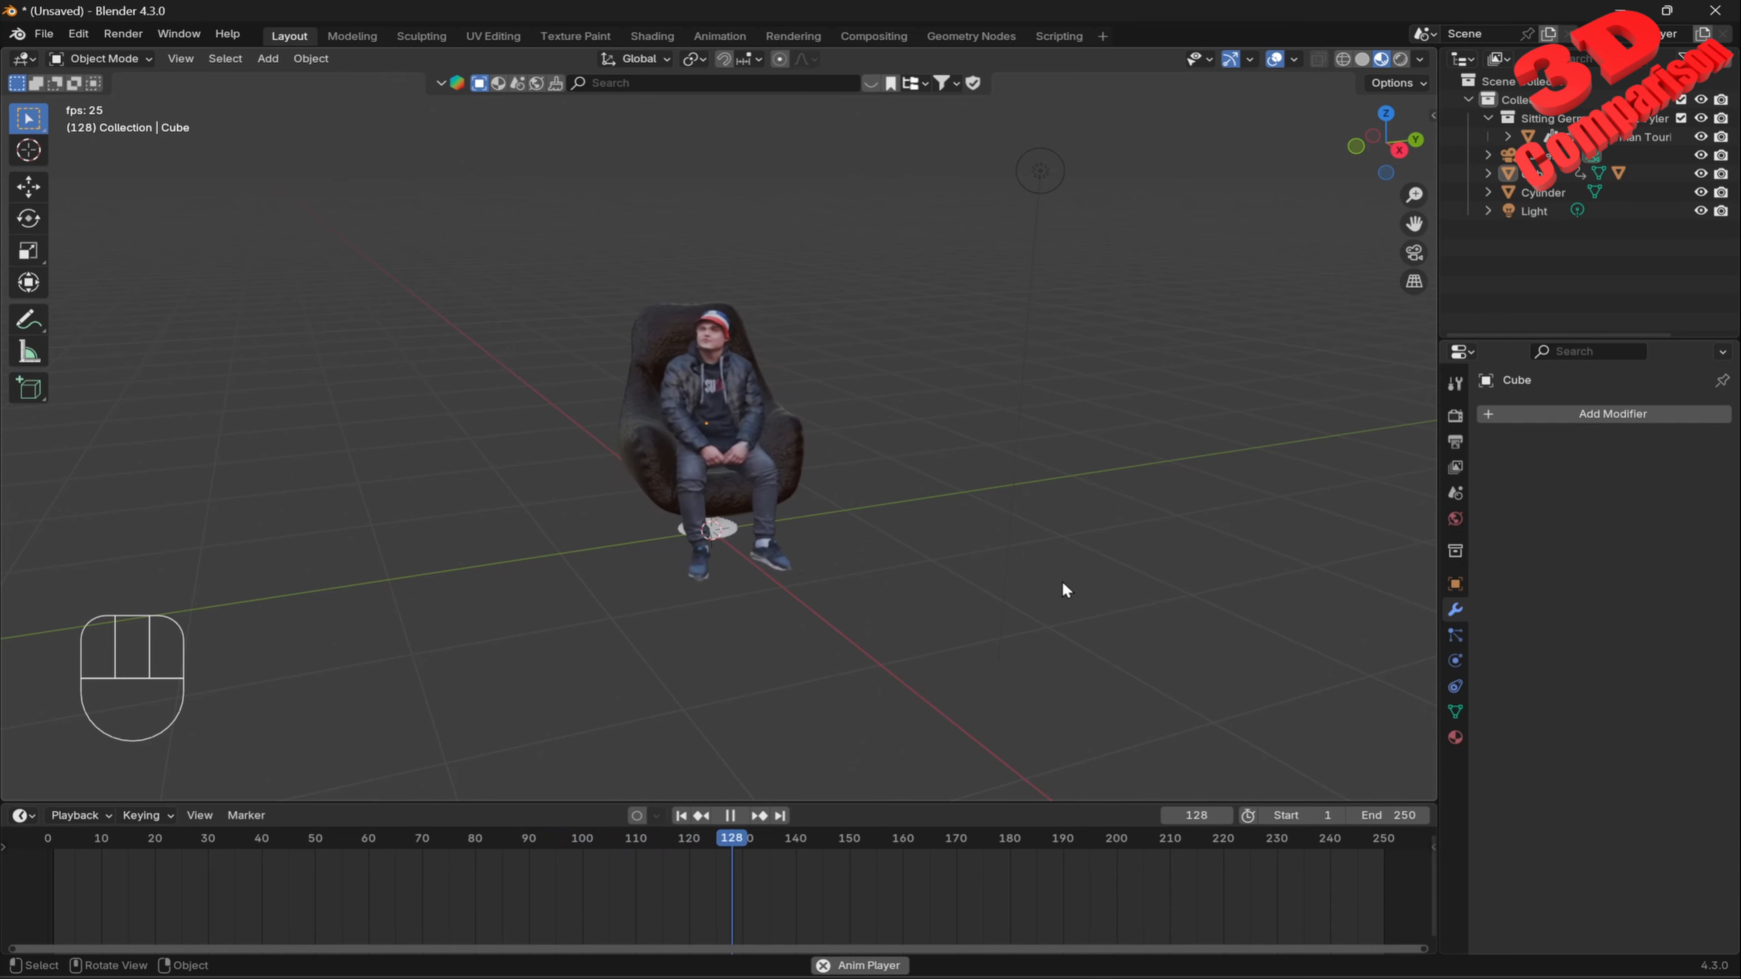
Stop the animation playback and start a new General file, discarding the current scene's changes.
key(space)
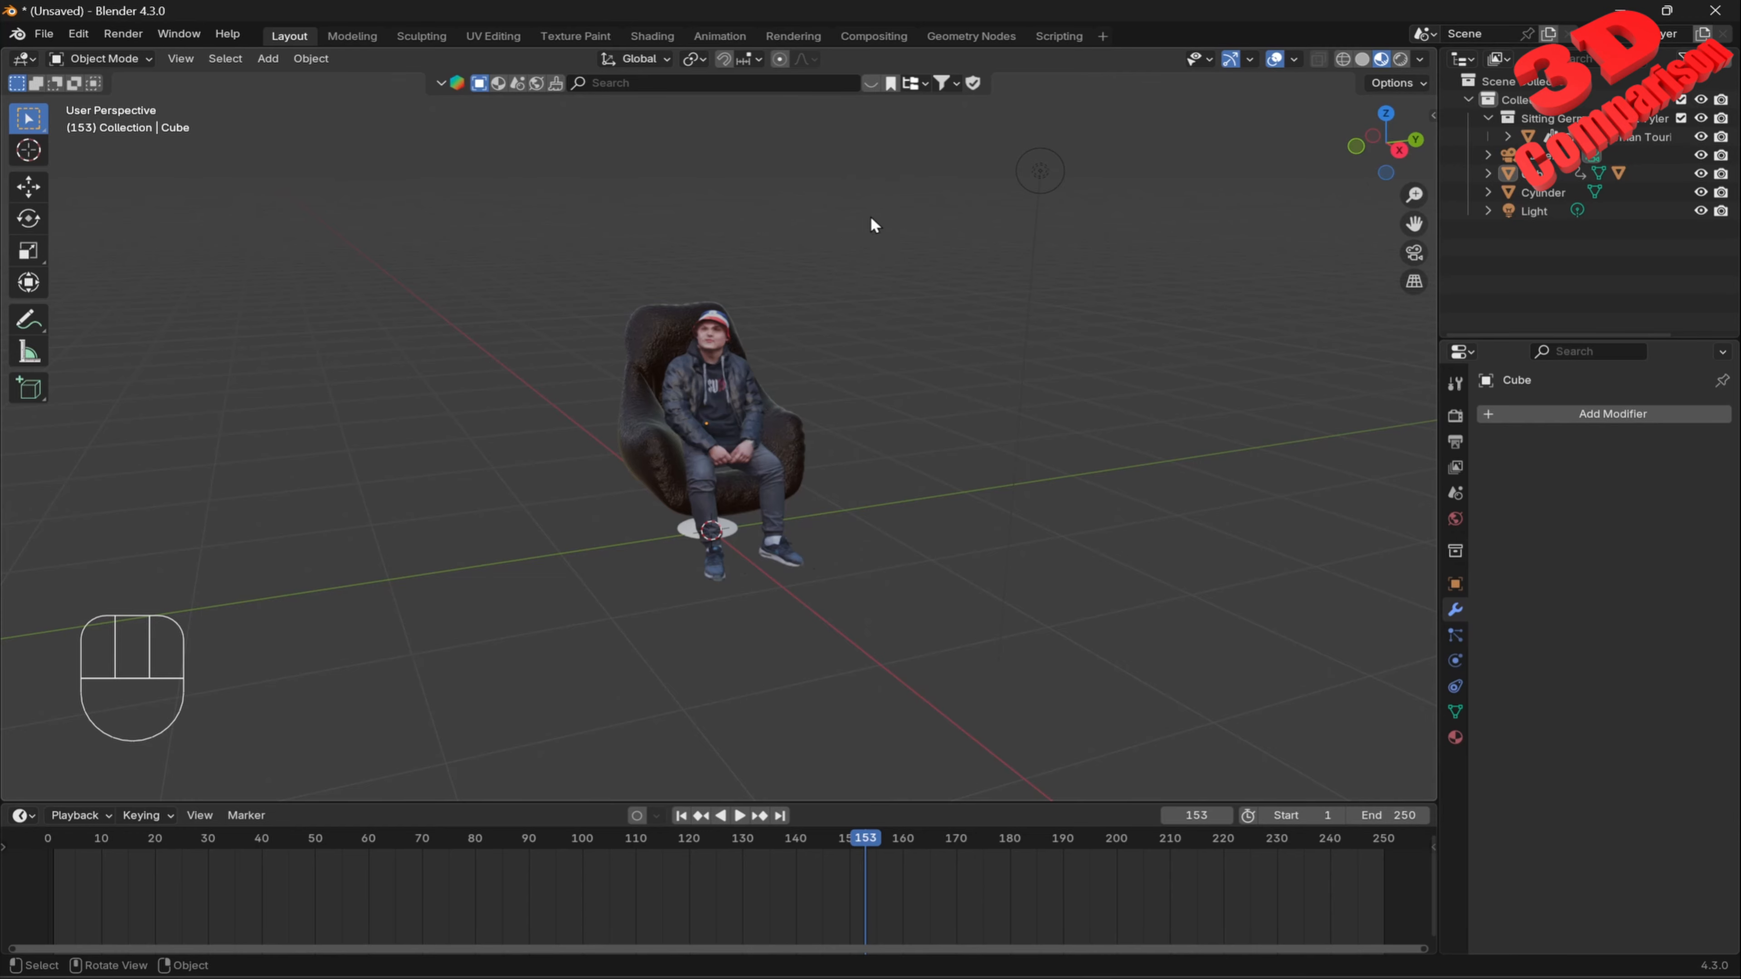
click(44, 33)
mouse_move(73, 50)
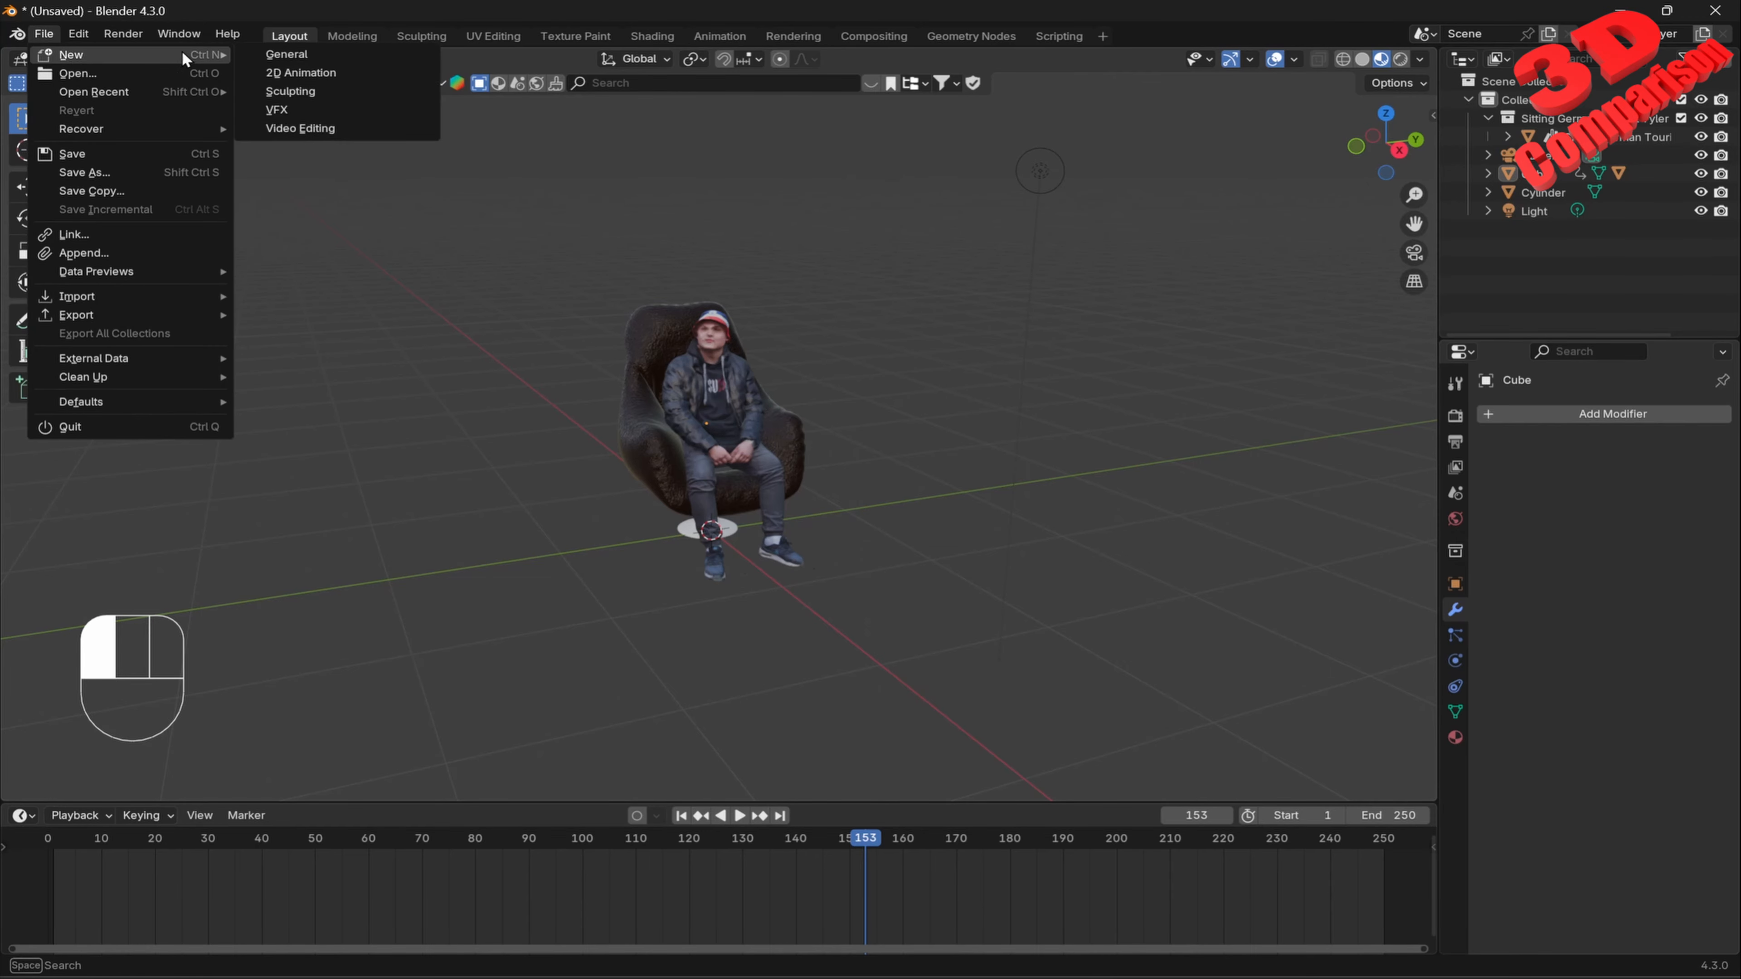
click(350, 55)
click(921, 533)
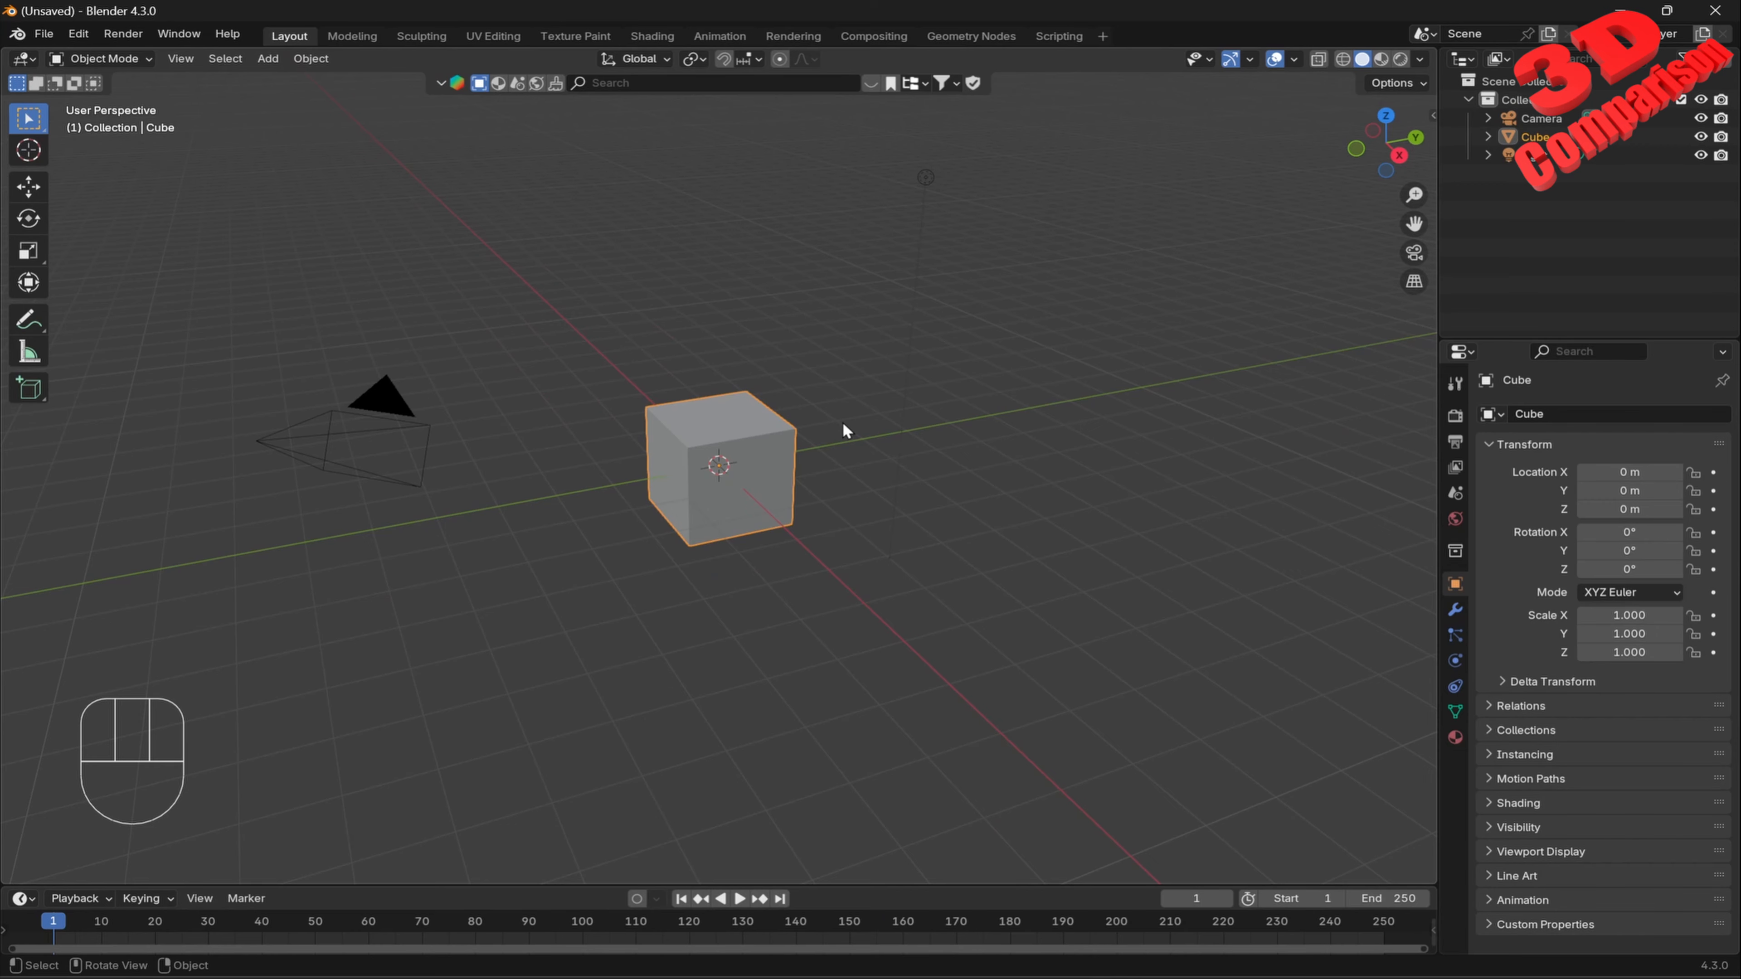
Delete the default cube's top face and its adjoining front (+X) face in Edit Mode.
scroll(743, 477, up, 3)
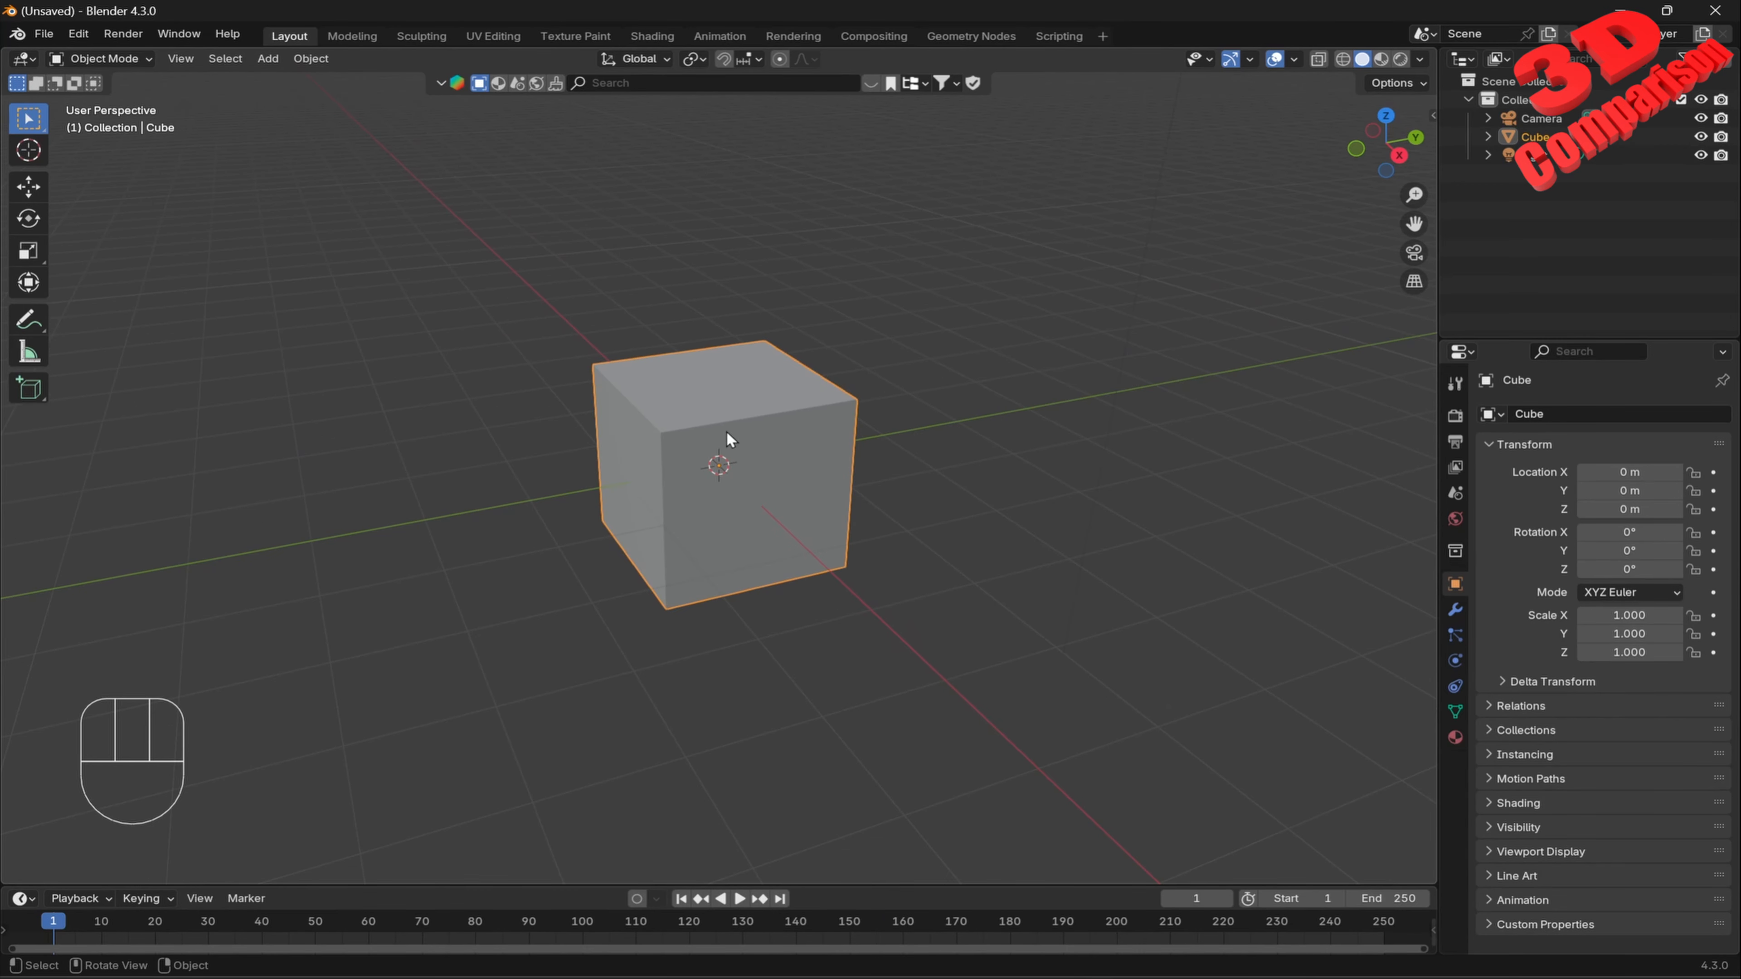
key(n)
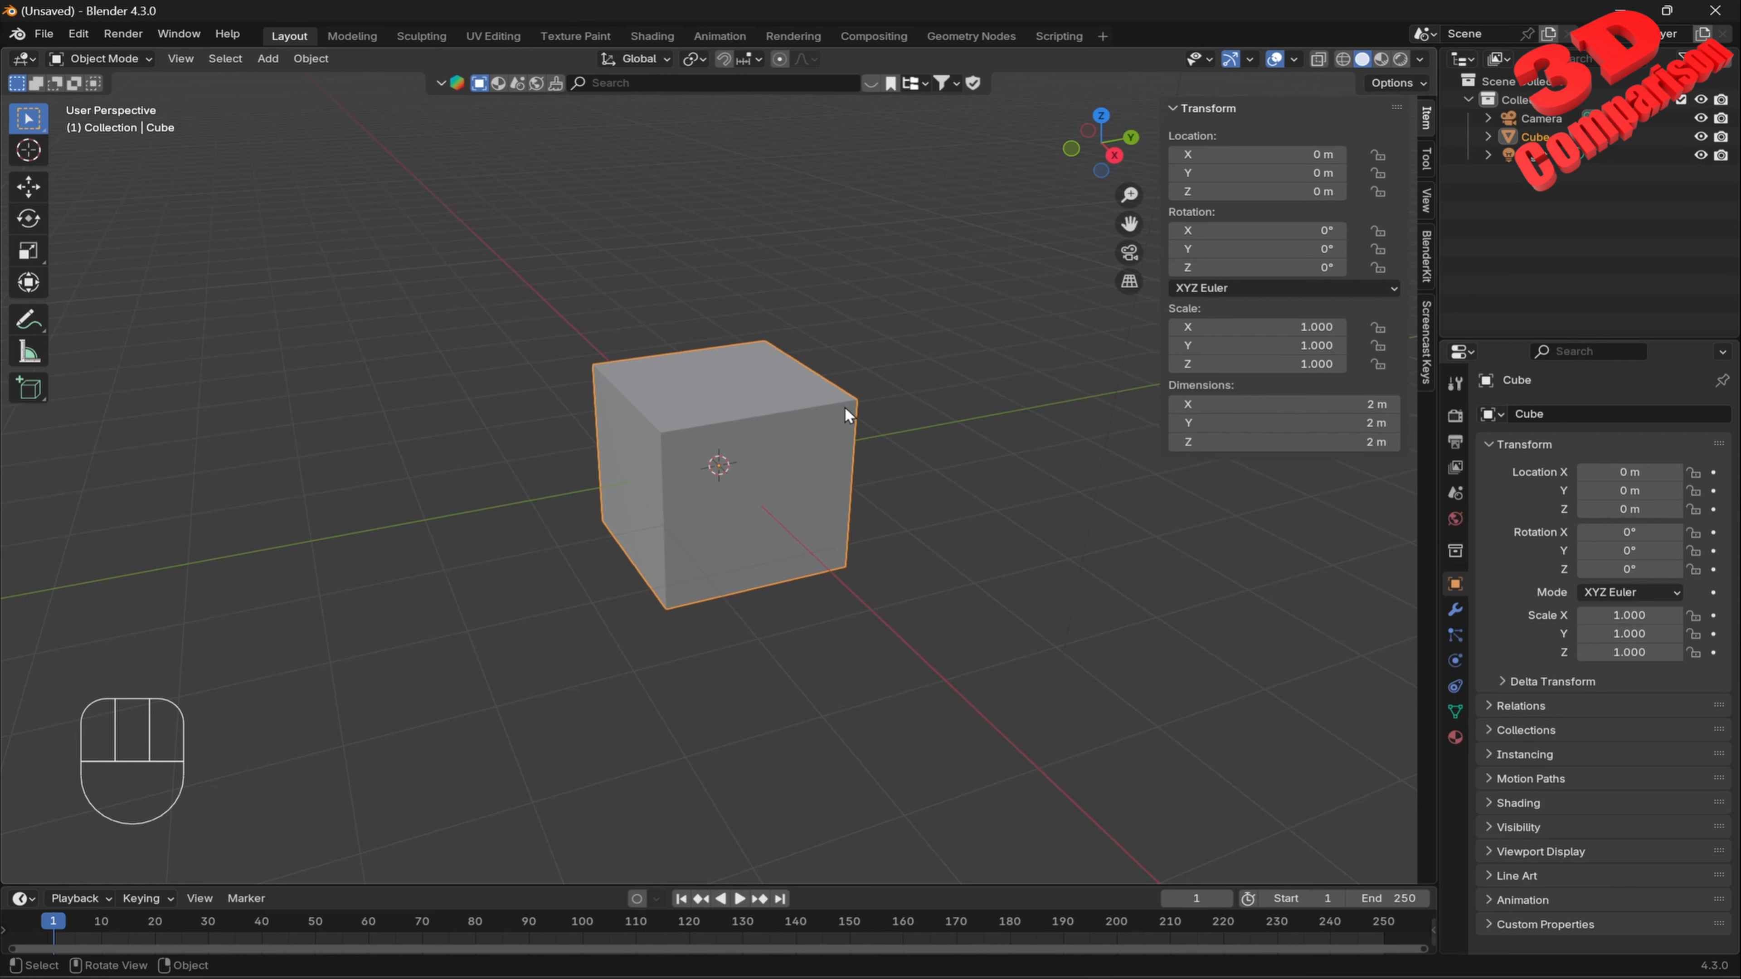
key(n)
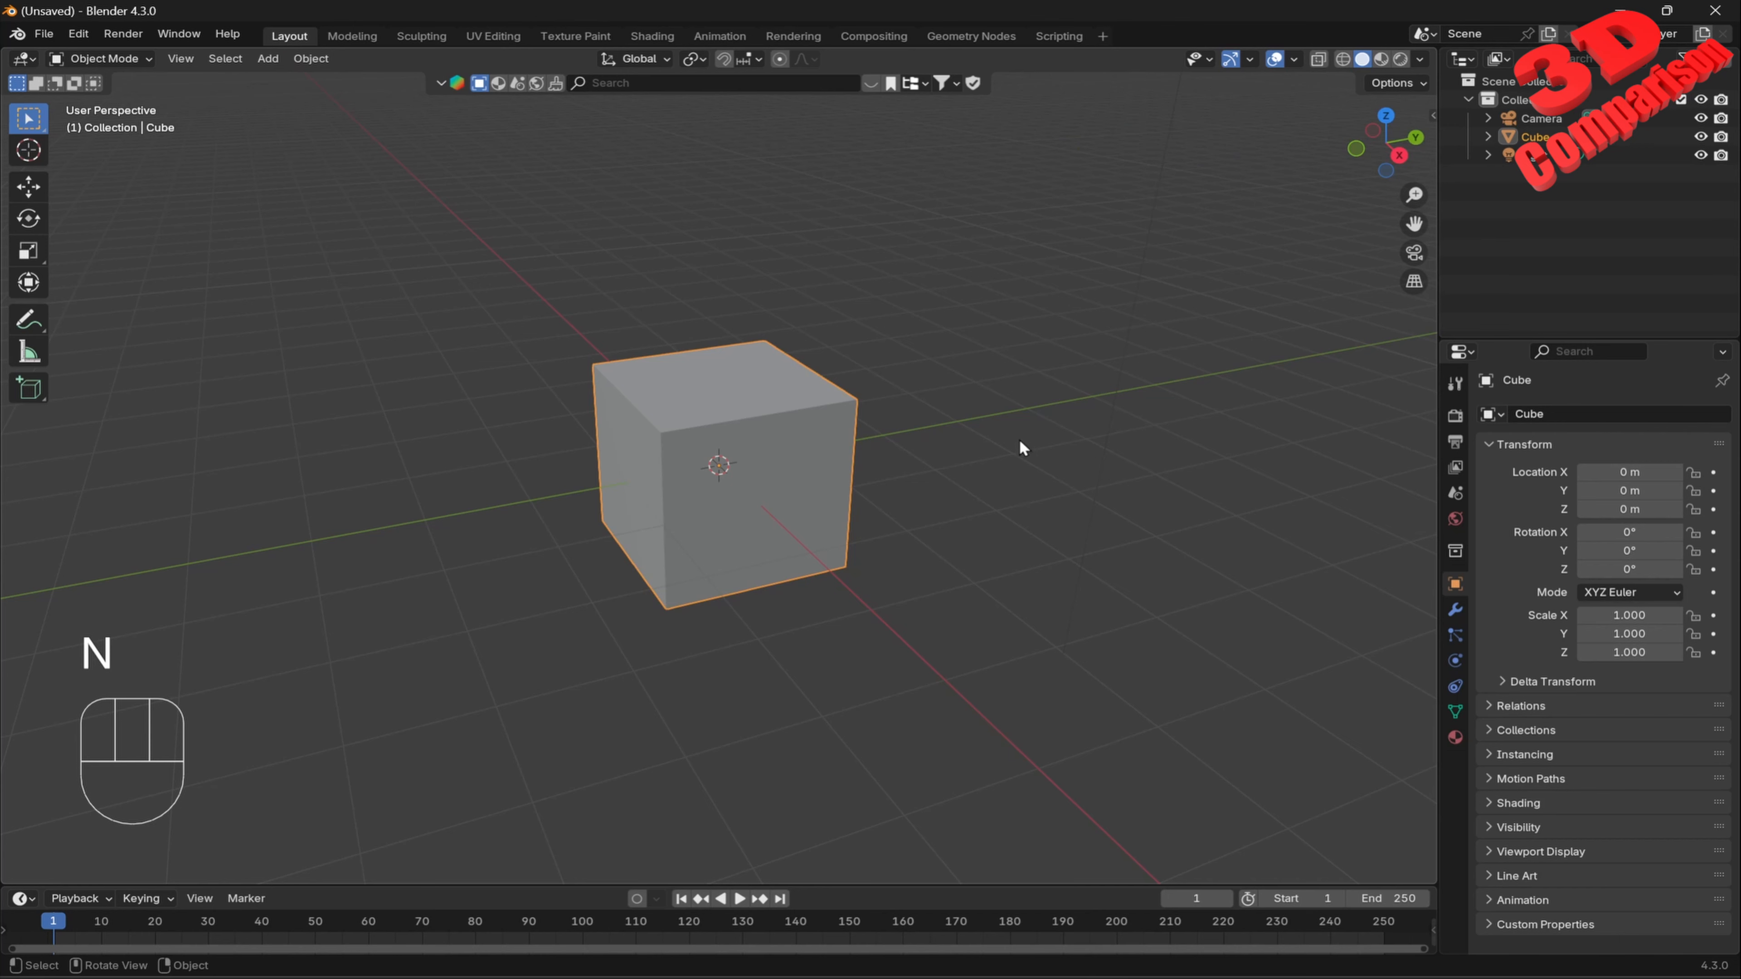
key(Tab)
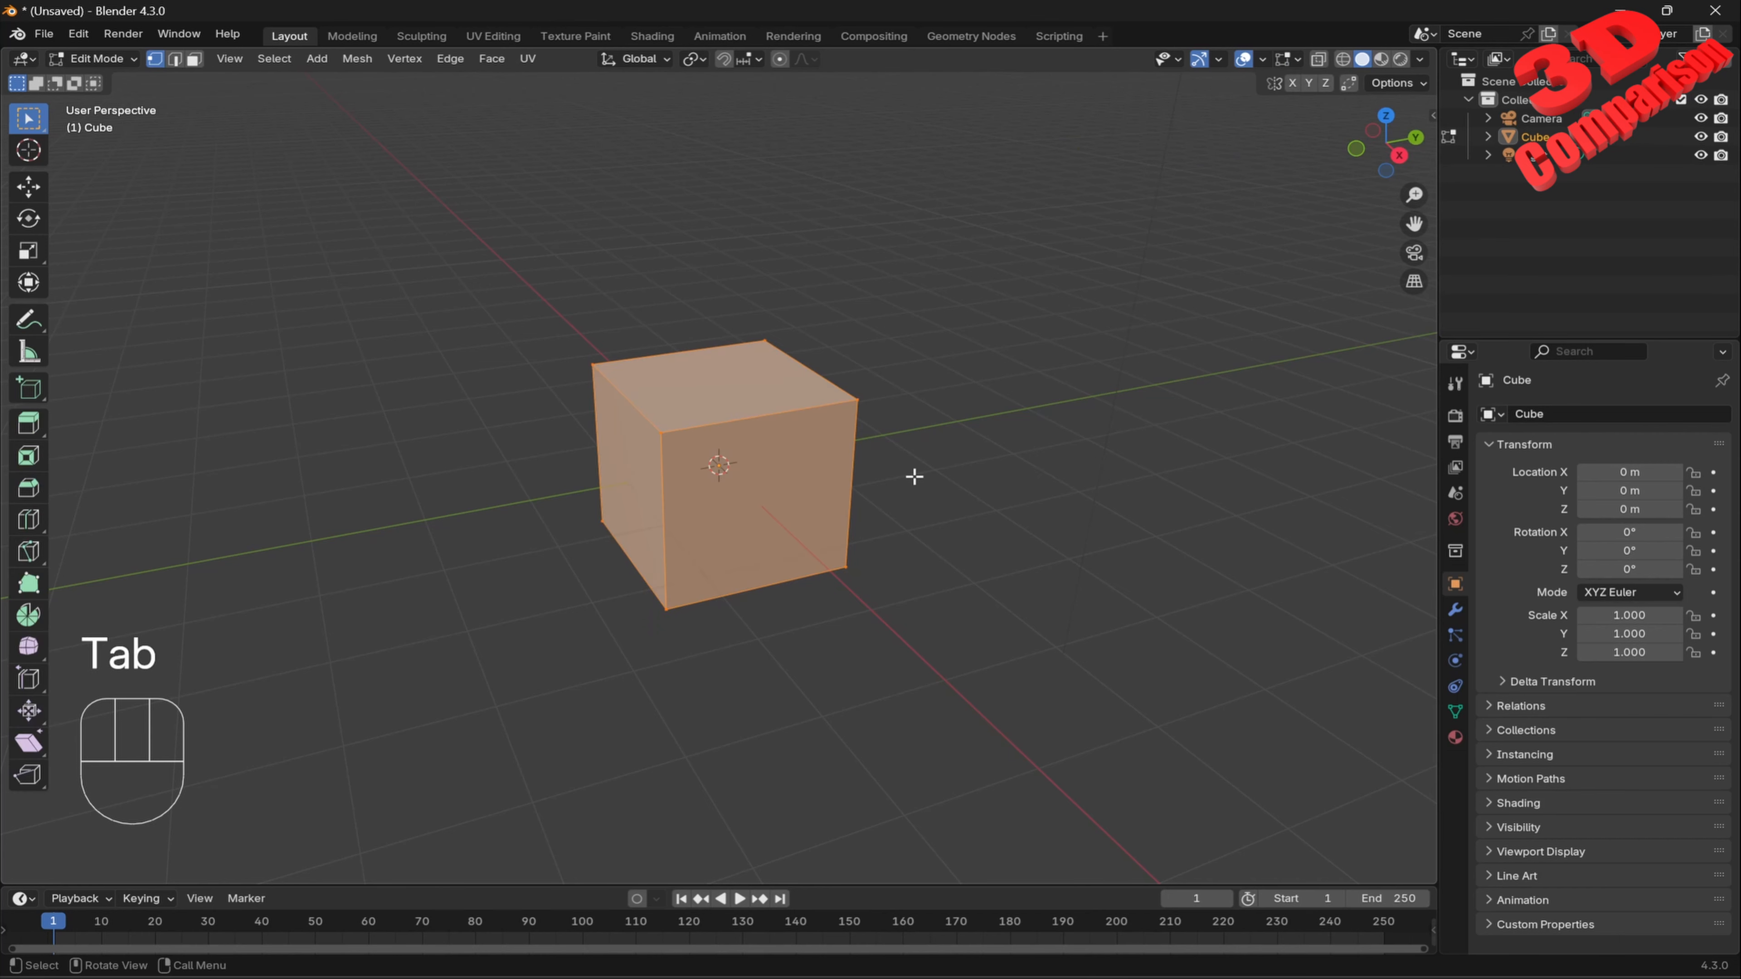
key(3)
click(198, 59)
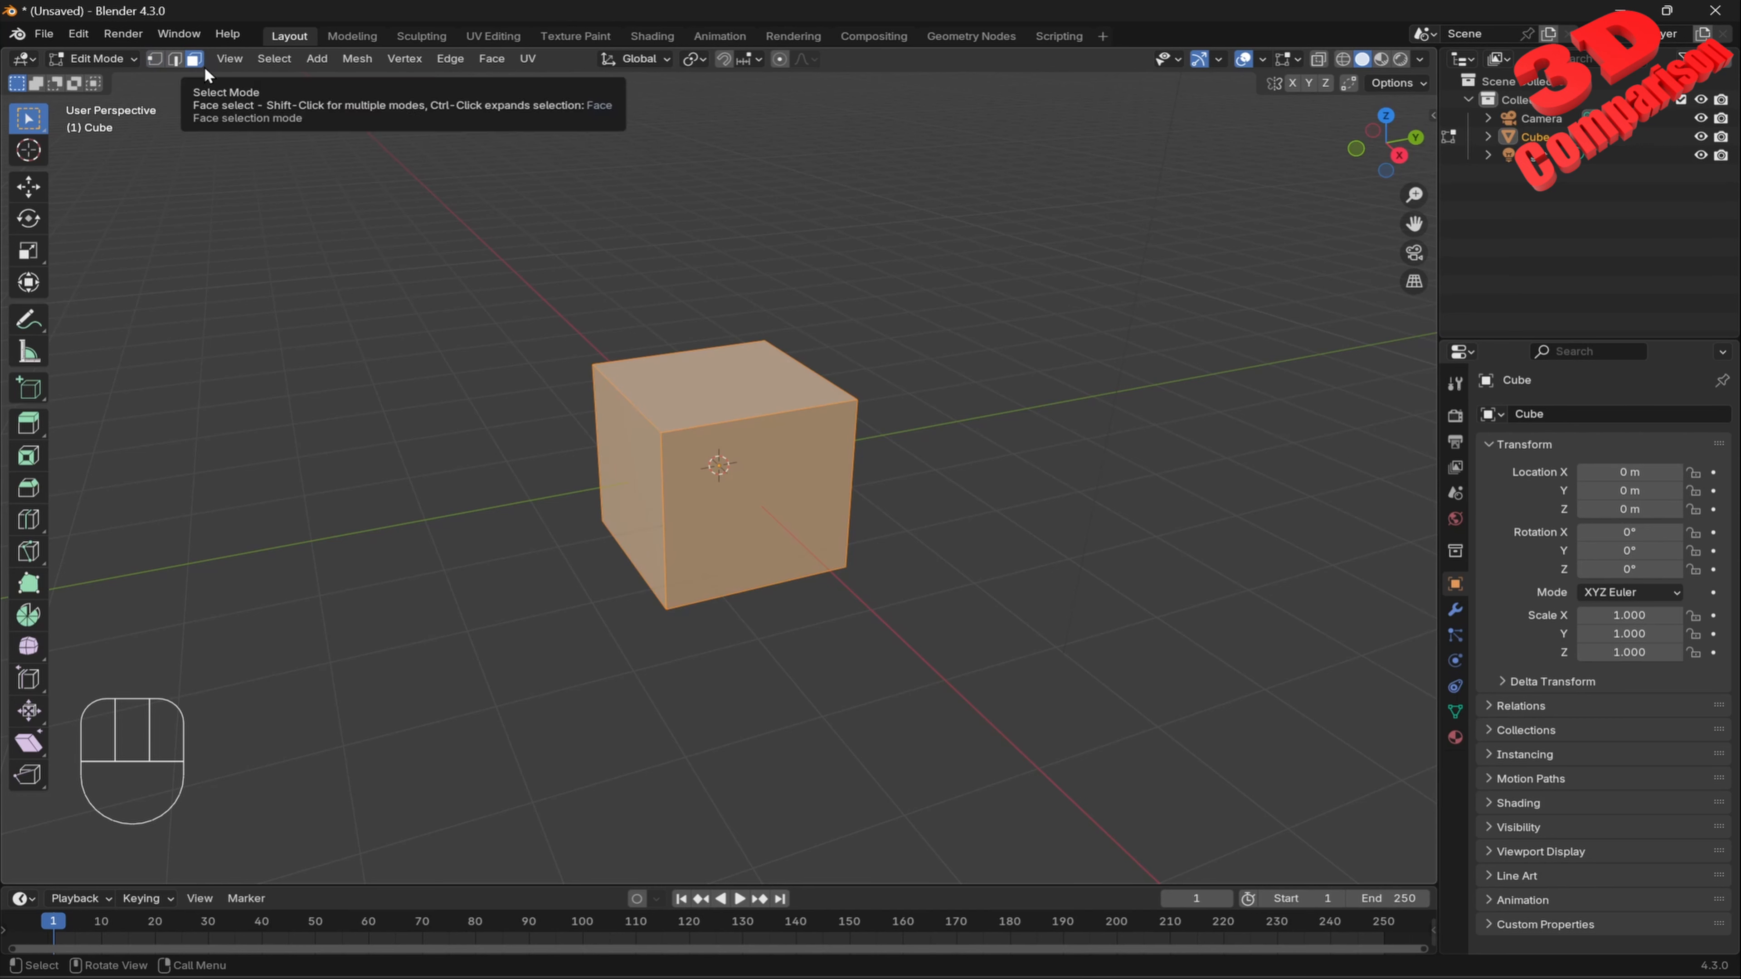
click(744, 379)
ctrl+click(784, 458)
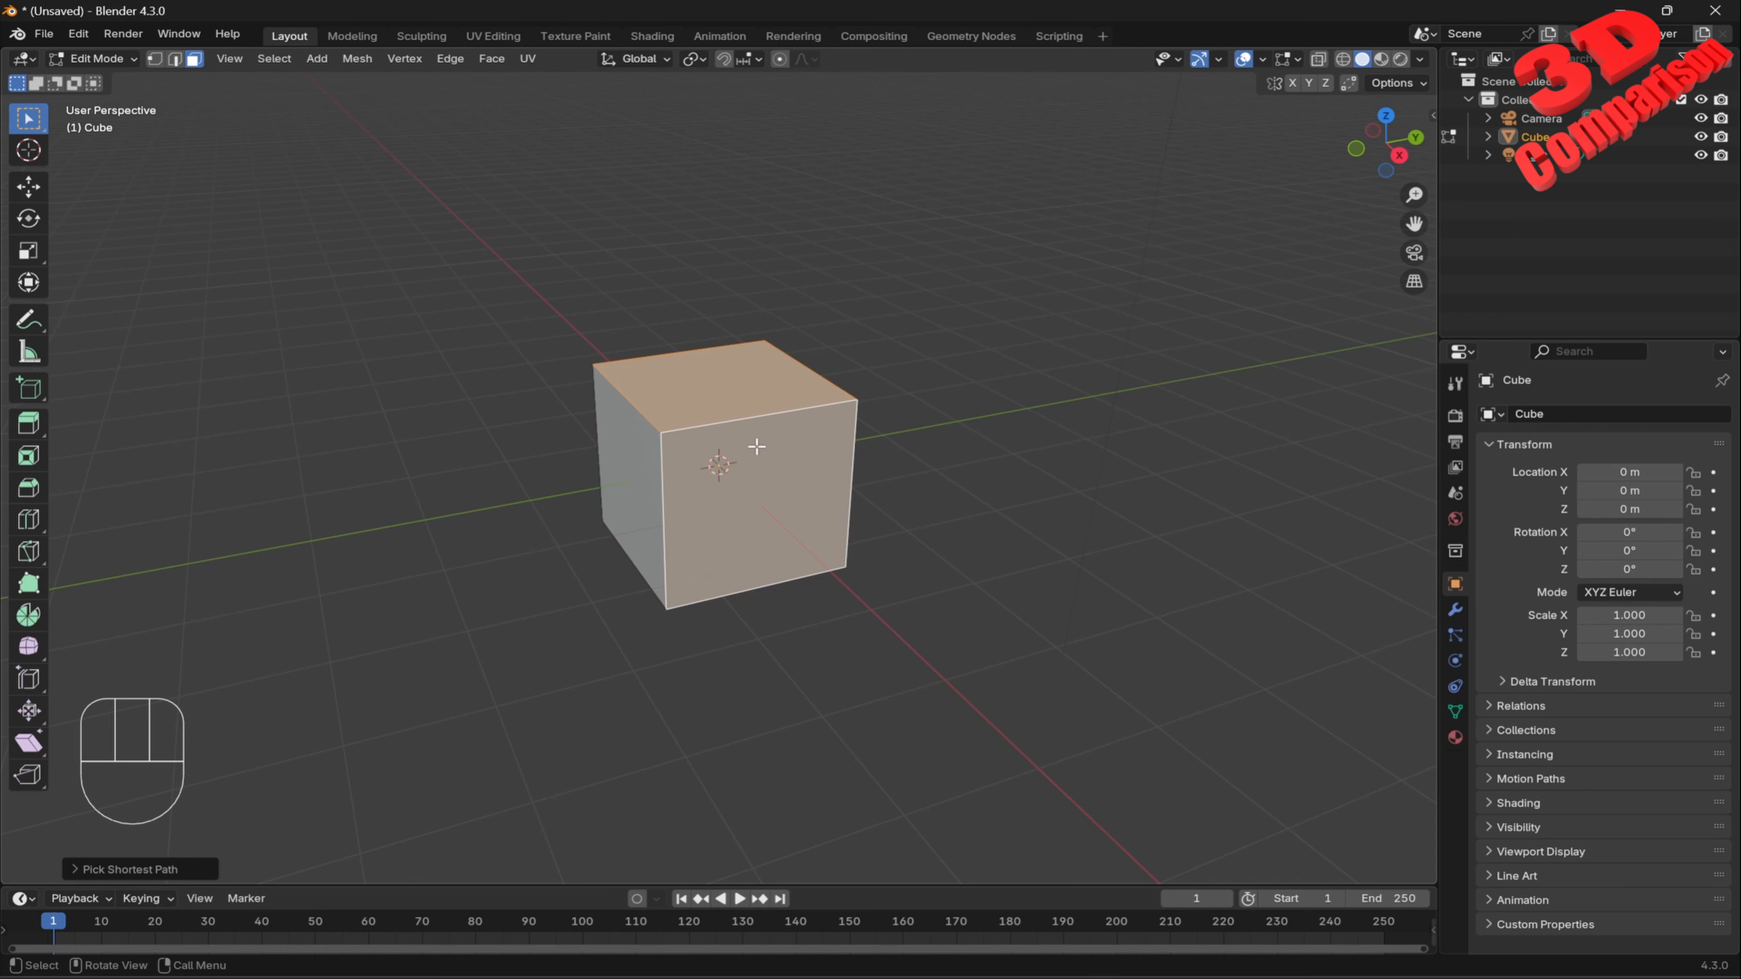
key(Delete)
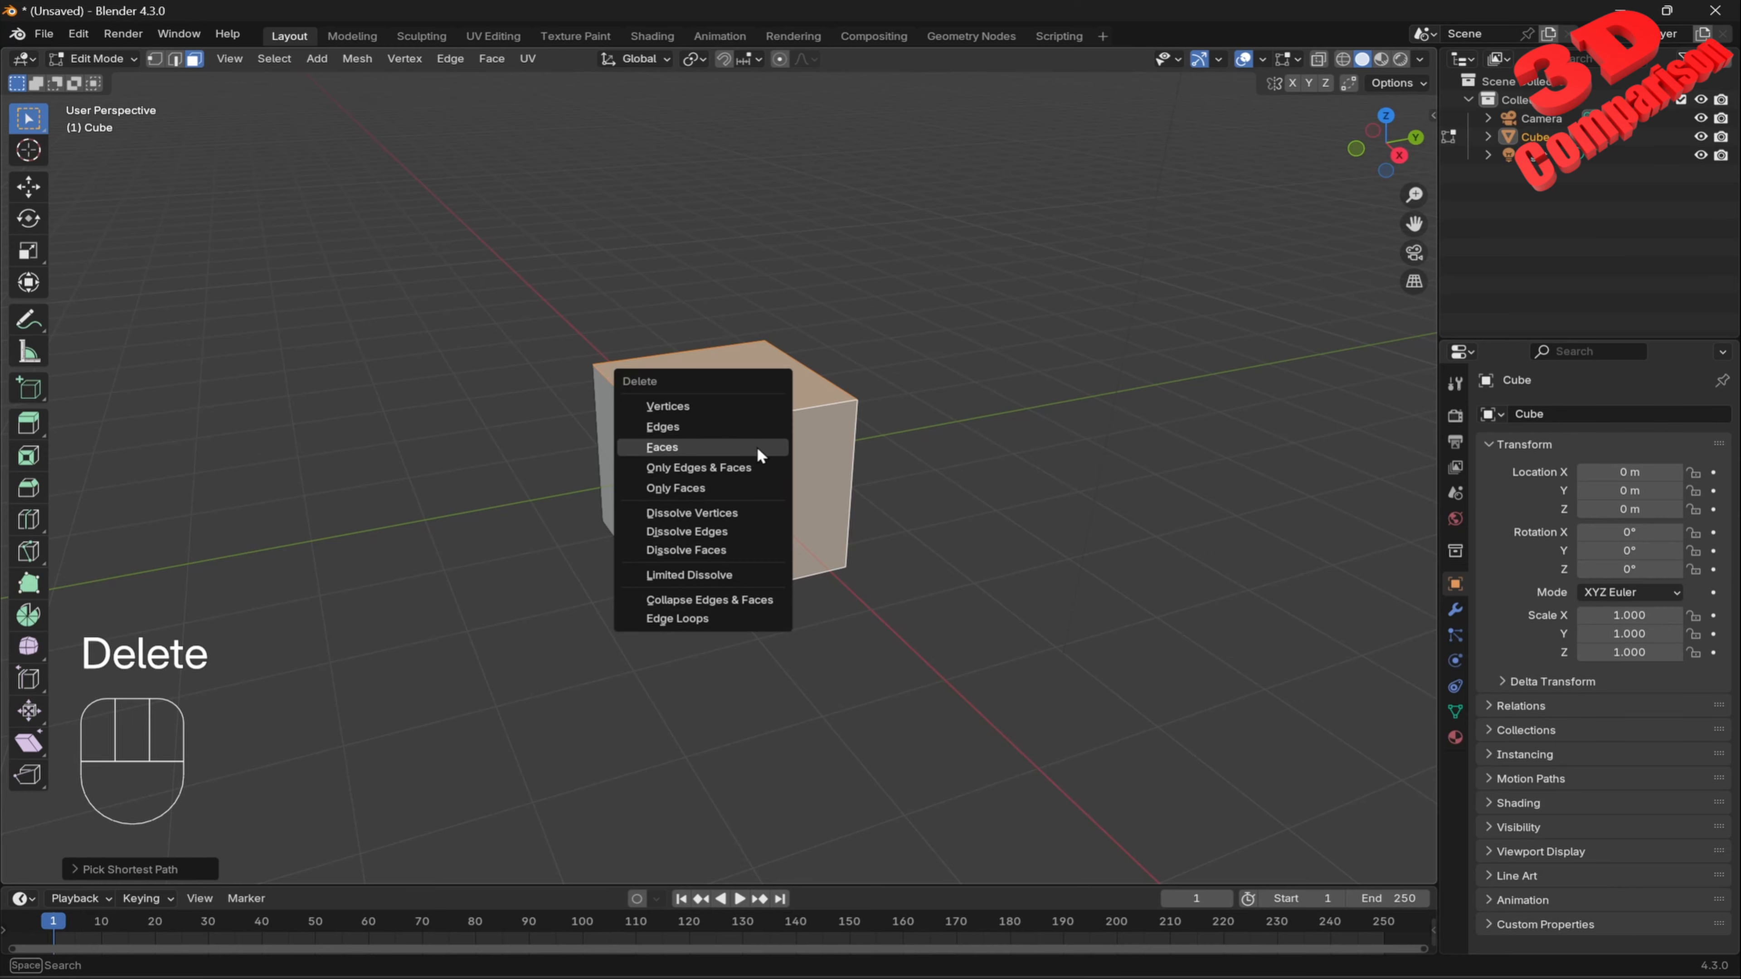
click(738, 448)
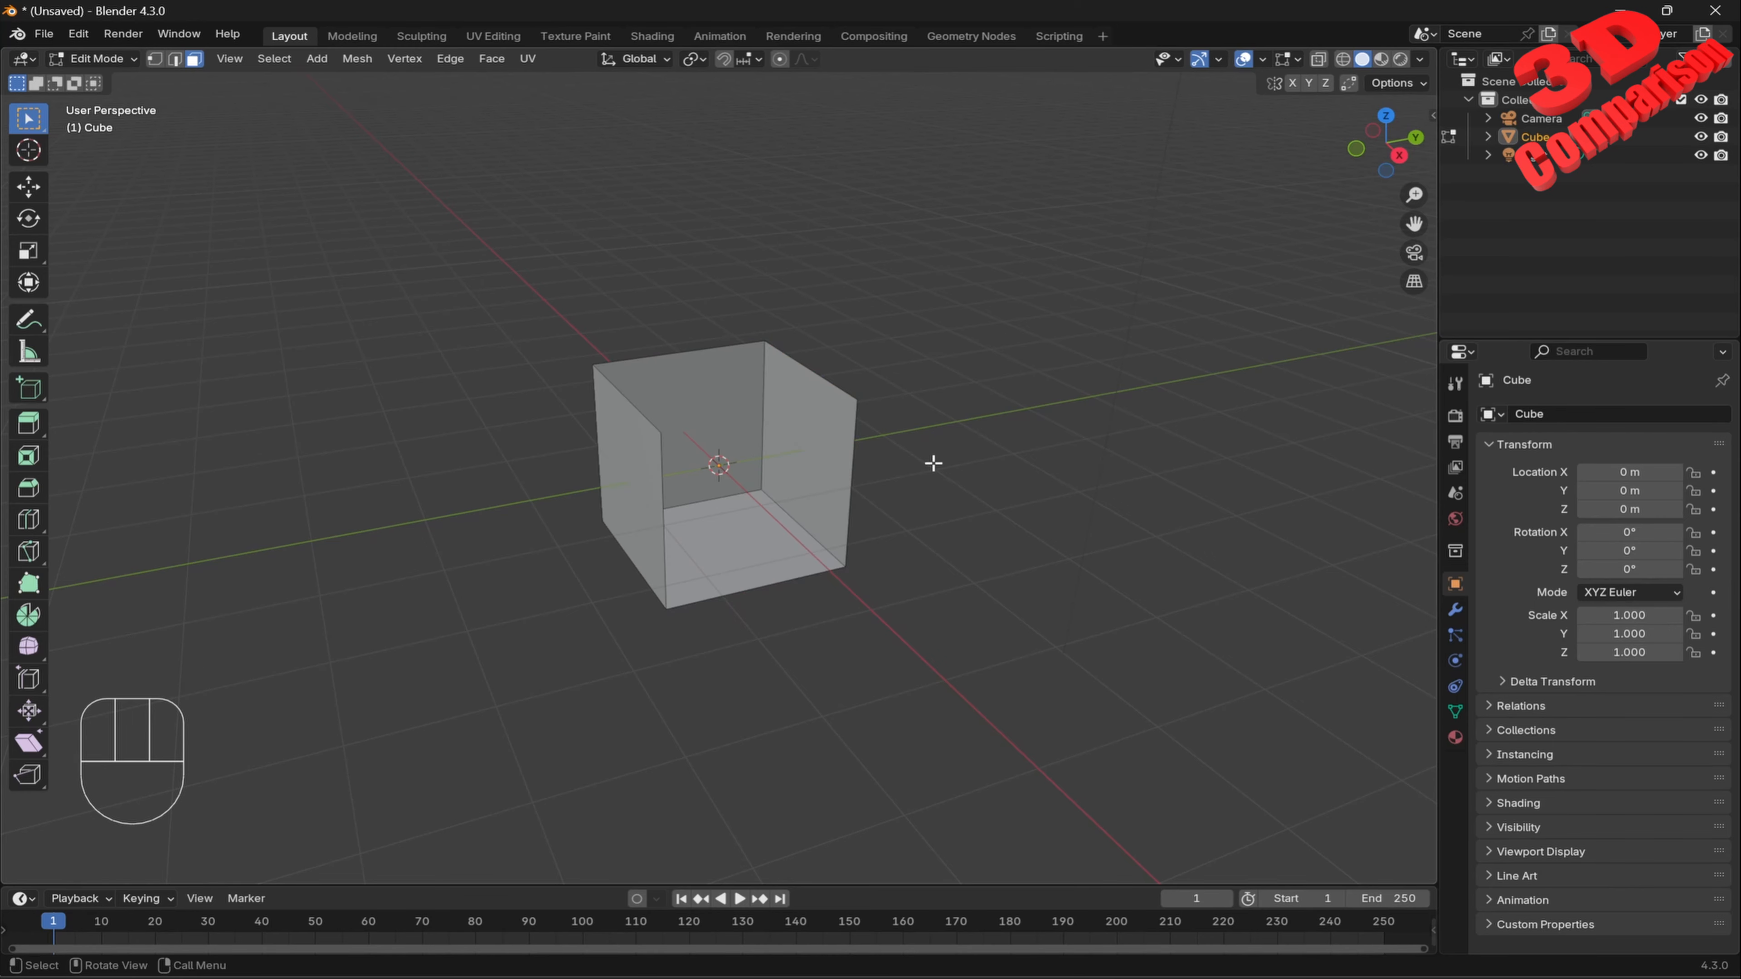
Select all remaining faces of the open cube and subdivide them once.
middle_drag(913, 505, 692, 489)
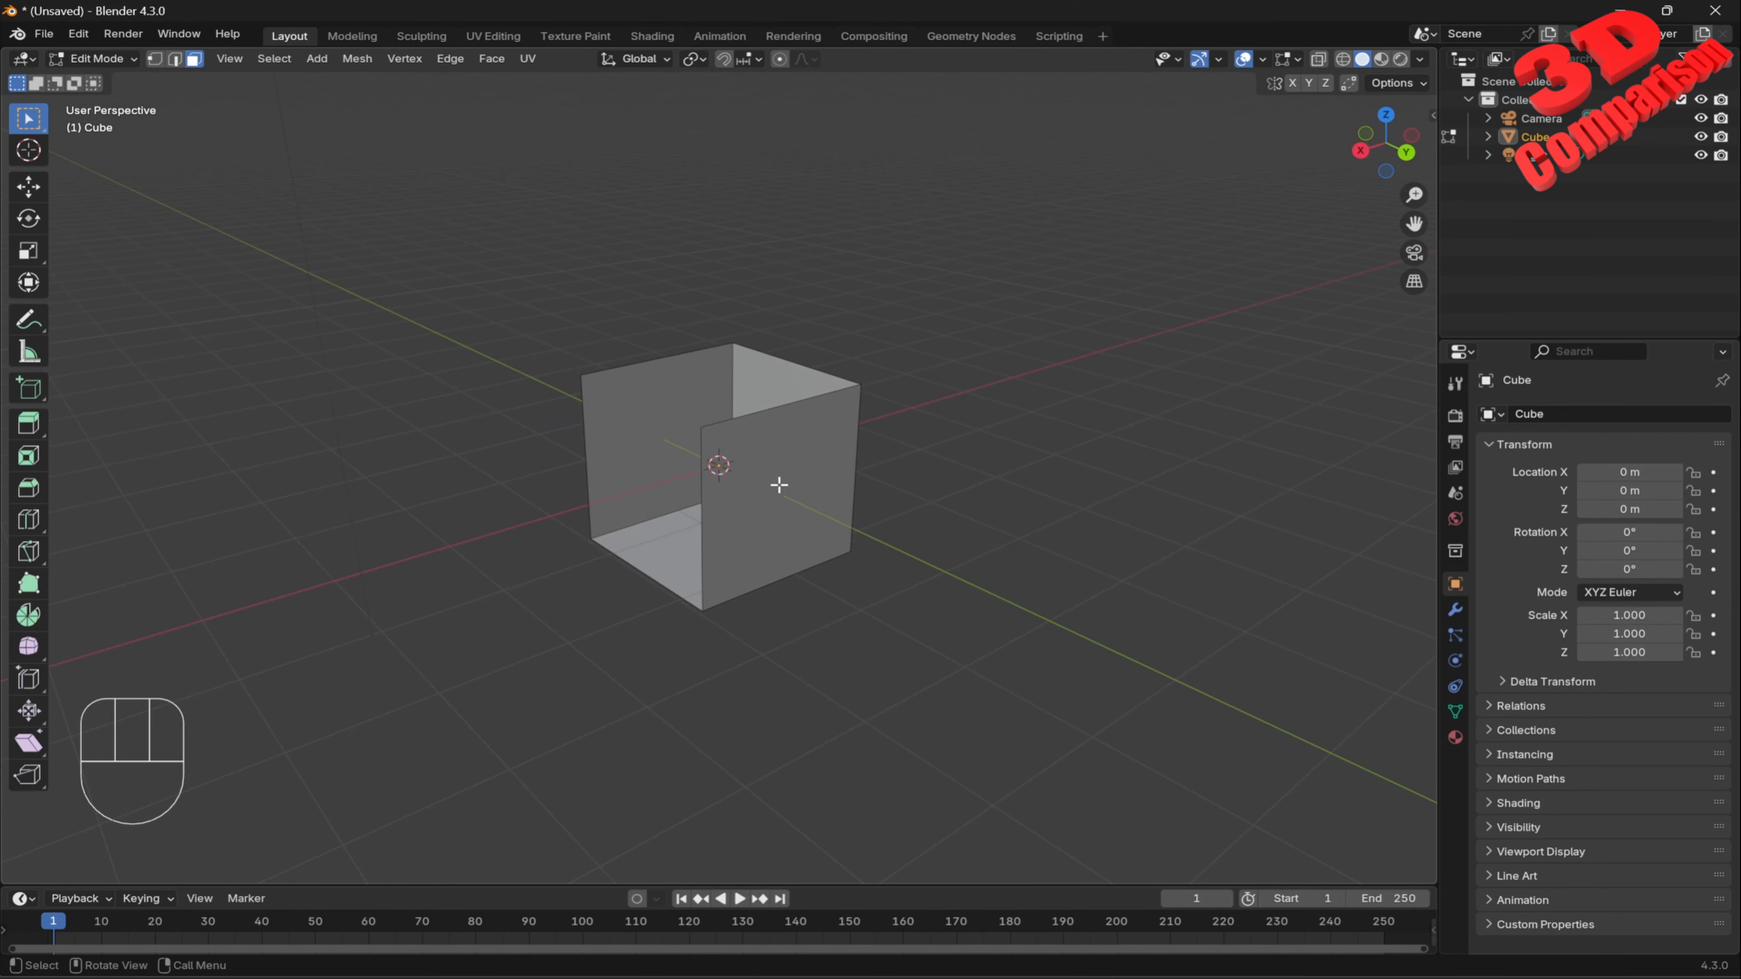
scroll(801, 486, up, 2)
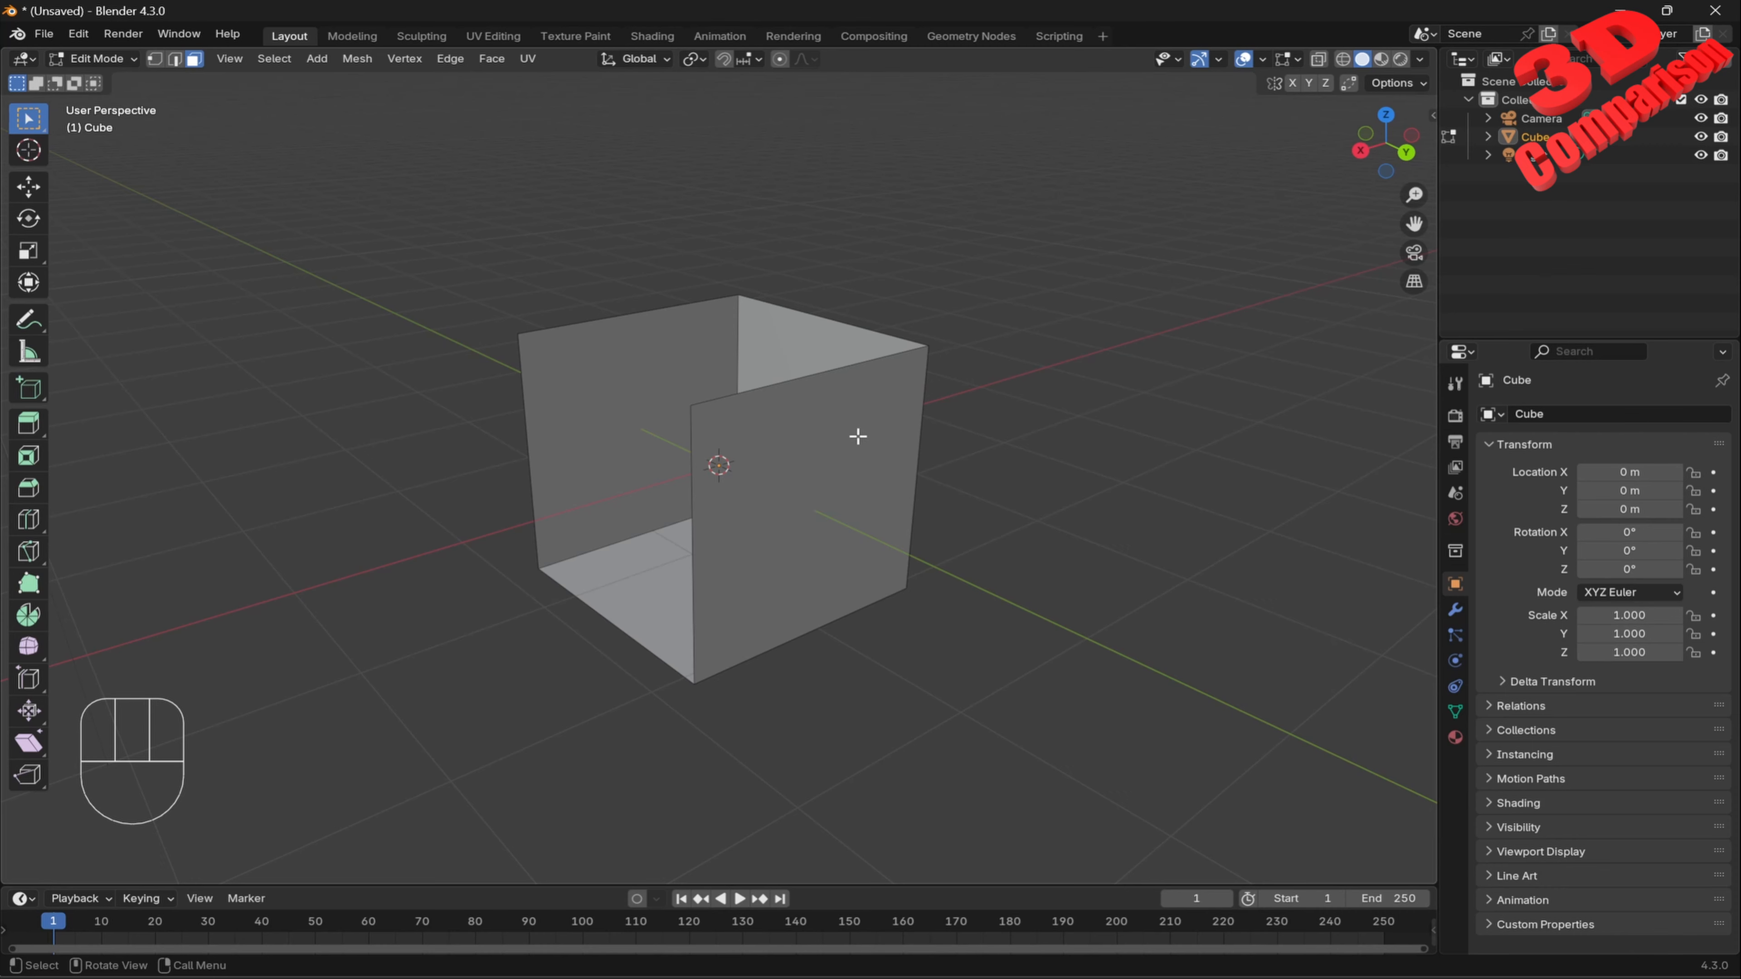
key(a)
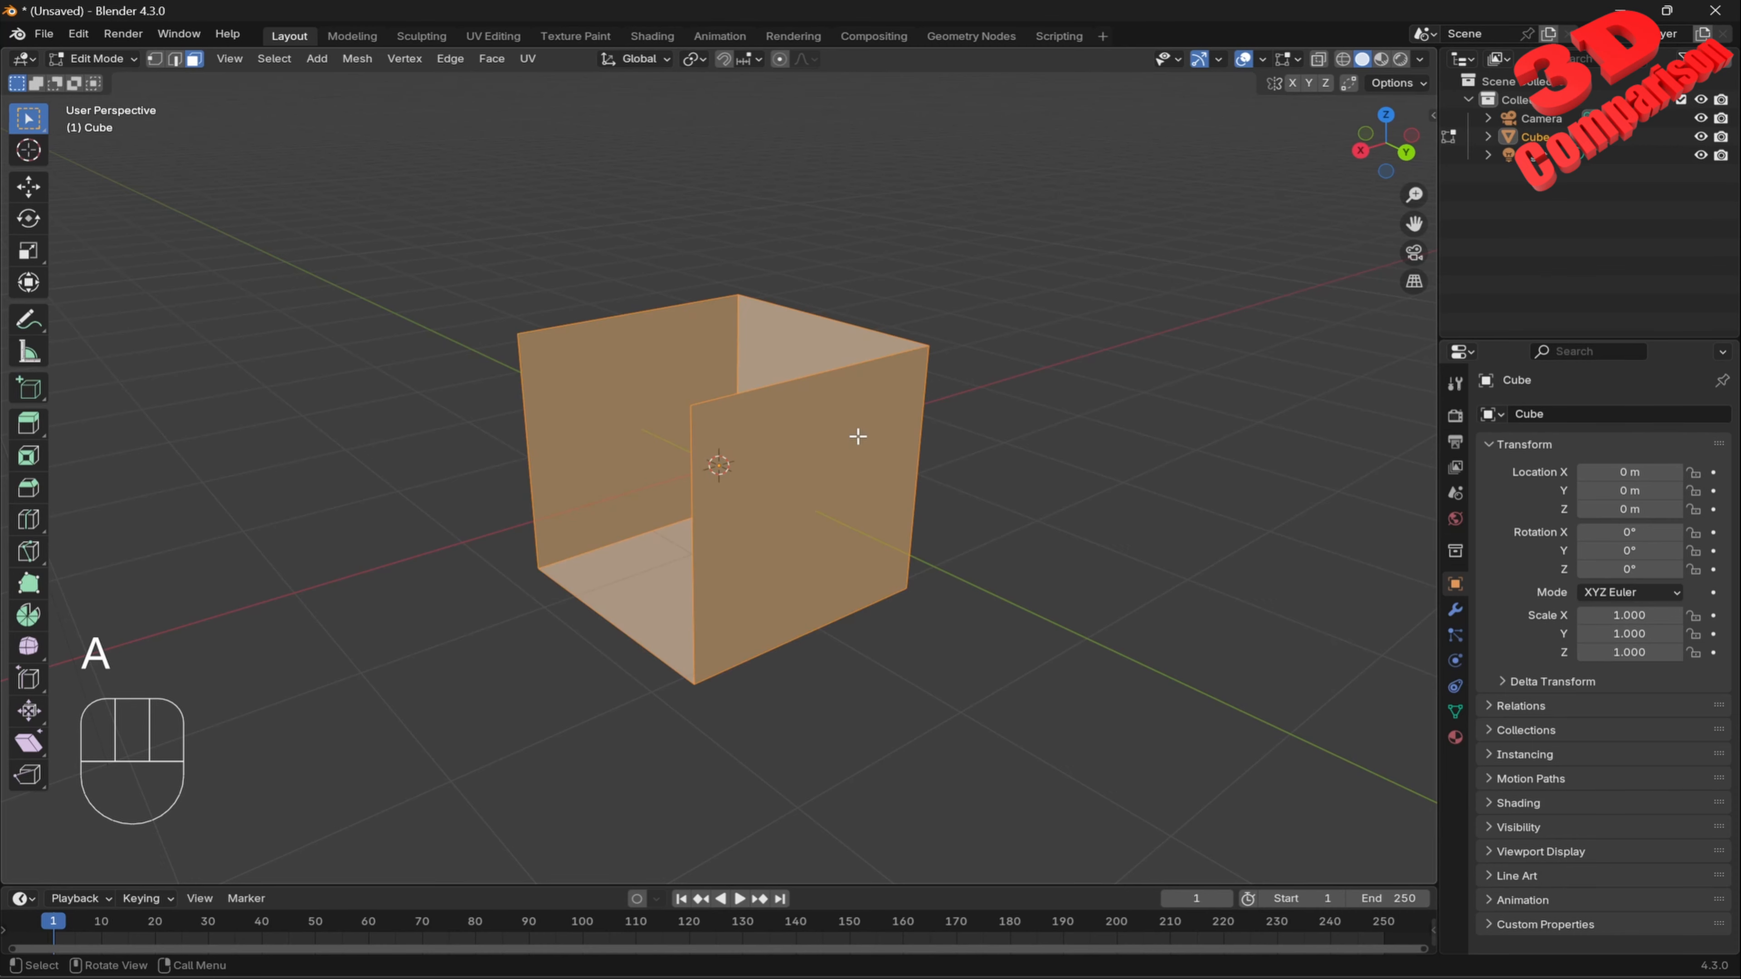
right_click(858, 436)
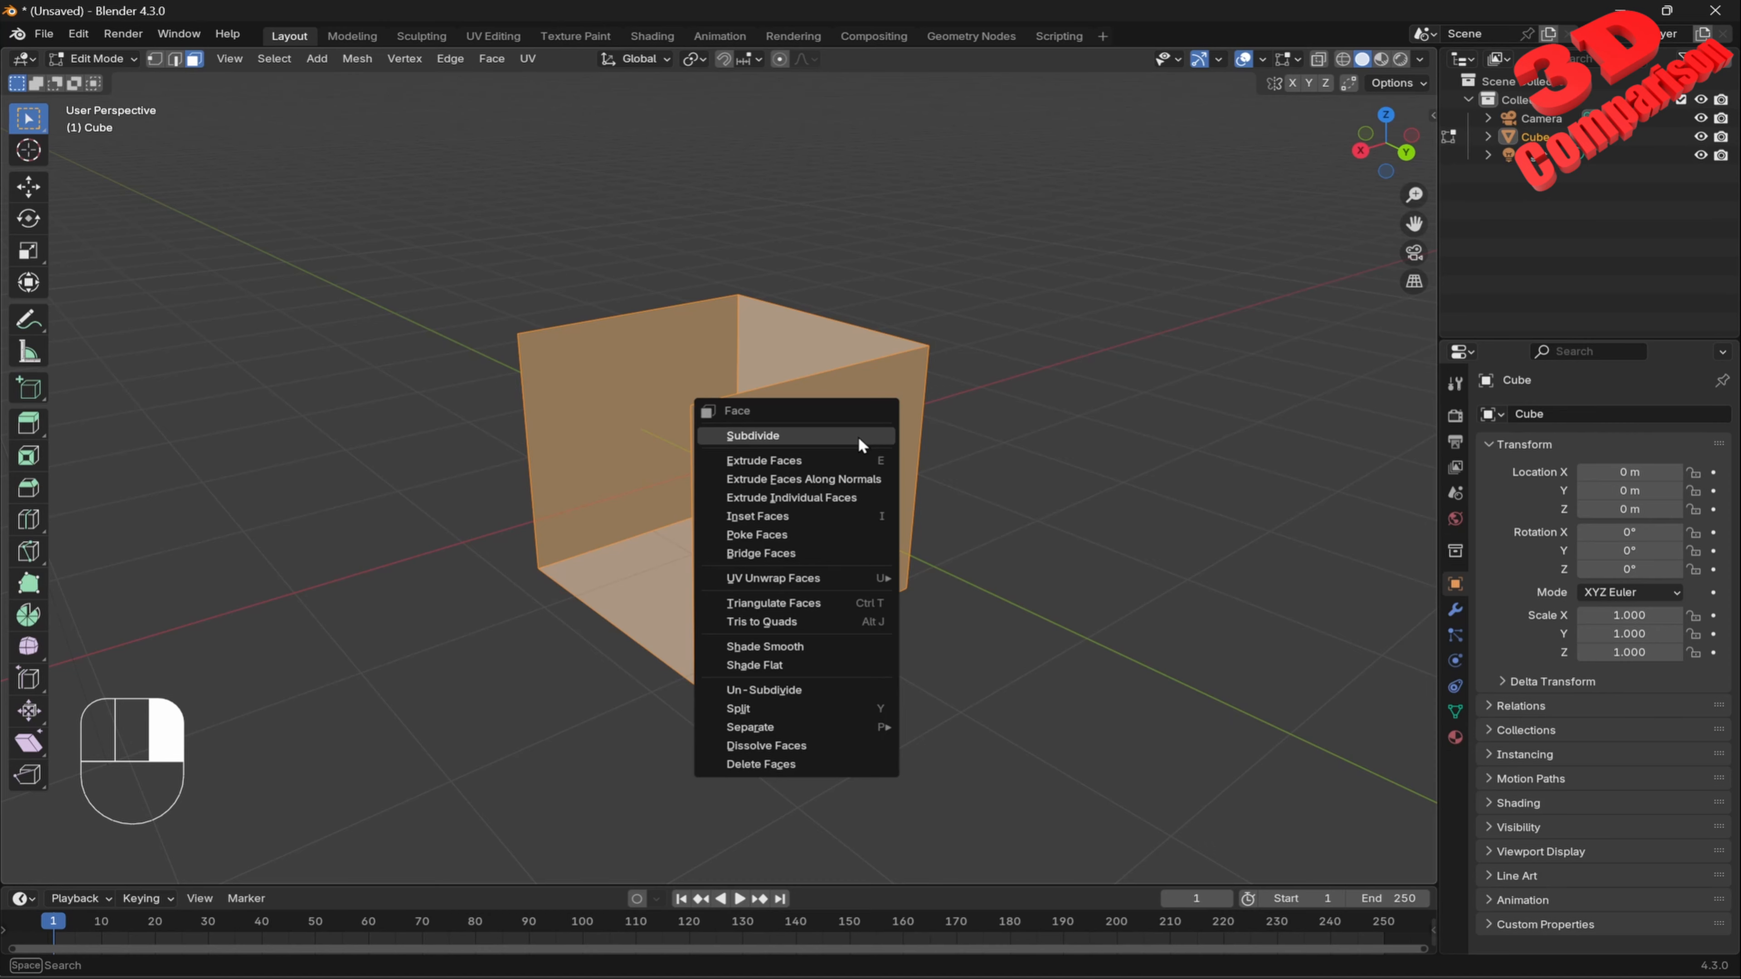
click(847, 437)
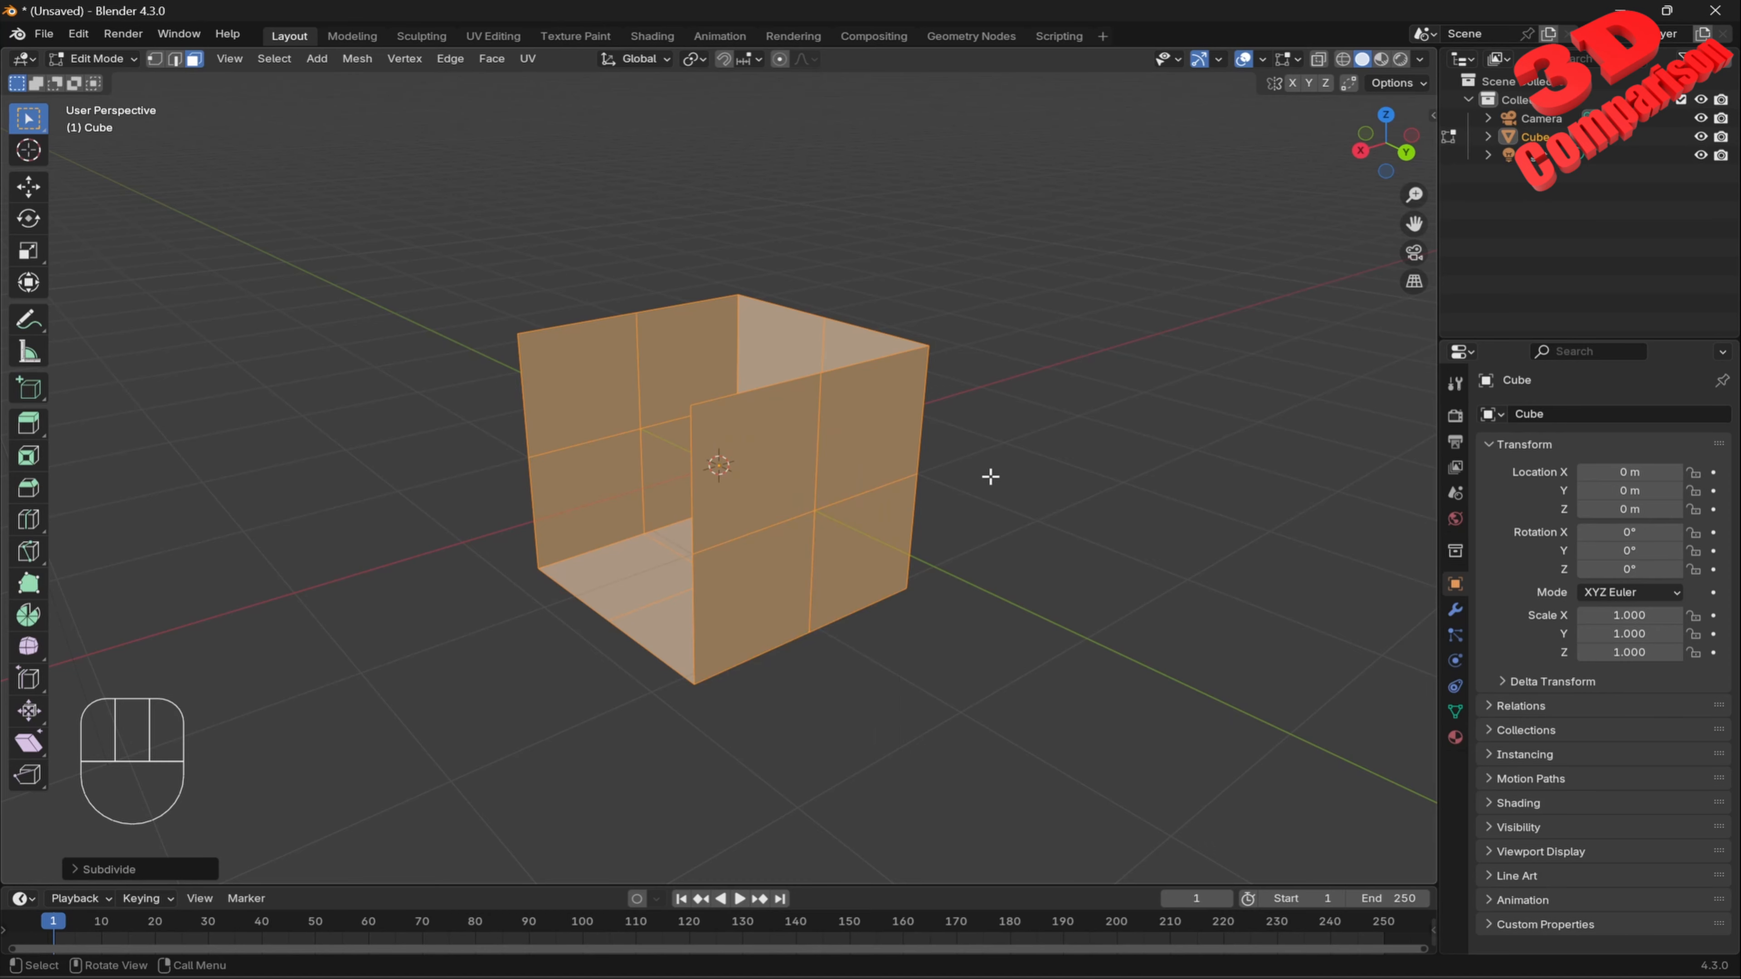
Lower the upper front face of both side walls along the Z axis to form the armrests.
middle_drag(983, 529, 941, 535)
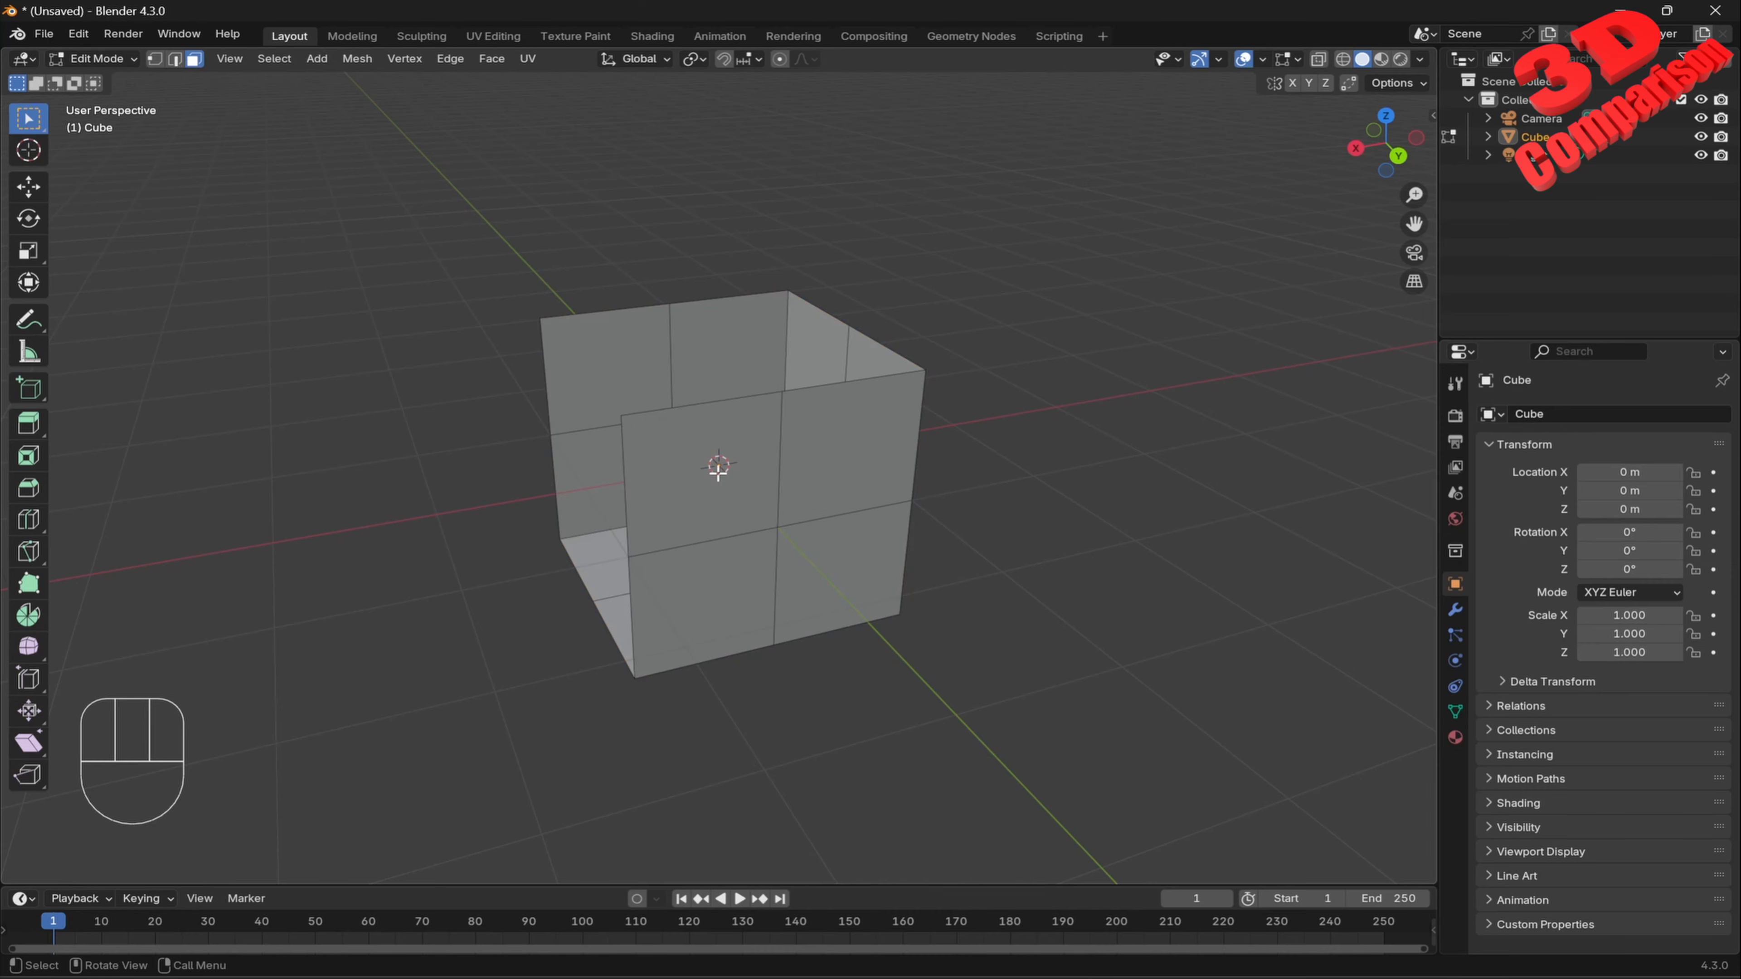
click(699, 450)
shift+click(610, 380)
middle_drag(687, 455, 722, 431)
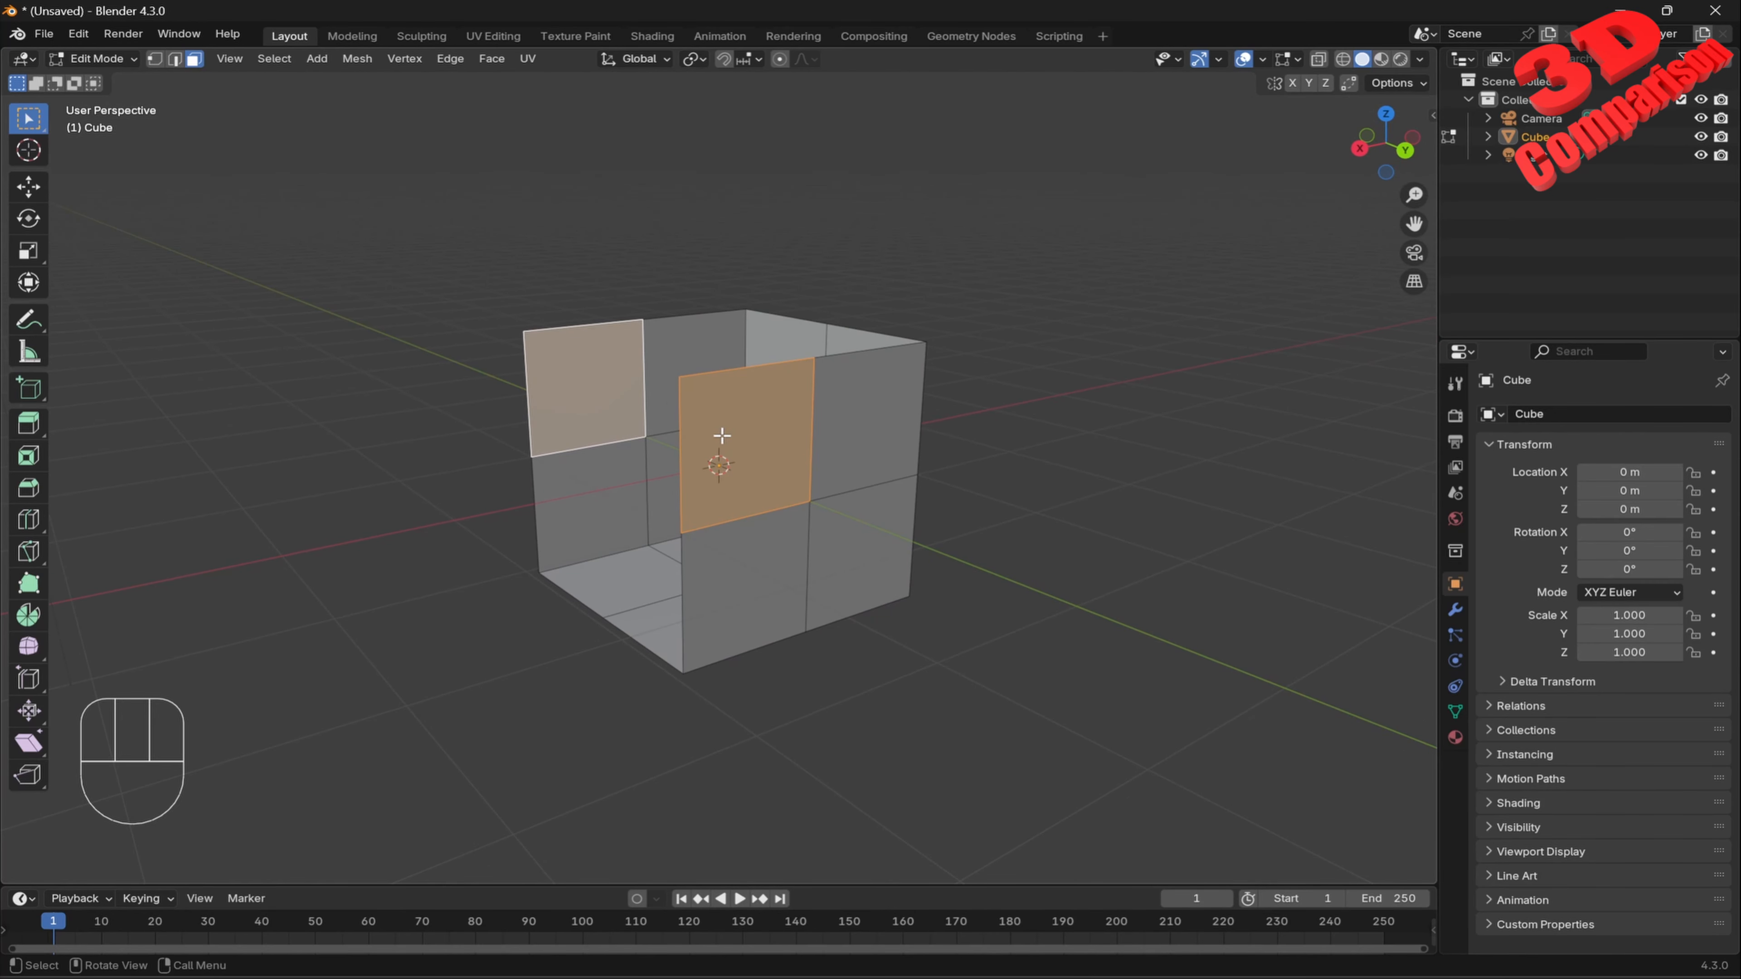
key(g)
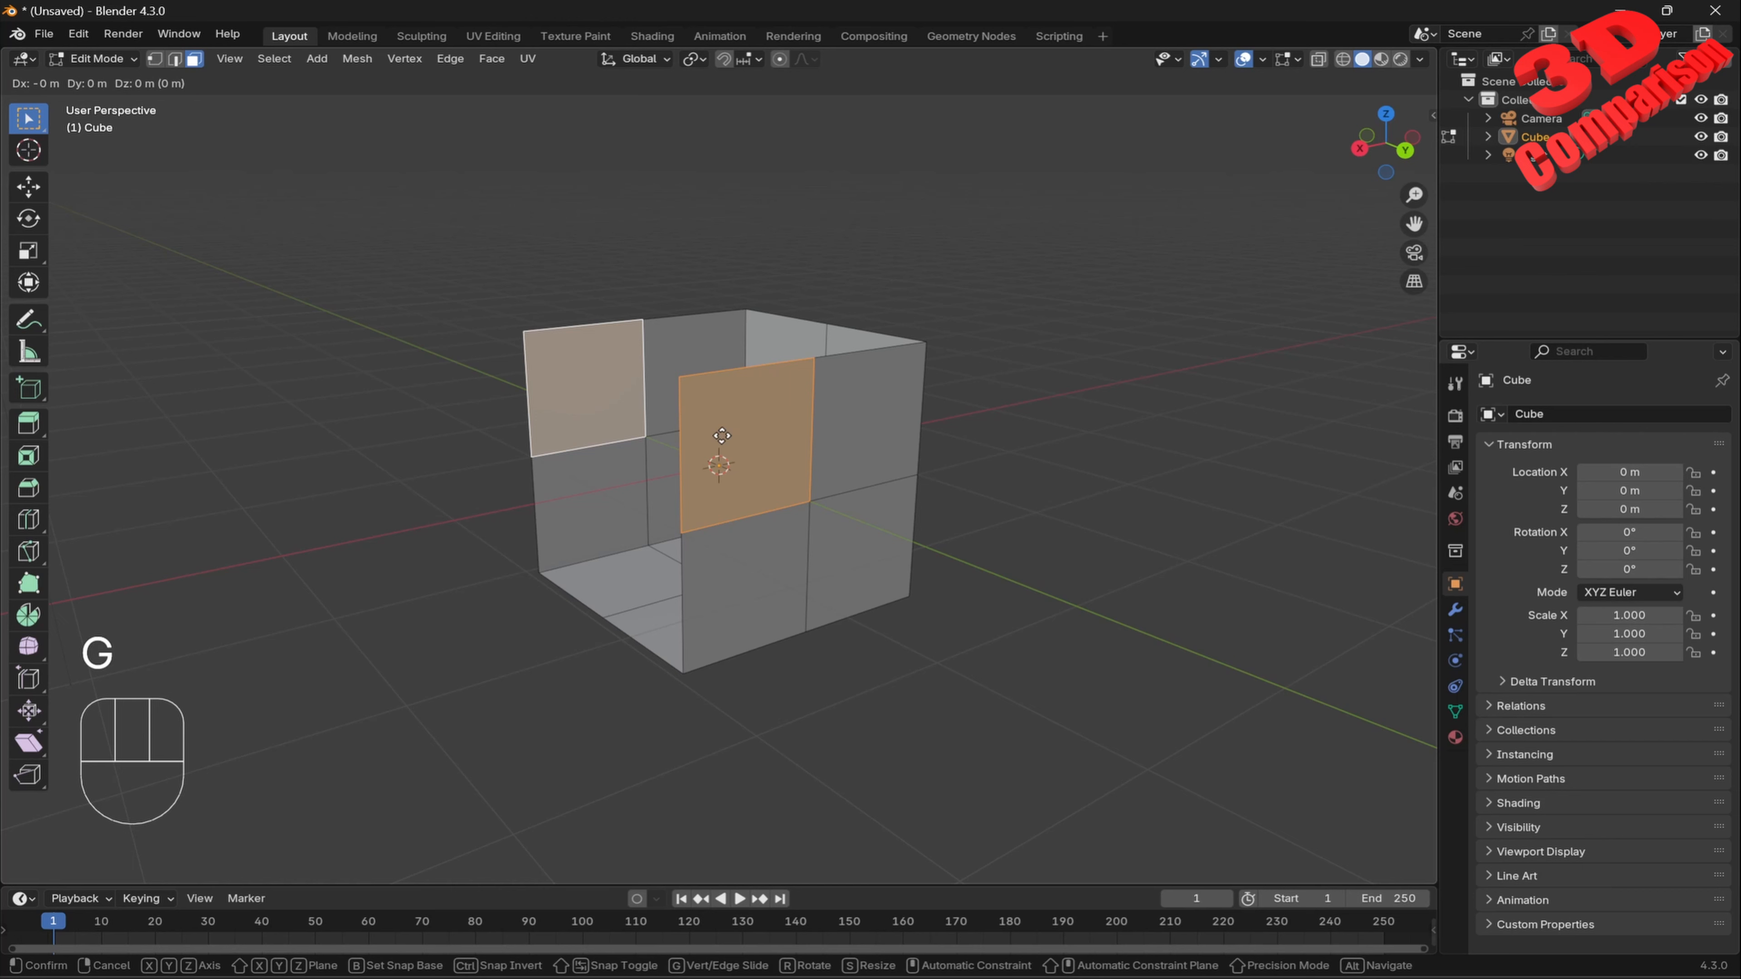
key(z)
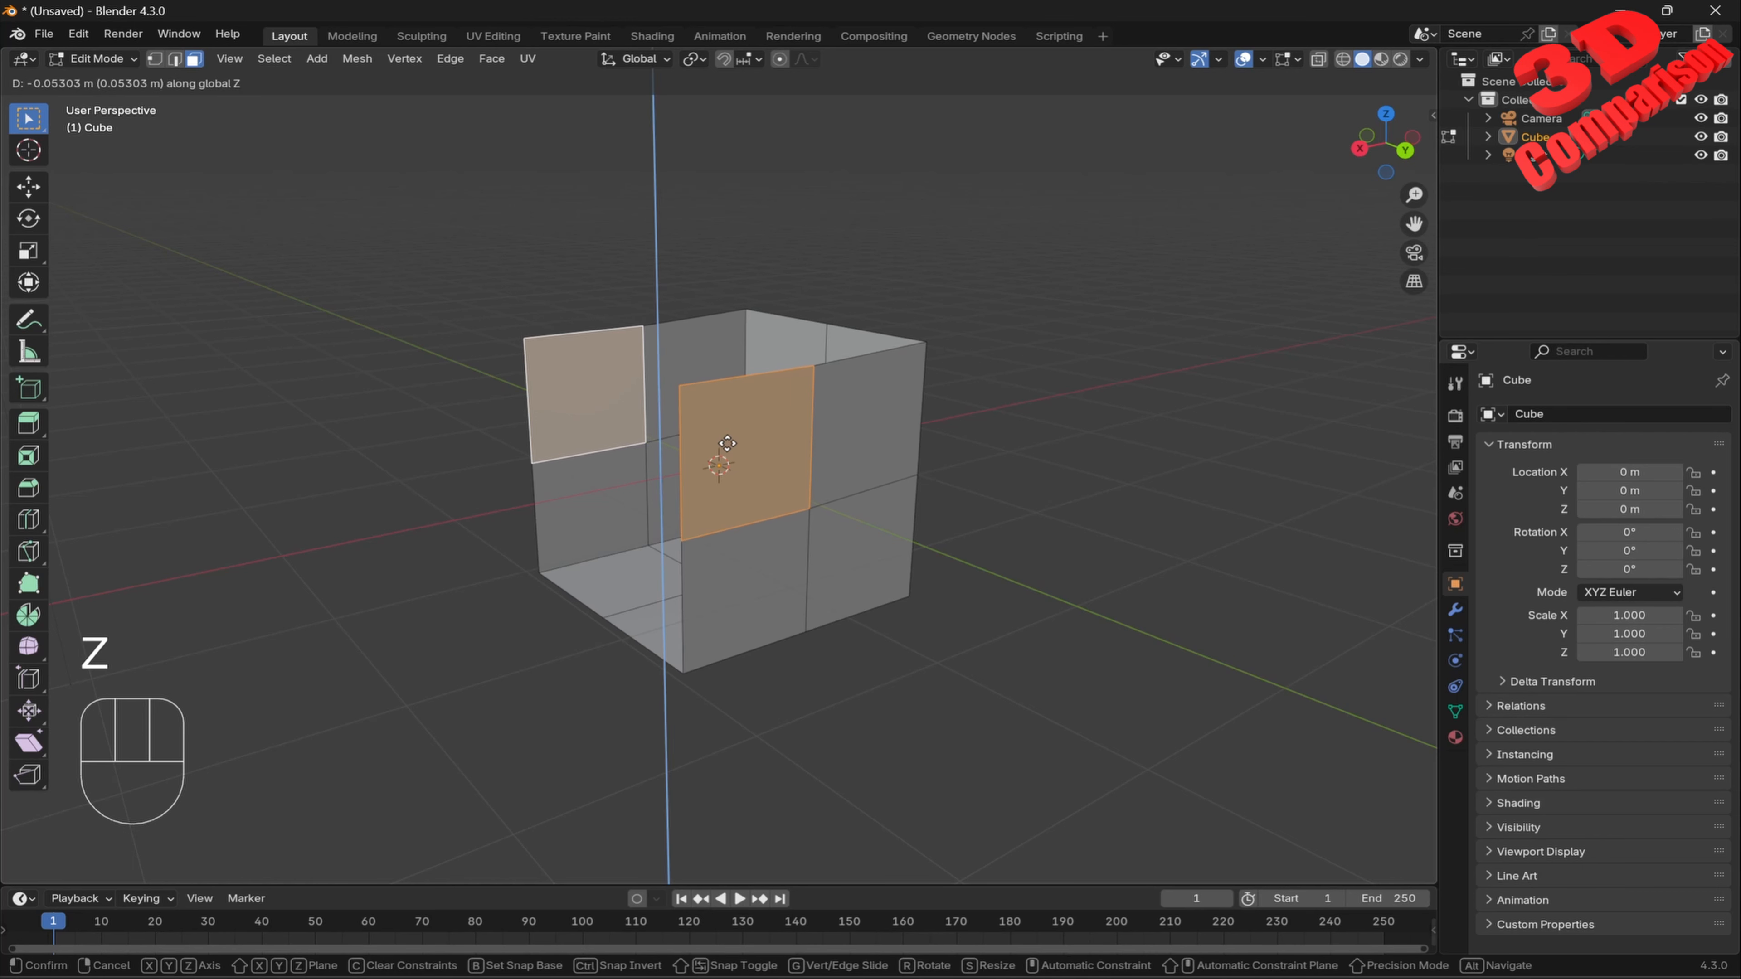
click(741, 519)
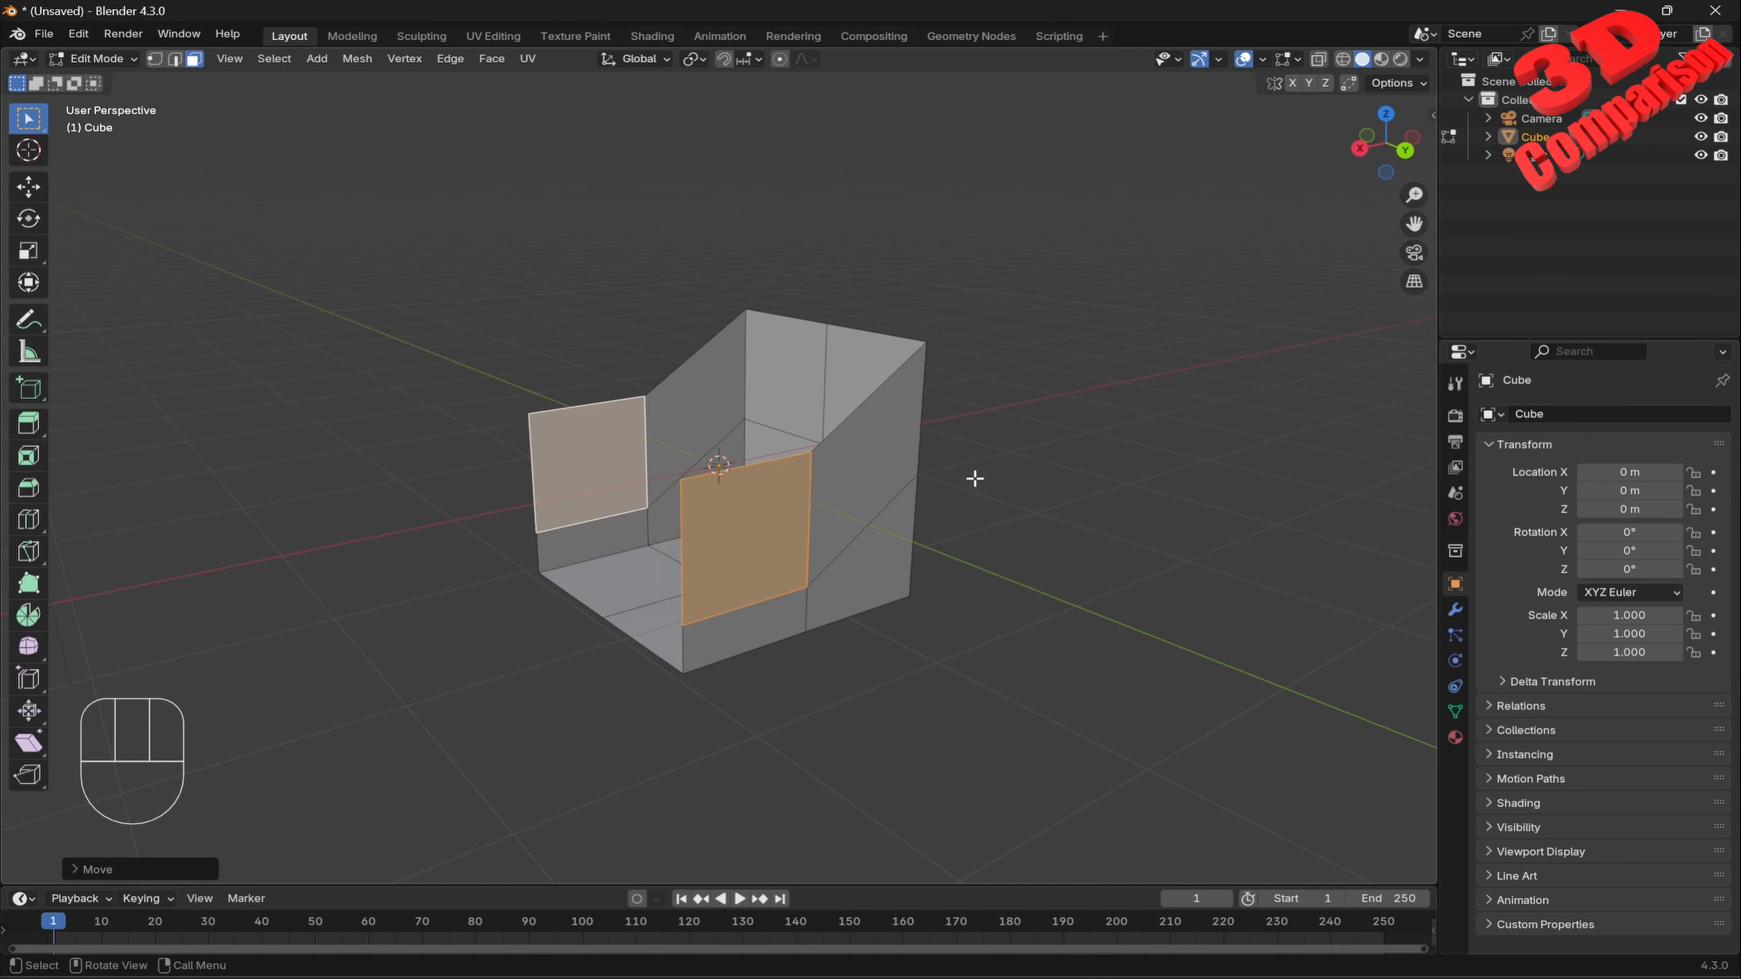
Shift the top edges of both armrests about 0.26 m toward the backrest along the X axis.
click(175, 62)
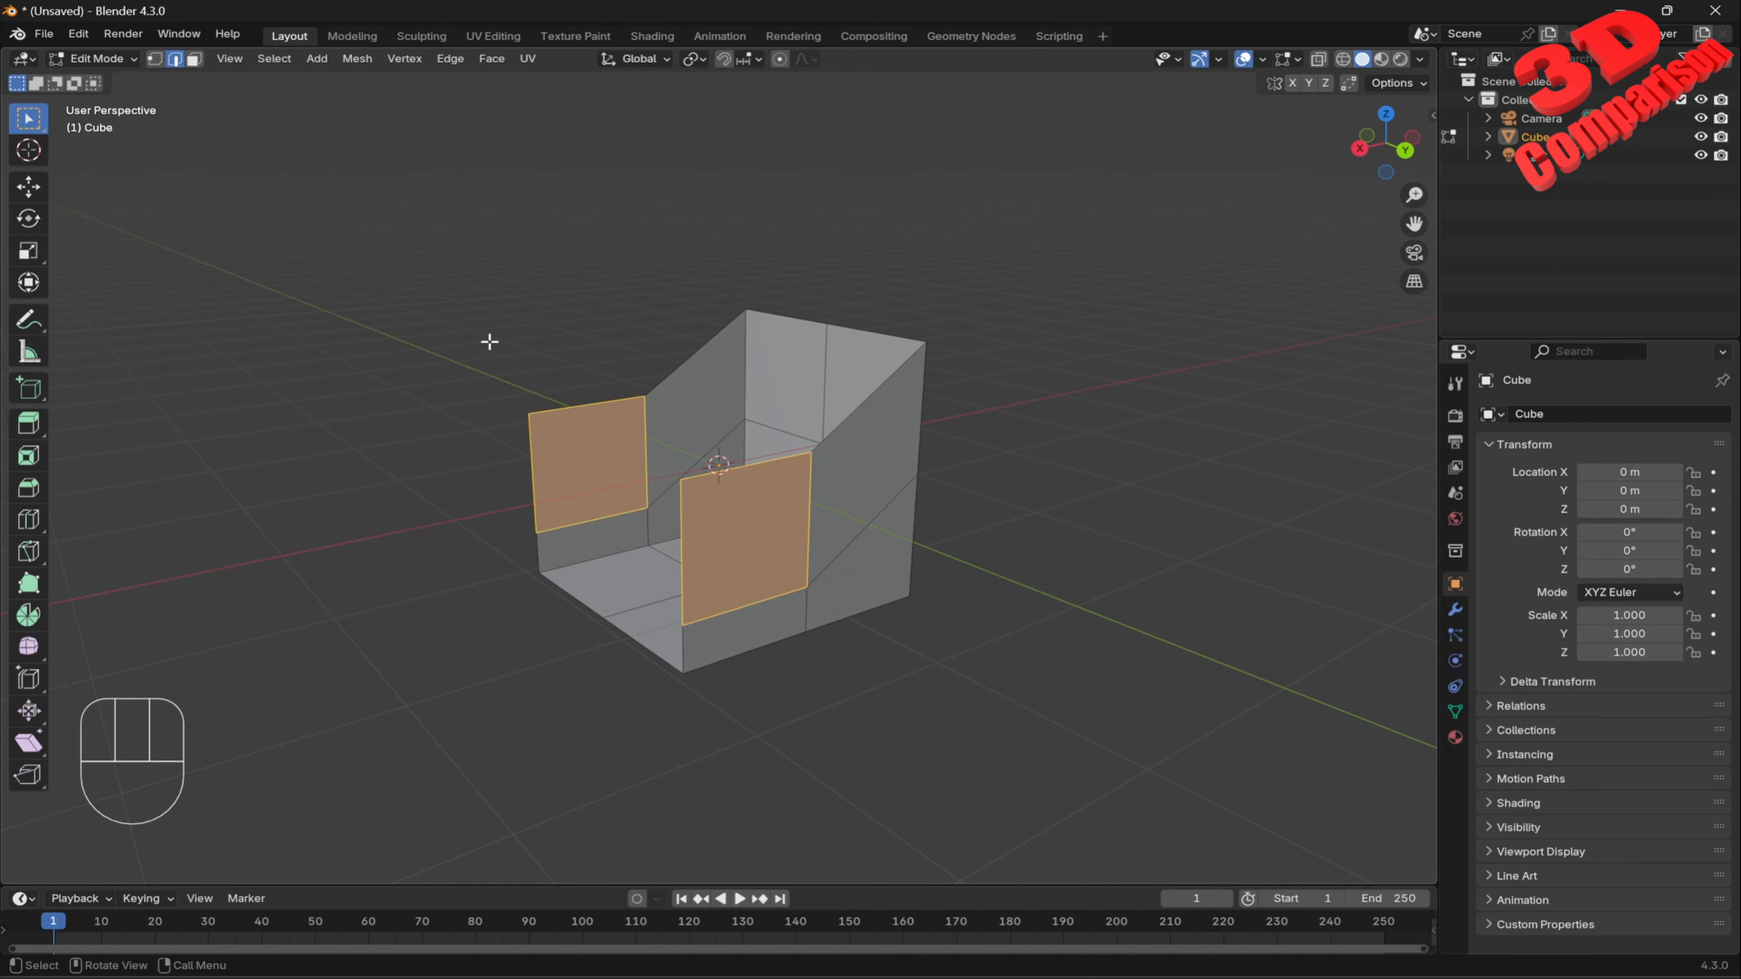
click(748, 469)
shift+click(577, 405)
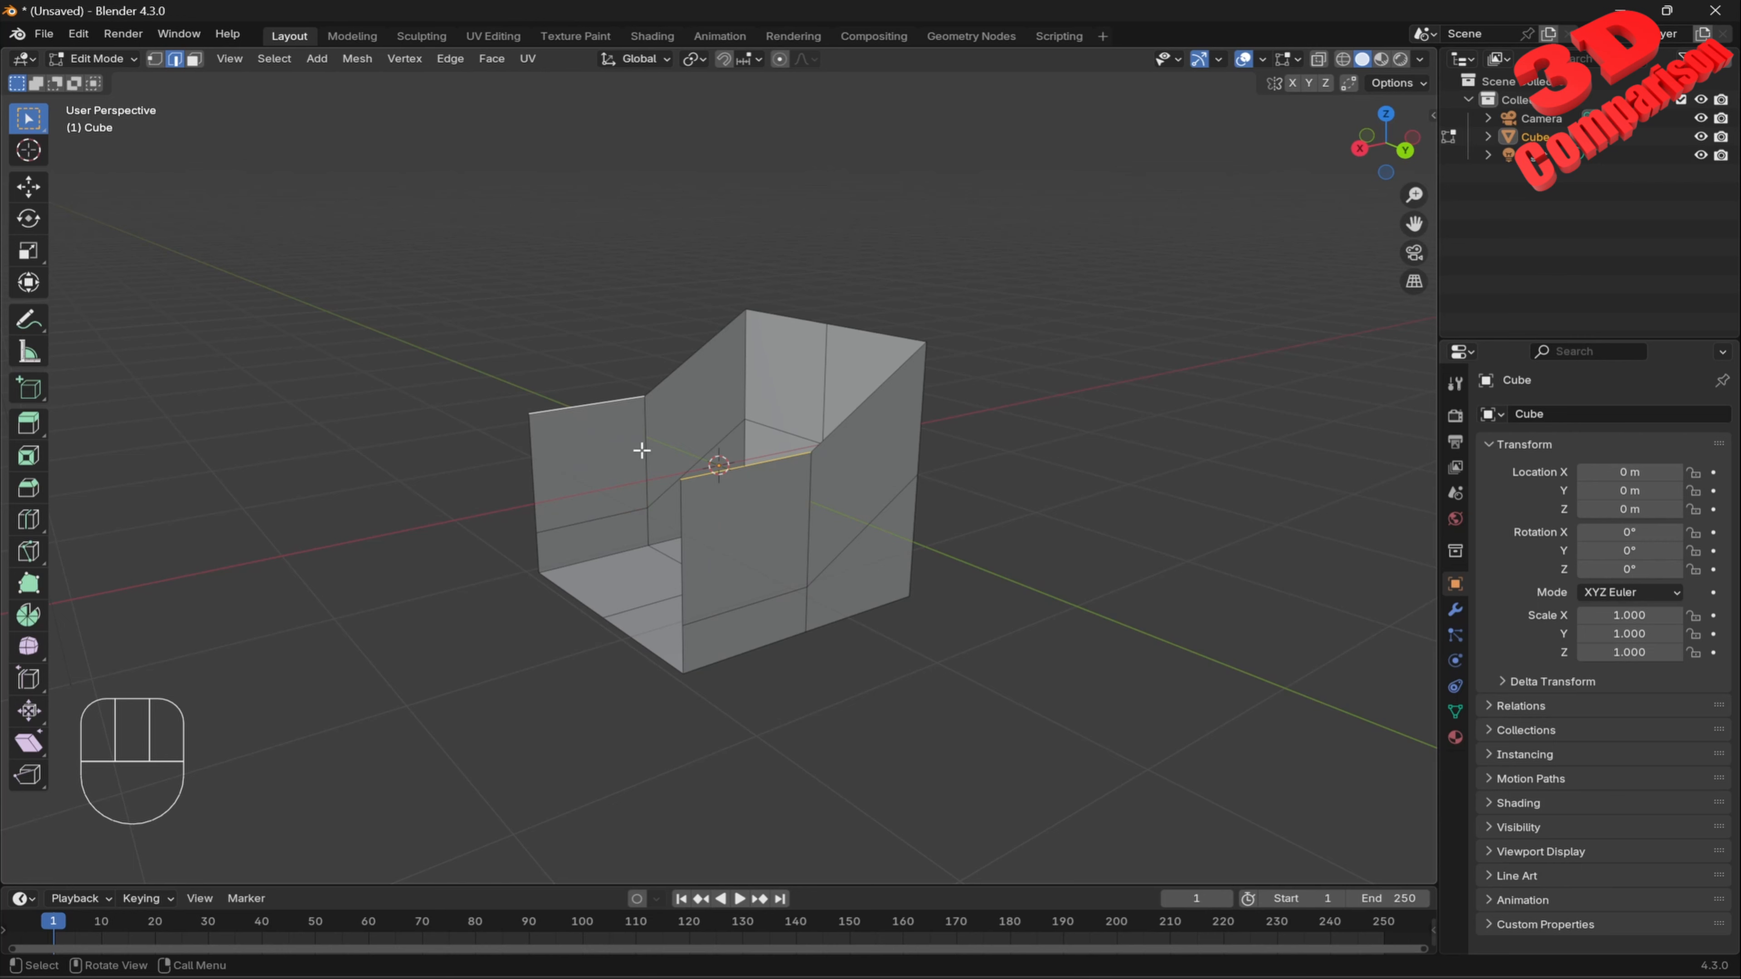
key(g)
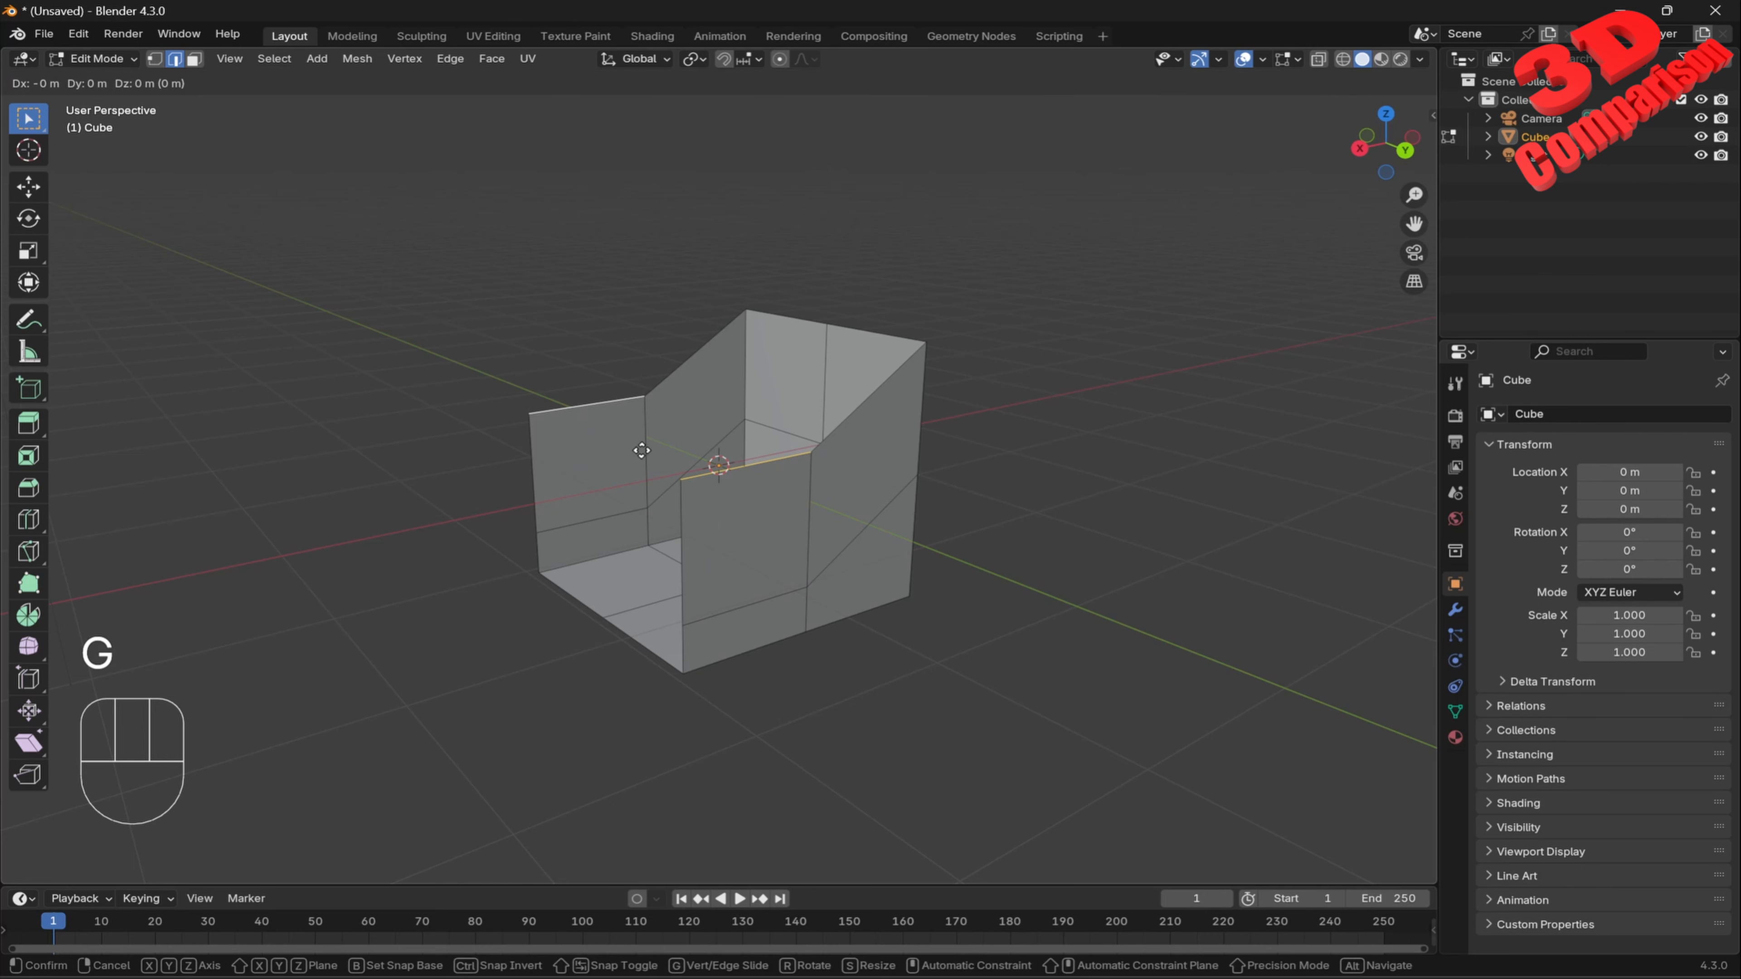
key(x)
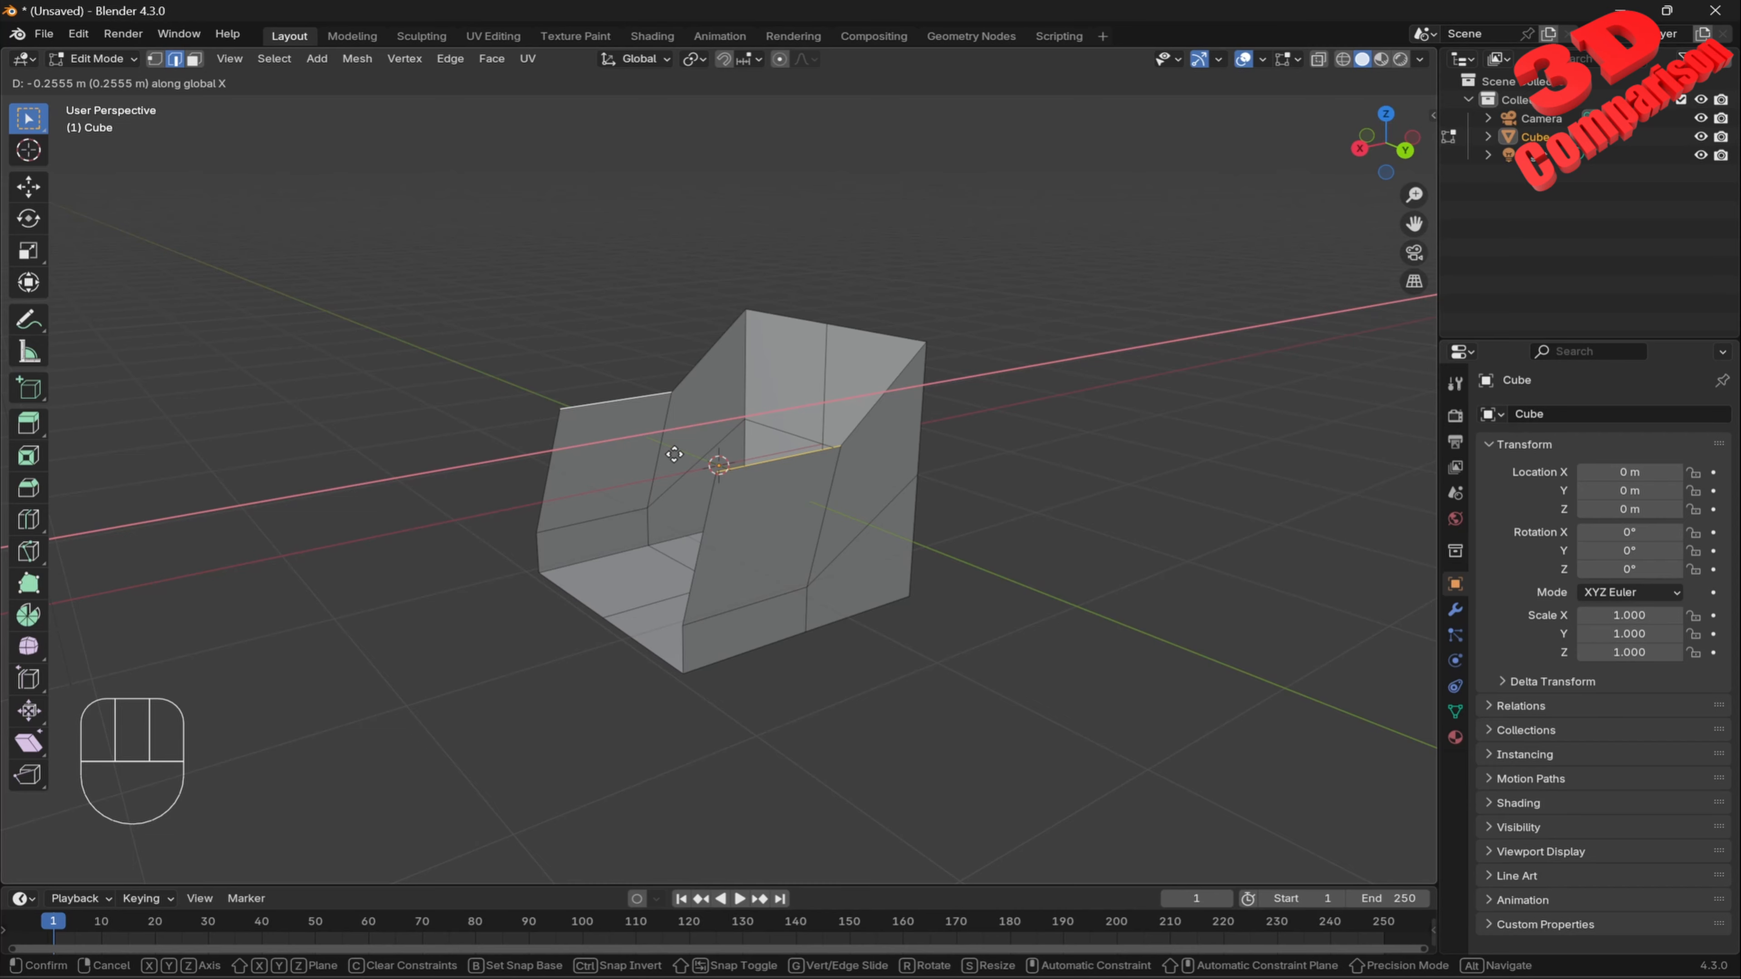
click(674, 454)
Raise the two top edges of the backrest by 0.3 m along the Z axis.
middle_drag(808, 404, 892, 376)
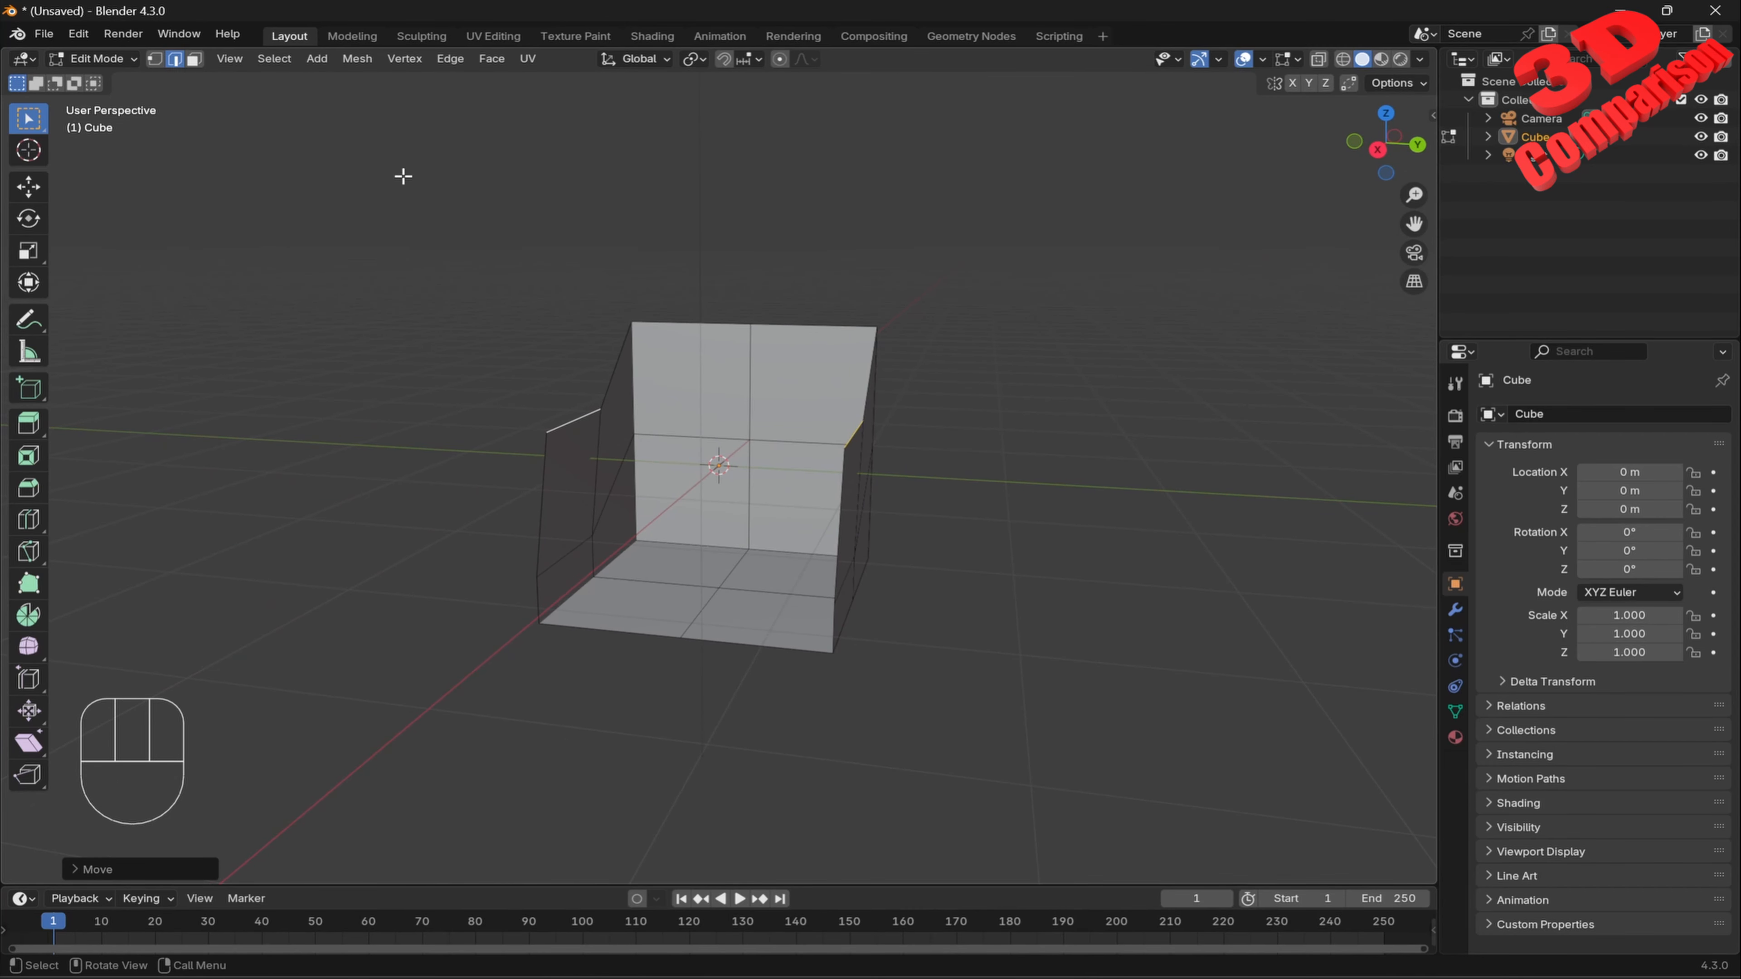
click(816, 326)
shift+click(719, 323)
middle_drag(719, 323, 899, 395)
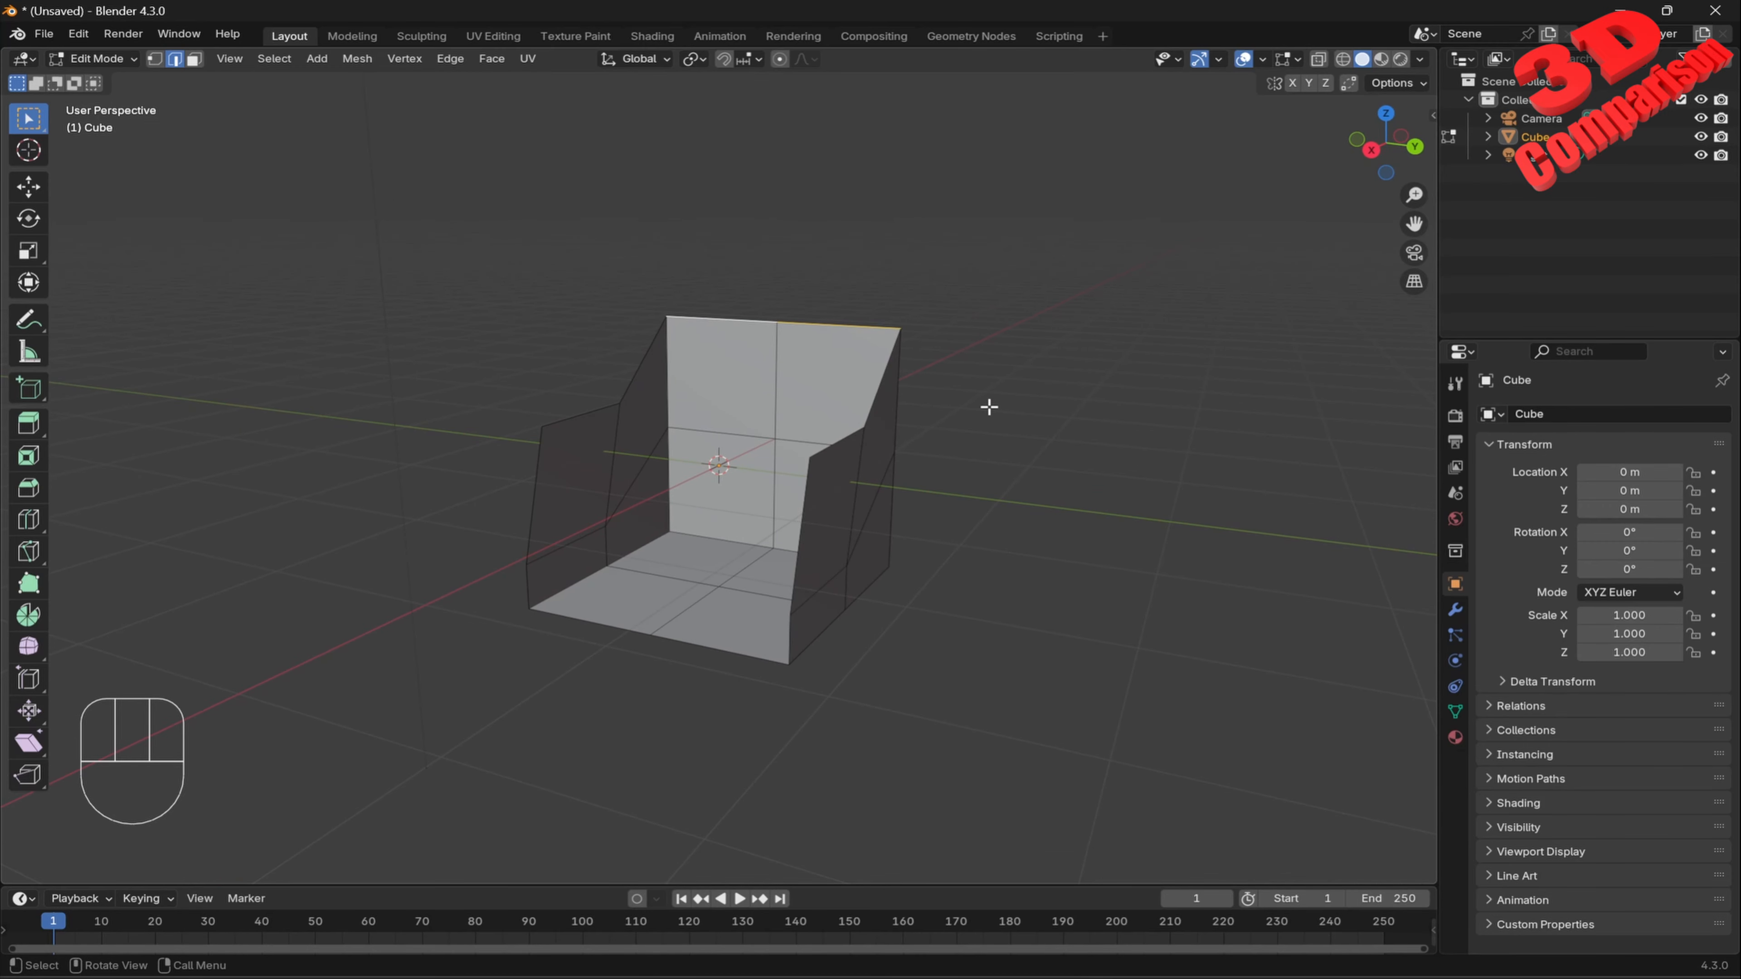
key(g)
key(z)
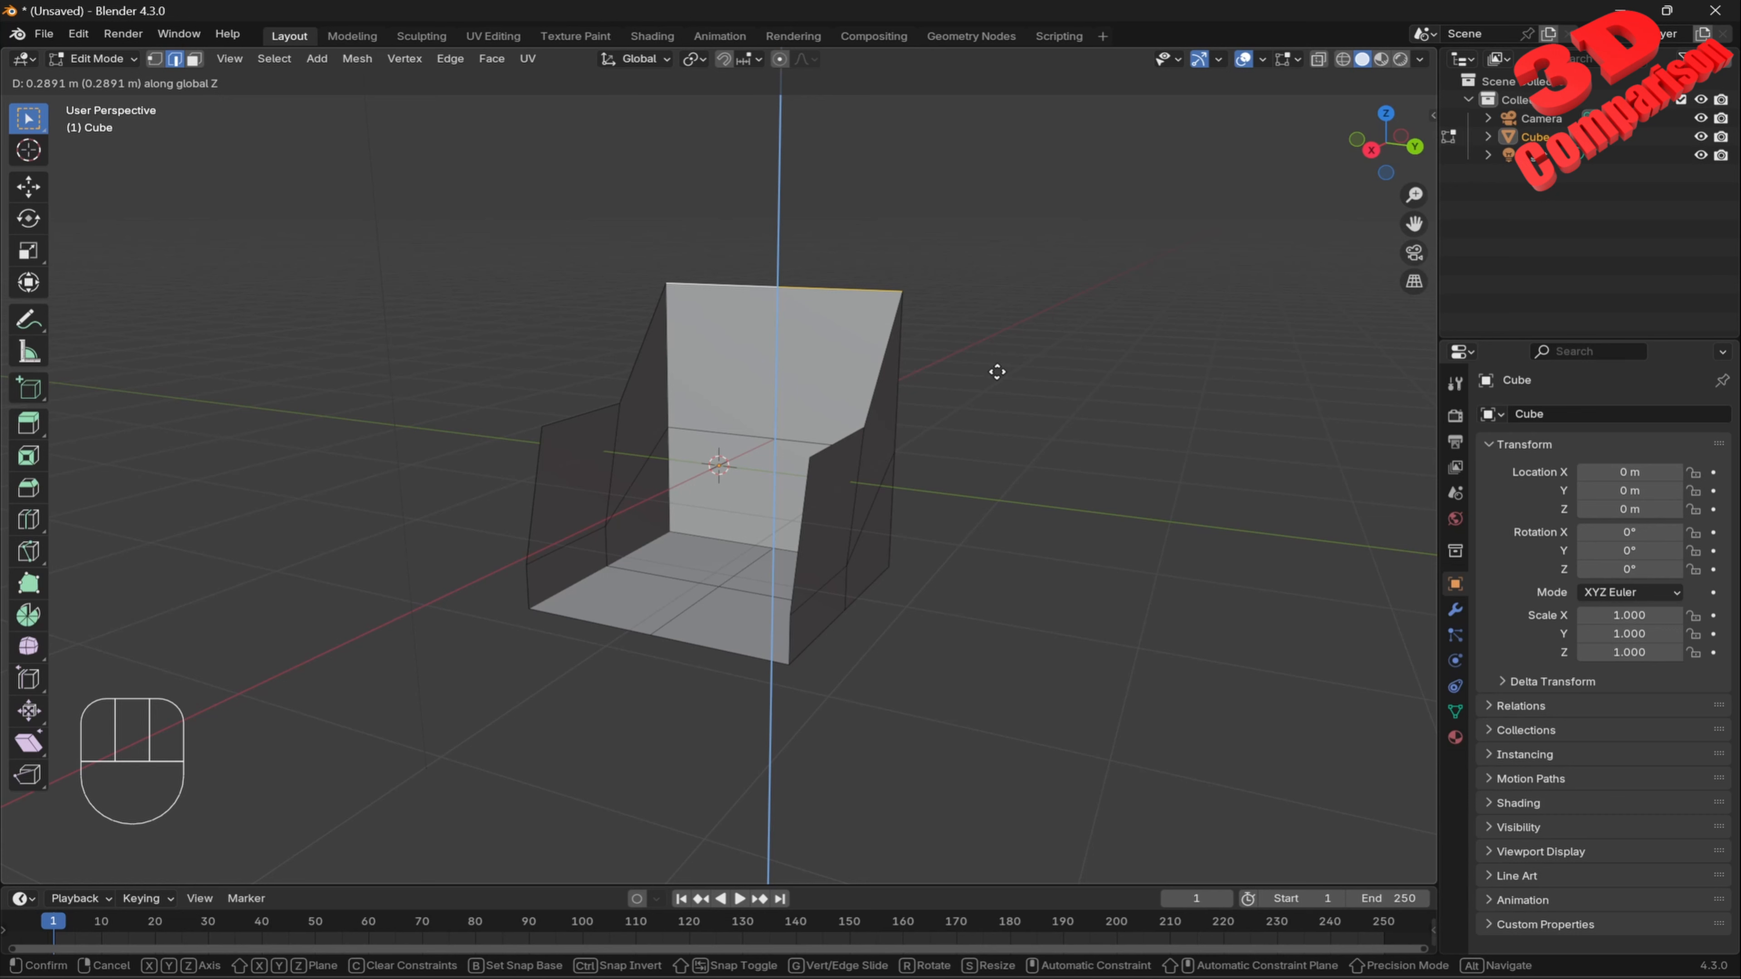
text(0.3)
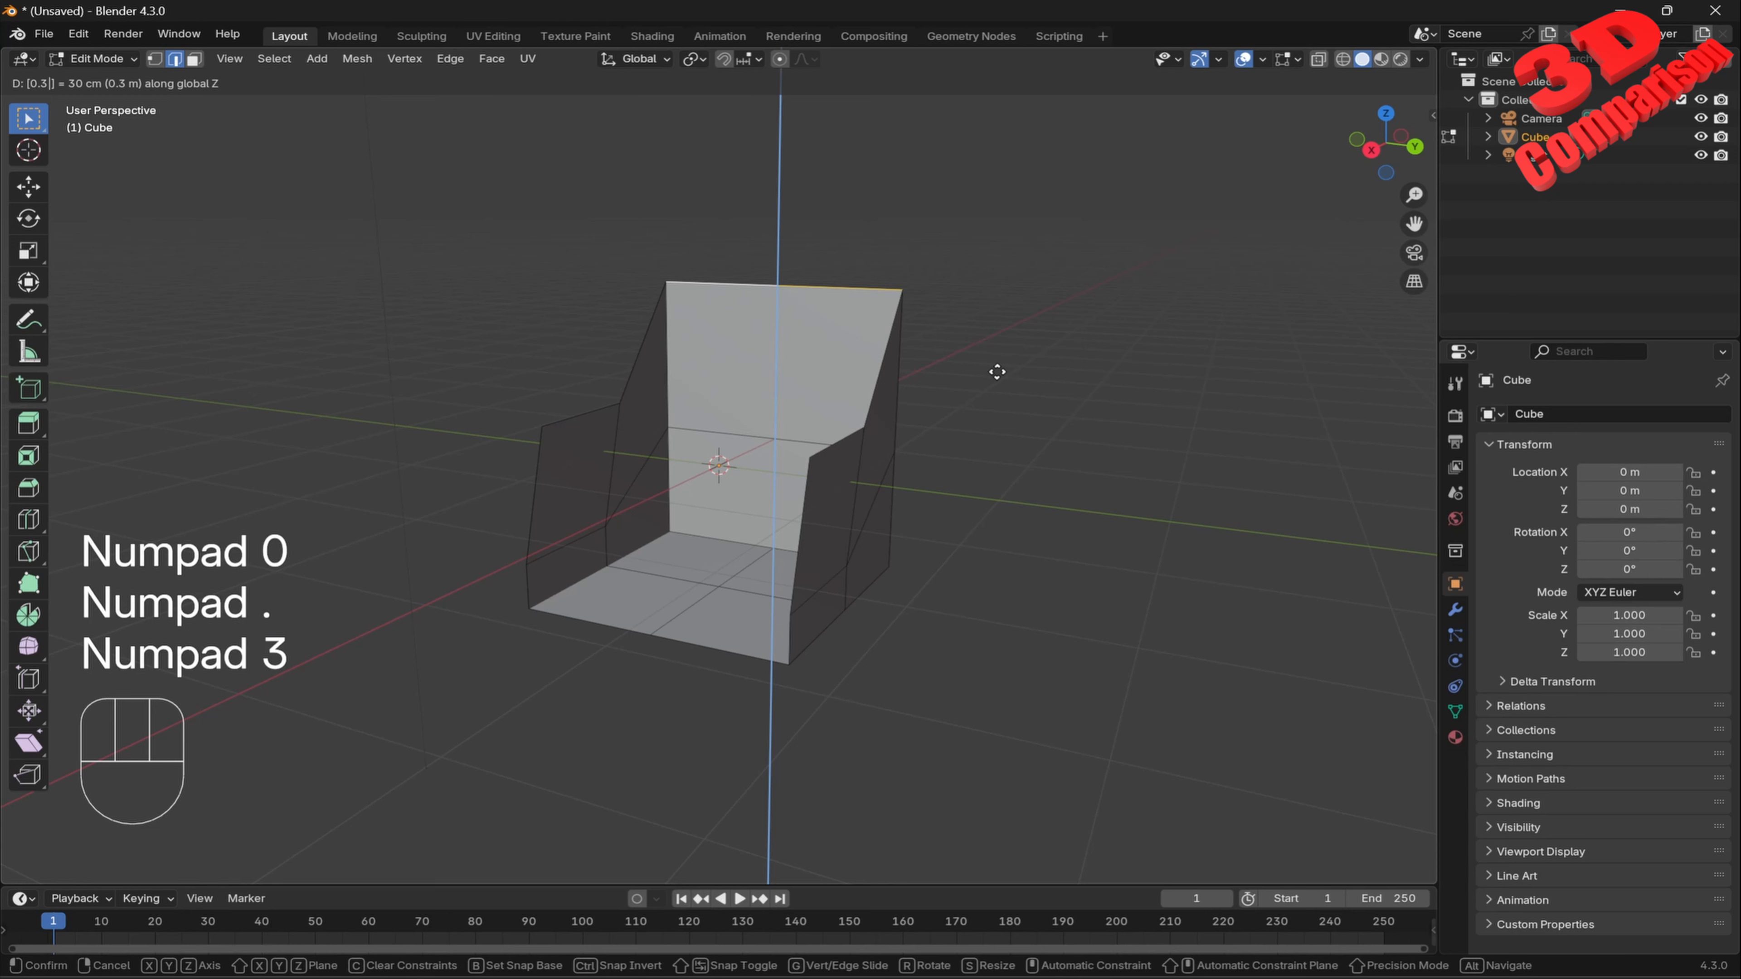
key(KP_Enter)
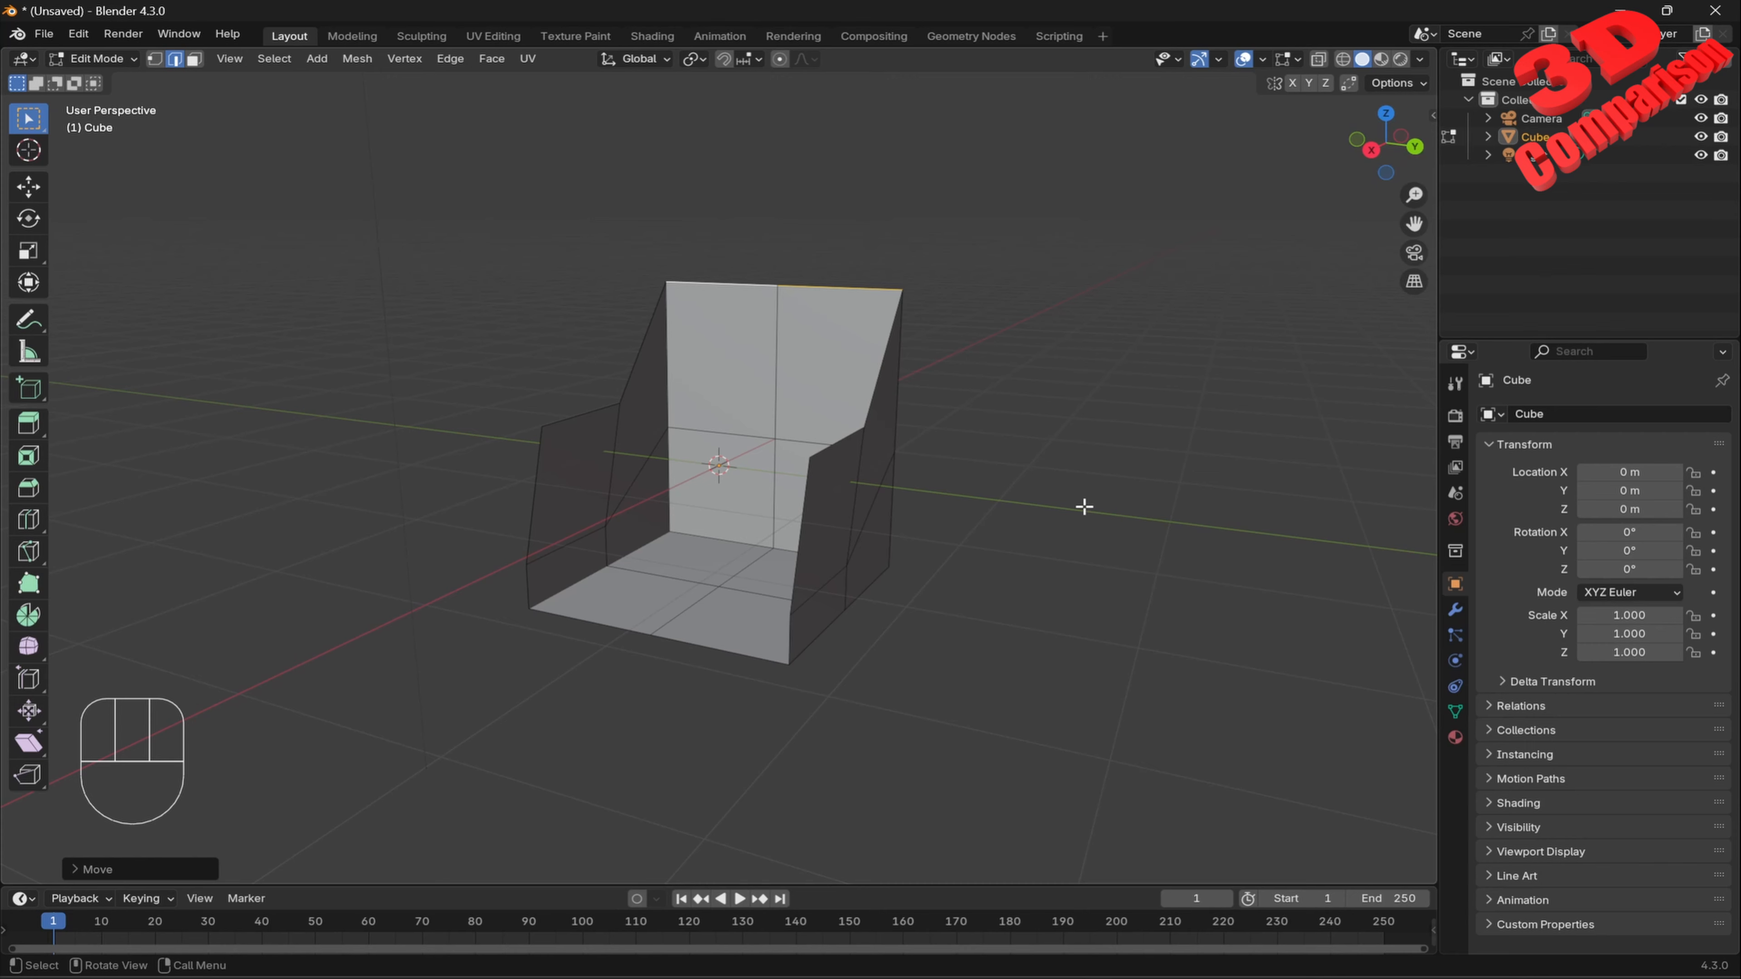
Narrow the backrest's top edges by scaling them to 0.75 along the Y axis, and show the resize settings.
key(s)
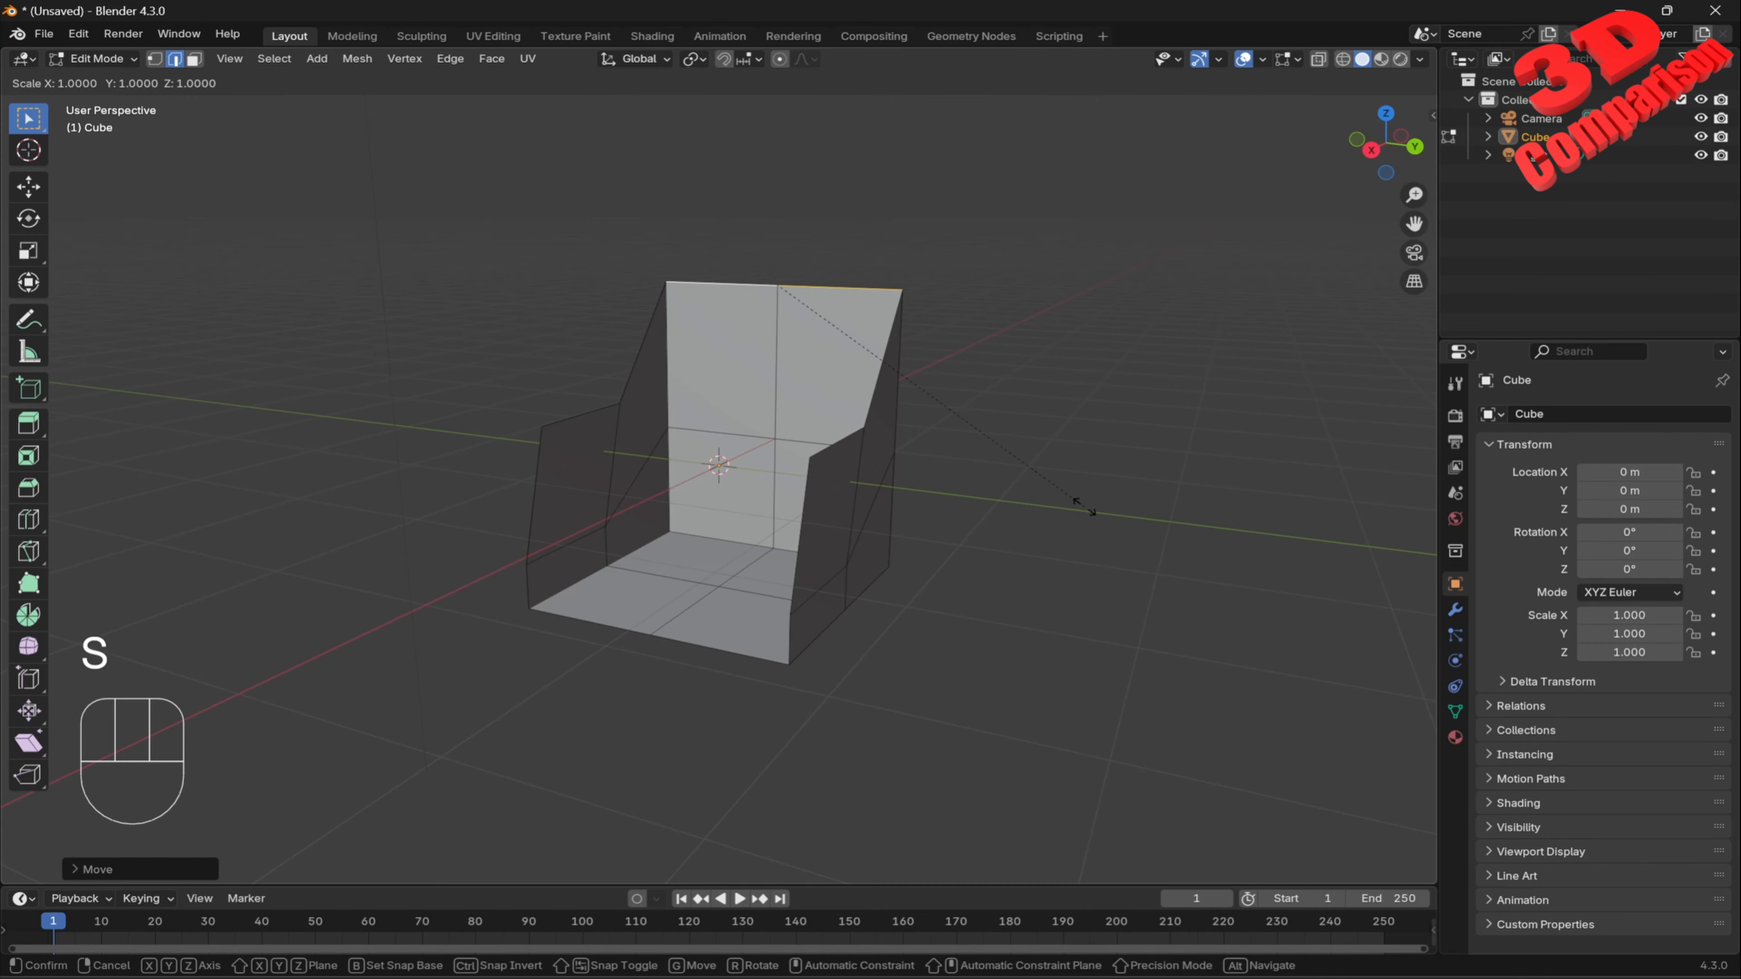
key(y)
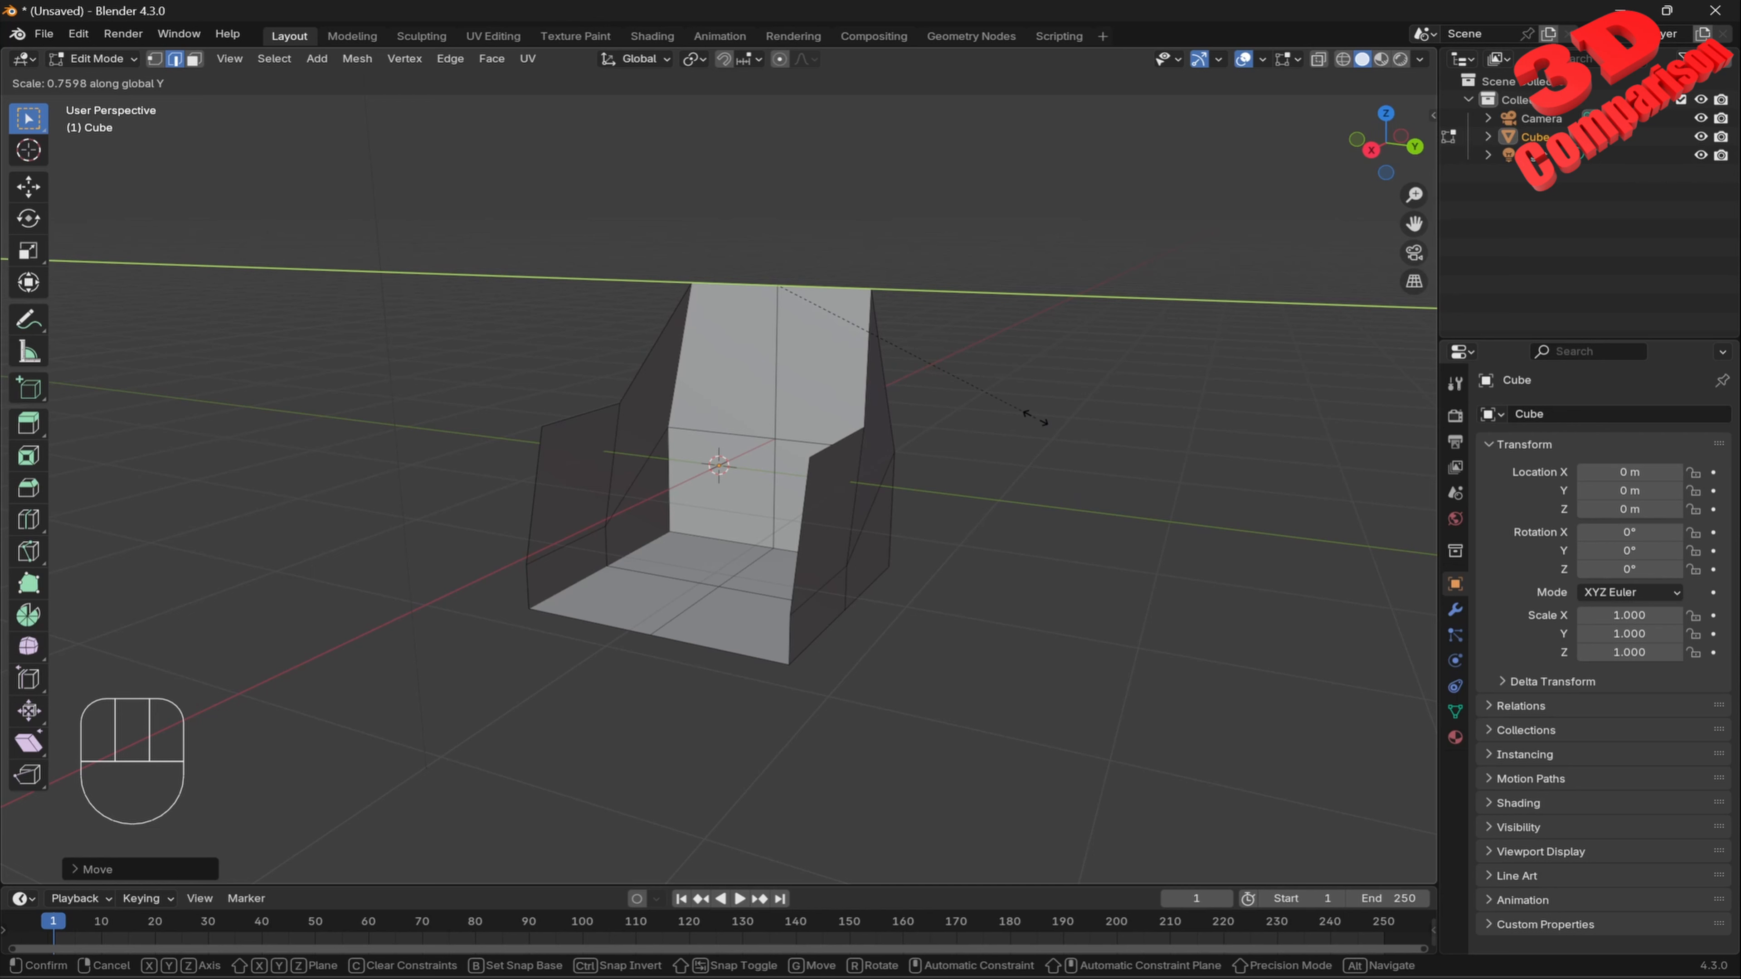
text(0.75)
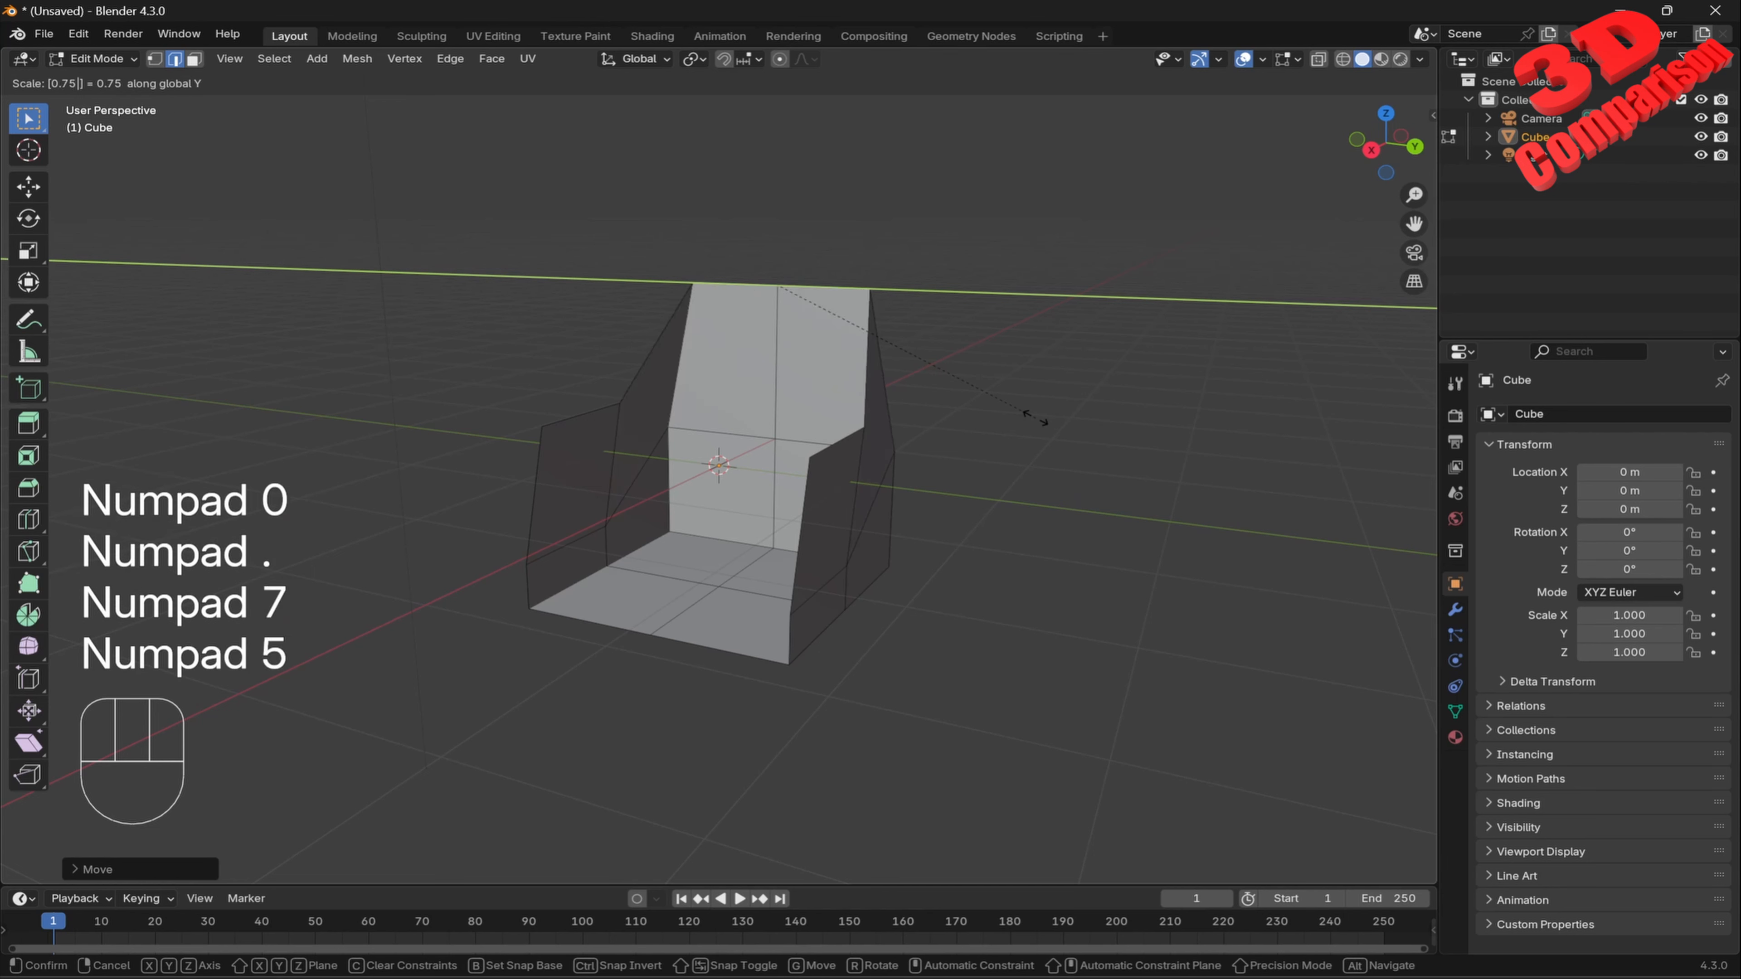
key(KP_Enter)
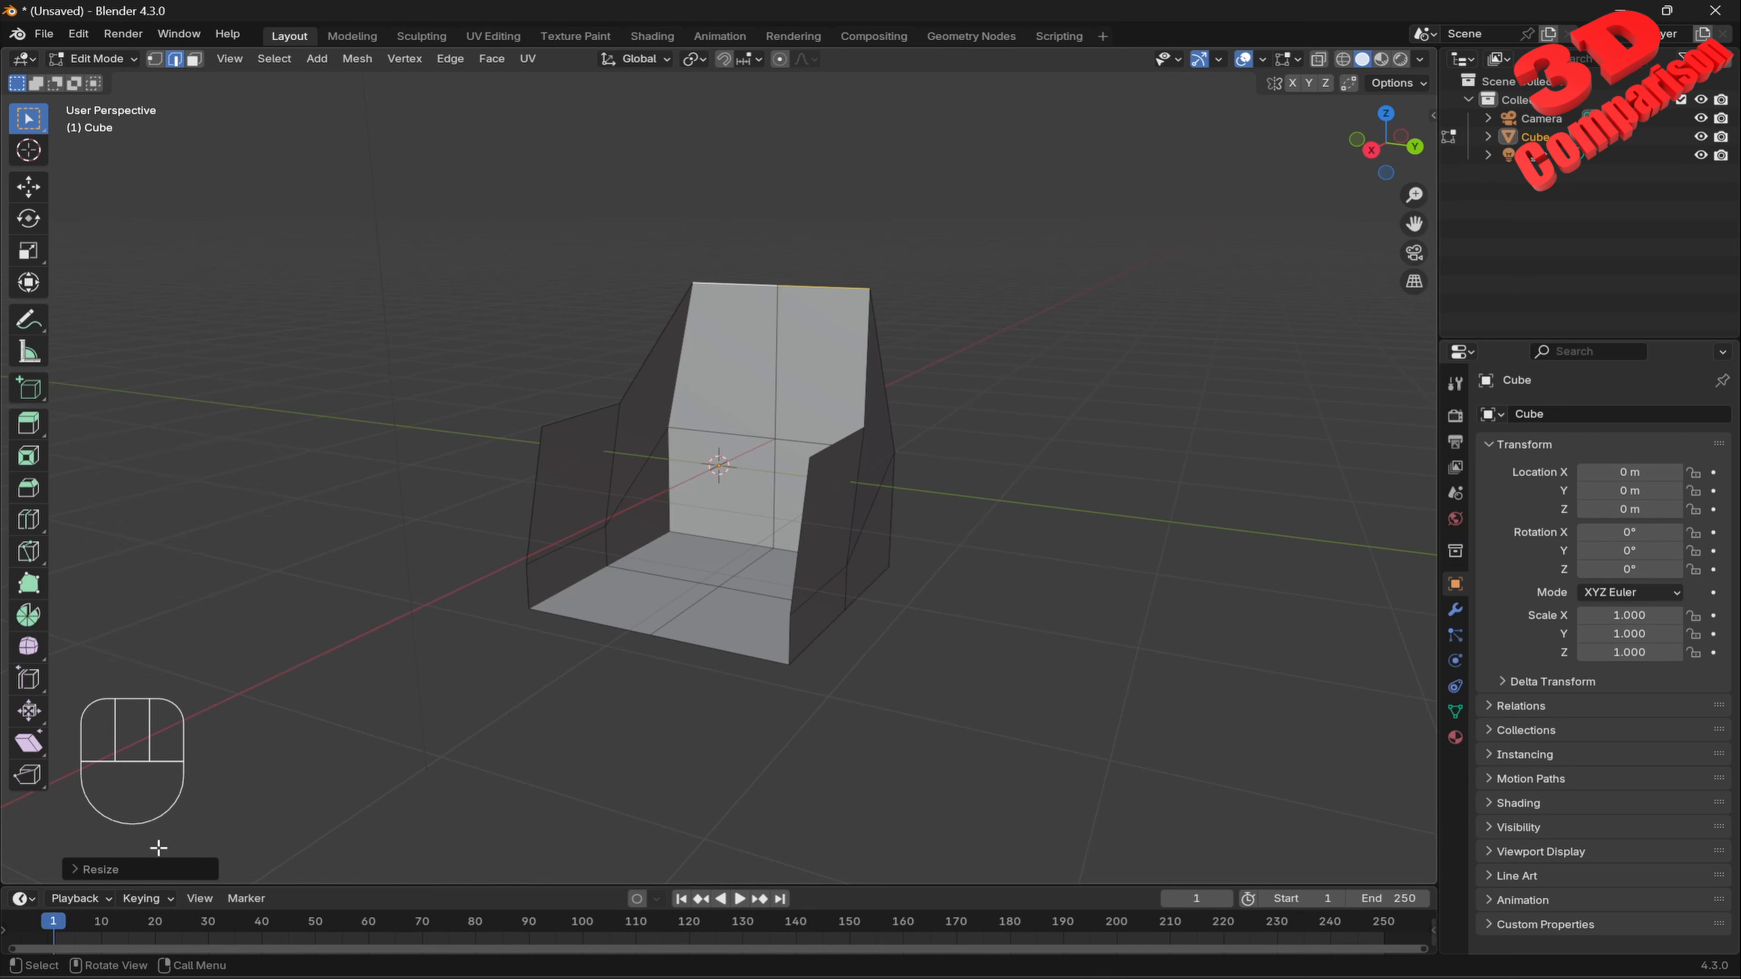
click(121, 867)
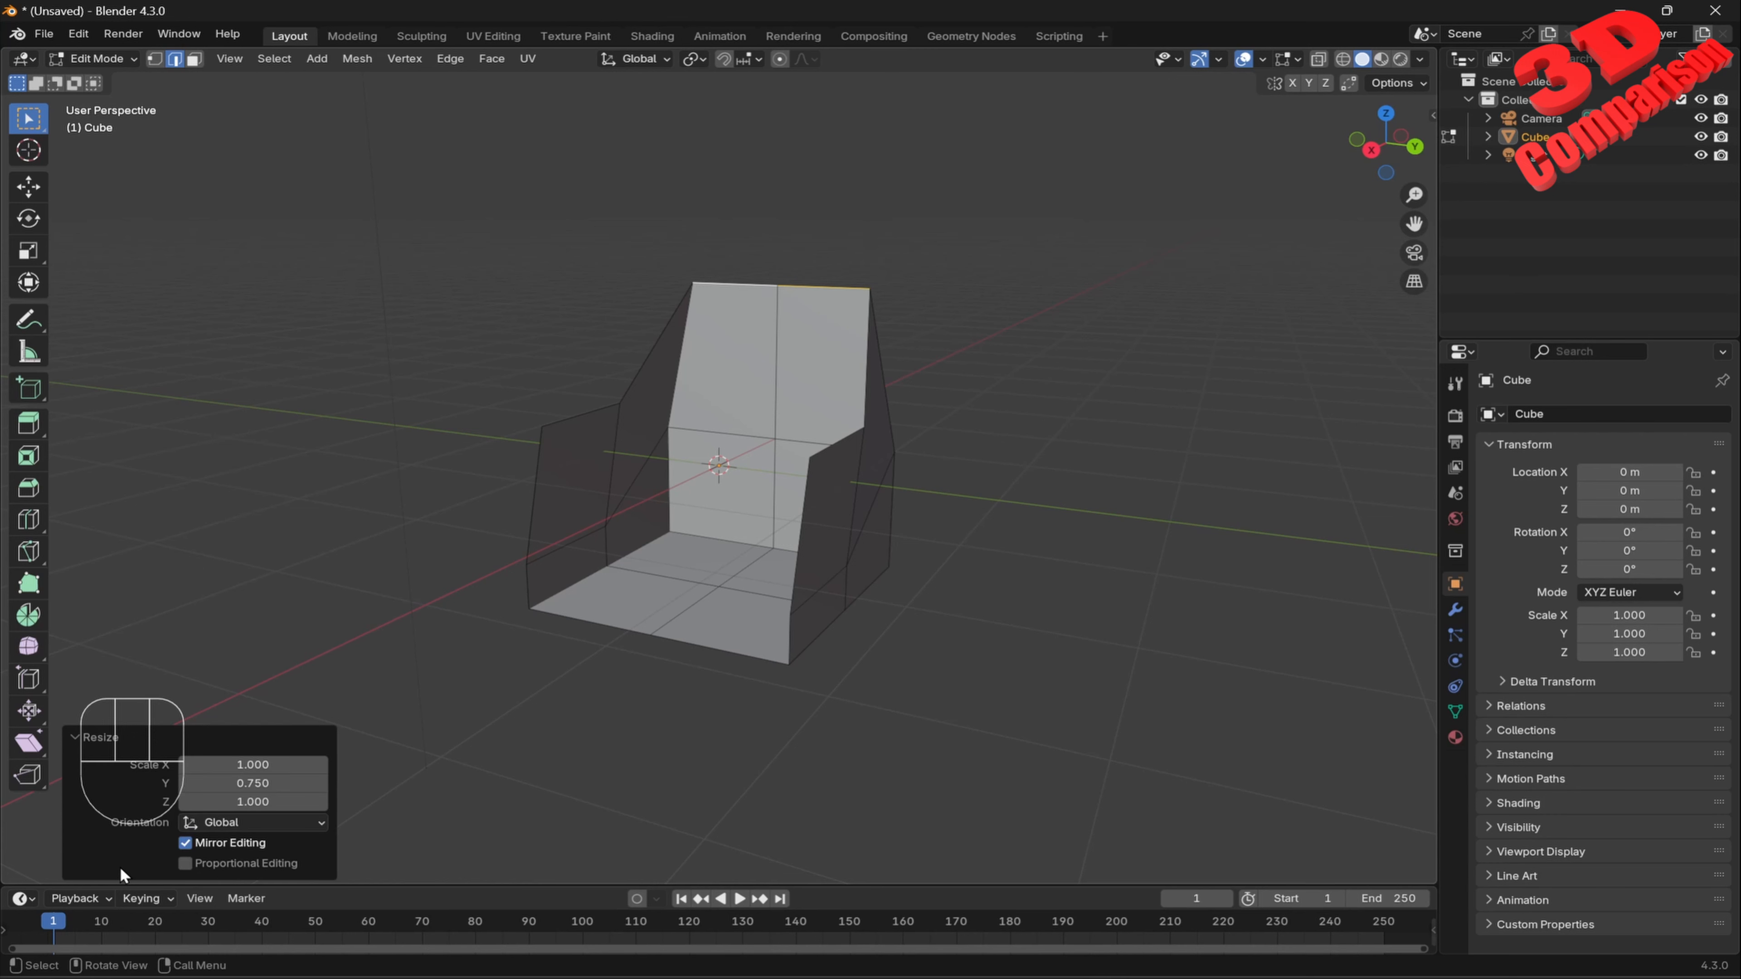
Collapse the resize settings, show them in a floating panel over the viewport, and move that panel away from the chair.
click(75, 738)
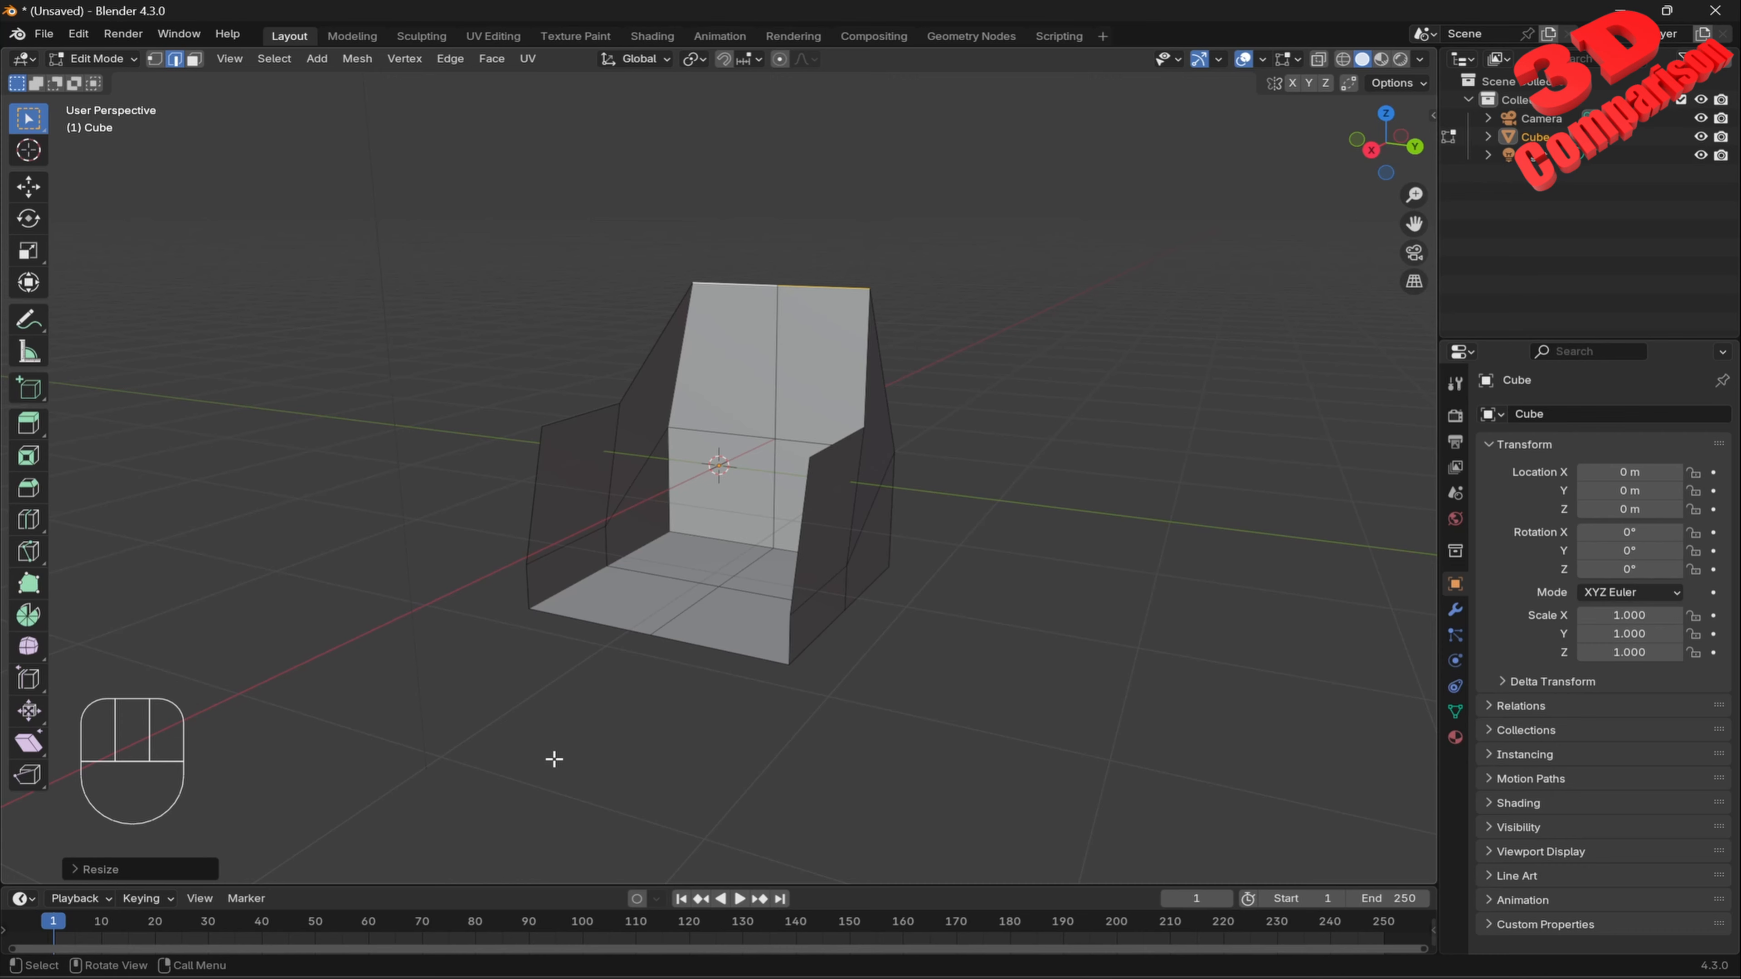
key(F9)
key(F9)
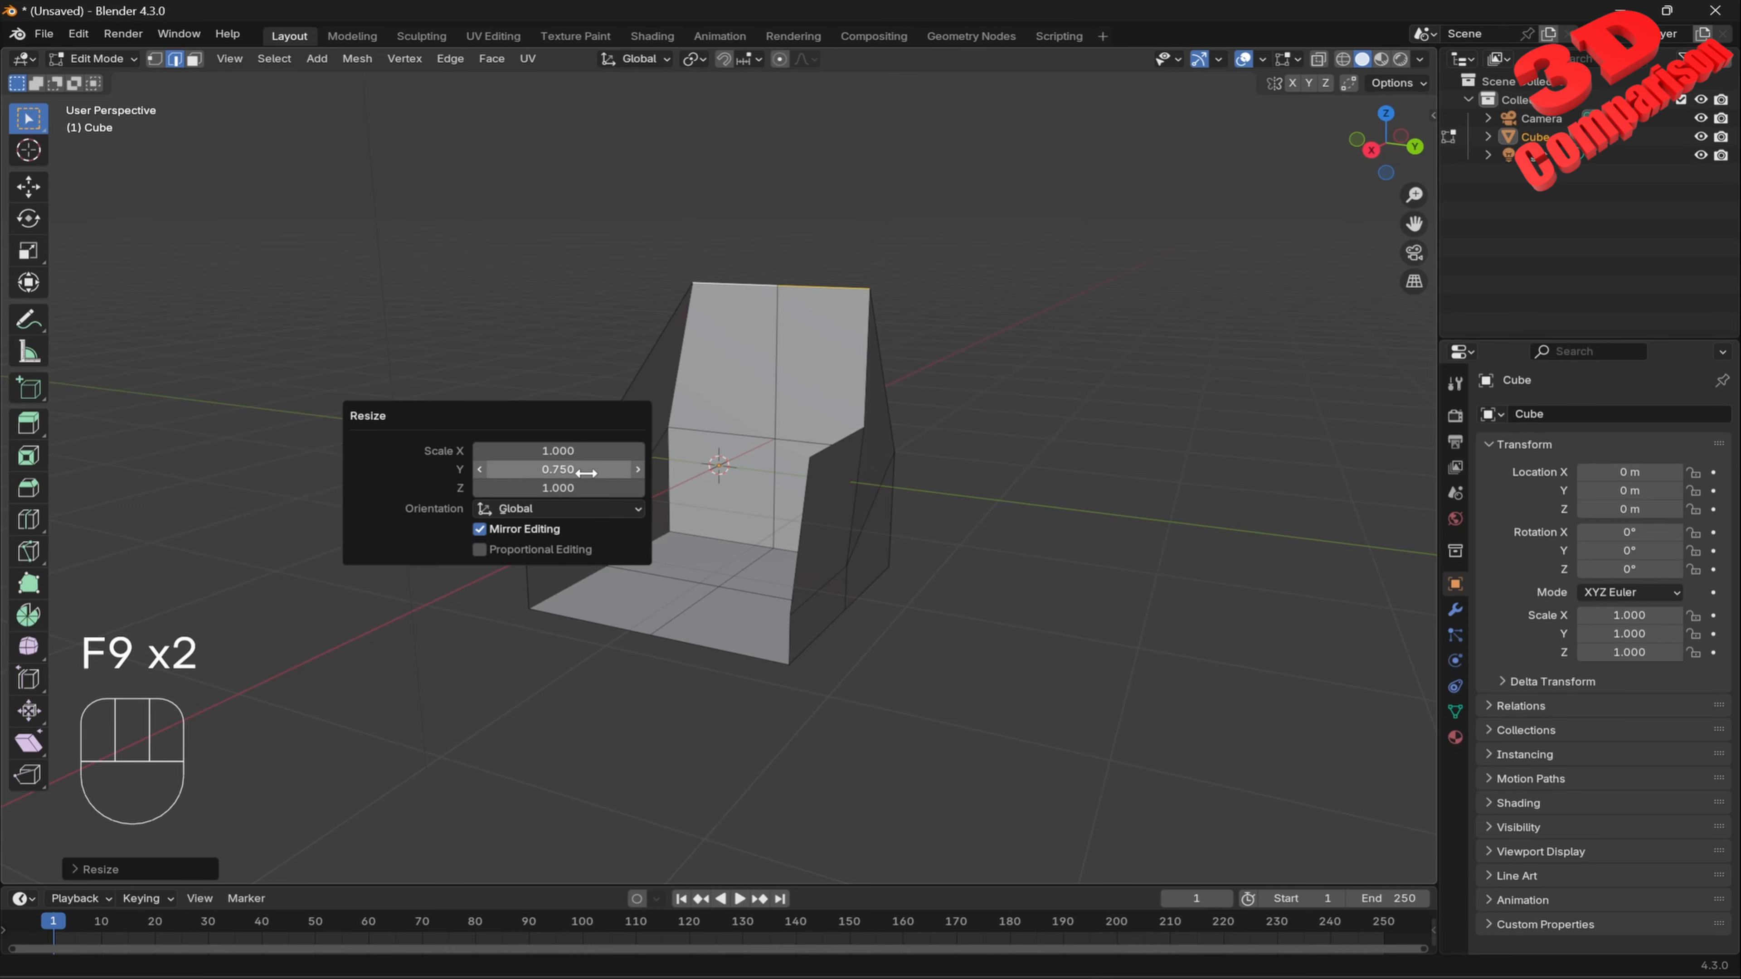
drag(363, 412, 287, 371)
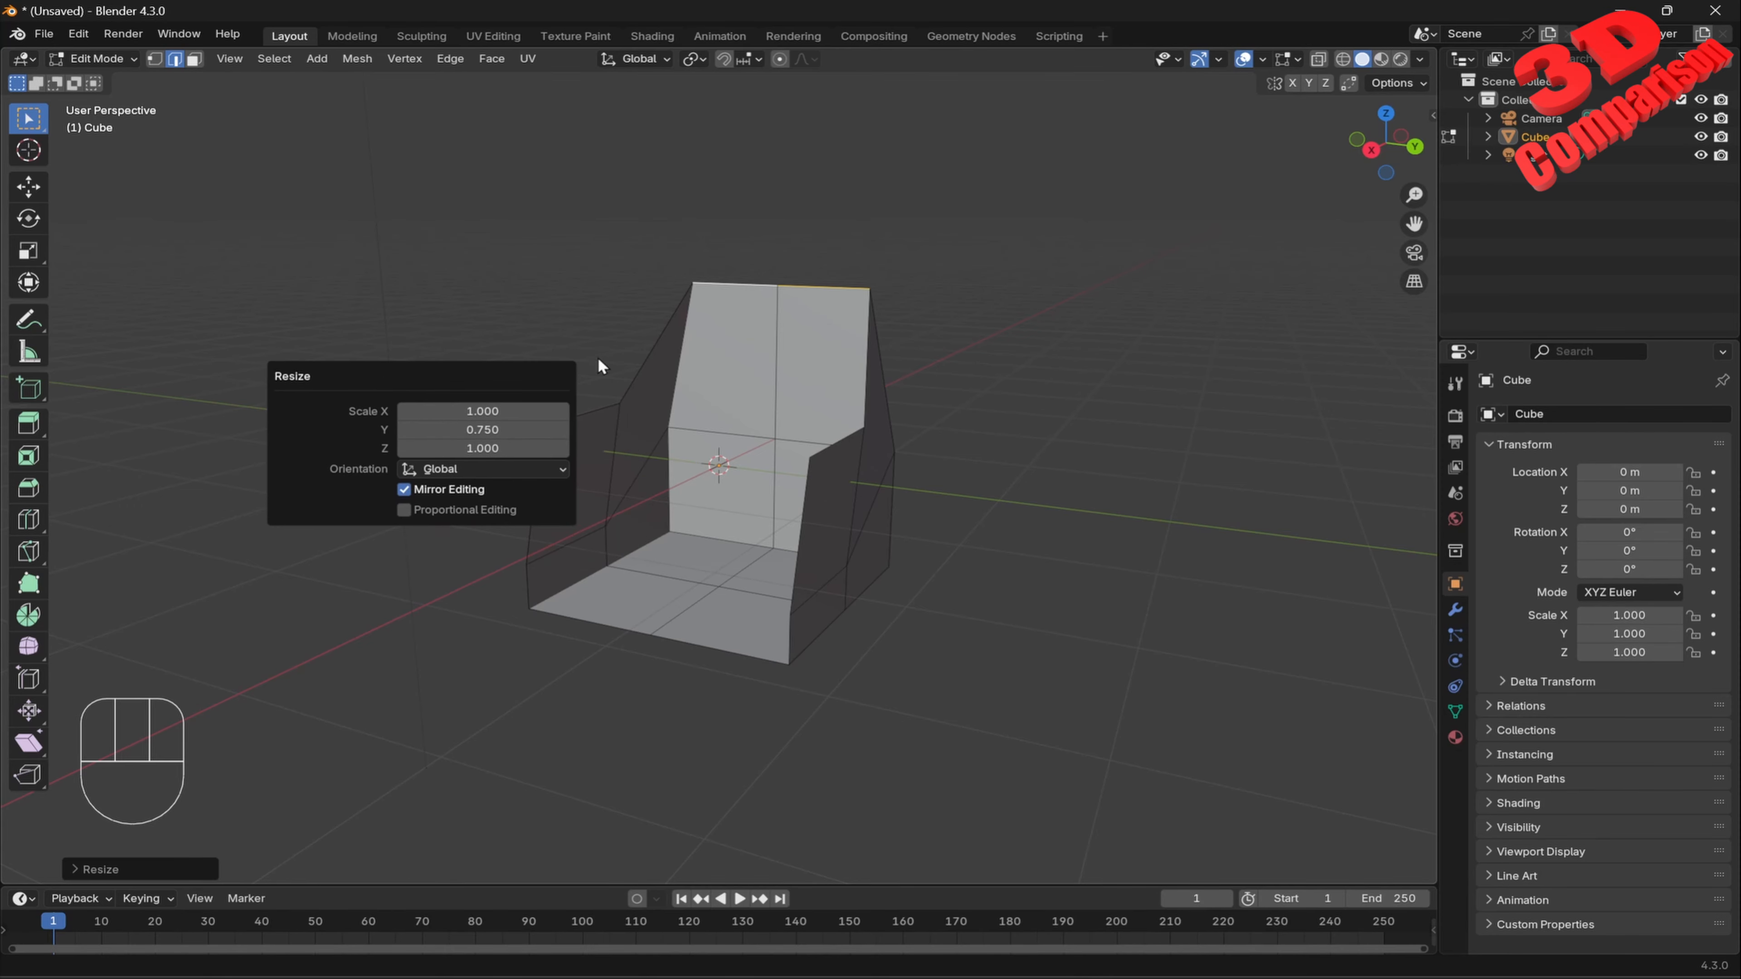
mouse_move(919, 480)
middle_down()
mouse_move(822, 492)
mouse_move(893, 497)
middle_up()
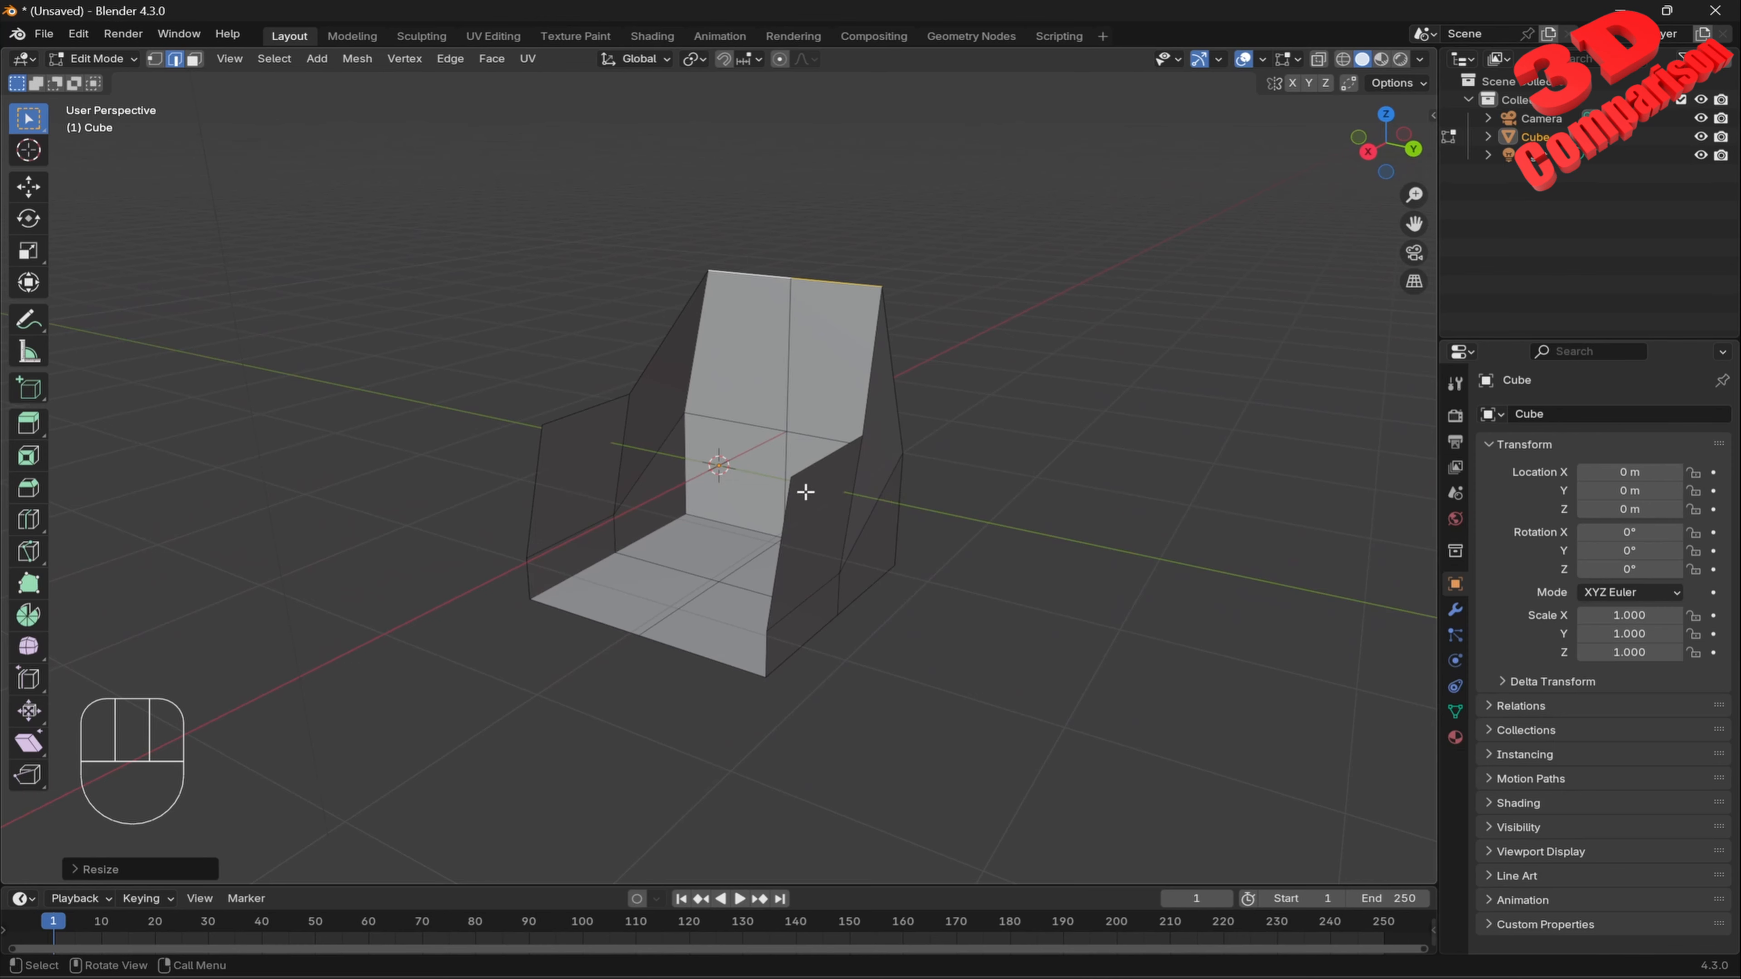
Switch to Object Mode, add a level 2 subdivision to the chair, and show its modifier settings.
key(ctrl+2)
key(Tab)
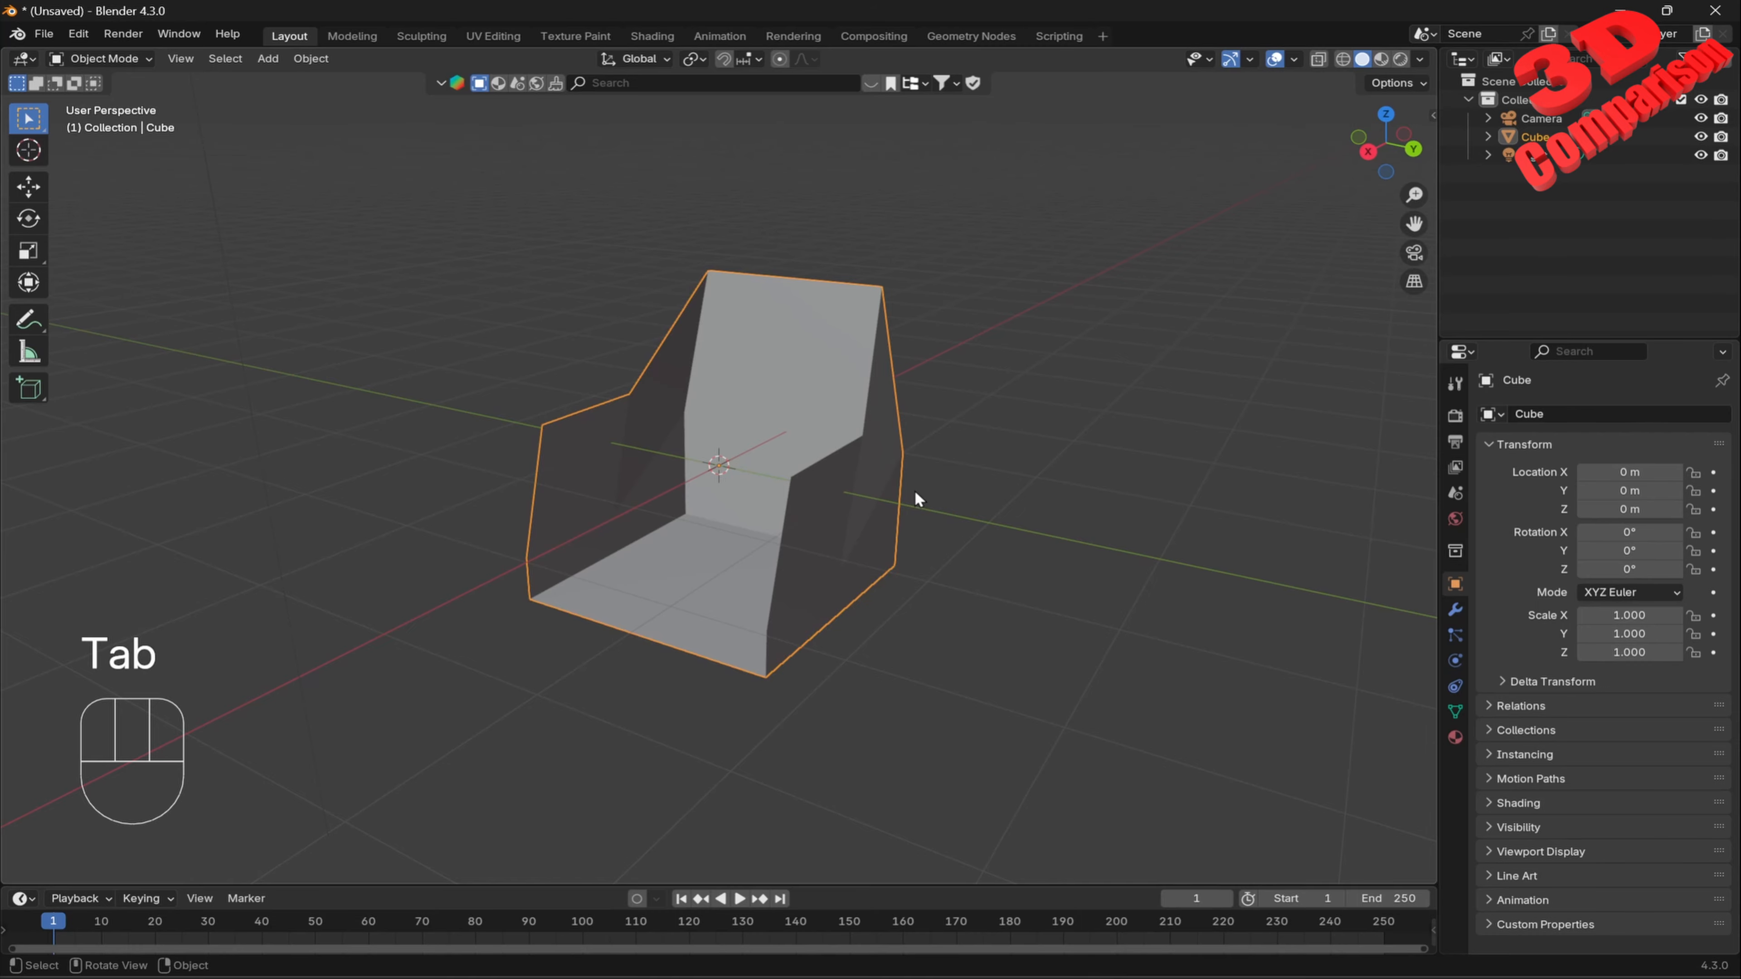
mouse_move(915, 497)
middle_down()
mouse_move(952, 467)
mouse_move(823, 506)
mouse_move(925, 476)
mouse_move(904, 477)
middle_up()
key(ctrl+2)
scroll(905, 494, up, 3)
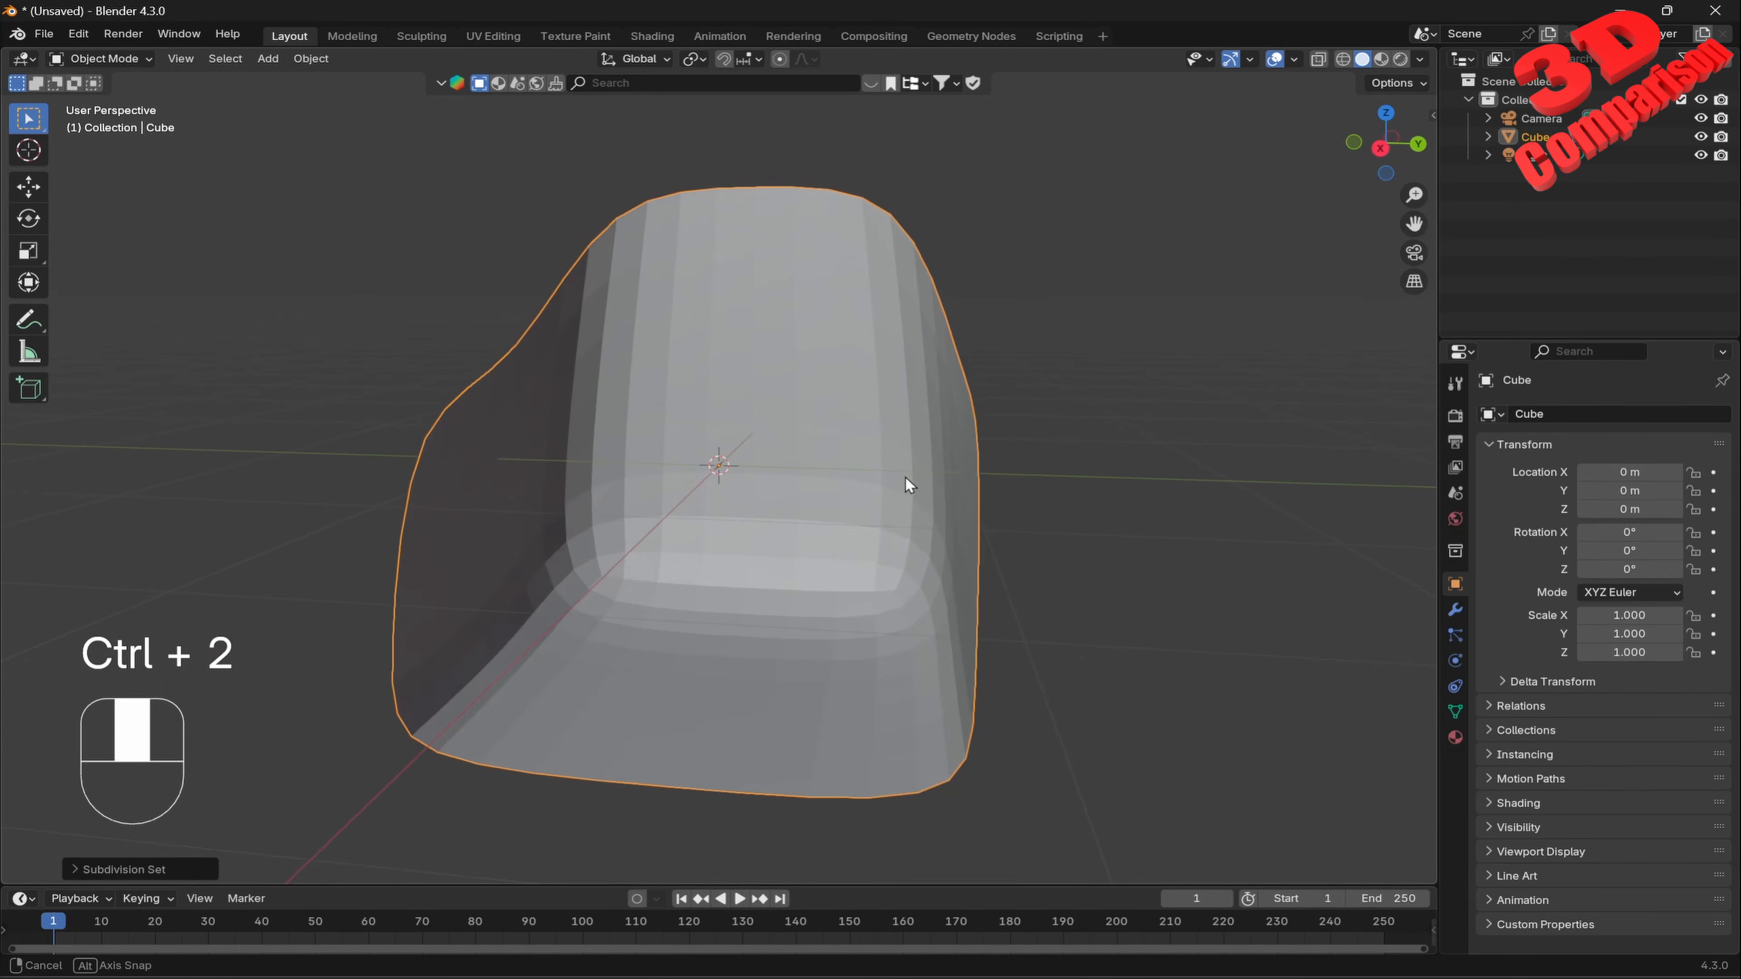
click(1455, 612)
middle_drag(1076, 511, 1202, 512)
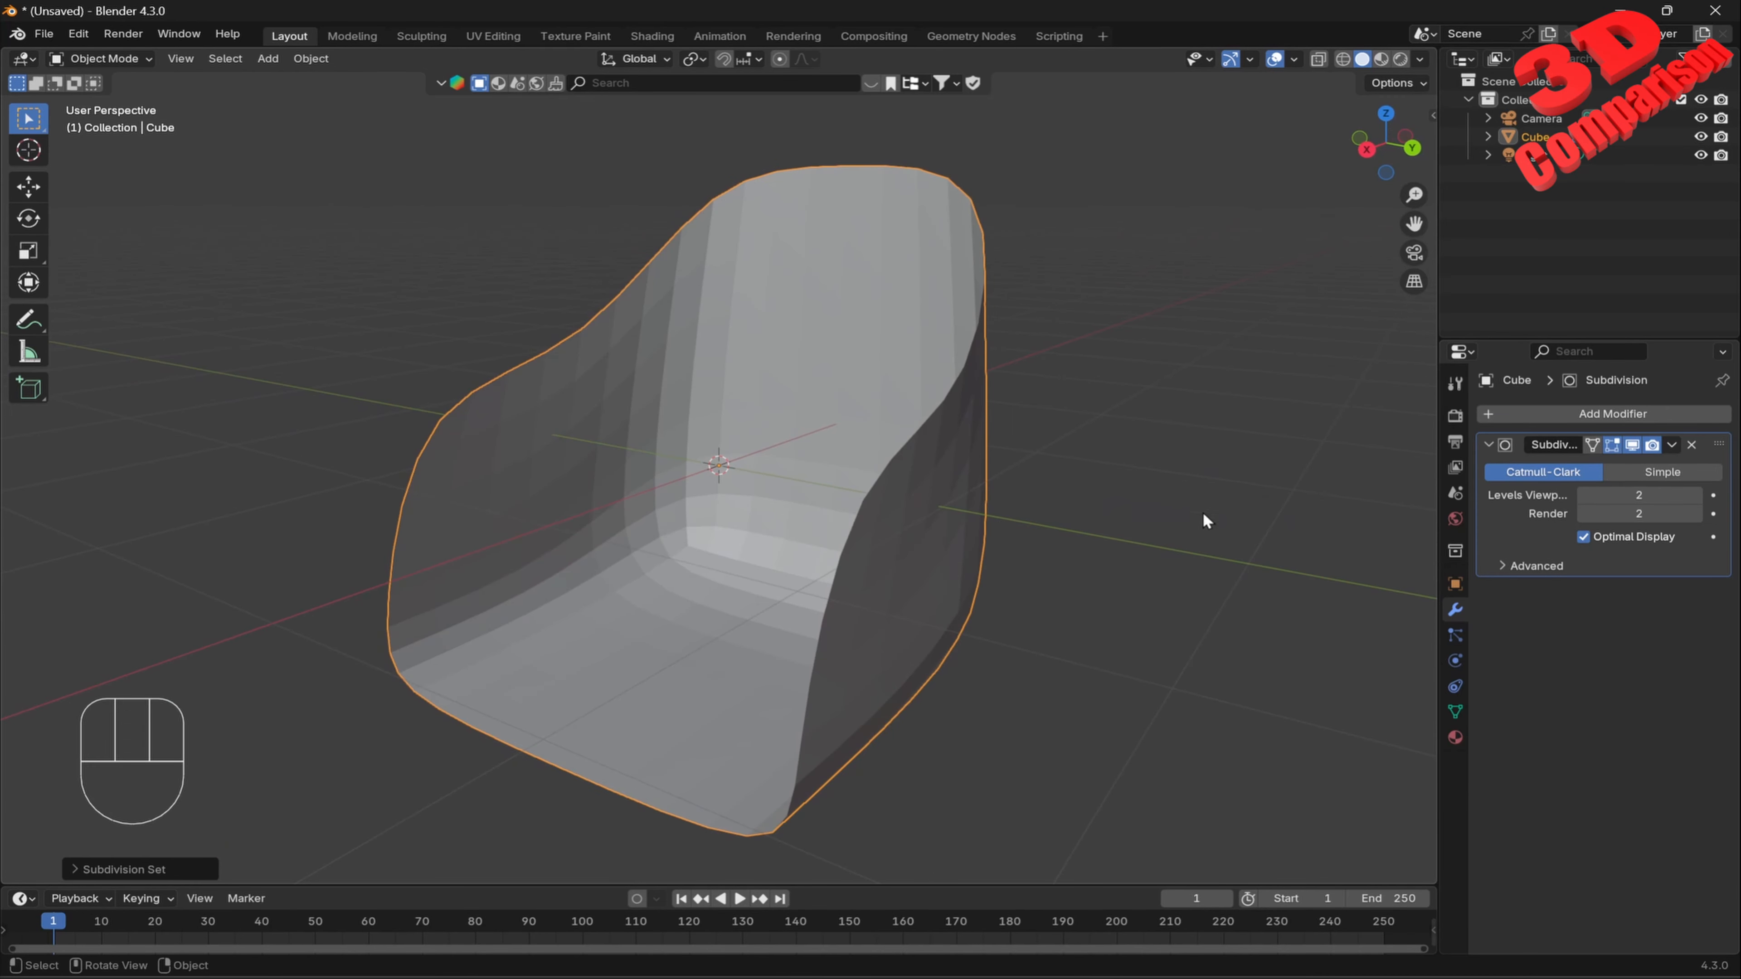
Replace the chair's subdivision modifier with a level 4 subdivision and examine the surface smoothness up close.
click(1686, 445)
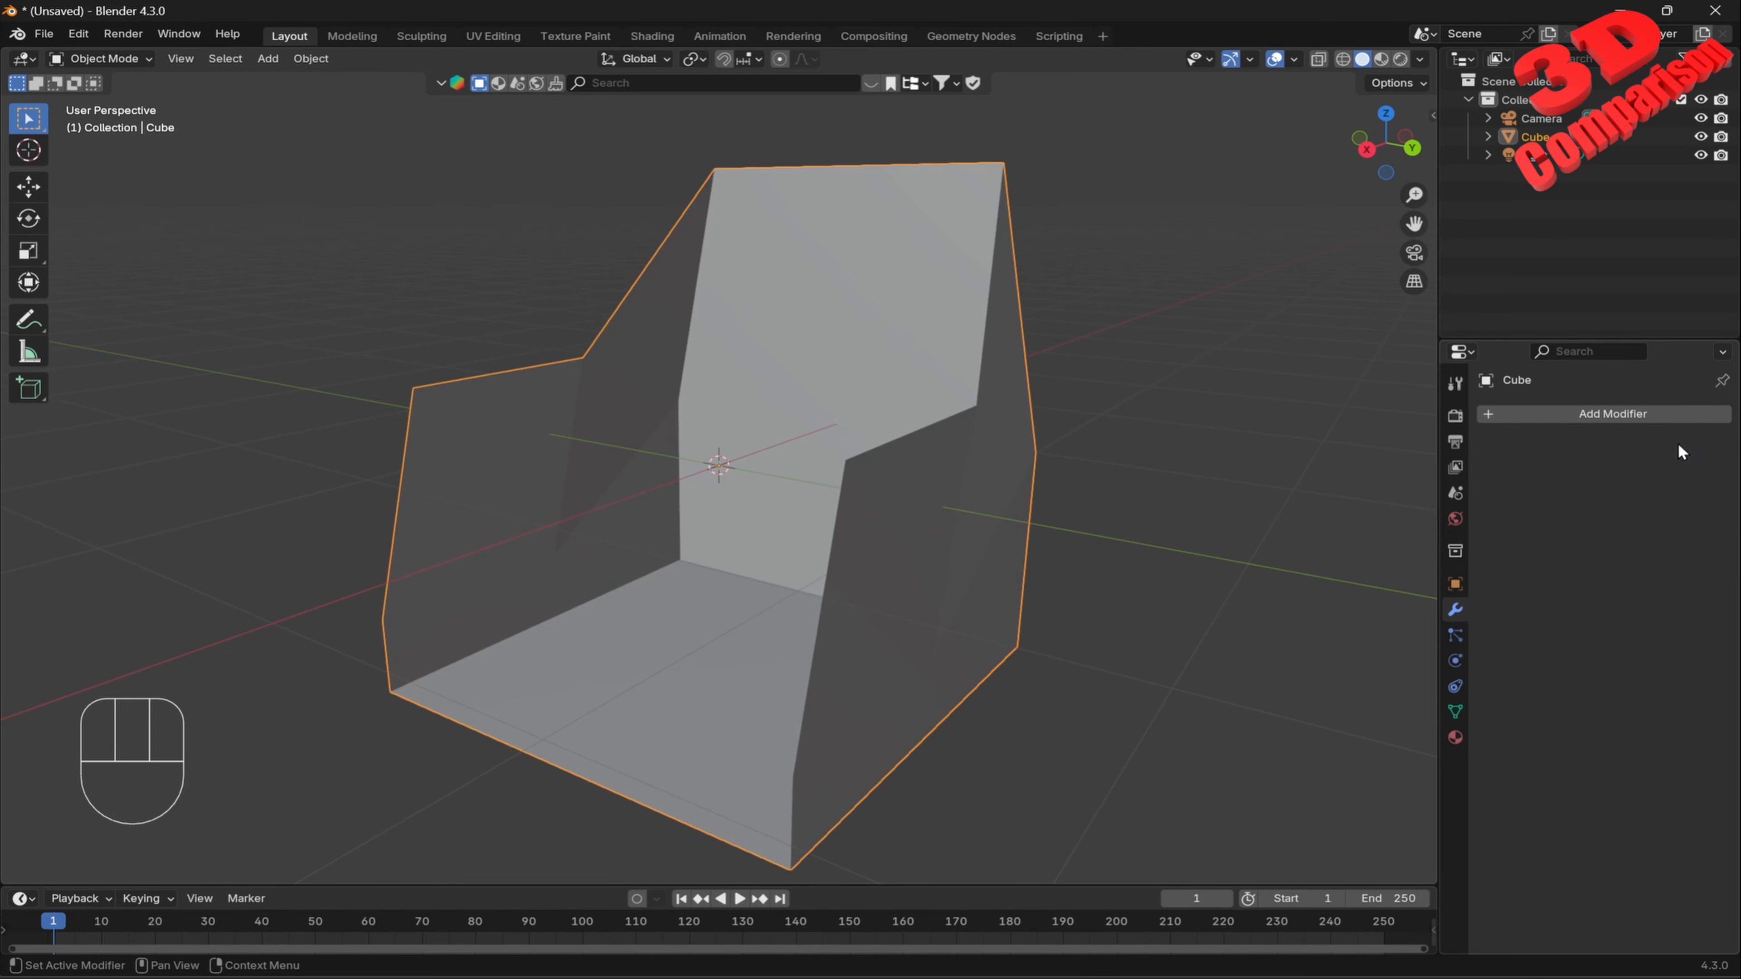
key(ctrl+4)
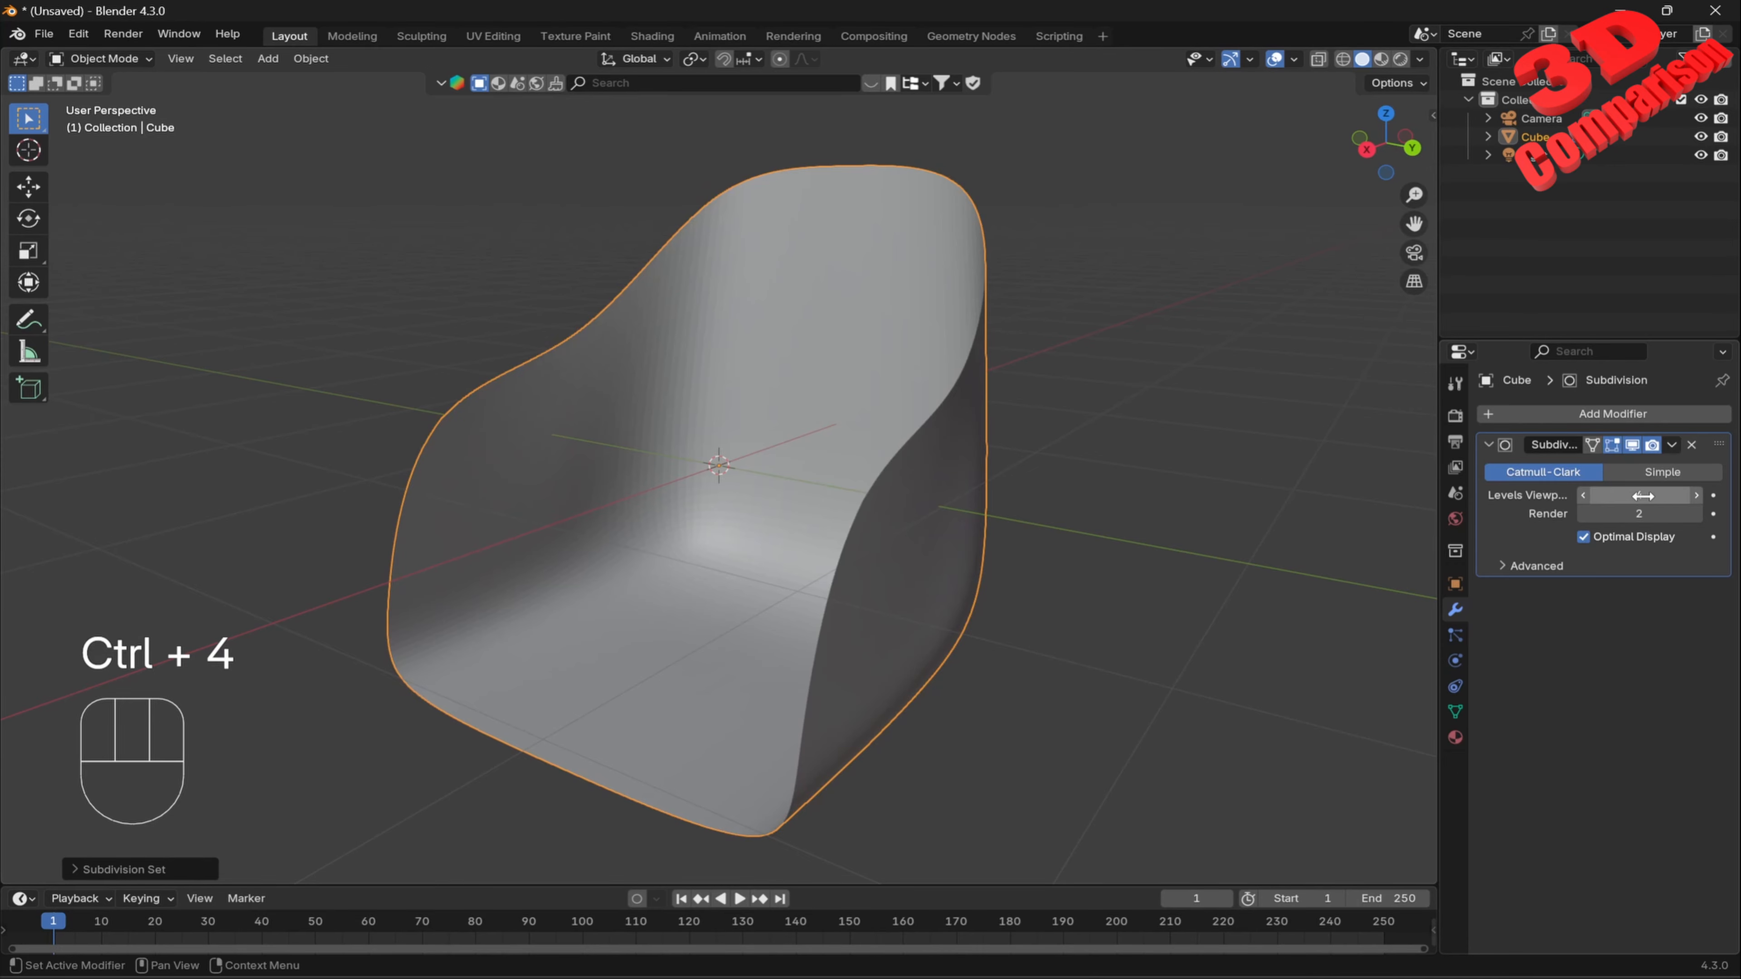
scroll(768, 425, up, 10)
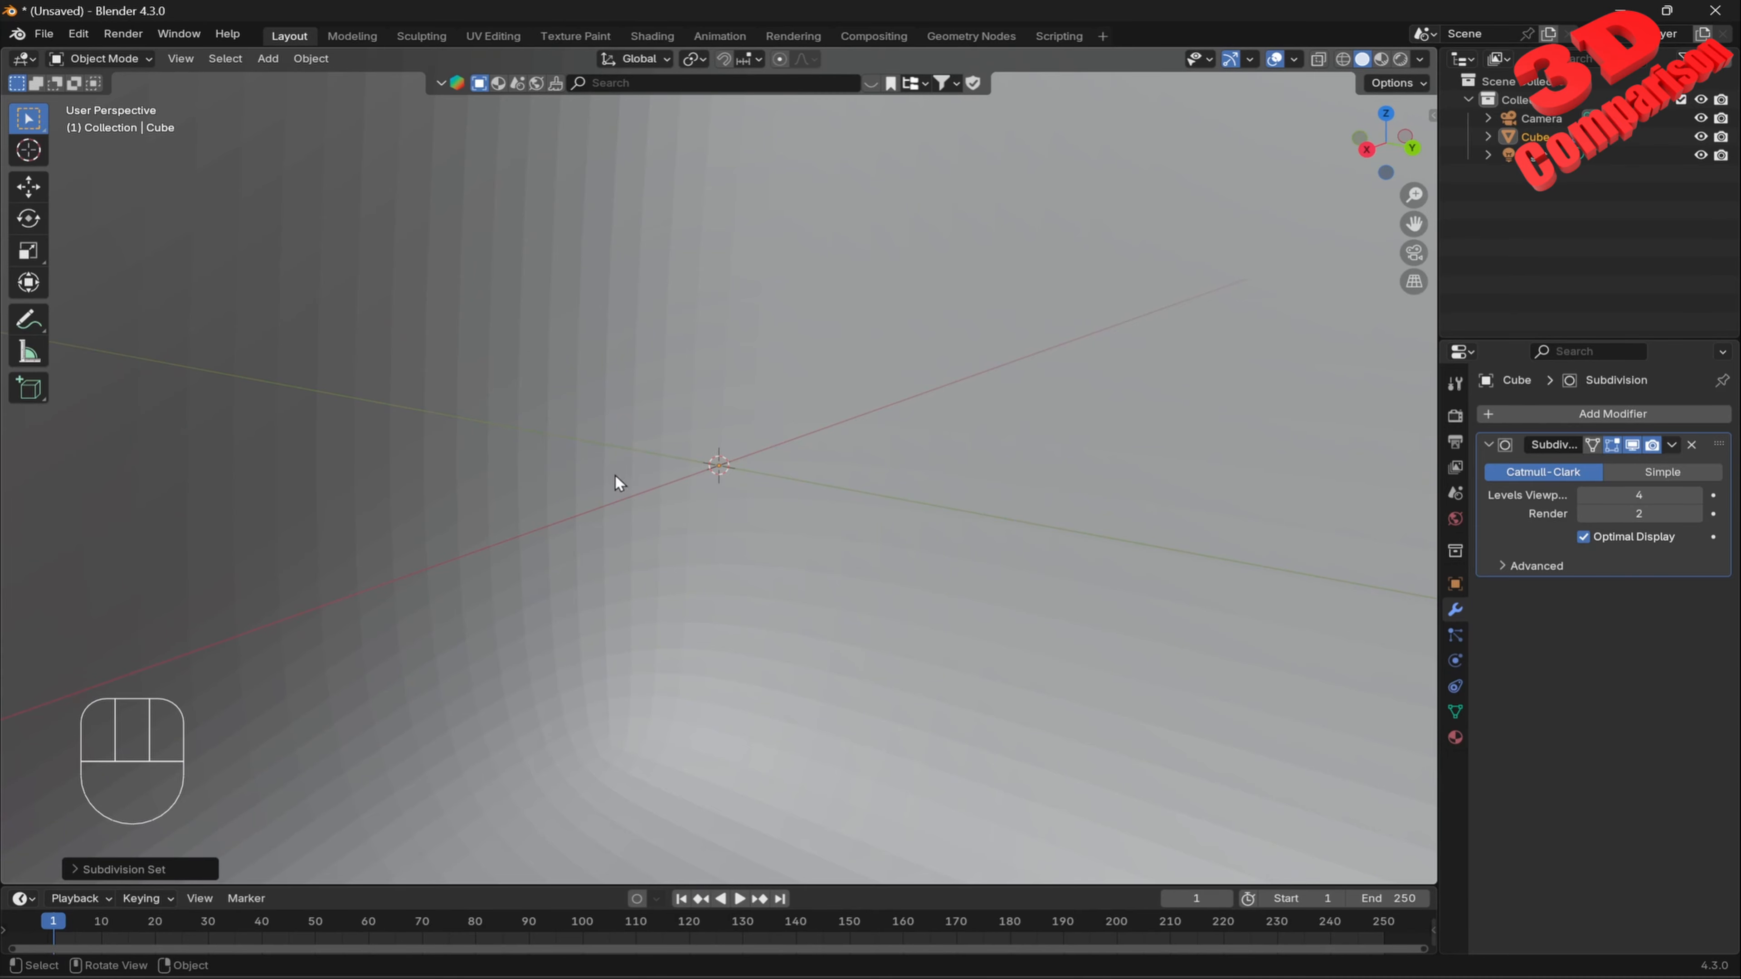
scroll(706, 504, down, 10)
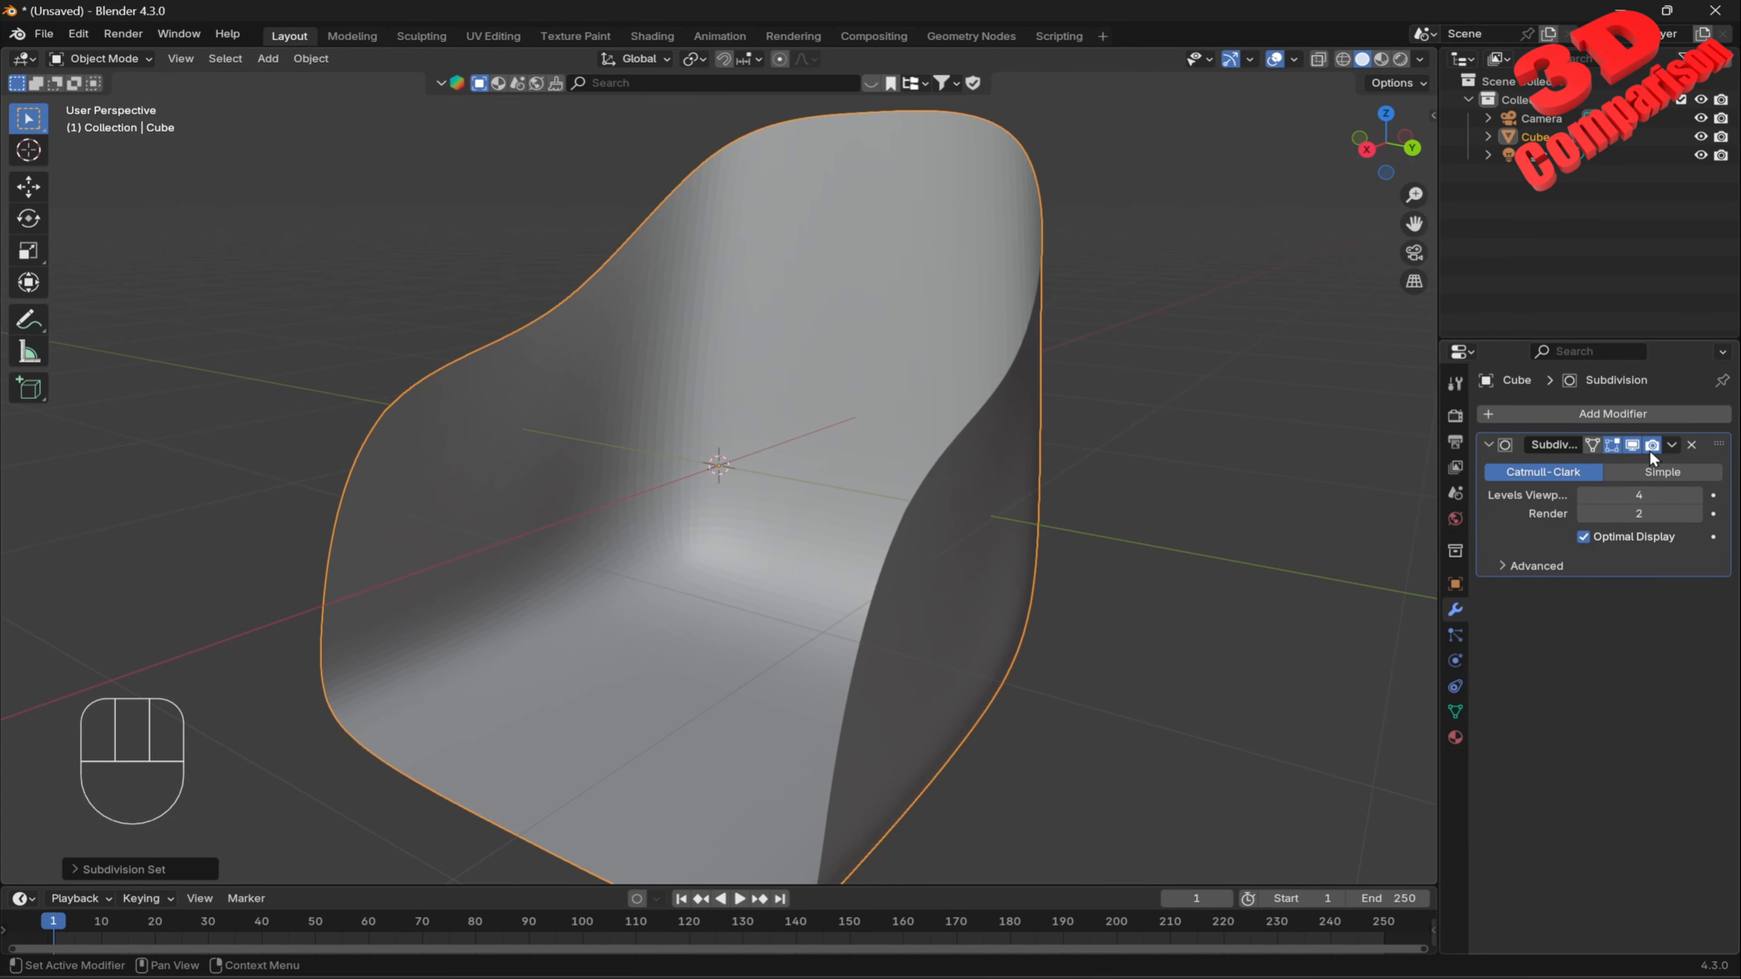
Remove the existing subdivision modifier and add a new Subdivision Surface modifier with 2 viewport levels.
click(1671, 447)
click(1579, 466)
click(1633, 412)
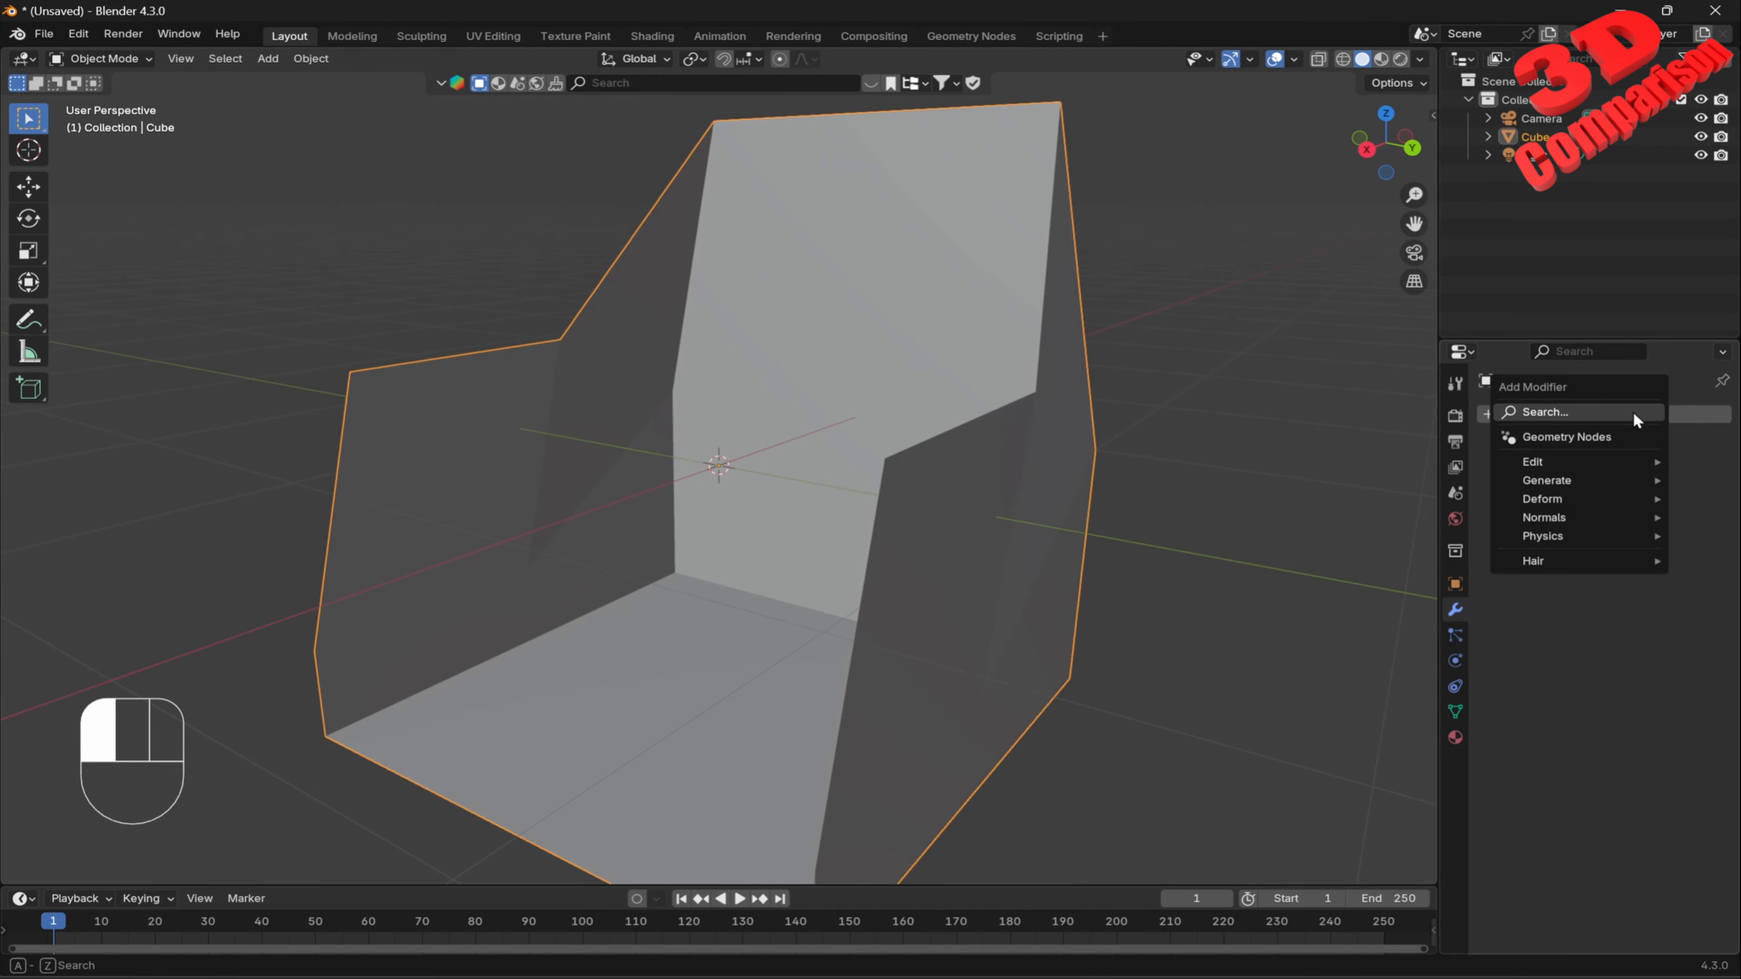
click(1635, 414)
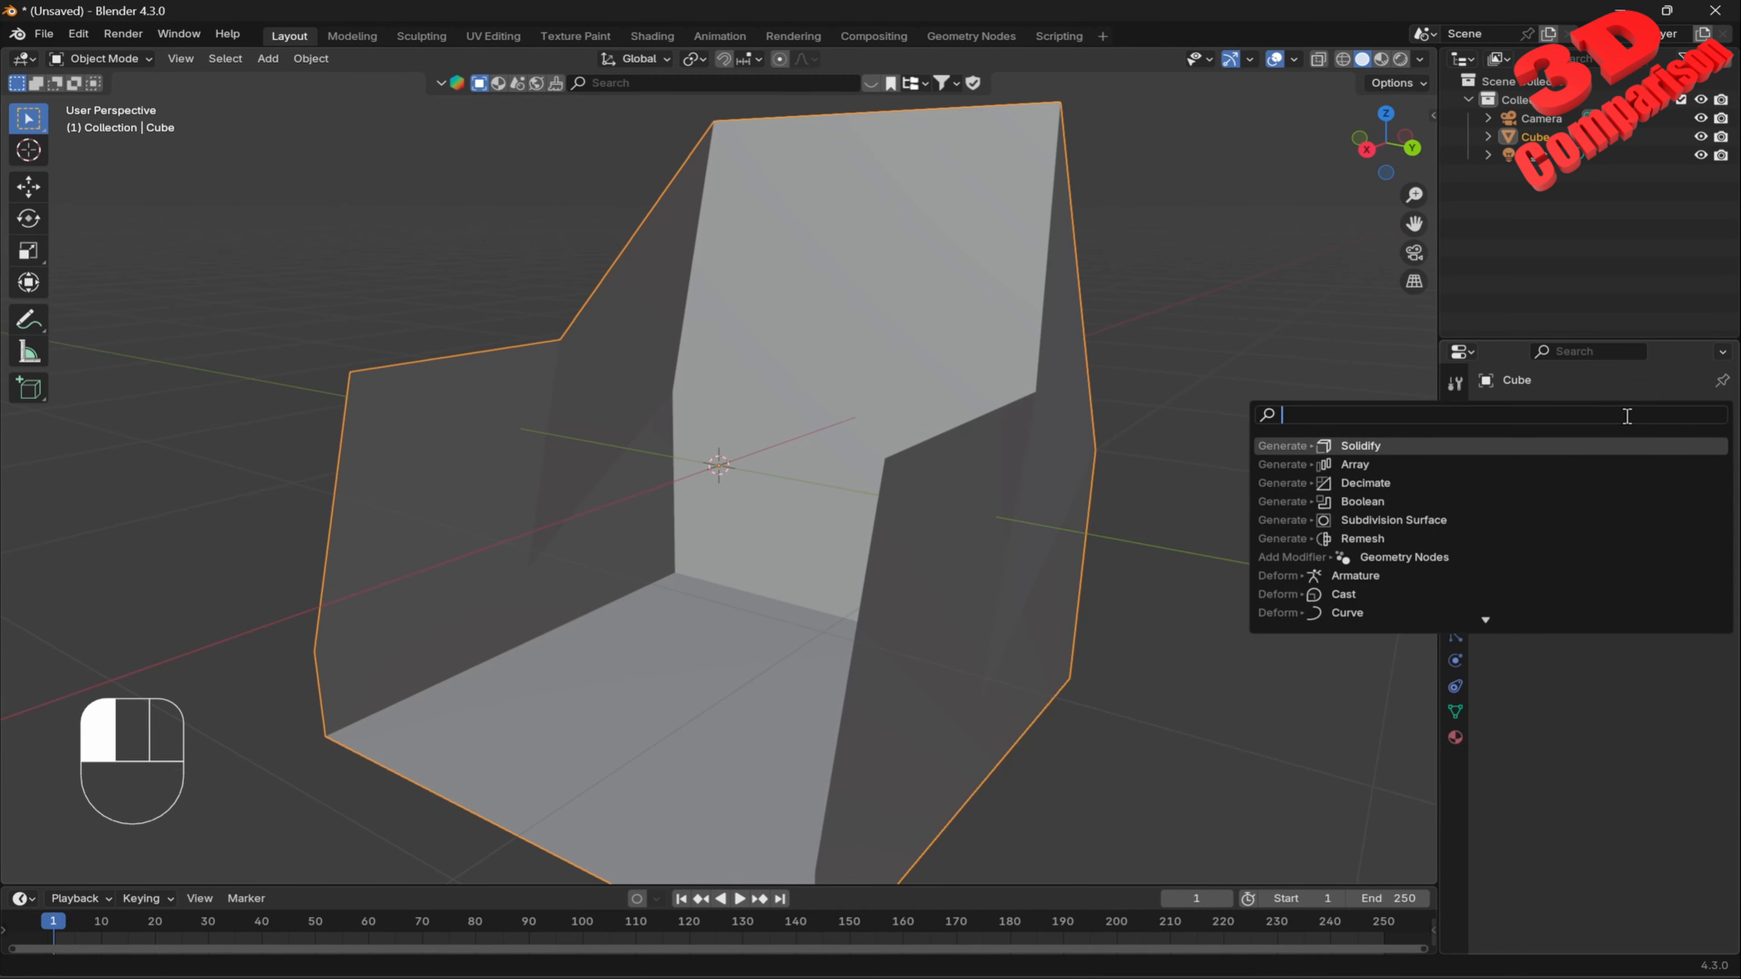
text(sub)
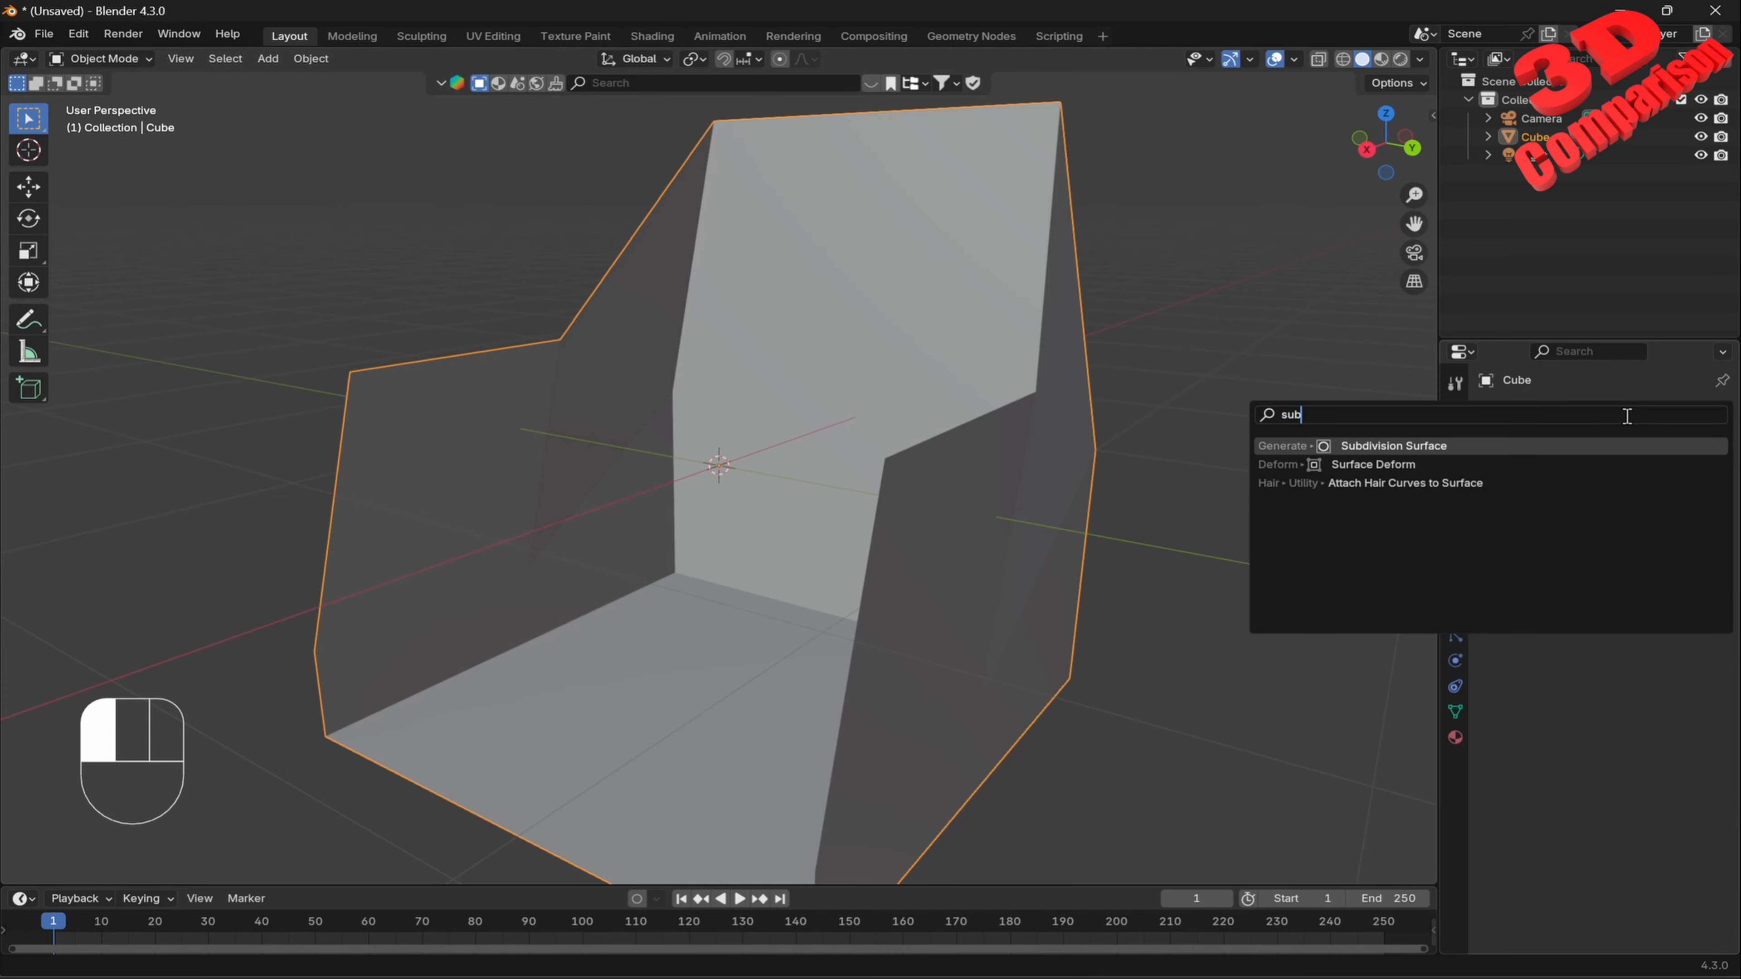
click(1425, 445)
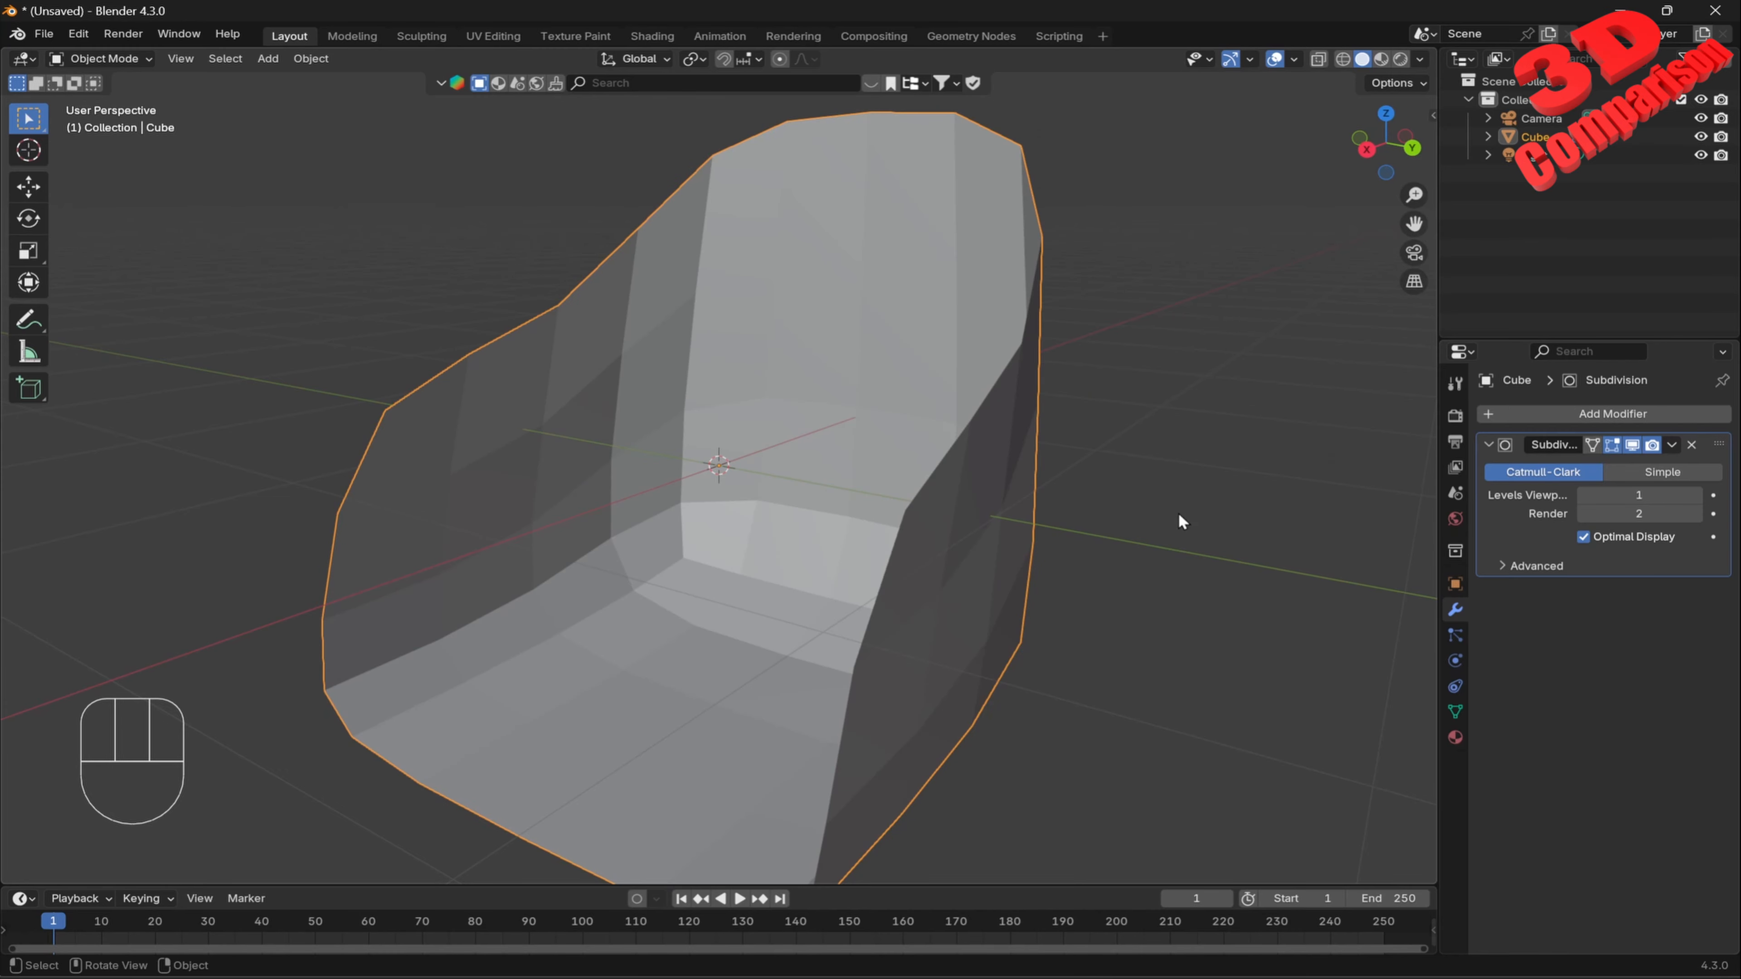
click(1696, 495)
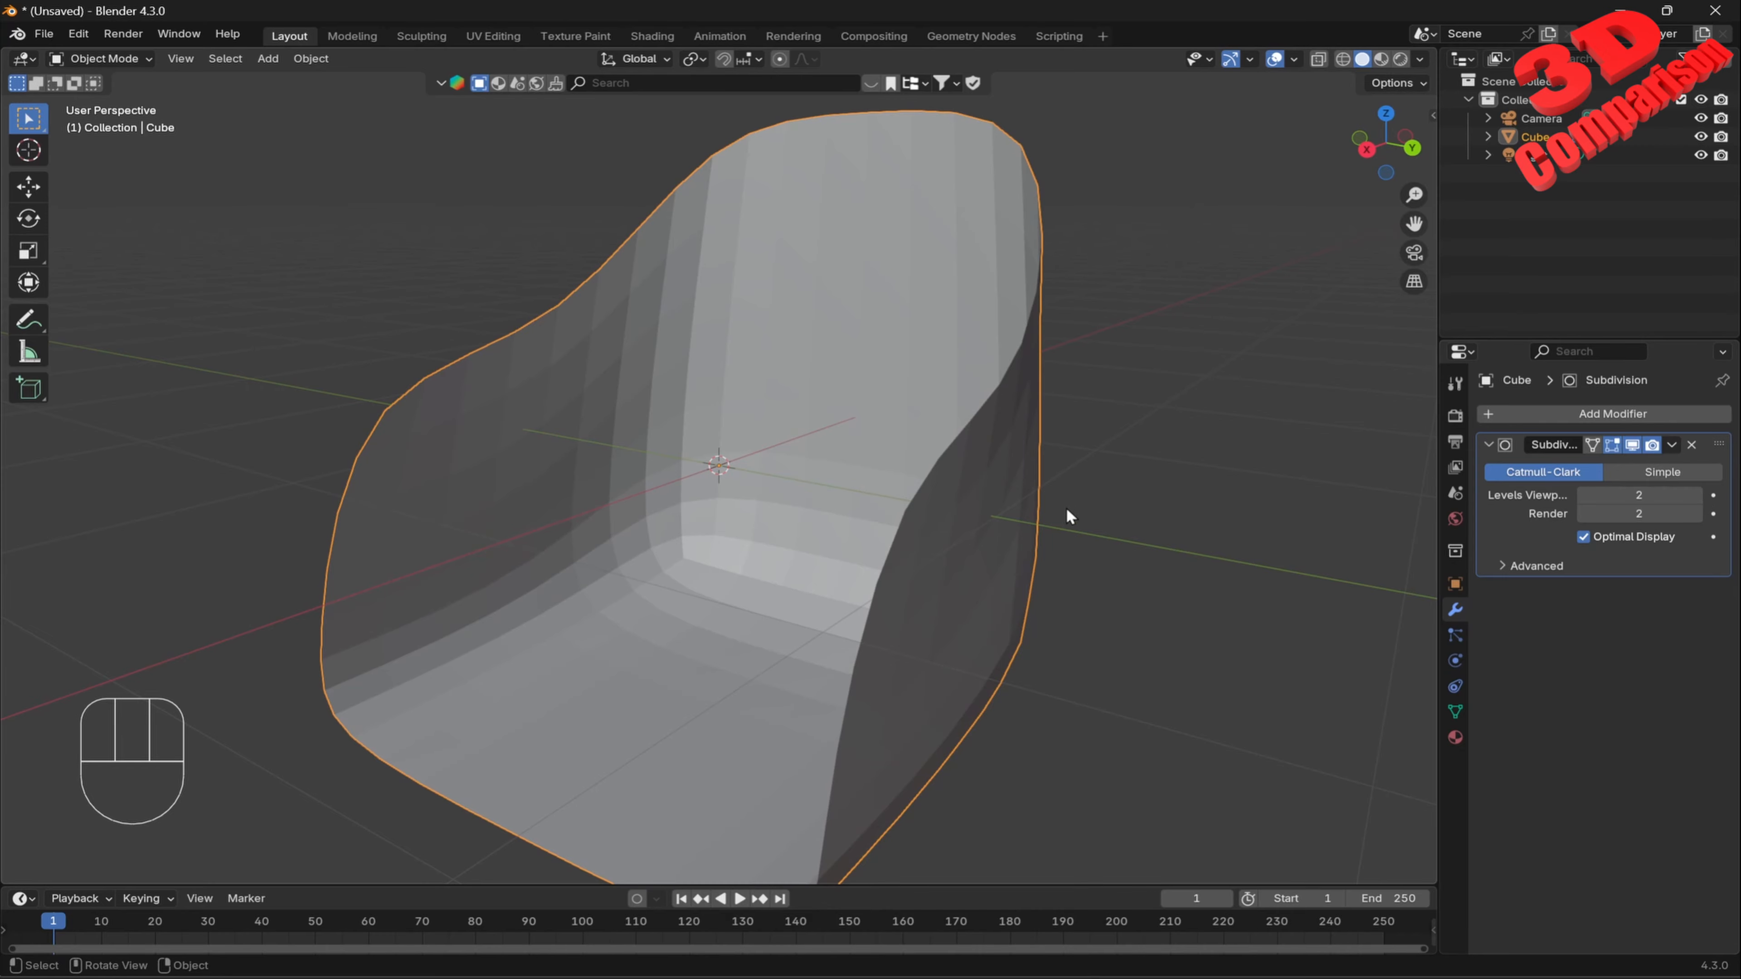
Add a Solidify modifier to the chair and increase its thickness to about 0.14 m.
scroll(1007, 566, down, 2)
middle_drag(1008, 566, 983, 575)
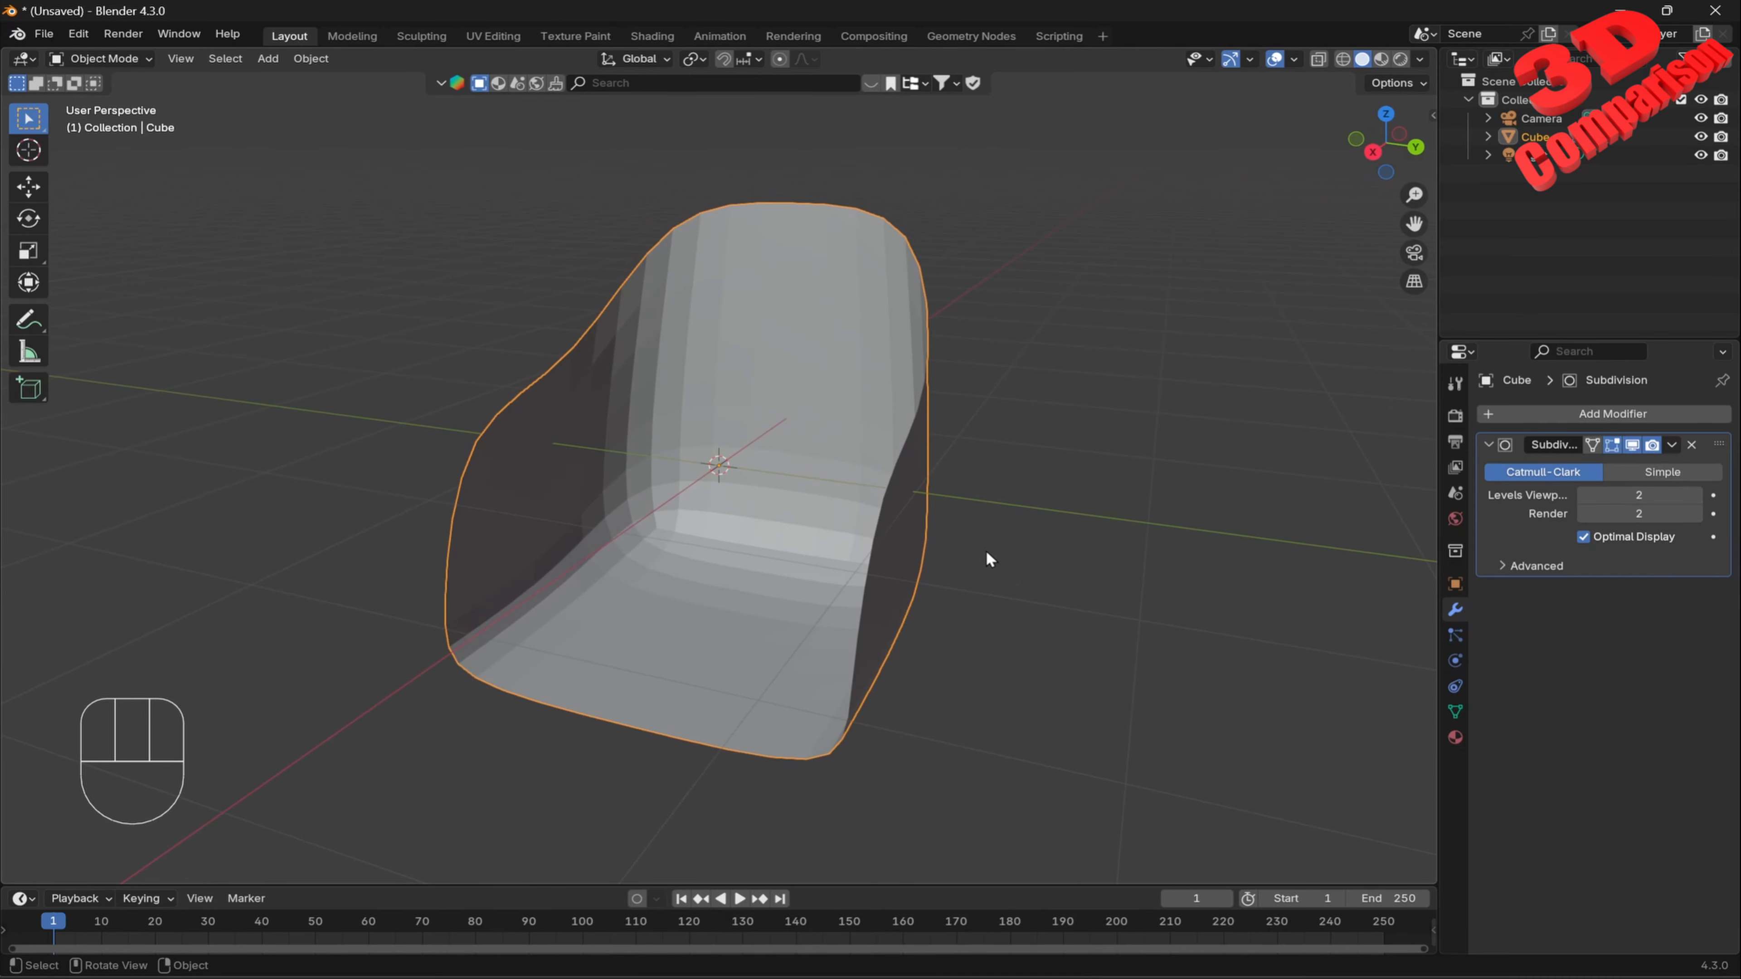
middle_drag(895, 467, 932, 409)
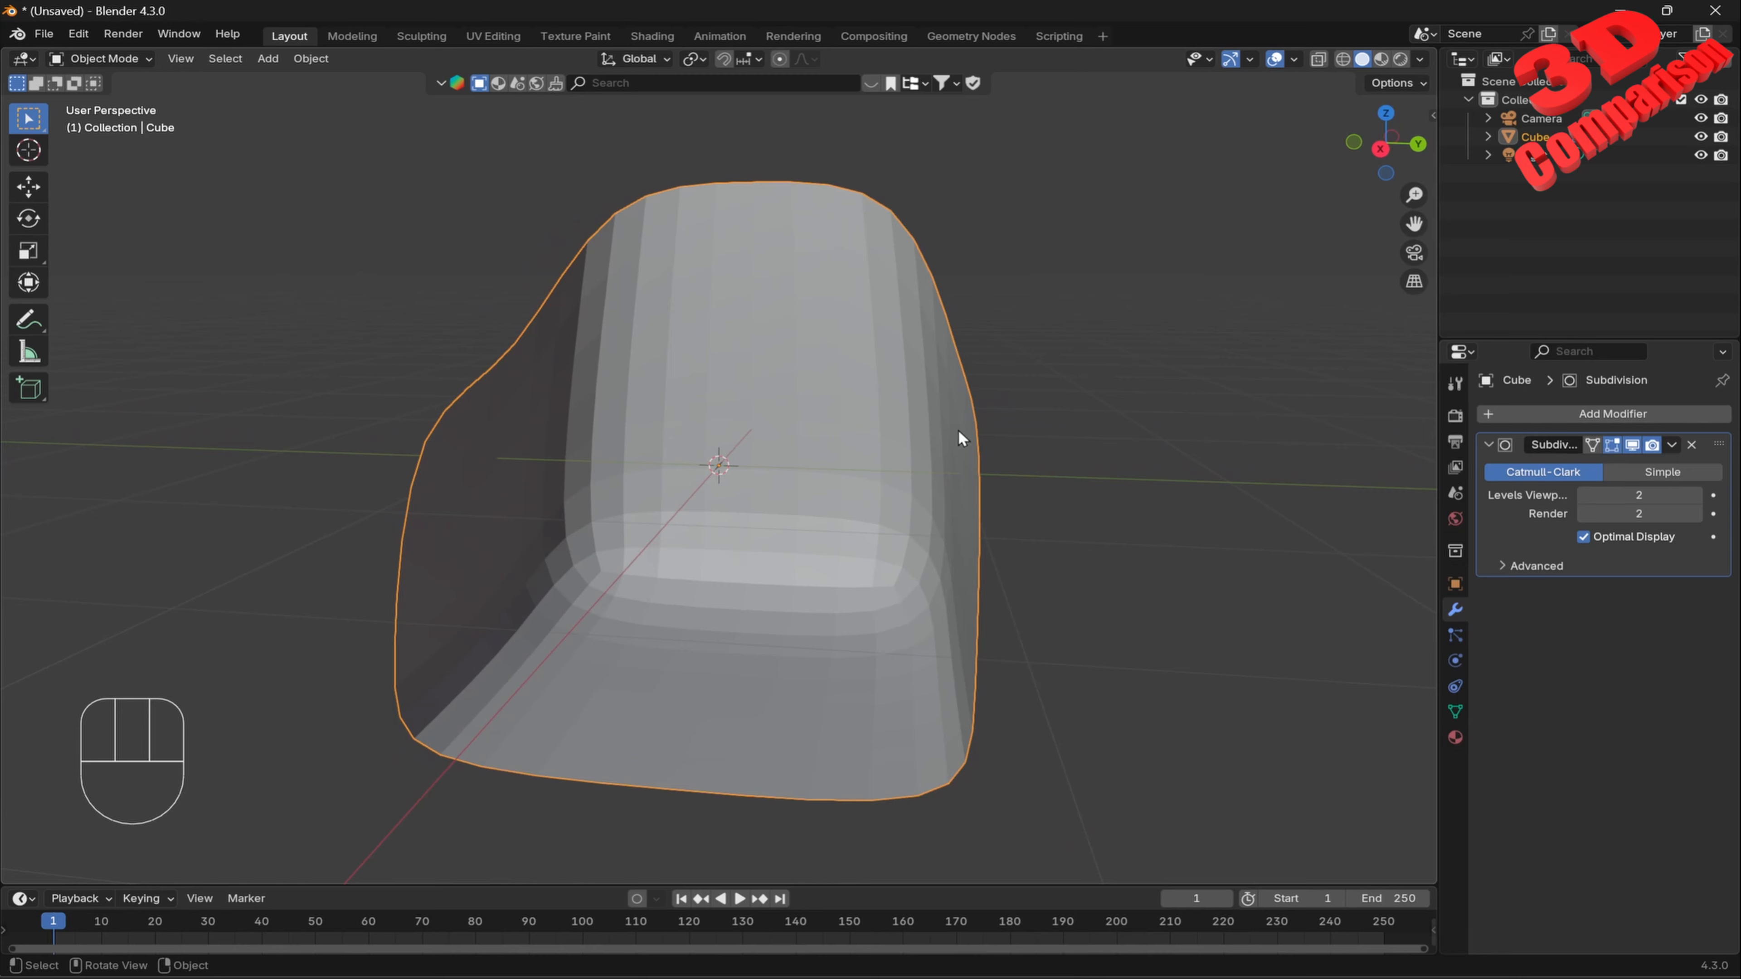
click(1641, 412)
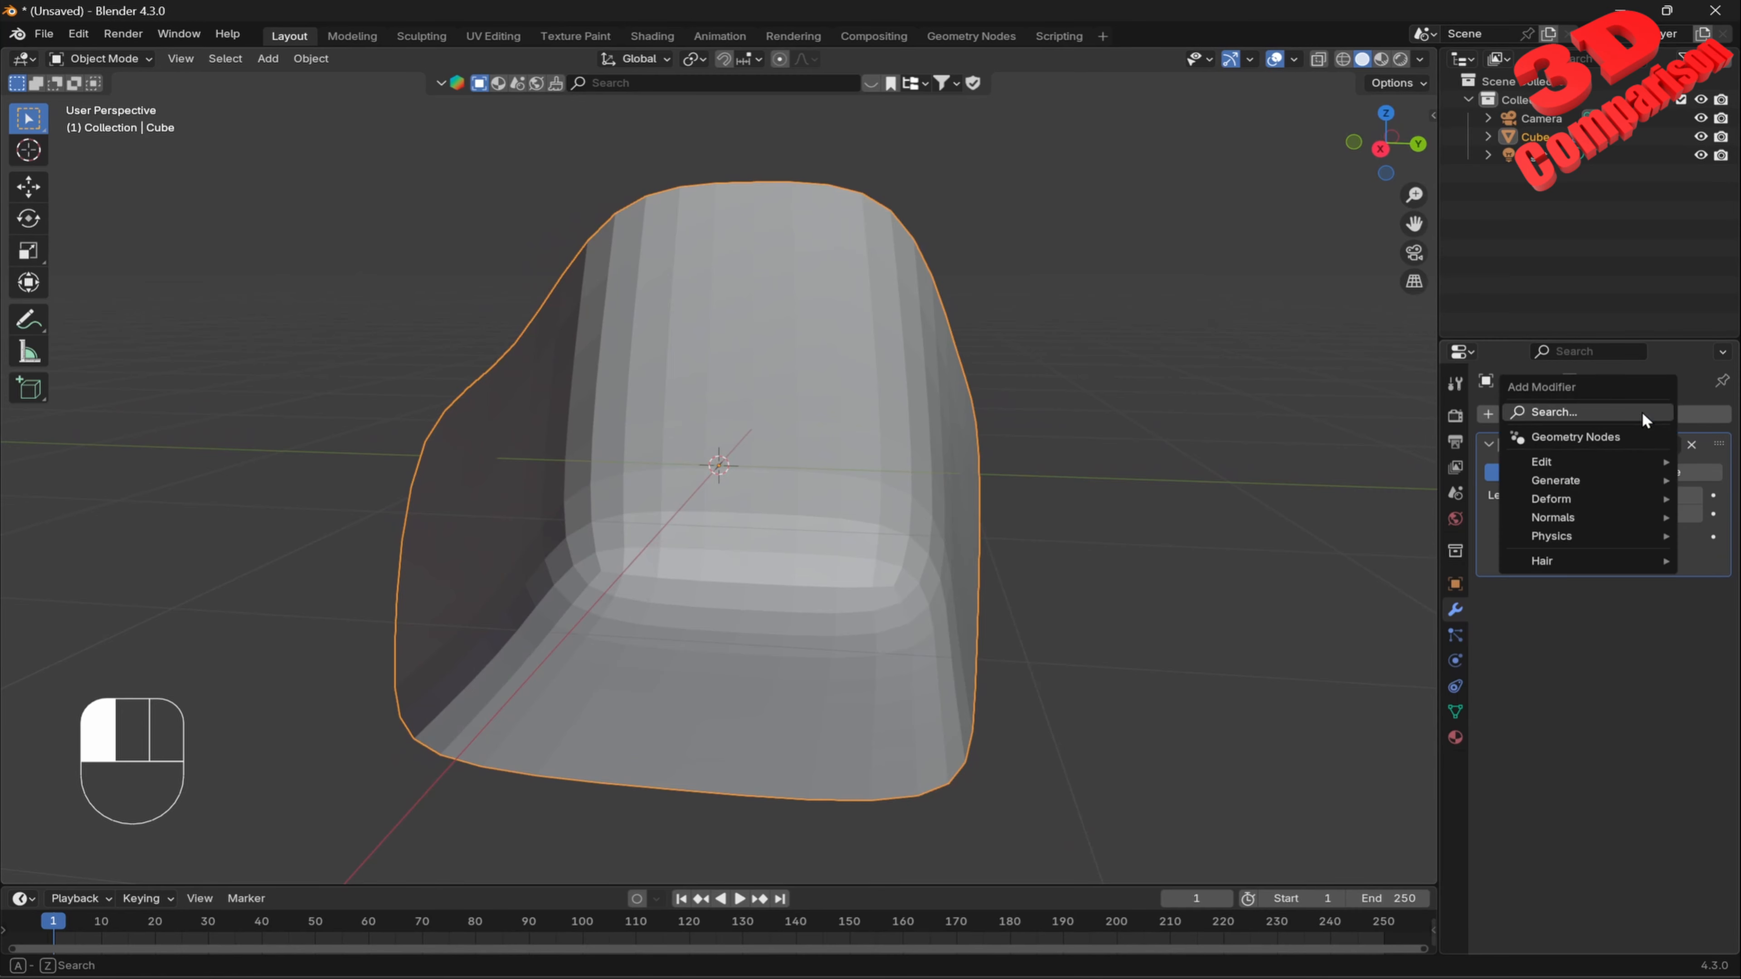
text(sol)
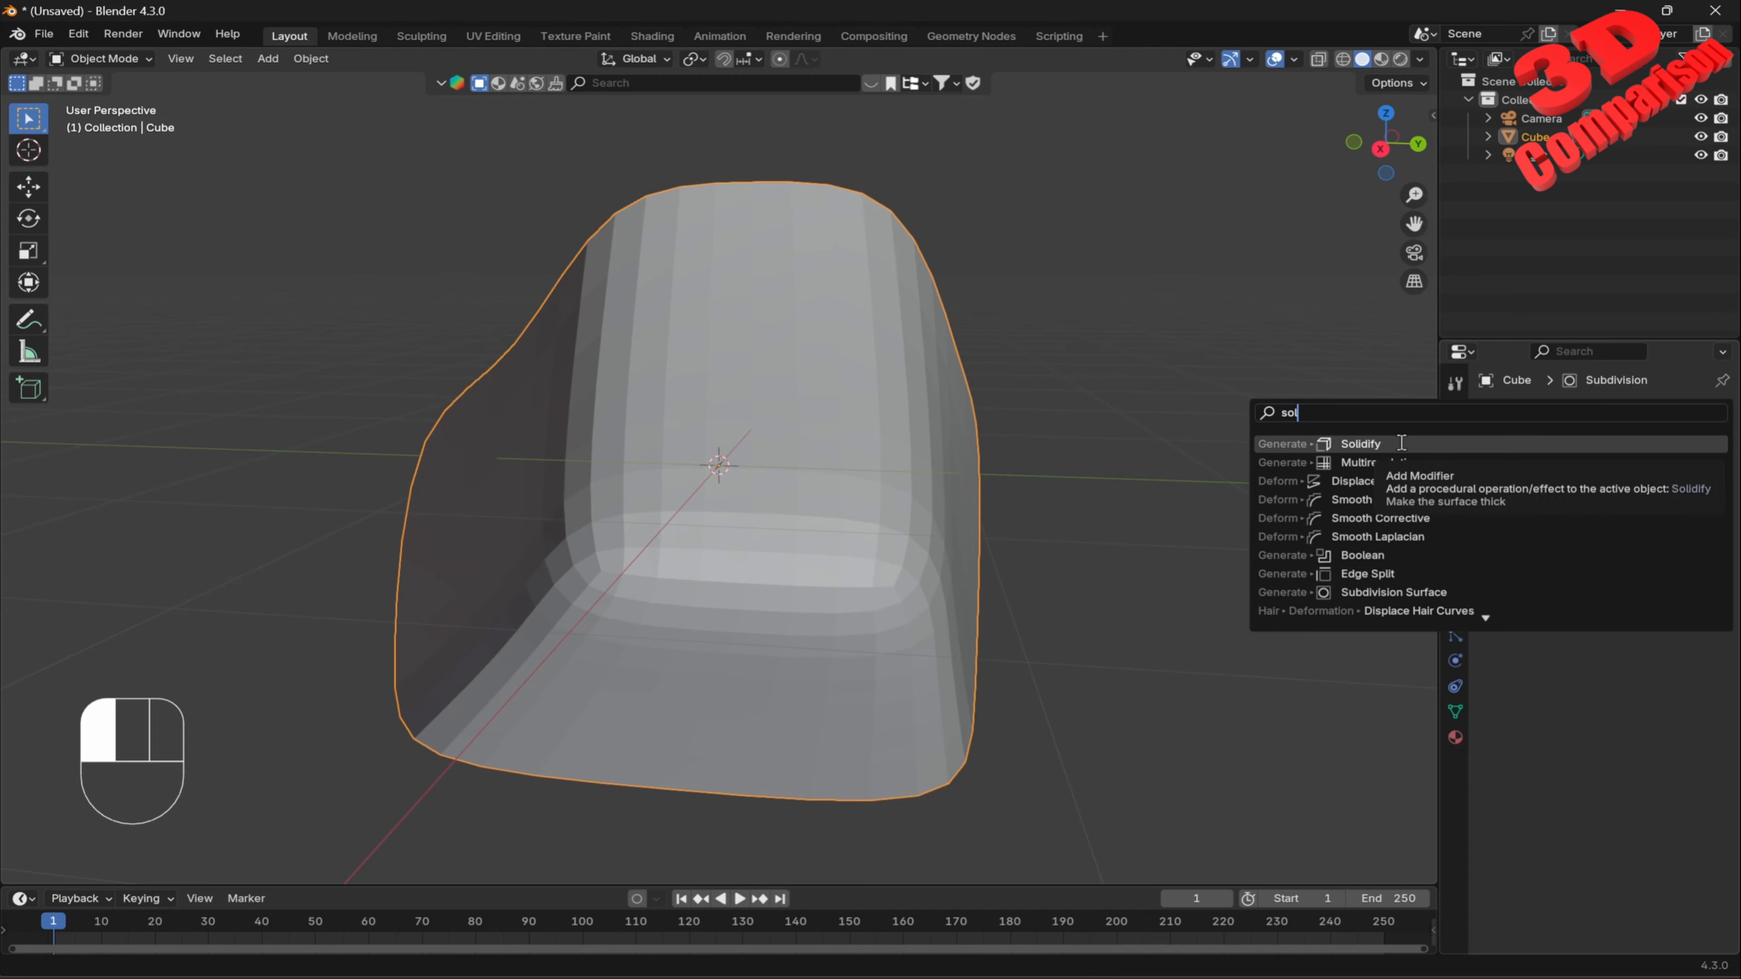
click(1401, 444)
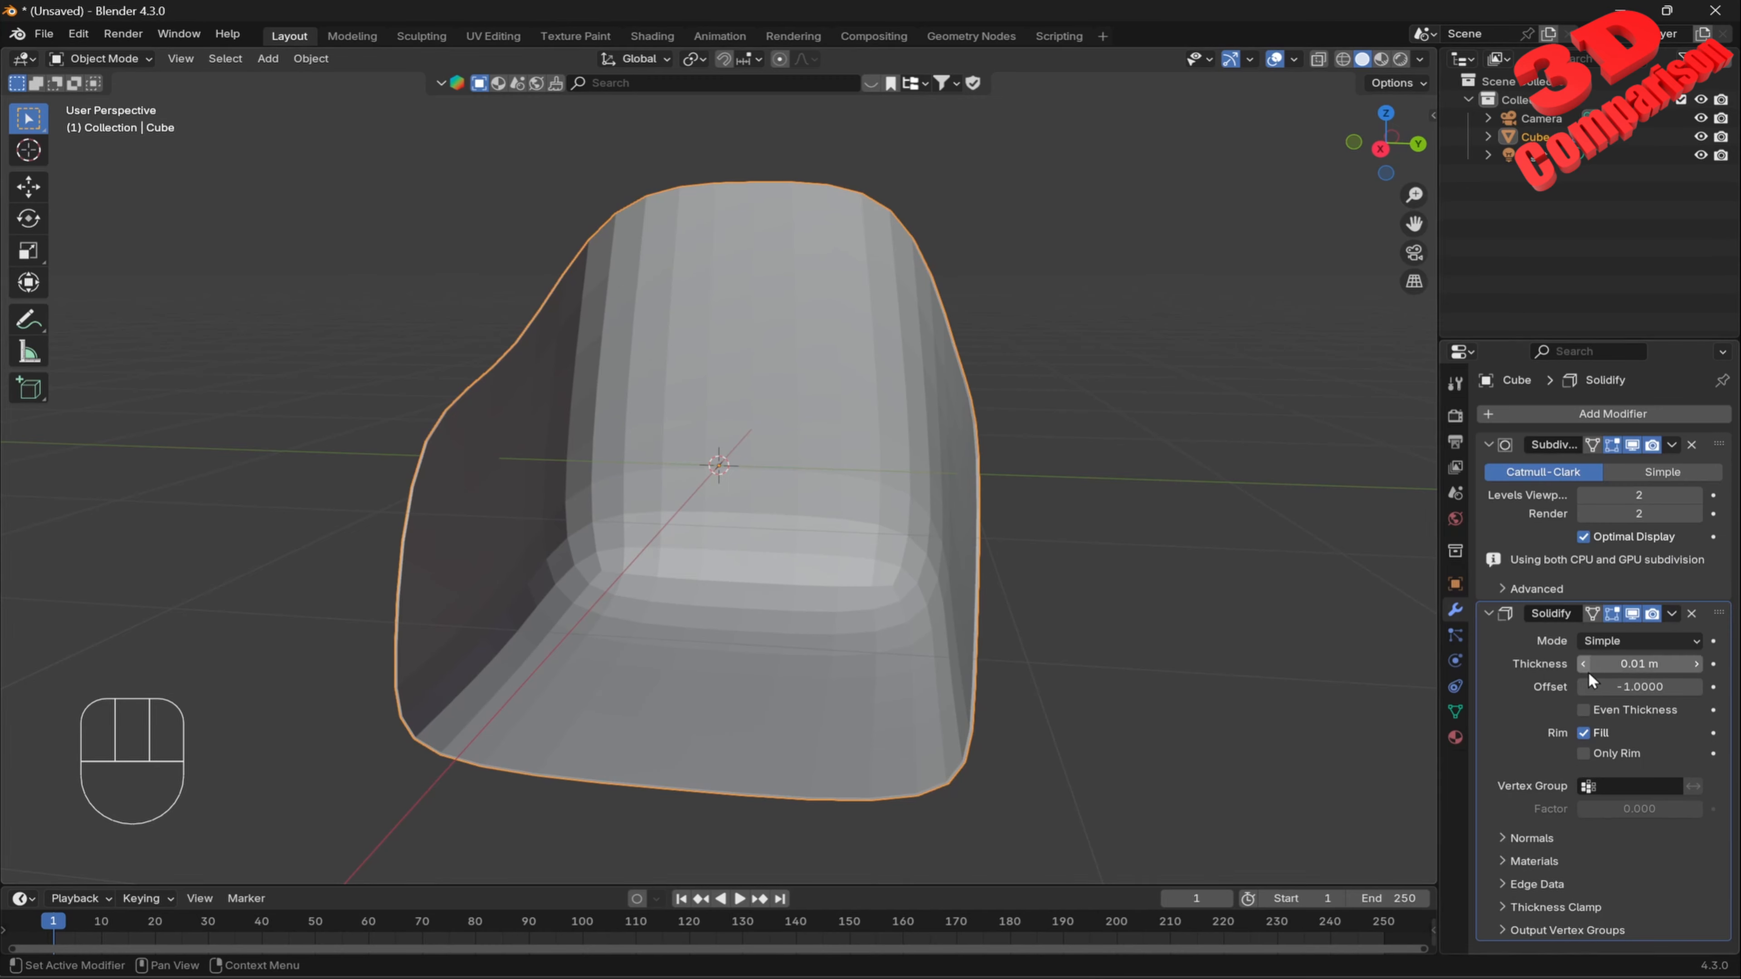
drag(1638, 664, 1665, 640)
Enable Even Thickness on the Solidify modifier, toggling it off and on to compare the chair's walls.
middle_drag(1144, 455, 895, 531)
middle_drag(981, 318, 923, 410)
click(1605, 685)
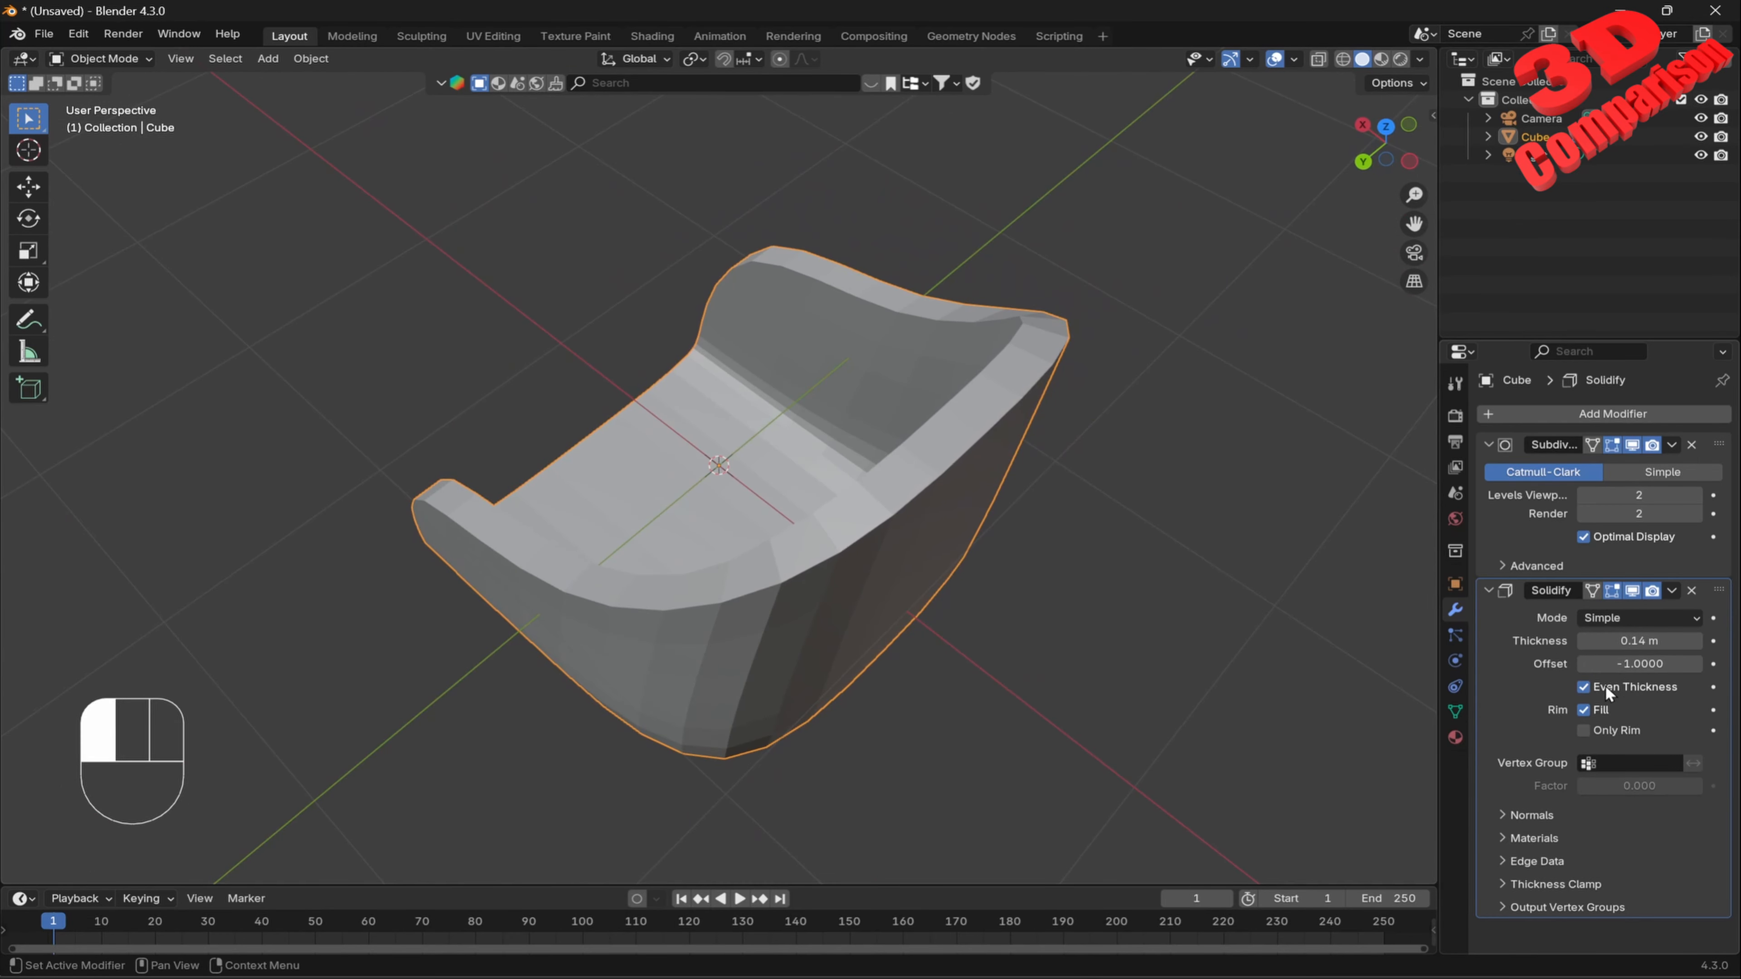
click(1605, 685)
middle_drag(1083, 535, 1010, 323)
click(1600, 686)
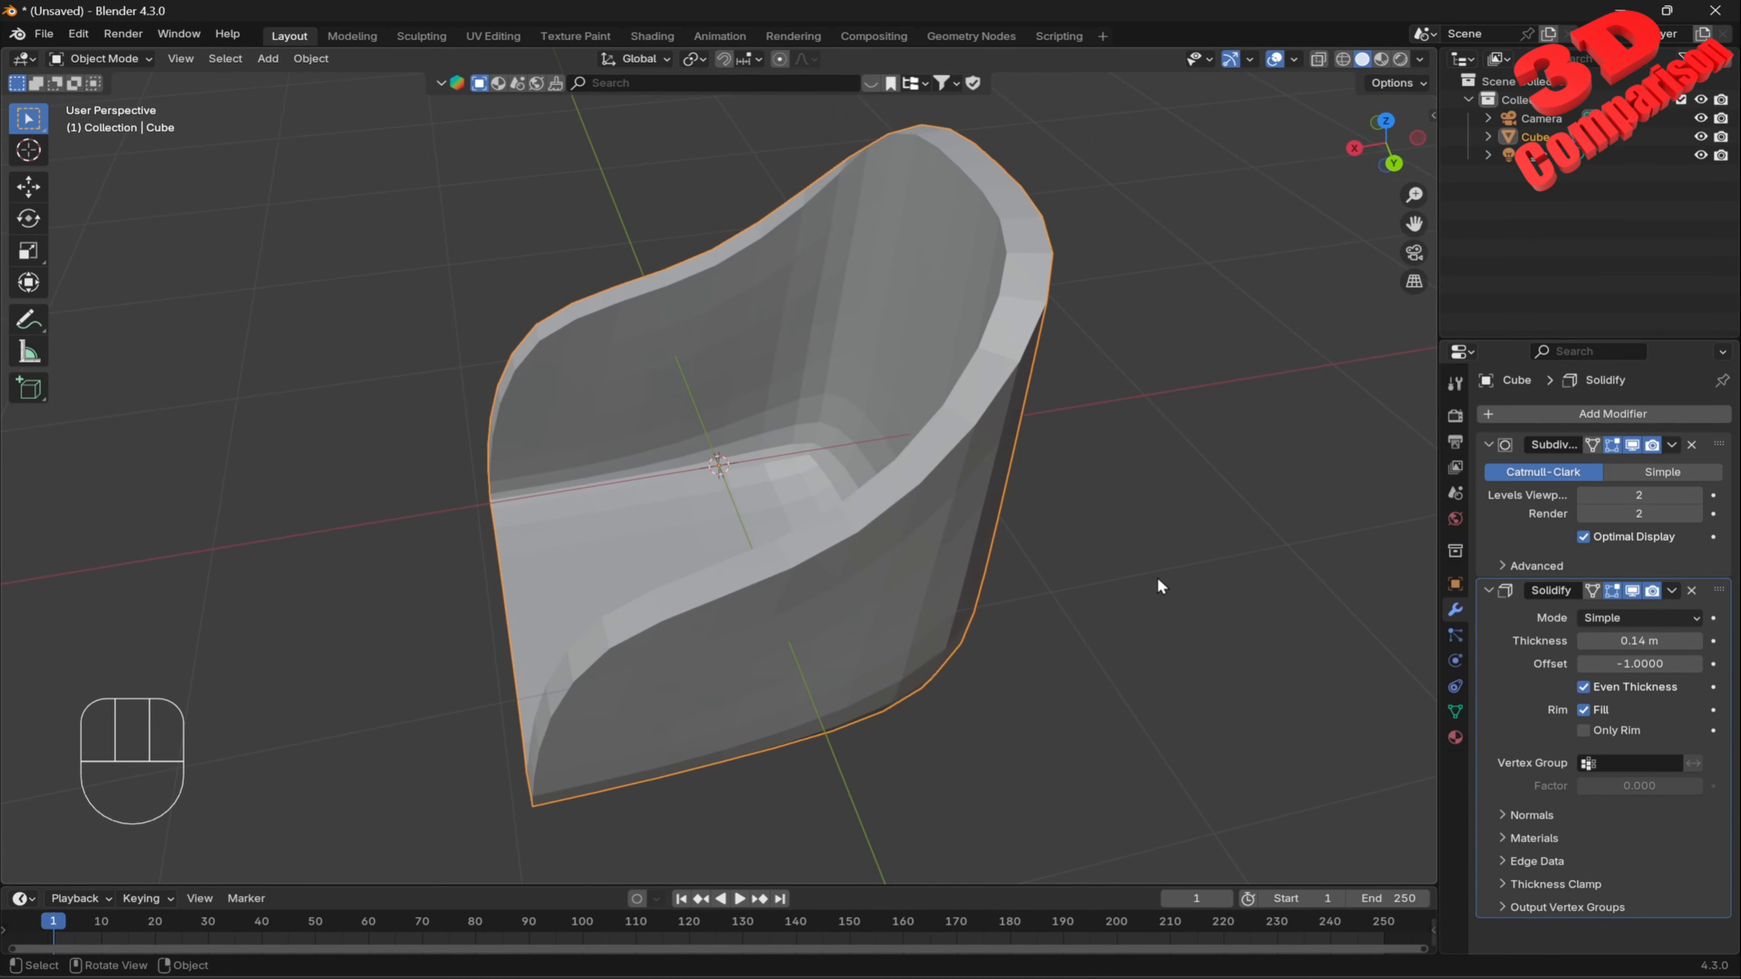
middle_drag(1157, 583, 1356, 567)
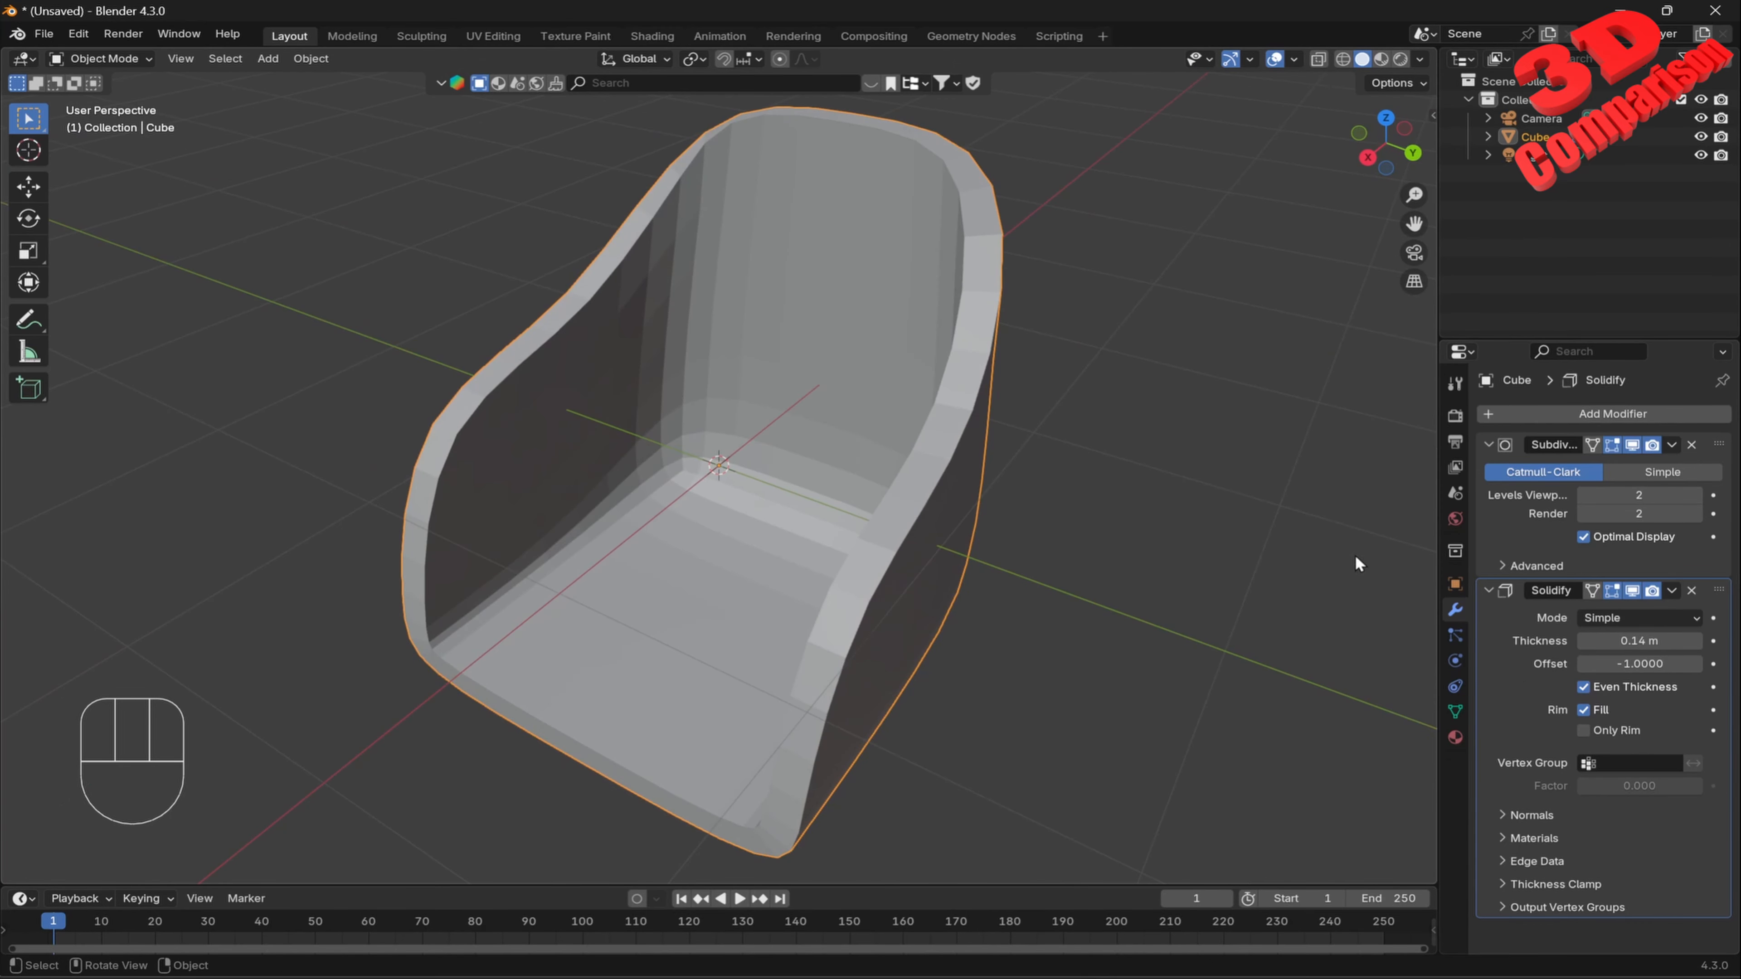
Set the Solidify modifier's thickness to 0.15 m and check the chair's rim from the front.
click(1658, 642)
text(0.15)
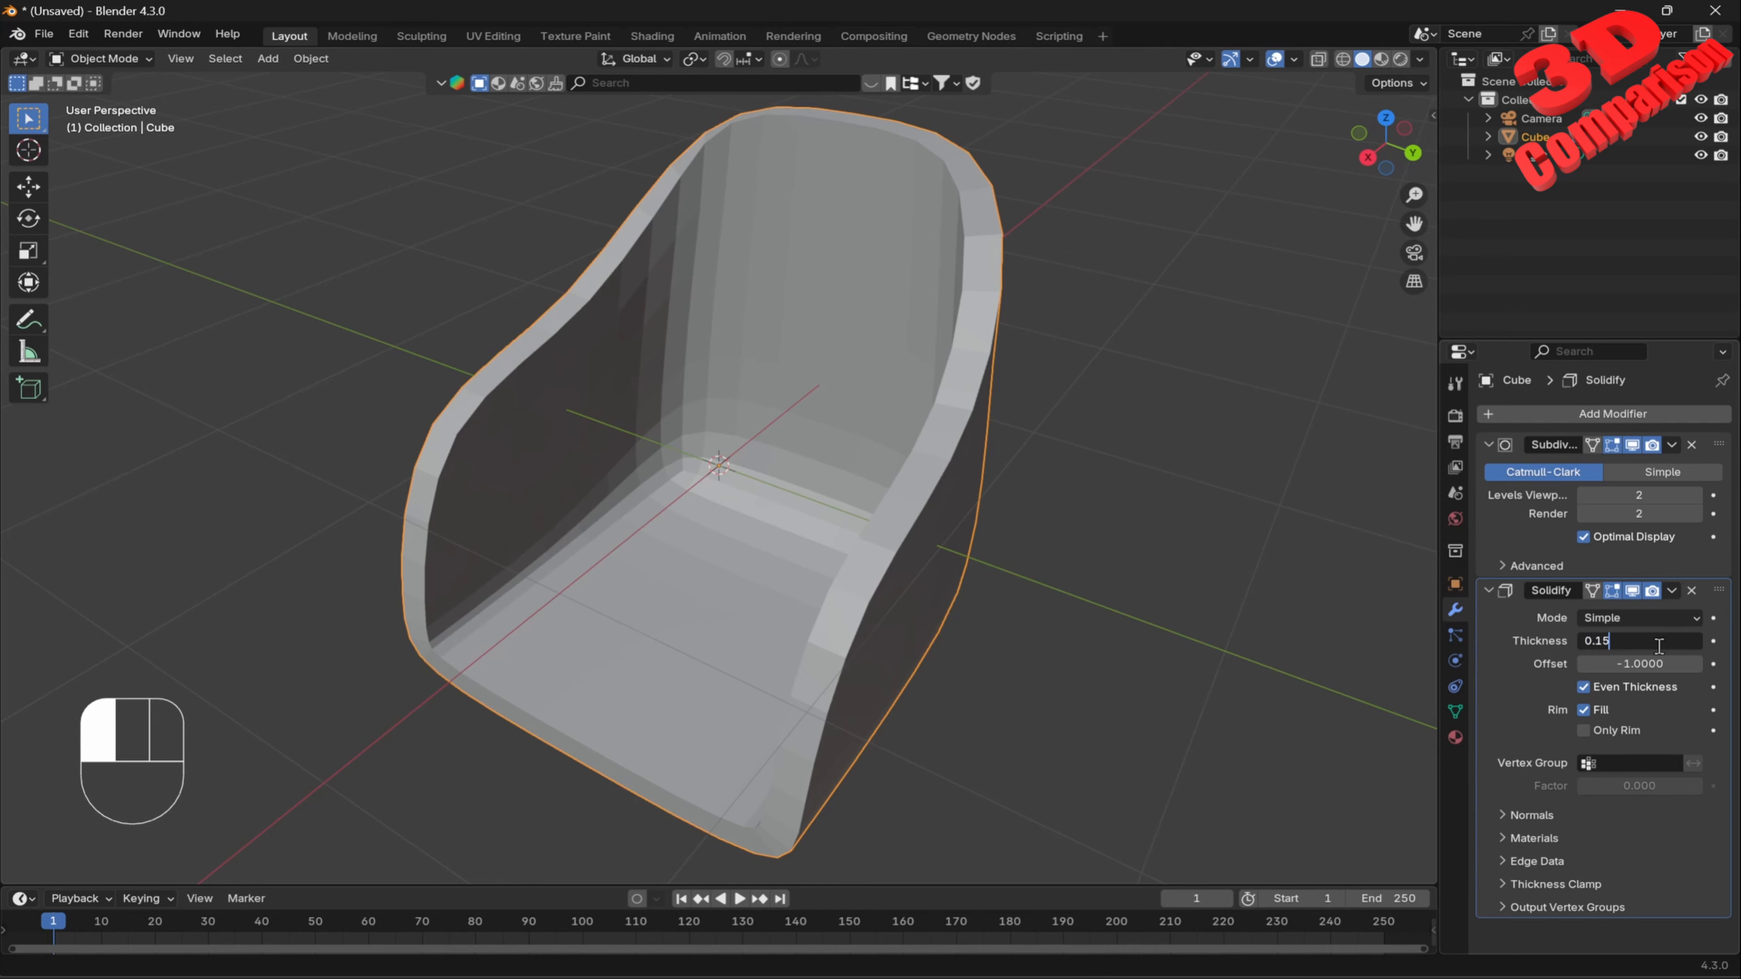
key(Return)
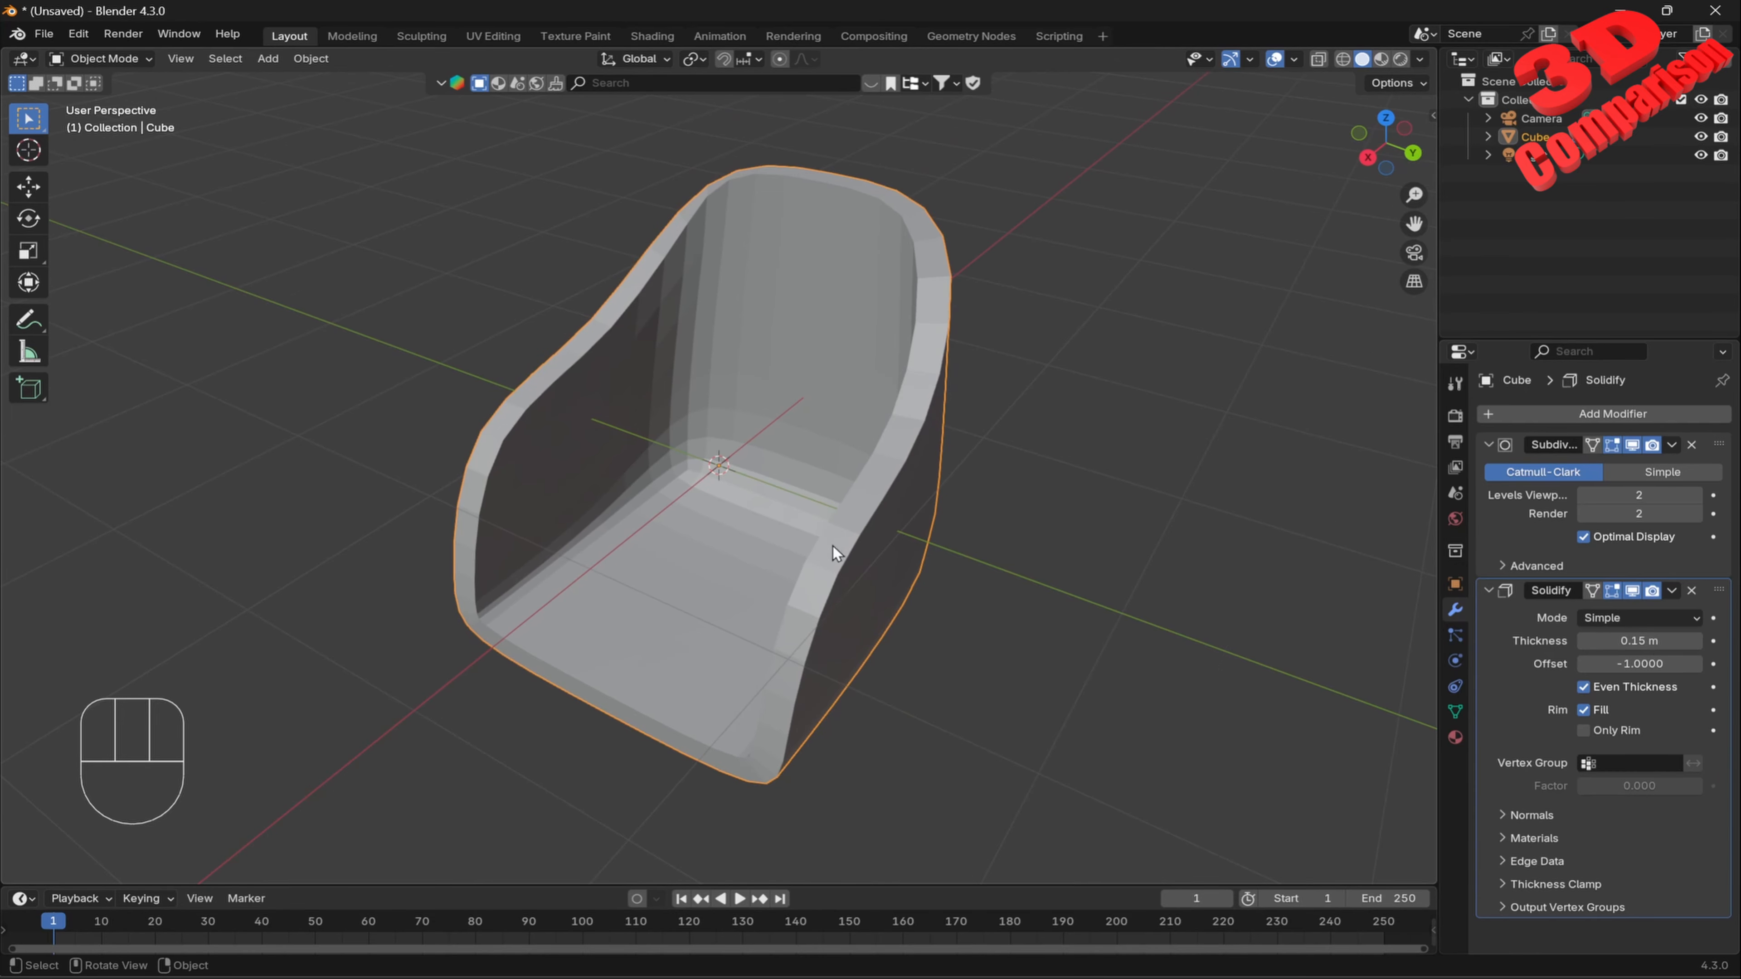
middle_drag(832, 545, 860, 516)
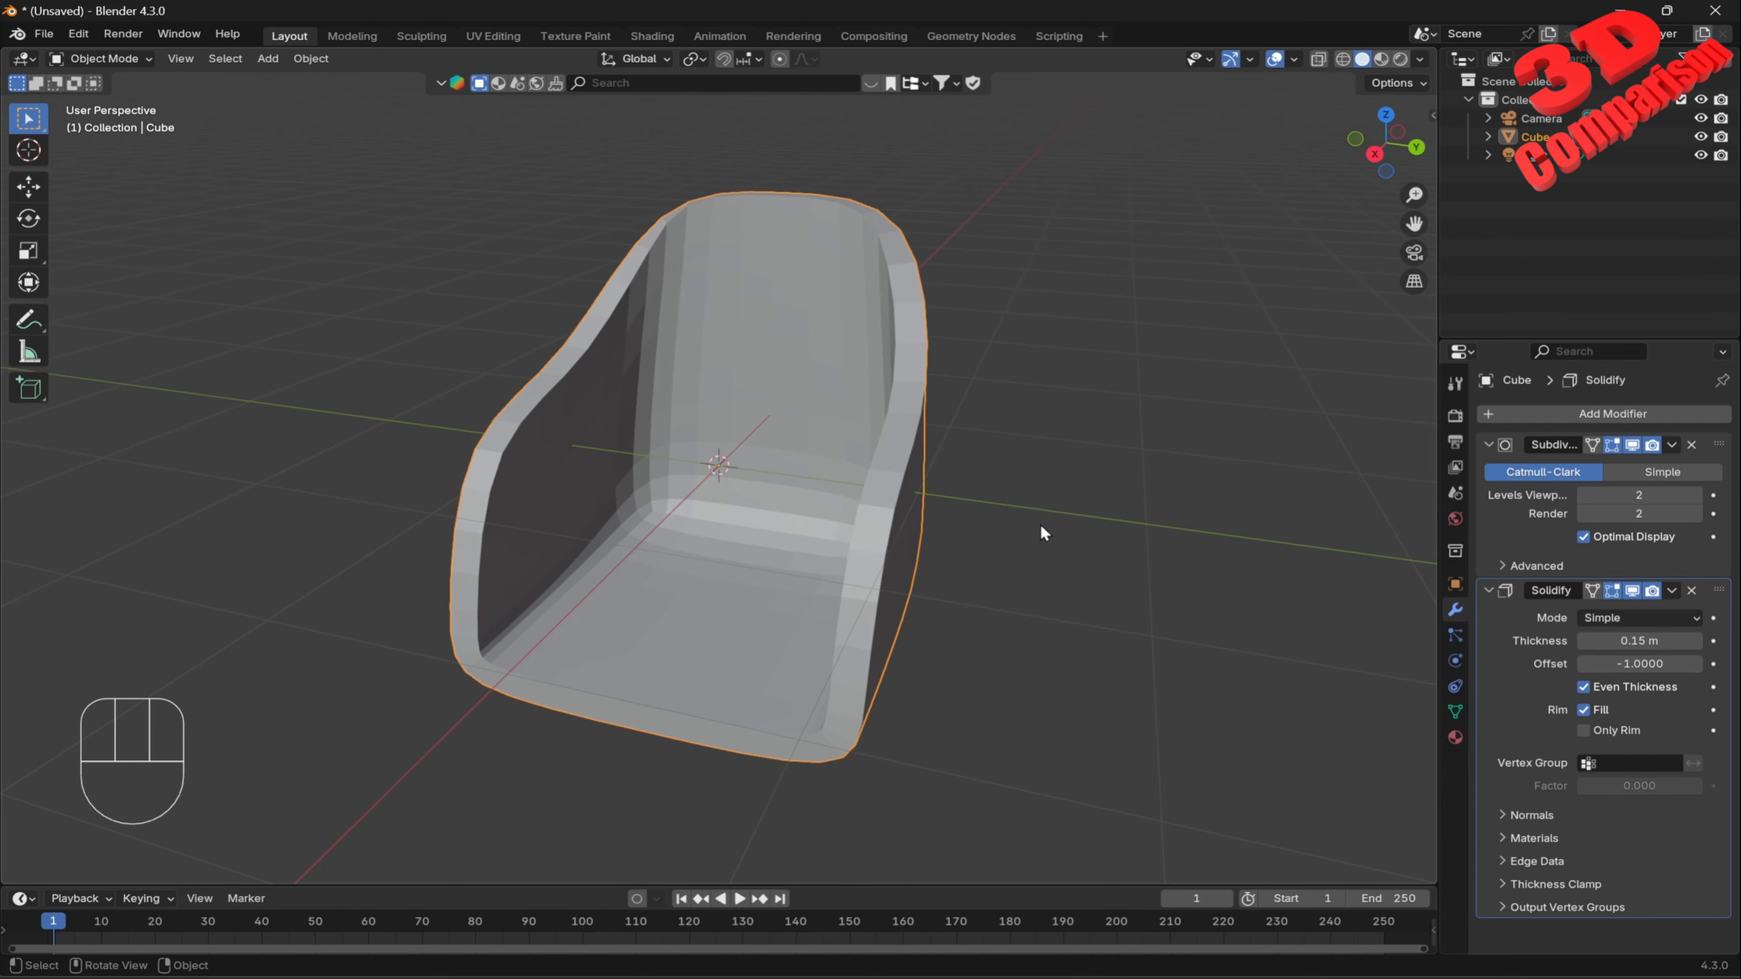
middle_drag(971, 559, 968, 523)
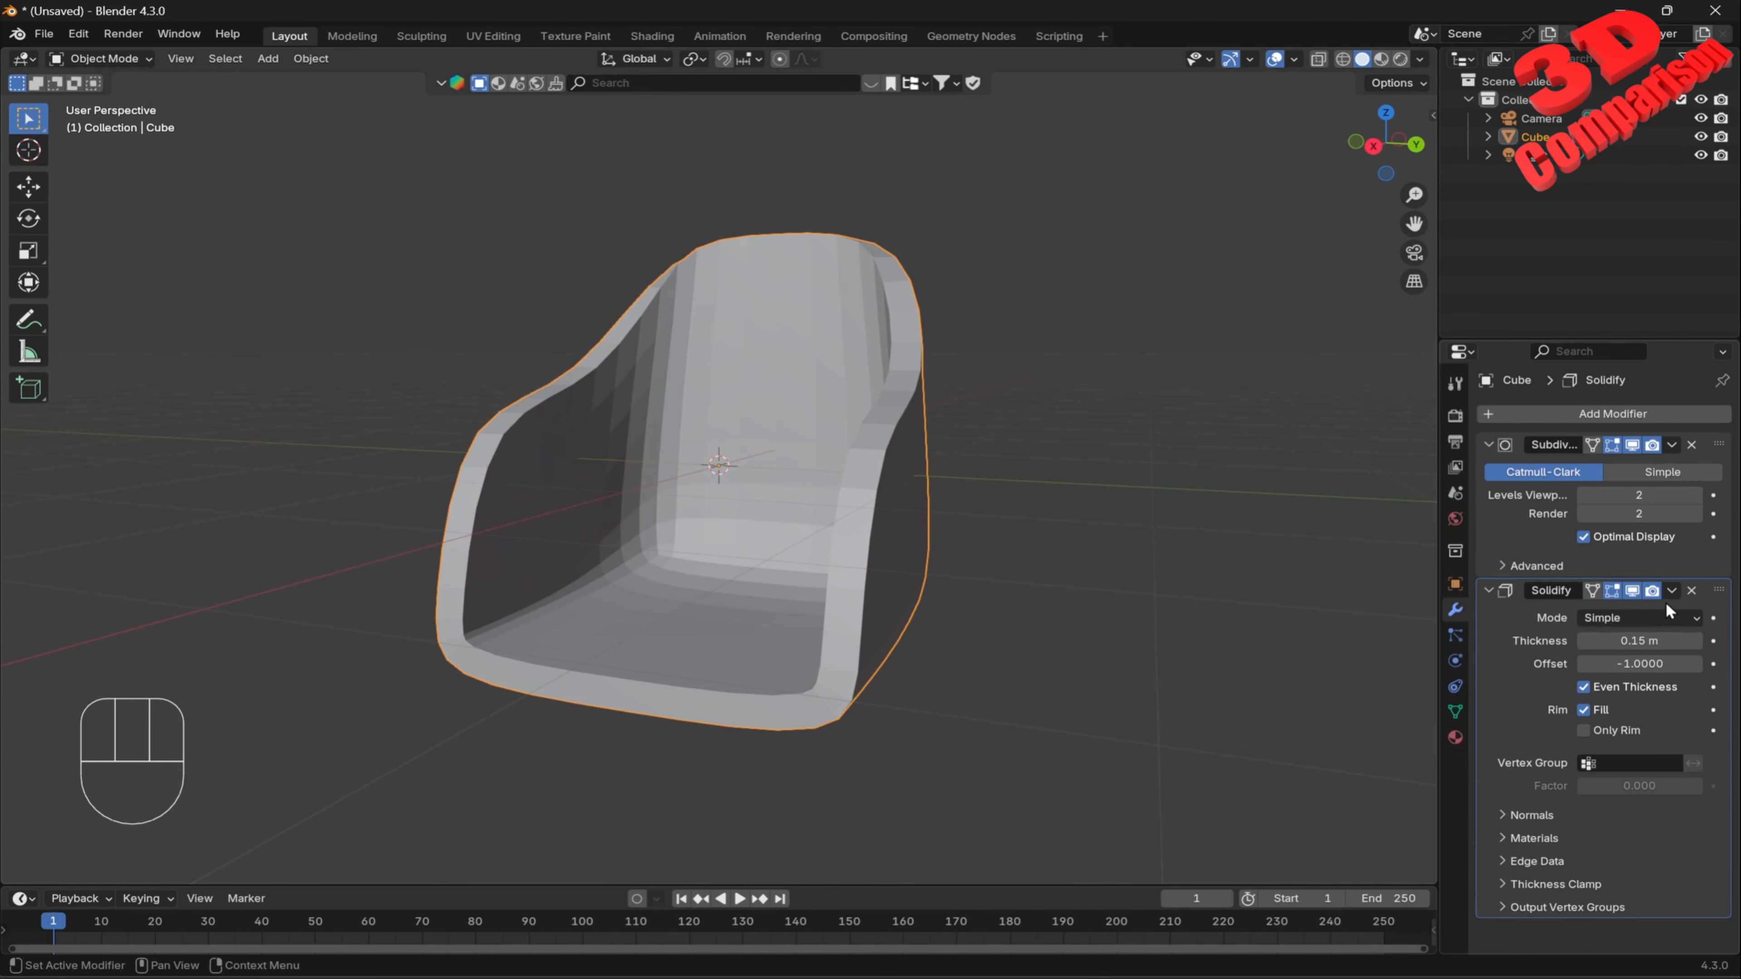
Try applying the Solidify modifier ahead of the Subdivision modifier, inspect the chair's rim, and undo the application.
drag(1670, 589, 1635, 607)
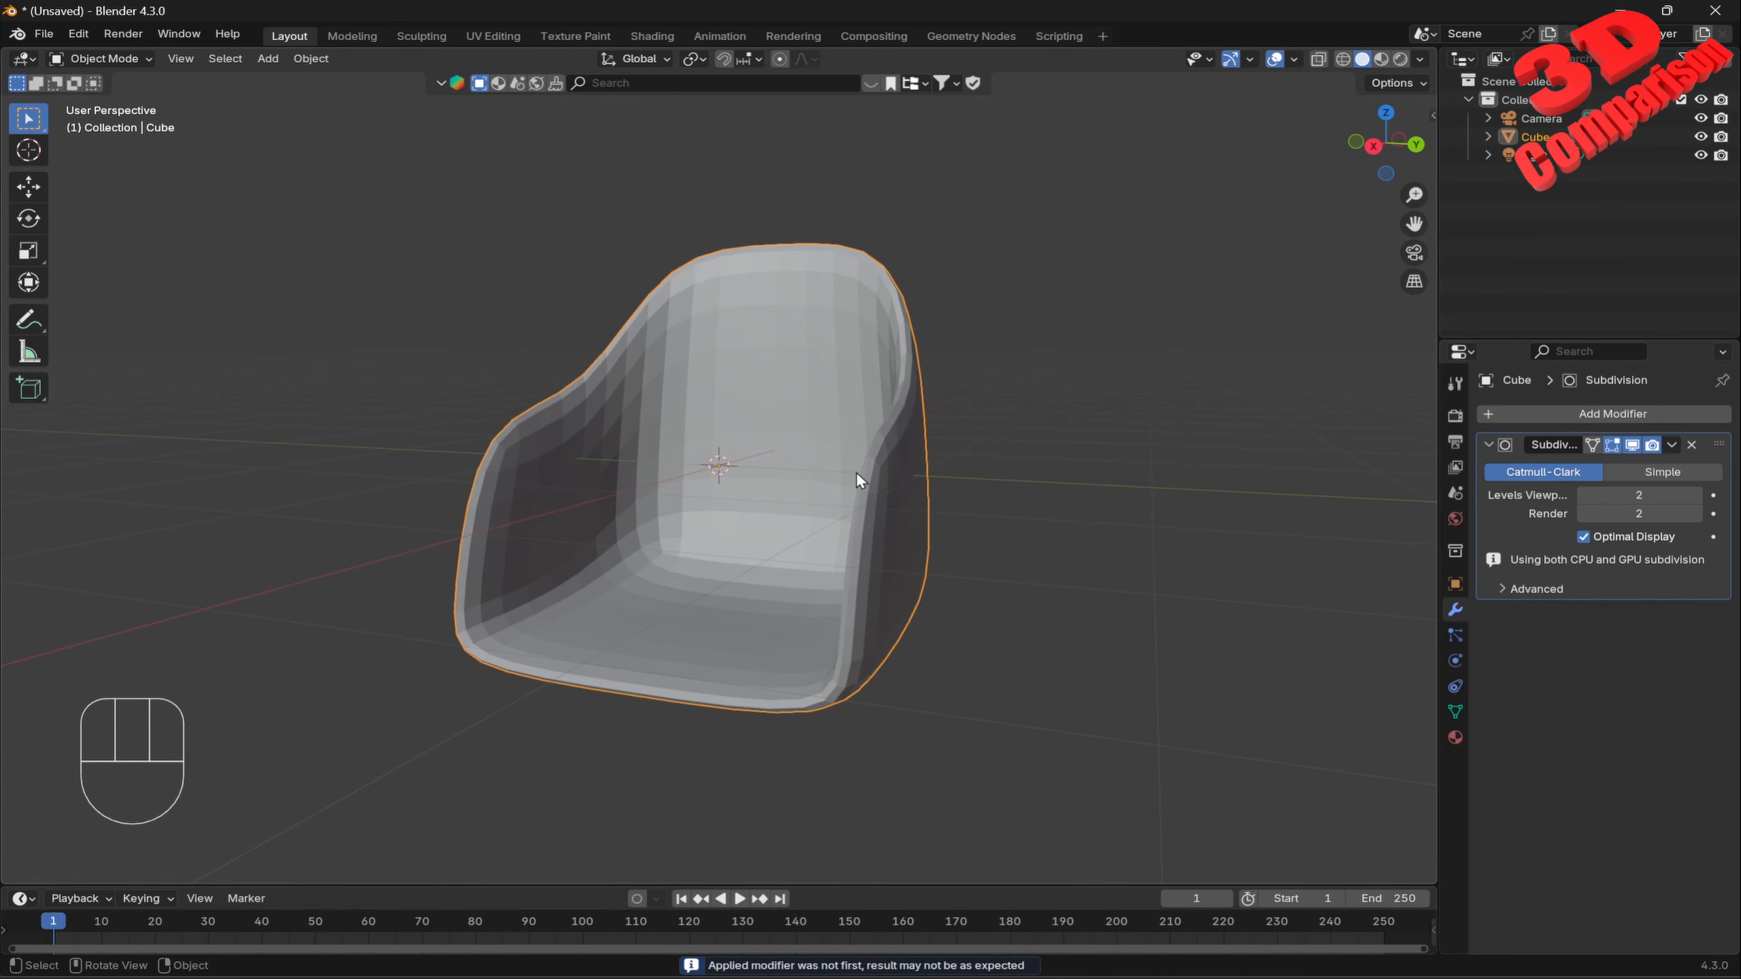
middle_drag(857, 473, 886, 436)
scroll(887, 434, up, 4)
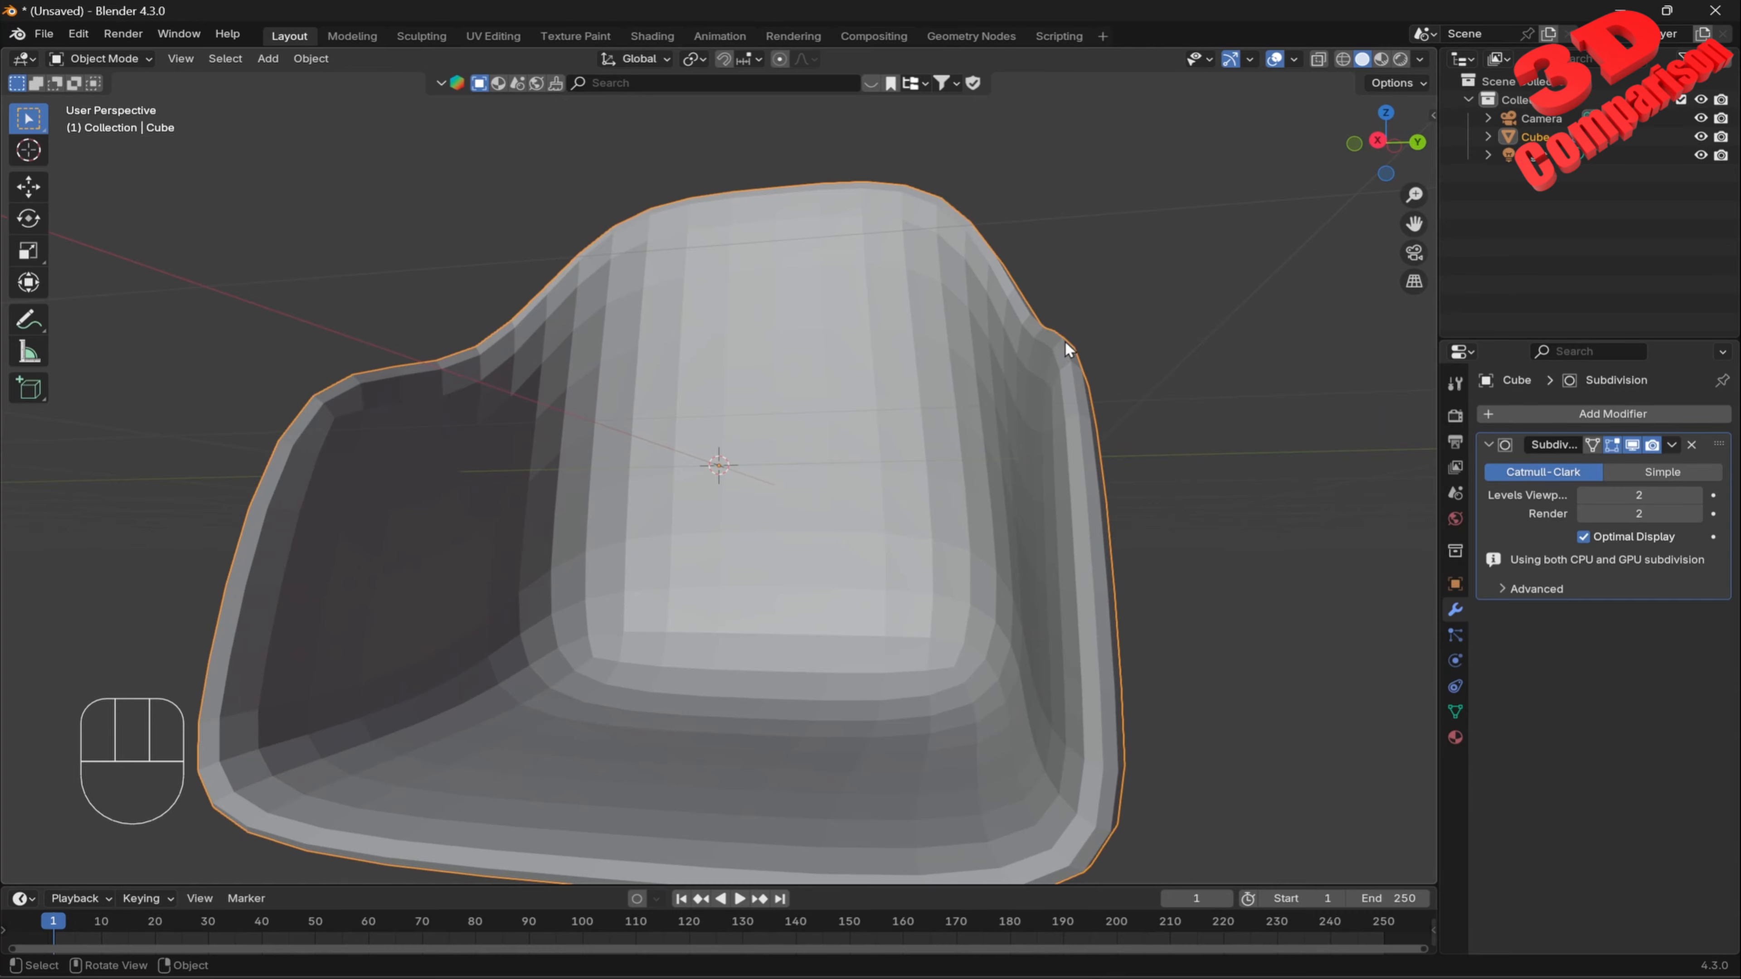
middle_drag(897, 428, 941, 494)
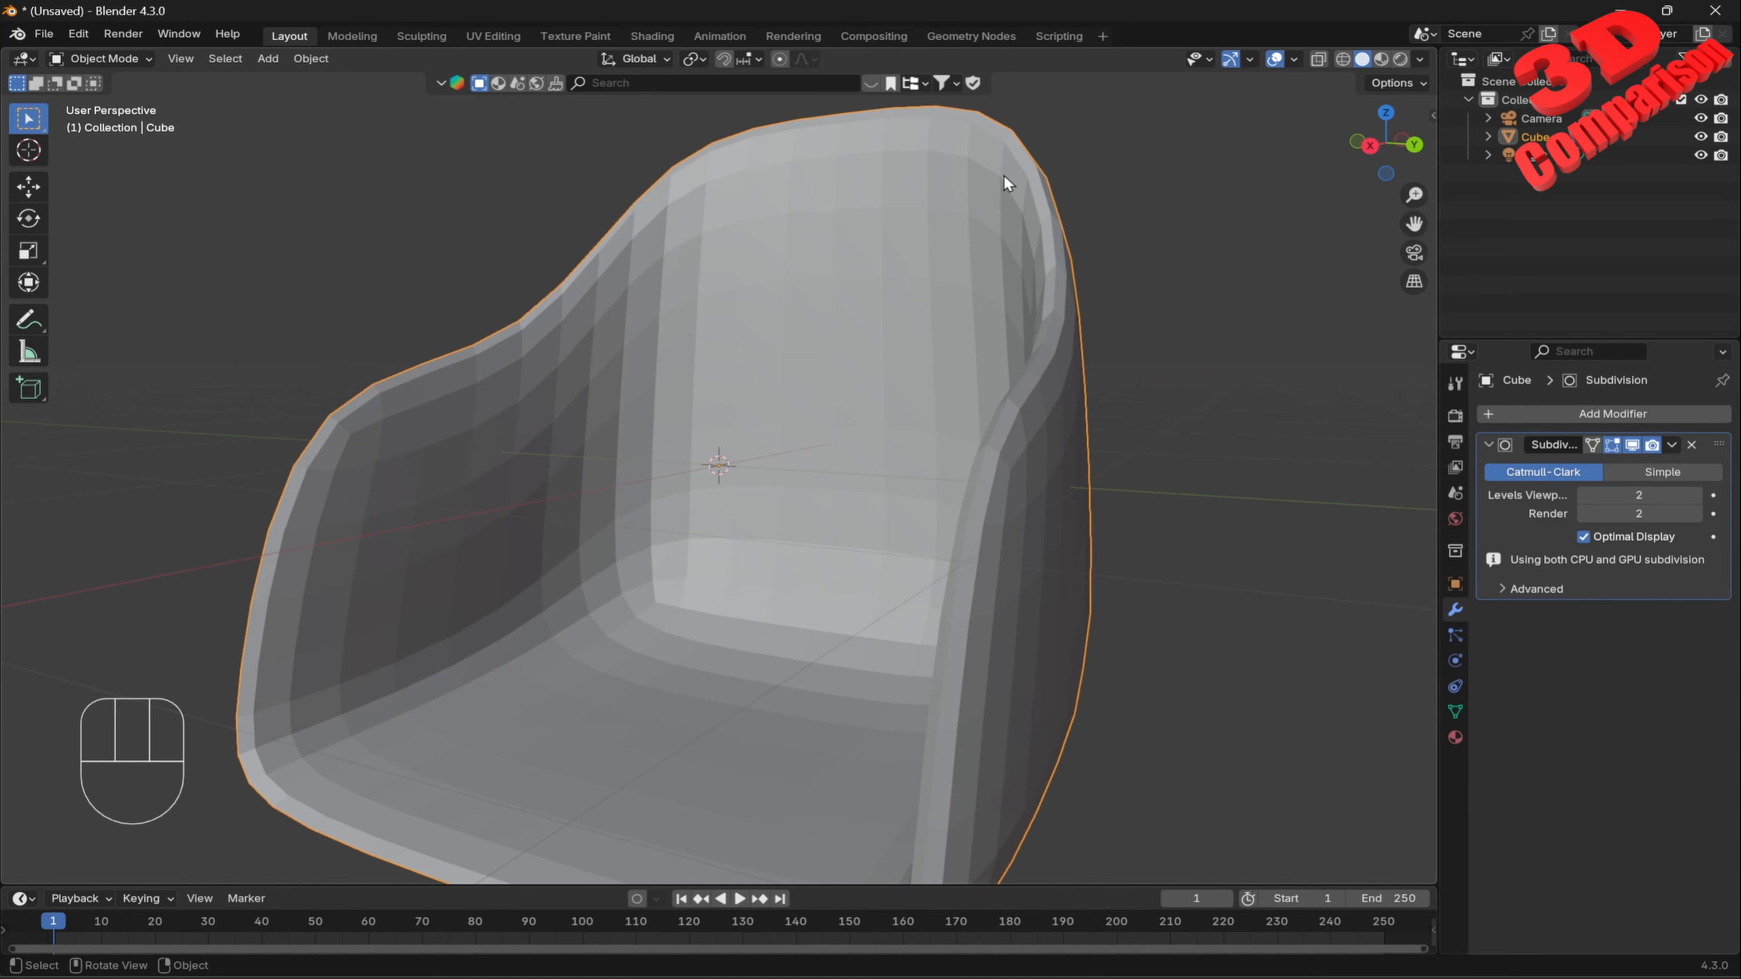
scroll(768, 437, down, 2)
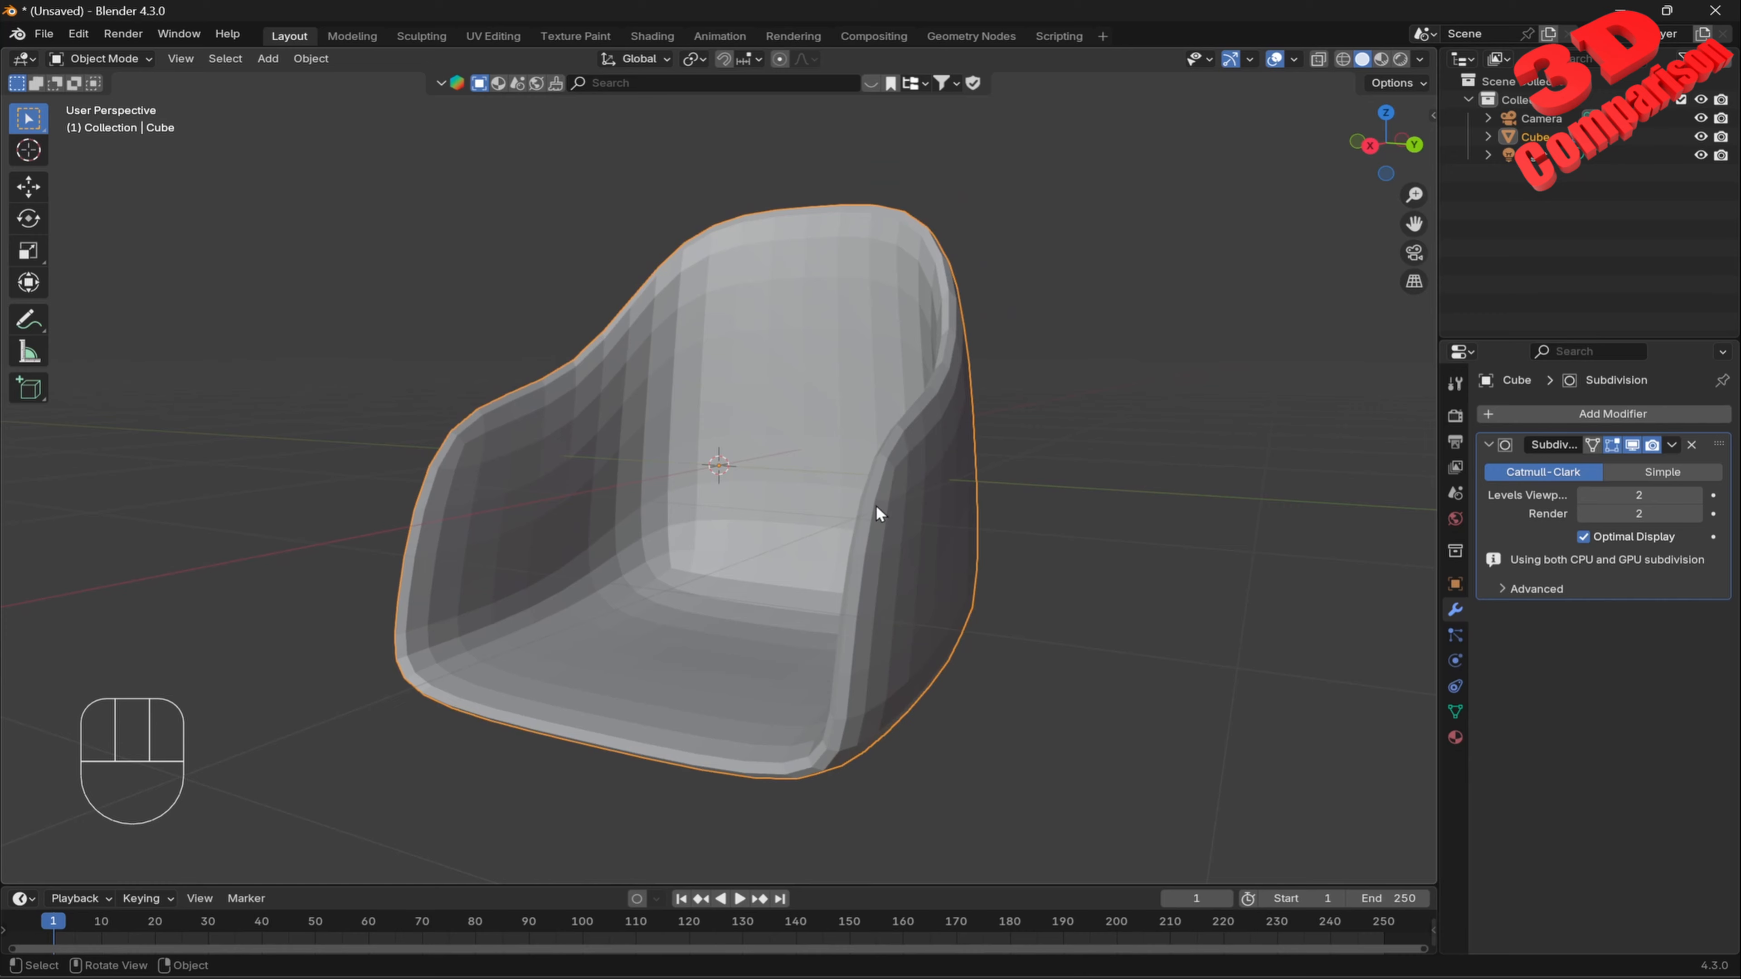
key(ctrl+z)
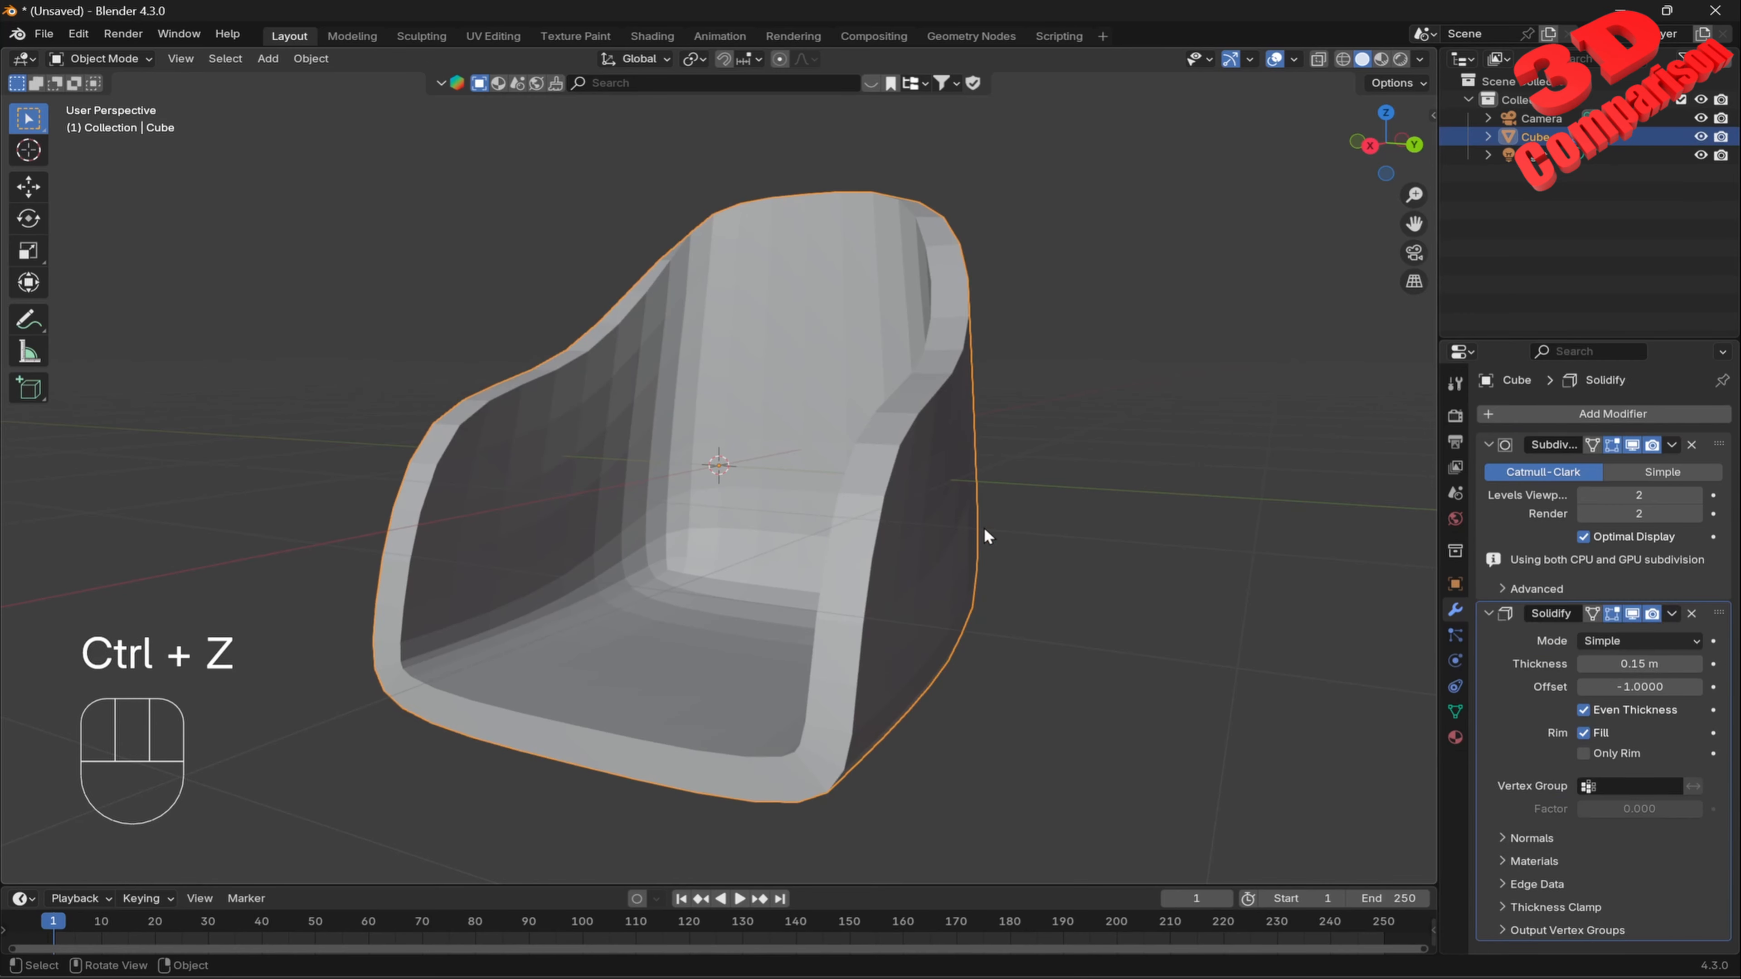
Apply the Subdivision modifier and then the Solidify modifier to the chair mesh.
click(1671, 443)
click(1625, 464)
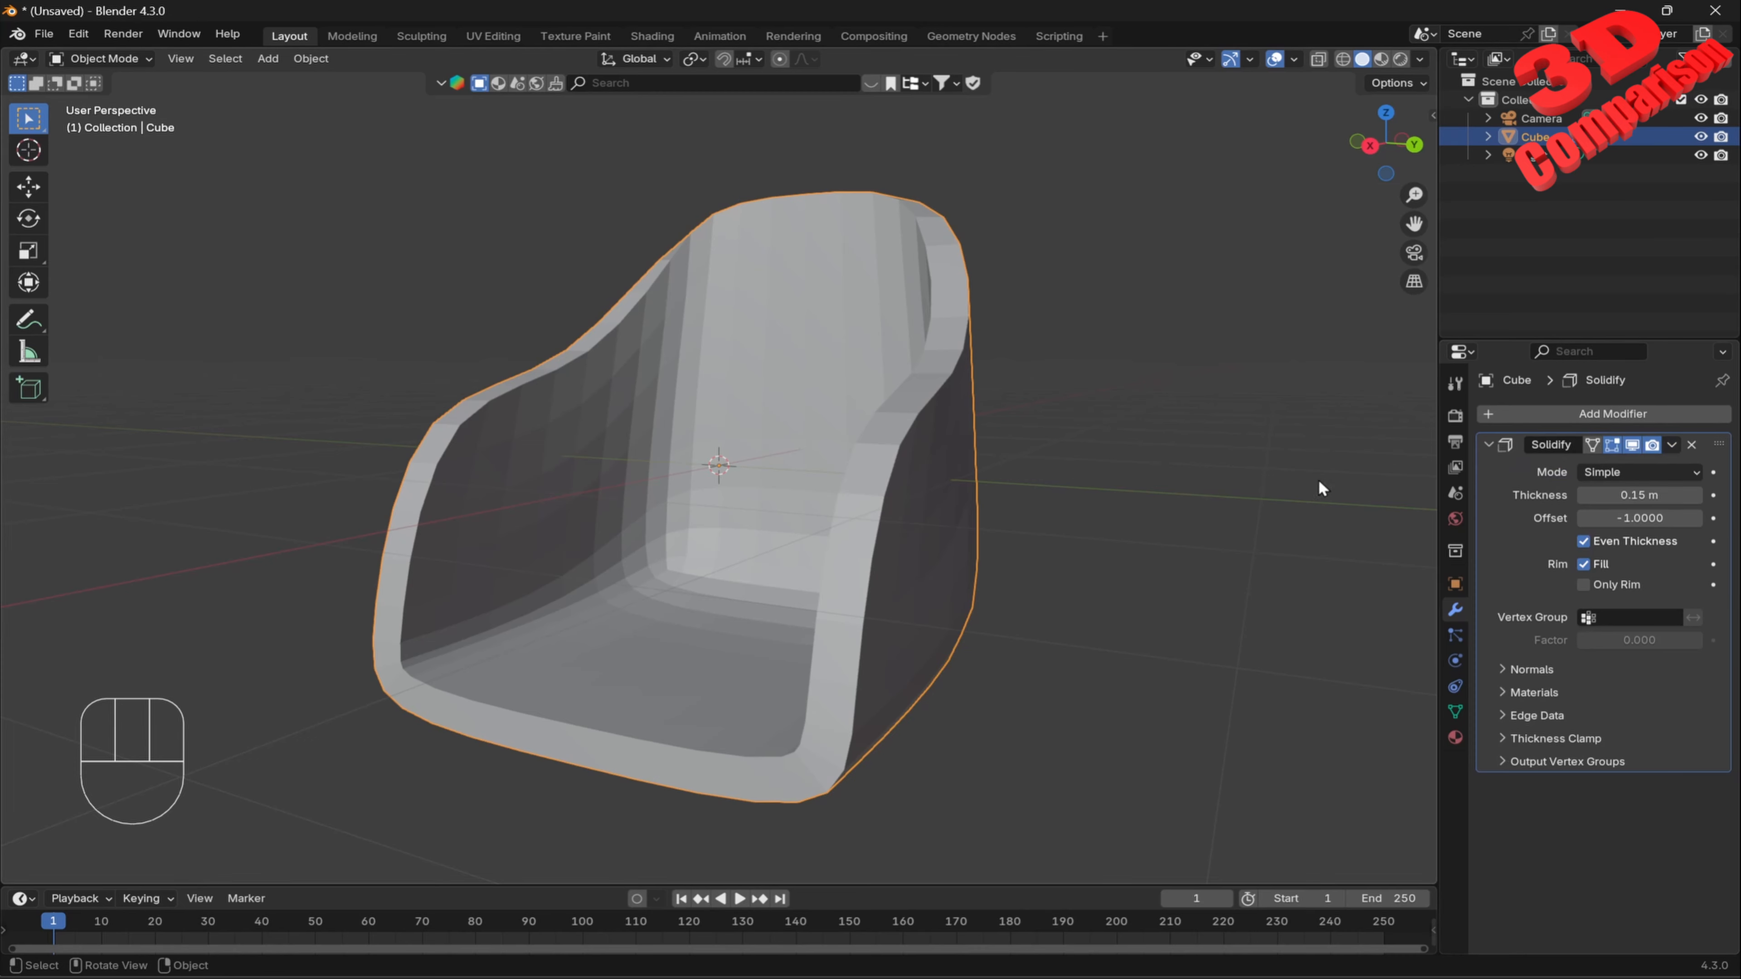
click(1670, 446)
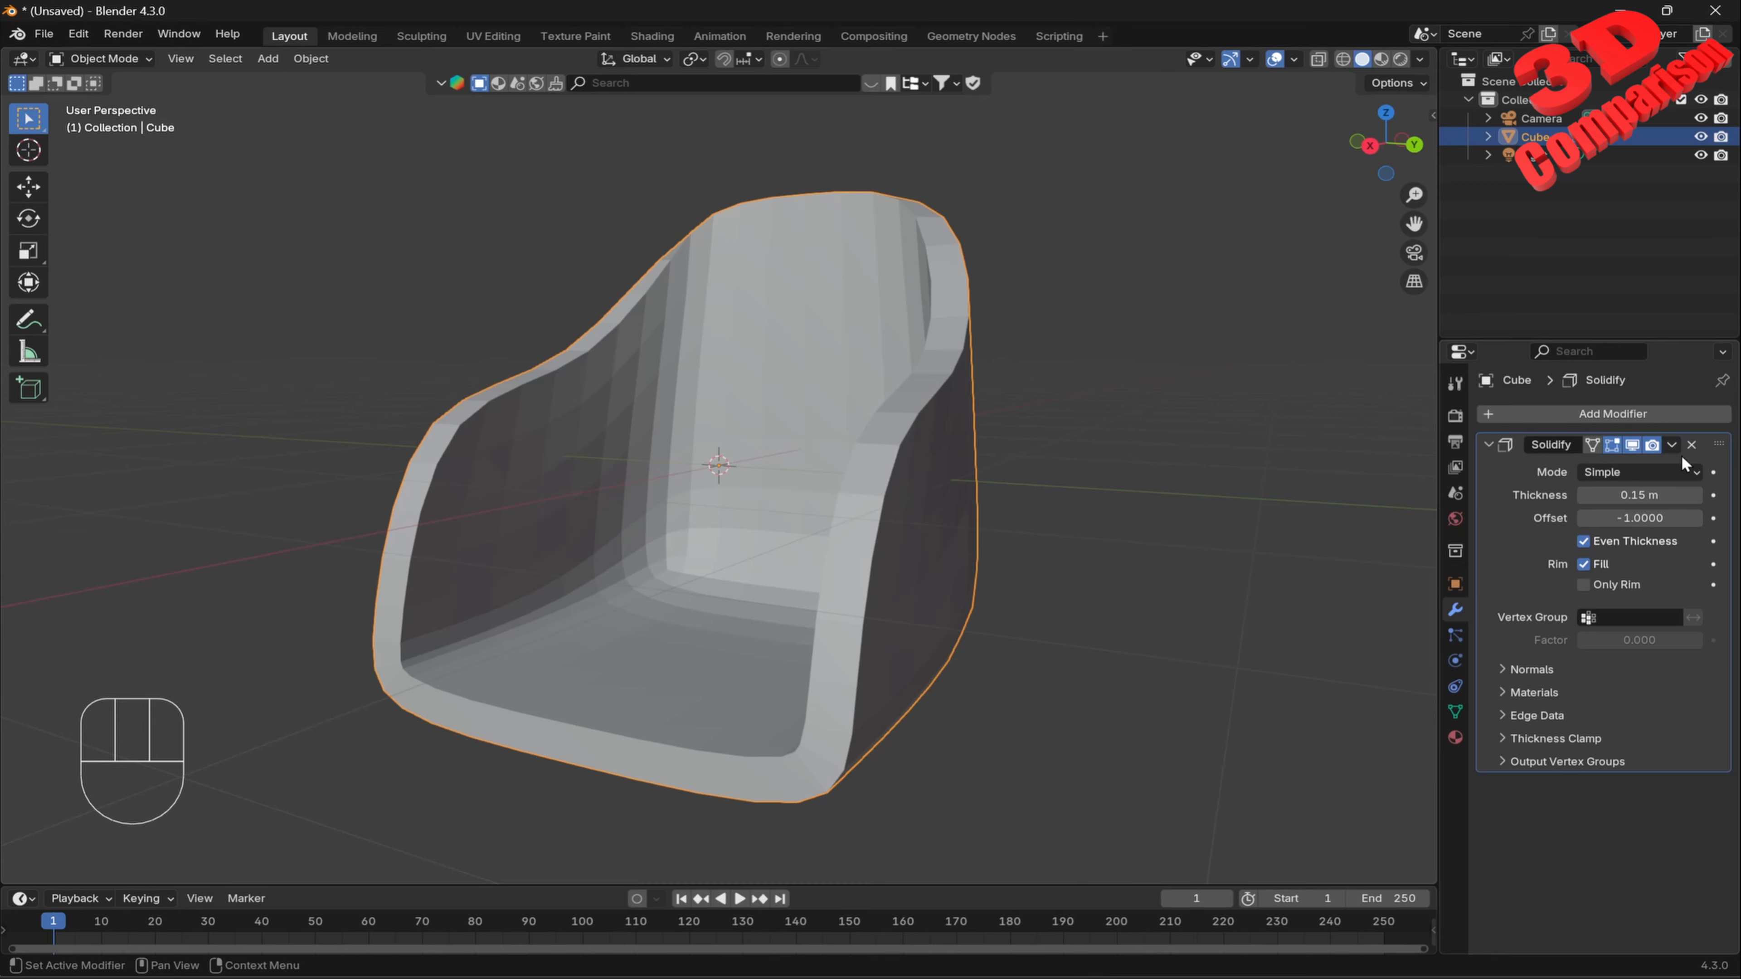
click(1671, 445)
click(1633, 460)
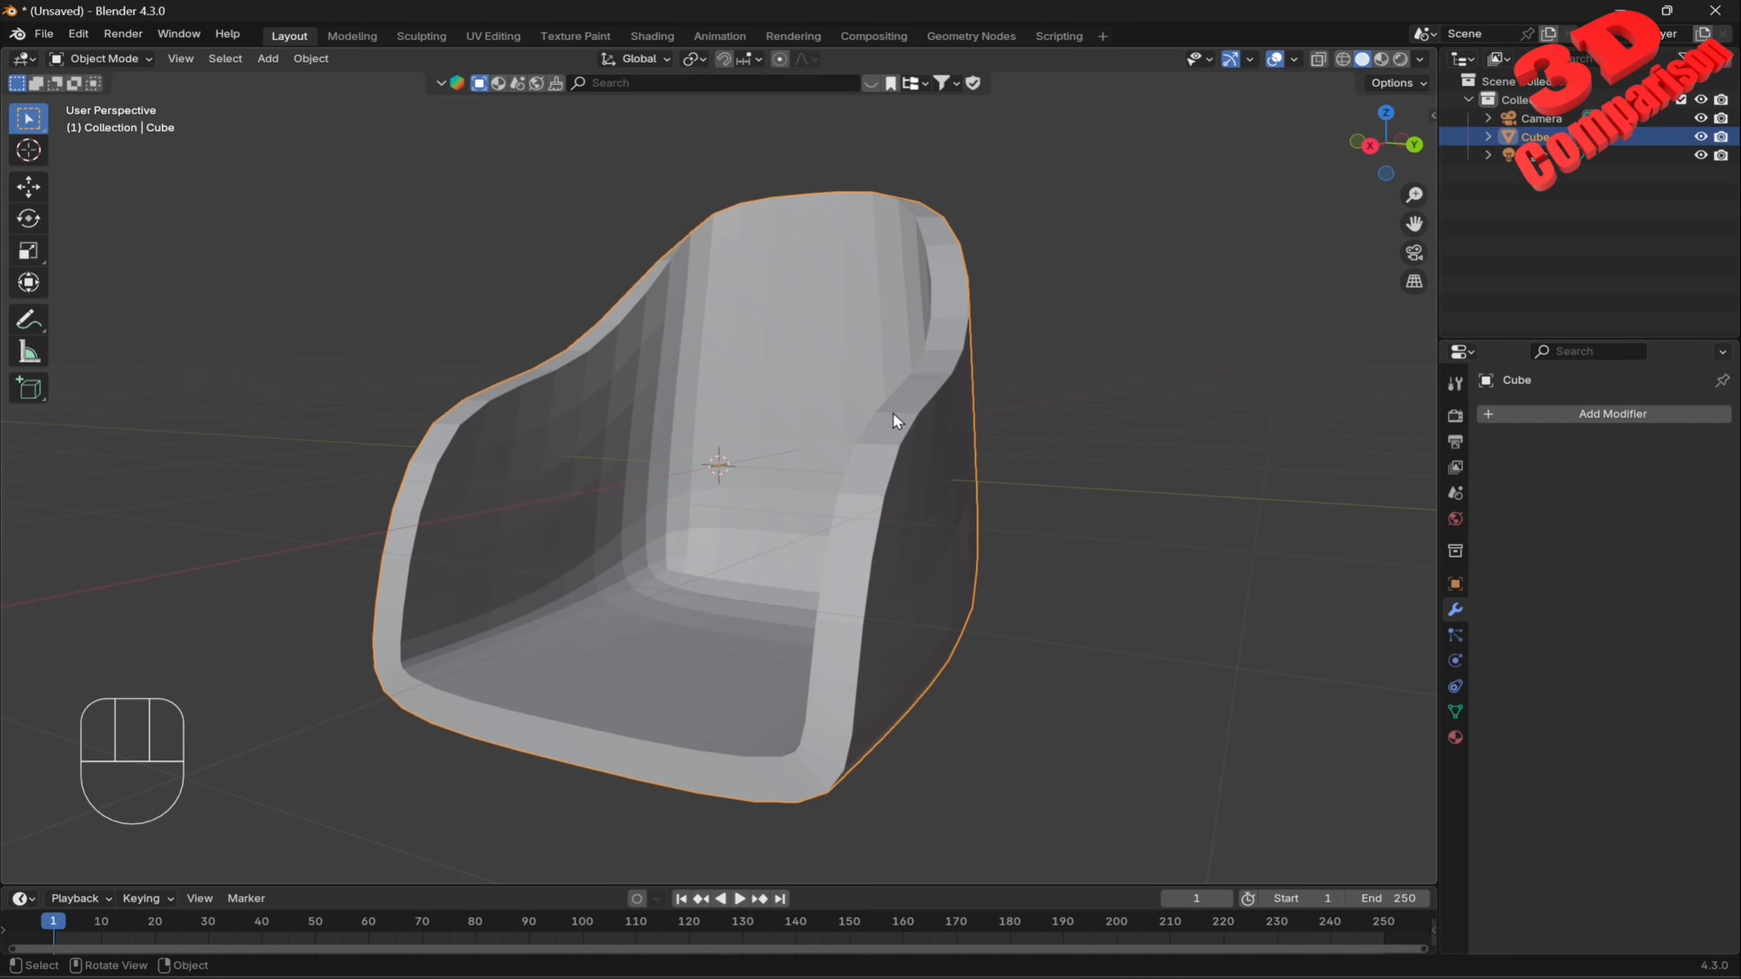
Try a level 2 Subdivision Surface on the thickened chair and undo it.
mouse_move(899, 418)
middle_down()
mouse_move(915, 445)
mouse_move(1018, 444)
mouse_move(937, 473)
mouse_move(873, 471)
mouse_move(849, 437)
mouse_move(829, 437)
mouse_move(878, 470)
mouse_move(917, 455)
mouse_move(835, 458)
mouse_move(917, 484)
mouse_move(928, 401)
middle_up()
scroll(914, 508, down, 1)
scroll(855, 480, up, 2)
key(ctrl+2)
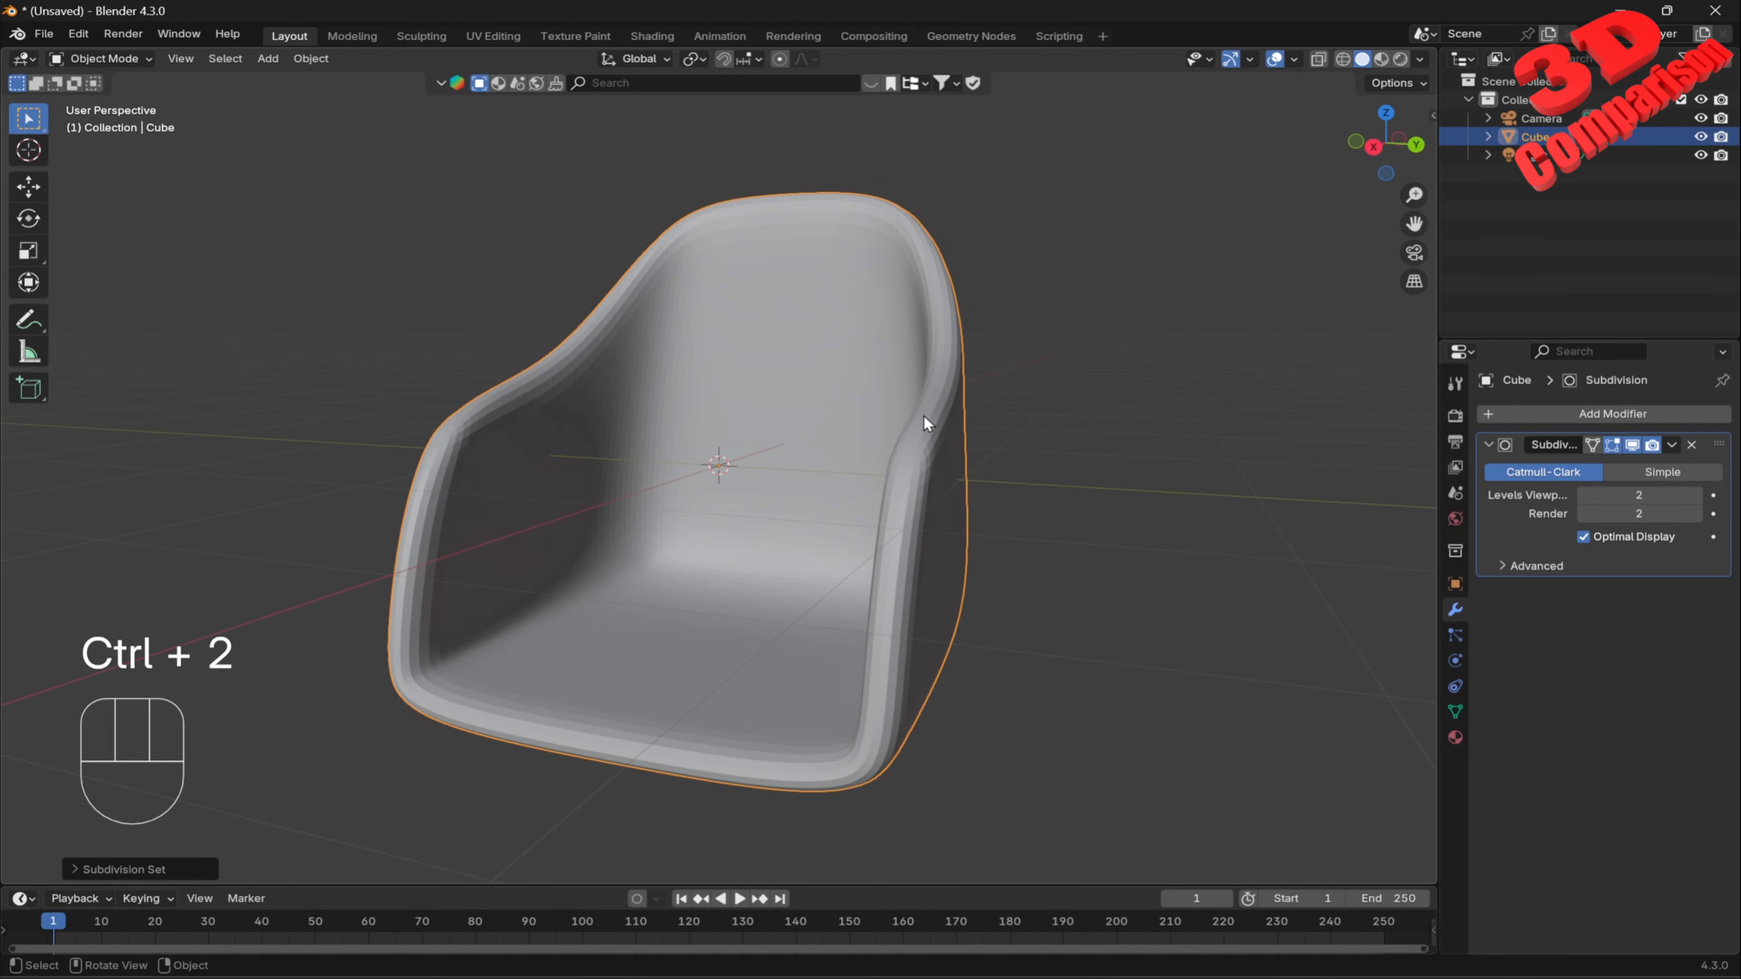
key(ctrl+z)
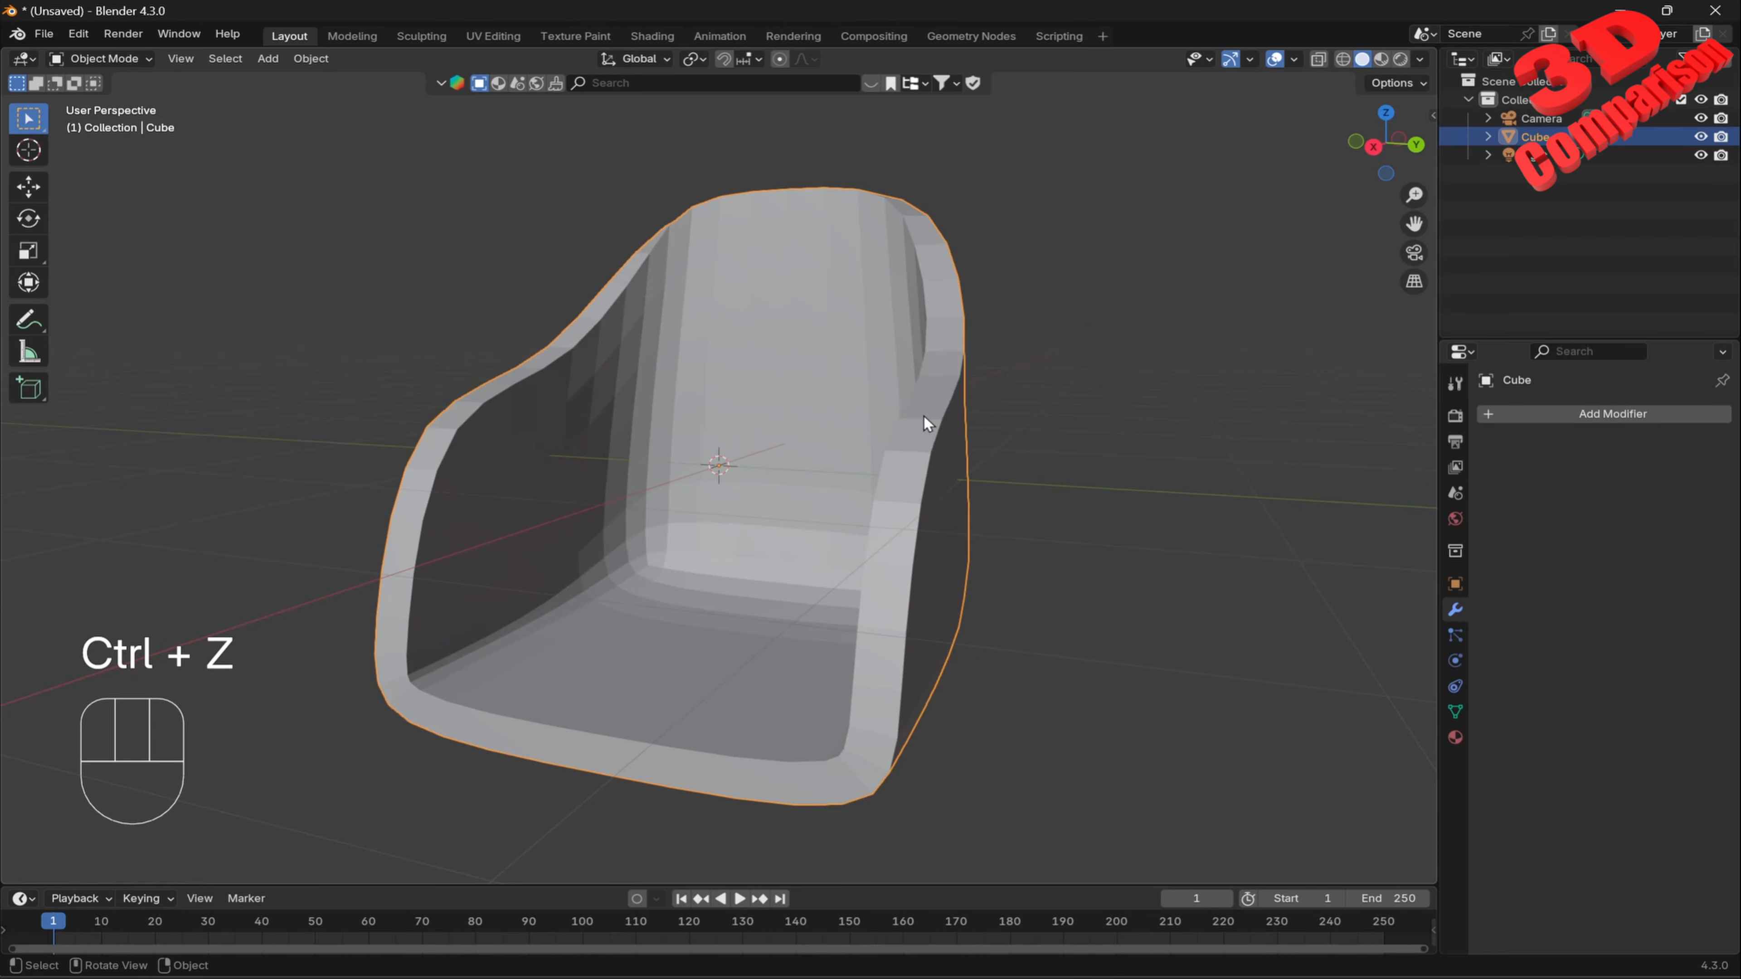
Add two loop cuts around the chair's rim, one slid close to the outer edge and one close to the inner edge.
middle_drag(974, 402, 1017, 488)
key(Tab)
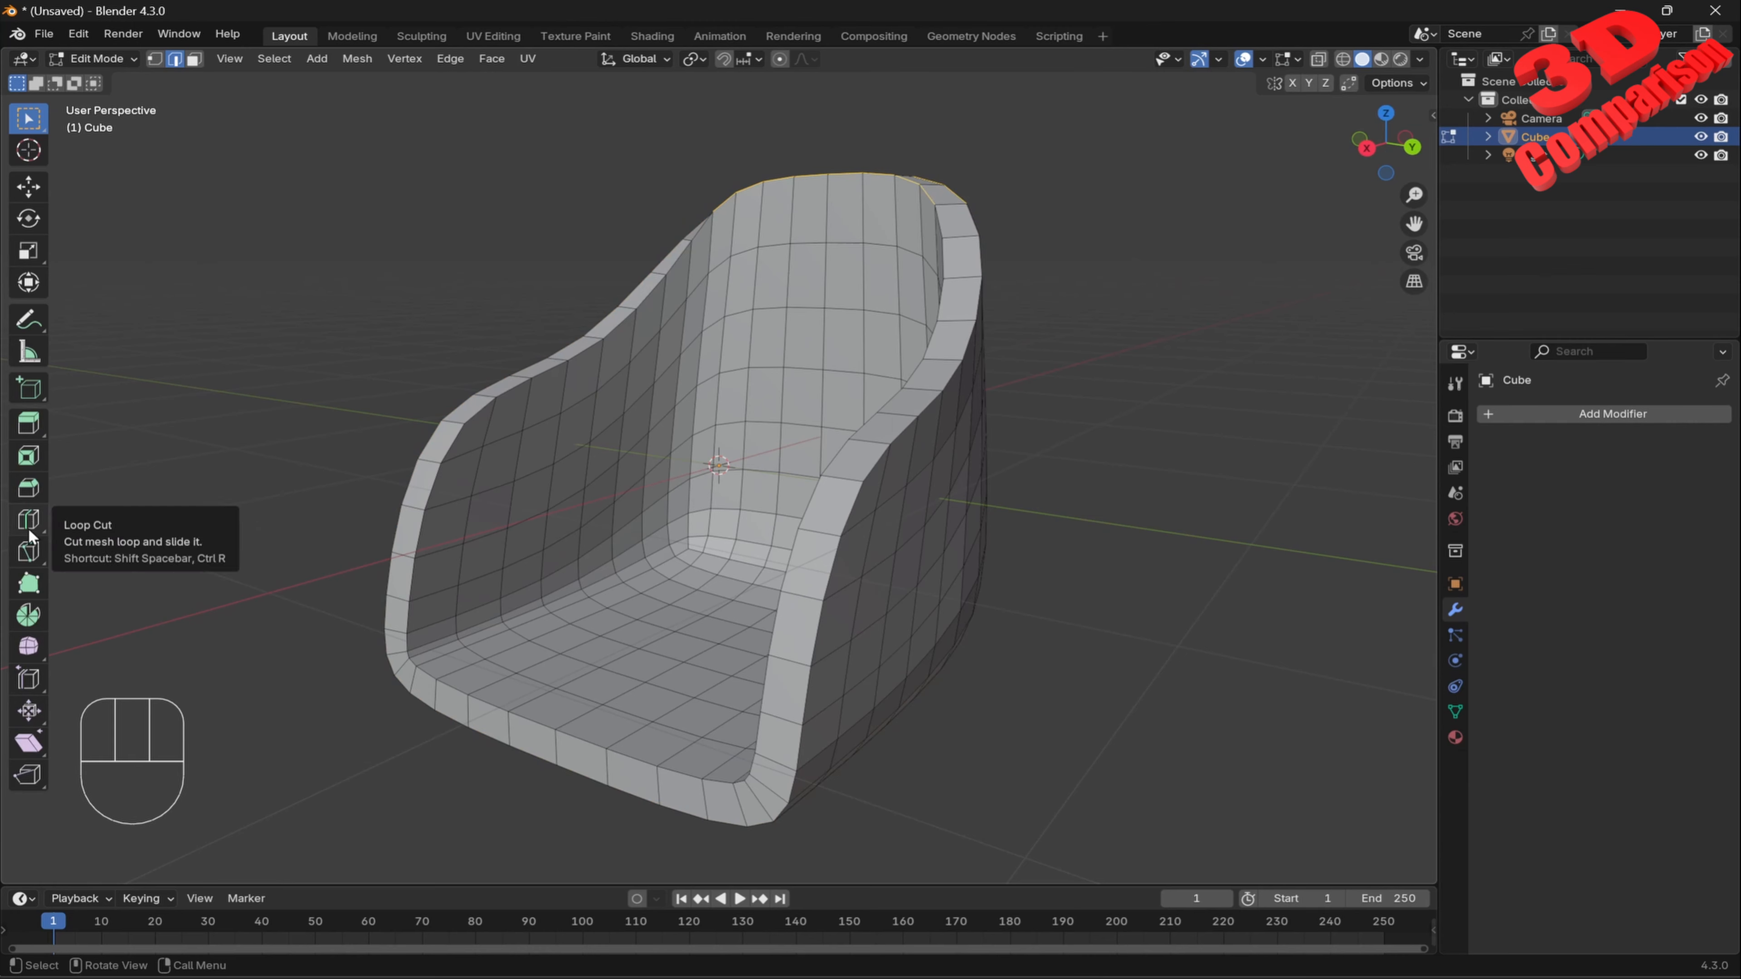
key(ctrl+r)
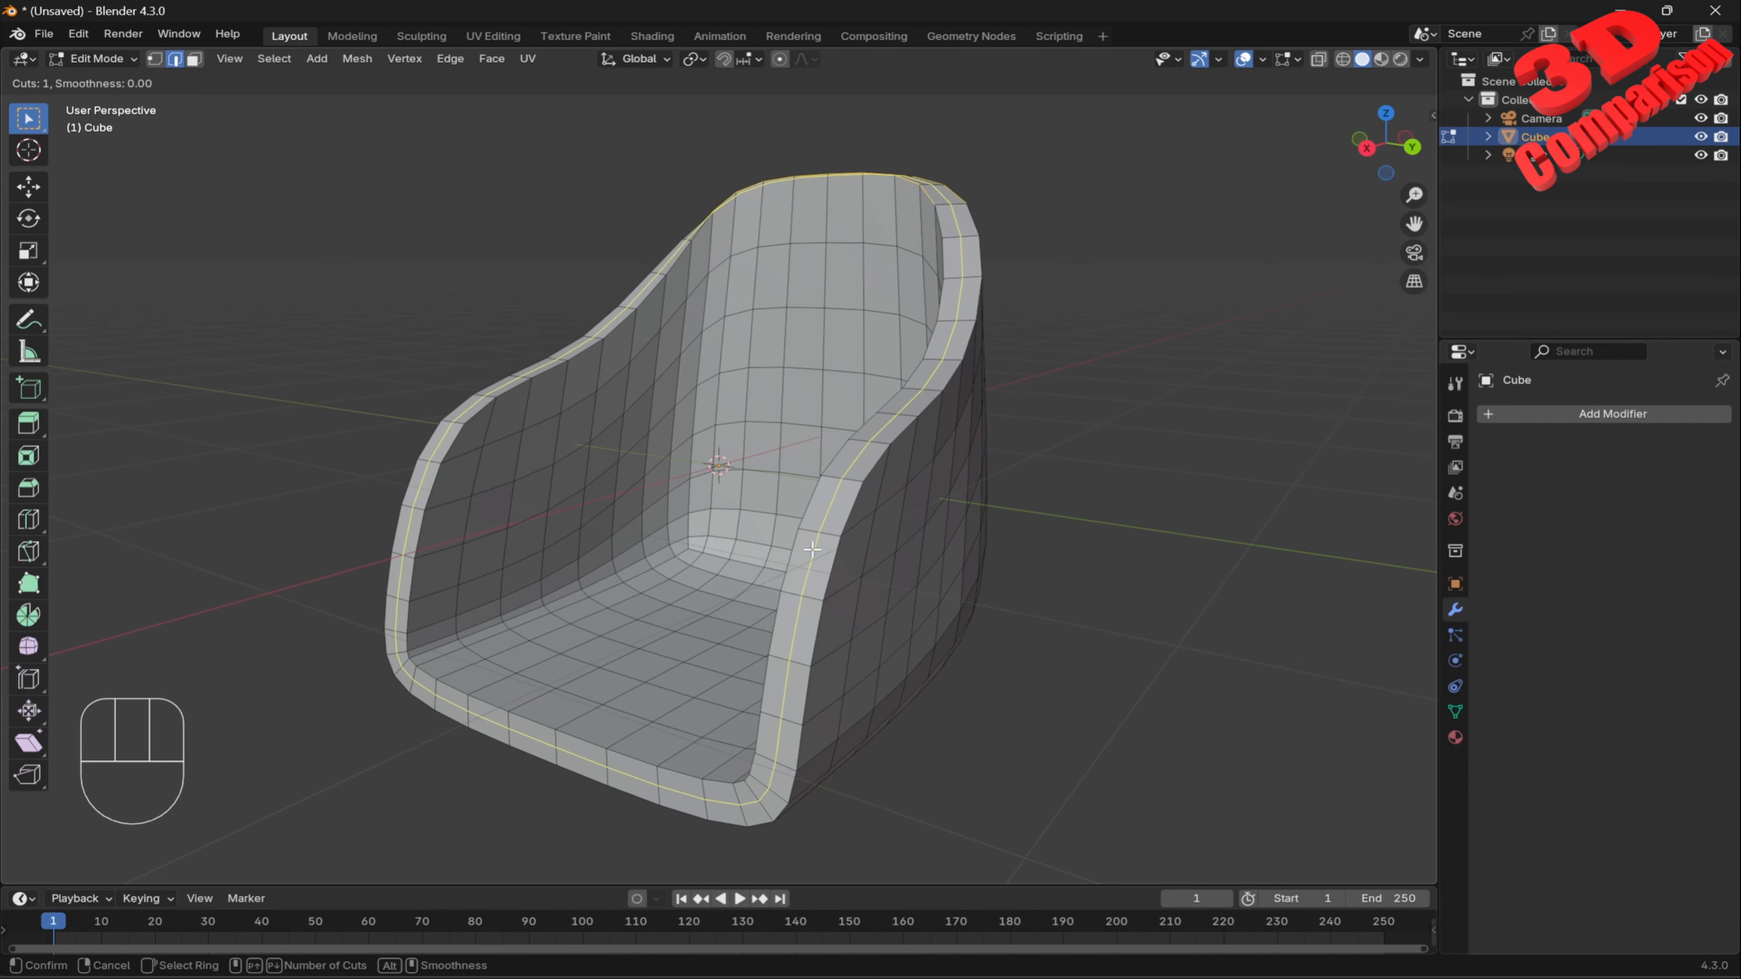
click(865, 450)
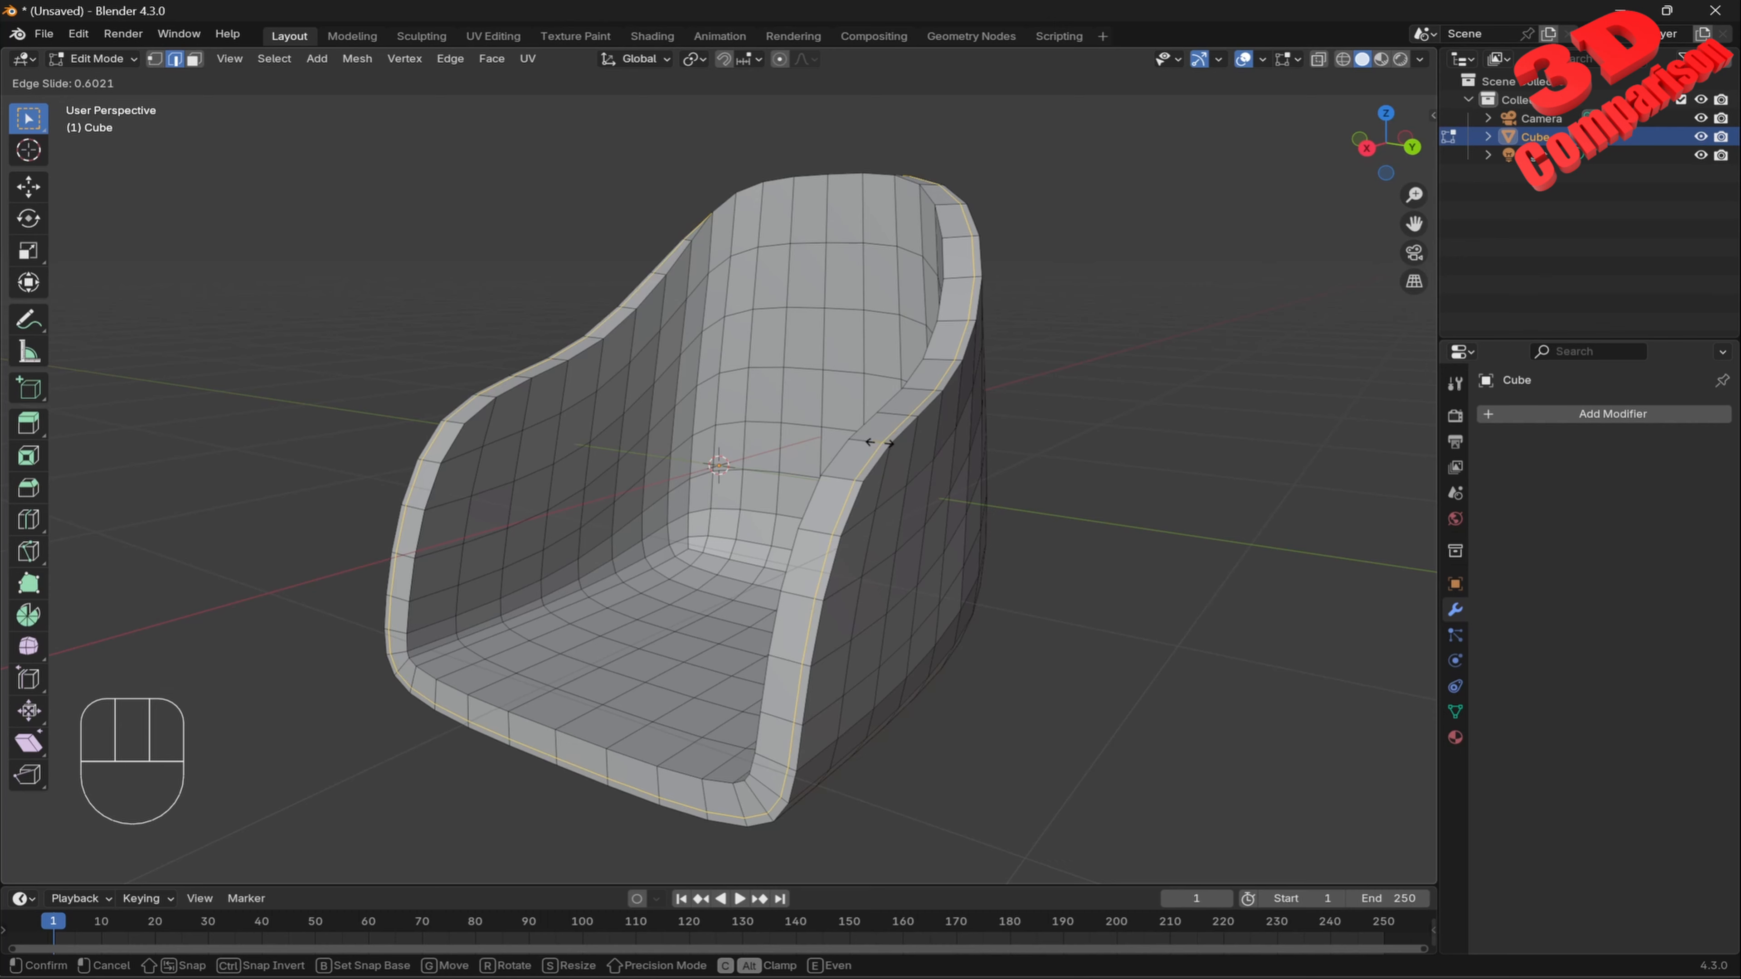
click(880, 456)
key(ctrl+r)
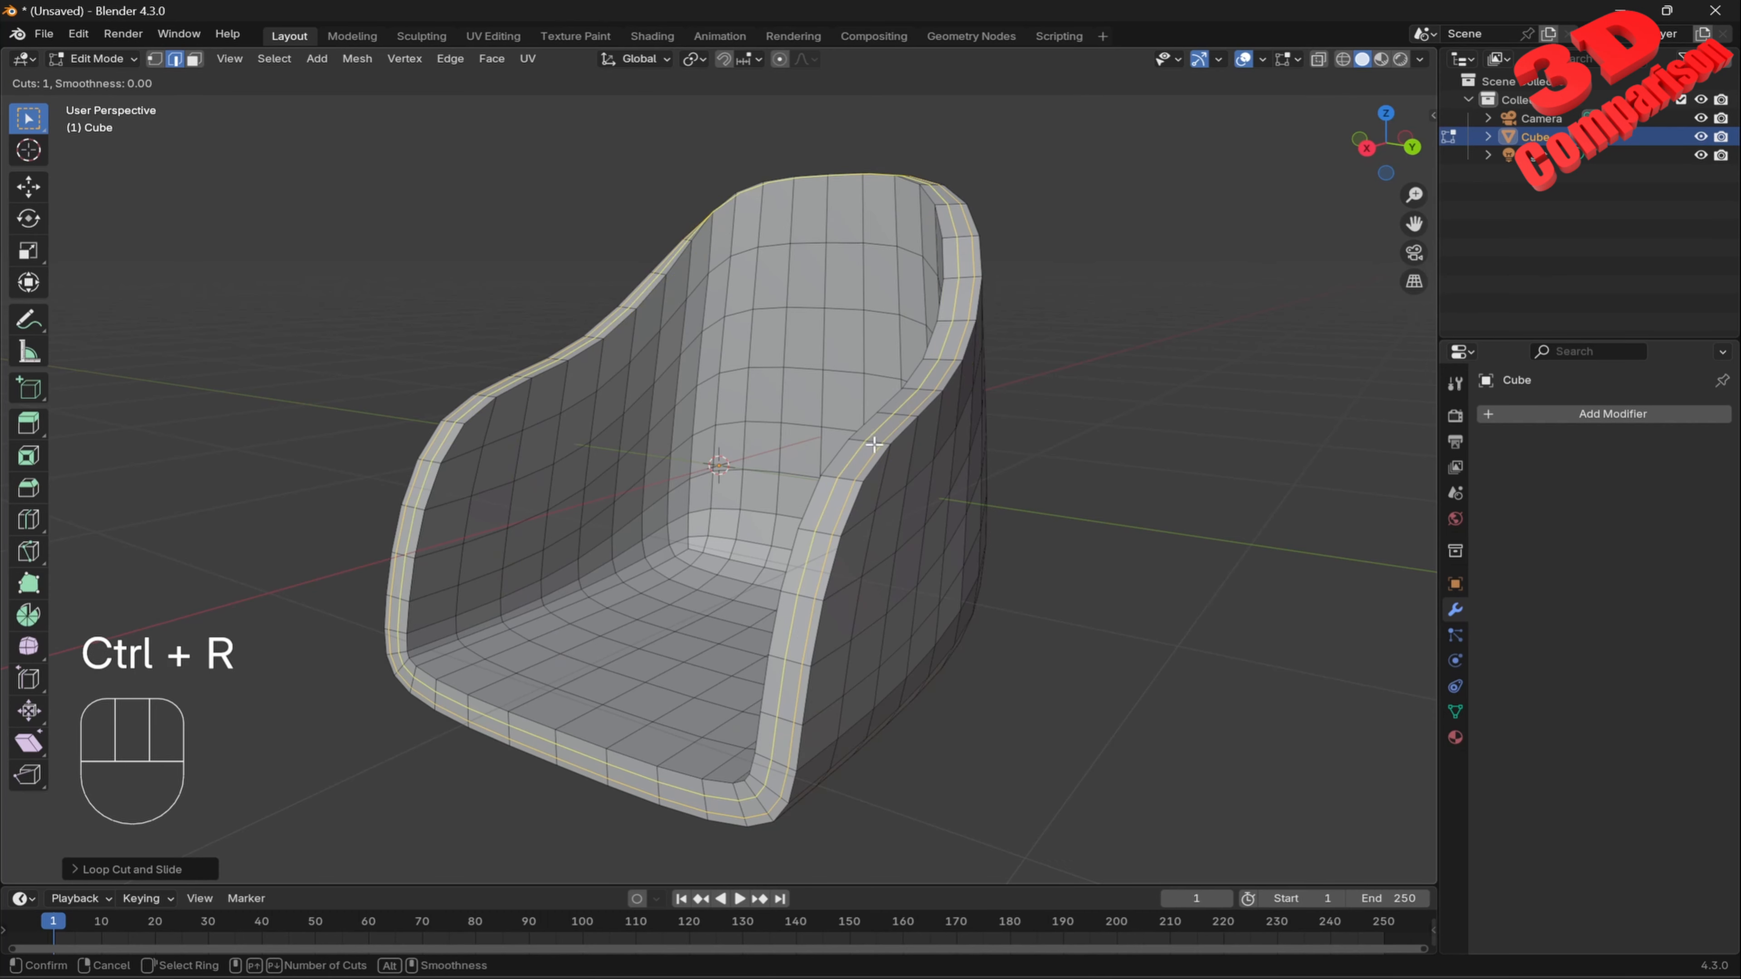
click(872, 442)
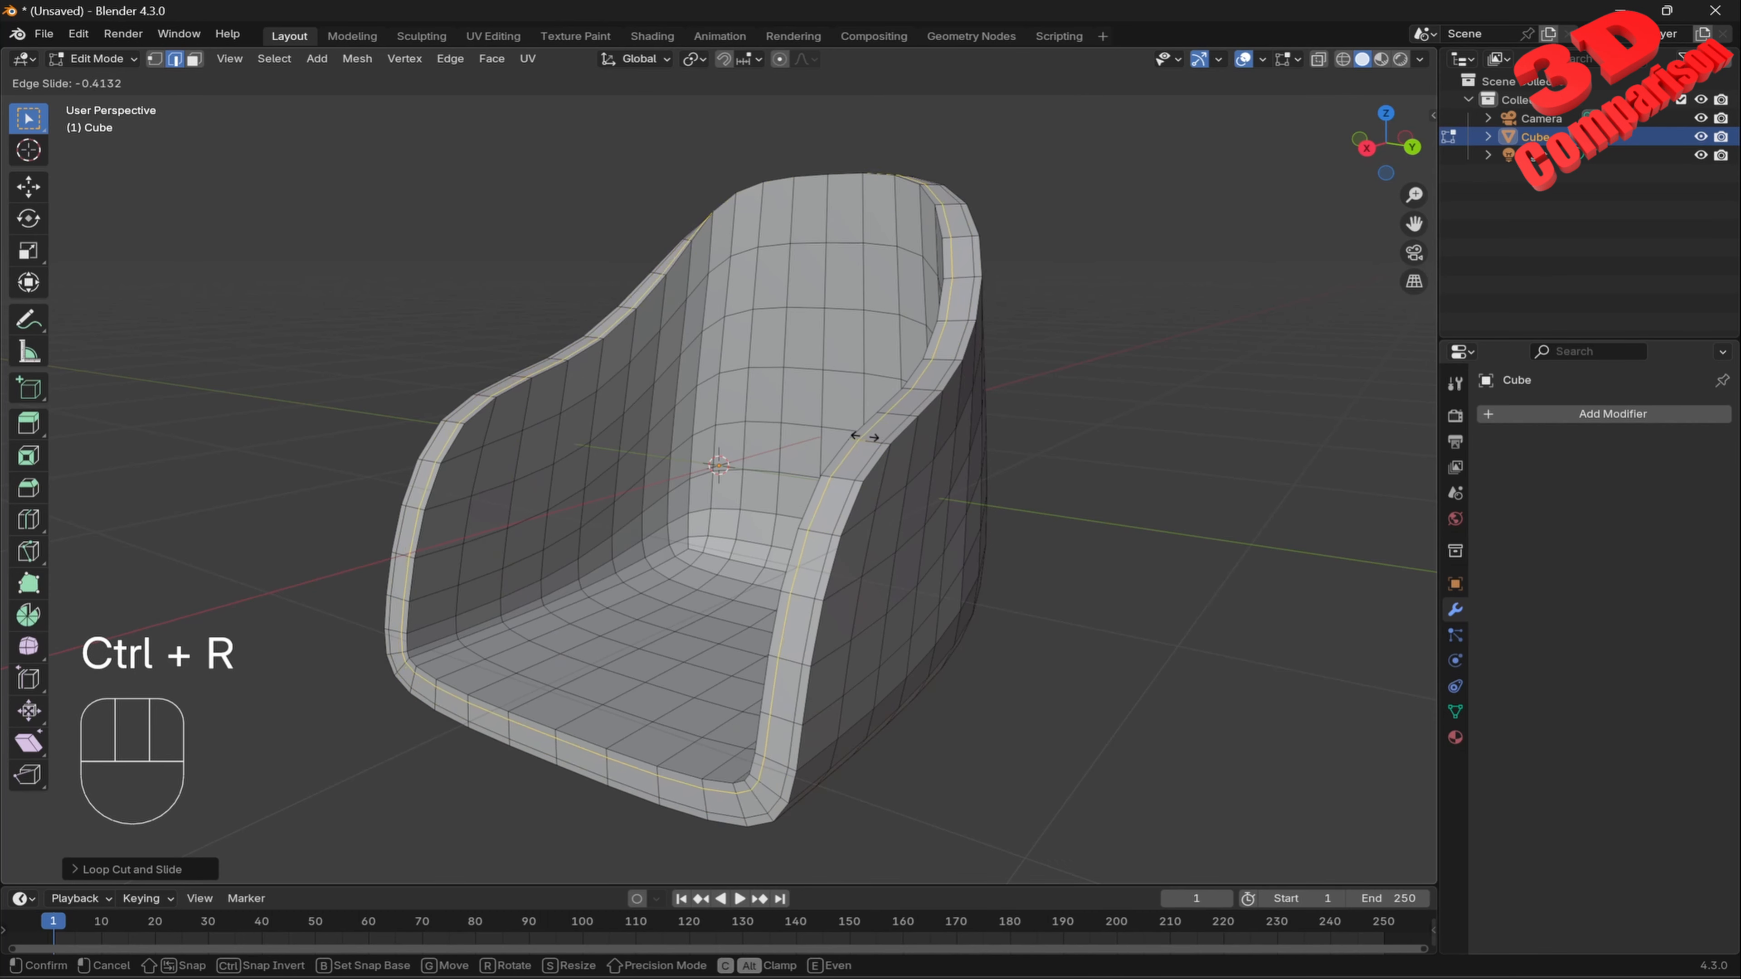
click(865, 437)
key(Tab)
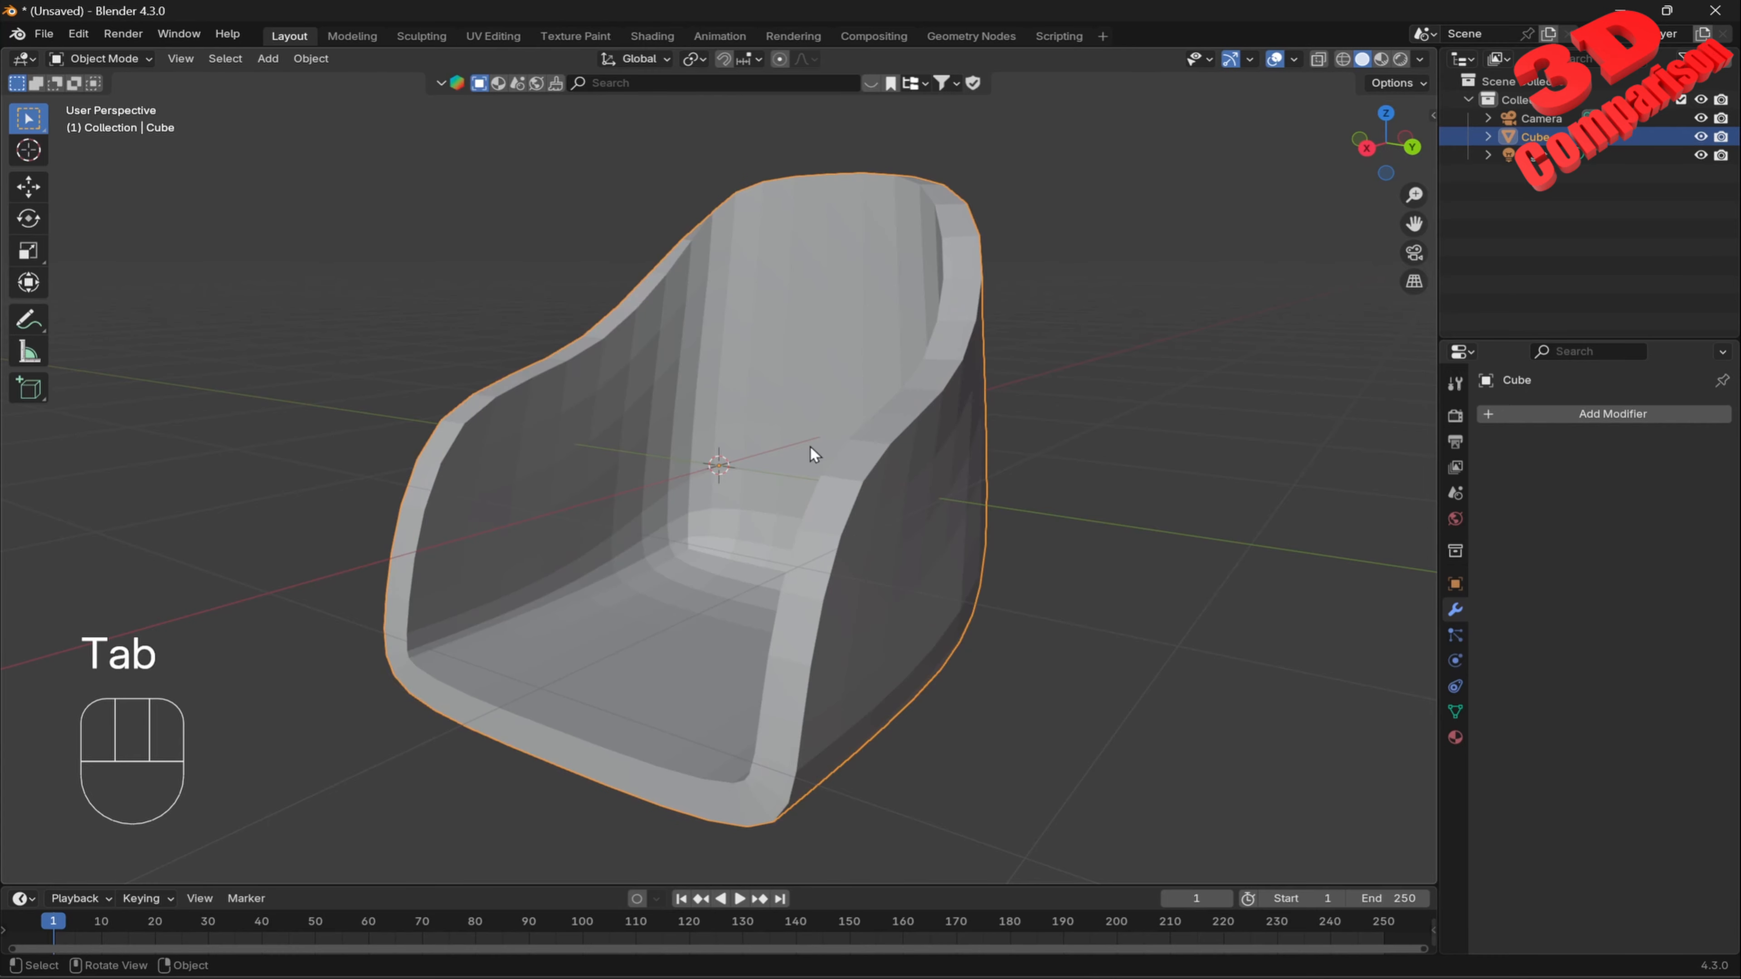
Preview the chair with a level 2 Subdivision Surface, inspect the rim up close, and remove the modifier.
middle_drag(809, 445, 877, 456)
key(Tab)
key(Tab)
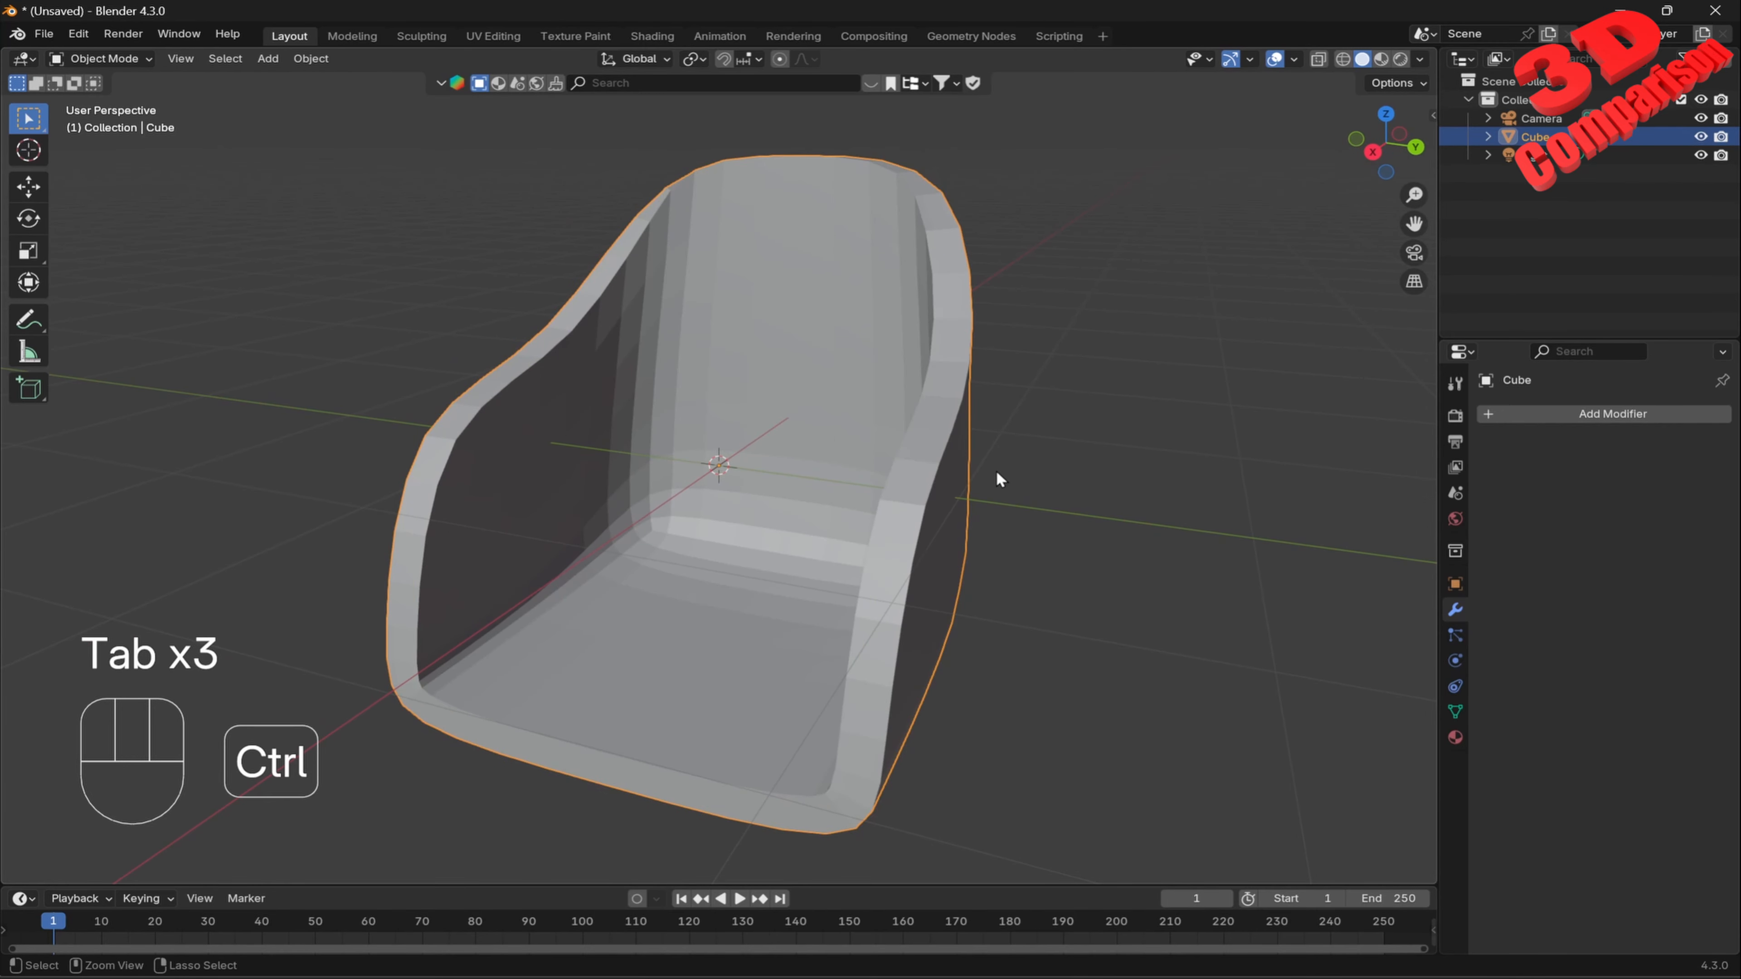
key(ctrl+2)
middle_drag(889, 522, 889, 399)
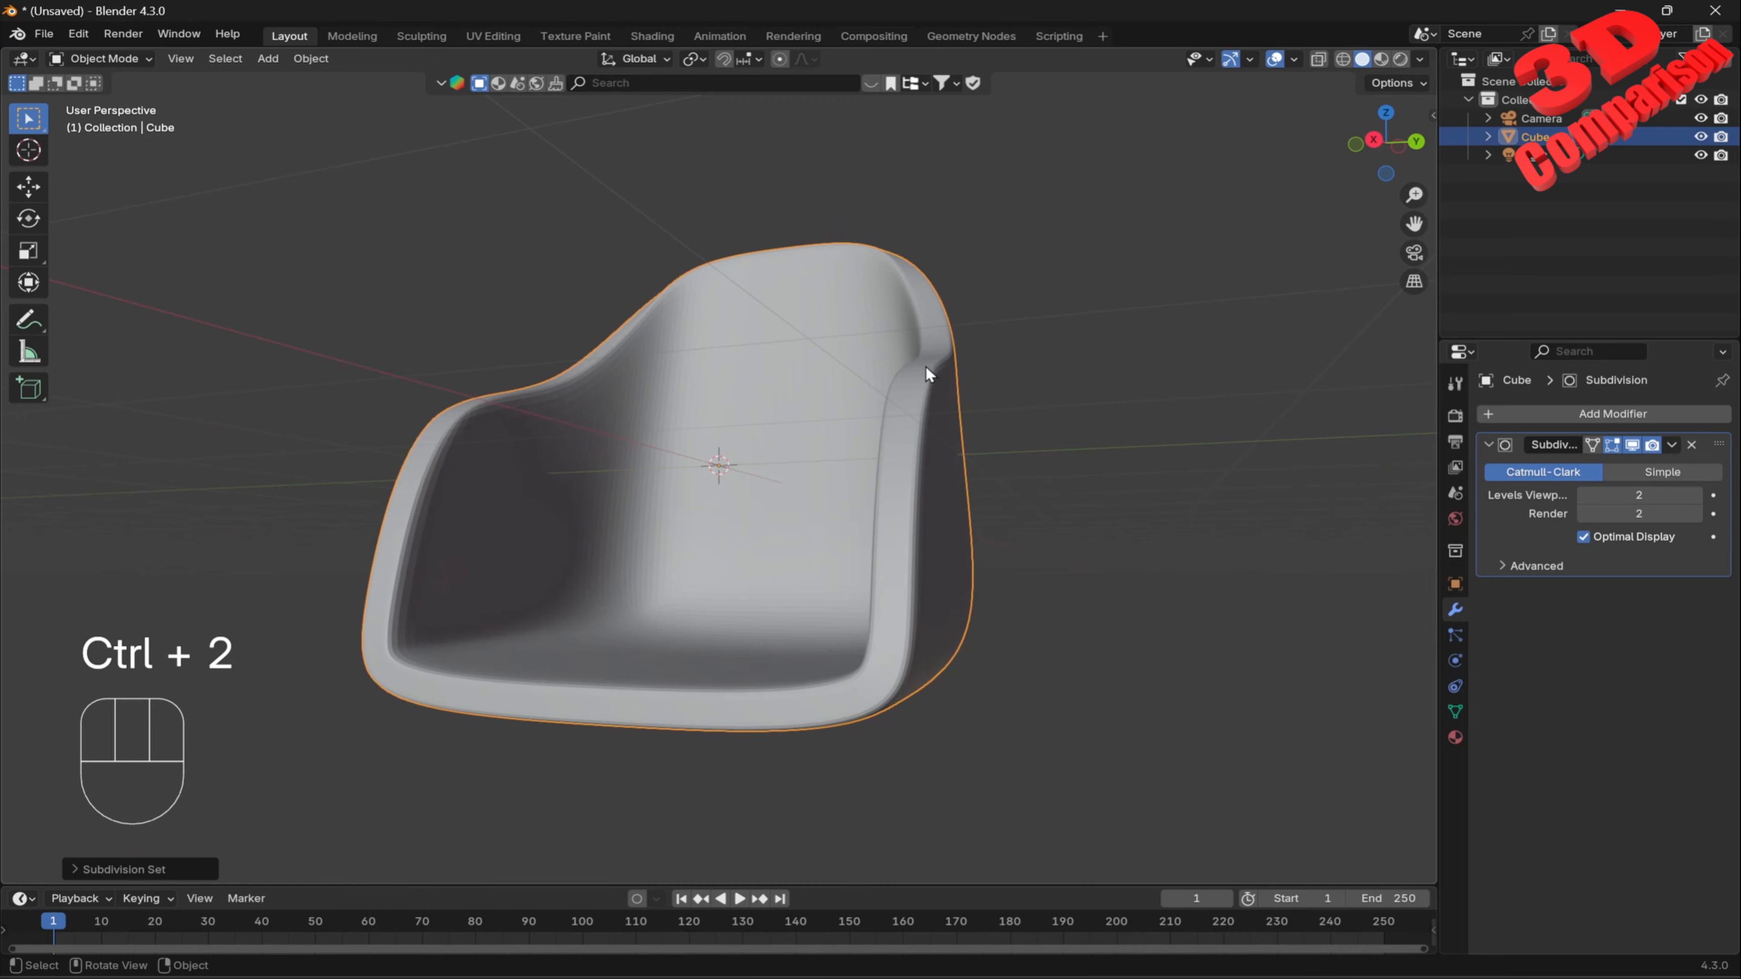
scroll(902, 371, up, 5)
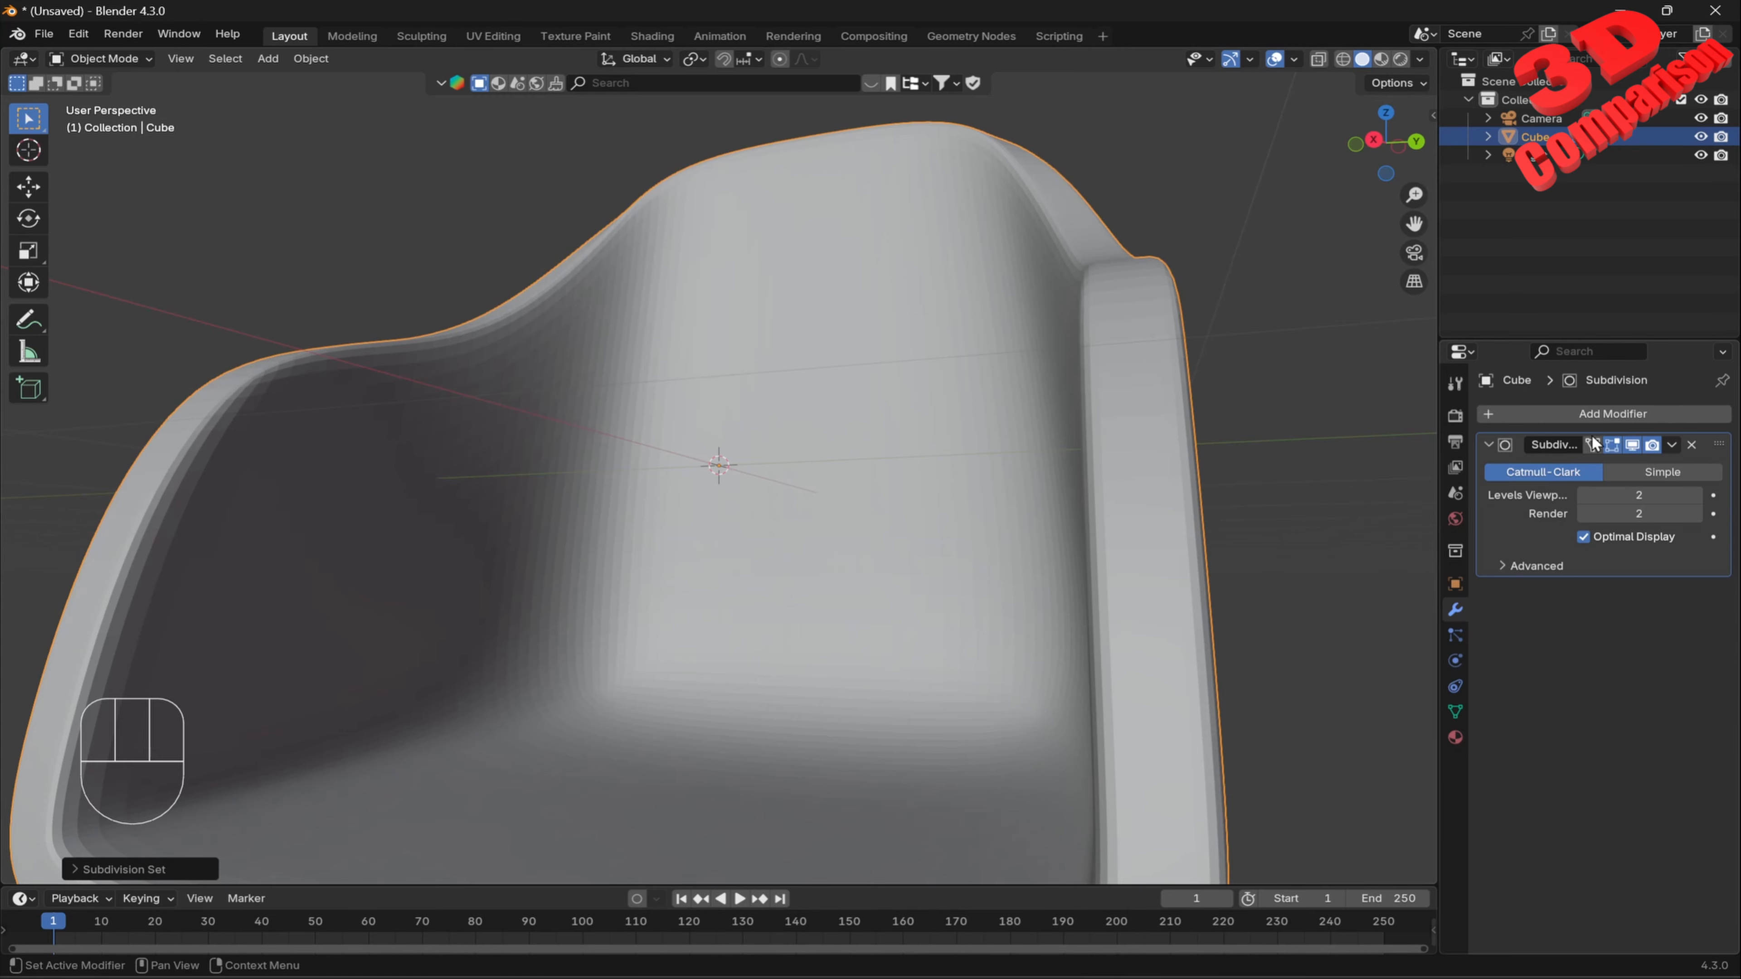
click(1430, 421)
click(1691, 446)
In Edit Mode, clear the selection and select the second and fourth horizontal edge rows below the top of the inner backrest.
scroll(1084, 379, down, 5)
middle_drag(1085, 379, 968, 505)
key(Tab)
middle_drag(911, 532, 983, 486)
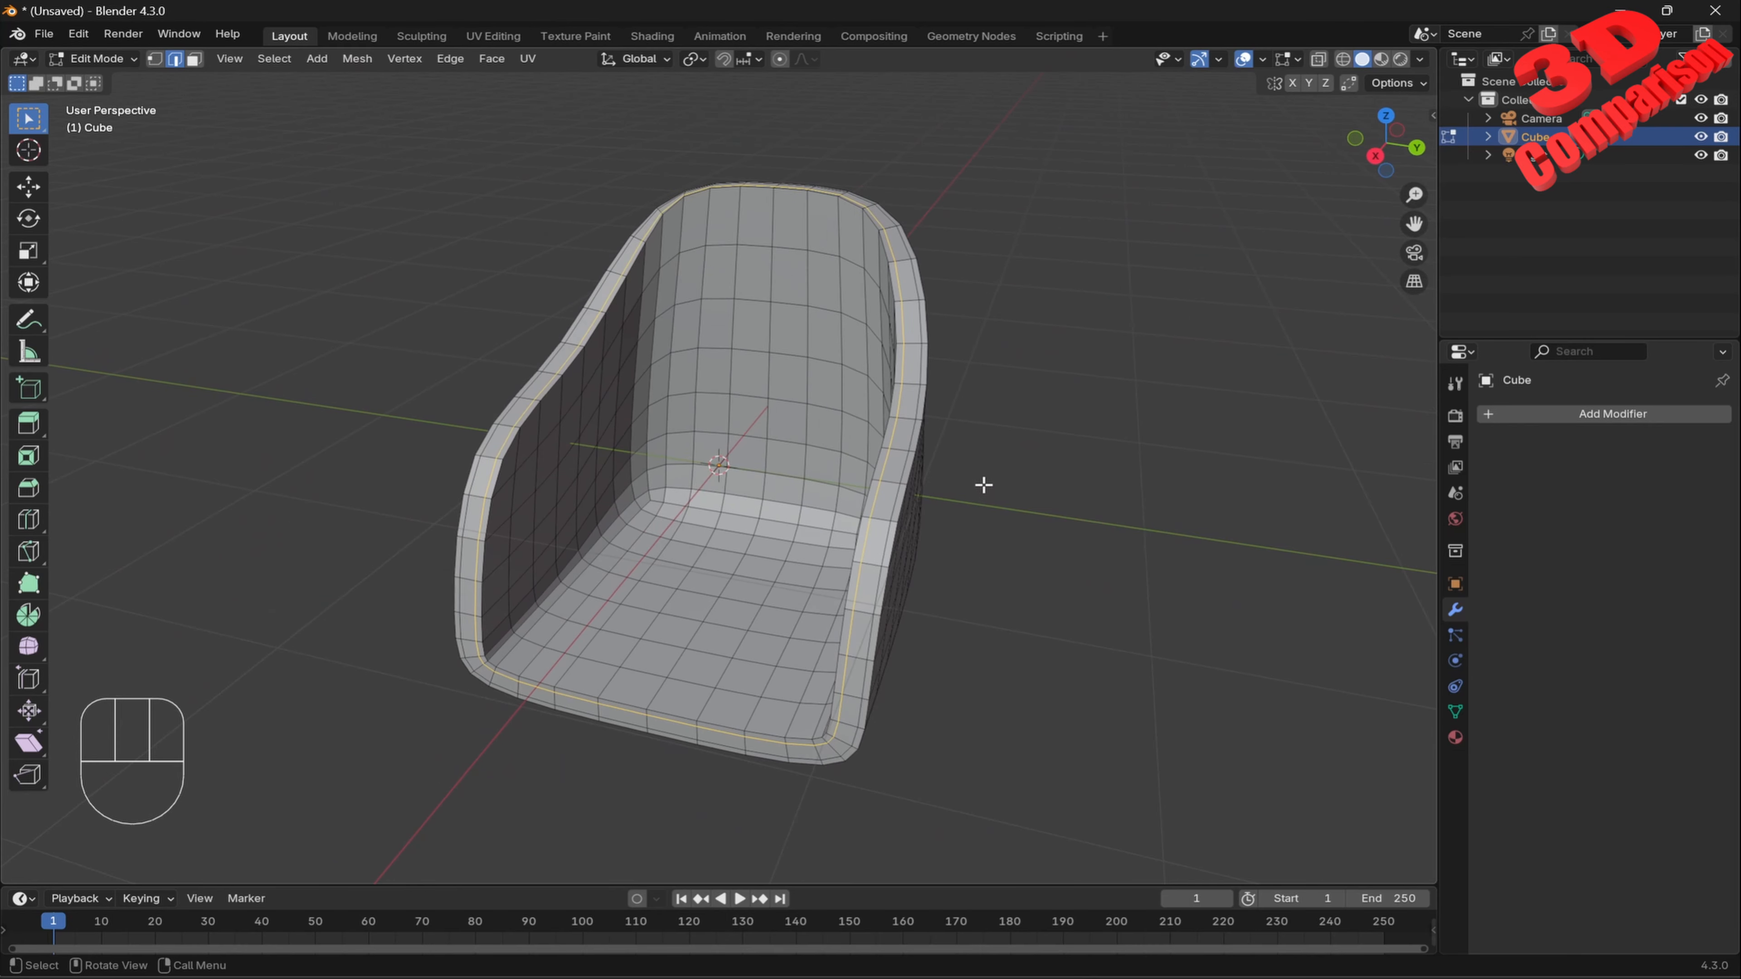
click(1062, 444)
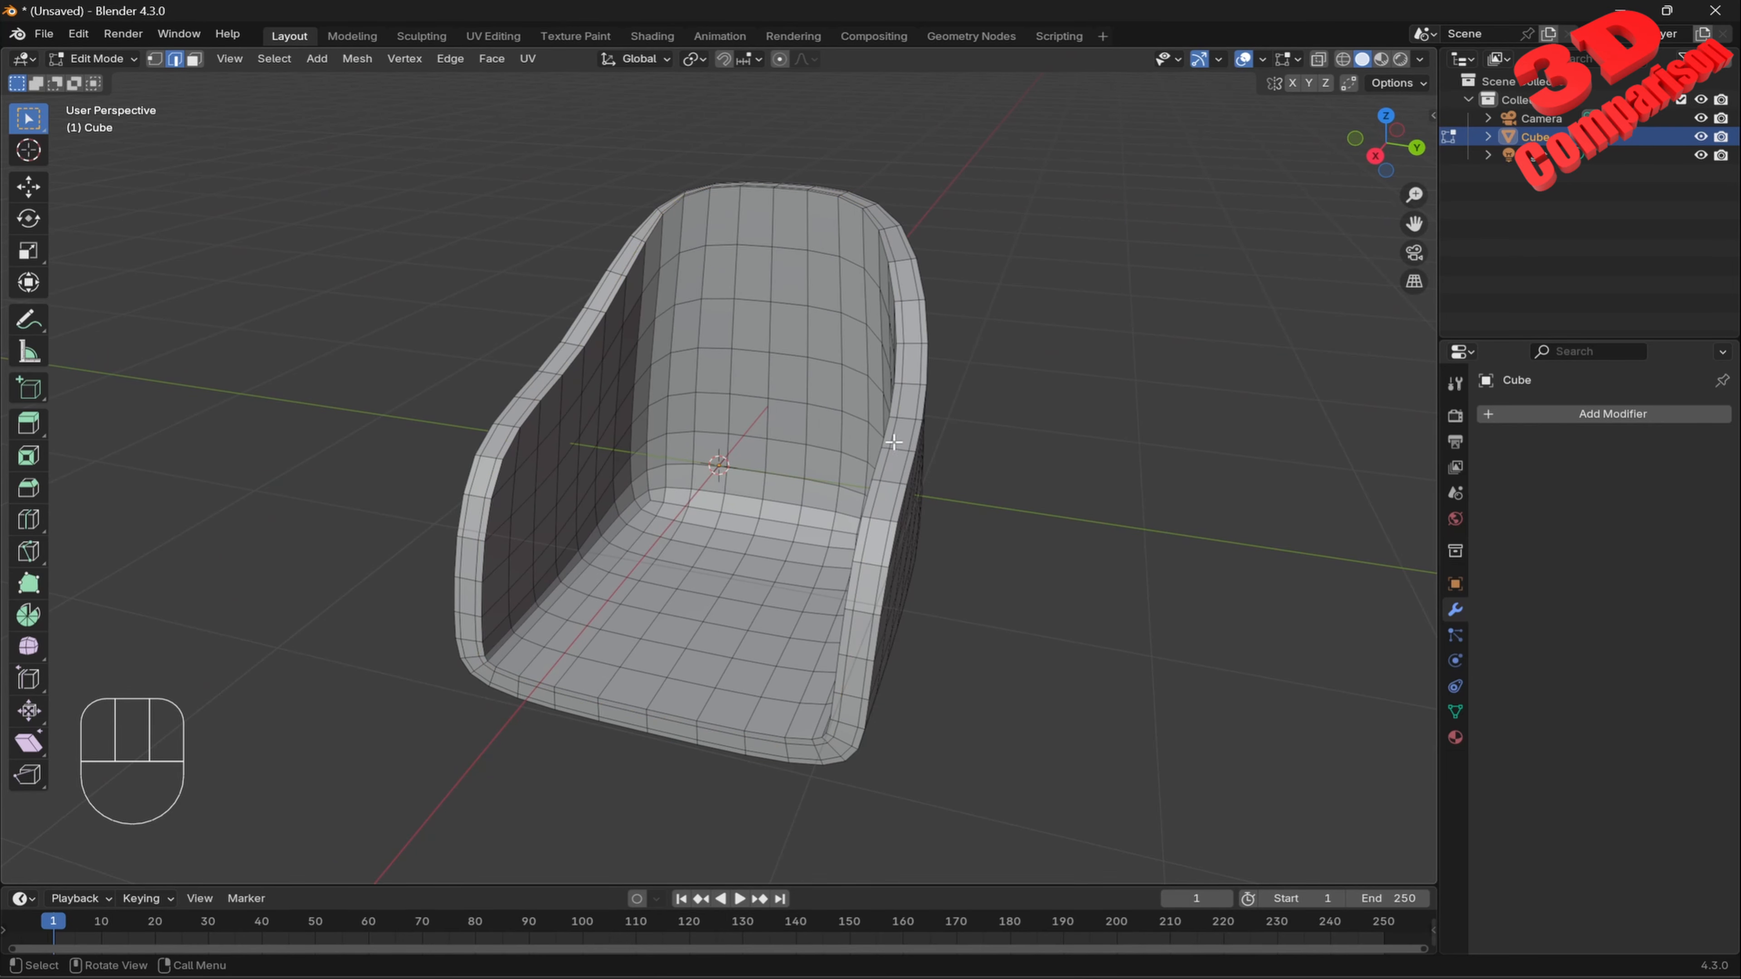
middle_drag(893, 443, 933, 402)
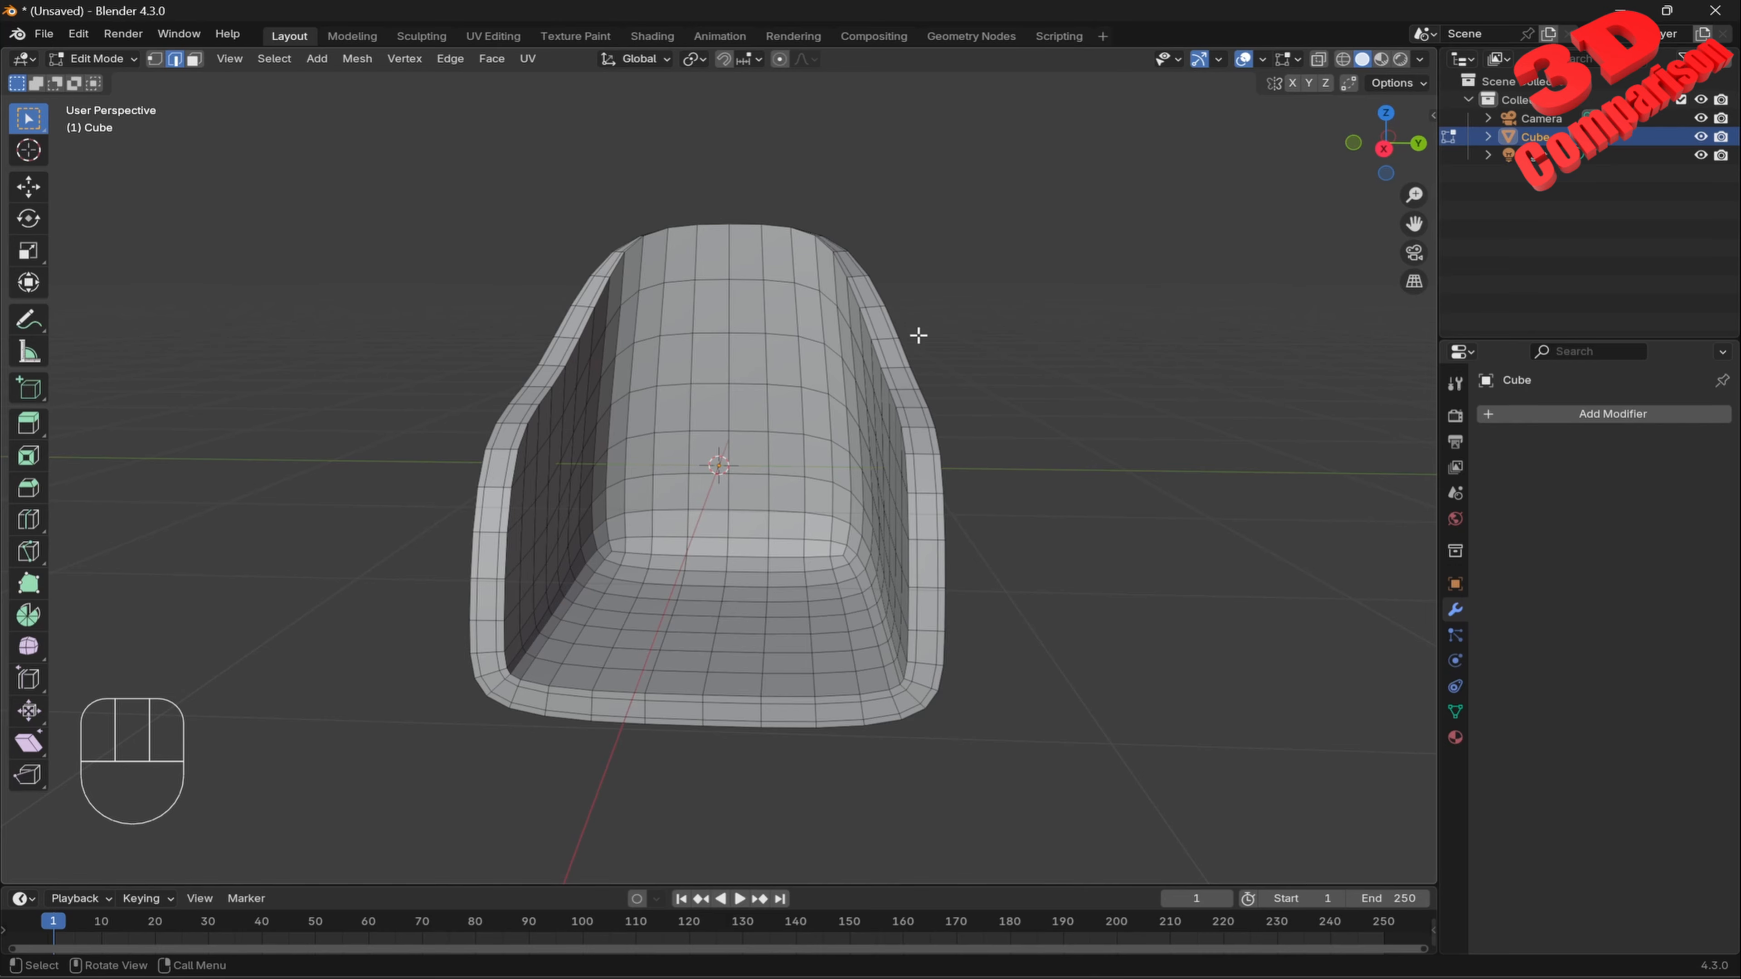
middle_drag(800, 365, 791, 406)
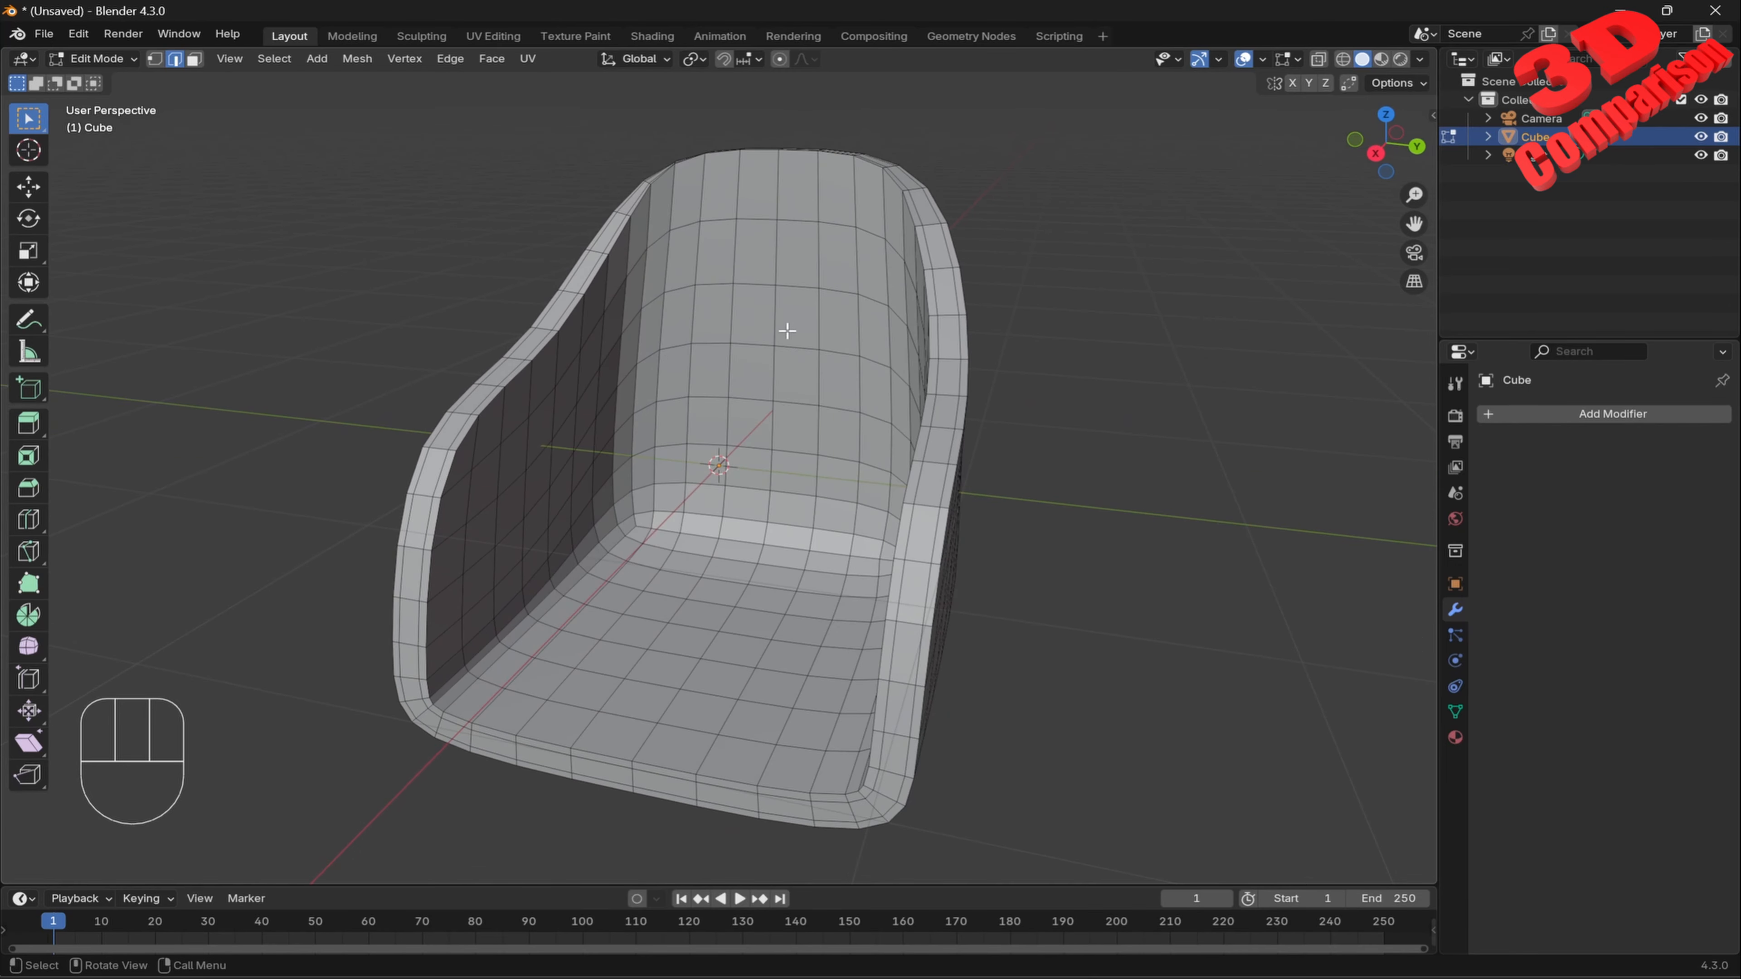
middle_drag(745, 353, 816, 379)
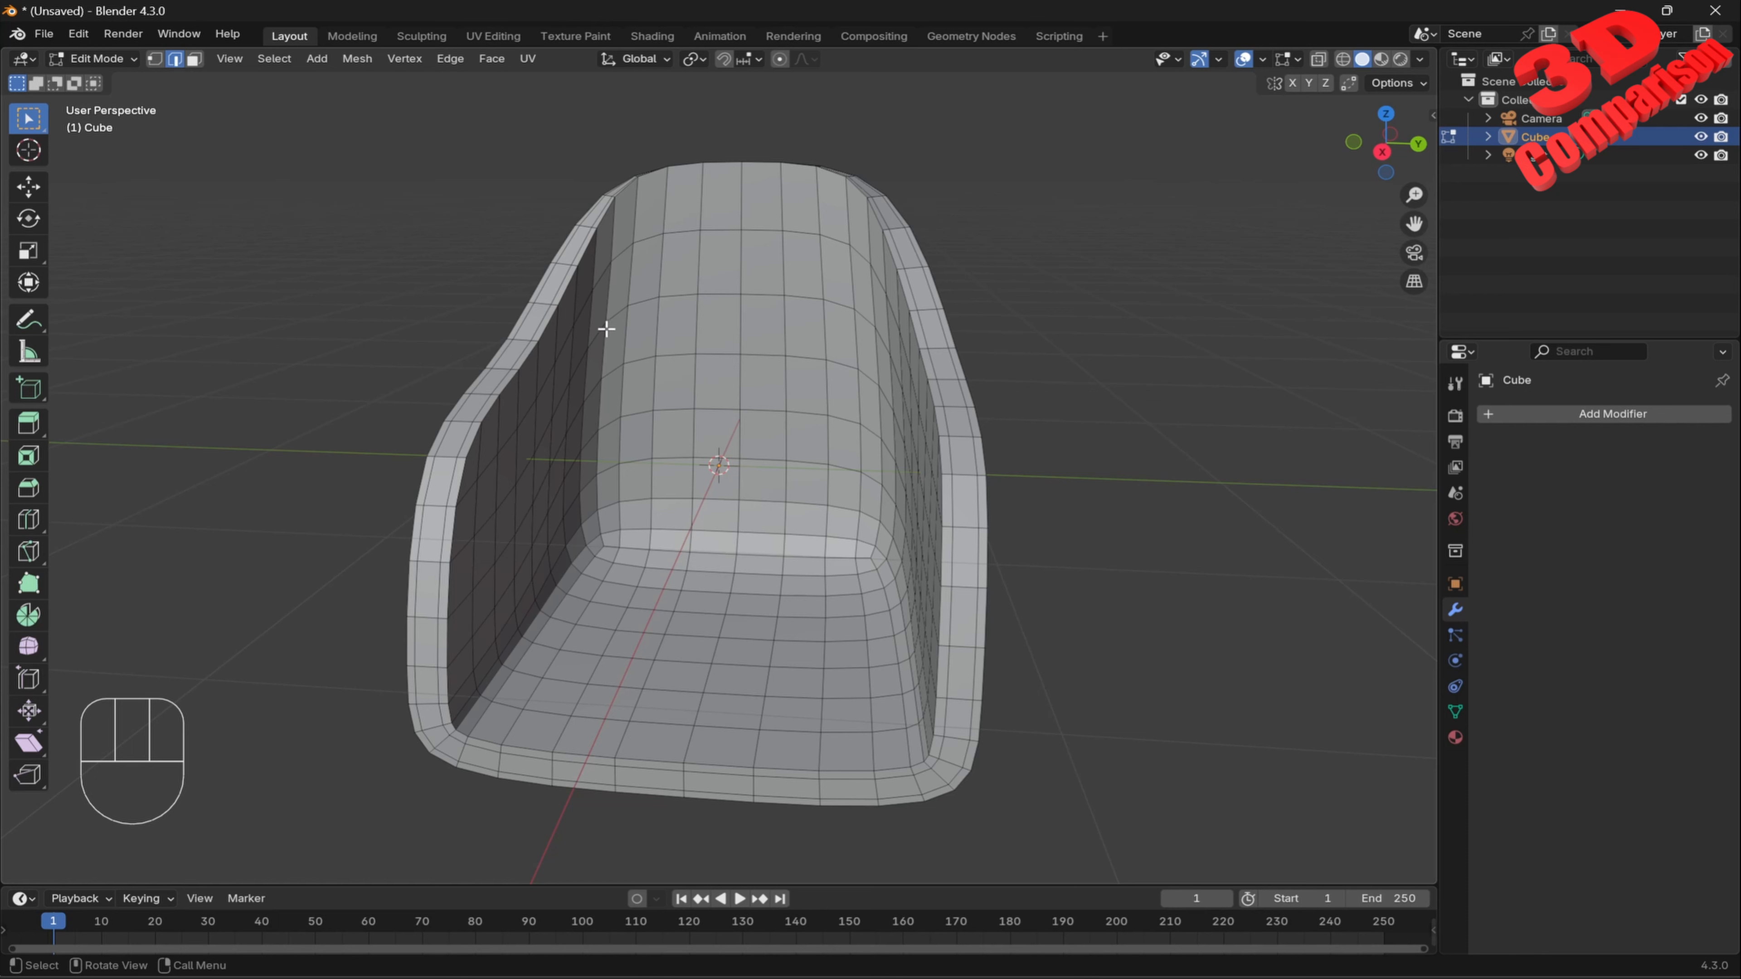
click(645, 298)
ctrl+click(862, 318)
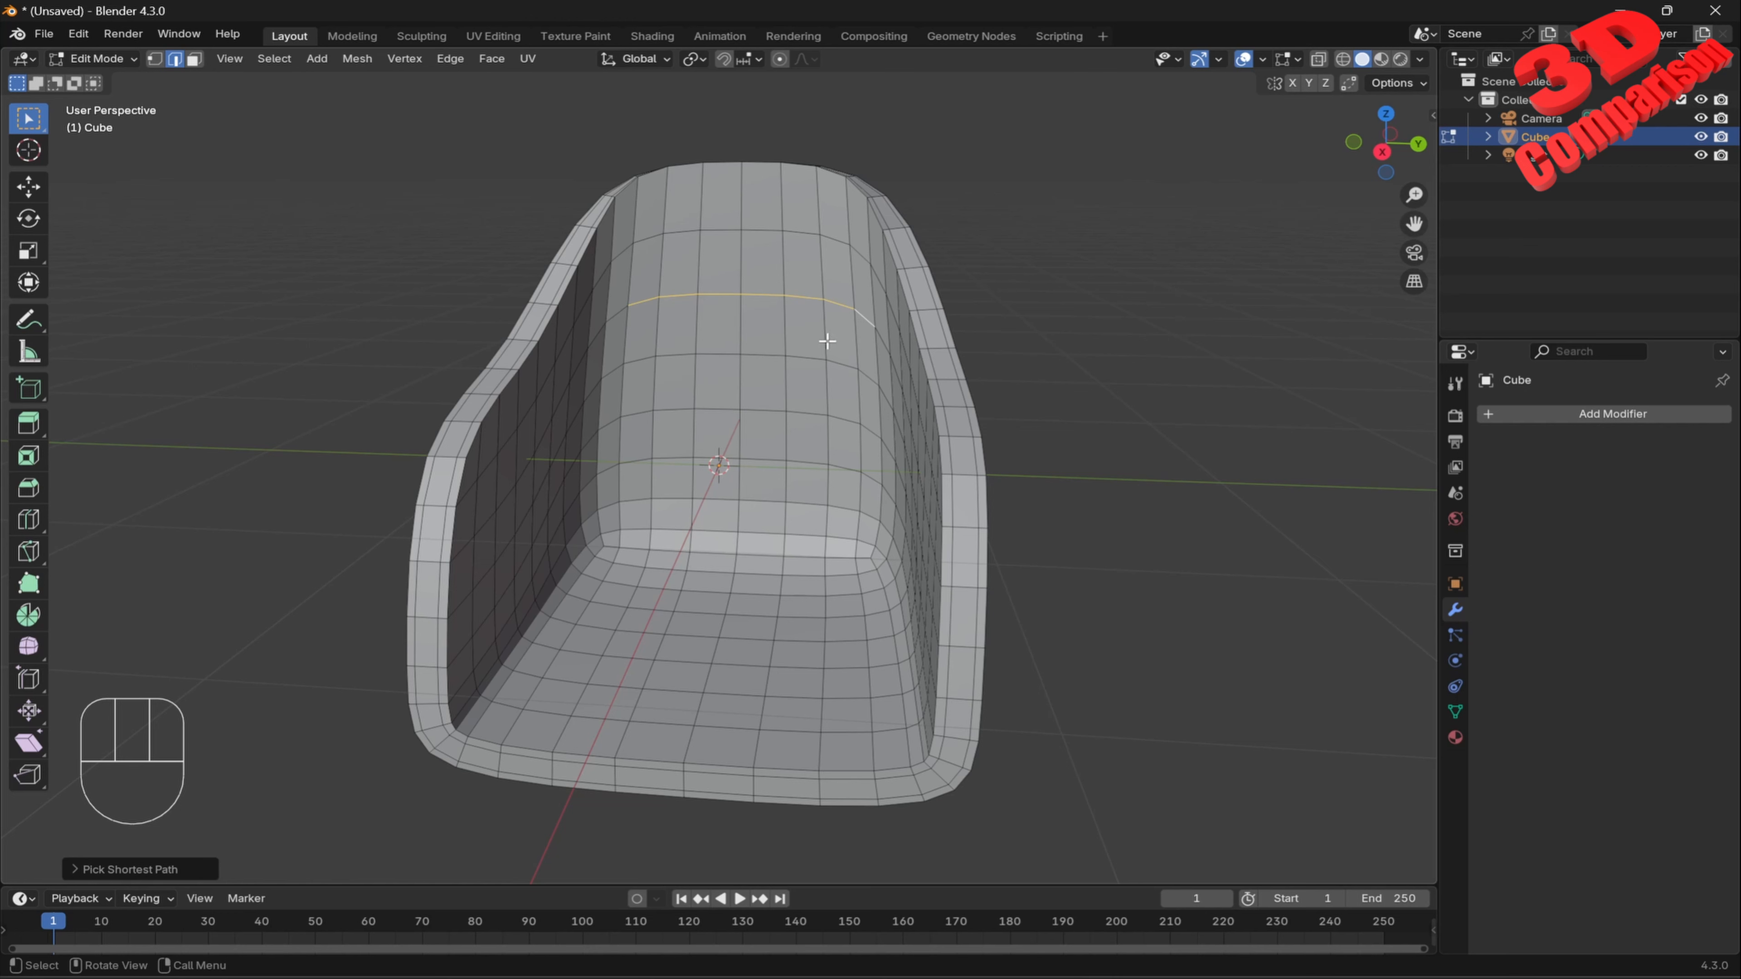
shift+click(642, 412)
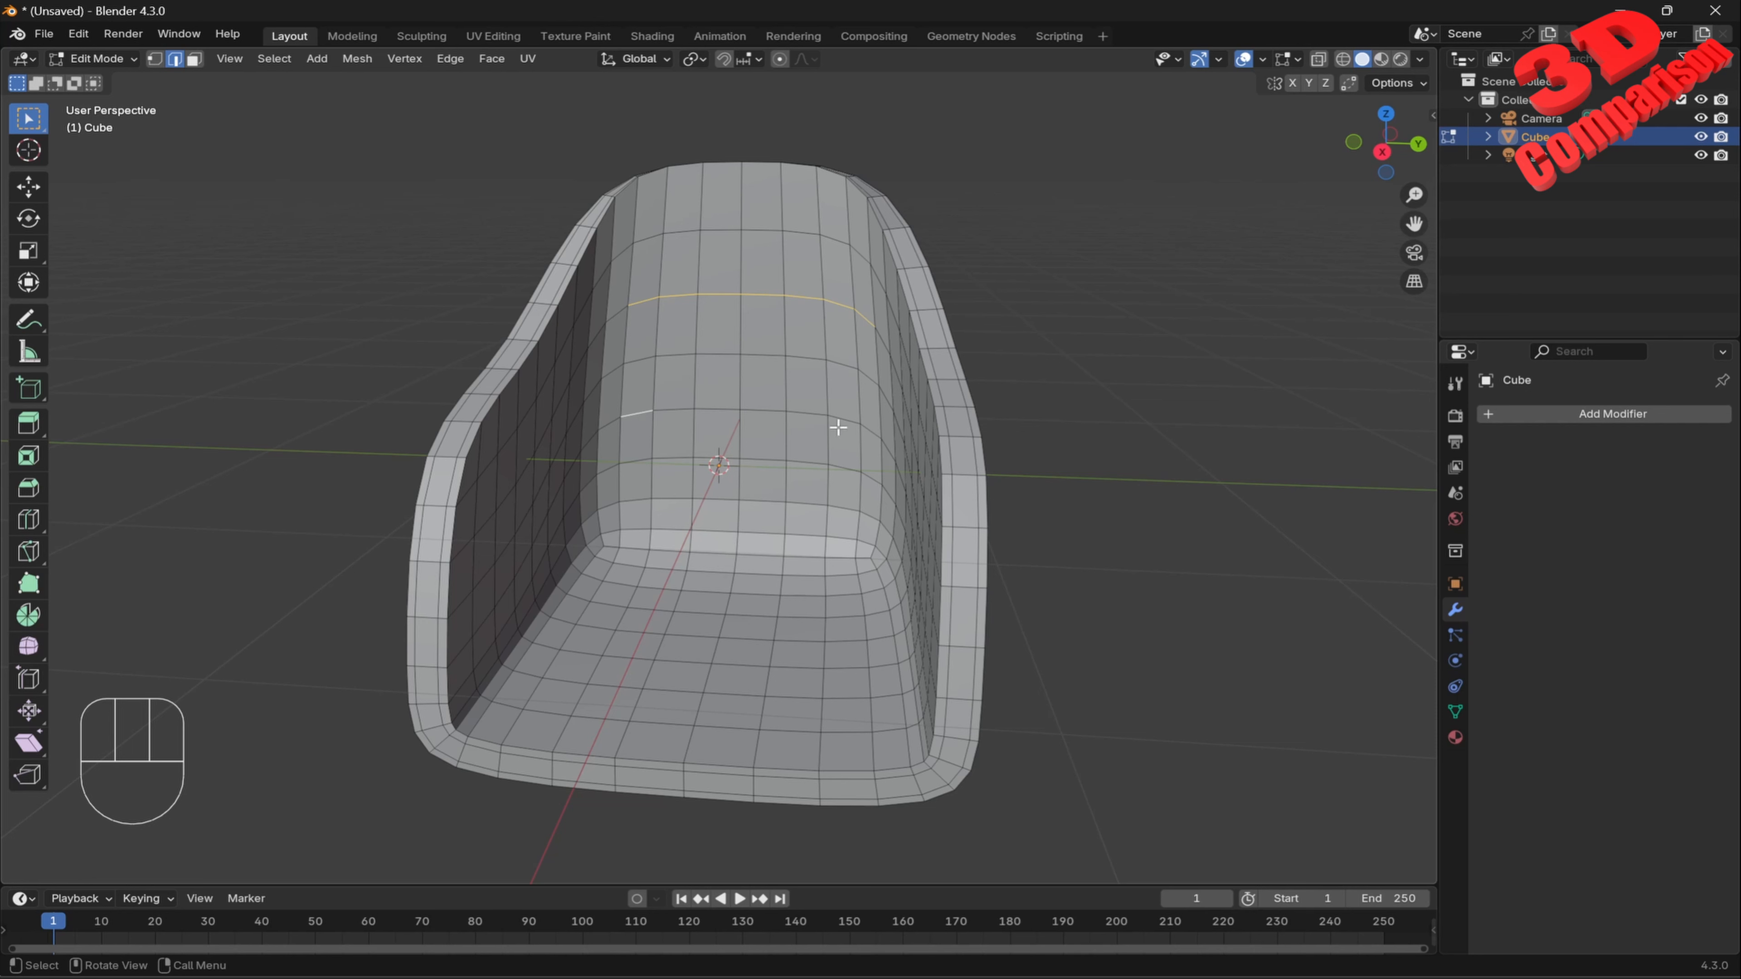
ctrl+click(871, 432)
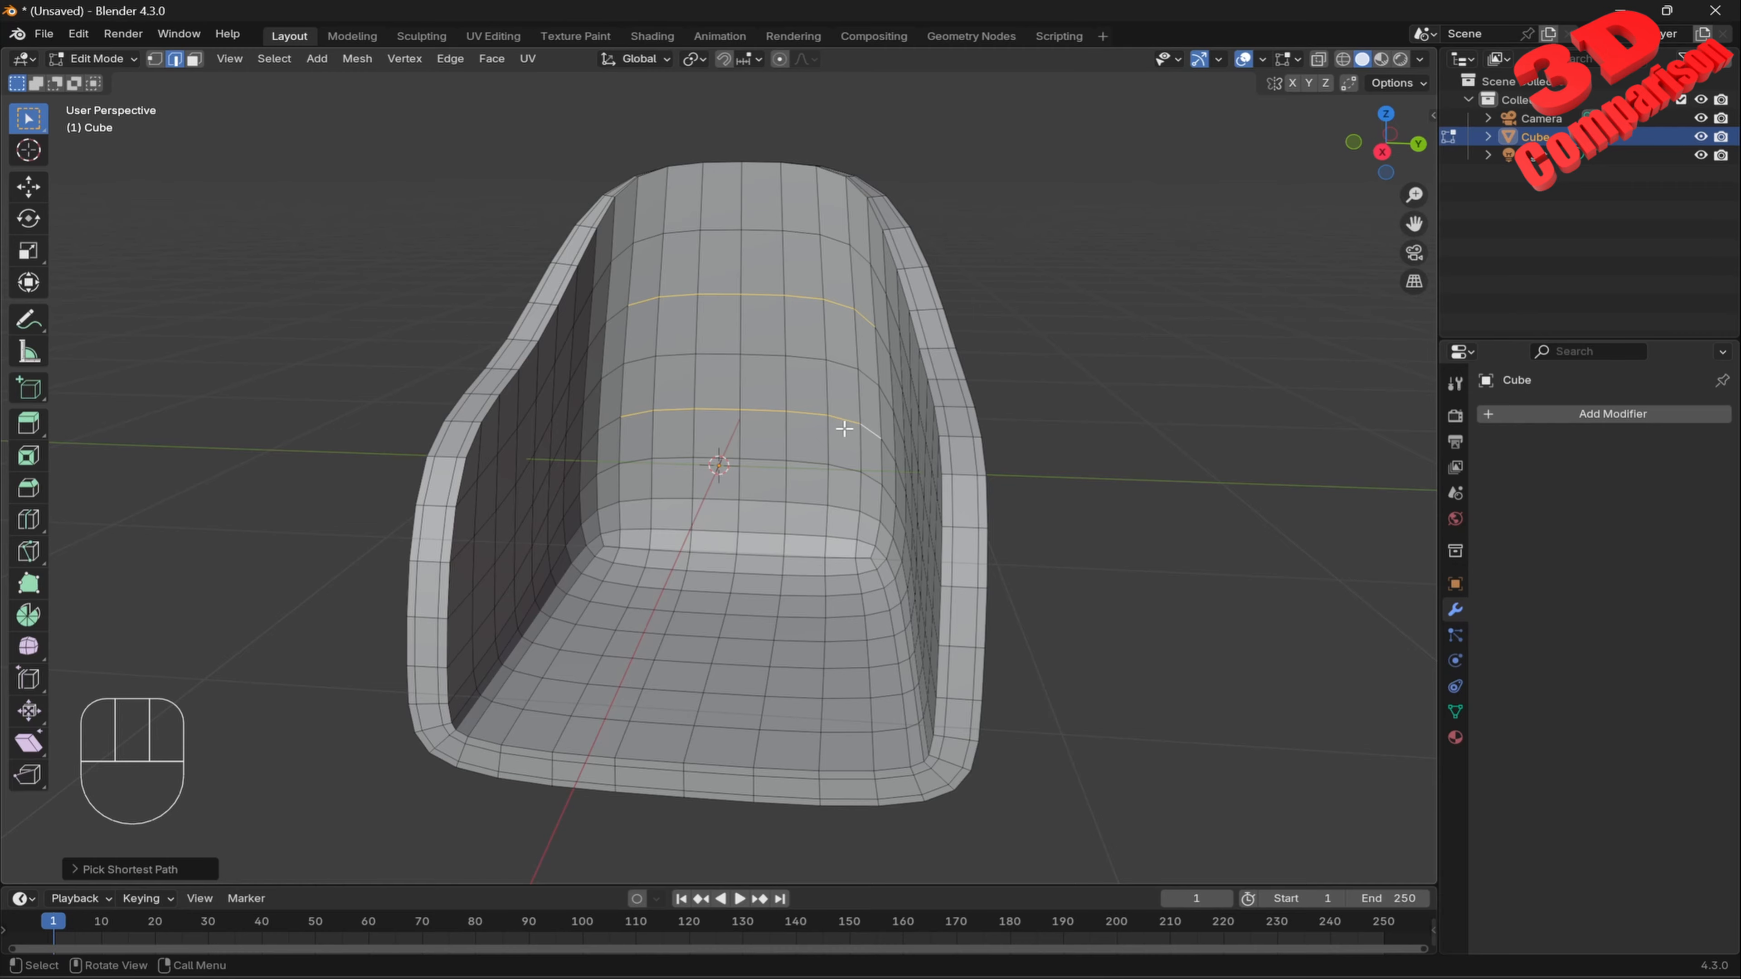
Add two crosswise edge rows on the seat to the selection, one at its rear and one near its middle.
middle_drag(786, 491, 718, 549)
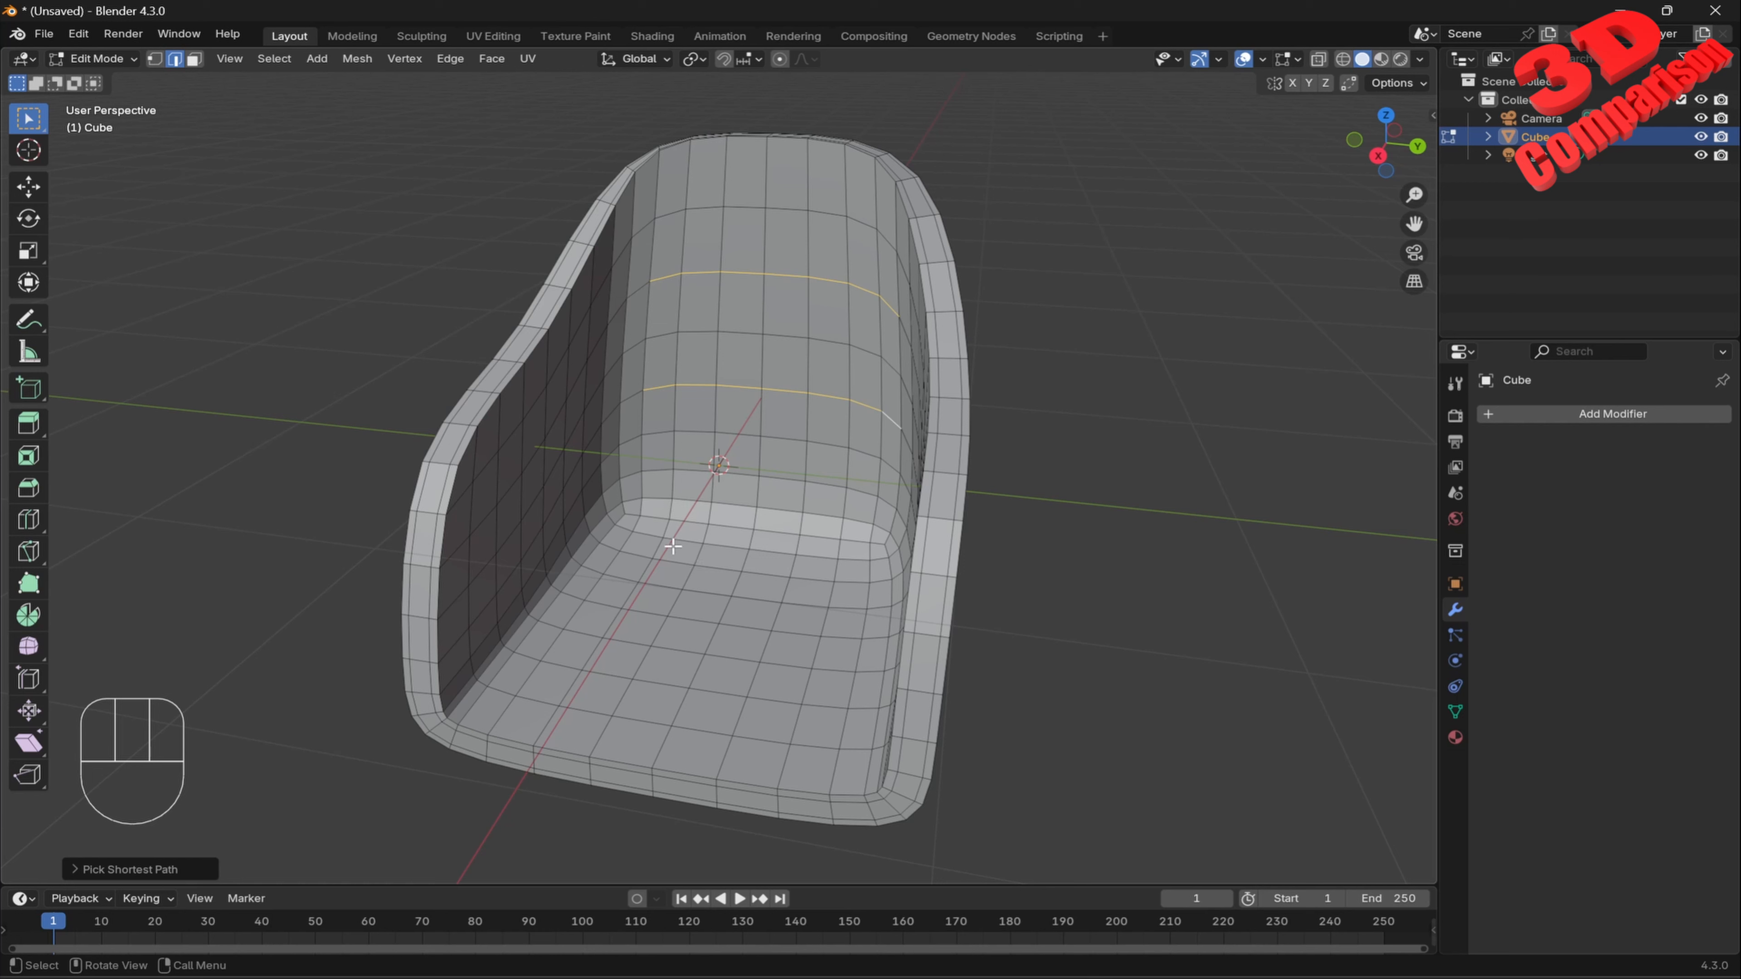
key(shift)
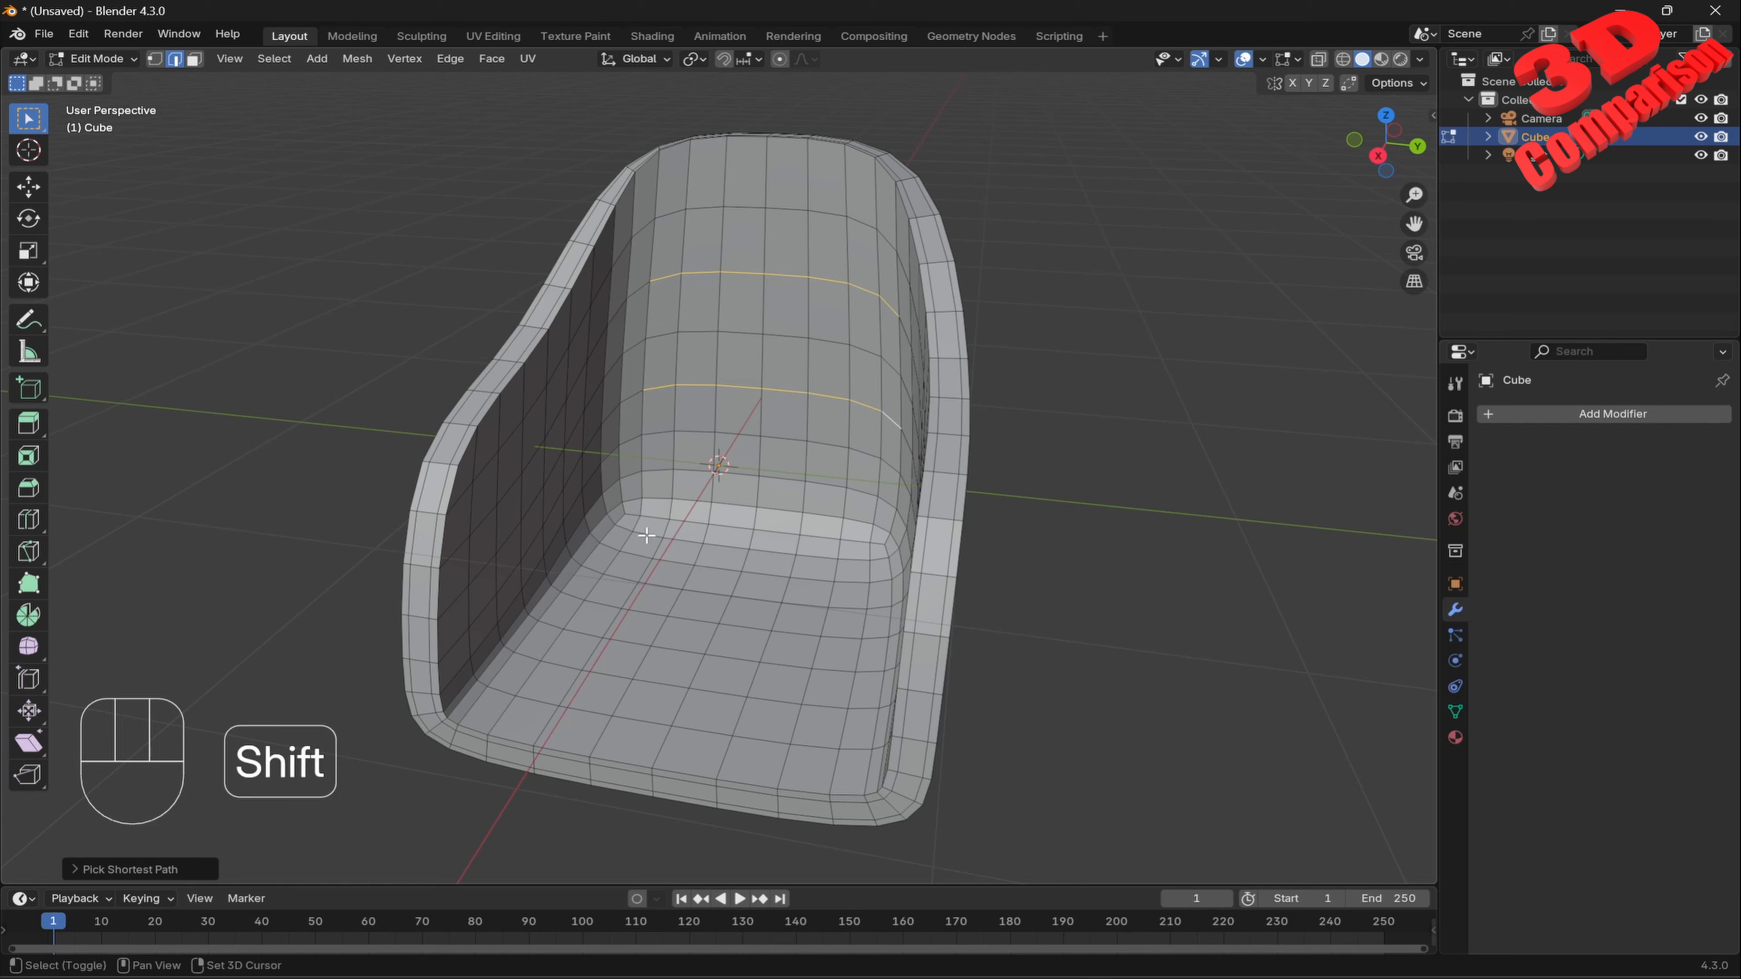
shift+click(646, 535)
ctrl+click(859, 560)
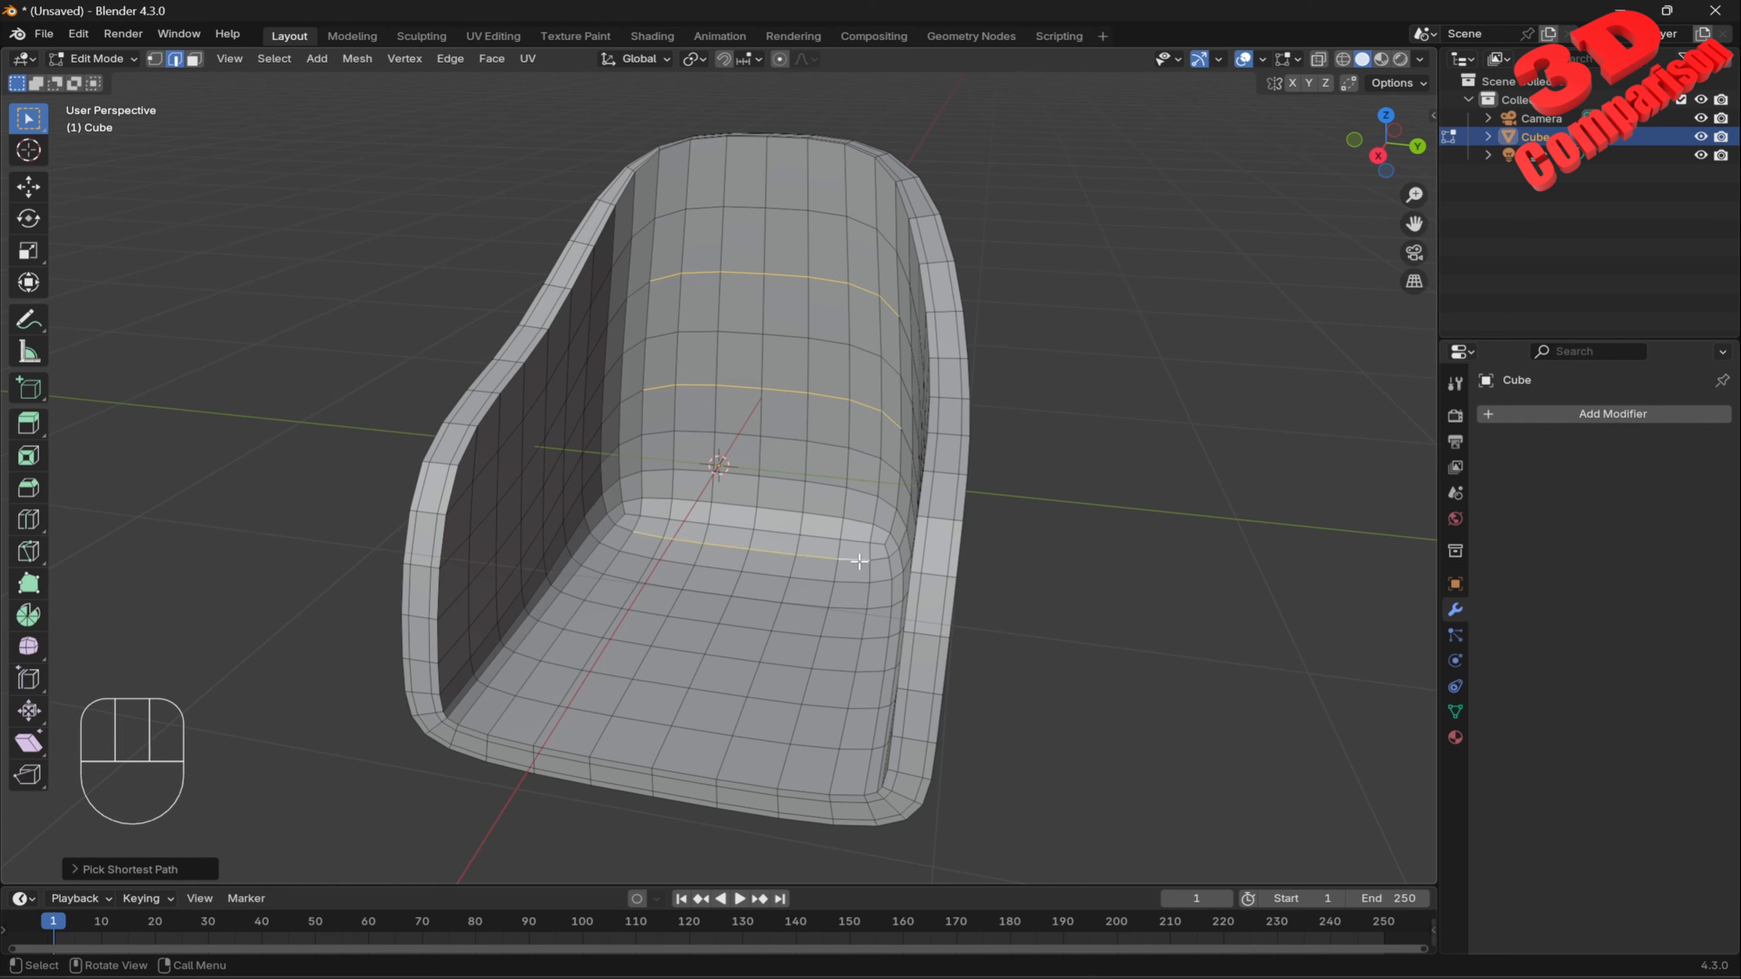
key(shift)
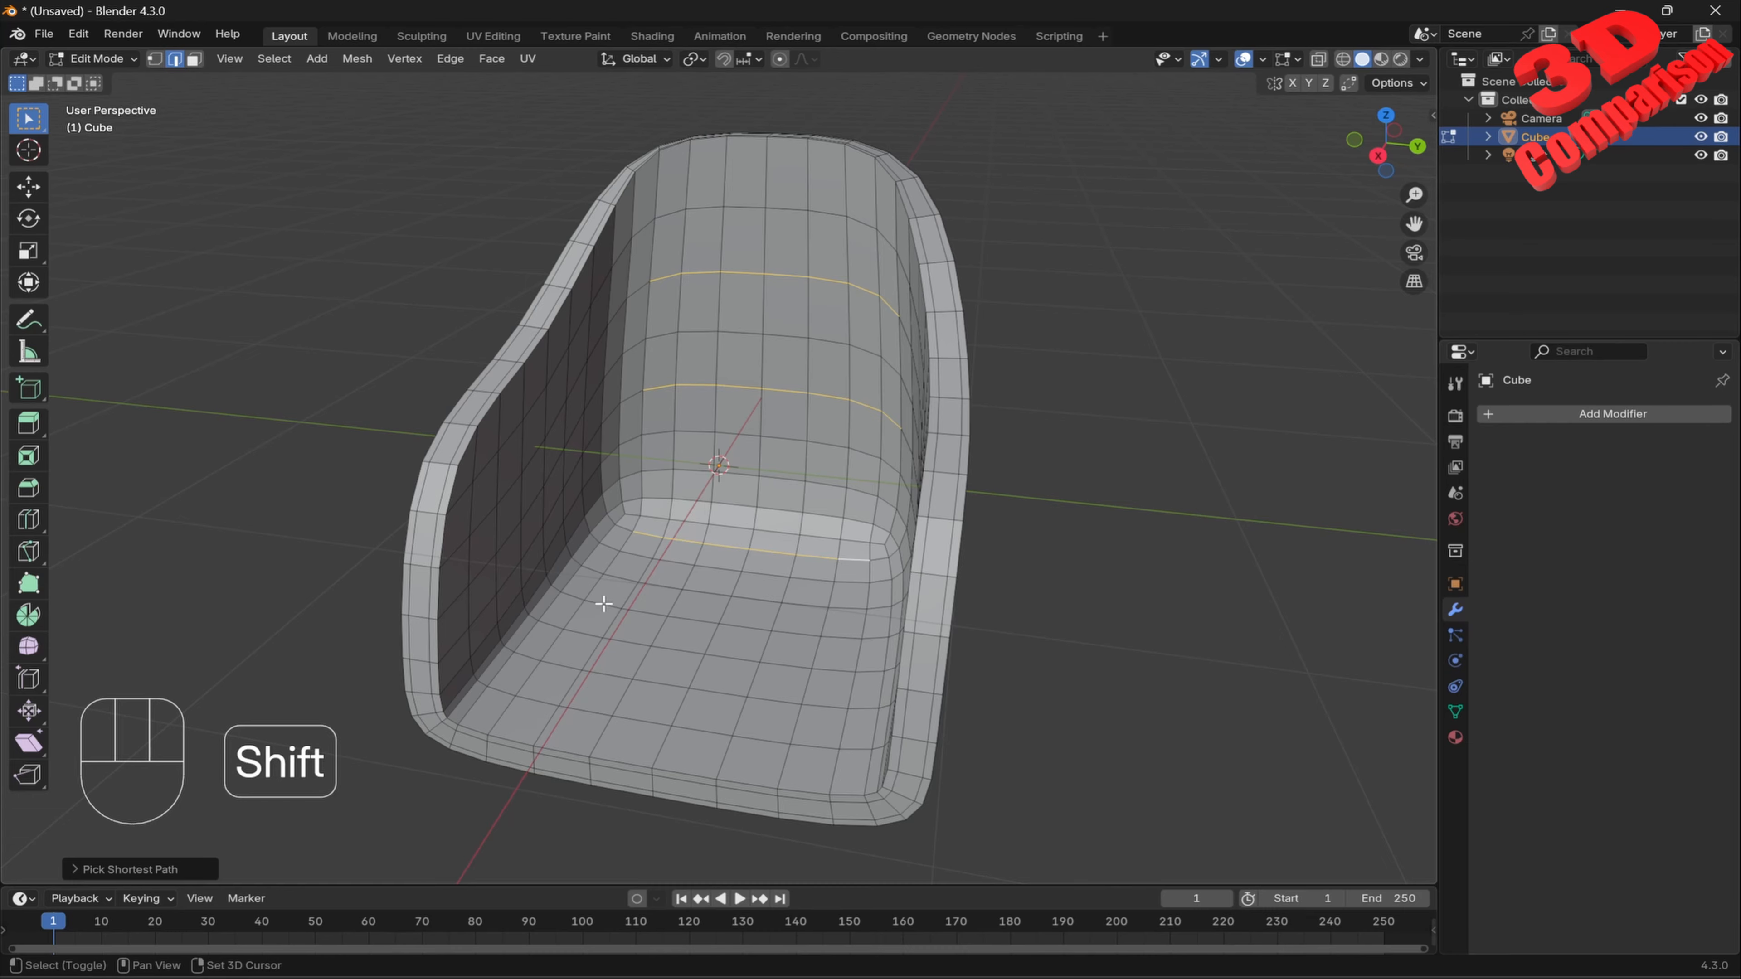
shift+click(606, 606)
ctrl+click(853, 637)
middle_drag(853, 636, 811, 611)
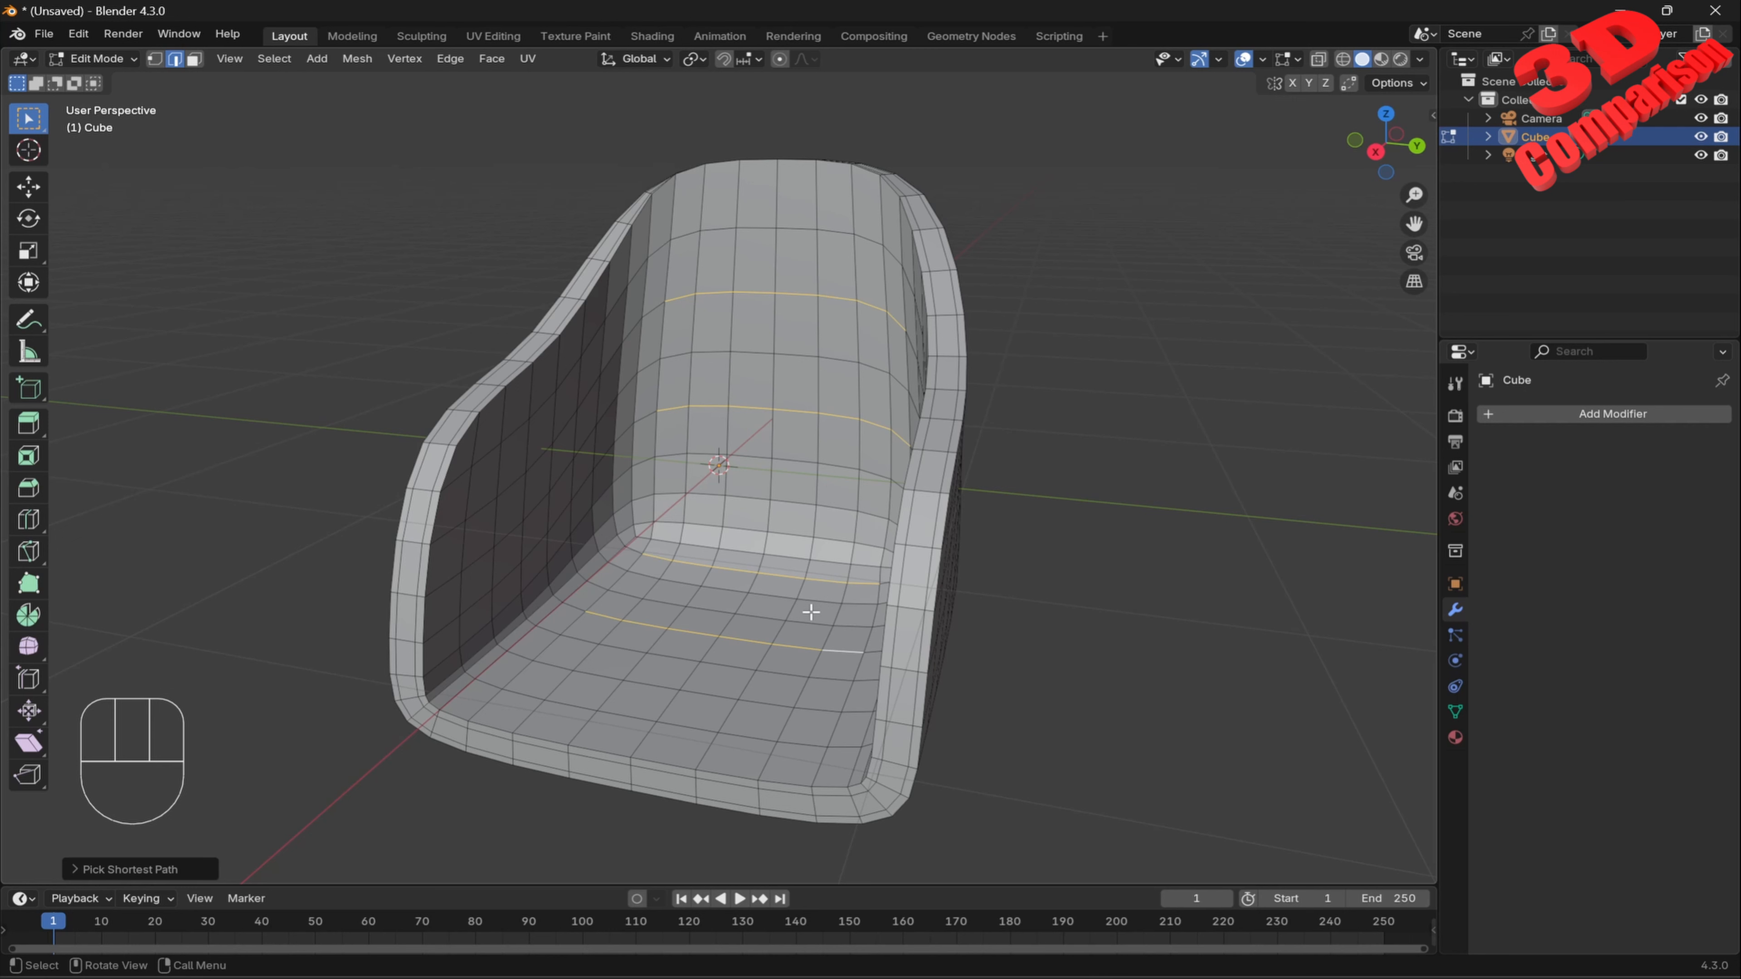
Bevel the four selected edge rows with an offset of 0.07 m.
key(ctrl+b)
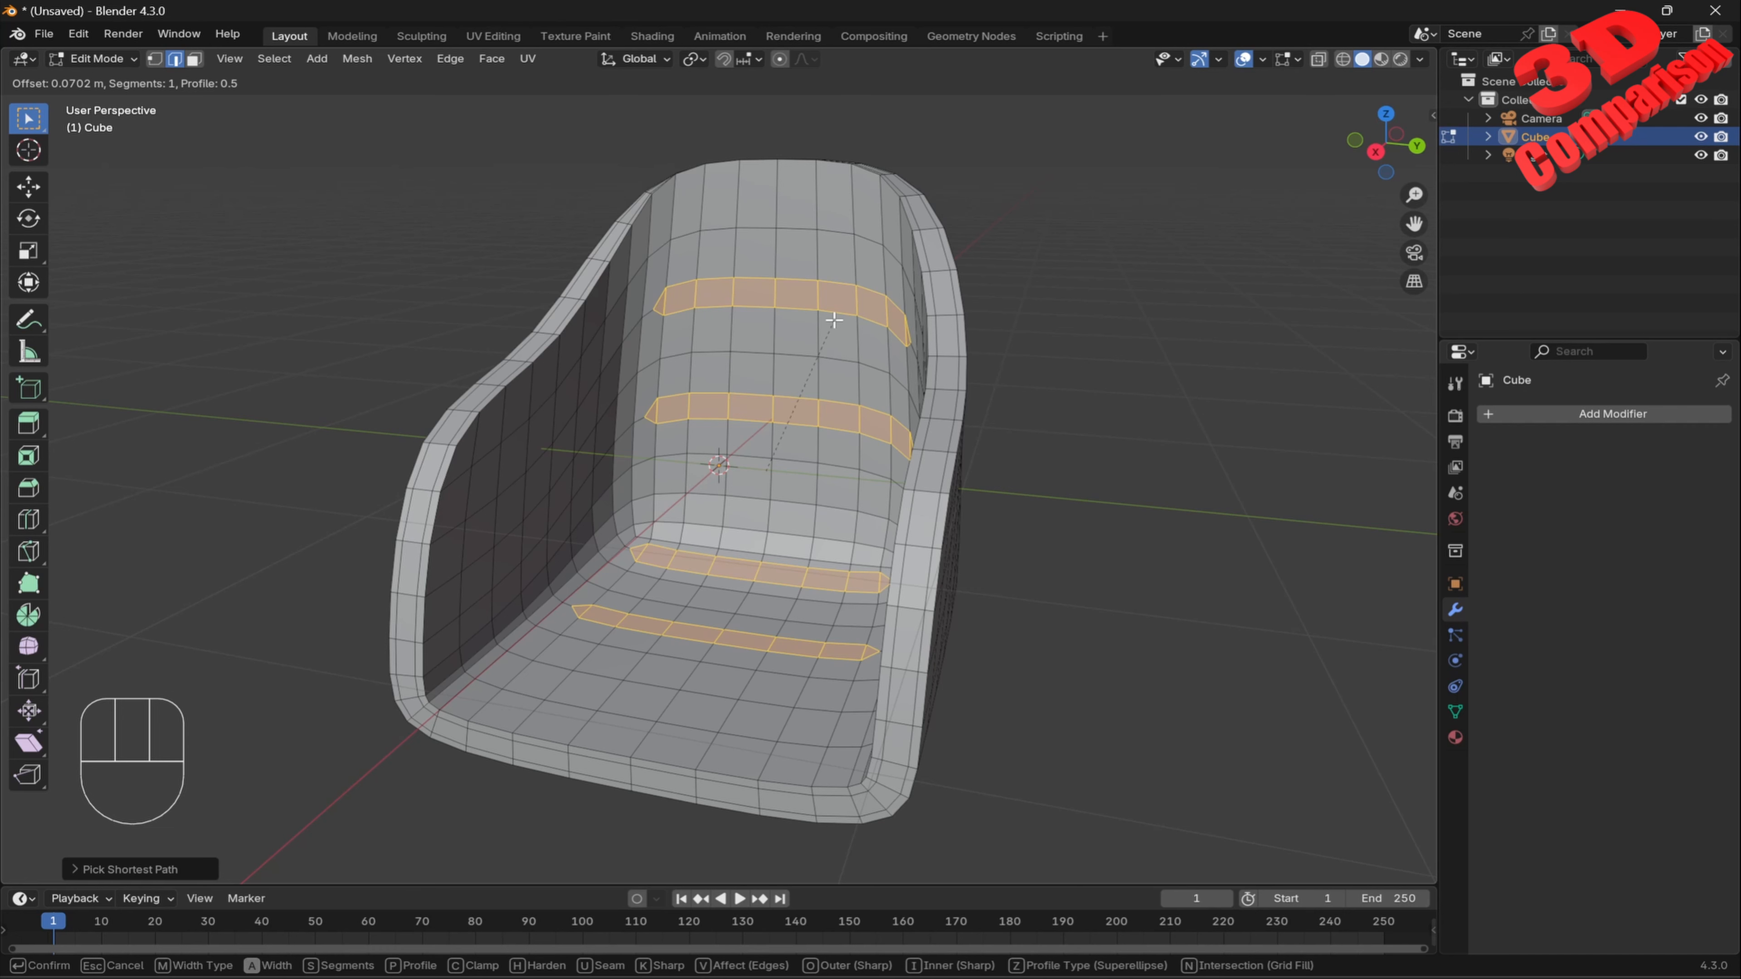
key(KP_0)
key(KP_Decimal)
key(KP_0)
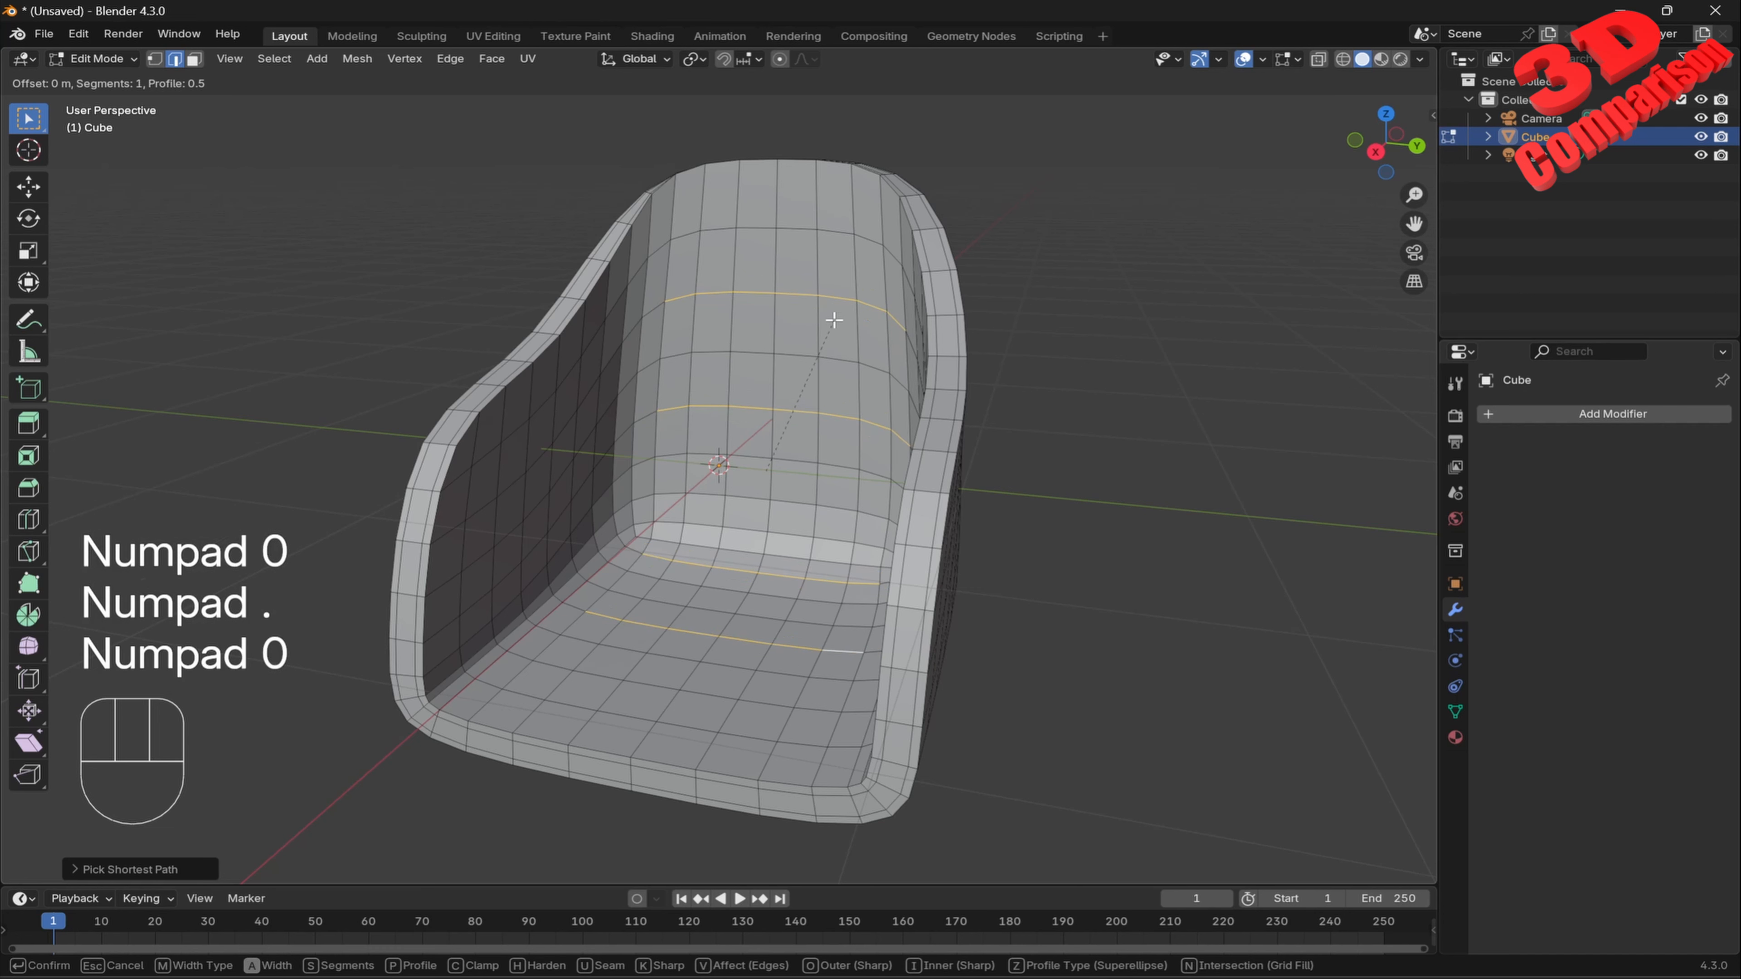
key(KP_7)
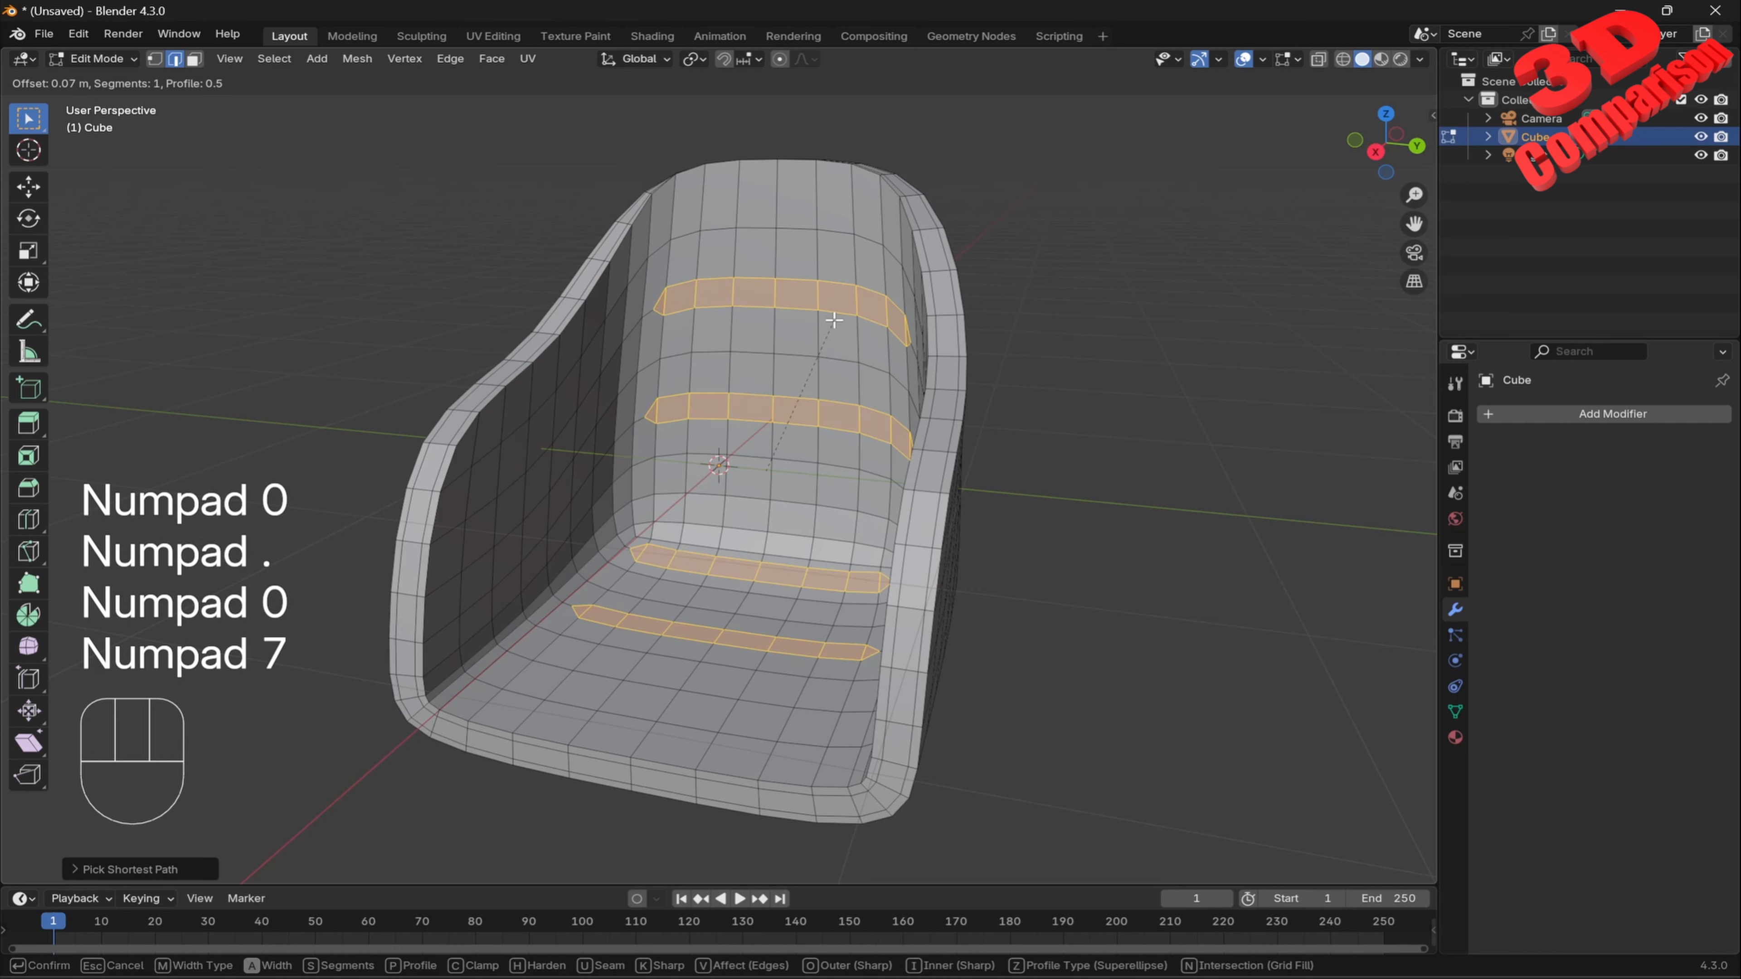
key(Return)
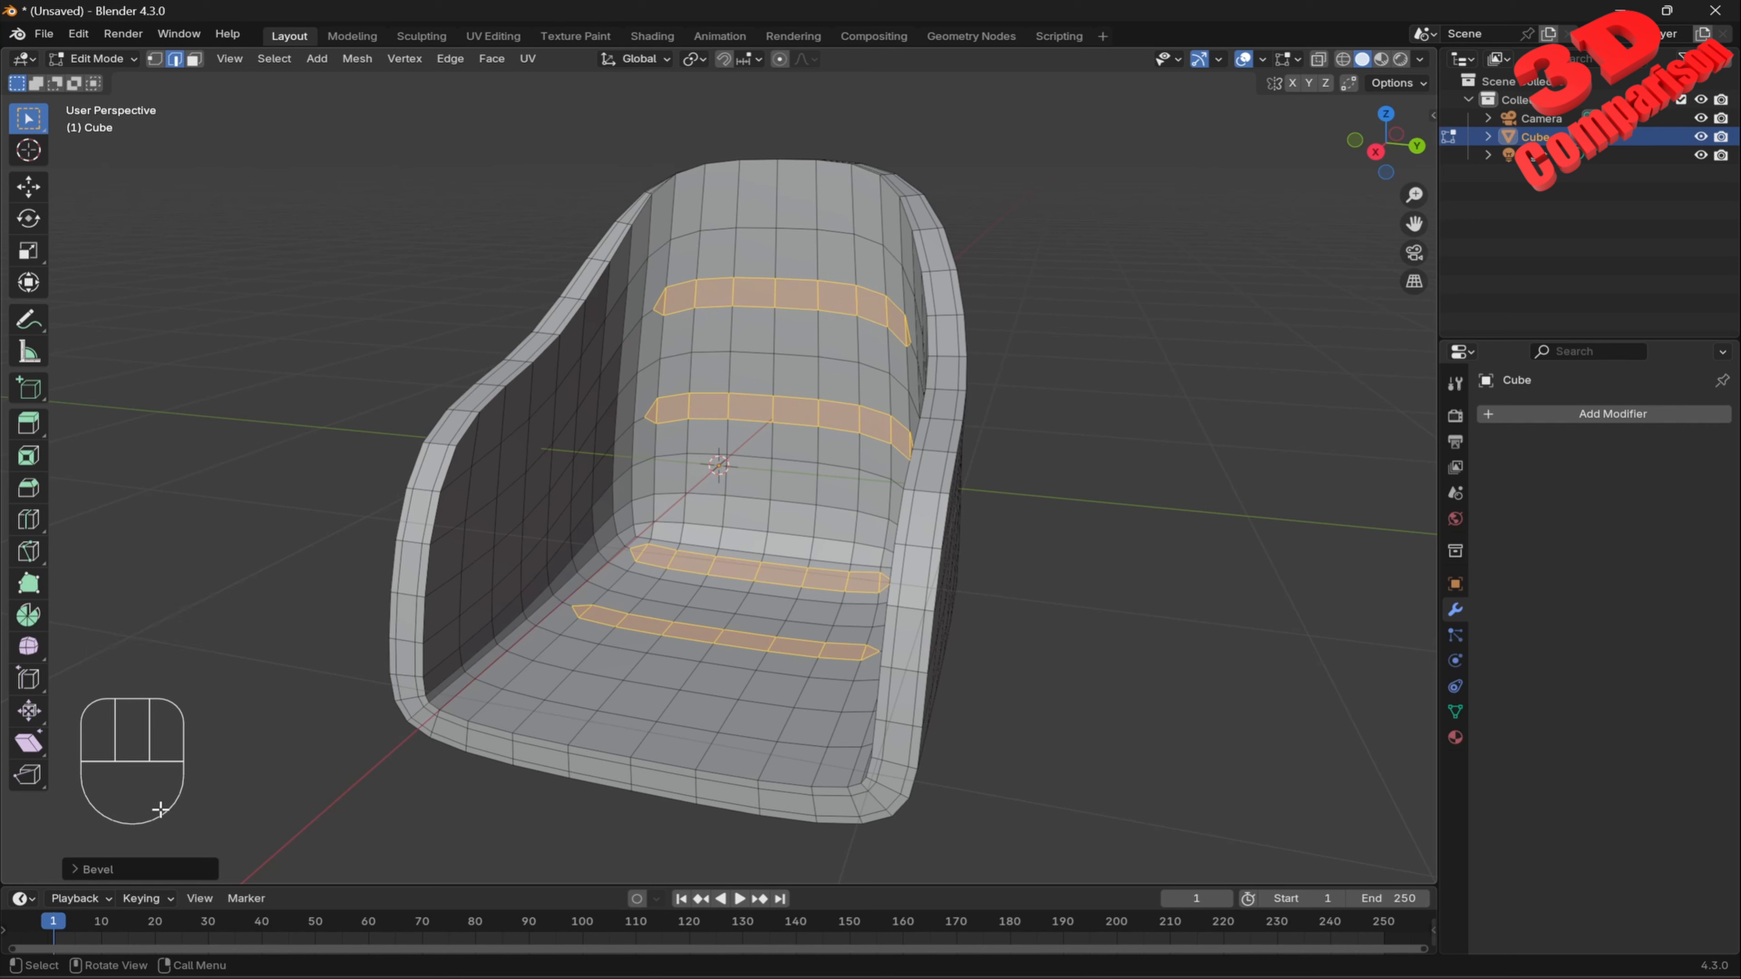
Set the bevel on the four strips to 3 segments.
click(77, 869)
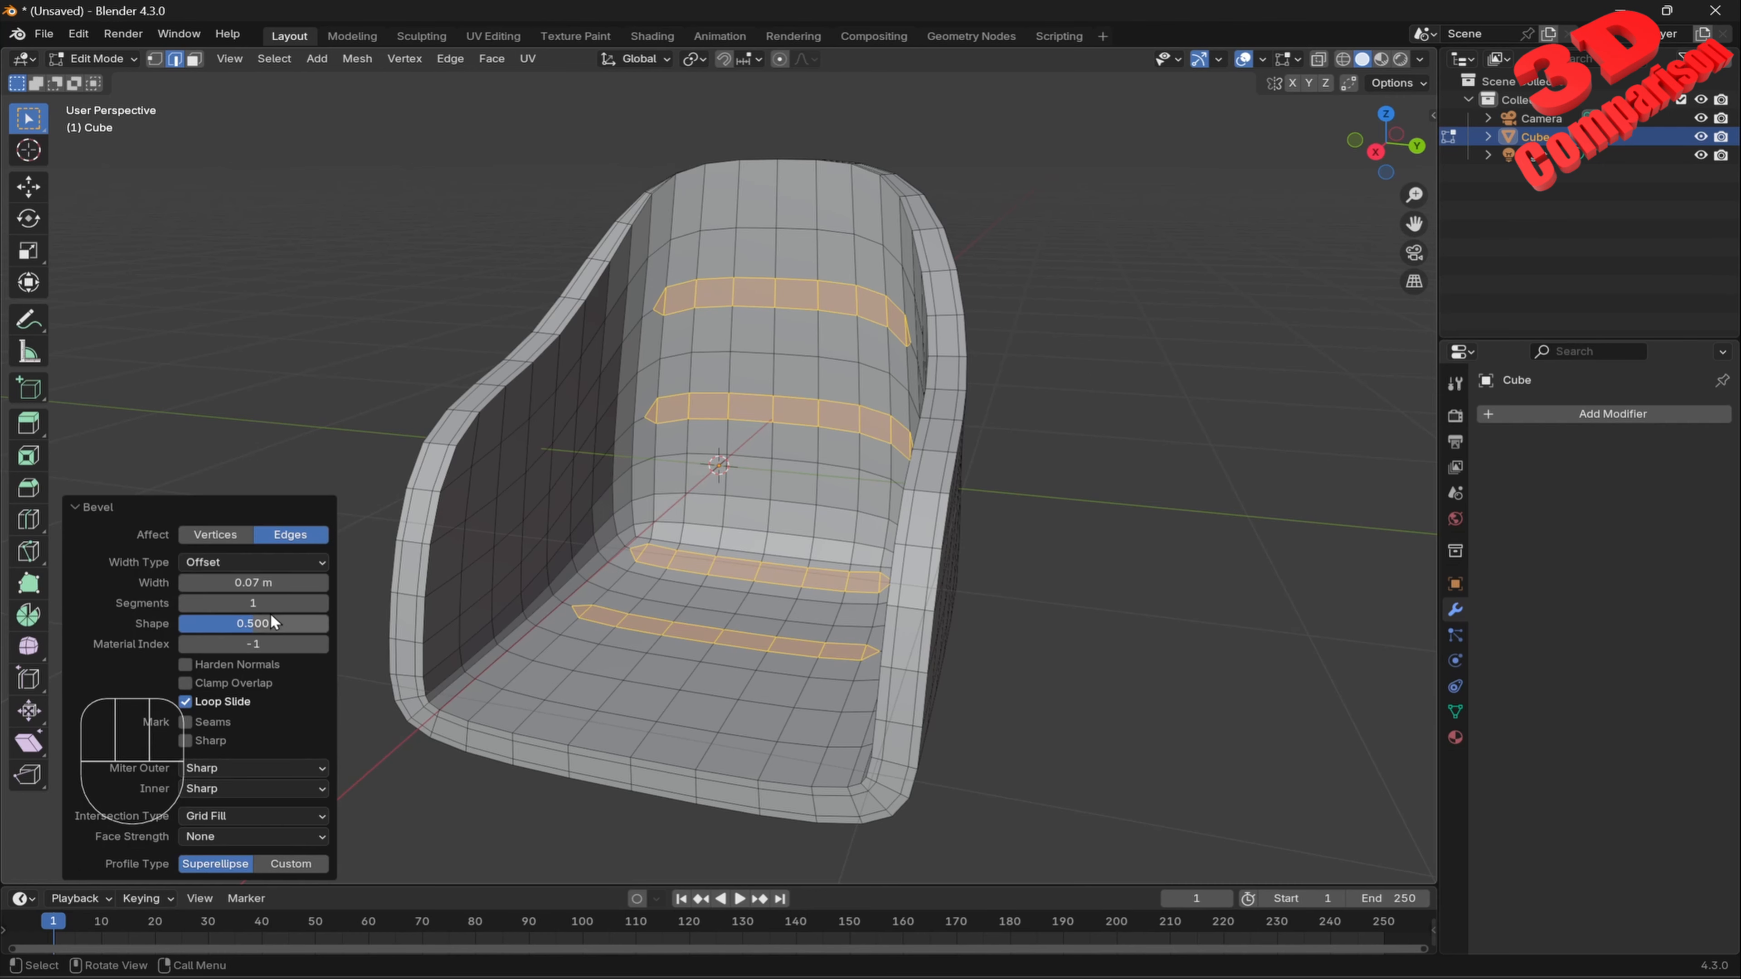
click(322, 604)
text(3)
key(Return)
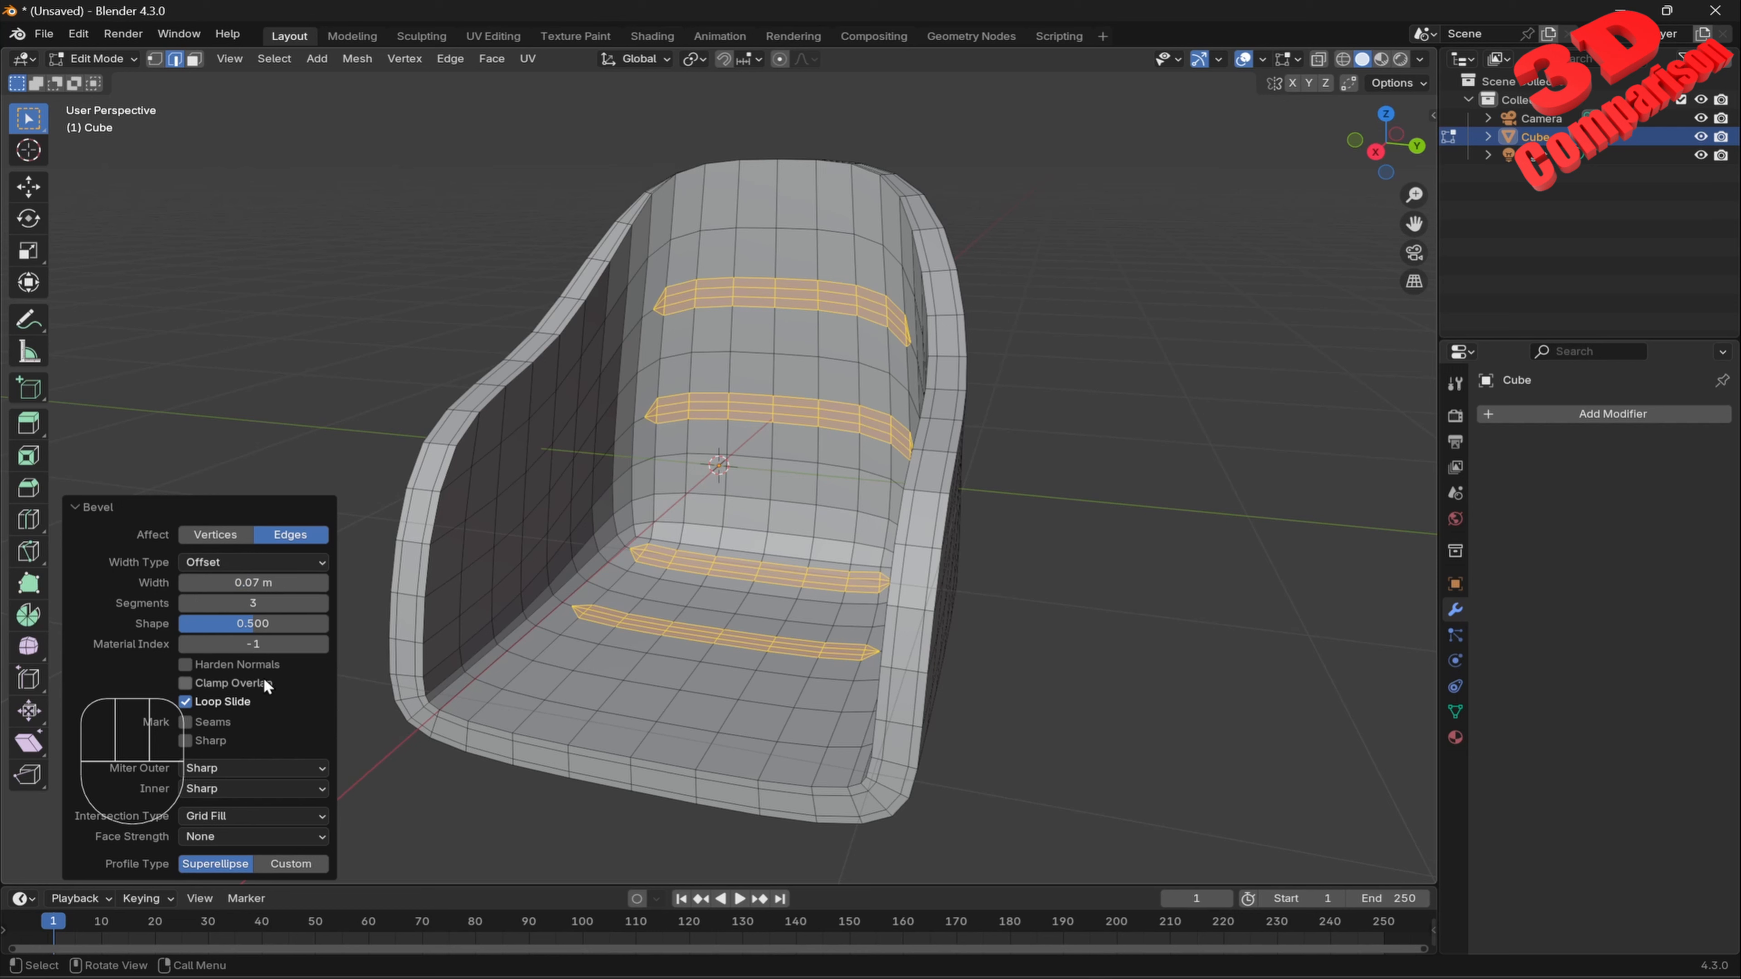
Try the Patch outer miter and a 0.18 m width on the bevel, and restore Sharp and 0.07 m.
click(235, 766)
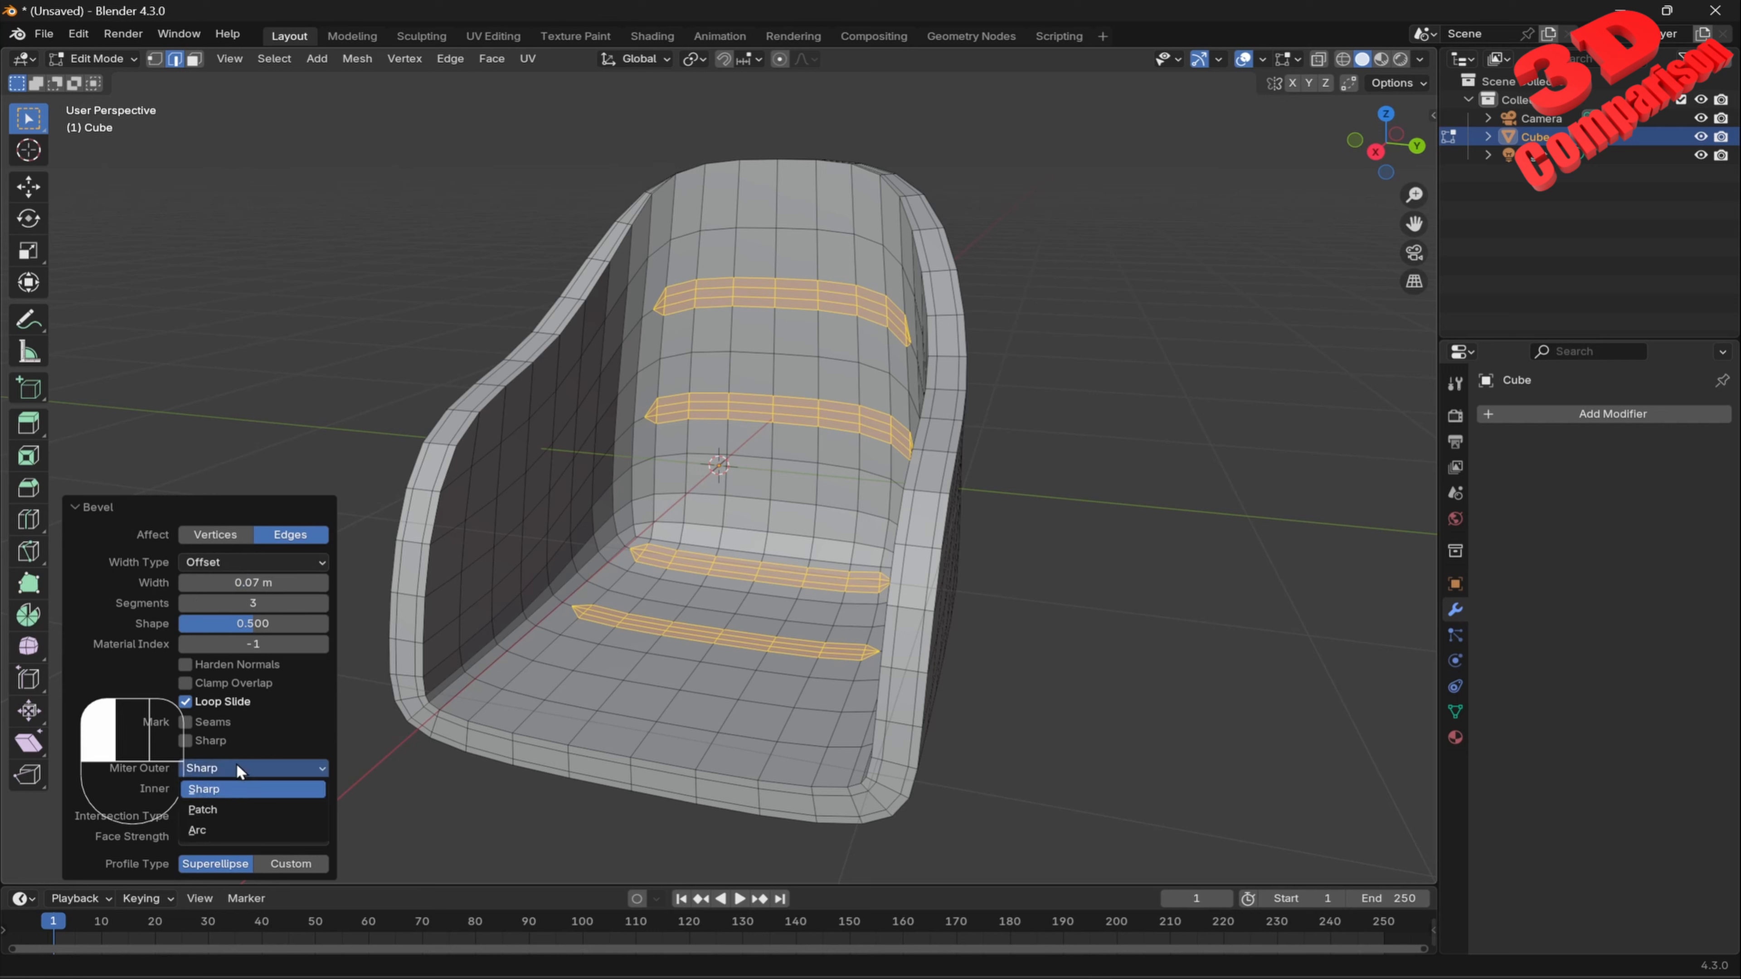
click(229, 811)
click(223, 765)
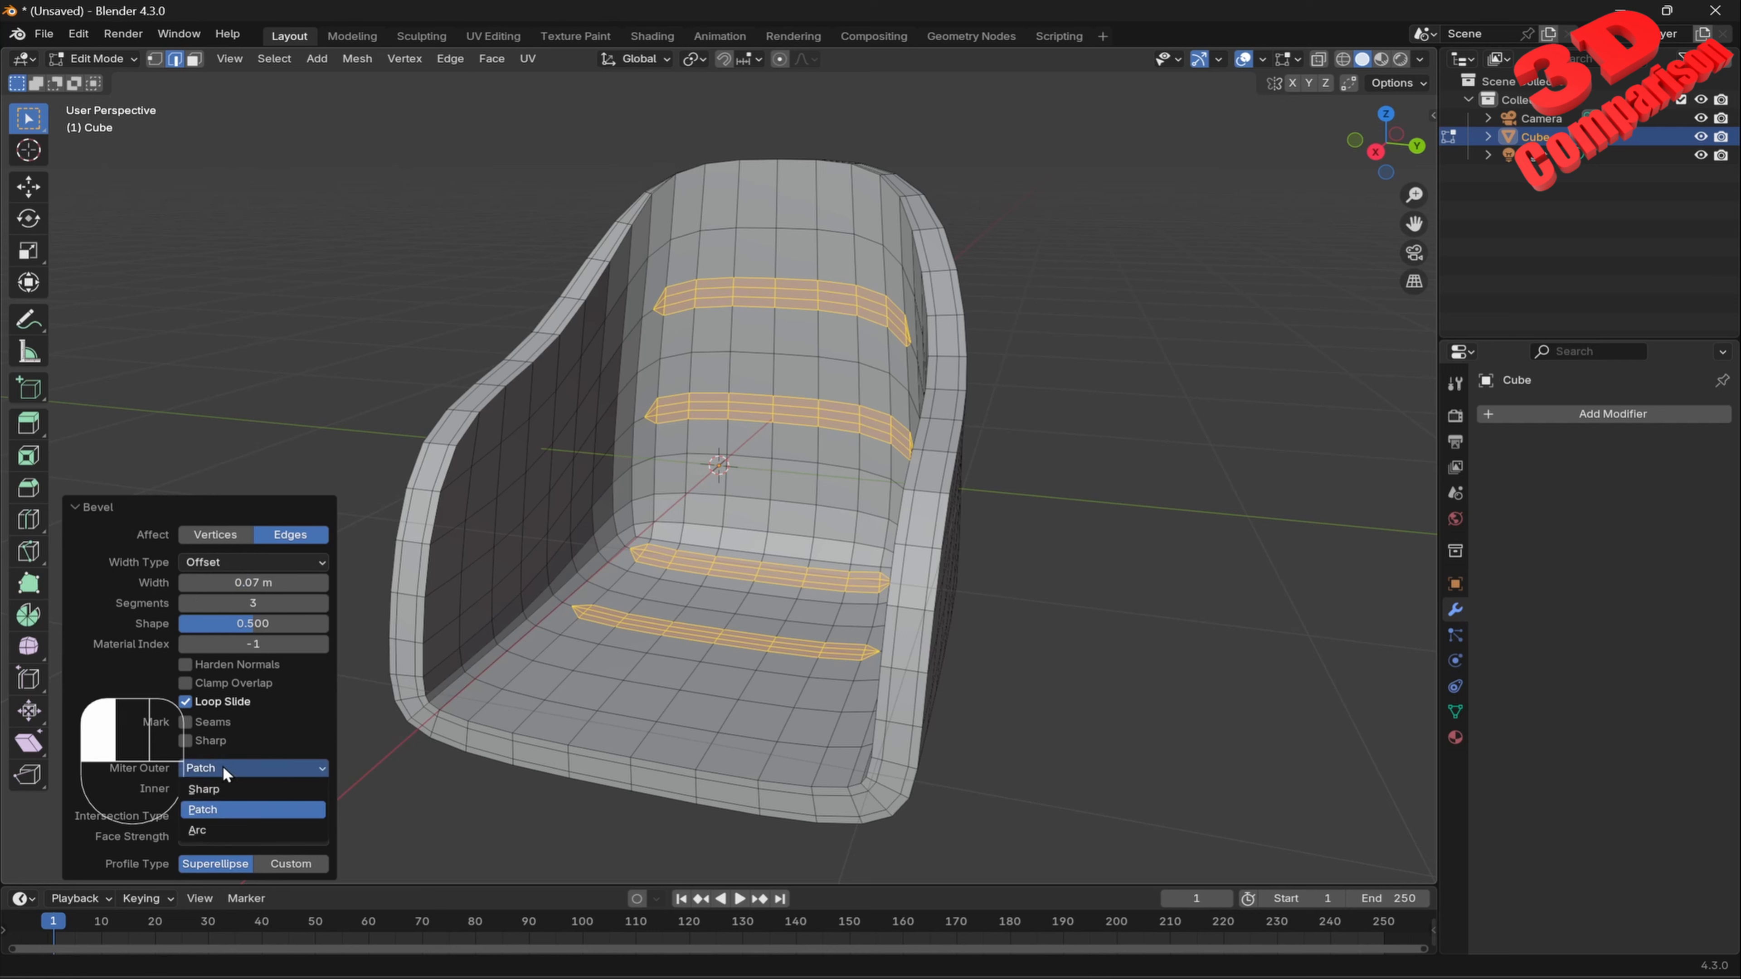
click(216, 792)
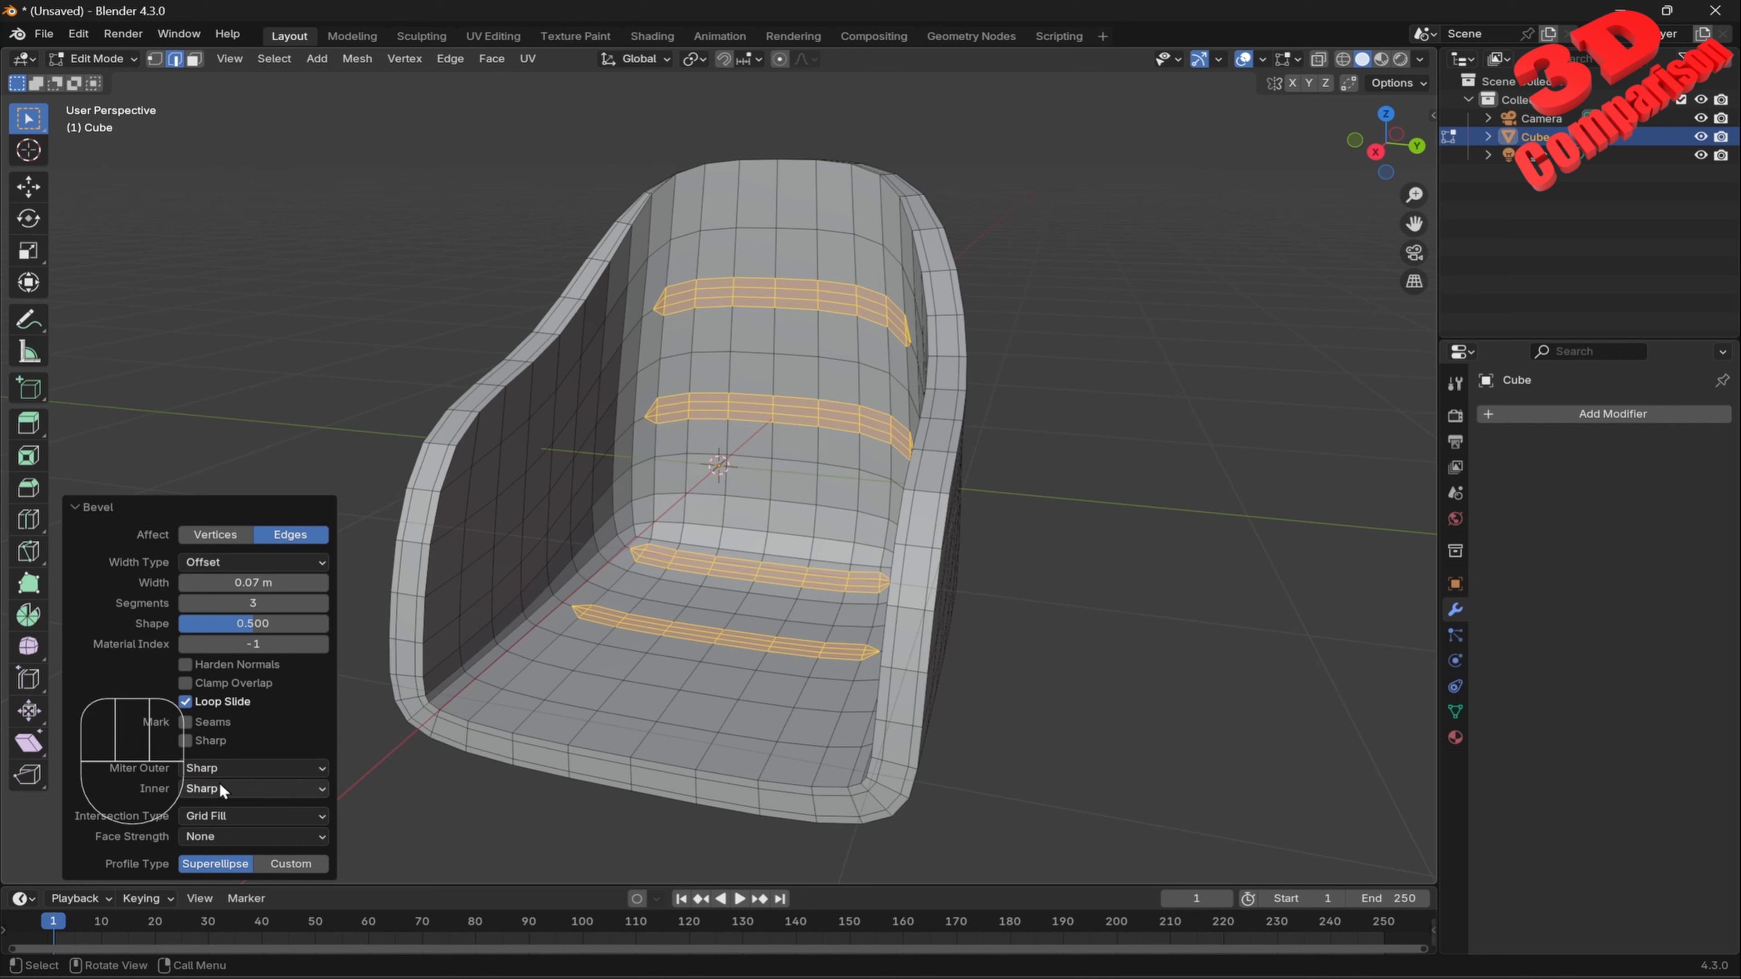
mouse_move(268, 582)
mouse_down()
mouse_move(284, 582)
mouse_move(266, 584)
mouse_up()
click(267, 583)
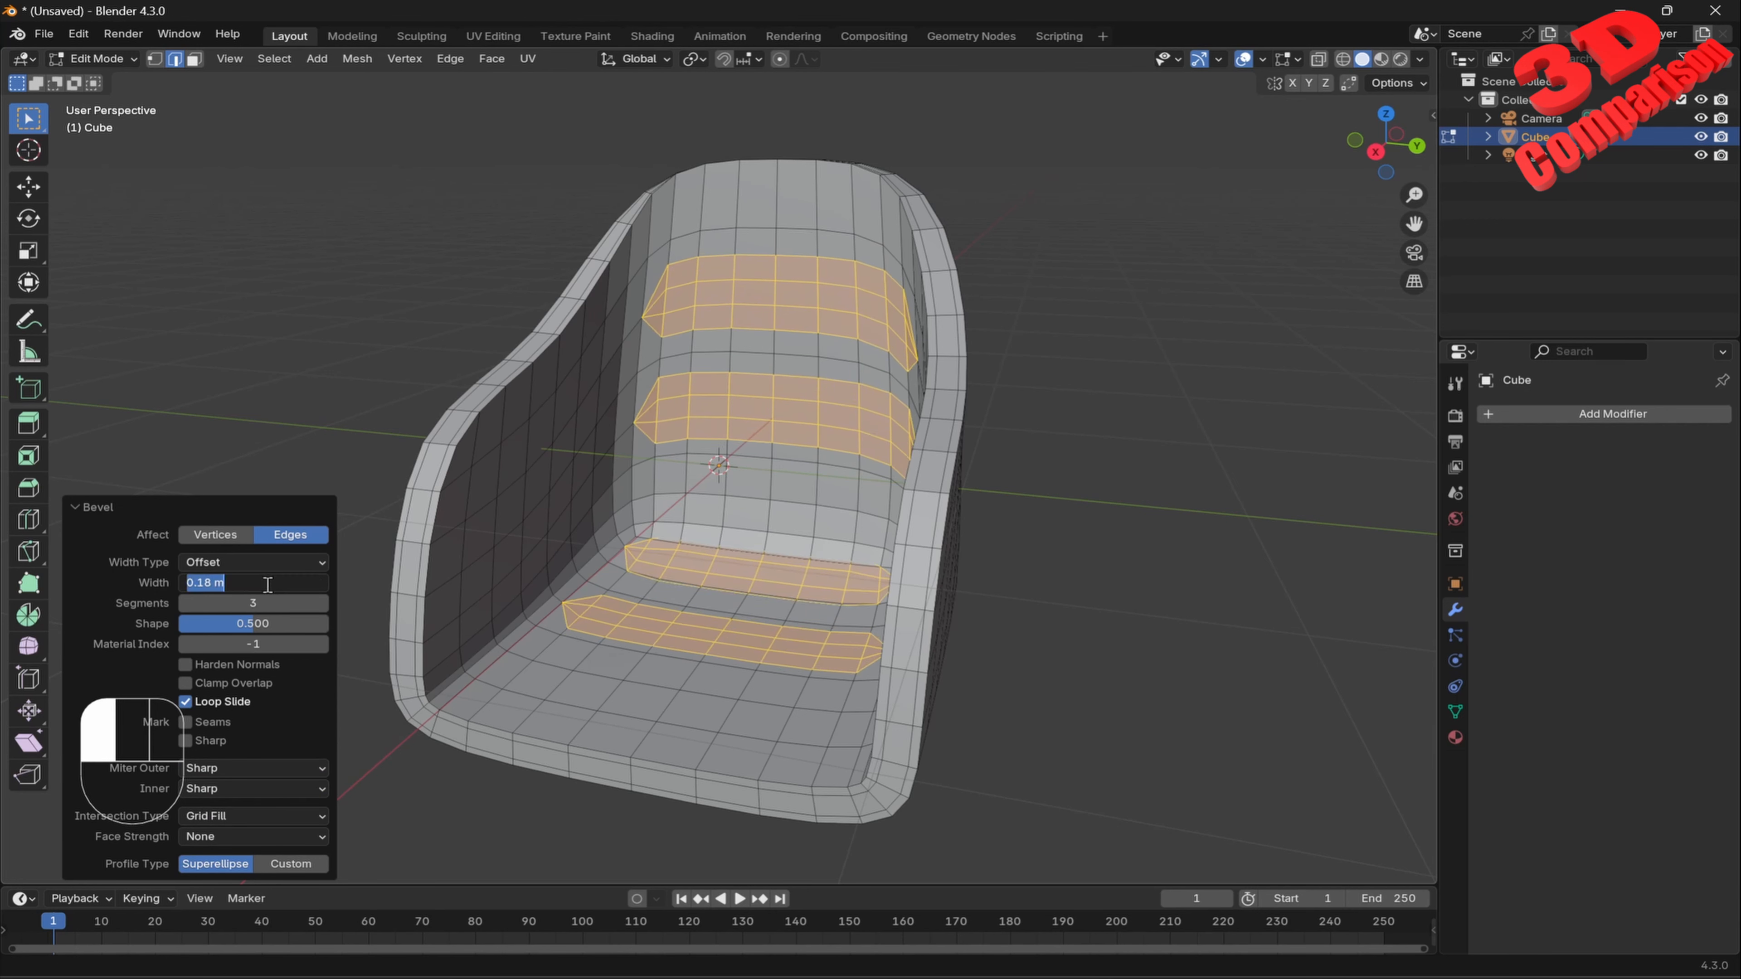
text(0.07)
key(Return)
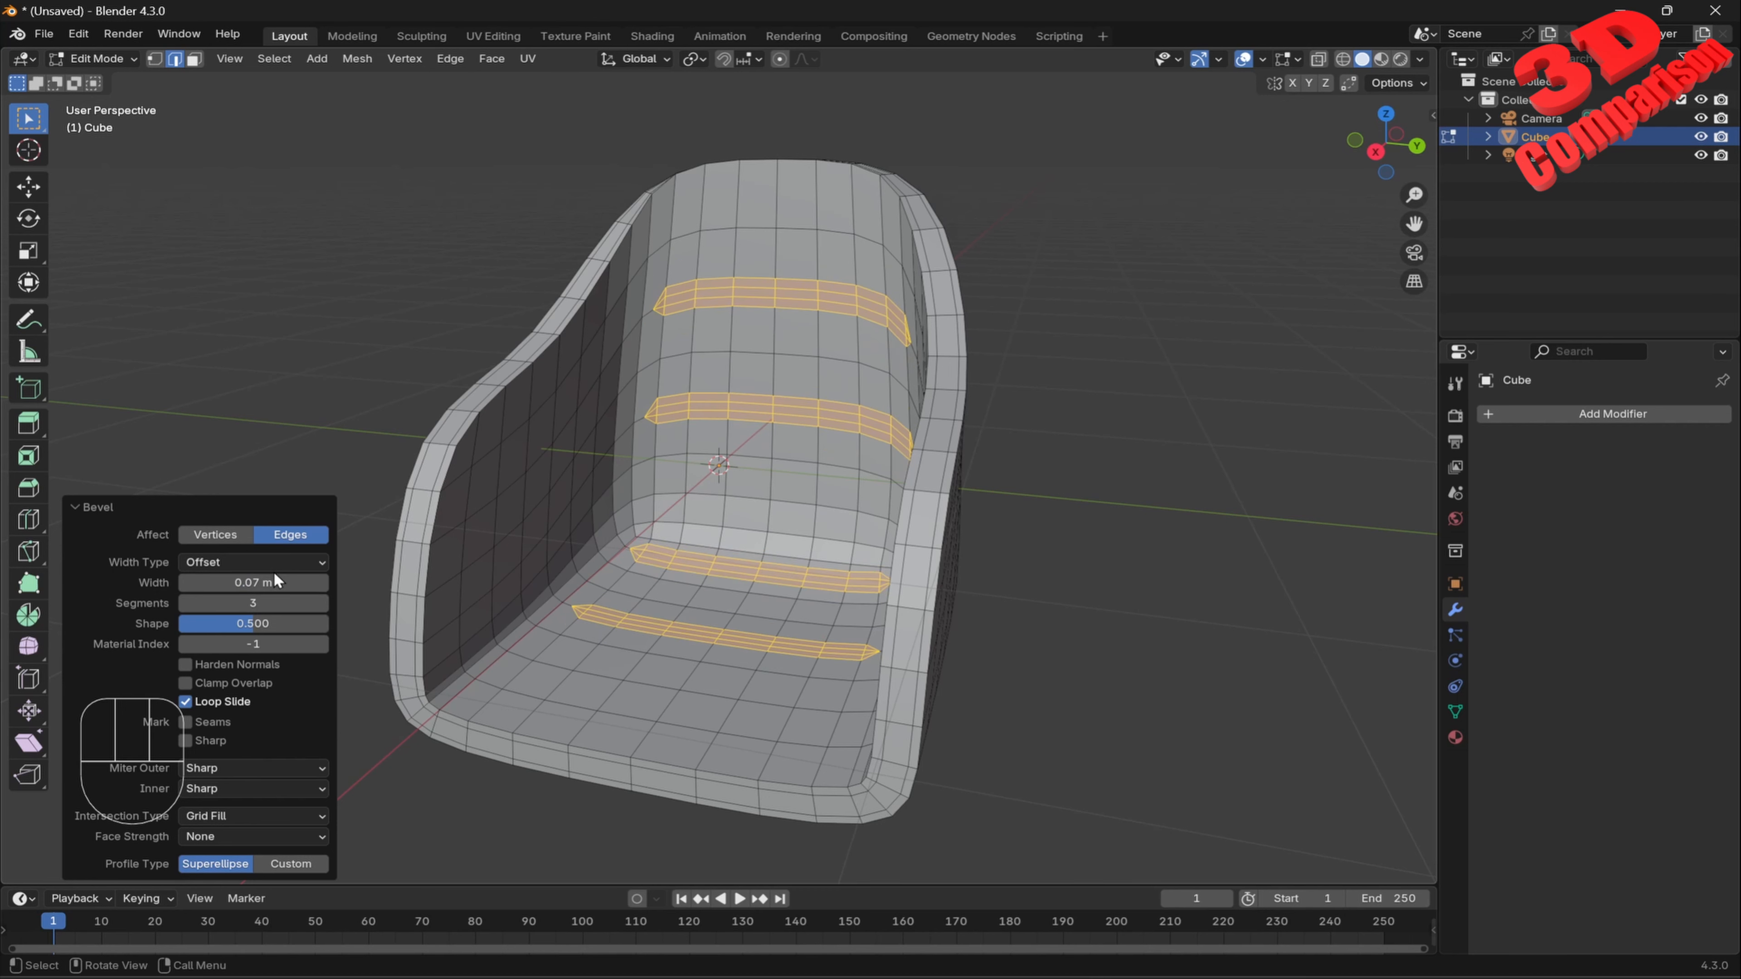
Set the bevel's profile shape to about 0.563.
click(253, 623)
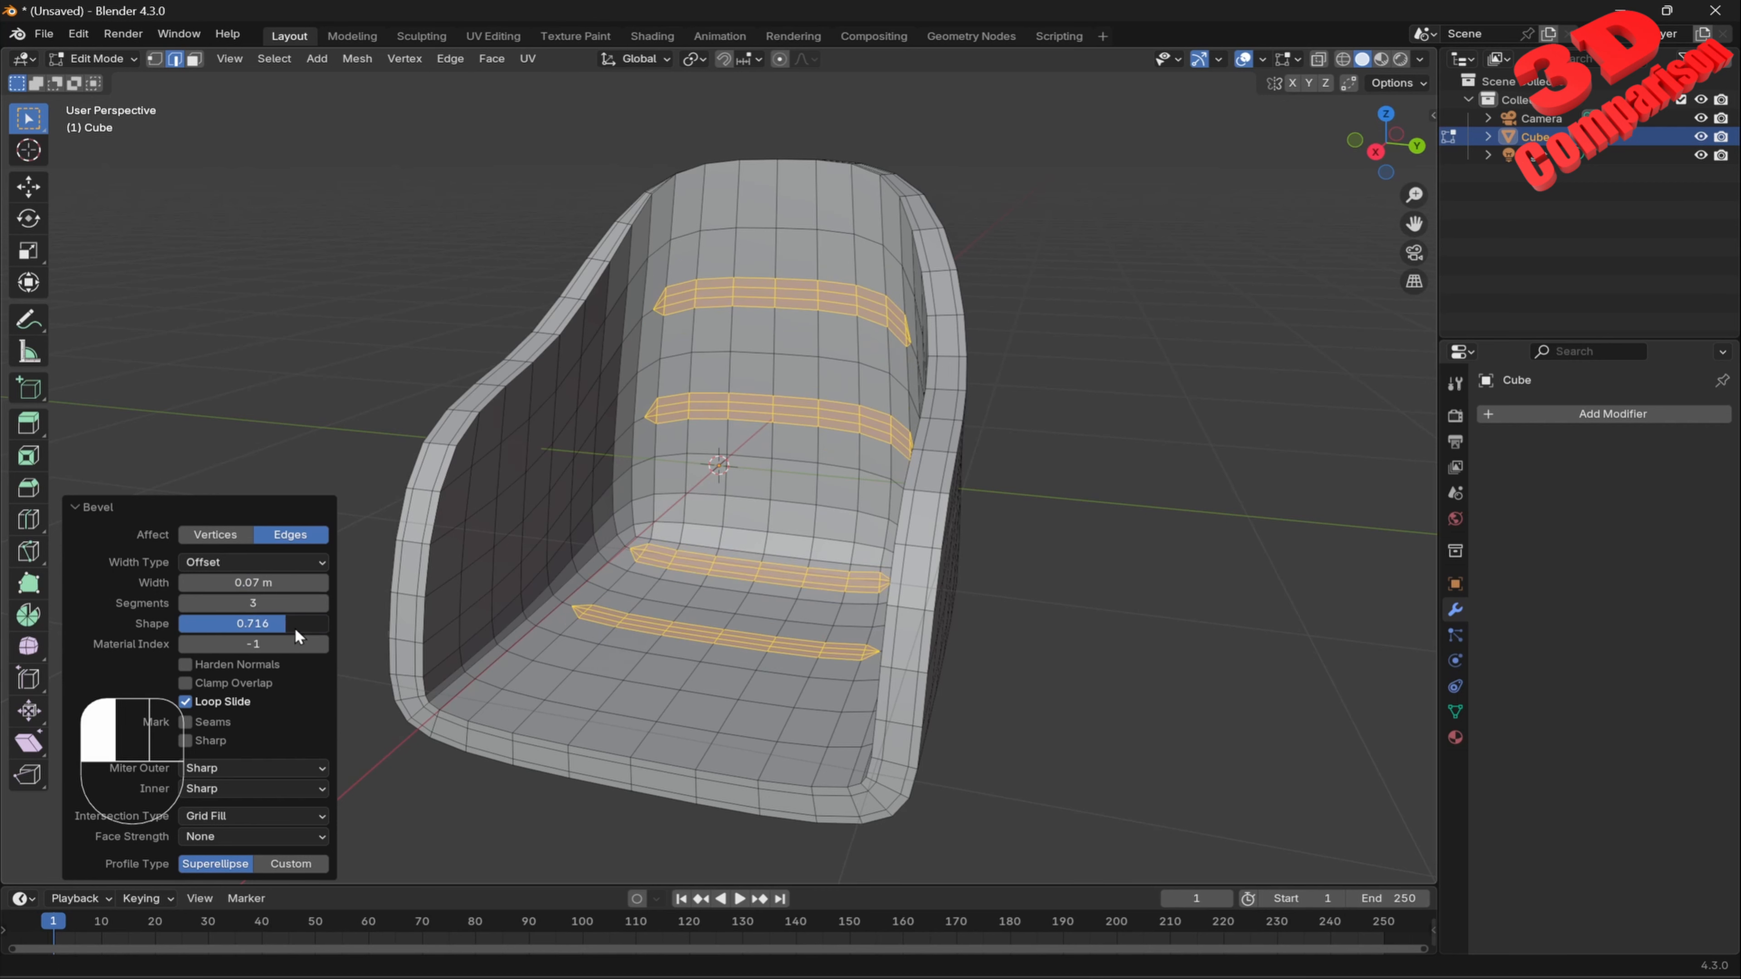
mouse_move(296, 634)
mouse_down()
mouse_move(233, 624)
mouse_move(281, 625)
mouse_up()
middle_drag(737, 432, 880, 411)
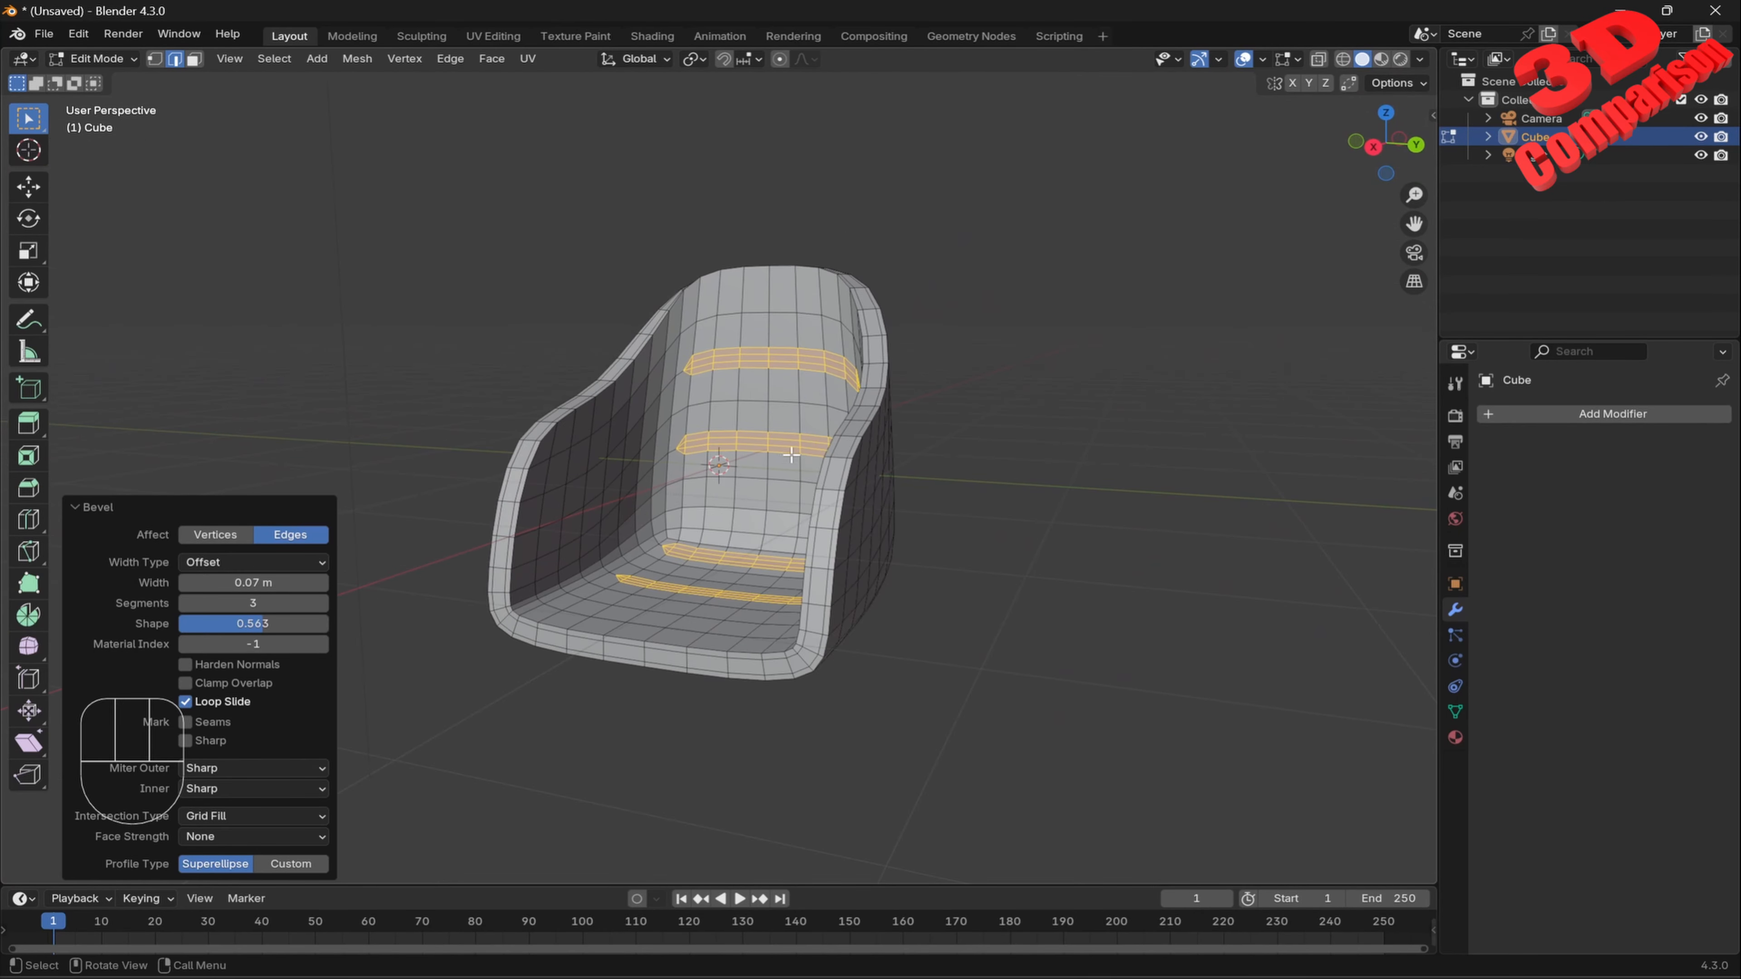
In the Sculpting workspace, create a face set from the Edit Mode selection of the beveled strips.
click(430, 36)
middle_drag(786, 462, 758, 463)
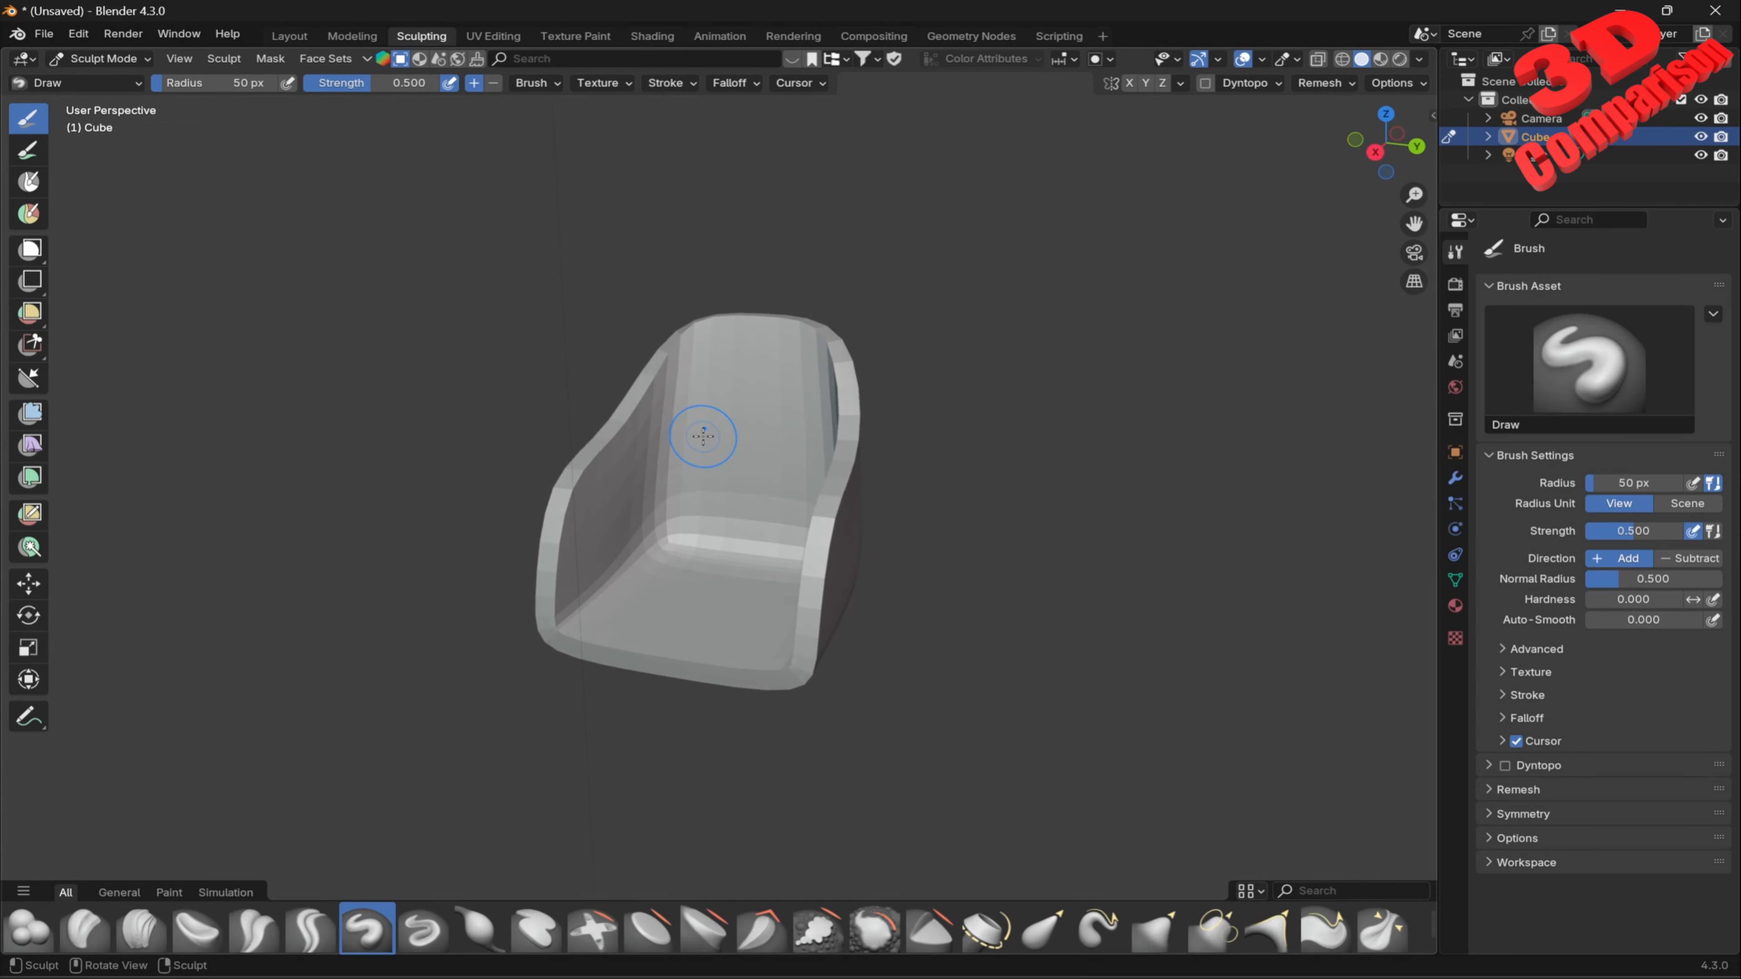
click(290, 36)
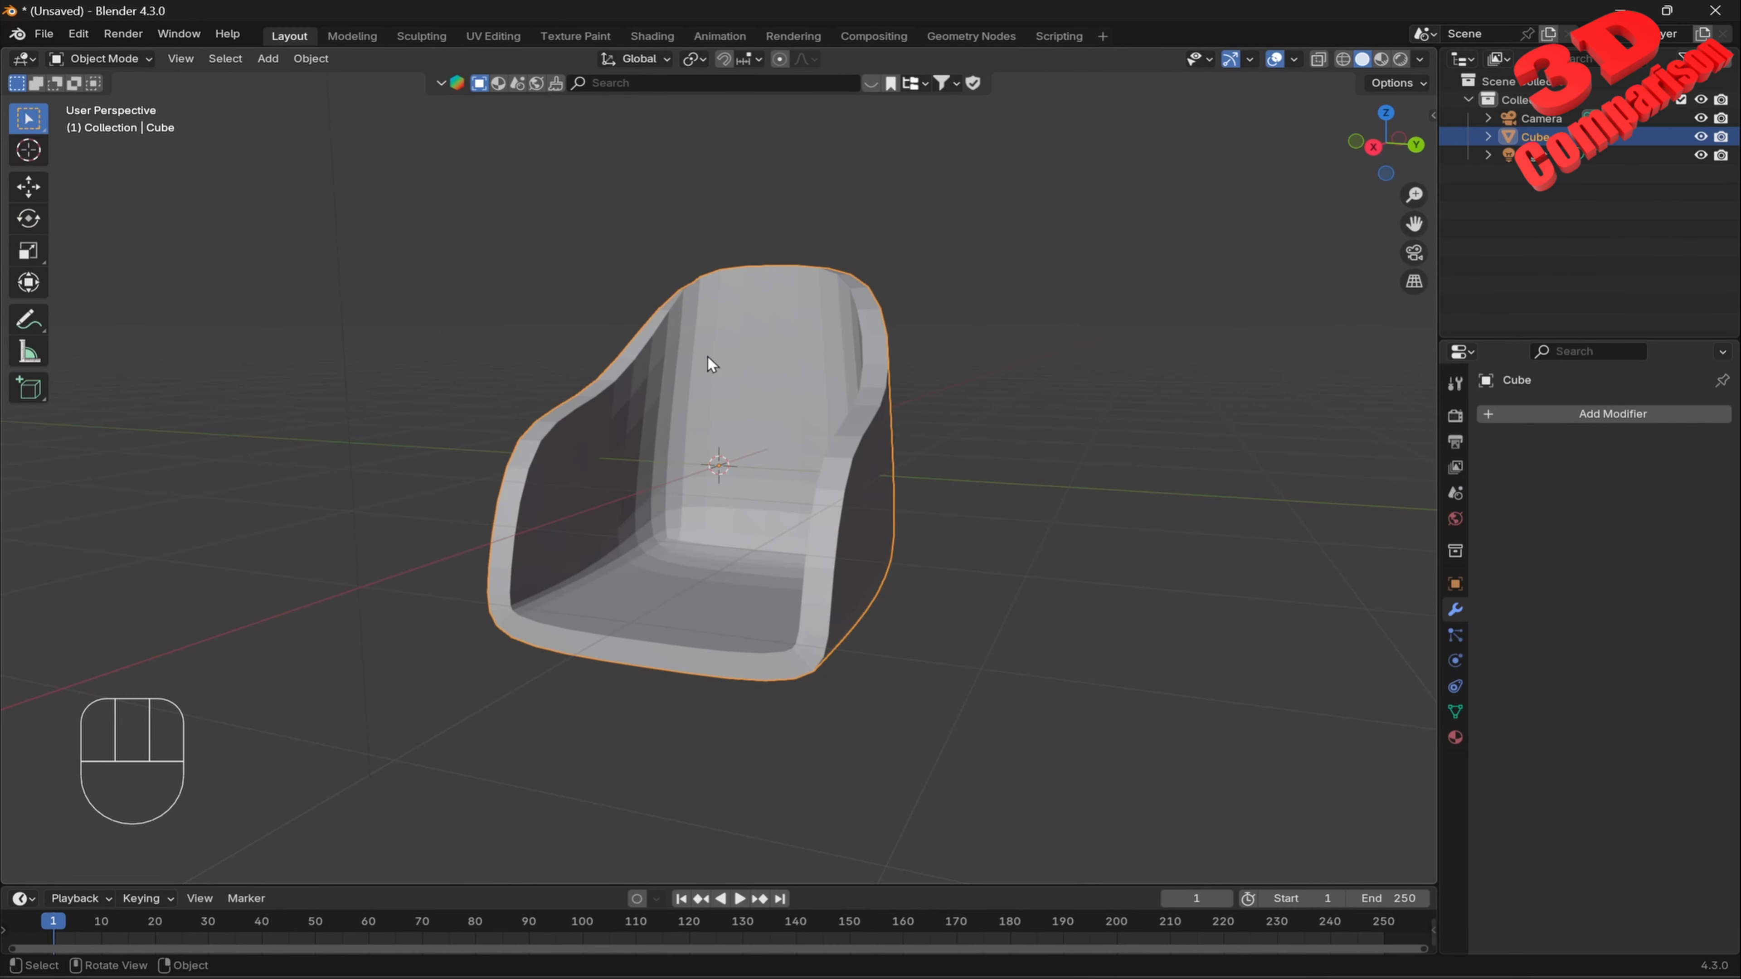
click(439, 36)
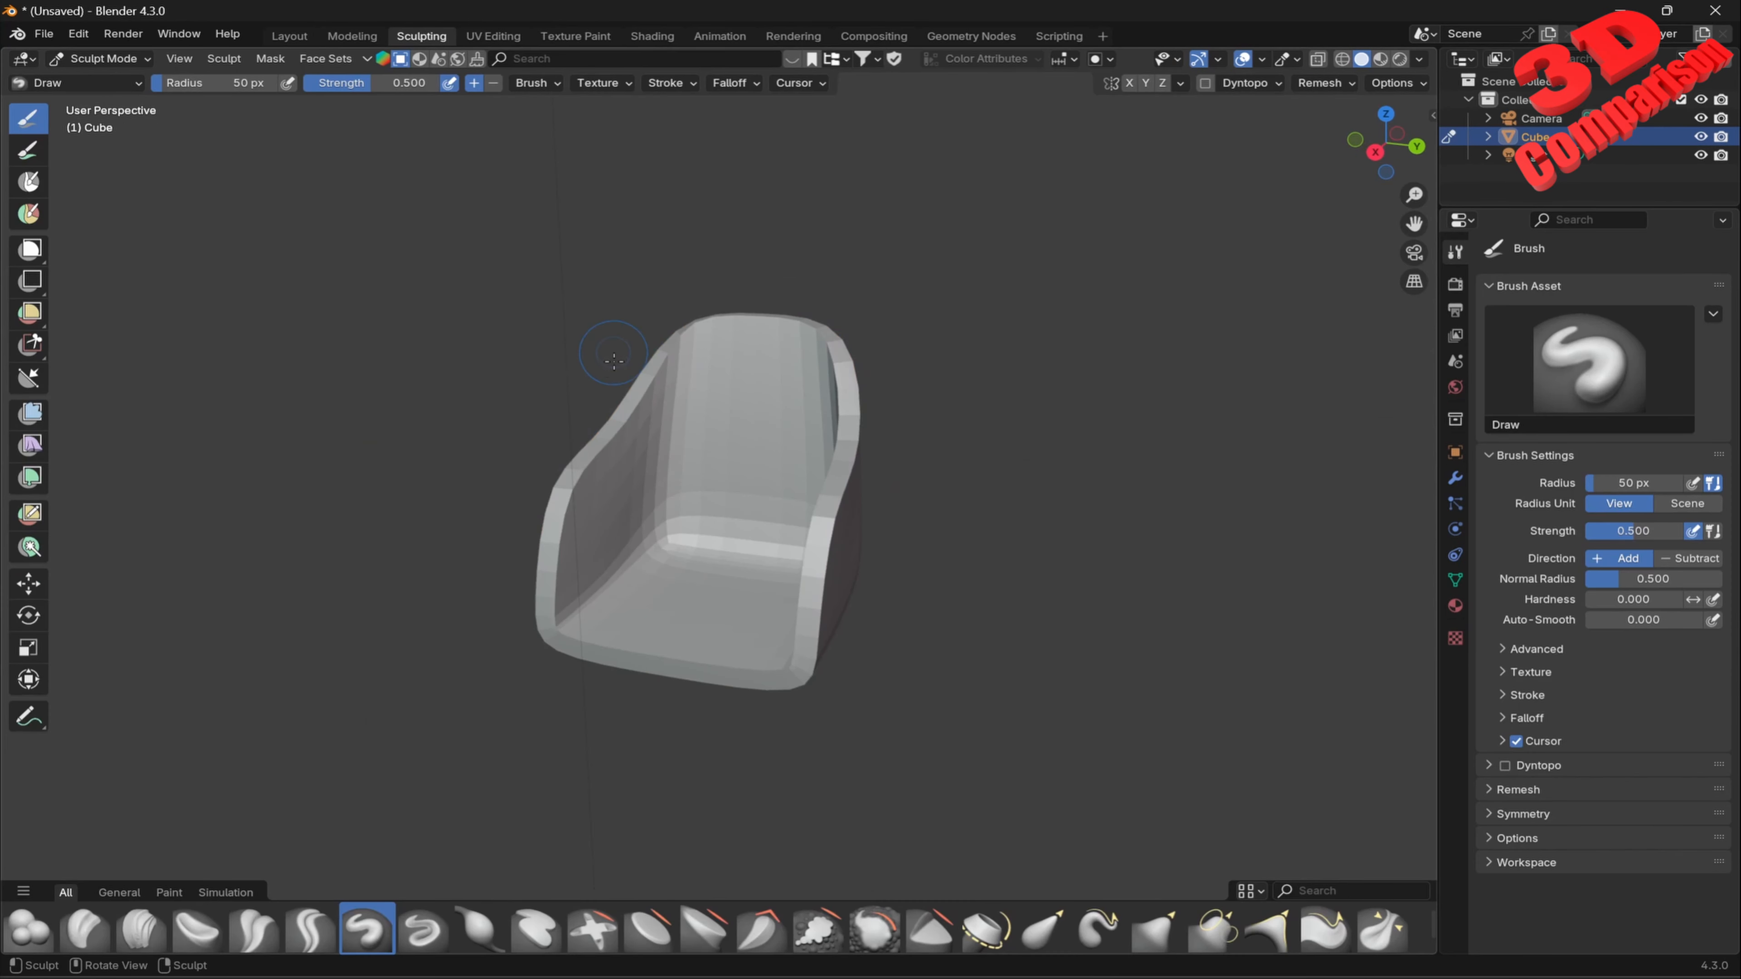
click(339, 60)
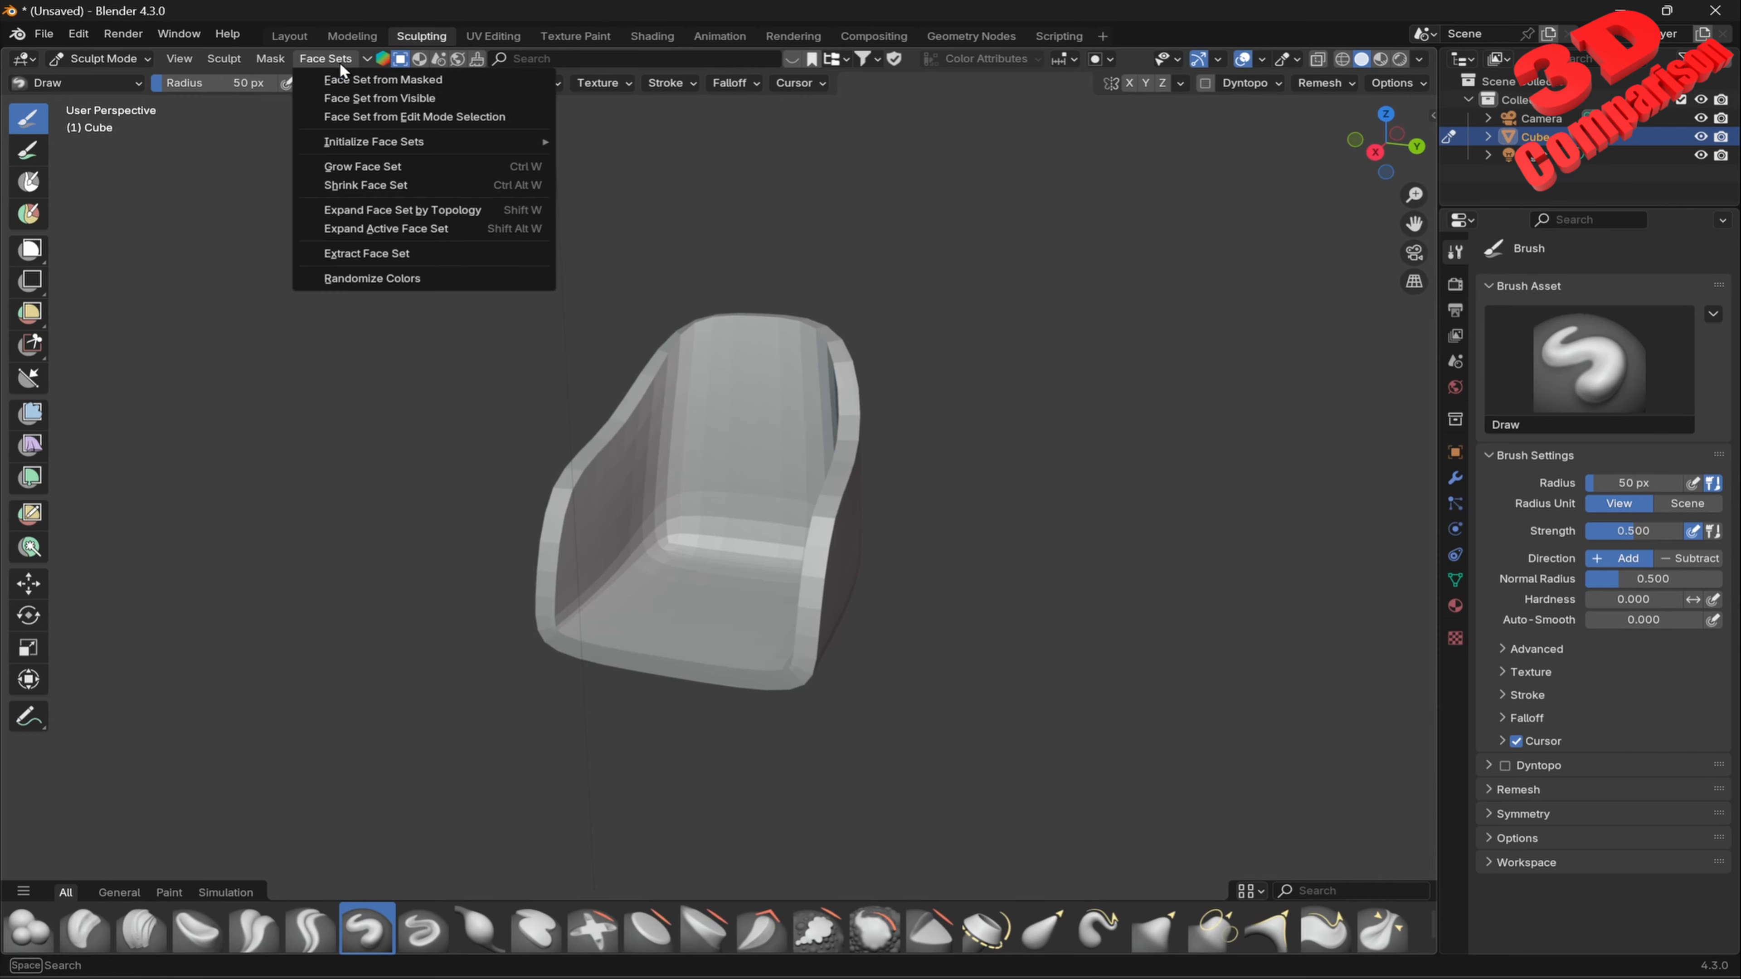
click(387, 117)
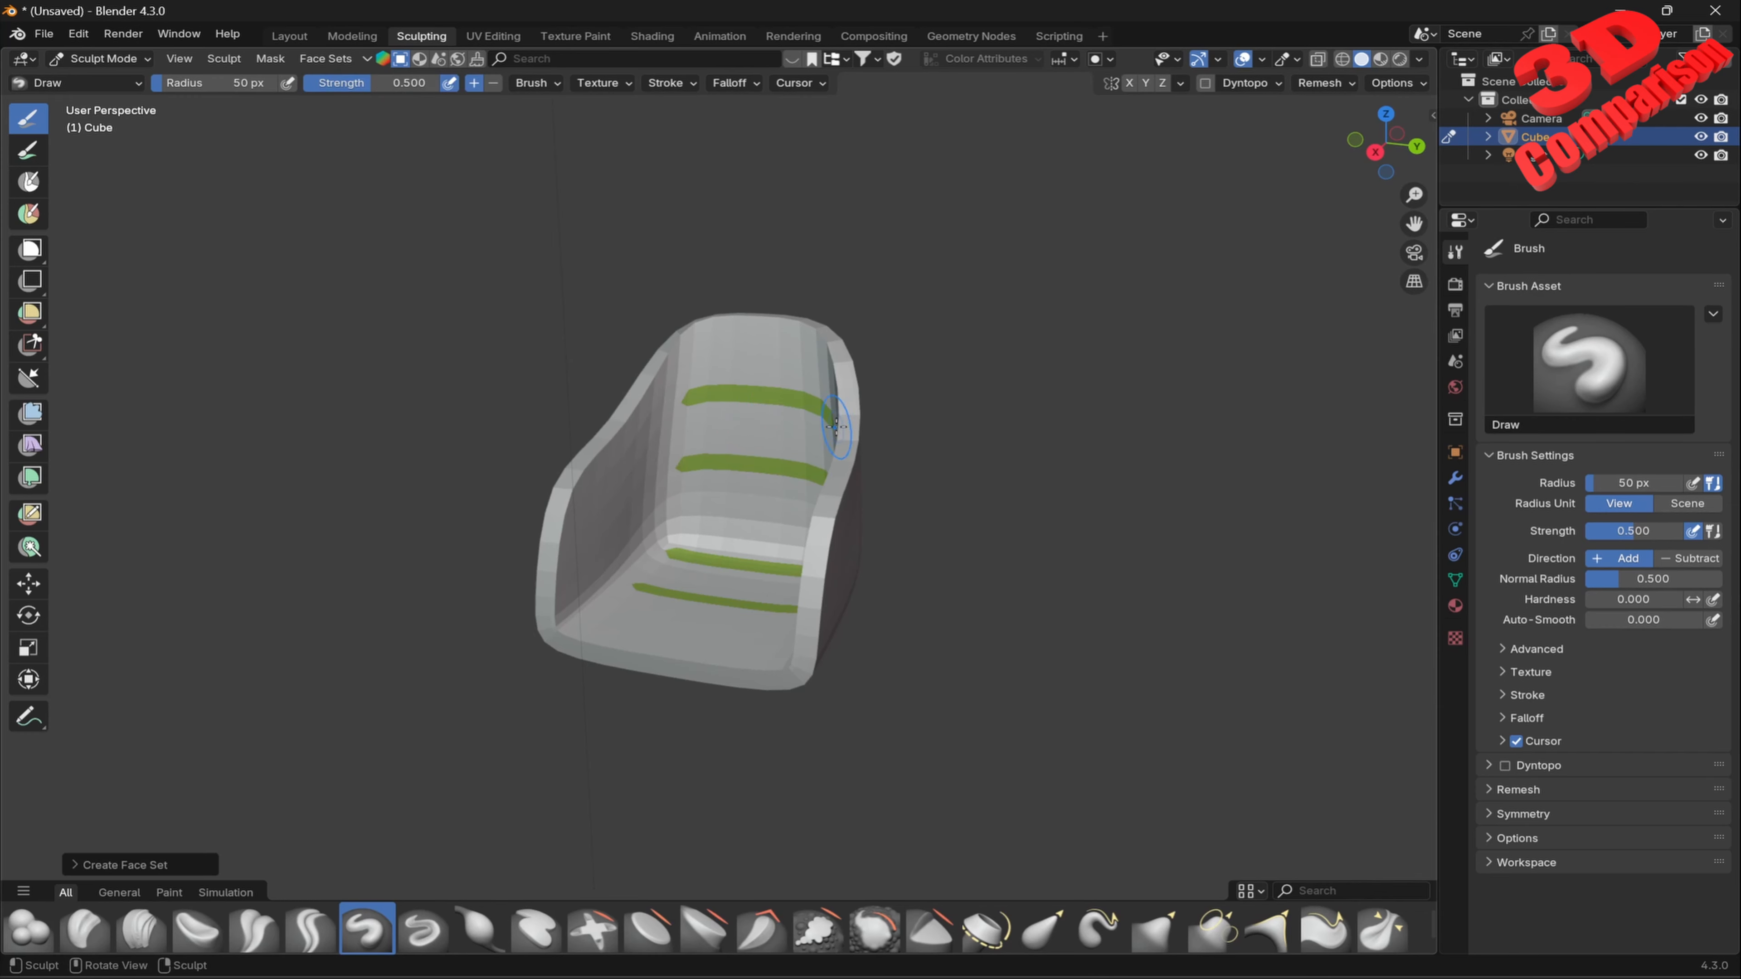
Activate the Cloth Filter for the chair and set its filter type to Inflate.
middle_drag(848, 480, 826, 559)
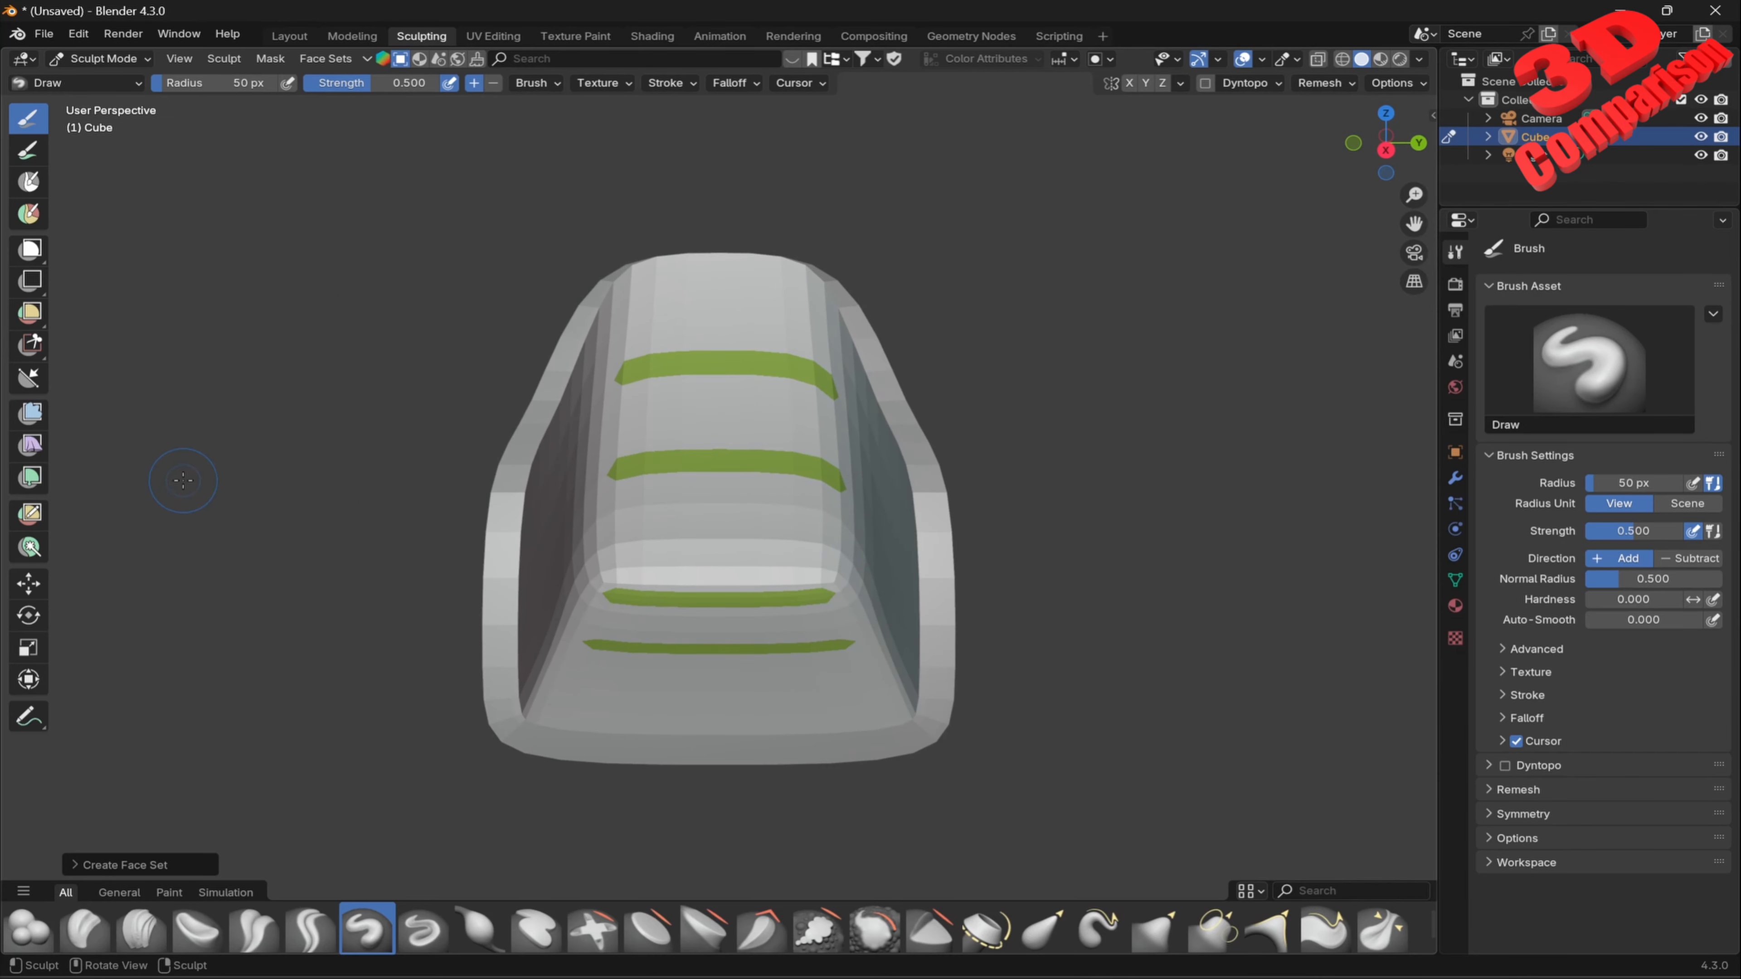
click(30, 444)
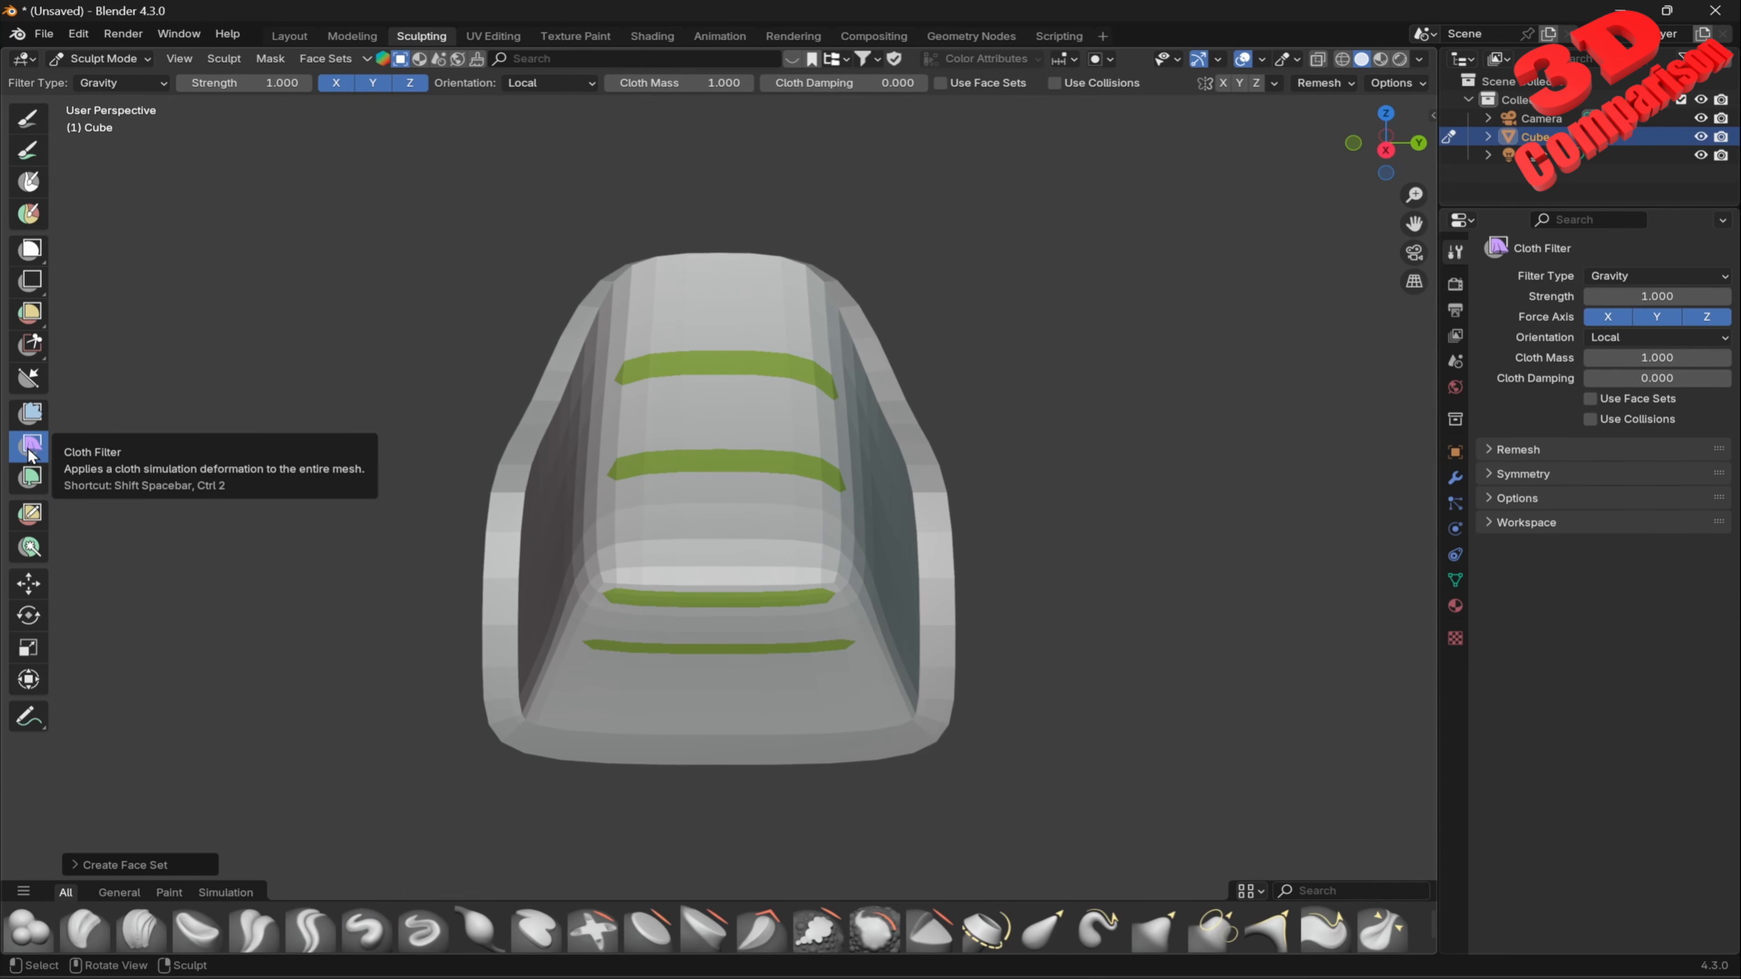
click(1638, 278)
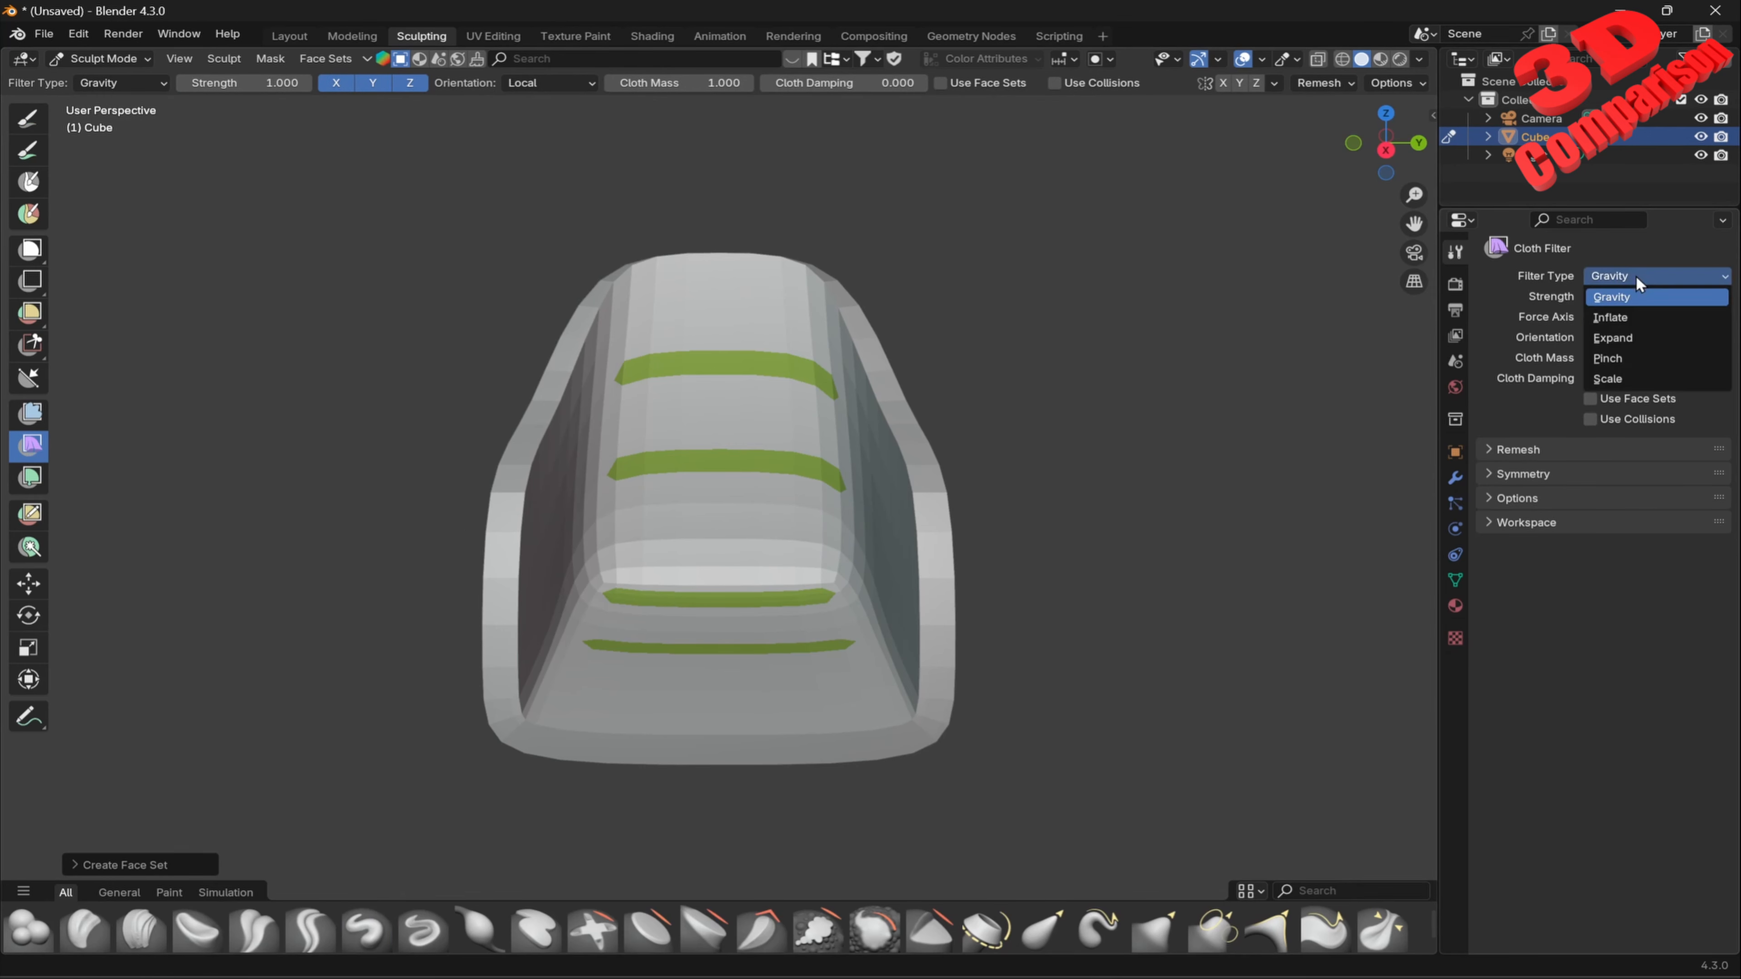
click(1637, 319)
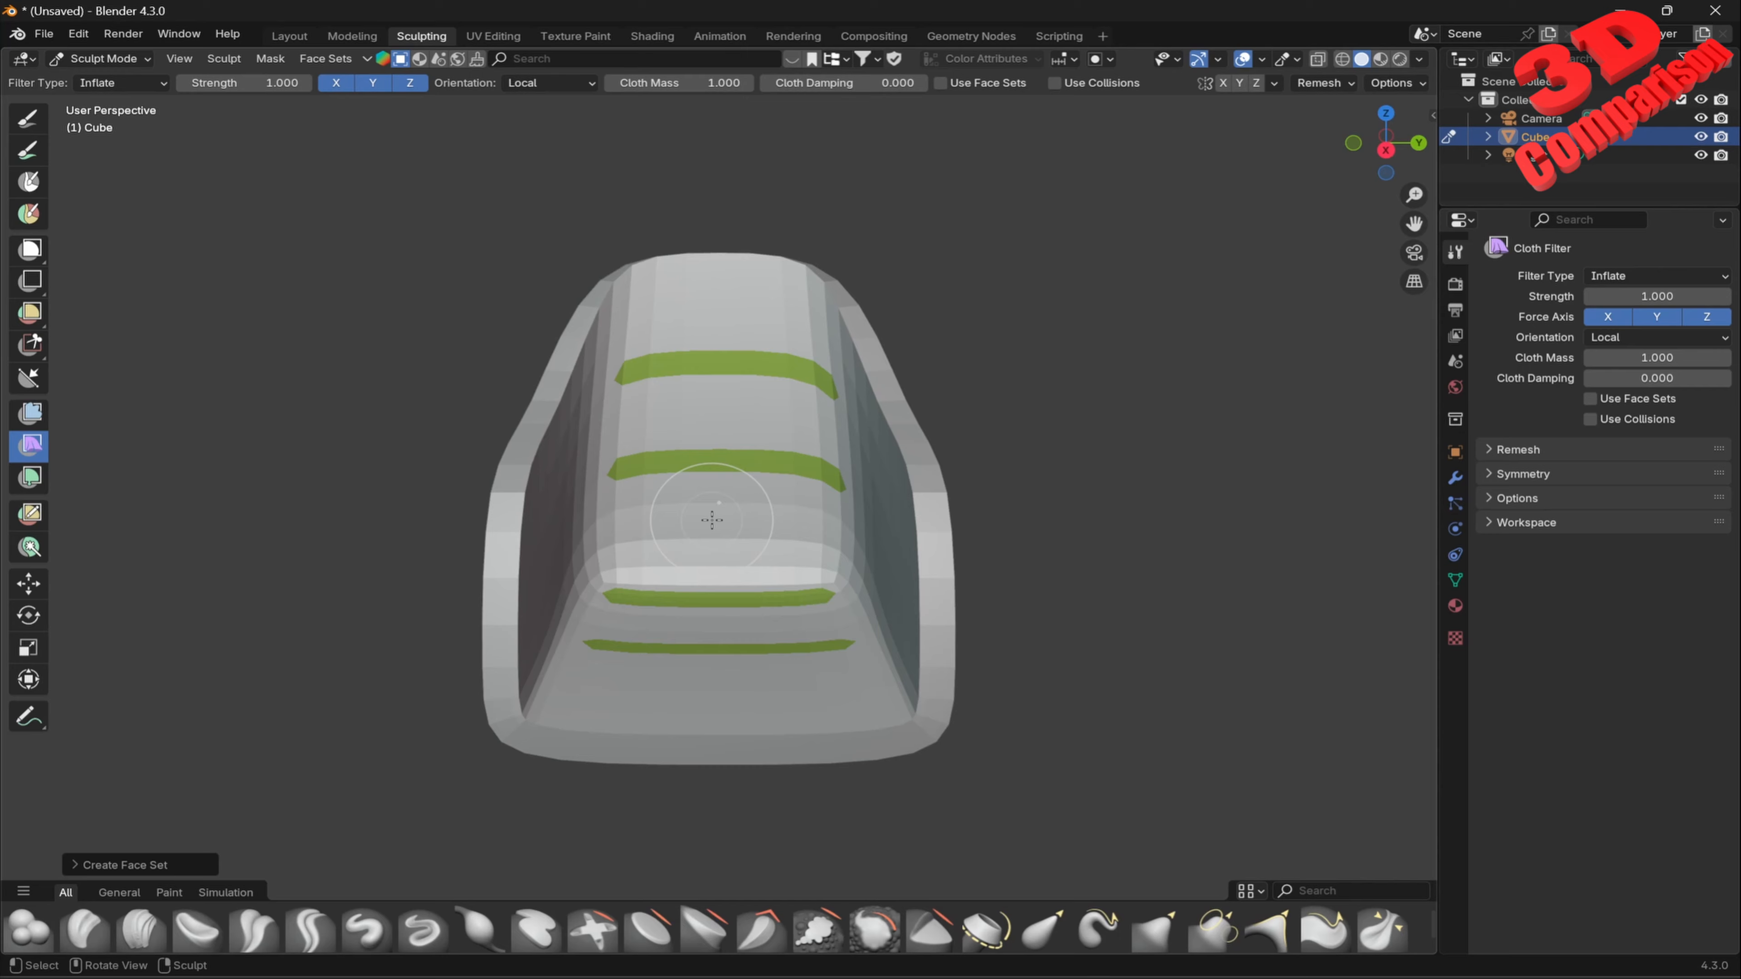
Try inflating the unsubdivided chair with the Cloth Filter, and undo it.
drag(736, 501, 755, 490)
mouse_move(886, 498)
middle_down()
mouse_move(772, 512)
mouse_move(838, 539)
middle_up()
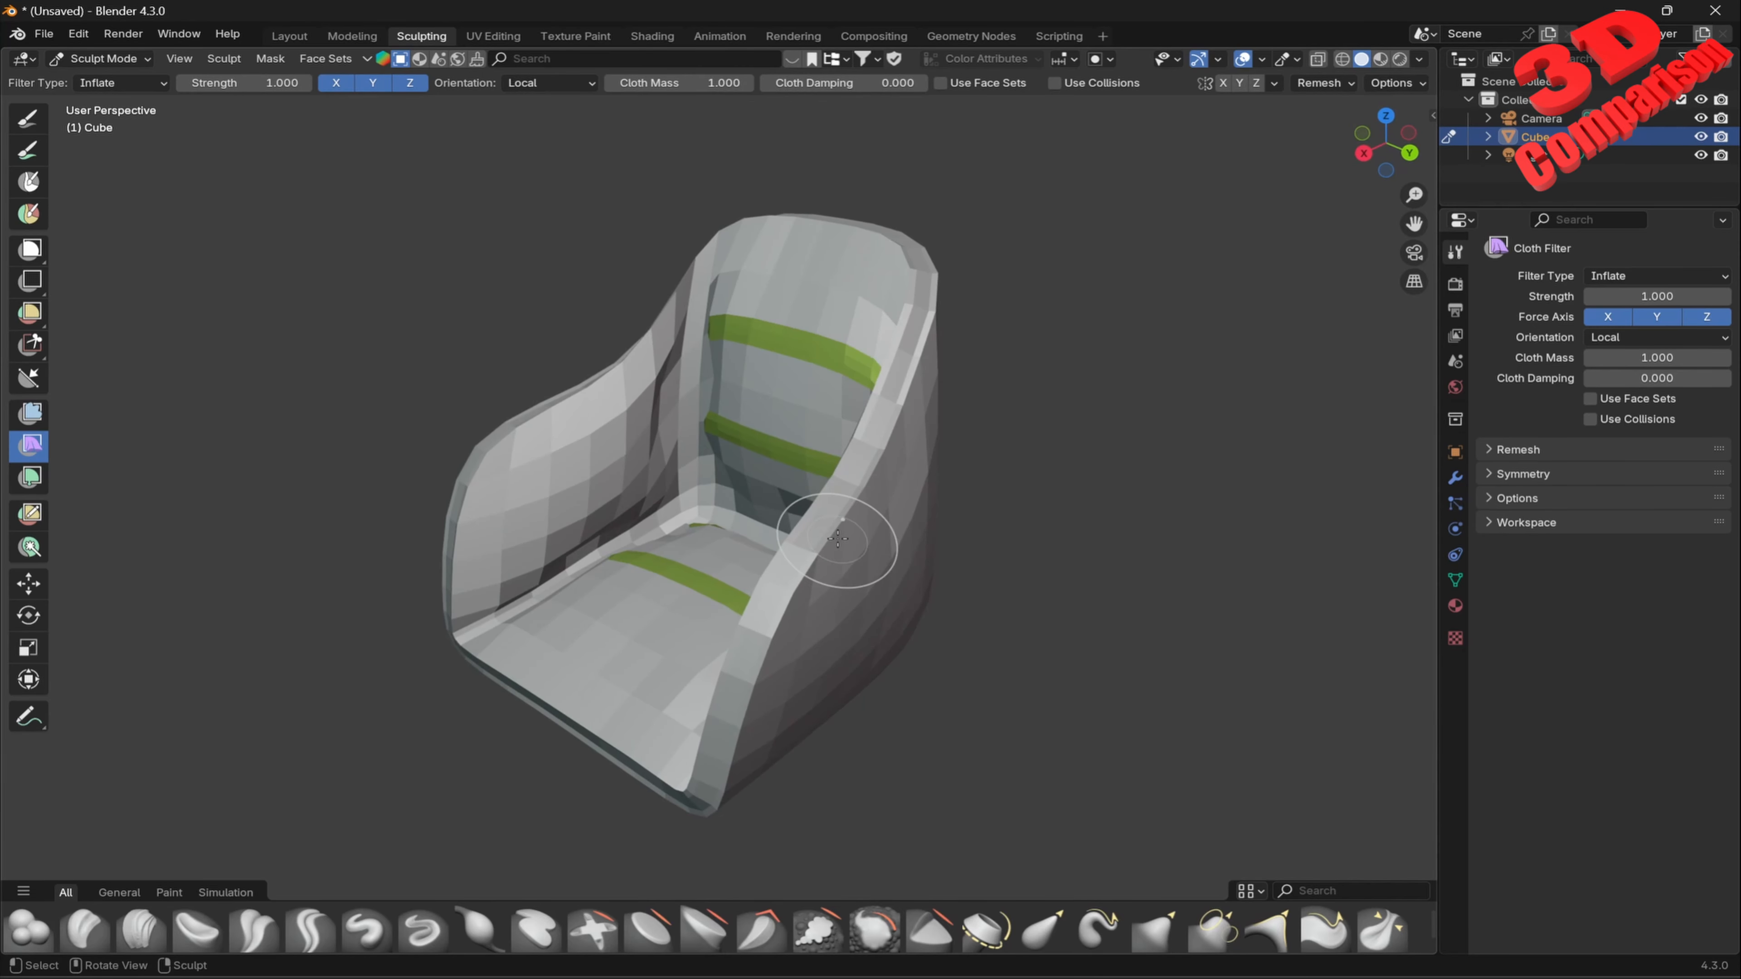
key(ctrl+z)
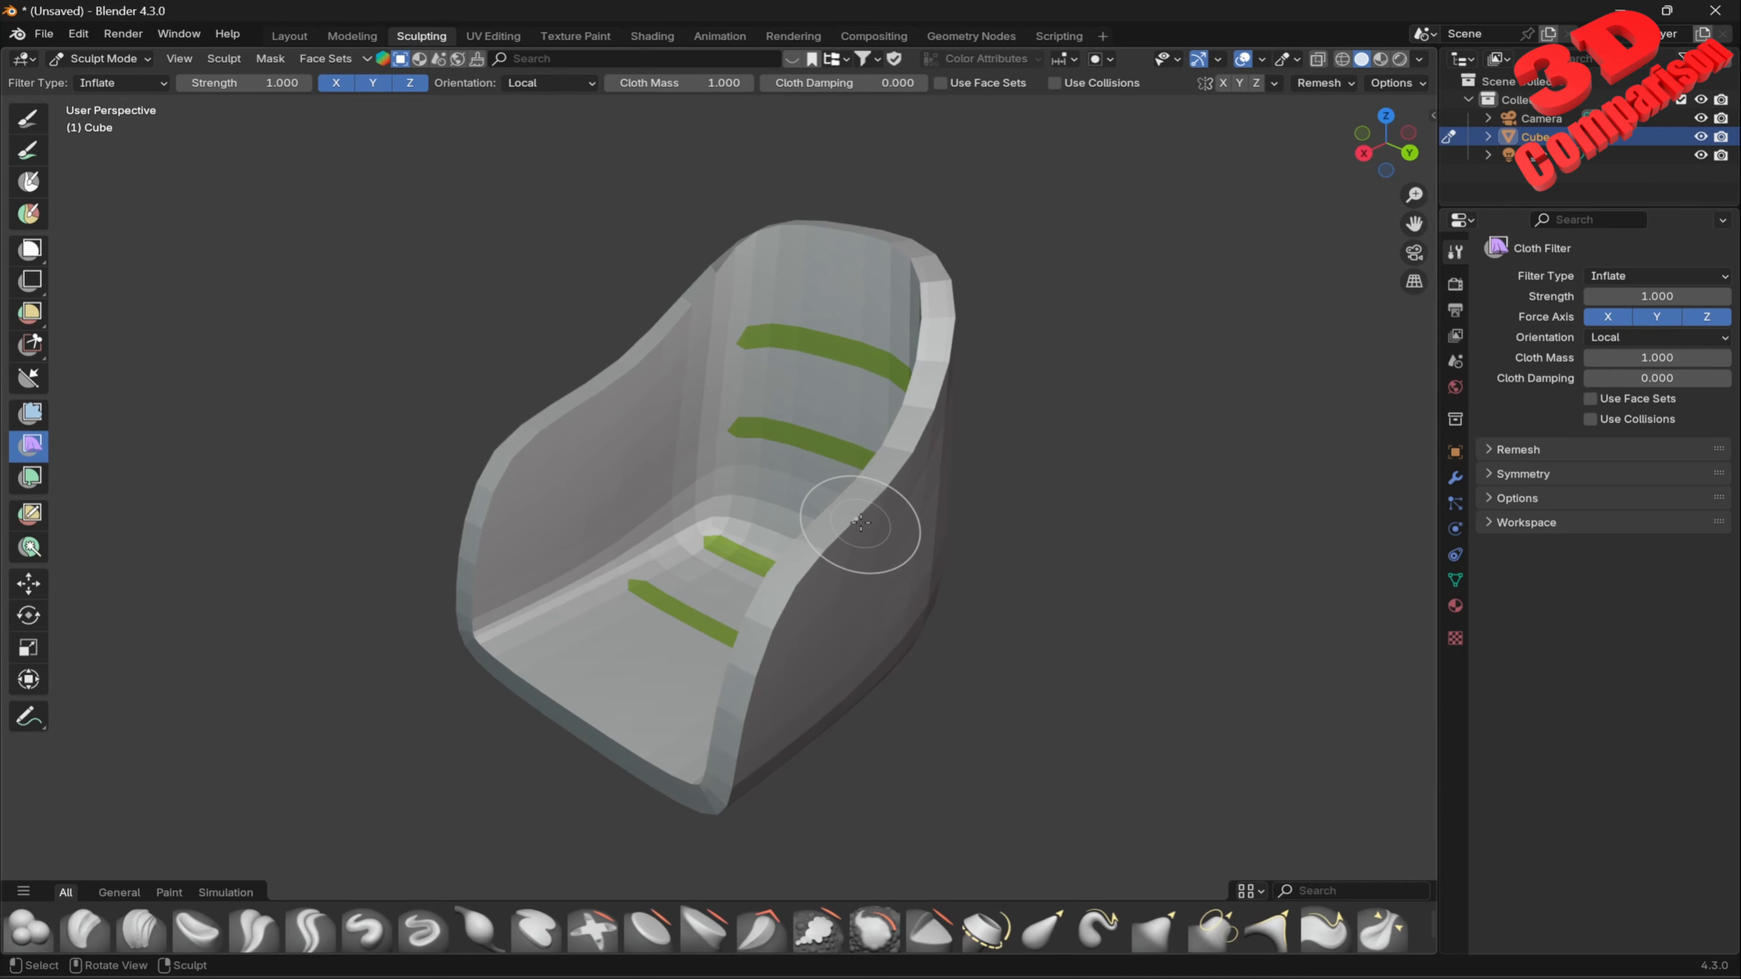
Return to the Layout workspace and add a level 3 Subdivision Surface modifier to the chair.
click(295, 38)
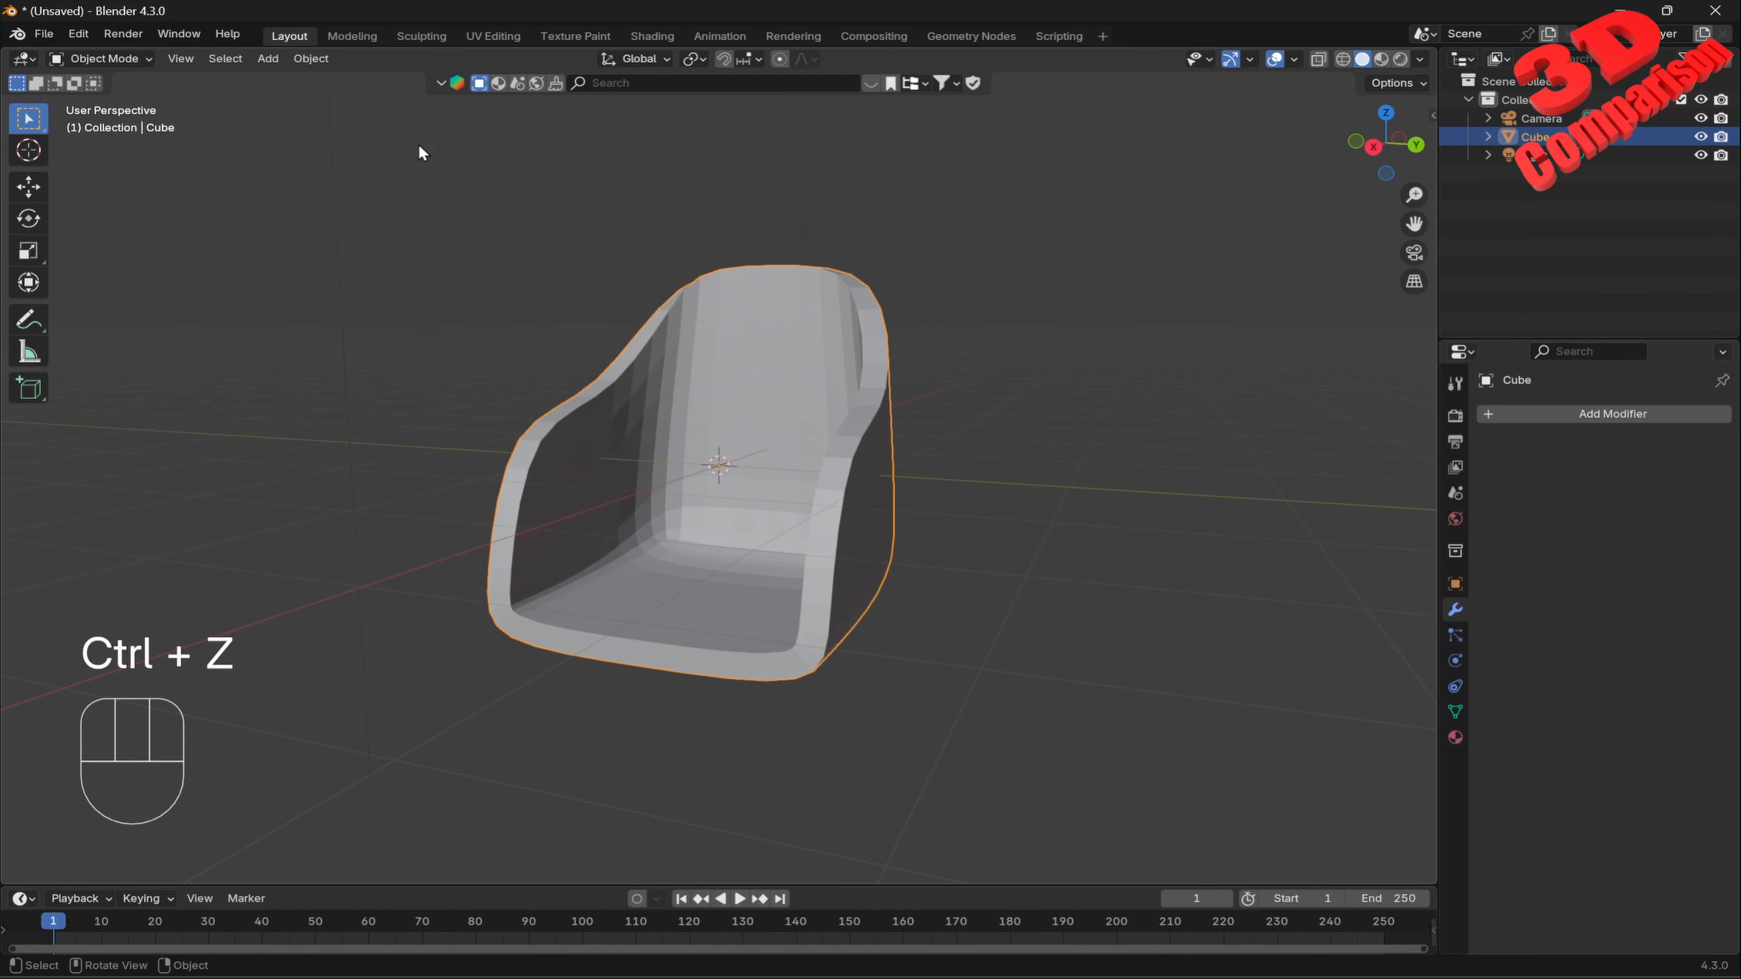
click(1583, 417)
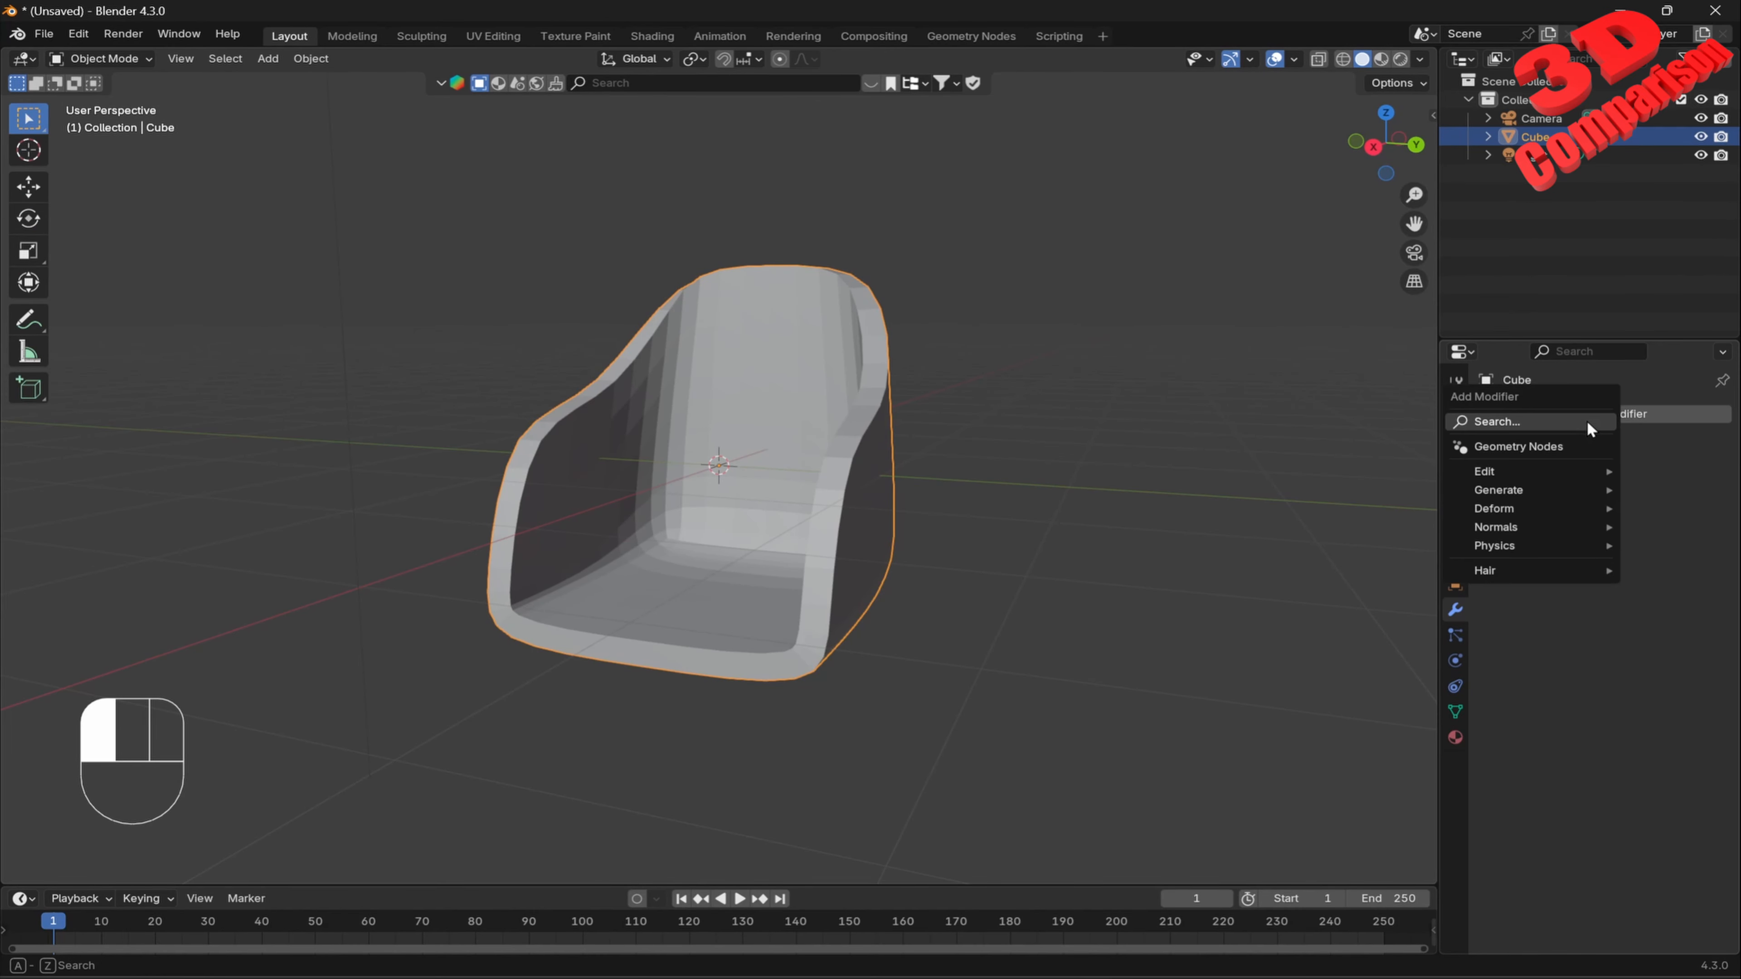
click(1570, 423)
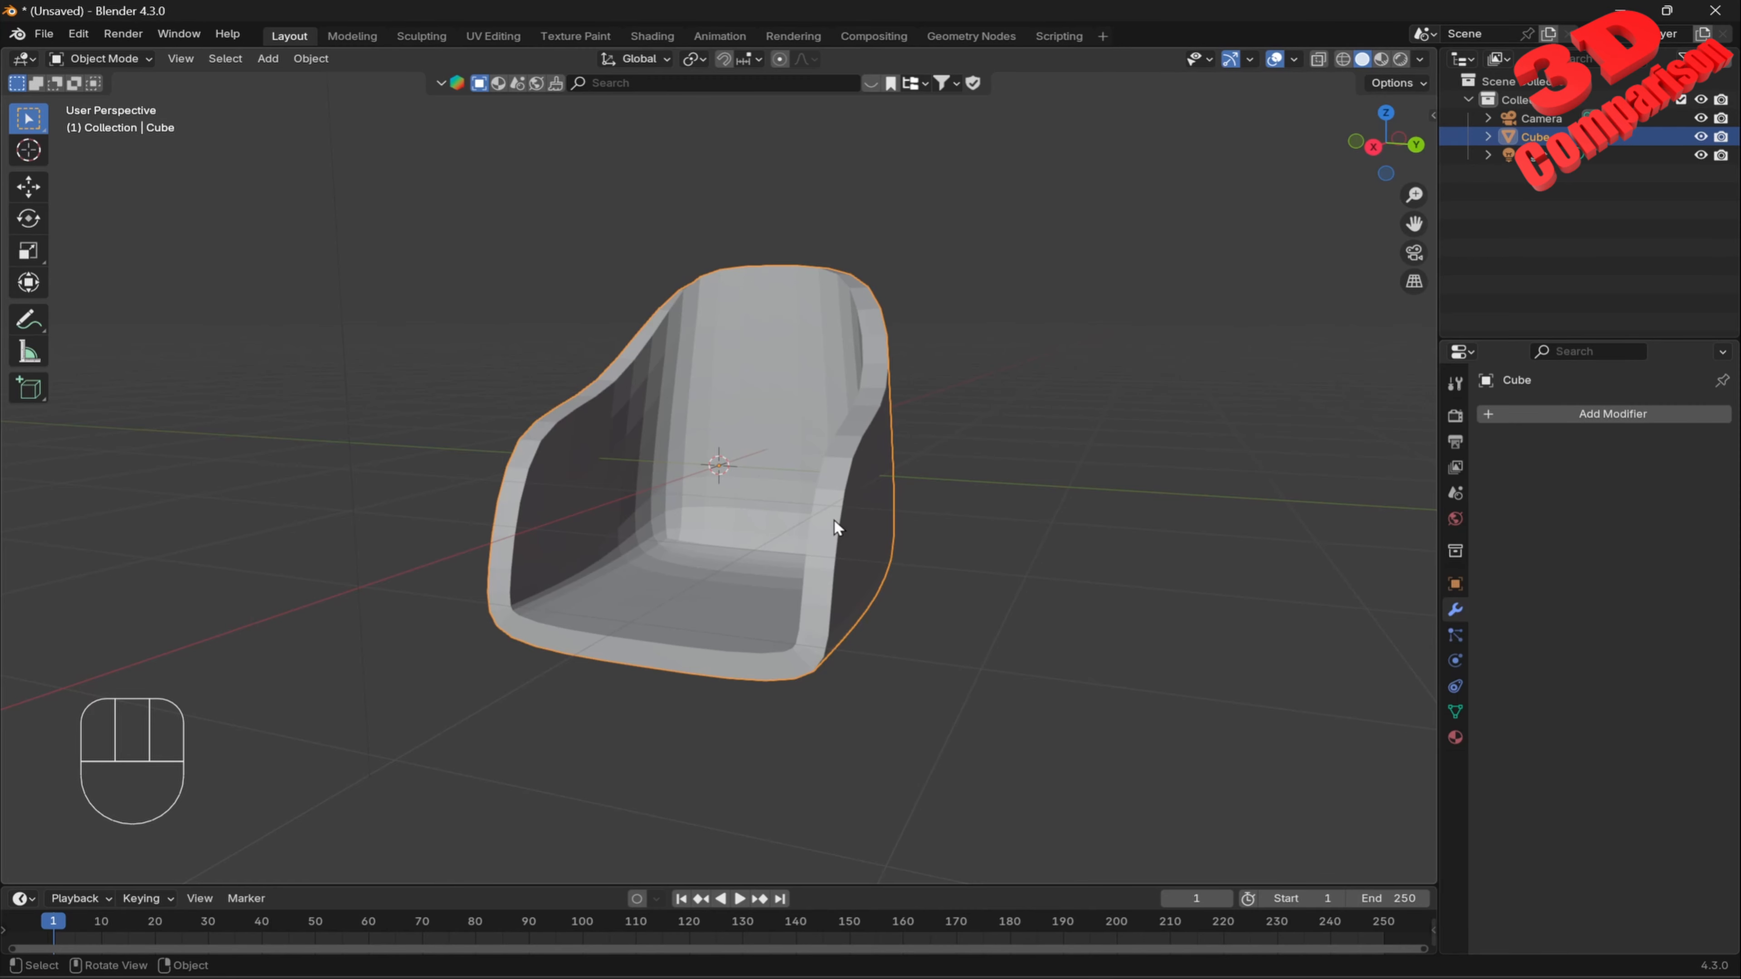
key(ctrl+3)
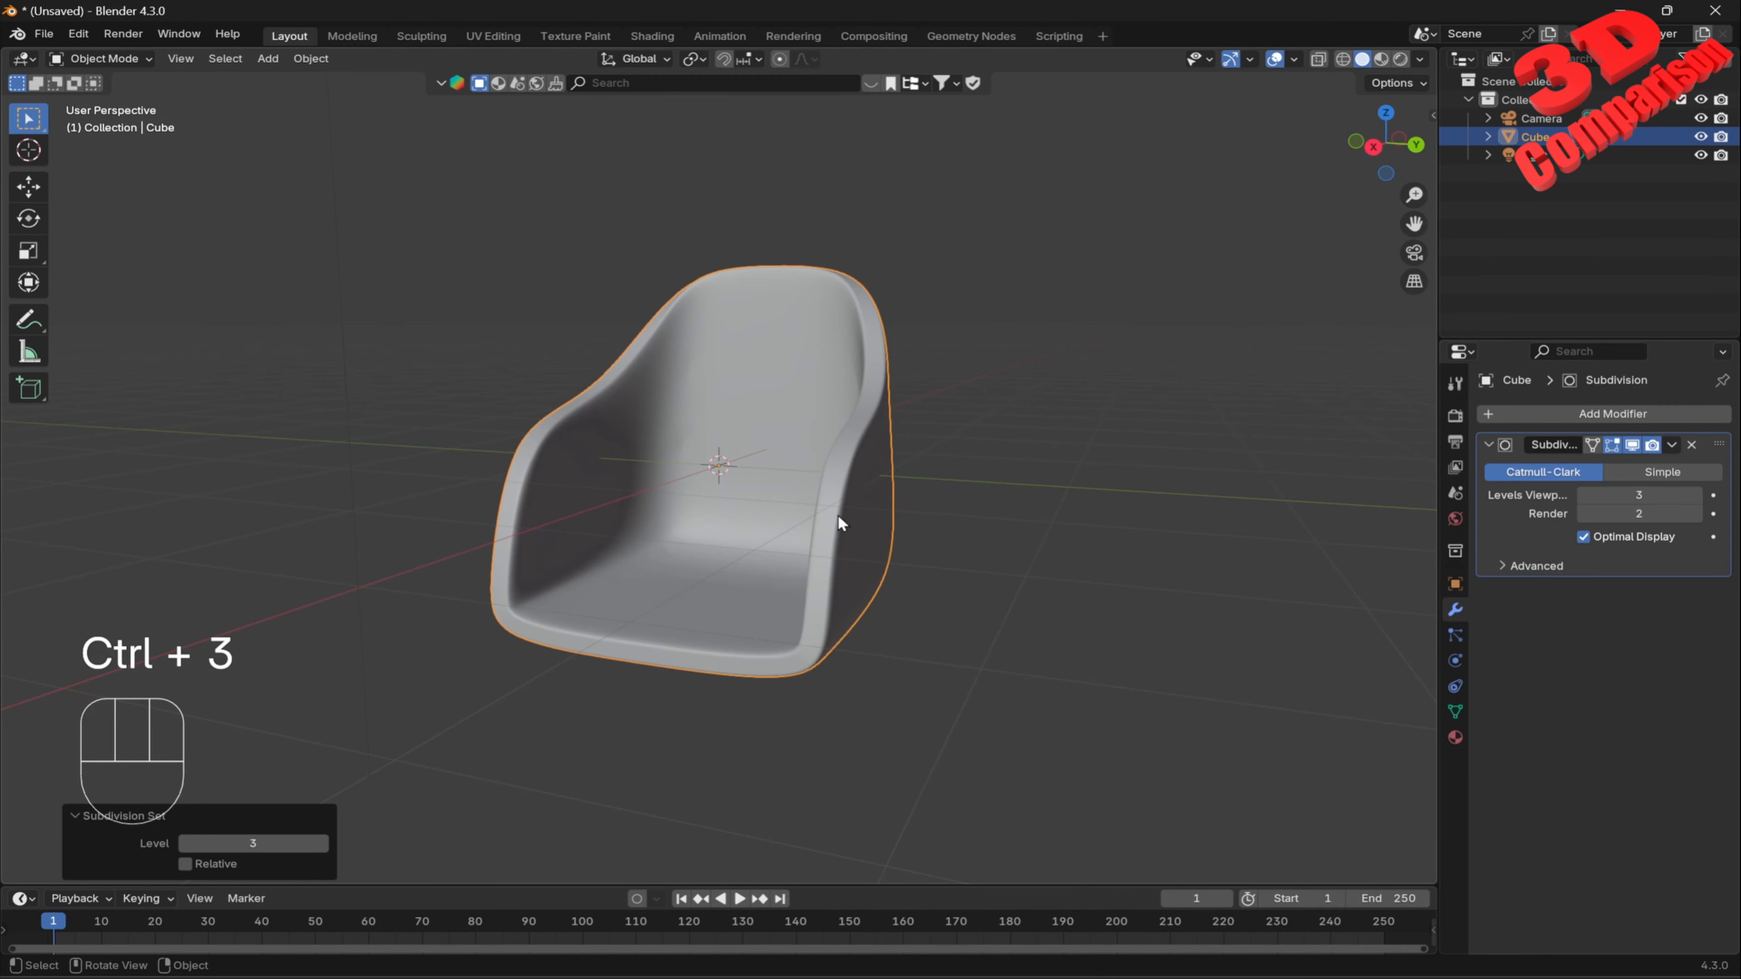
scroll(839, 516, up, 1)
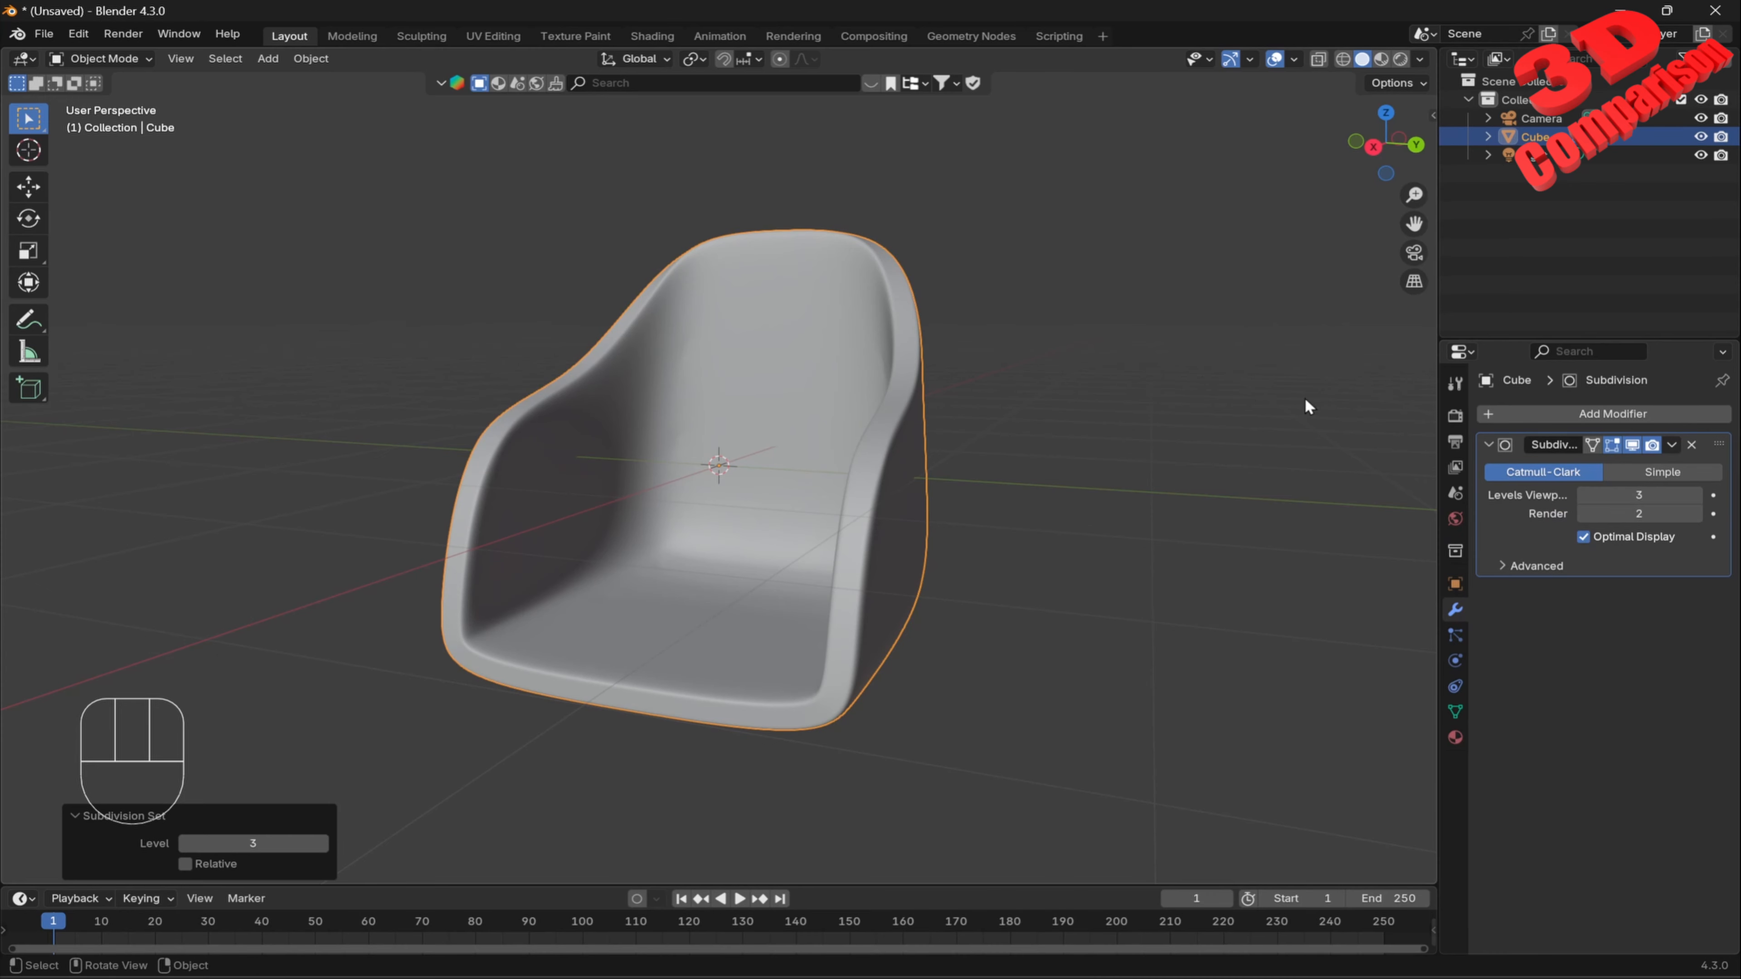
Turn on the viewport Statistics overlay and compare the mesh counts with and without the Subdivision modifier, leaving the modifier in place.
click(1296, 58)
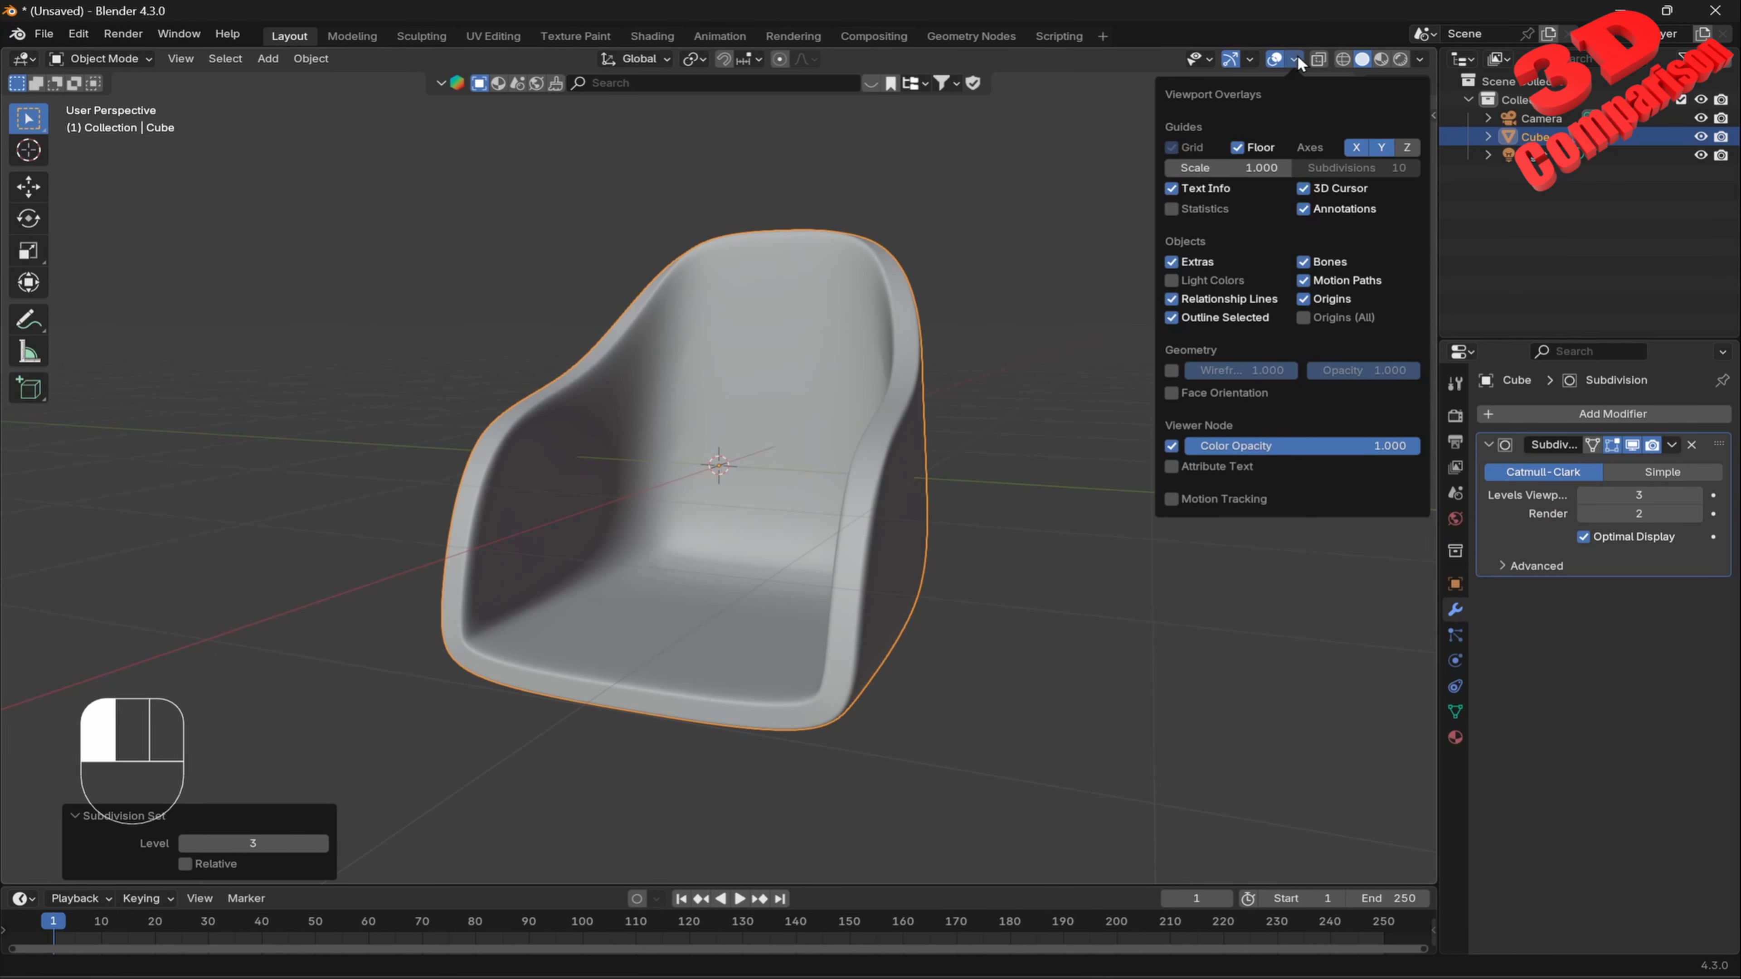
click(1202, 214)
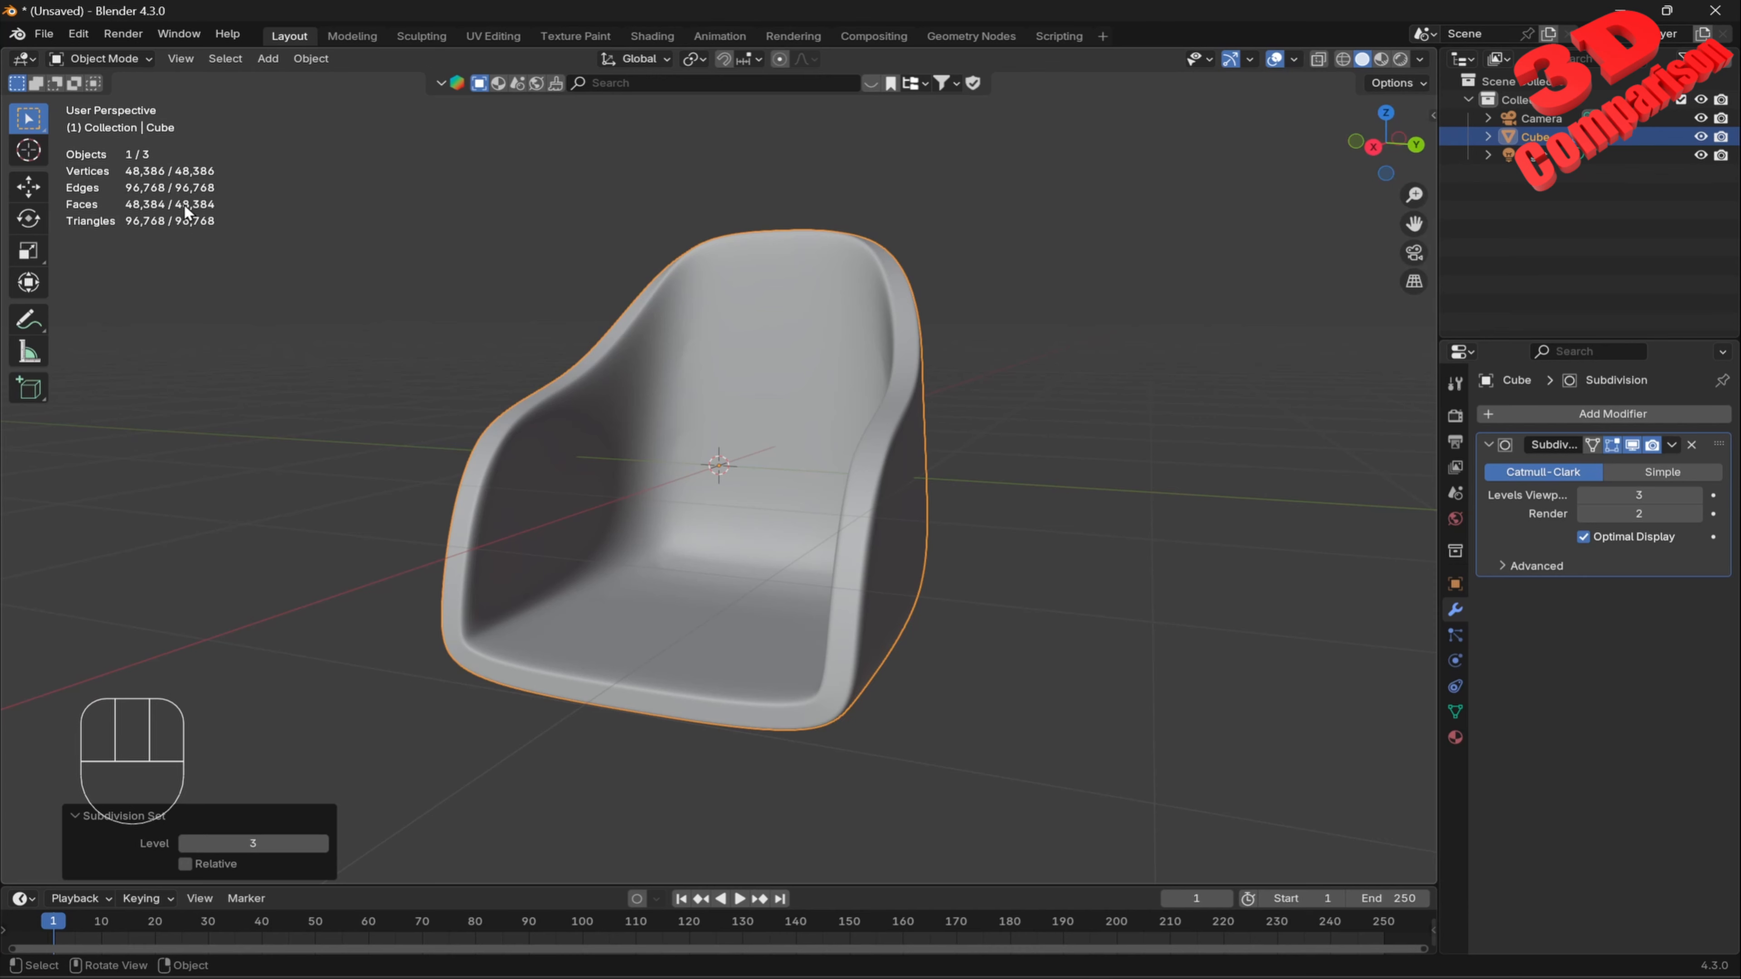
click(1691, 446)
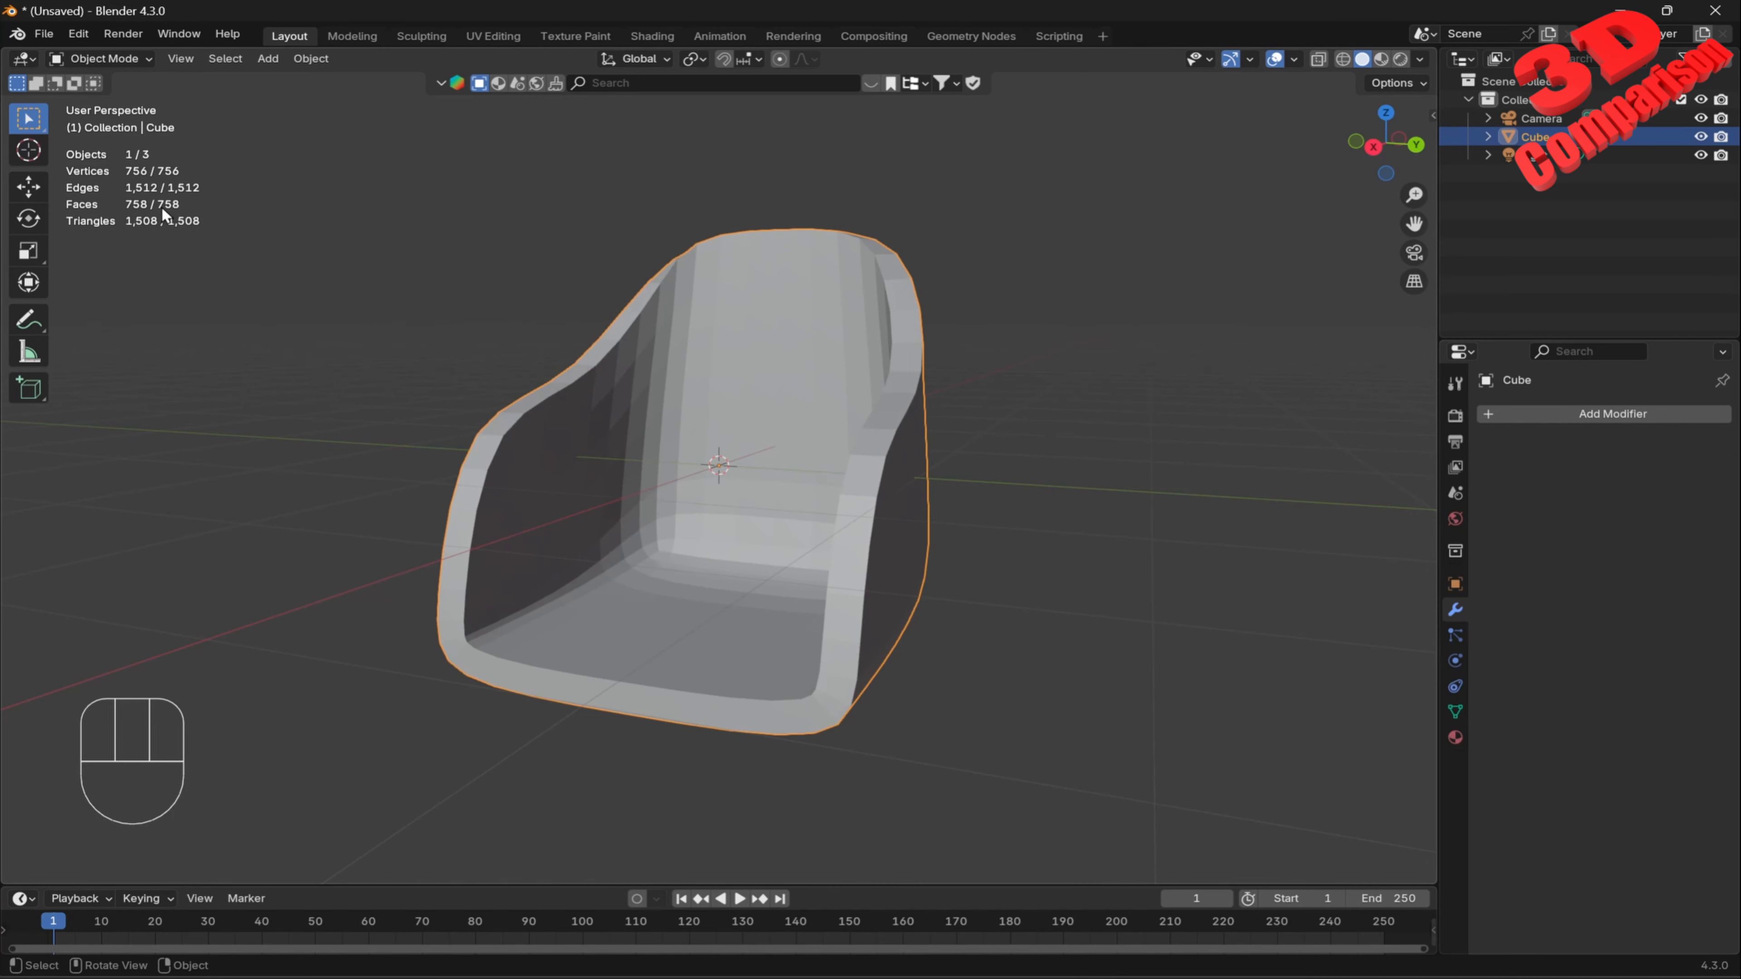
key(ctrl+z)
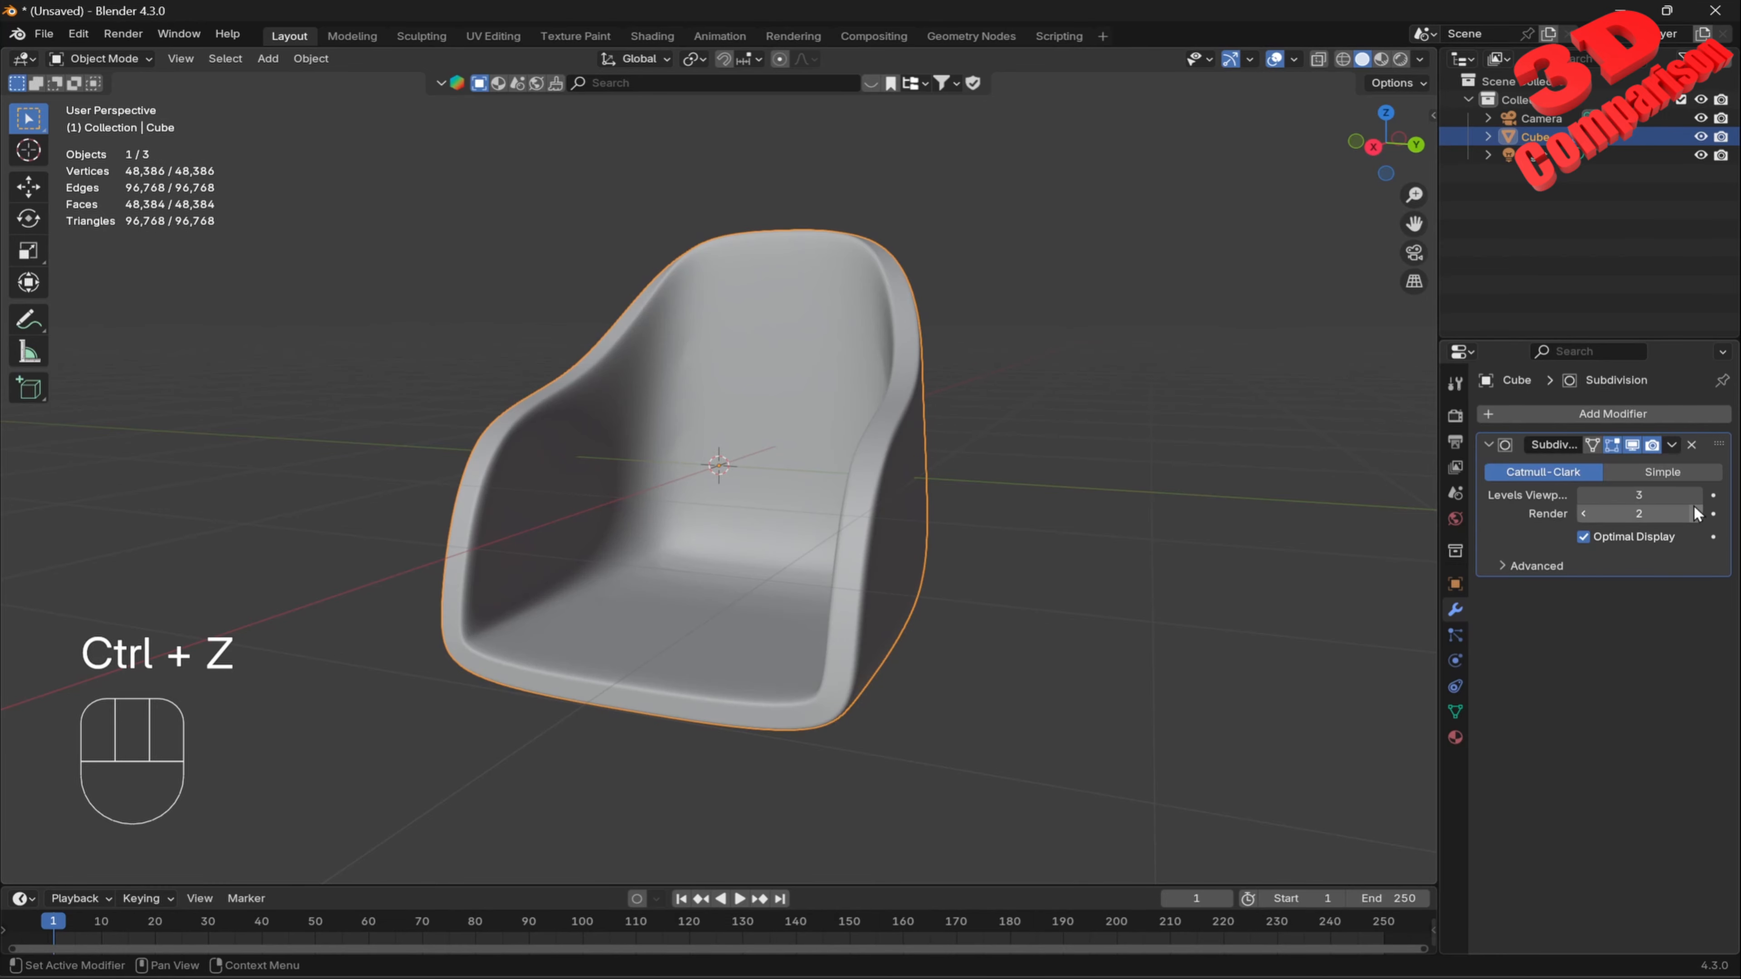
In the Sculpting workspace, inflate the subdivided chair with the Cloth Filter so the padding bulges between the strips.
click(422, 40)
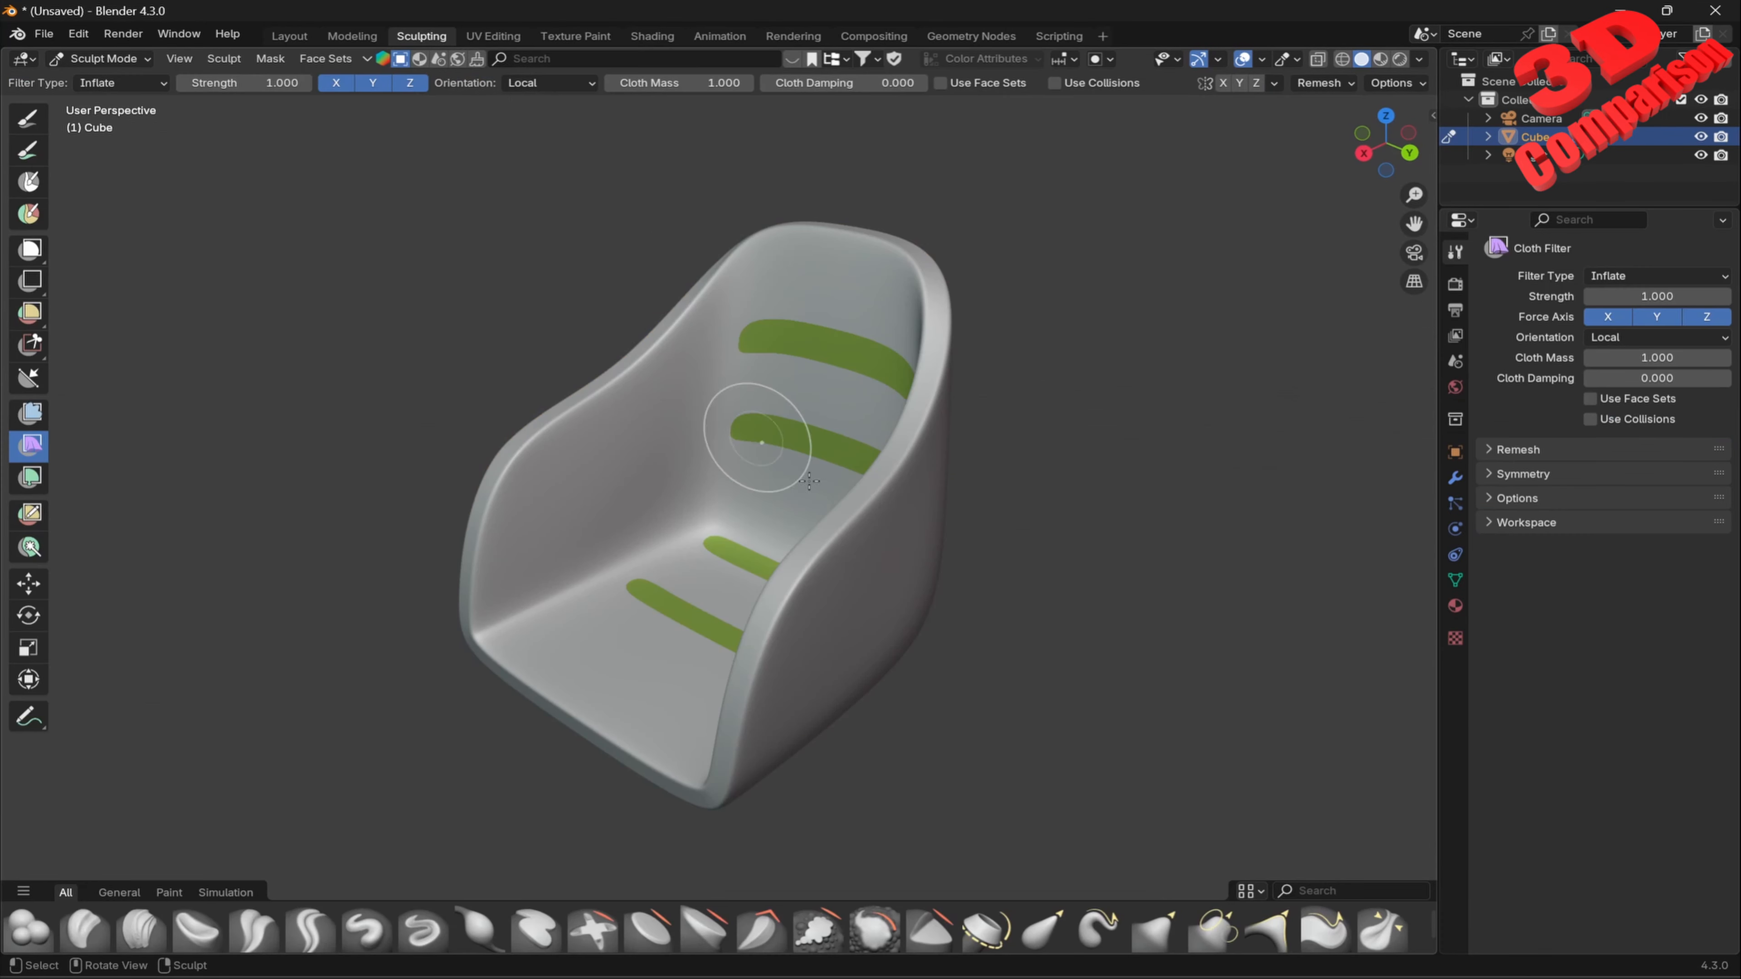
middle_drag(917, 548, 972, 528)
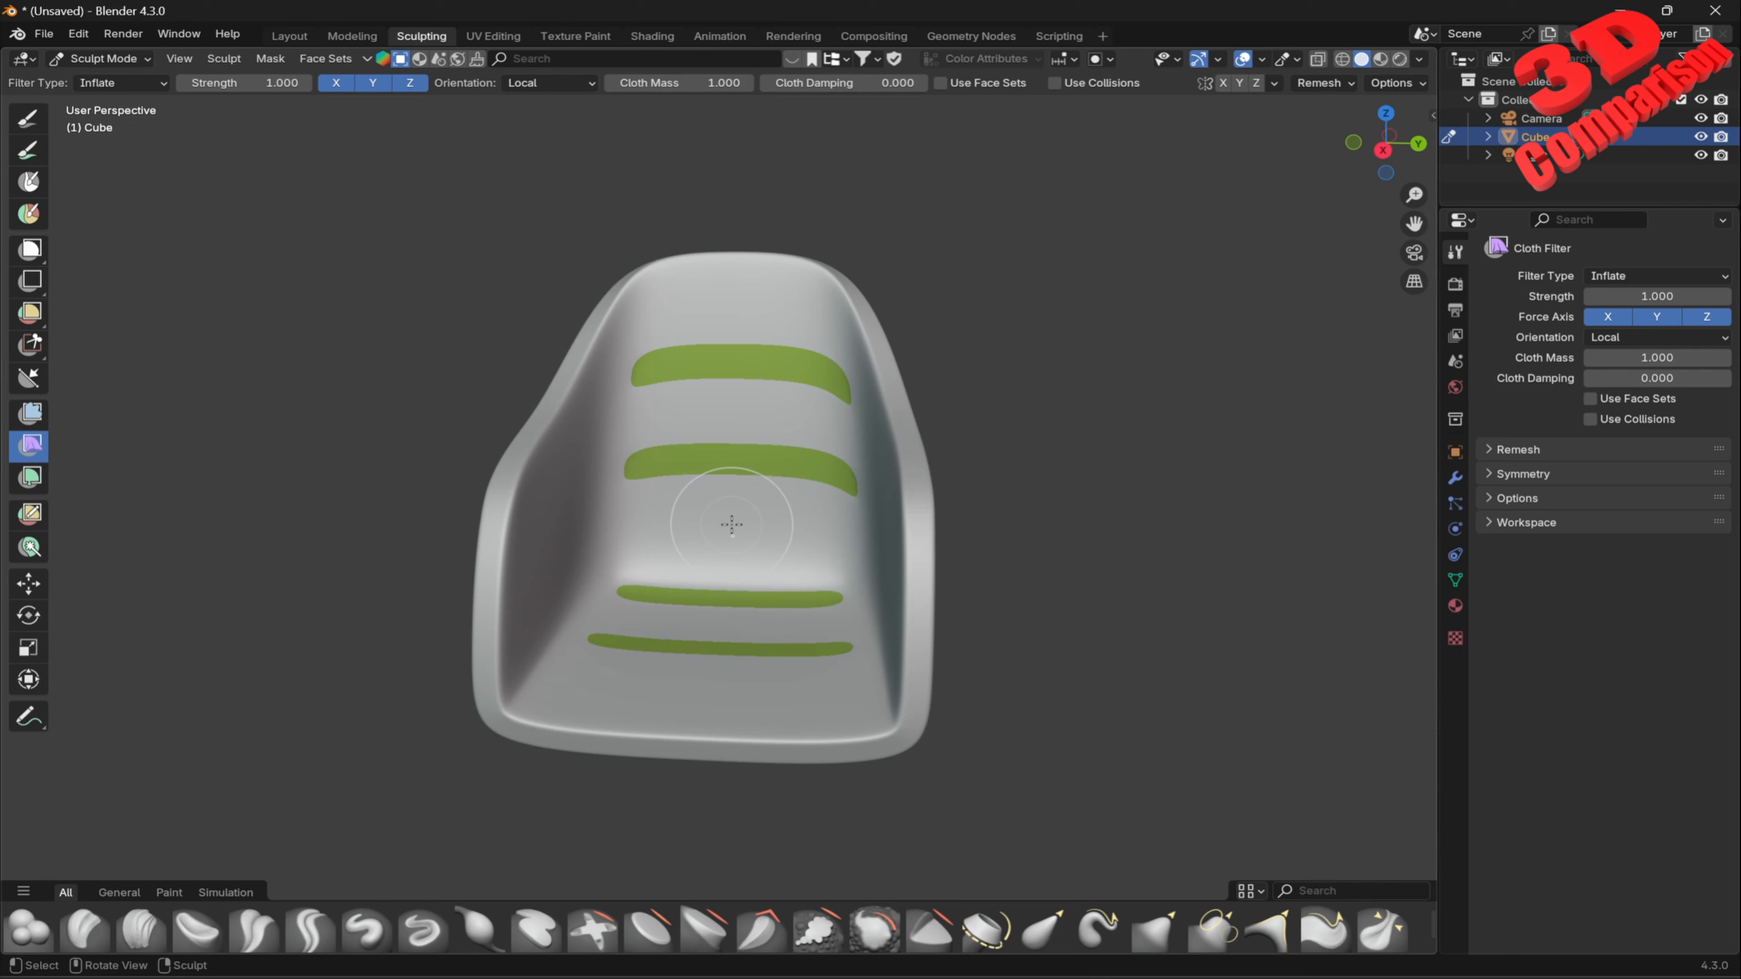
drag(742, 504, 760, 449)
mouse_move(761, 450)
middle_down()
mouse_move(954, 459)
mouse_move(699, 288)
middle_up()
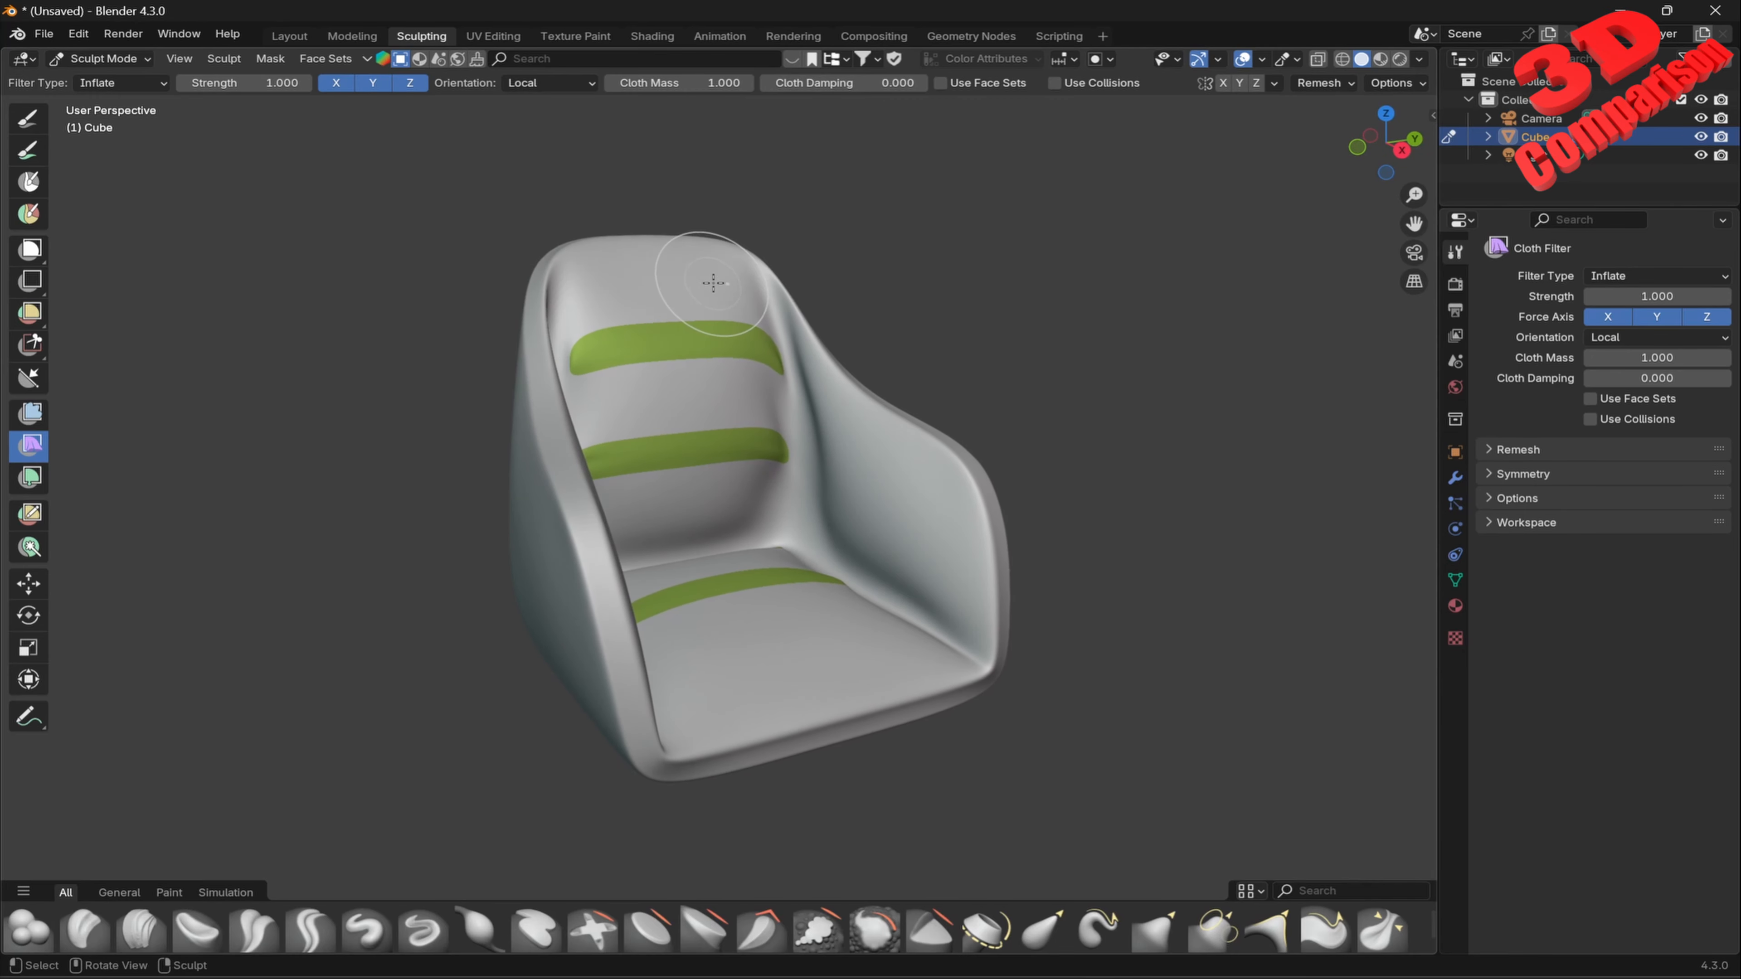
mouse_move(691, 505)
middle_down()
mouse_move(924, 405)
mouse_move(712, 436)
mouse_move(773, 504)
mouse_move(696, 465)
mouse_move(890, 520)
middle_up()
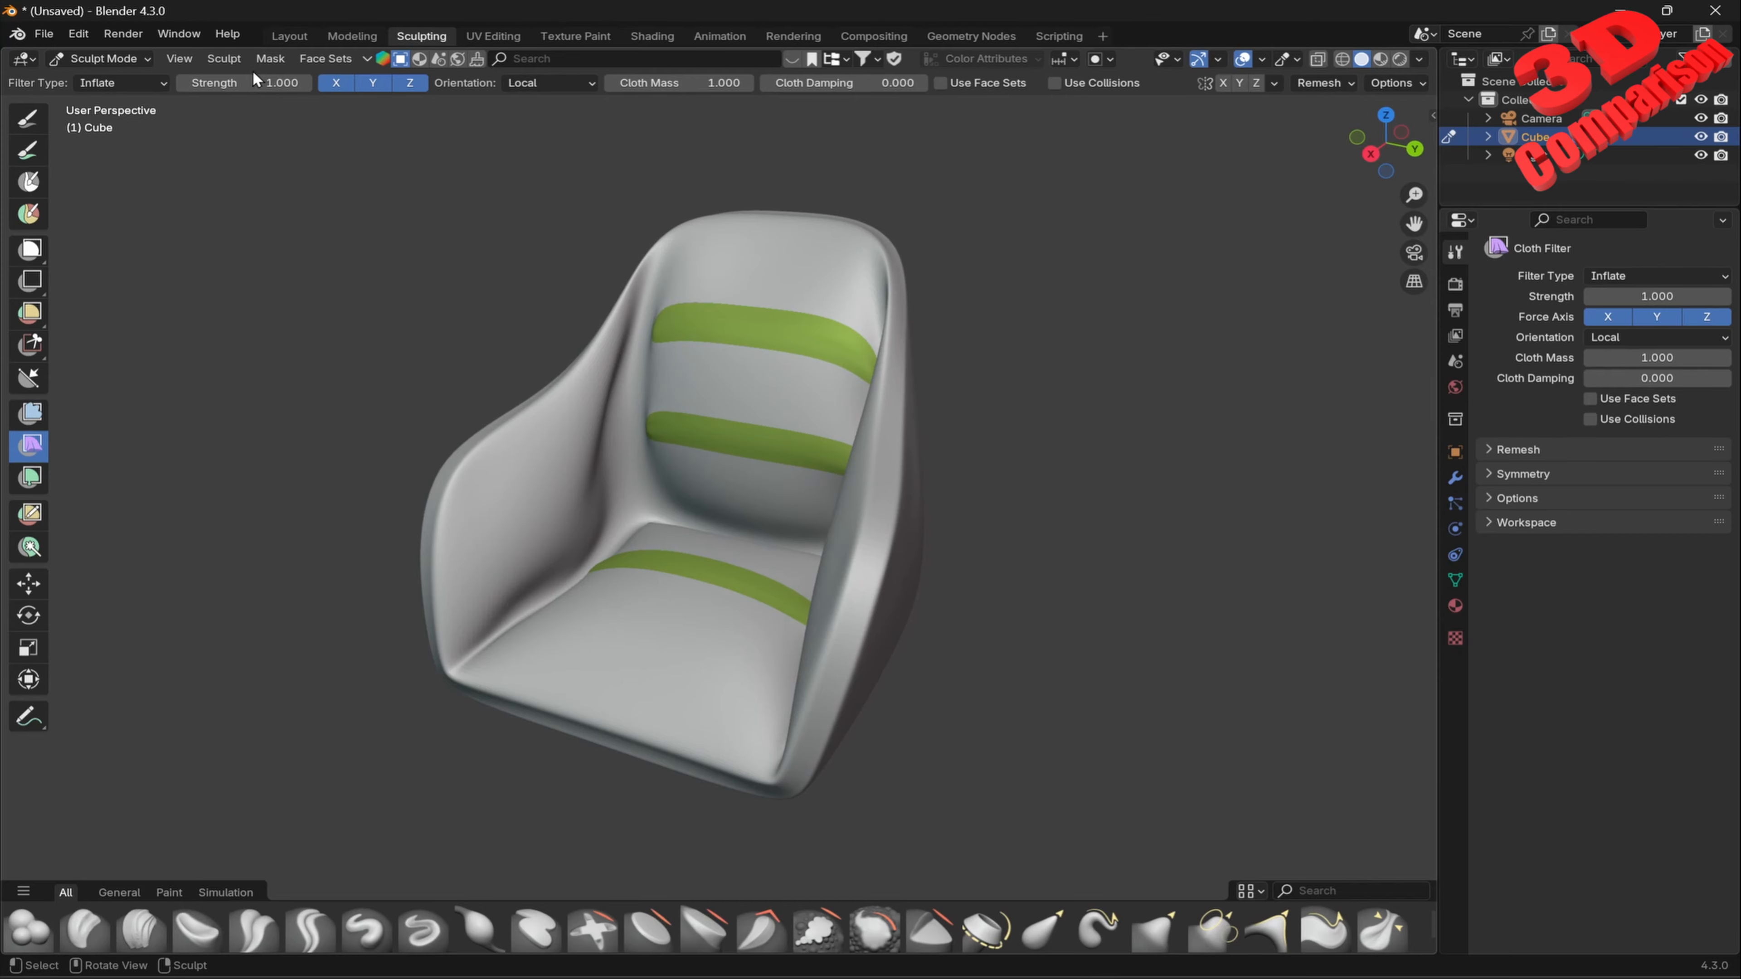
Return to the Layout workspace and examine the inflated backrest and seat up close.
click(277, 36)
middle_drag(881, 502, 818, 495)
scroll(817, 495, up, 4)
scroll(822, 317, up, 2)
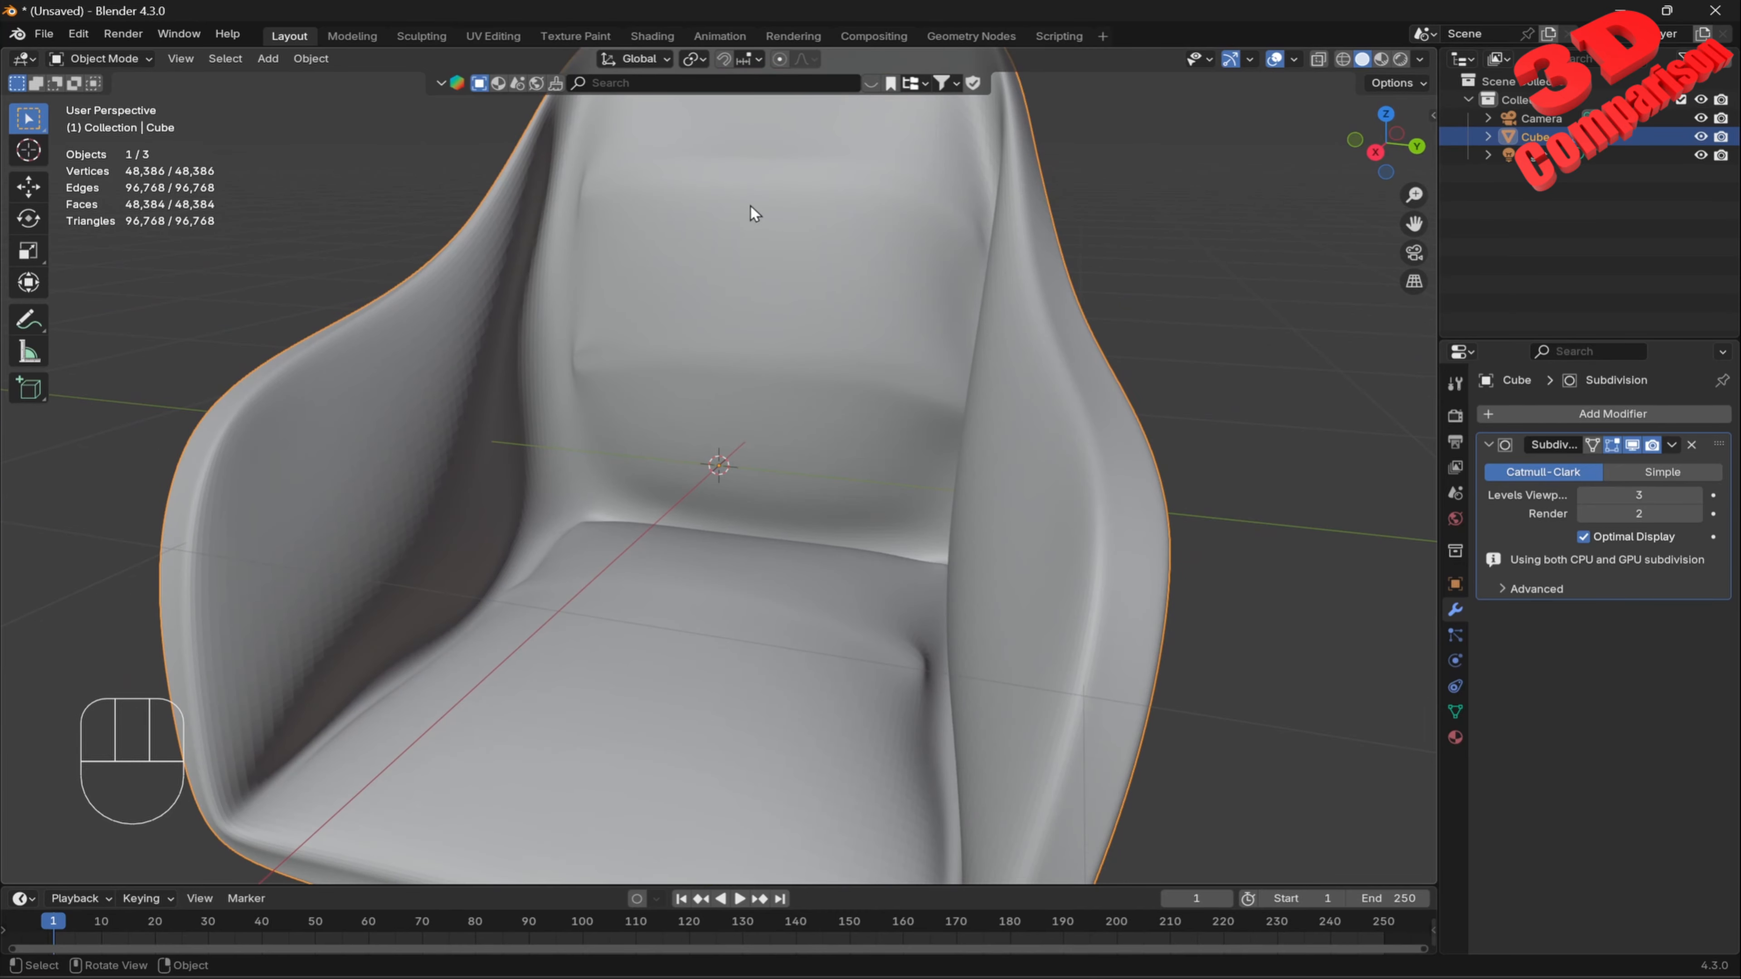
middle_drag(844, 478, 672, 596)
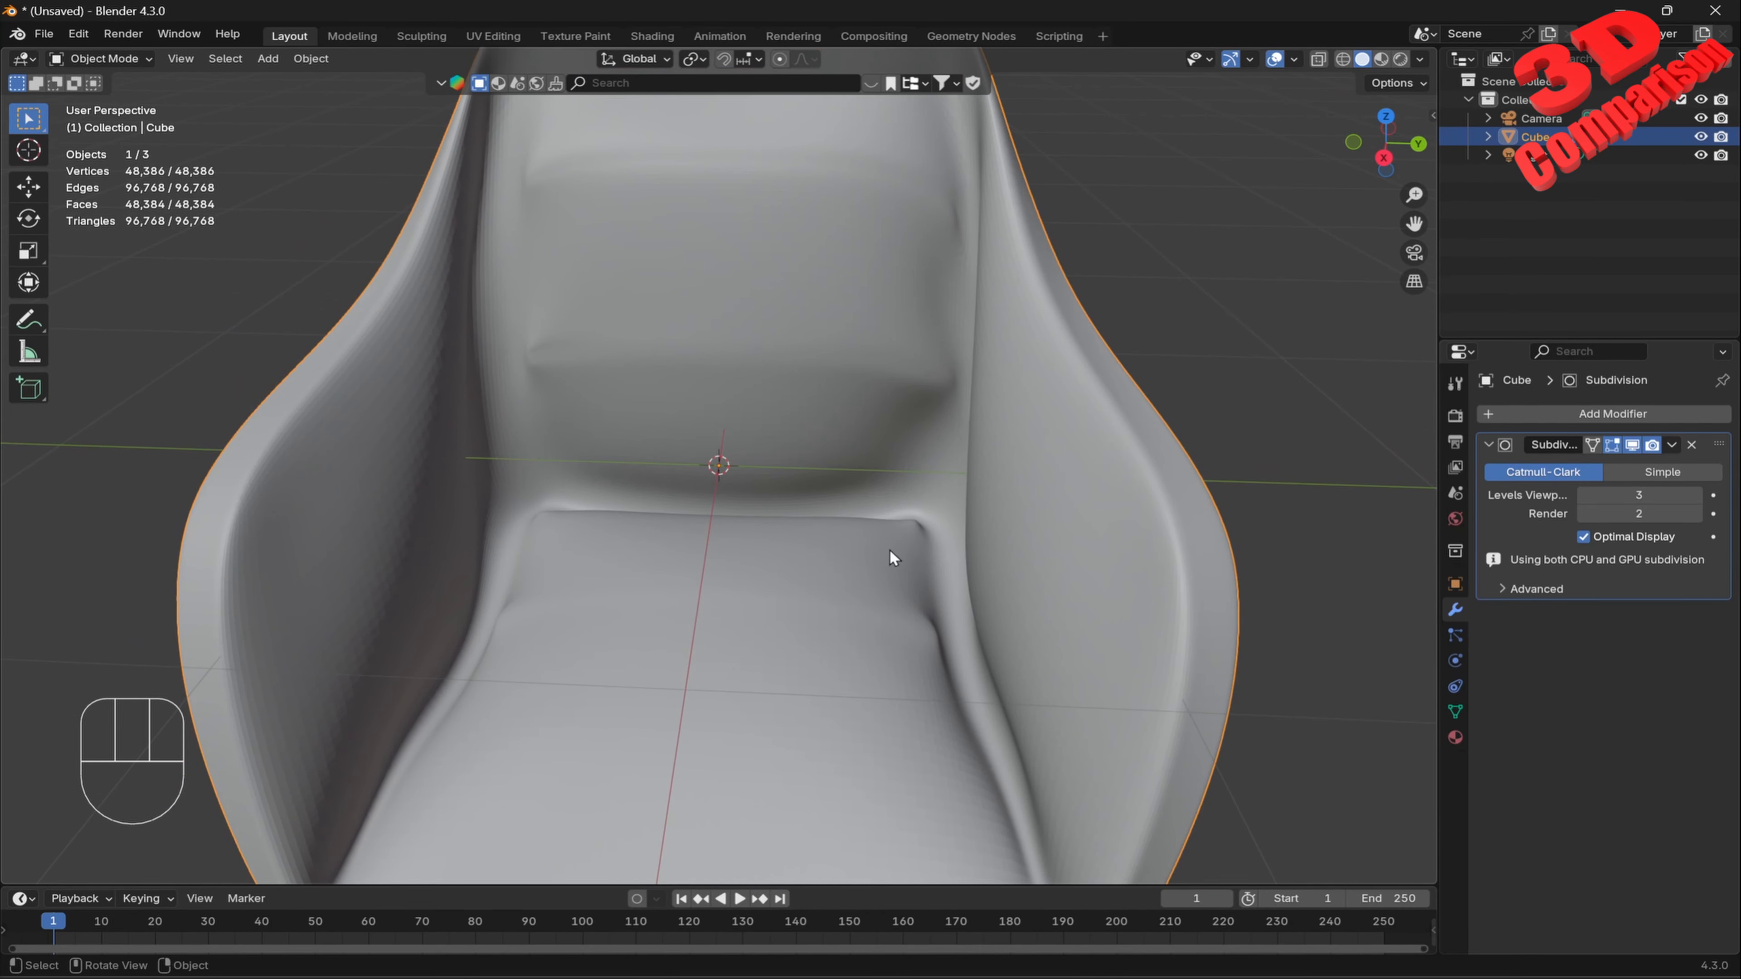
Search the BlenderKit material library for "leather" and show the second page of results.
middle_drag(890, 551, 726, 530)
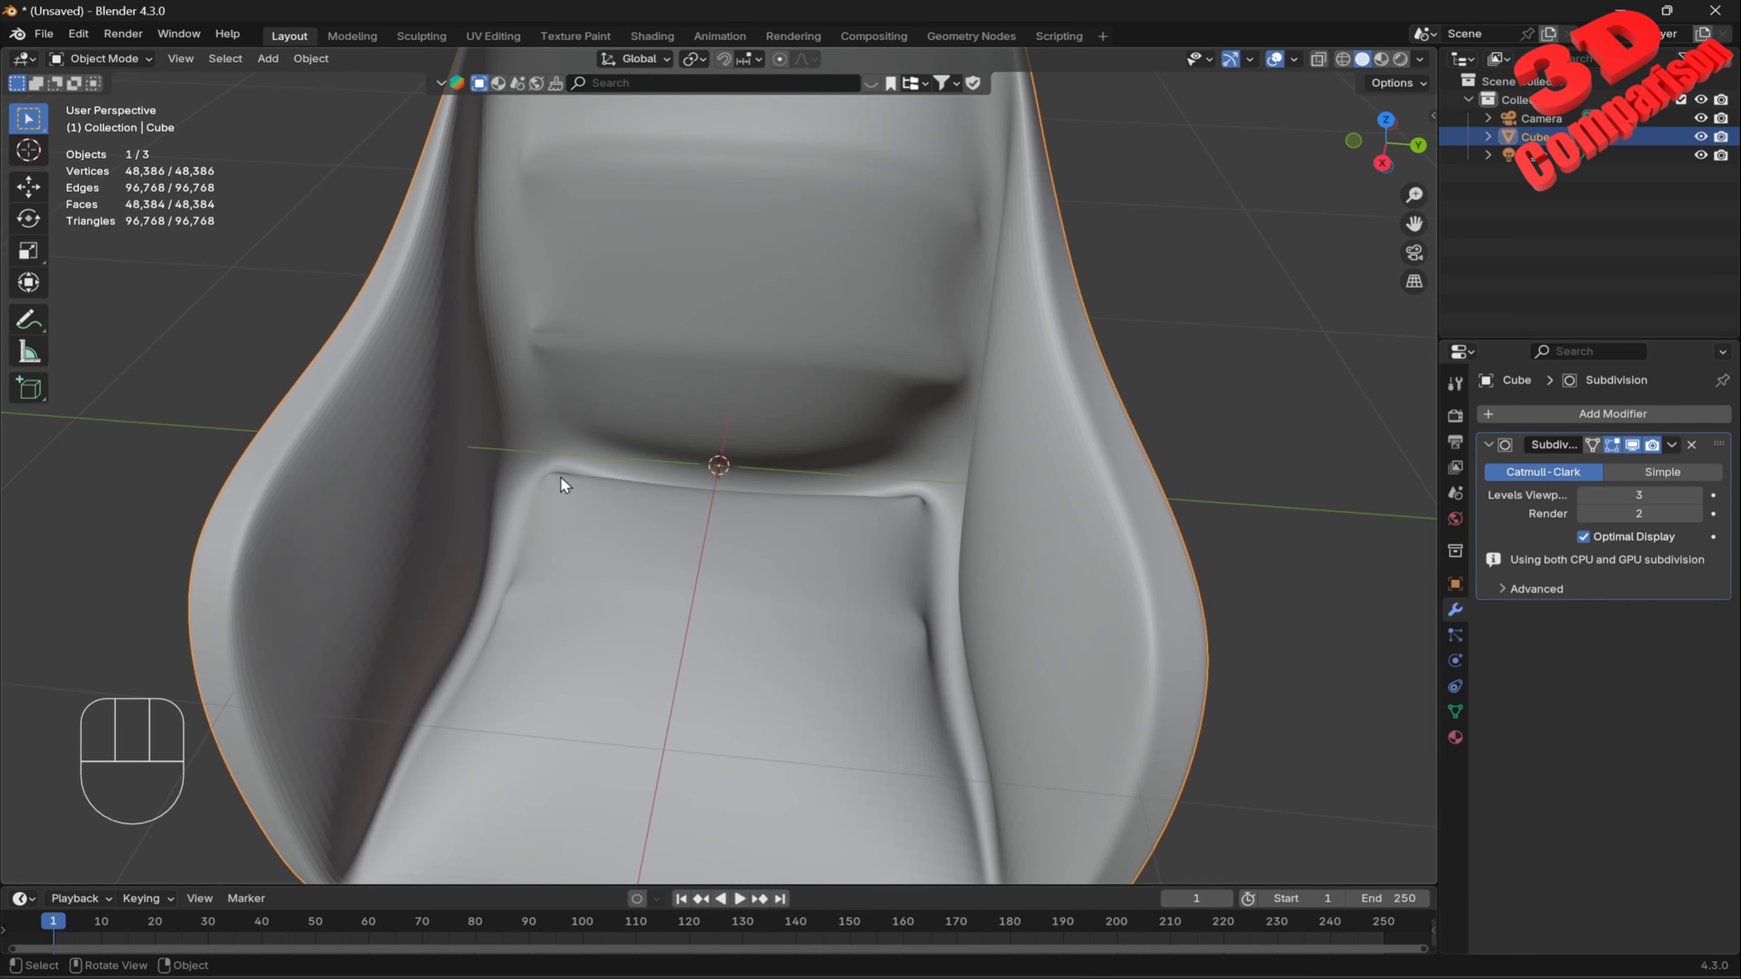
middle_drag(829, 566, 669, 365)
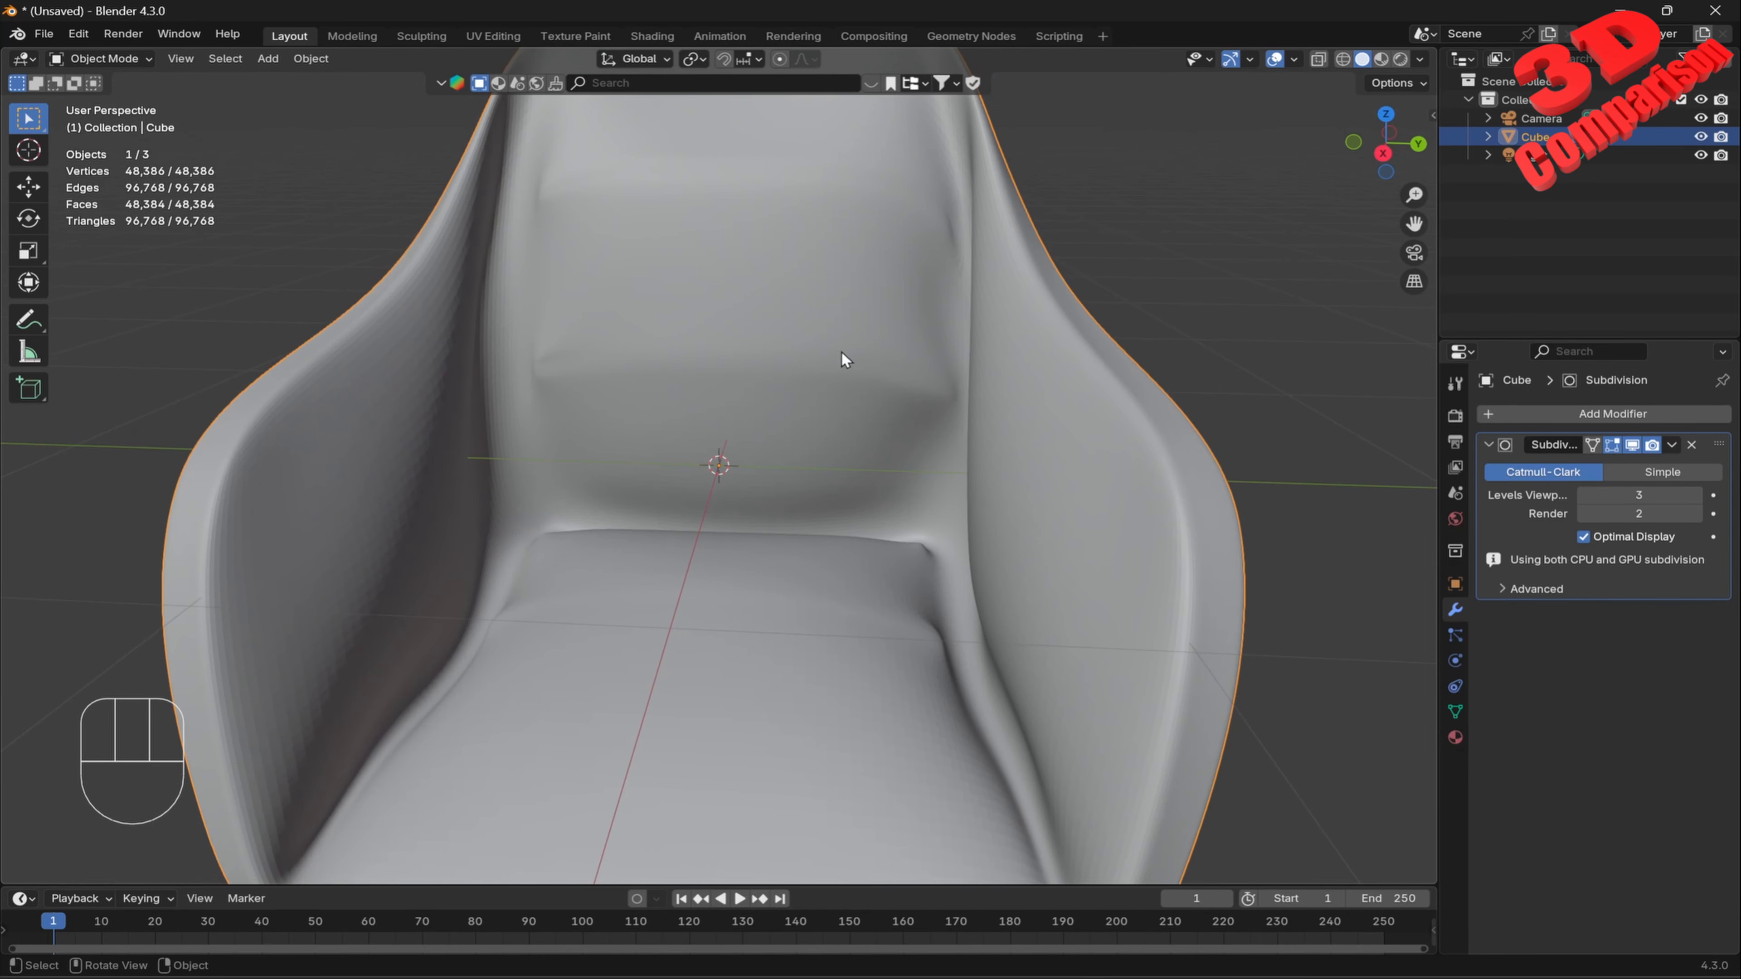
scroll(840, 350, down, 6)
middle_drag(828, 408, 826, 332)
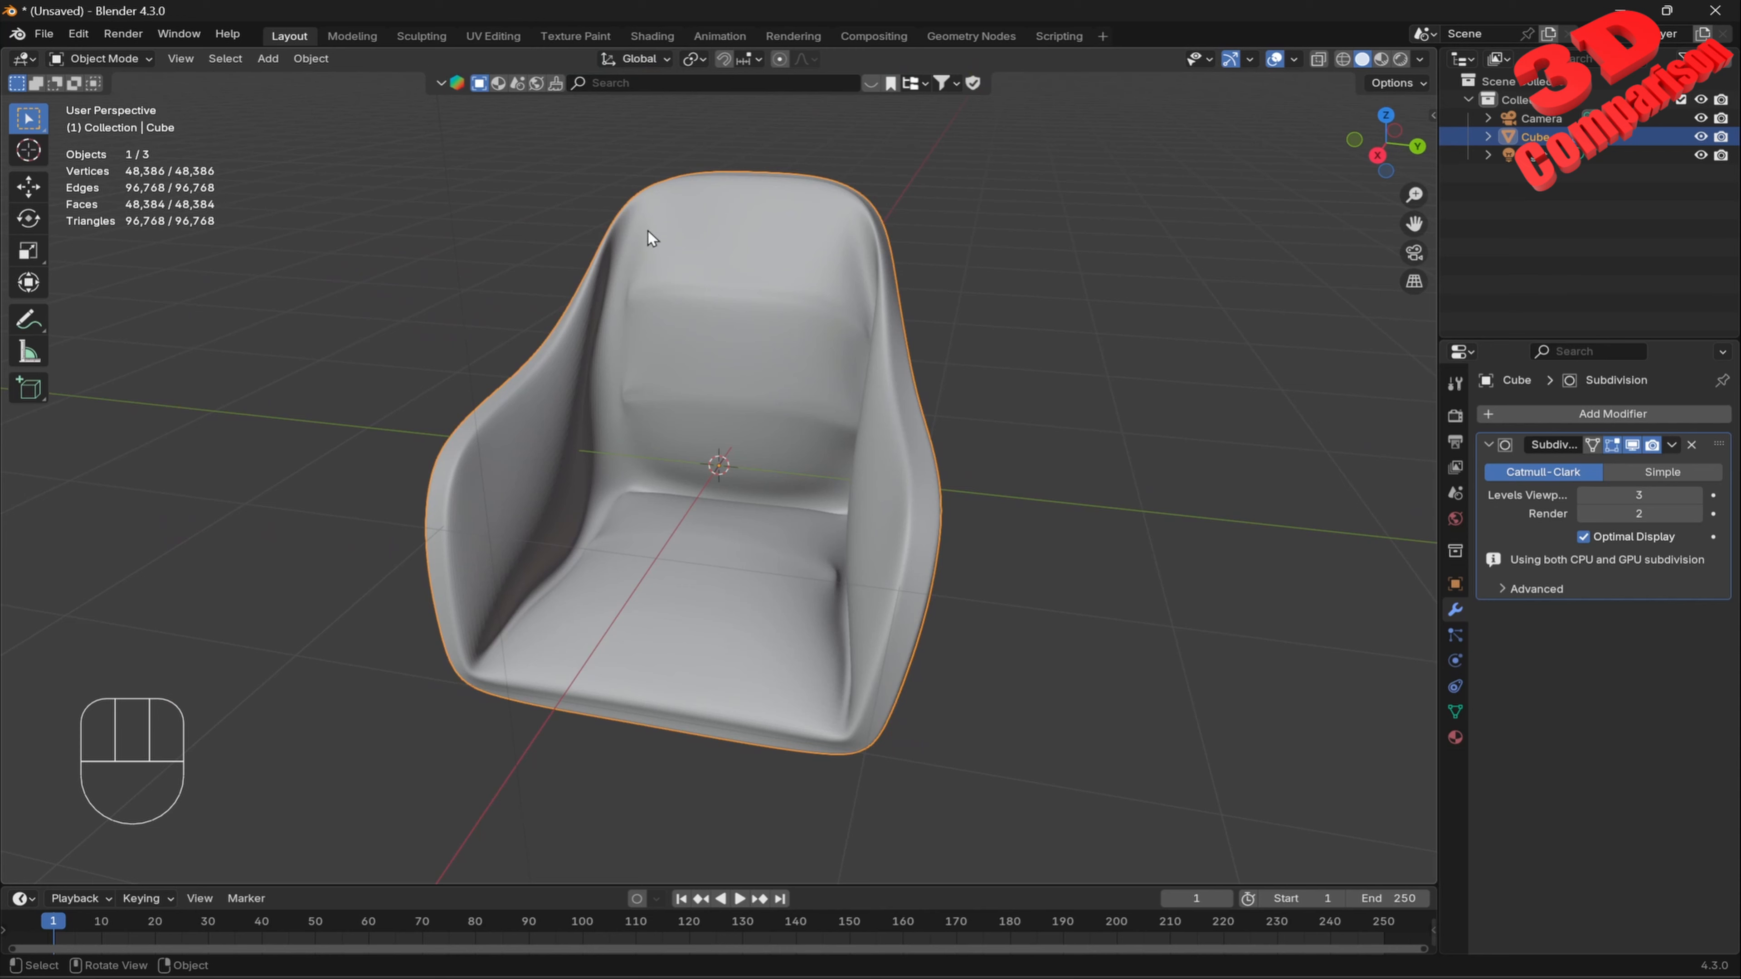
click(499, 85)
click(649, 84)
text(leather)
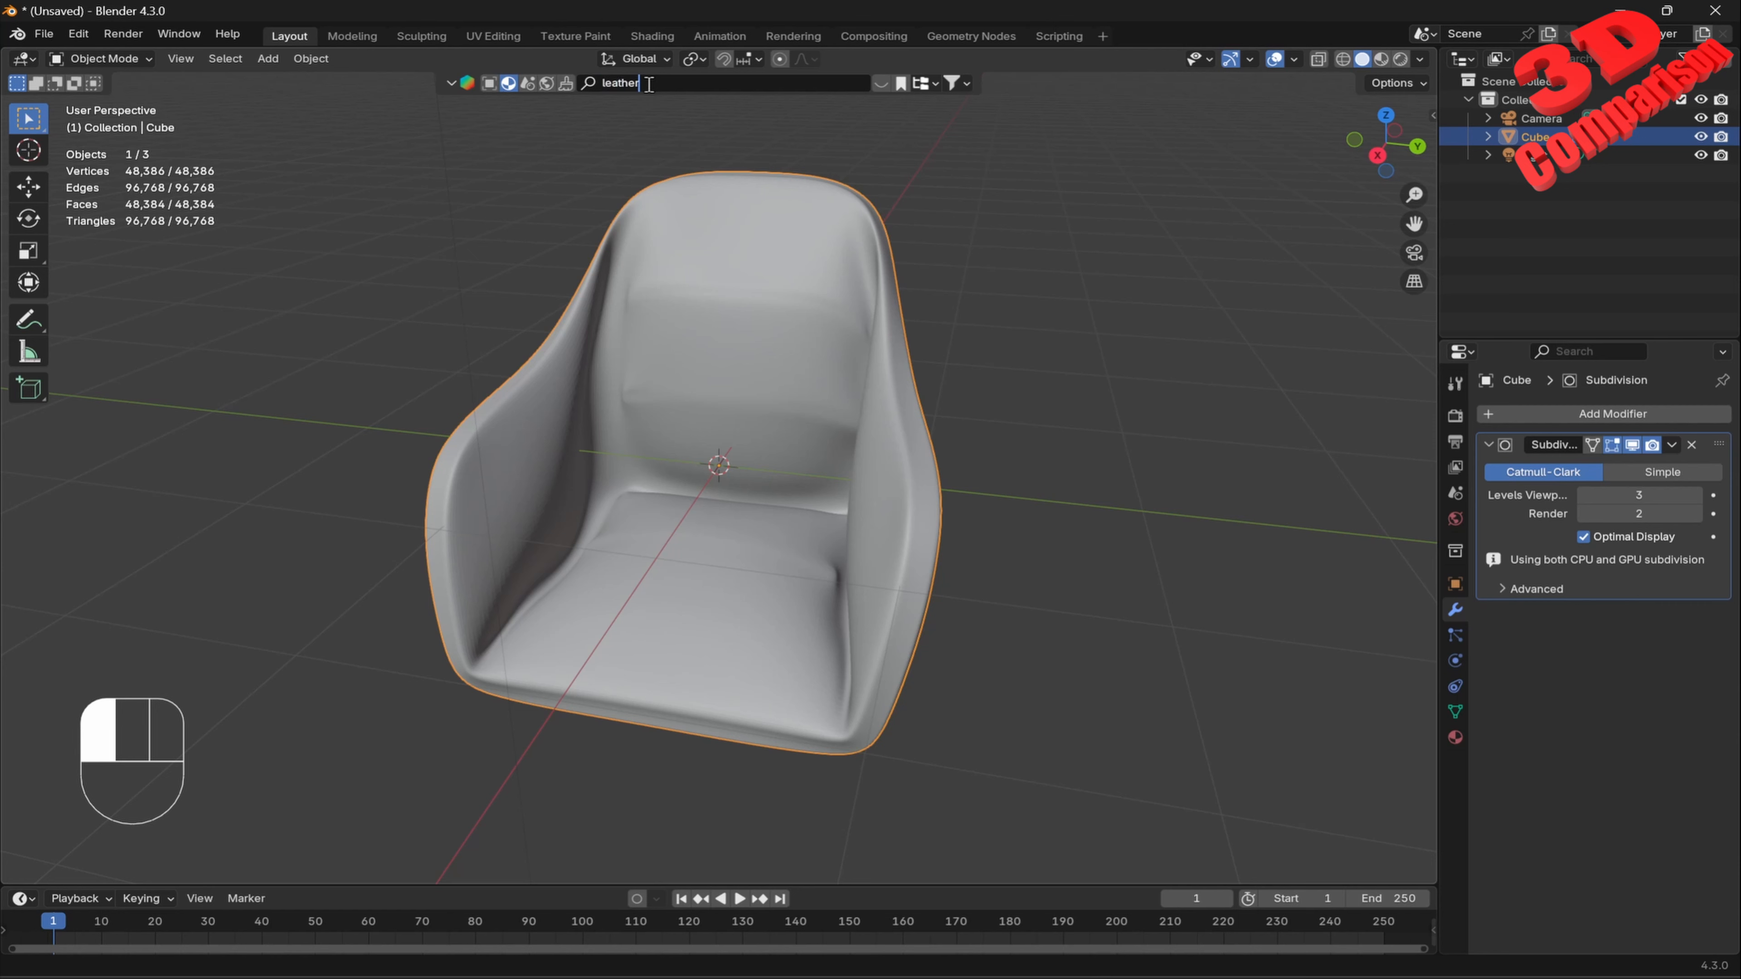
key(Return)
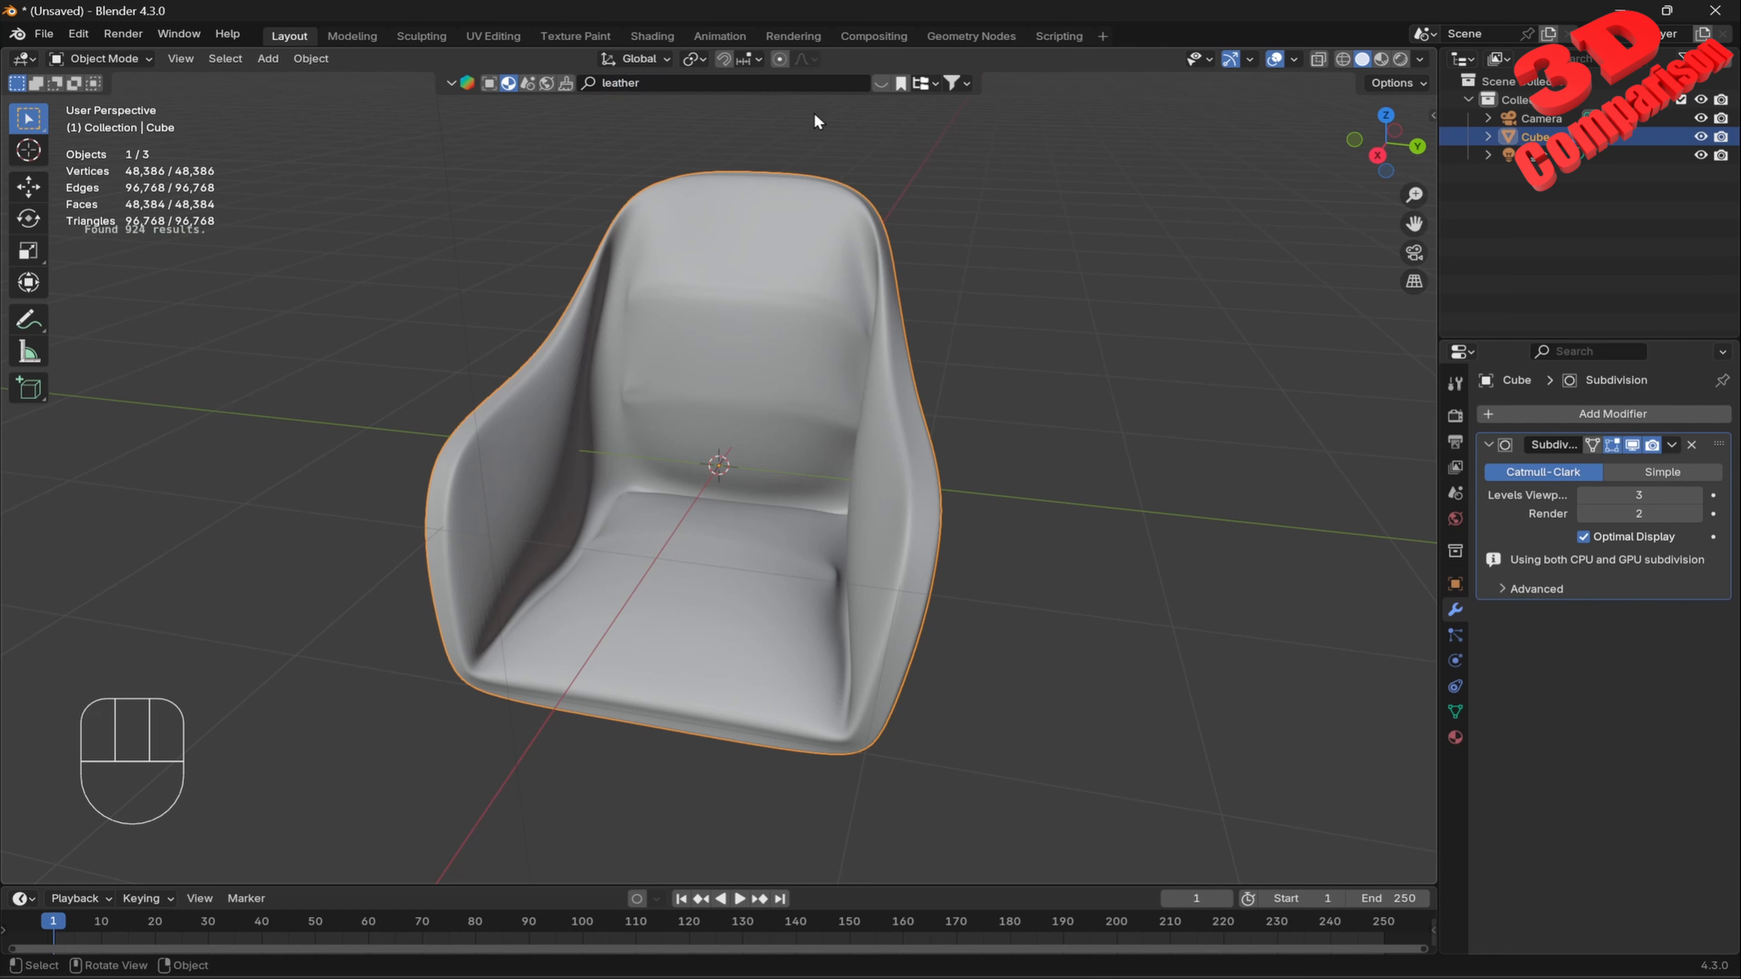
click(881, 83)
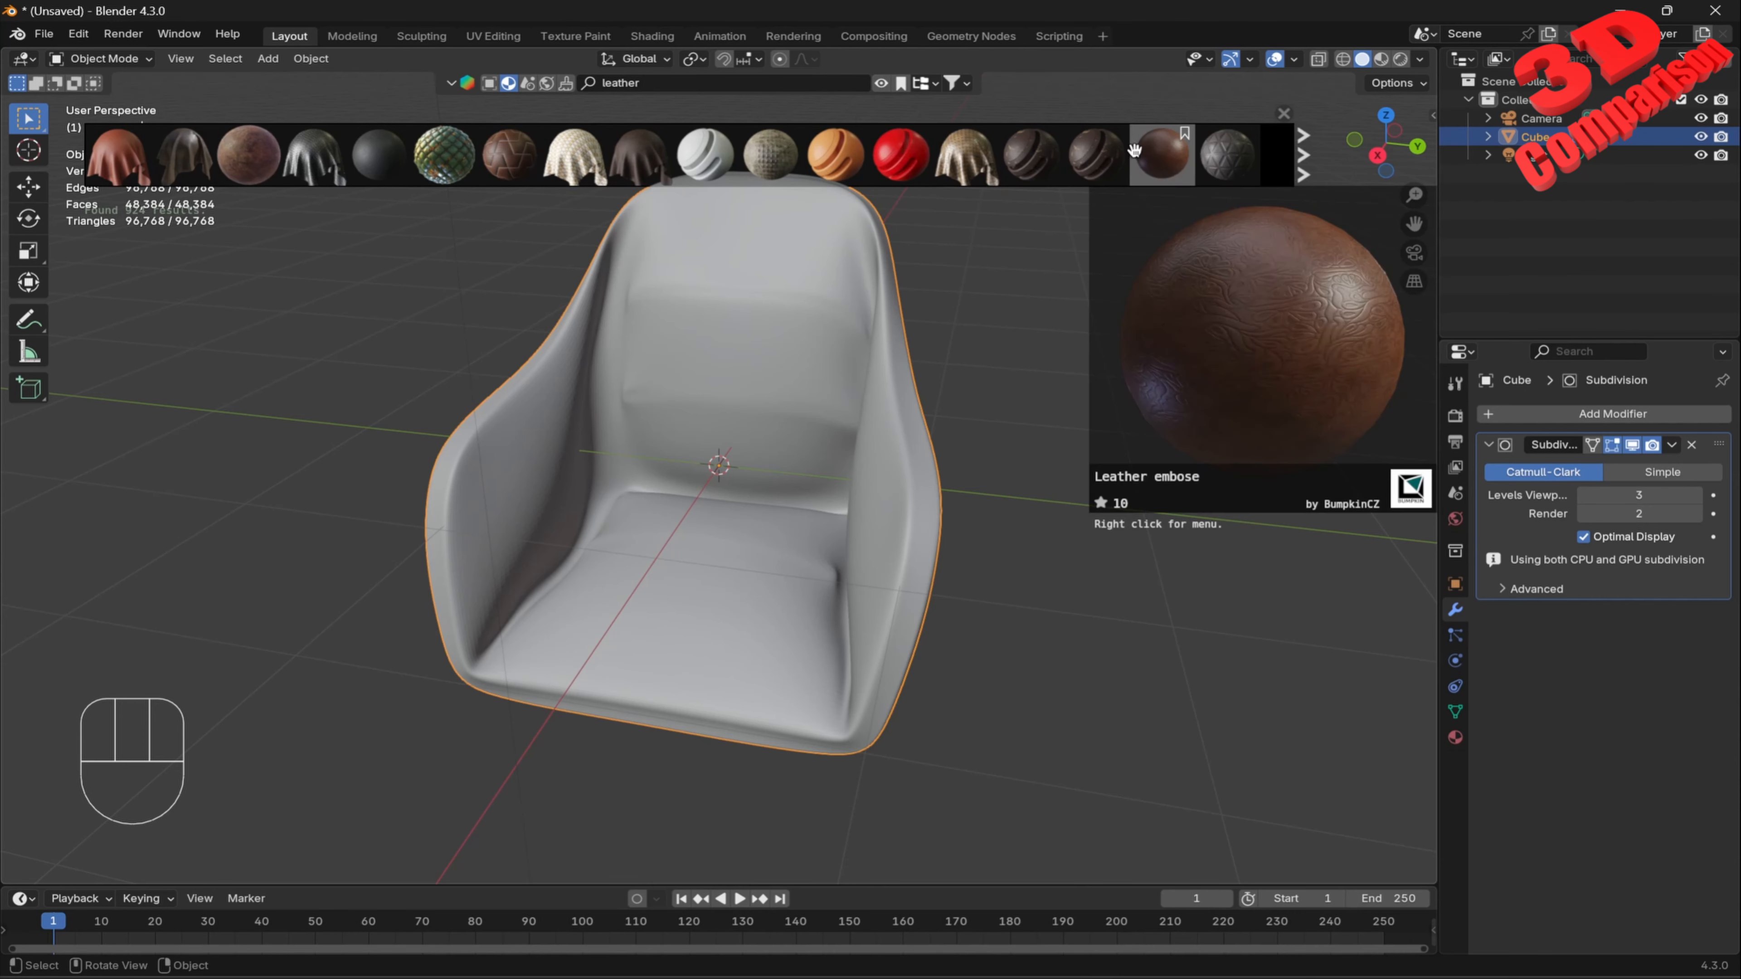
mouse_move(1243, 169)
click(1304, 155)
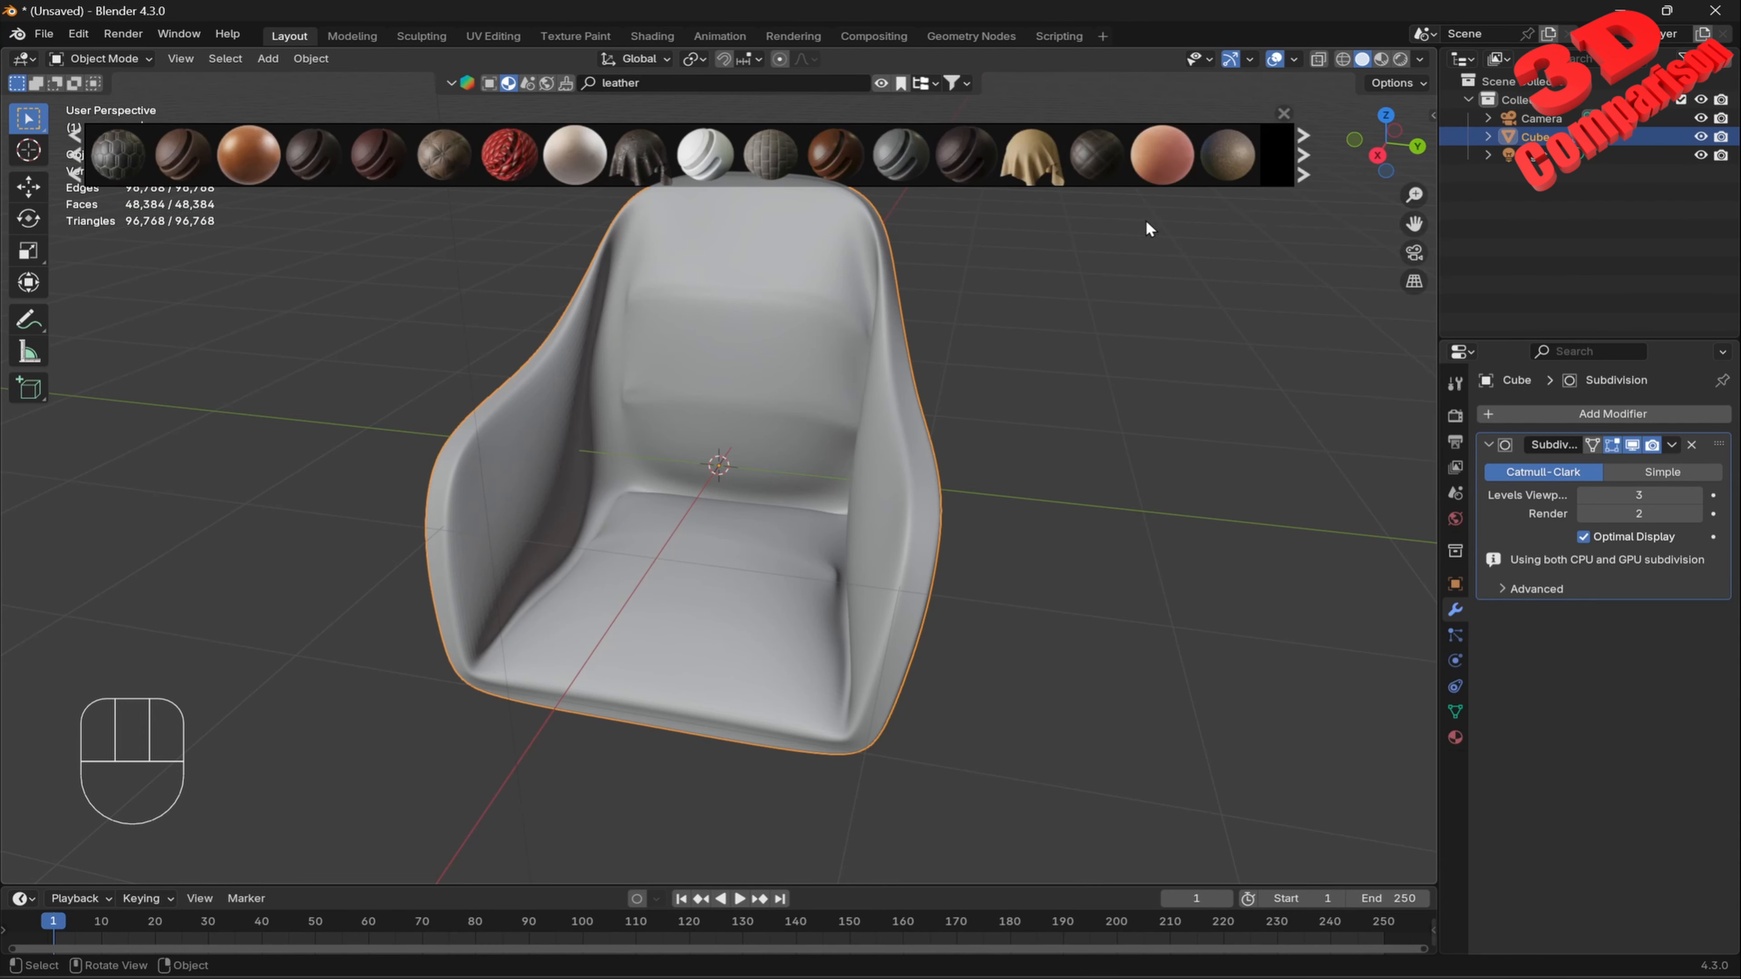
Apply the Leather Dark Brown material to the chair and inspect it in Material Preview shading.
mouse_move(982, 165)
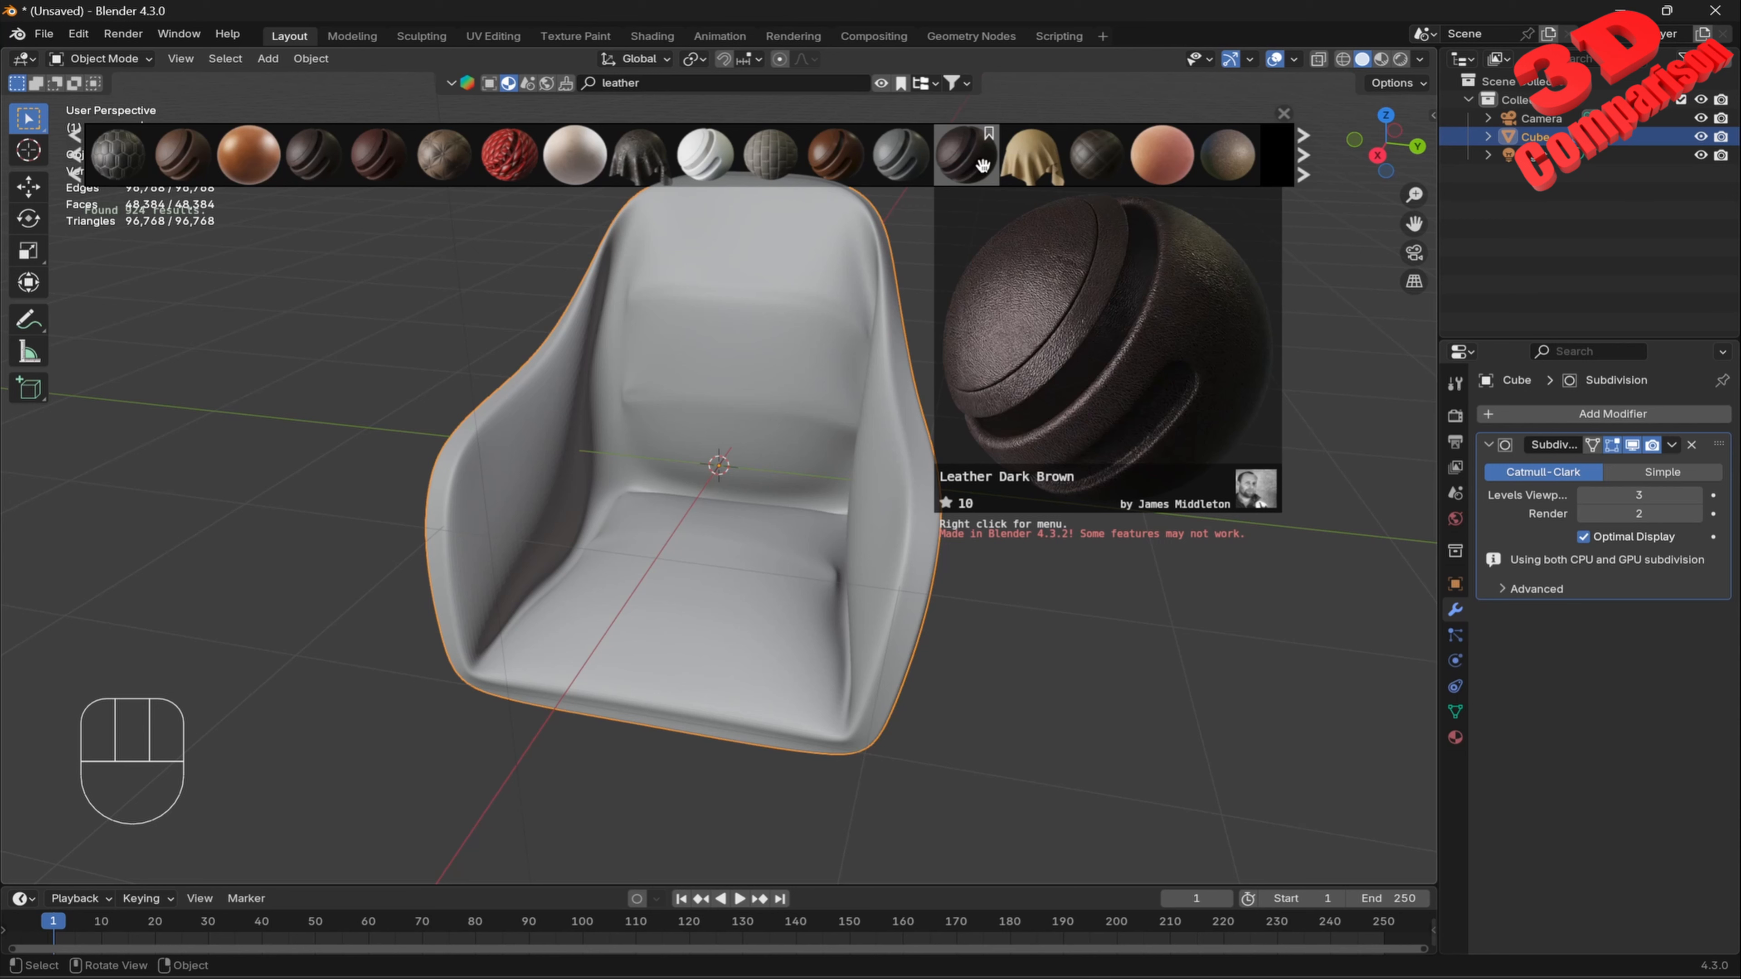
drag(970, 155, 879, 332)
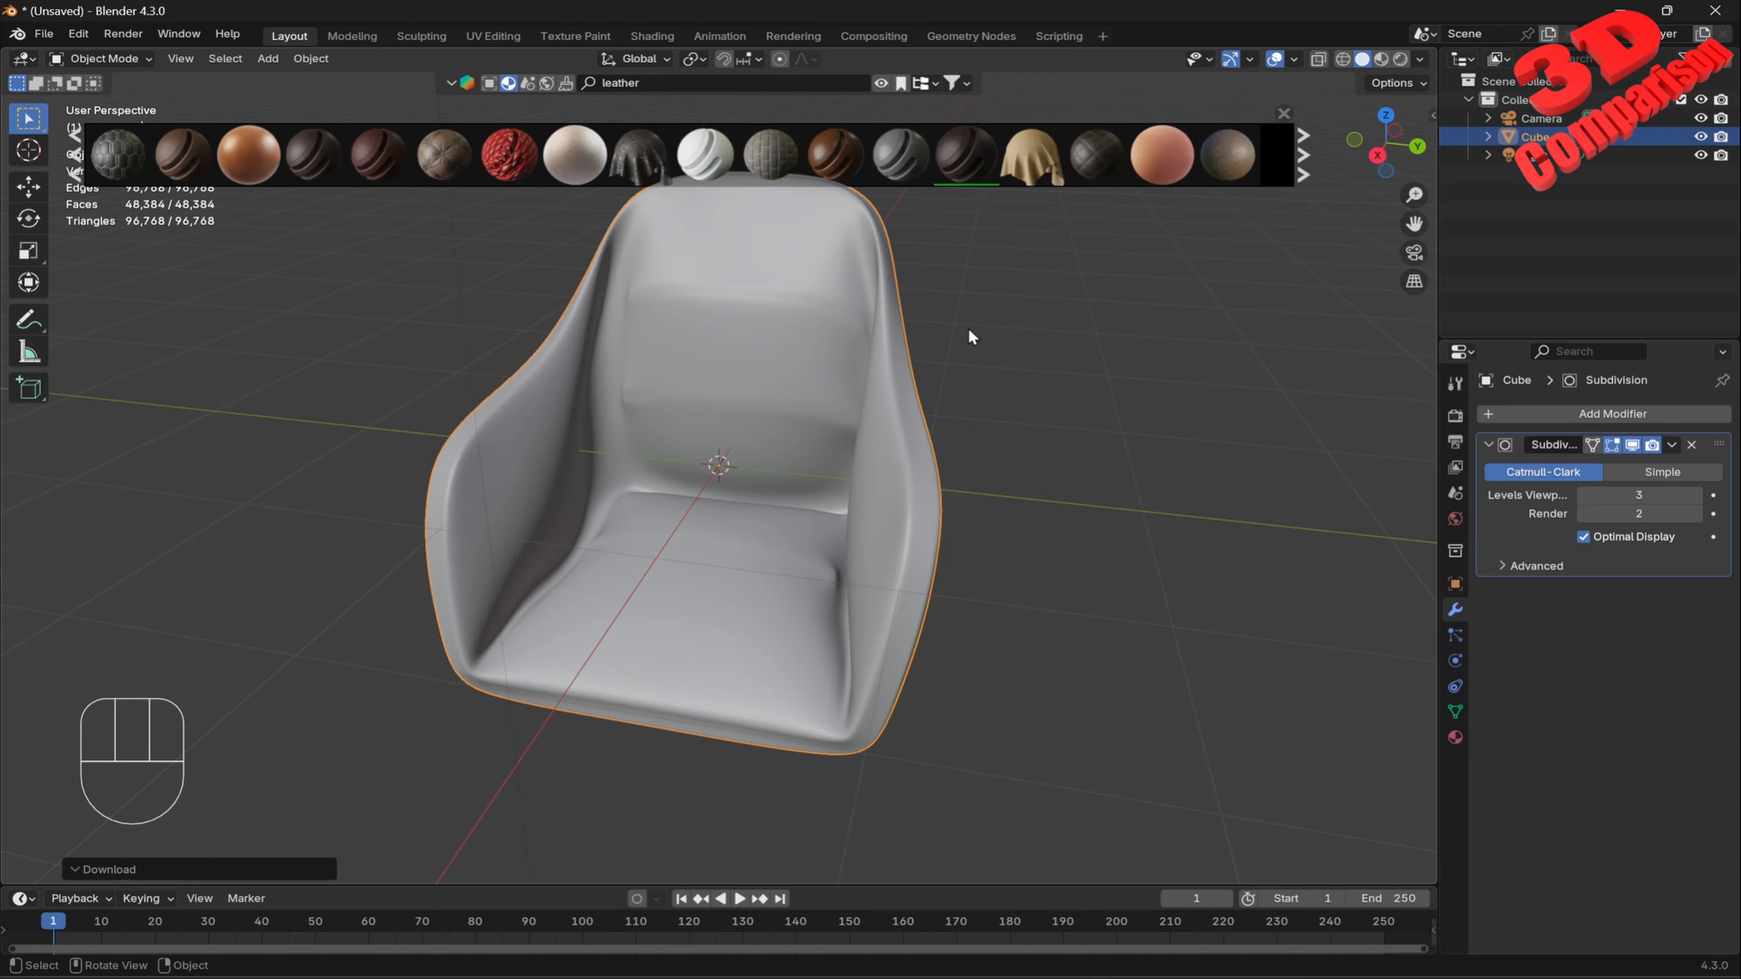
mouse_move(855, 370)
middle_down()
mouse_move(863, 396)
mouse_move(699, 370)
mouse_move(874, 370)
mouse_move(943, 394)
middle_up()
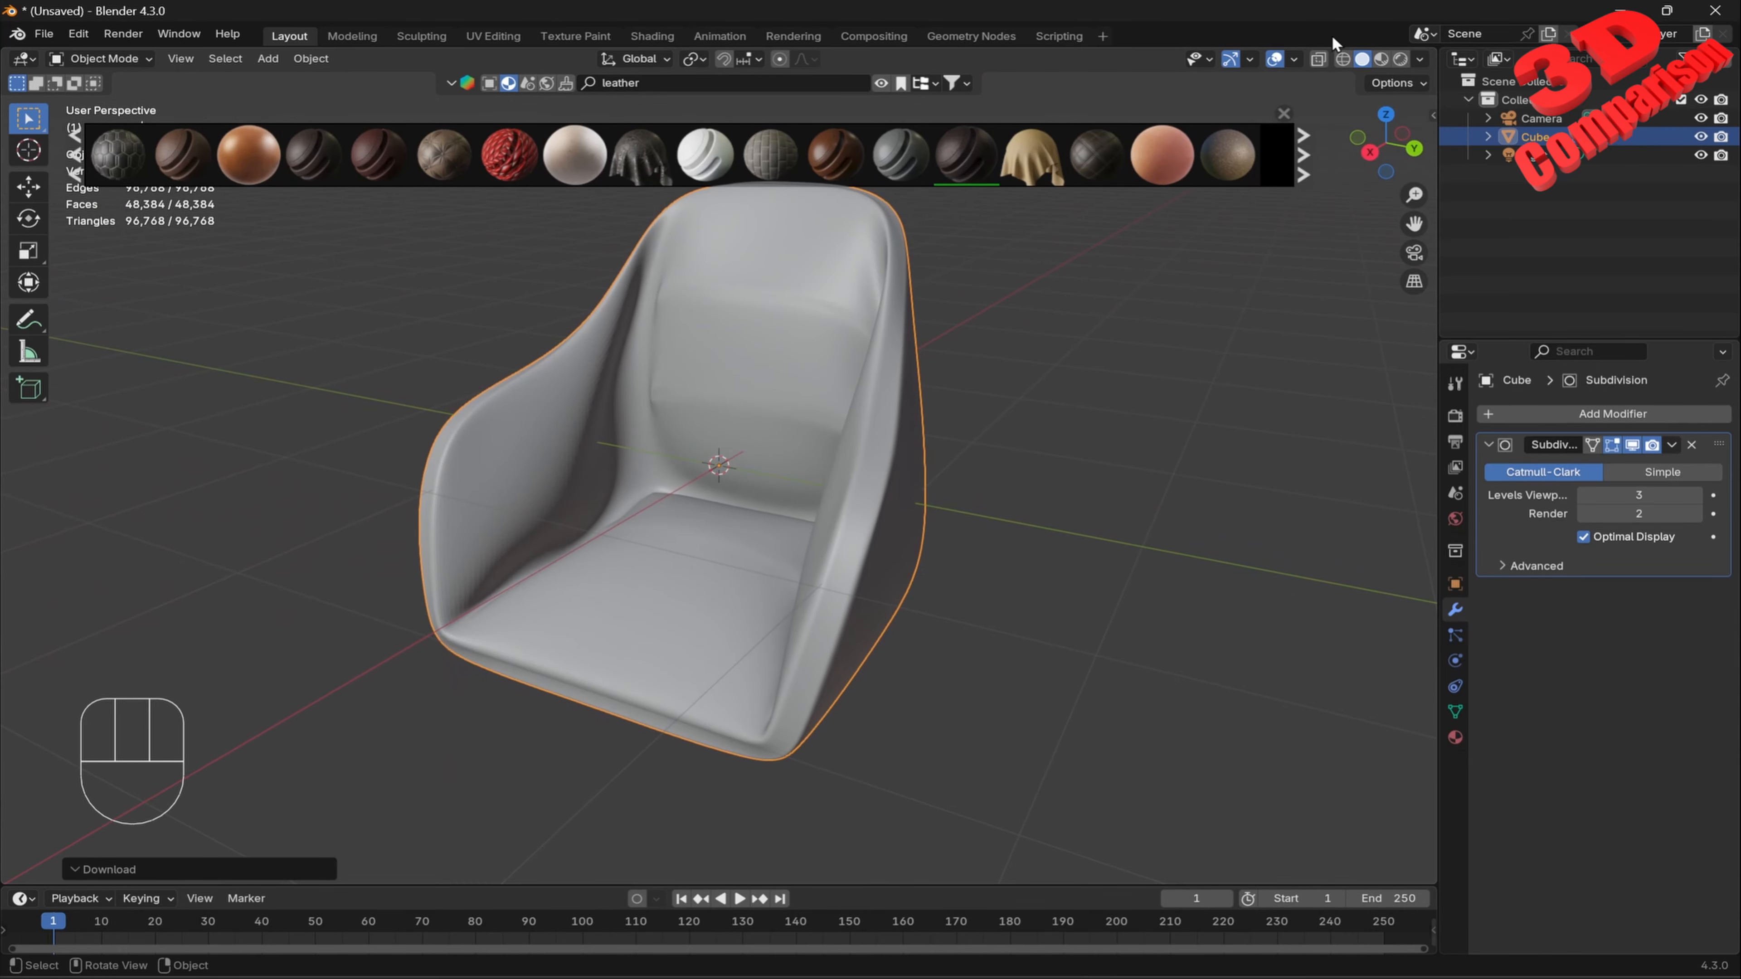
click(1381, 60)
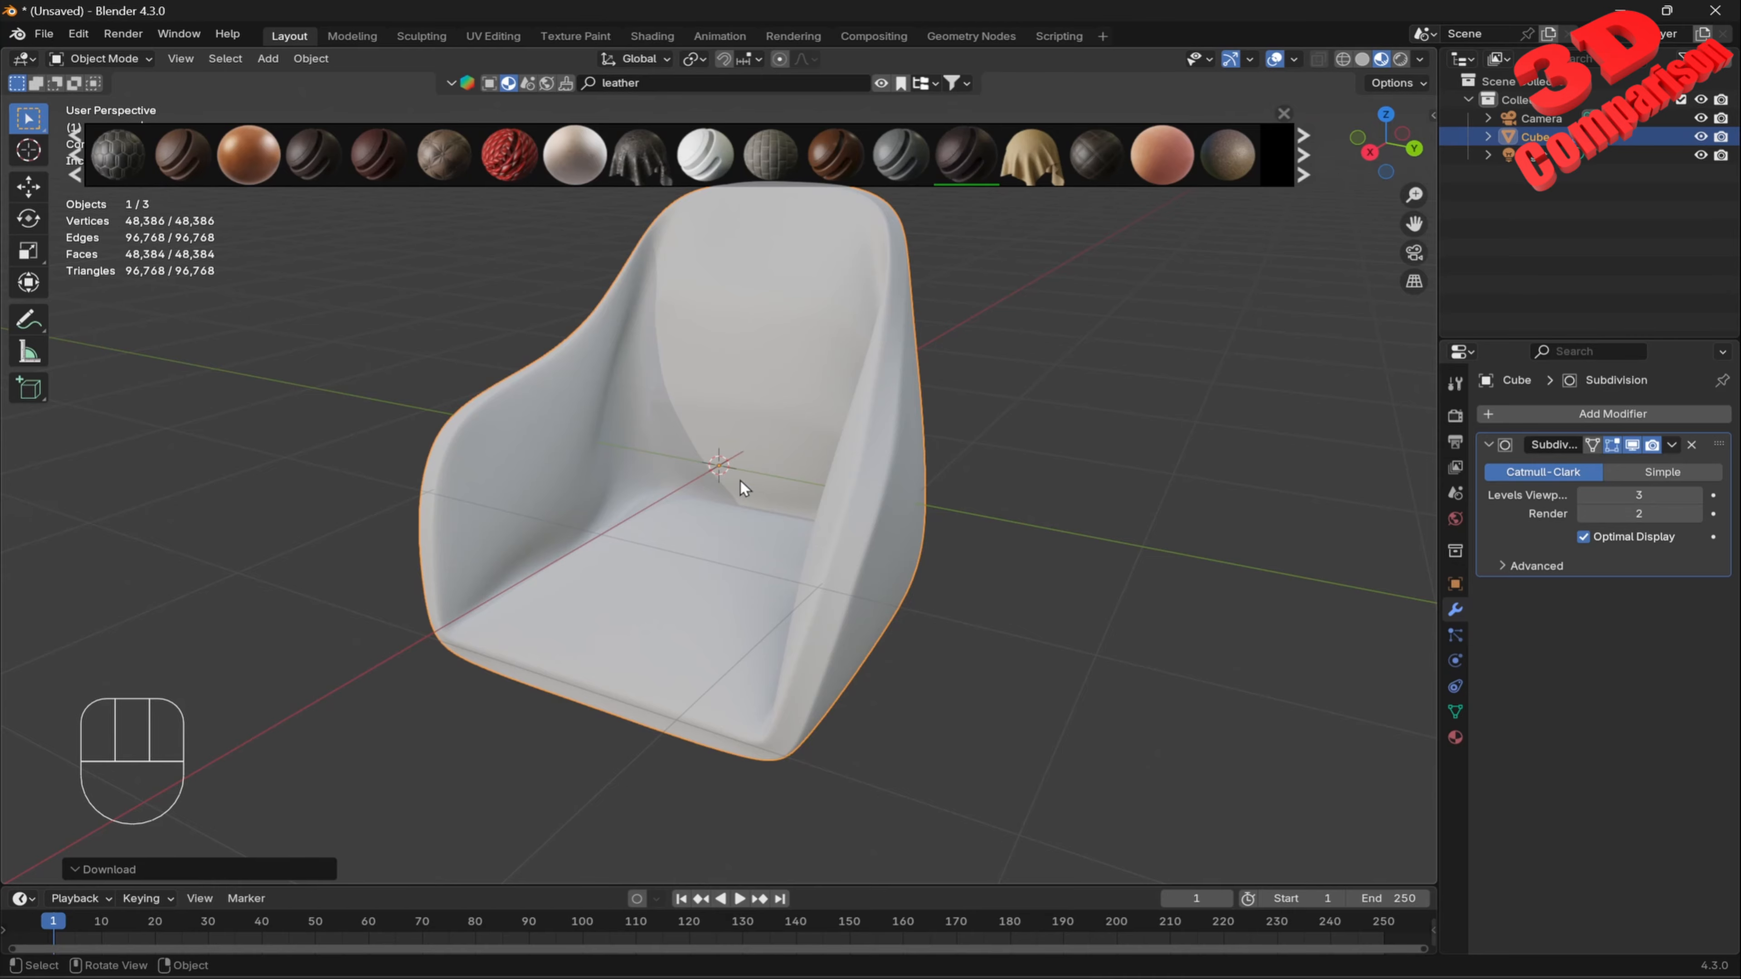
scroll(741, 481, up, 8)
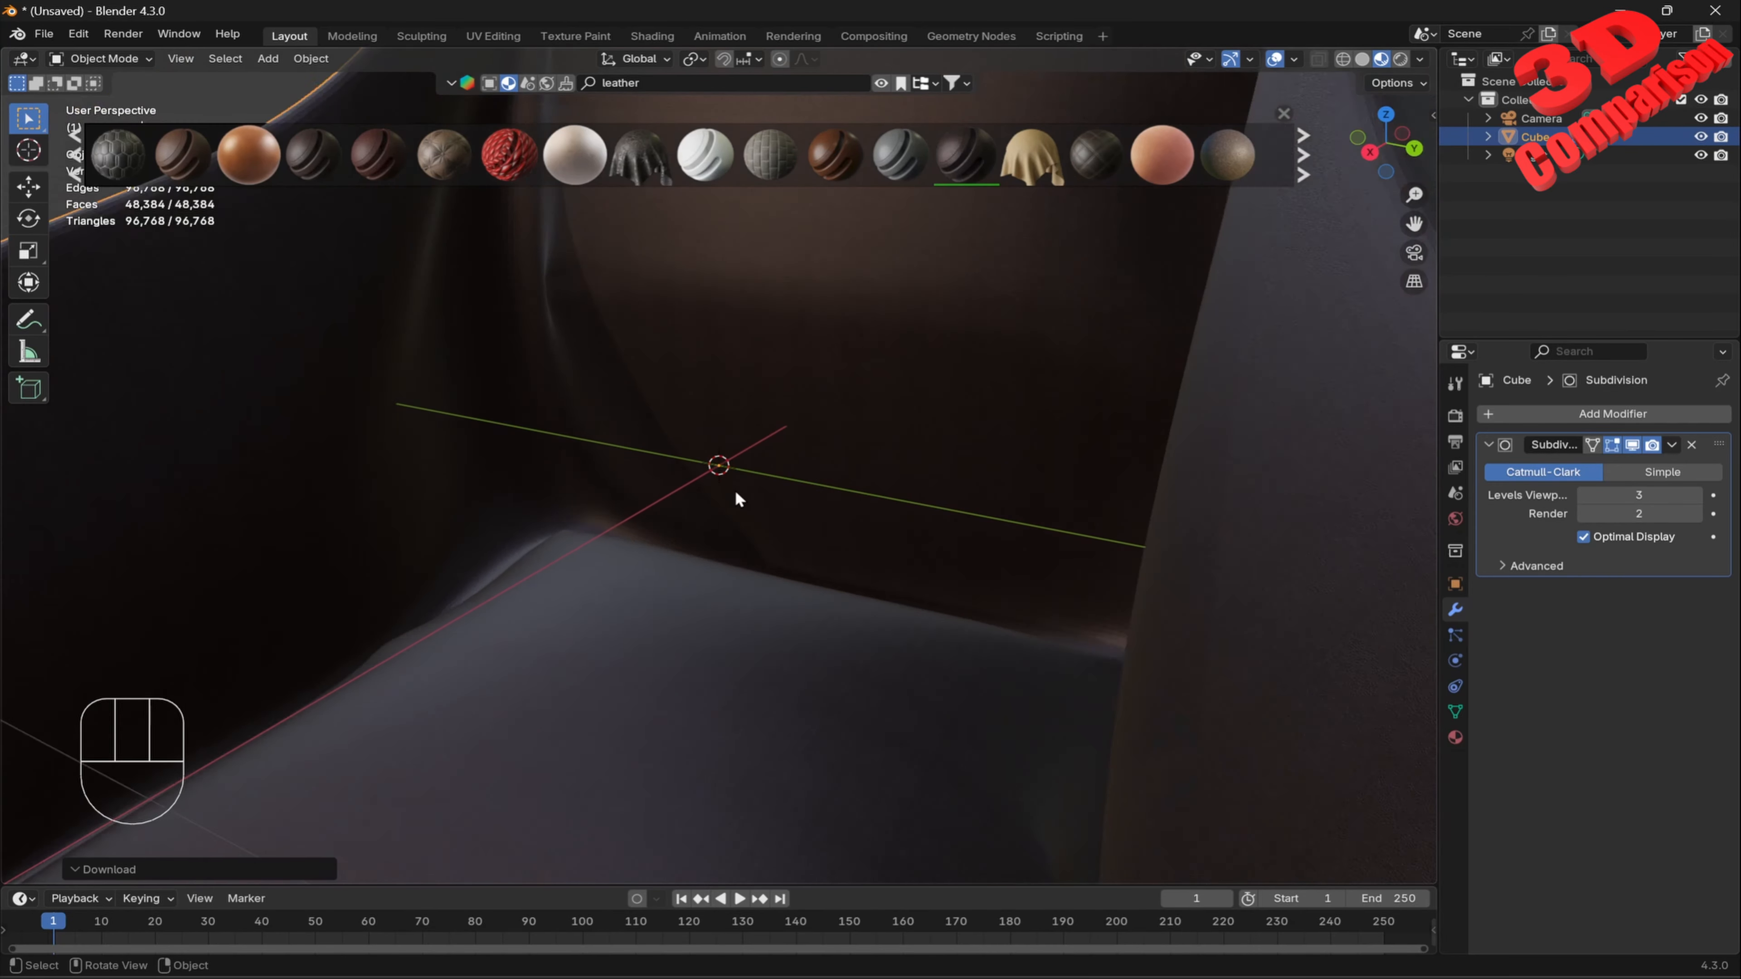
scroll(737, 494, down, 8)
middle_drag(736, 492, 879, 498)
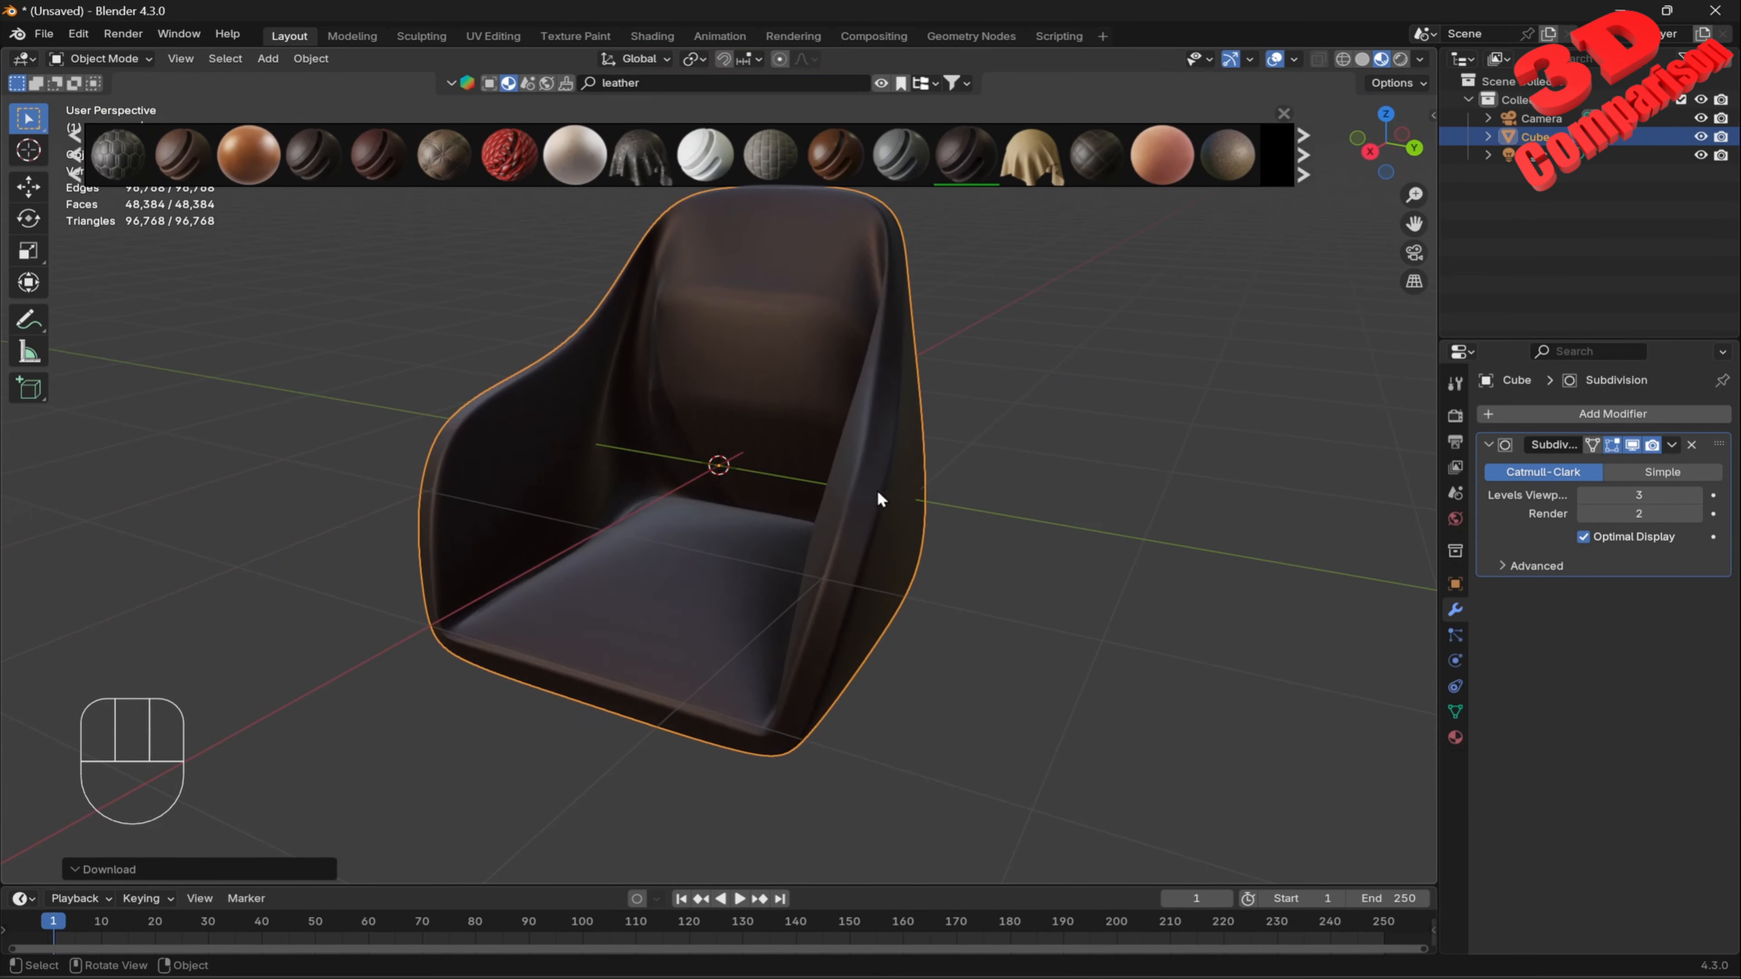
Replace the chair's material with Brown leather and inspect it up close and from a distance.
click(846, 164)
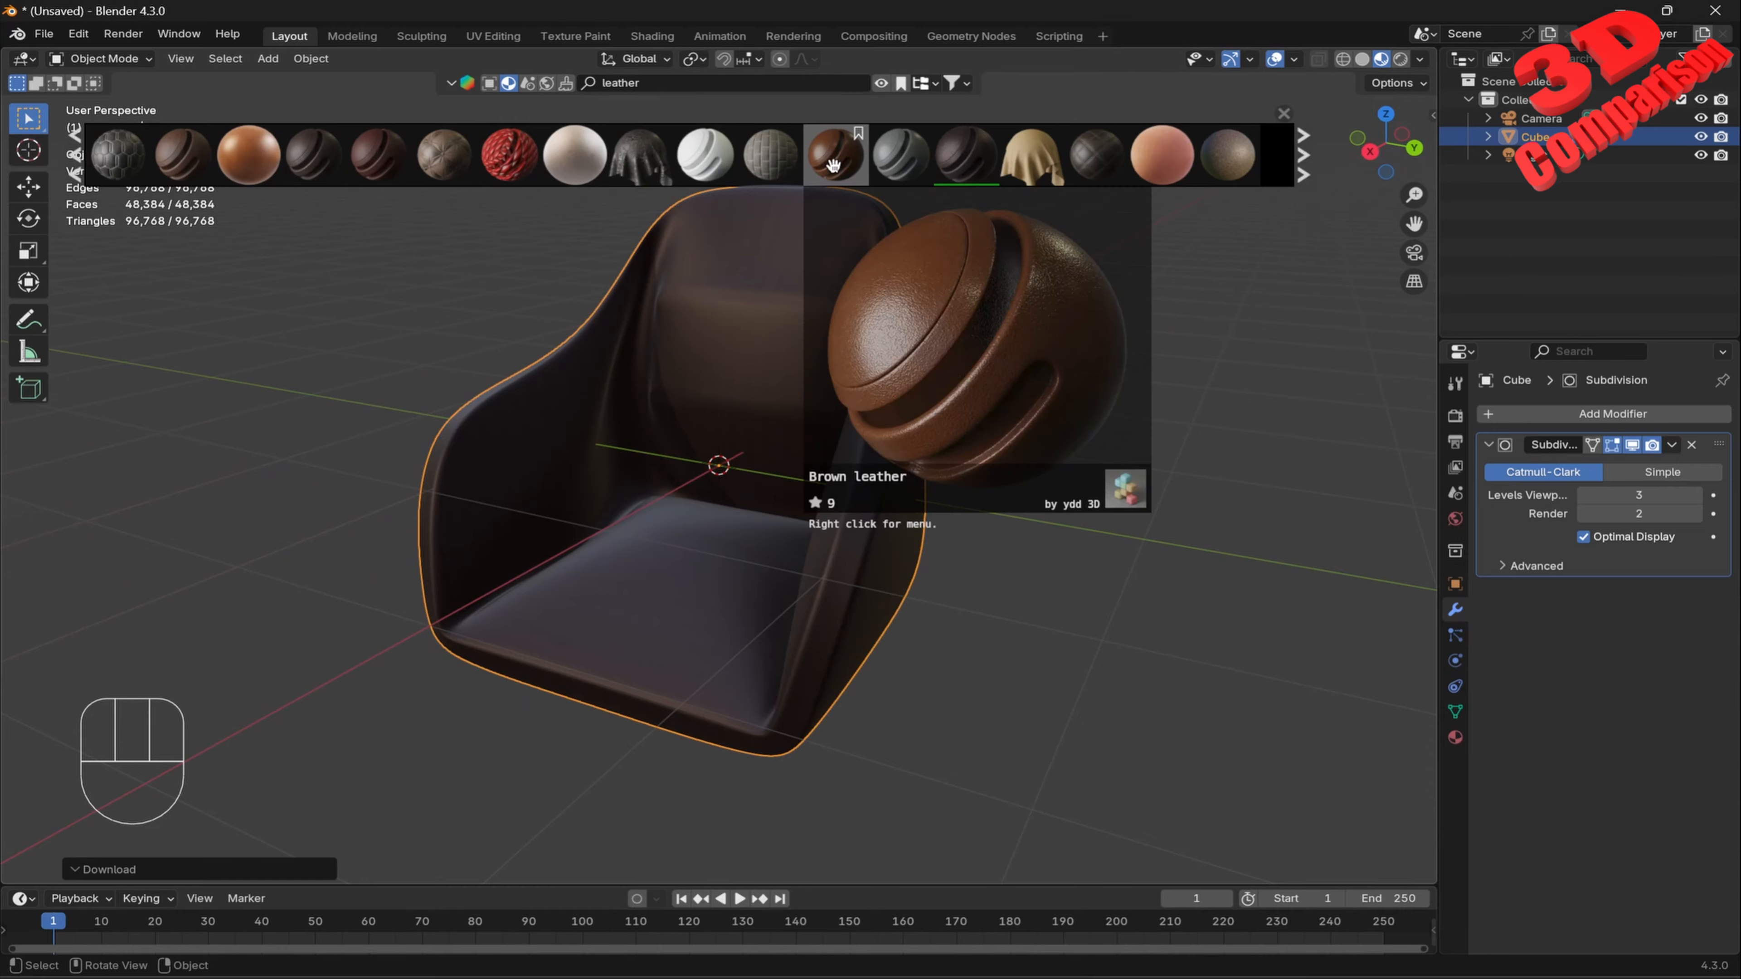
drag(834, 156, 822, 350)
scroll(838, 381, up, 6)
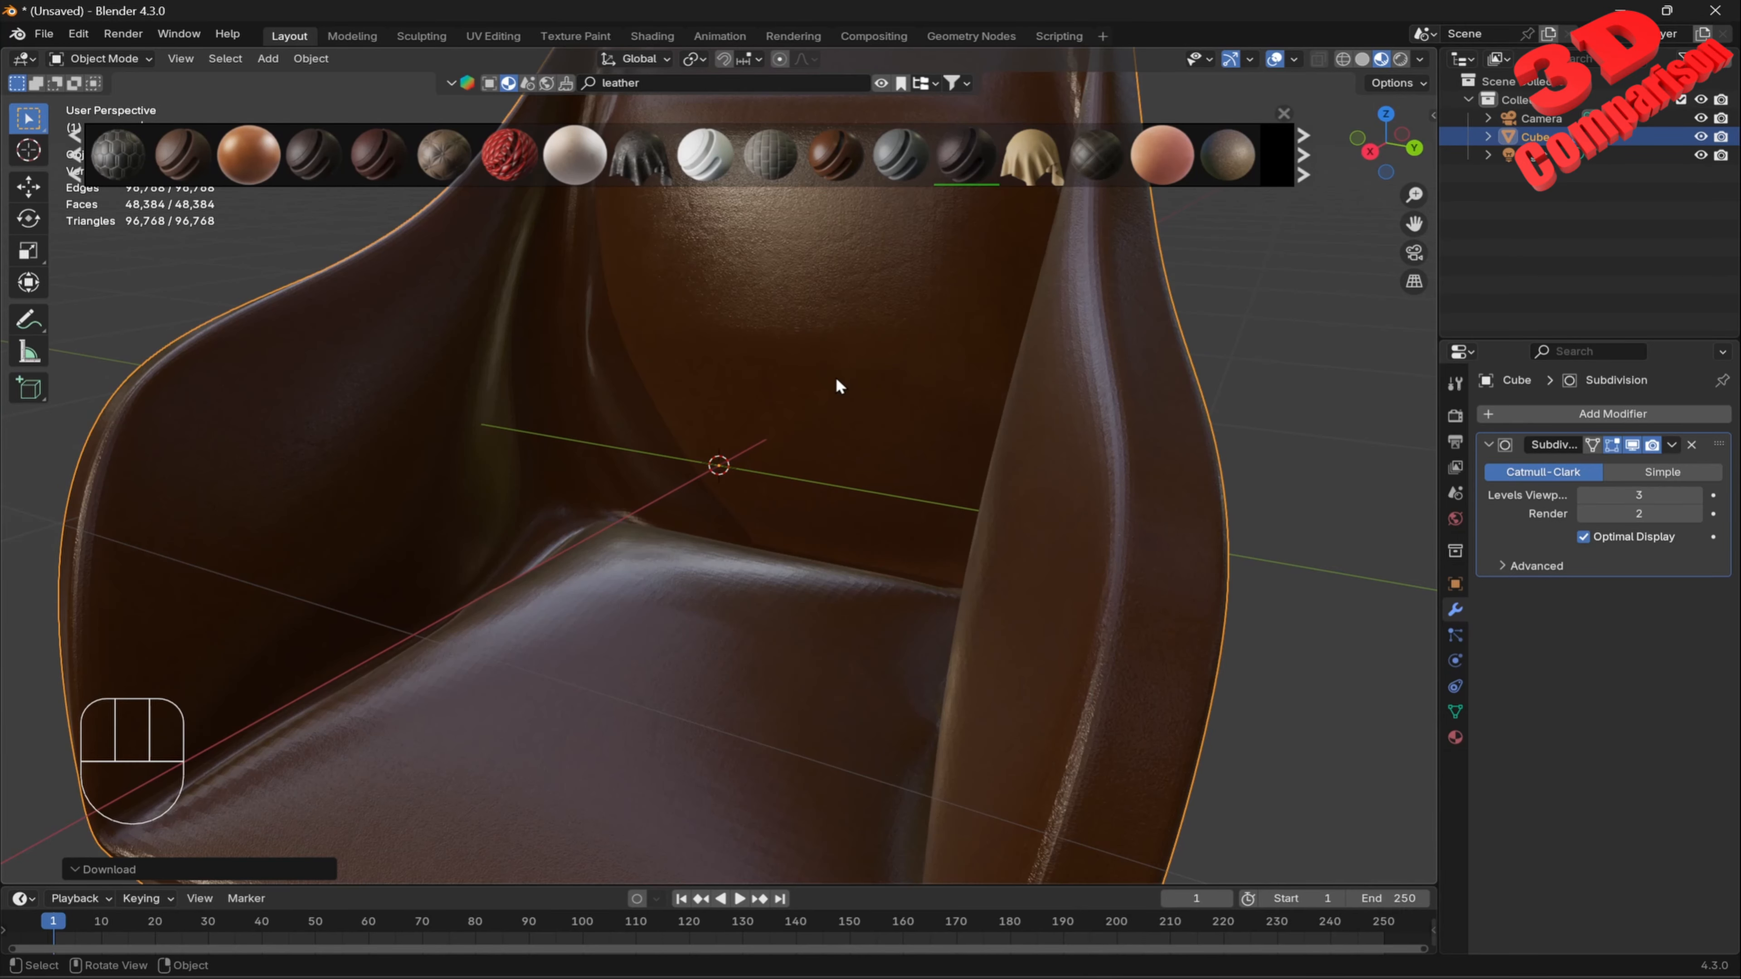
scroll(855, 391, down, 4)
middle_drag(853, 389, 941, 479)
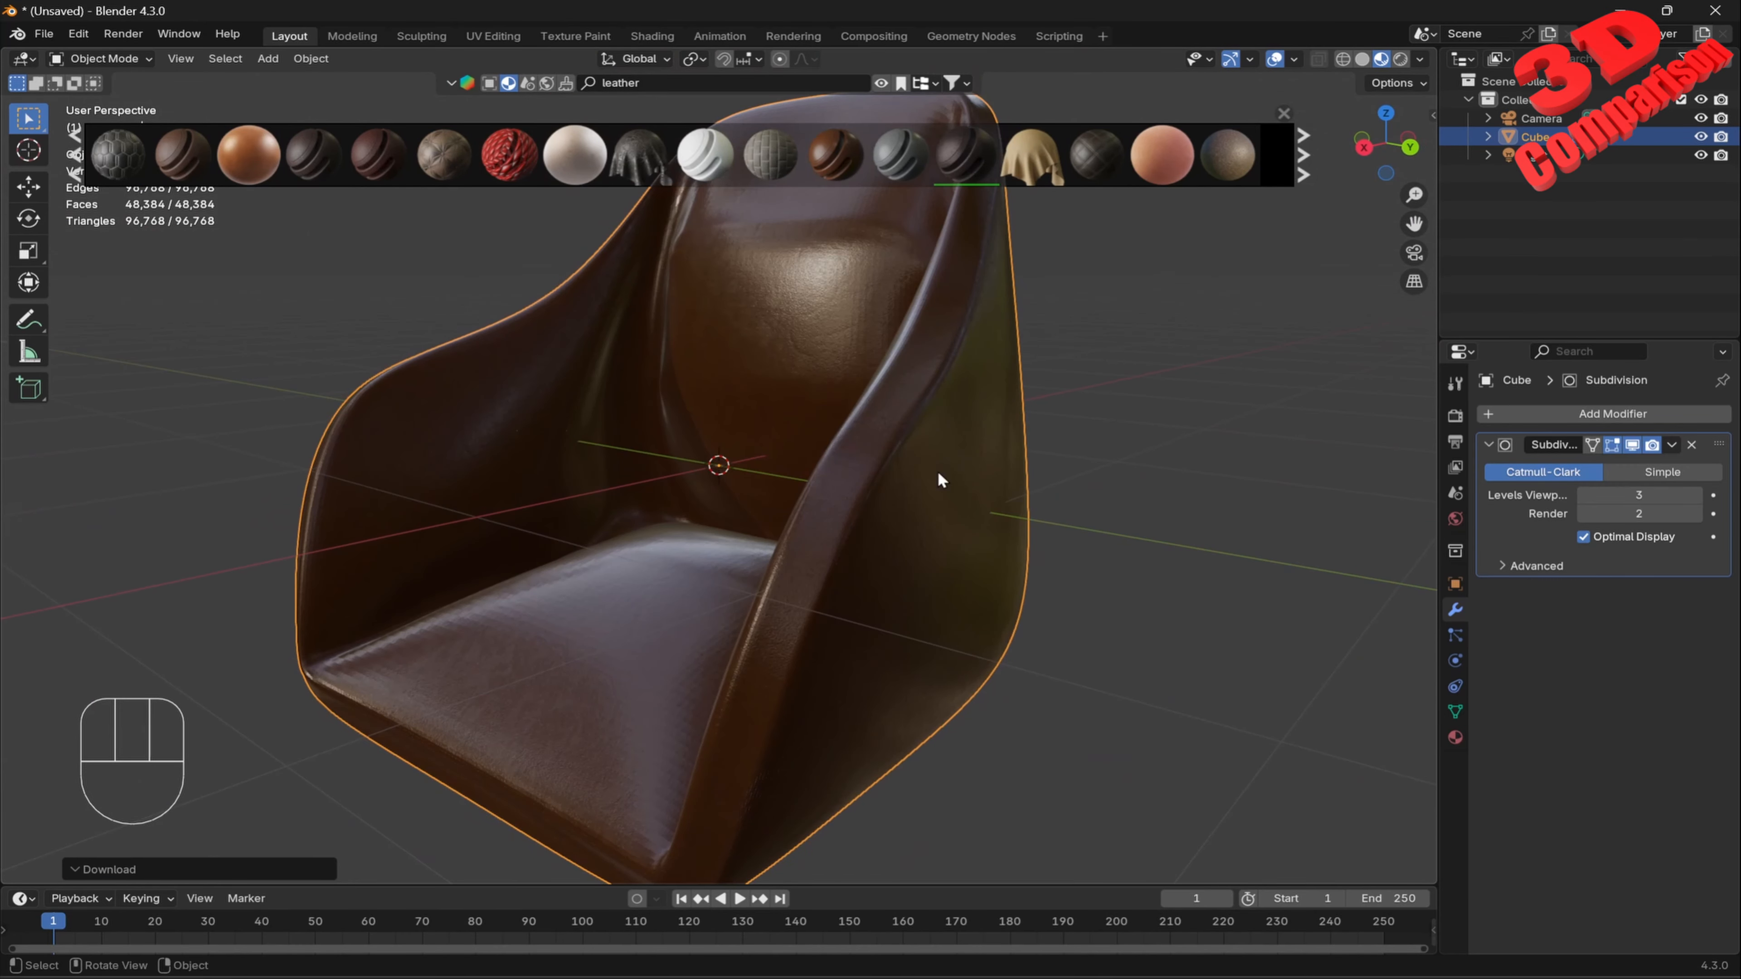
scroll(1087, 388, down, 5)
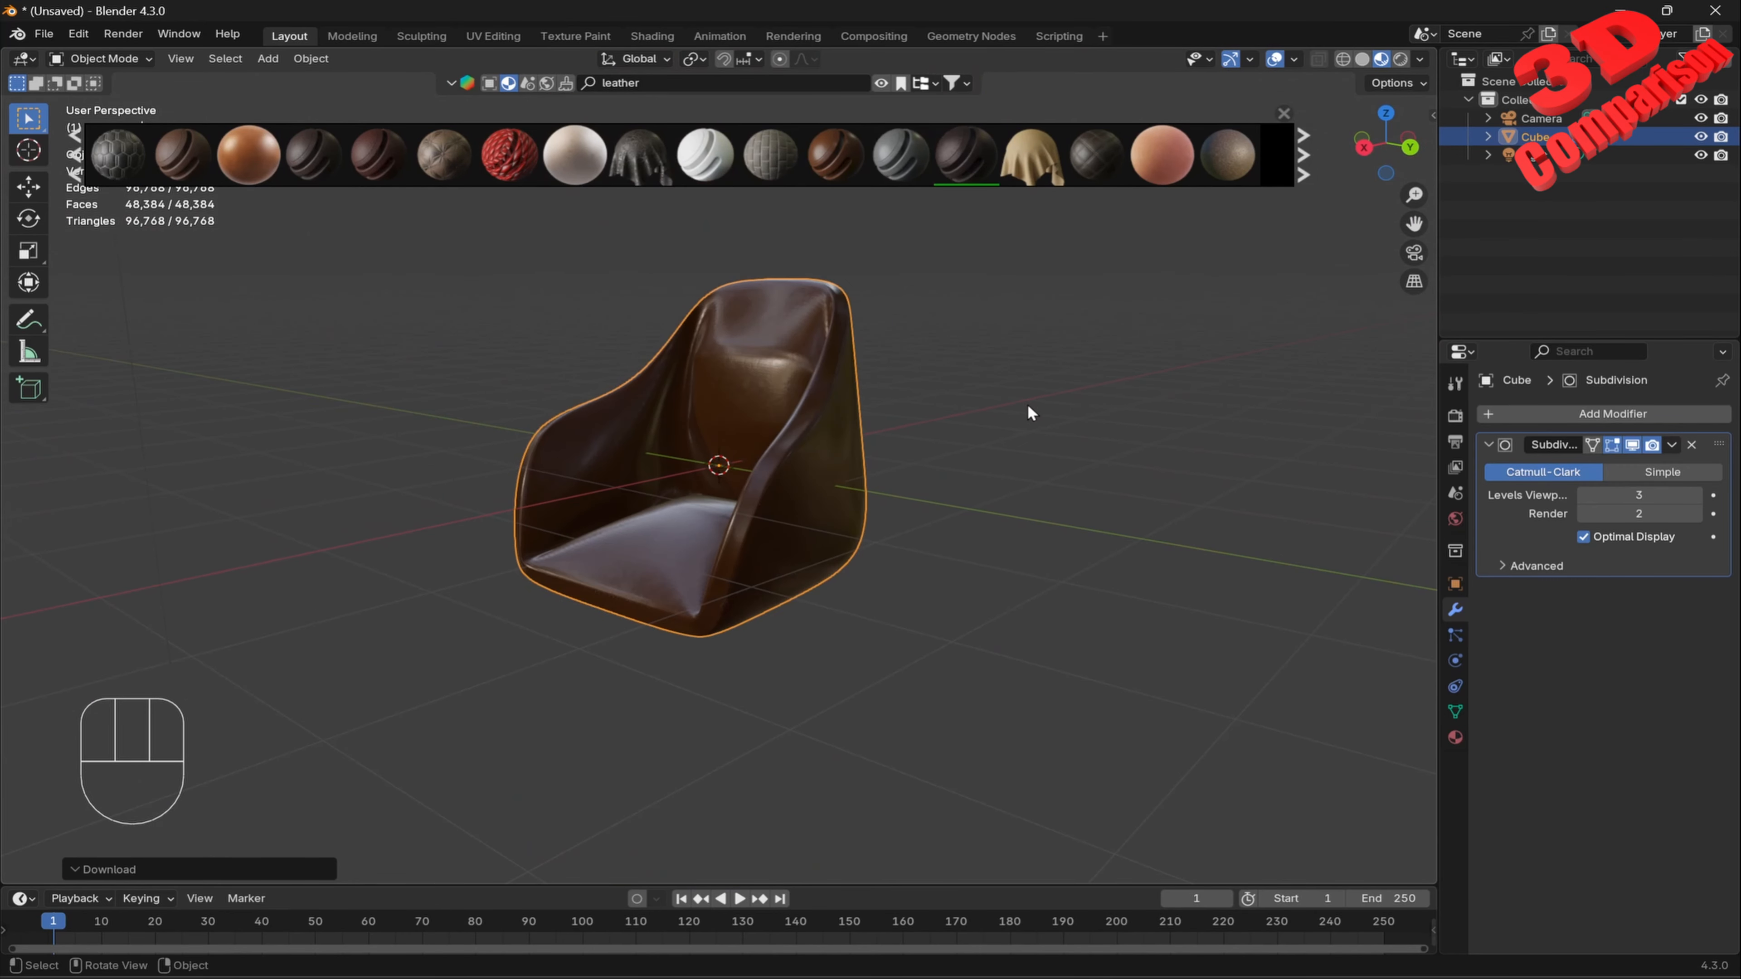
middle_drag(1028, 406, 1043, 401)
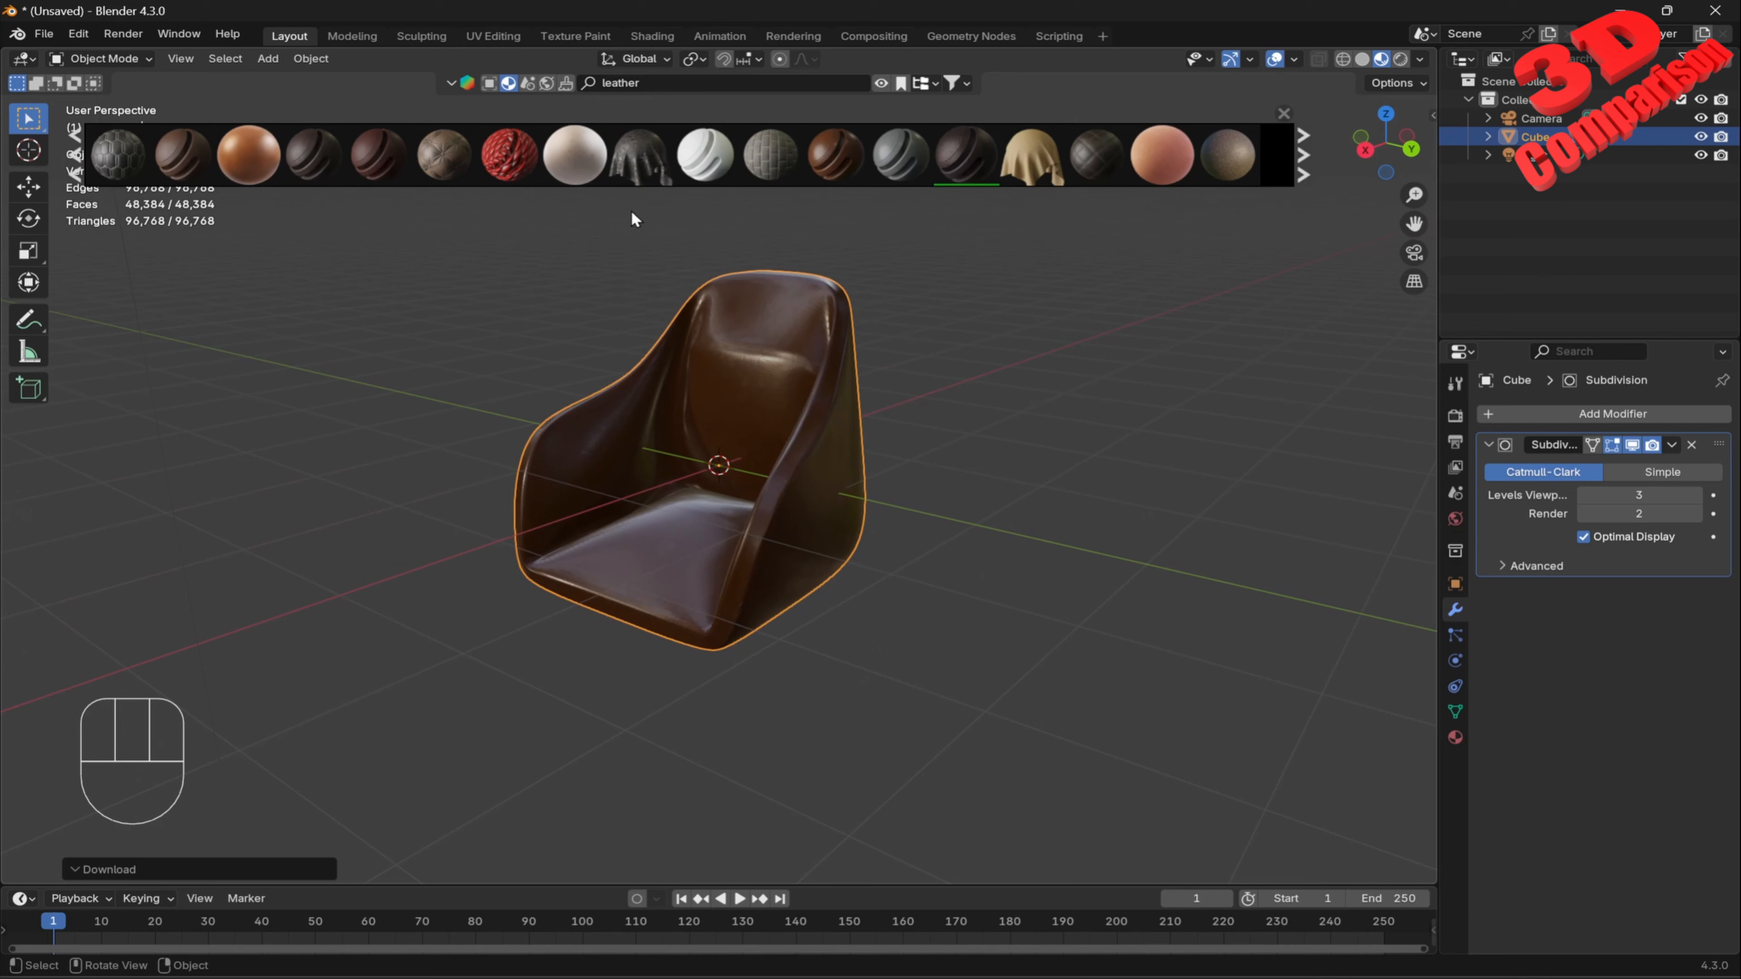
Search the BlenderKit model library for "sitting" and browse the seated people through the second page of results.
click(490, 88)
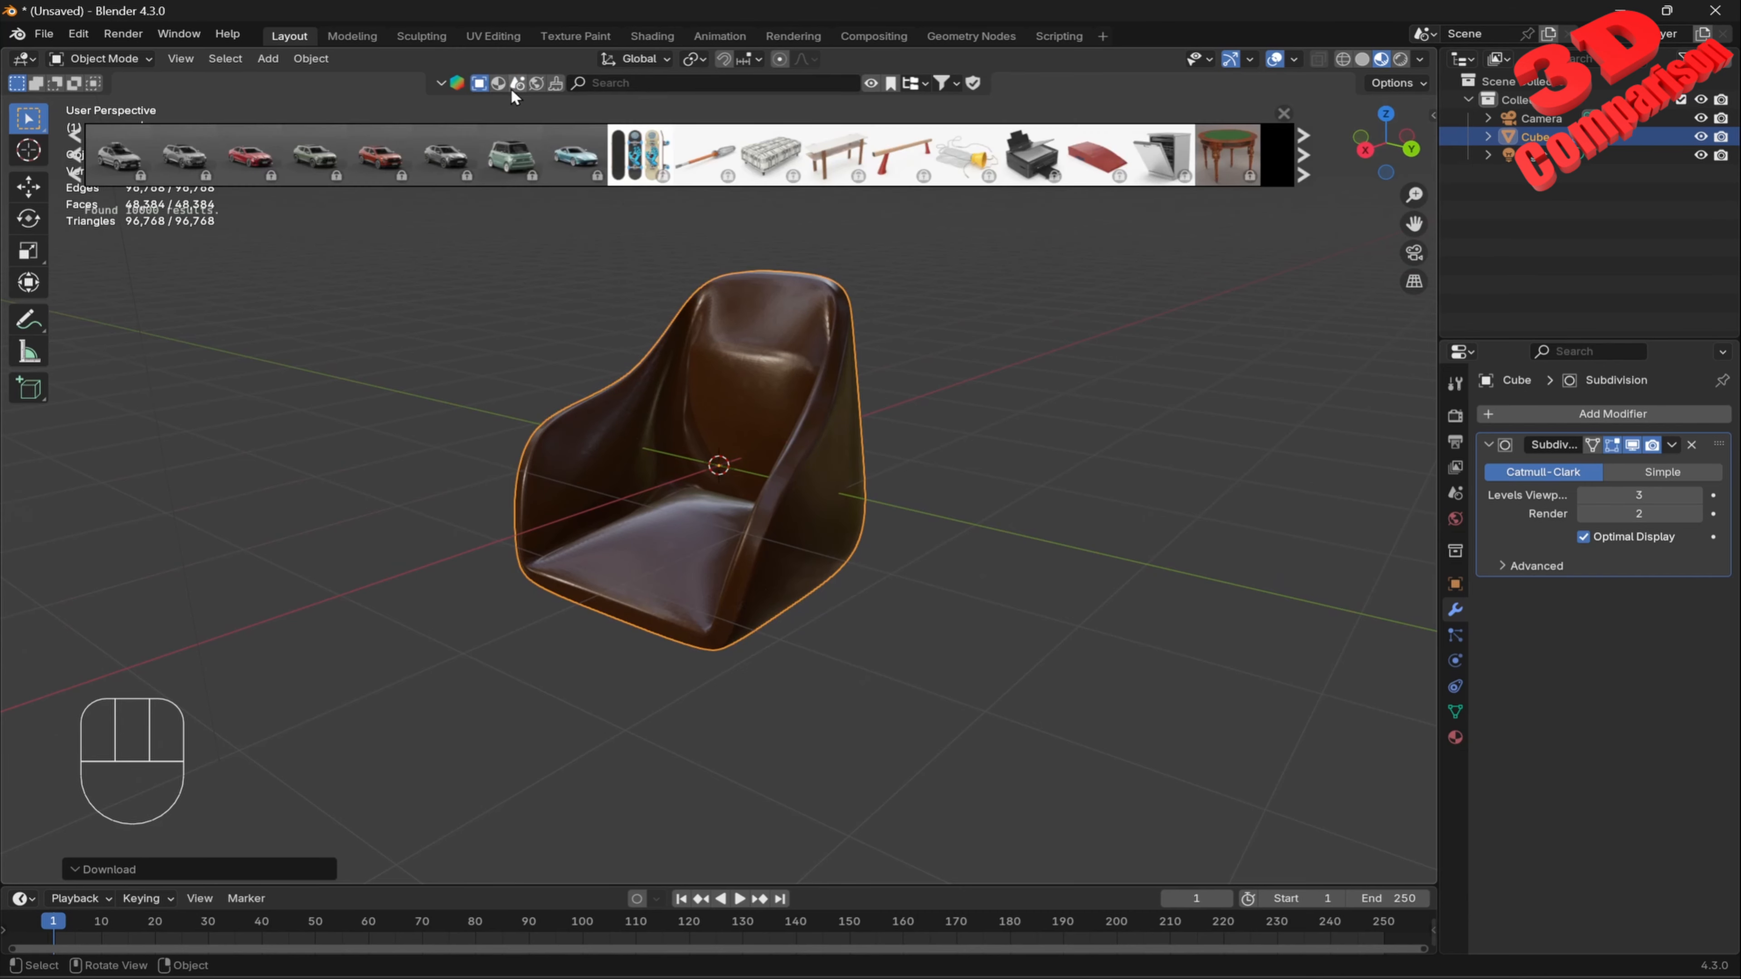
click(607, 85)
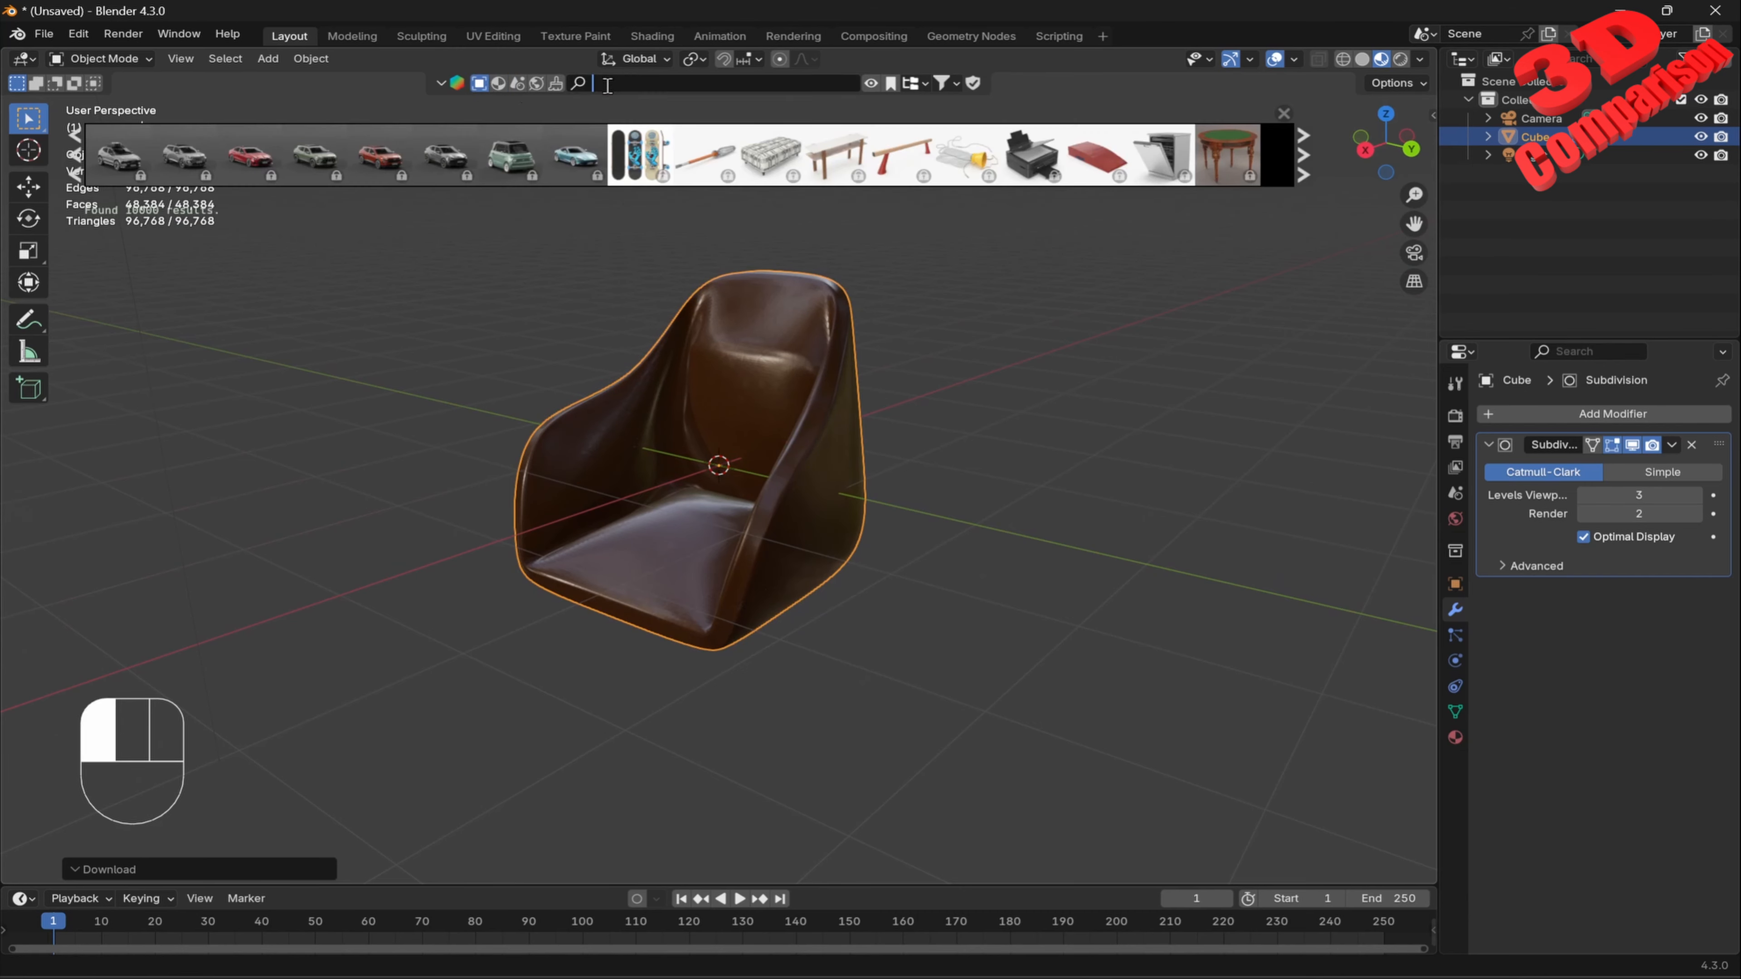
text(sitting)
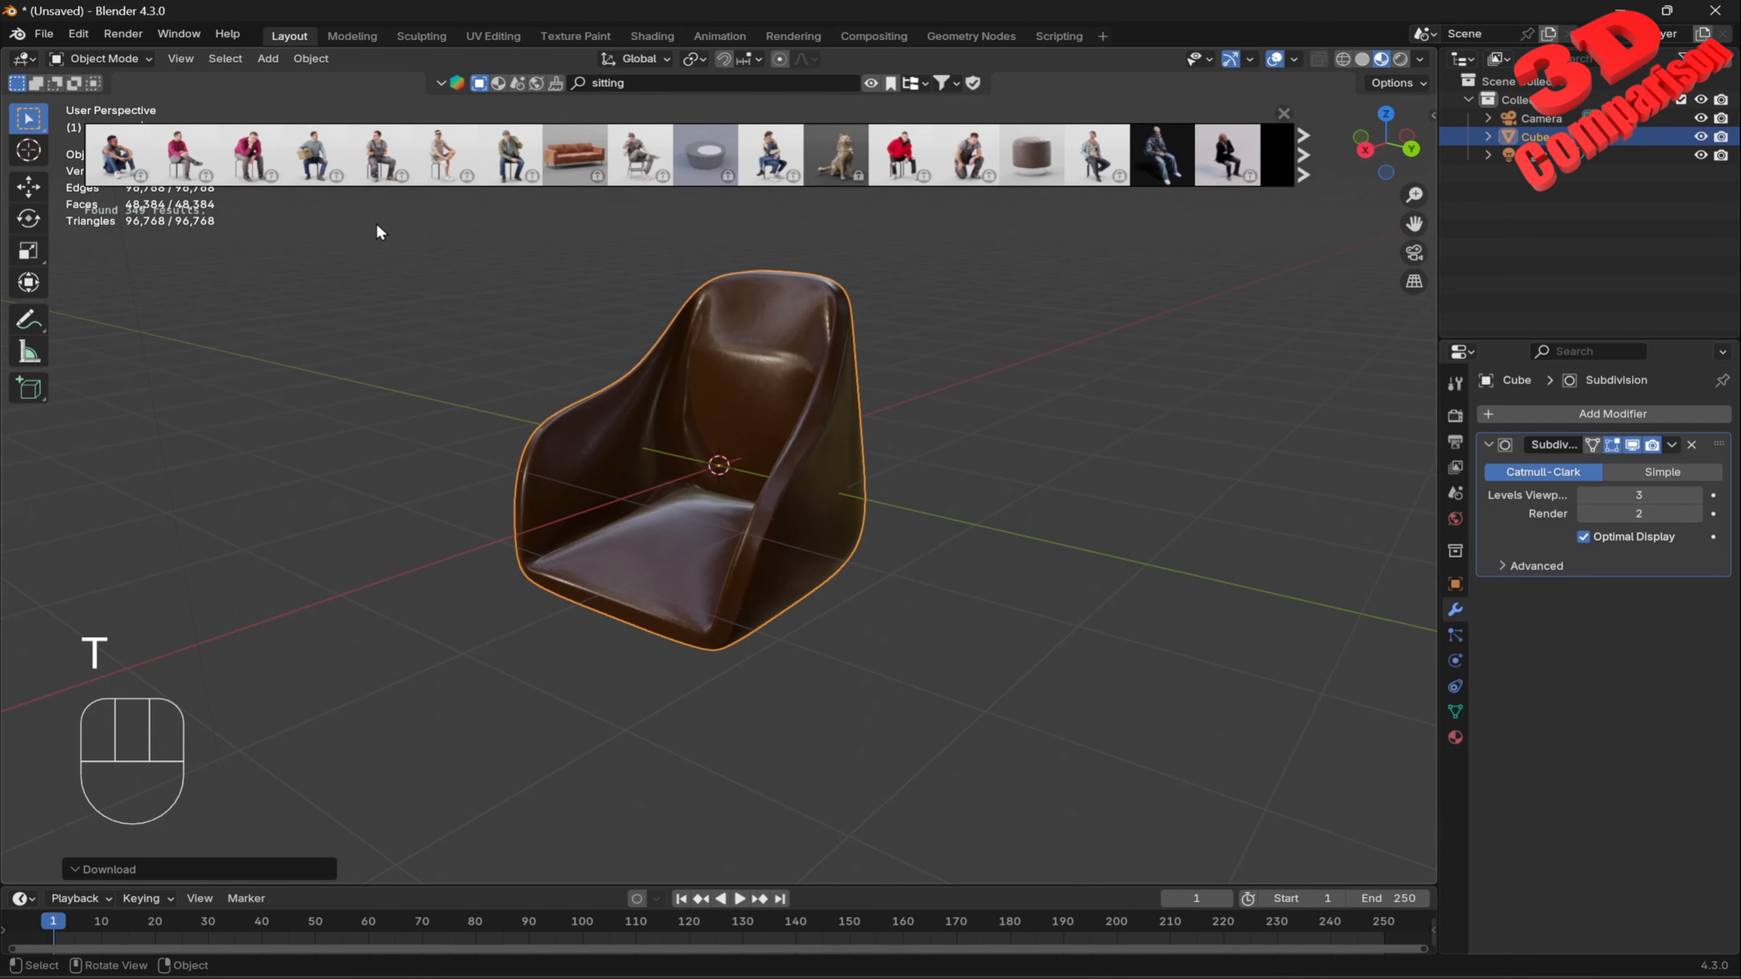
mouse_move(322, 162)
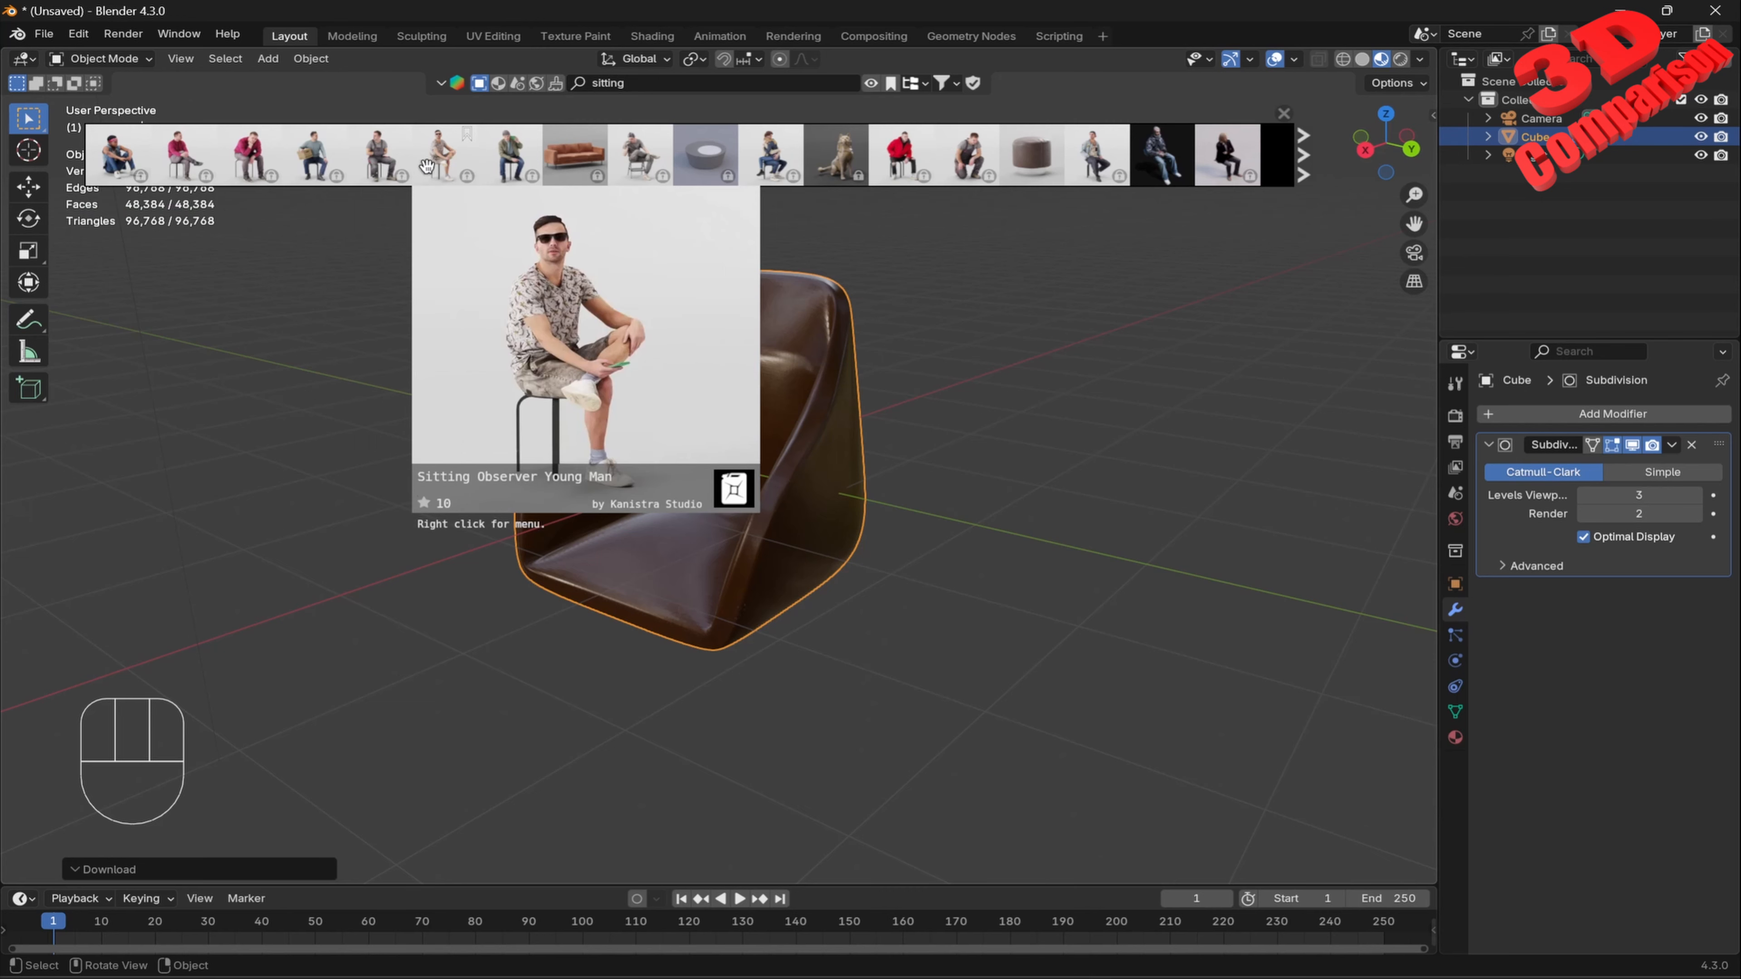
mouse_move(513, 153)
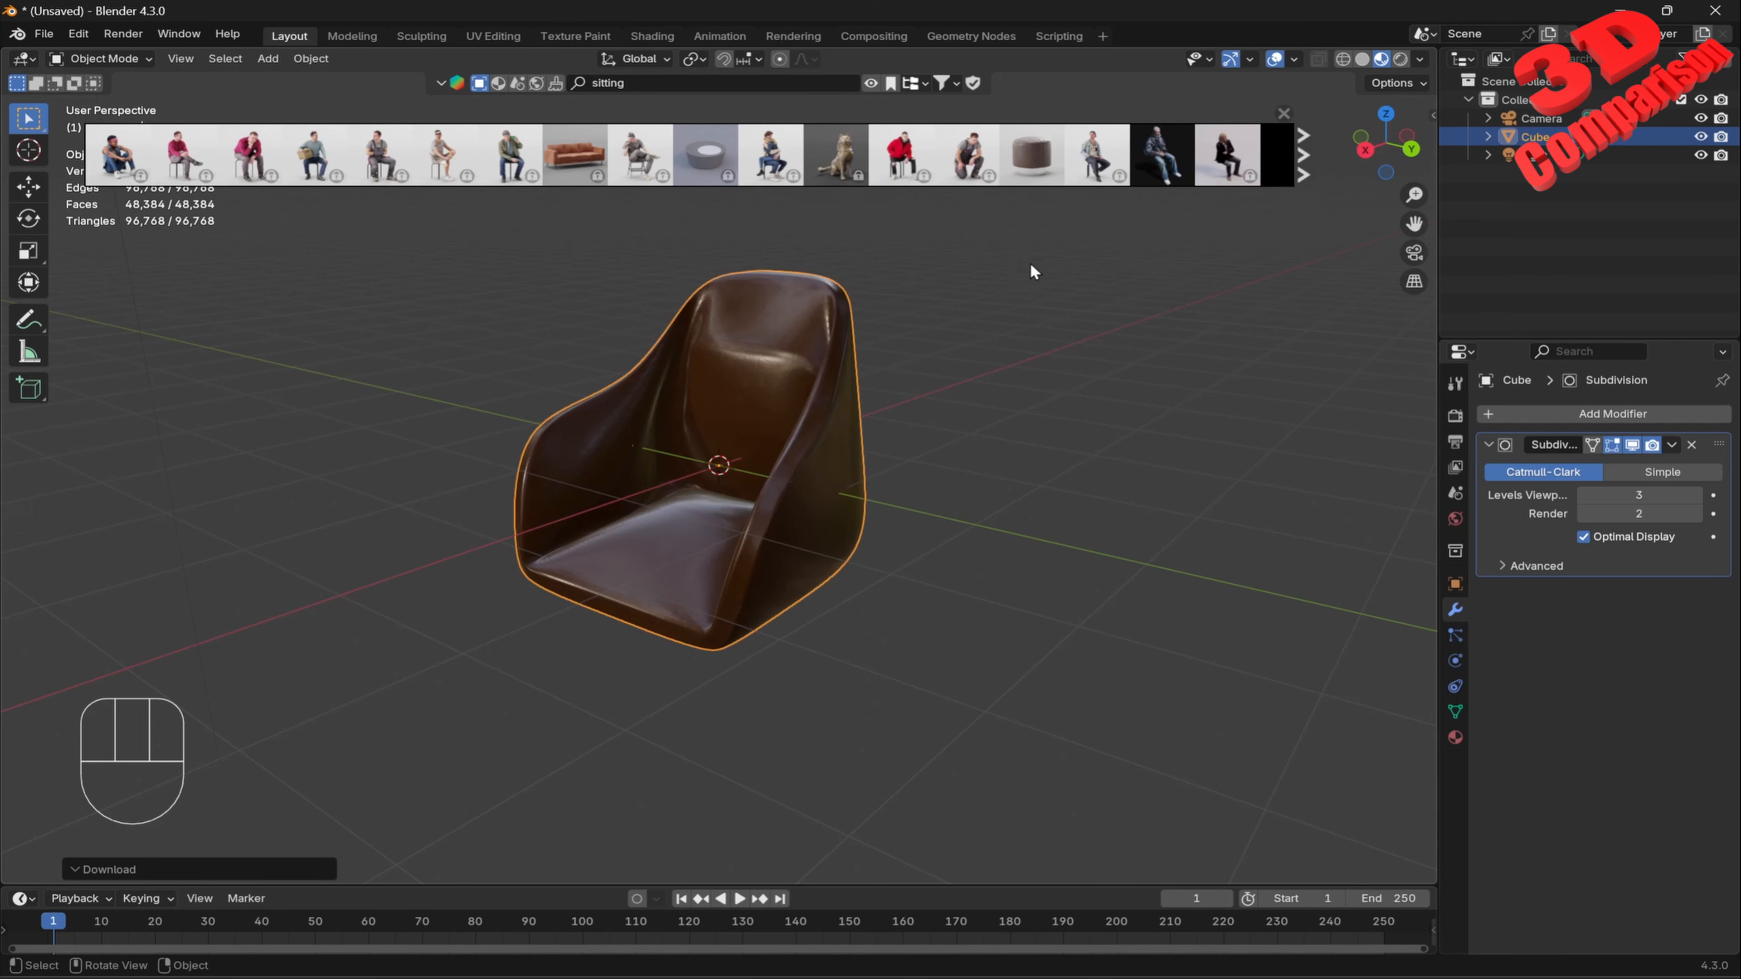
mouse_move(1170, 158)
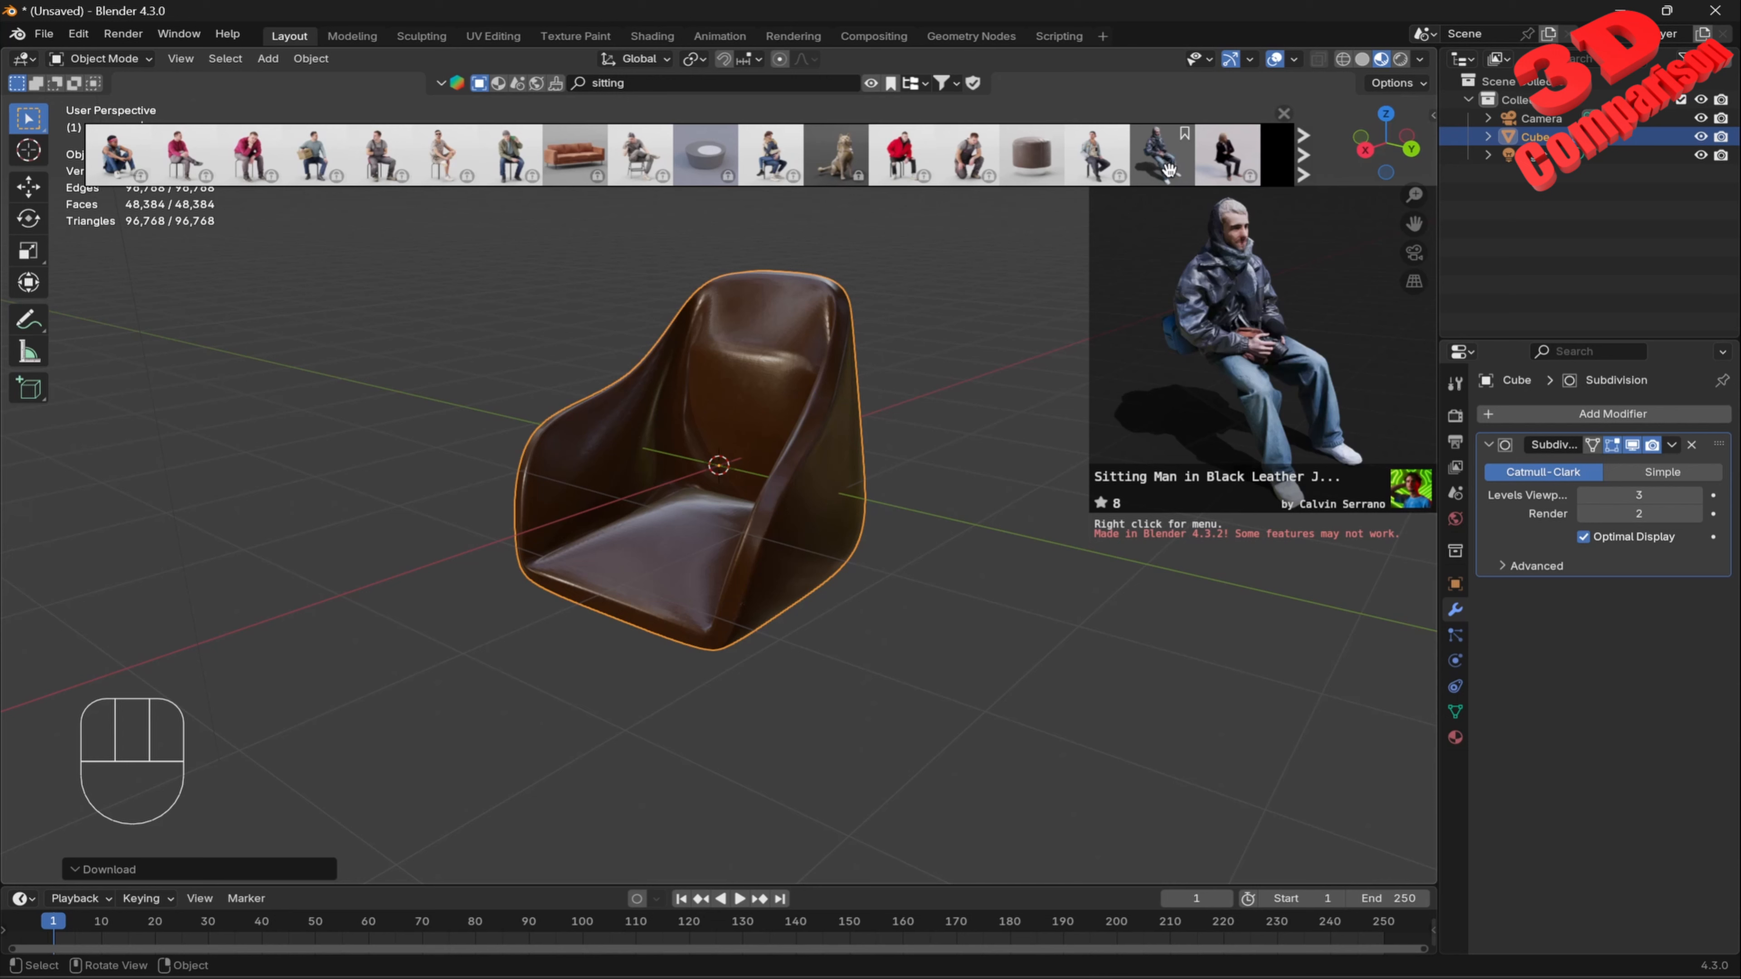
click(1303, 165)
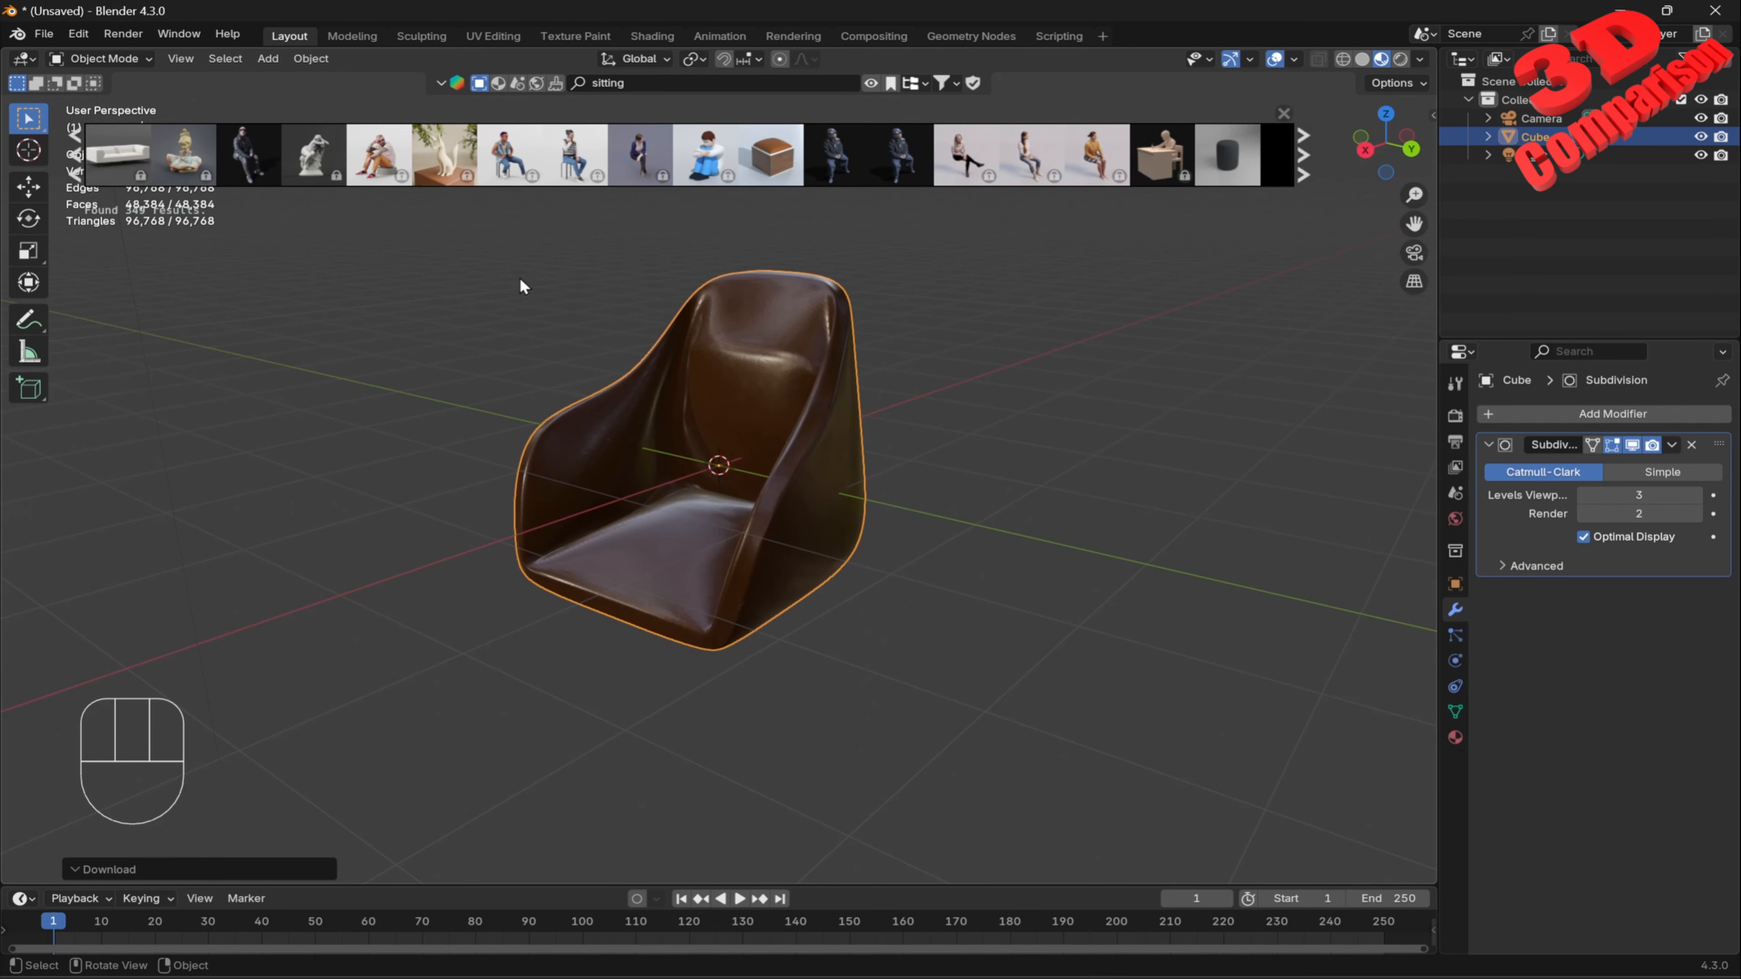
mouse_move(233, 154)
mouse_move(912, 167)
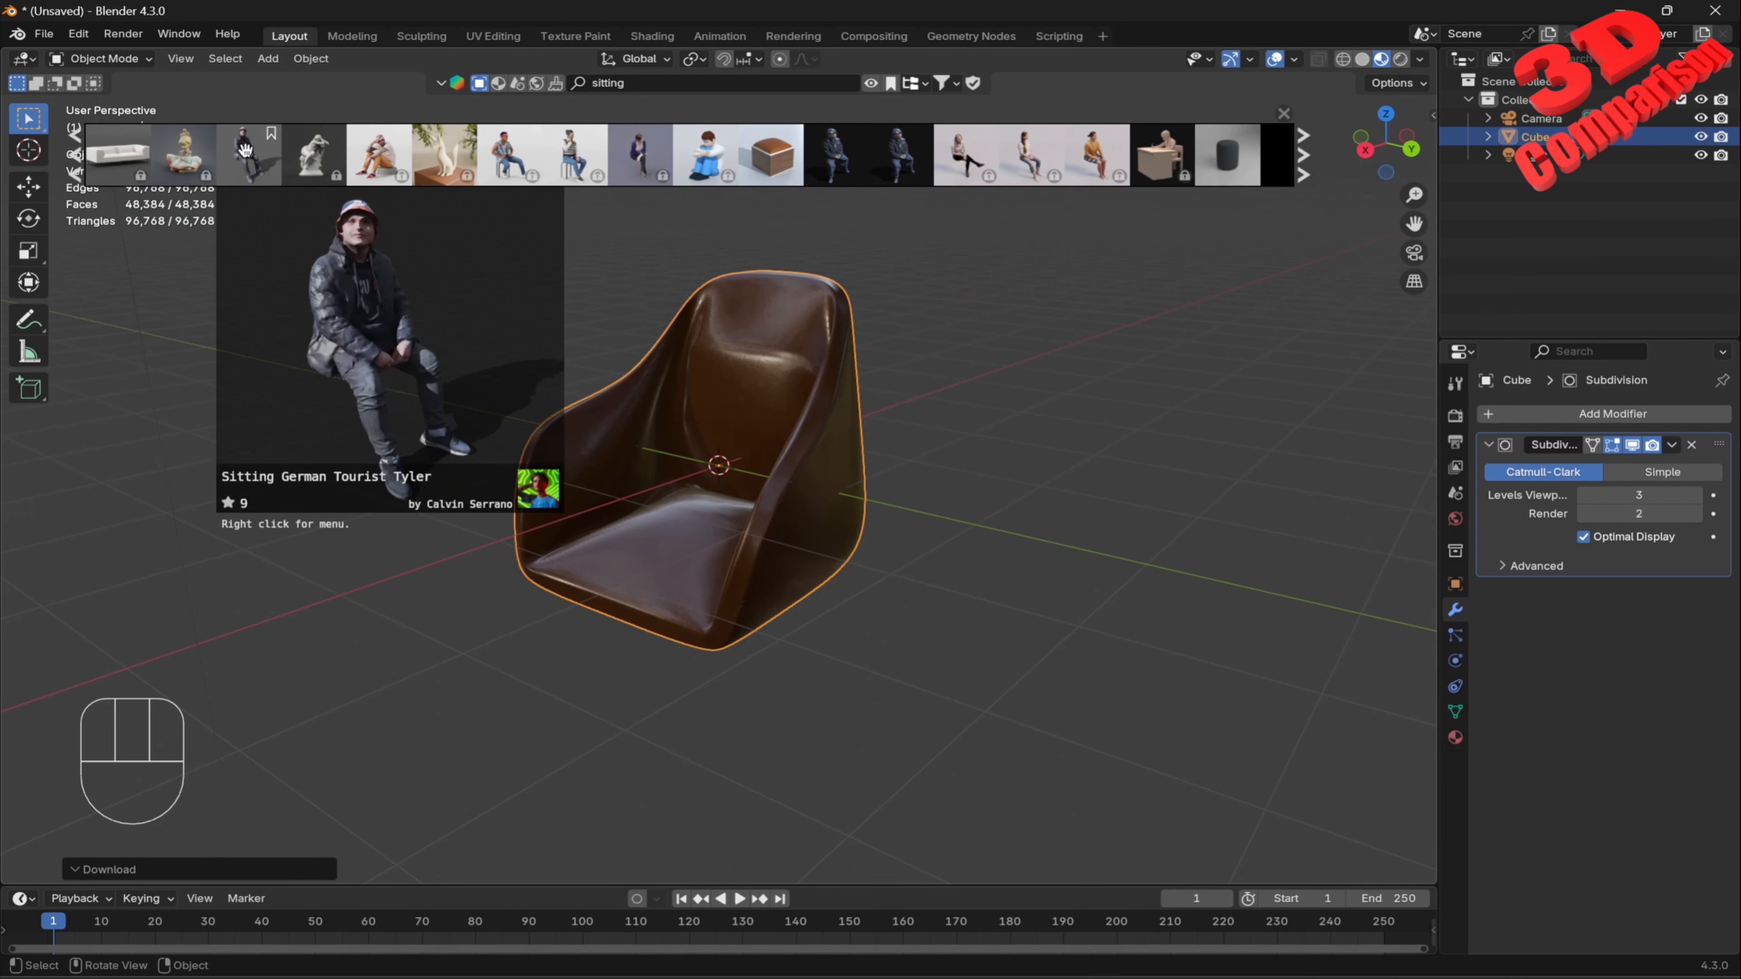
Place the Sitting German Tourist model on the ground beside the chair, rotating its bounding box during placement.
drag(245, 150, 1148, 657)
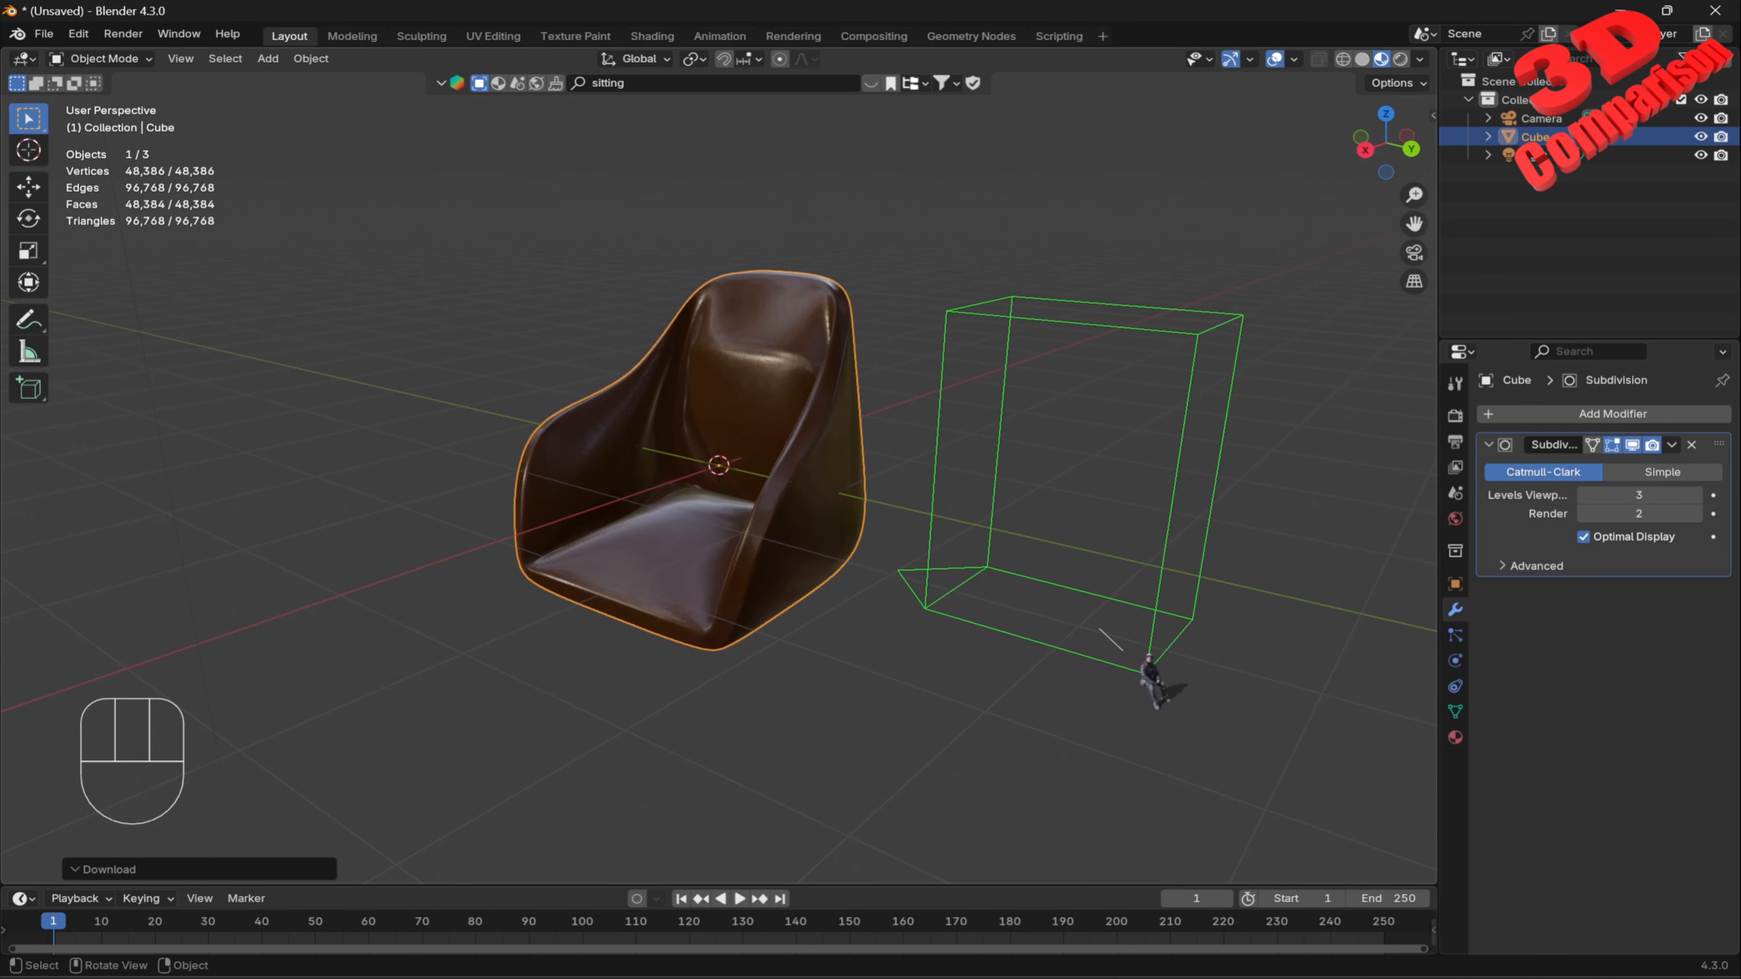
scroll(1099, 629, up, 1)
scroll(1148, 657, up, 1)
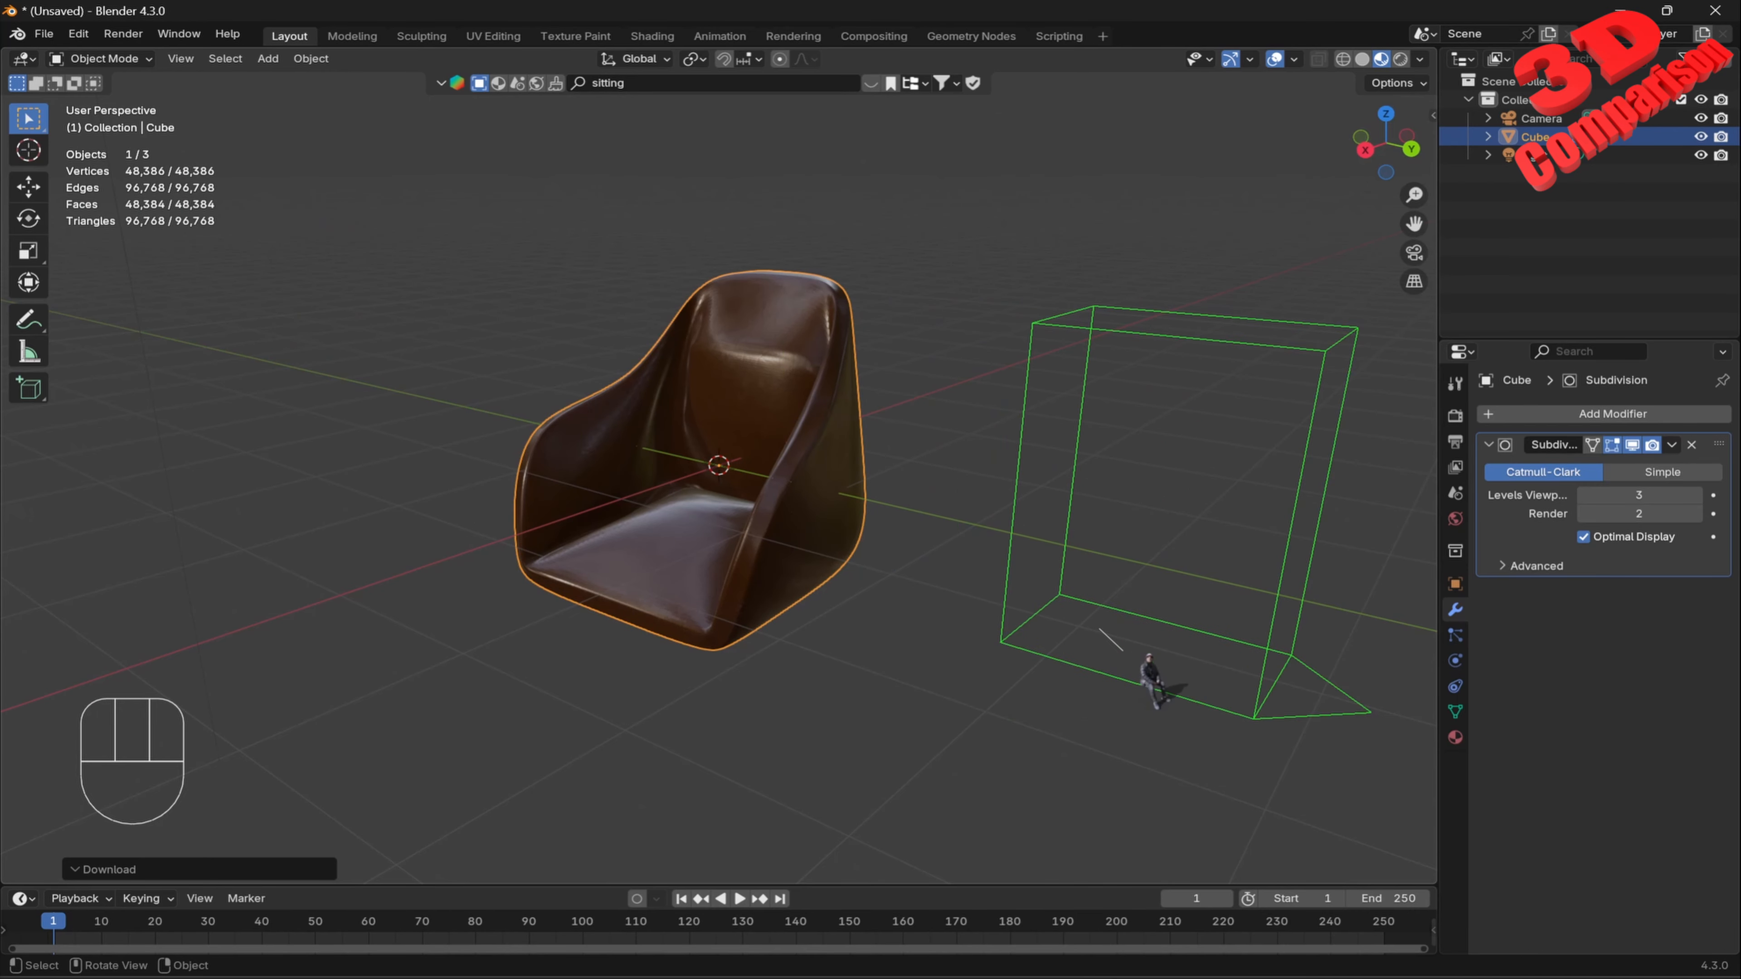
scroll(1149, 657, up, 2)
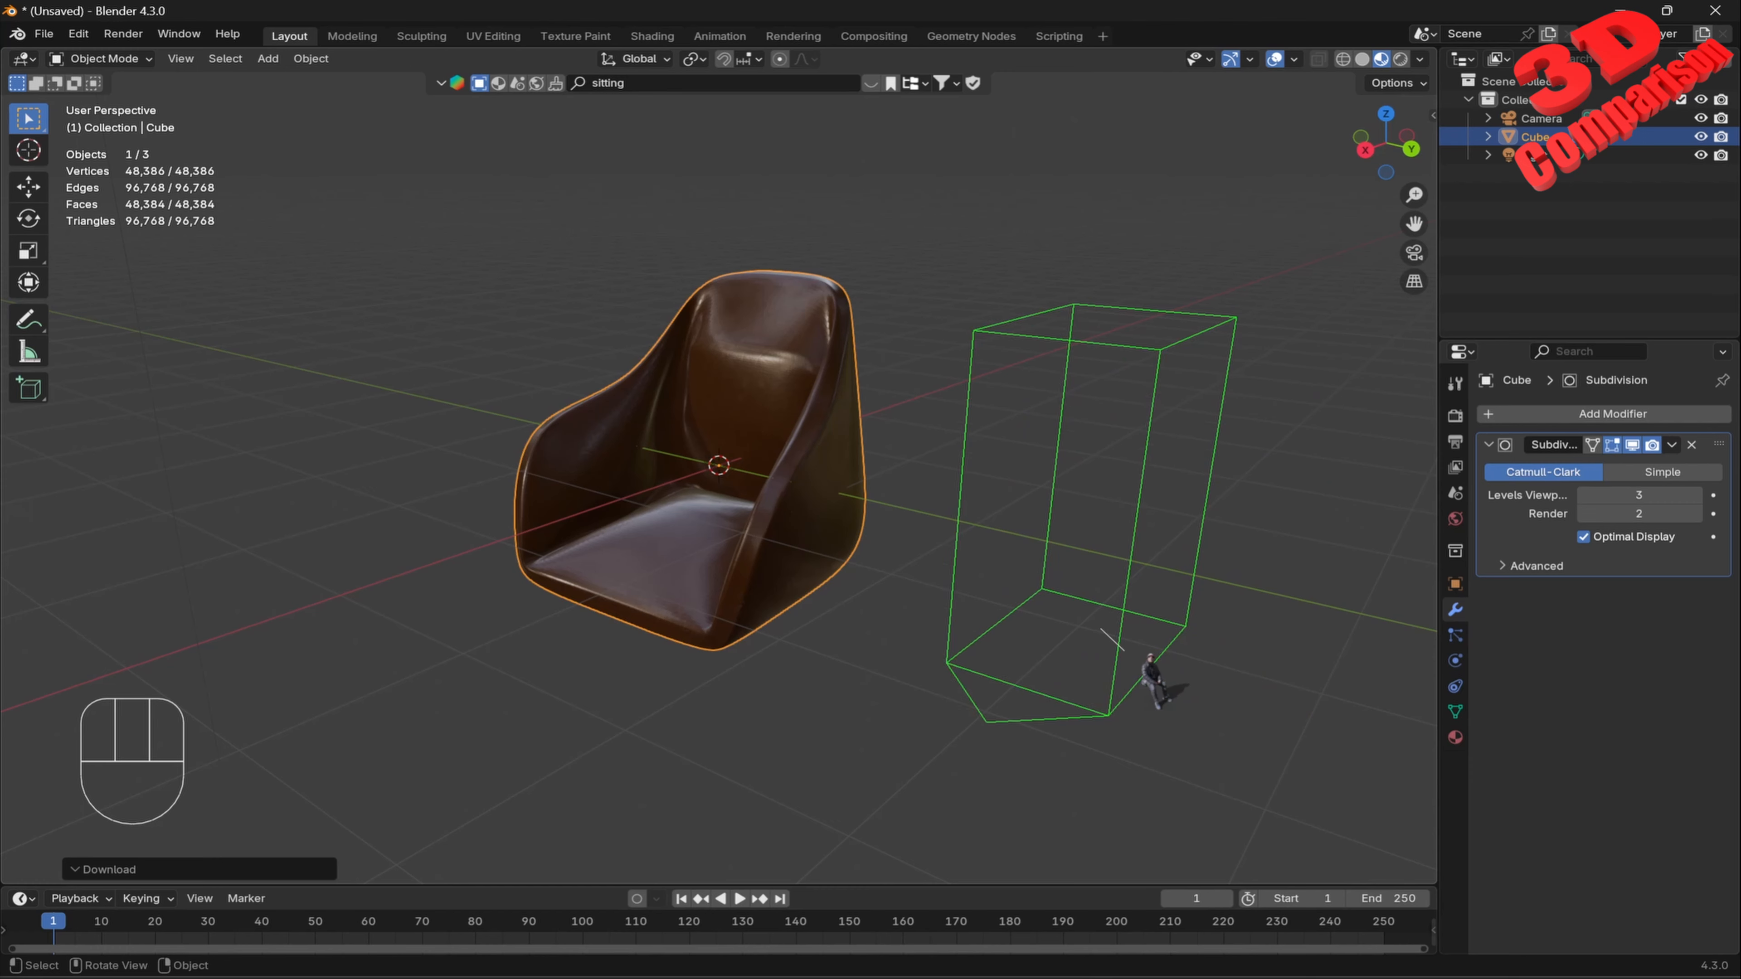
drag(1098, 628, 1091, 631)
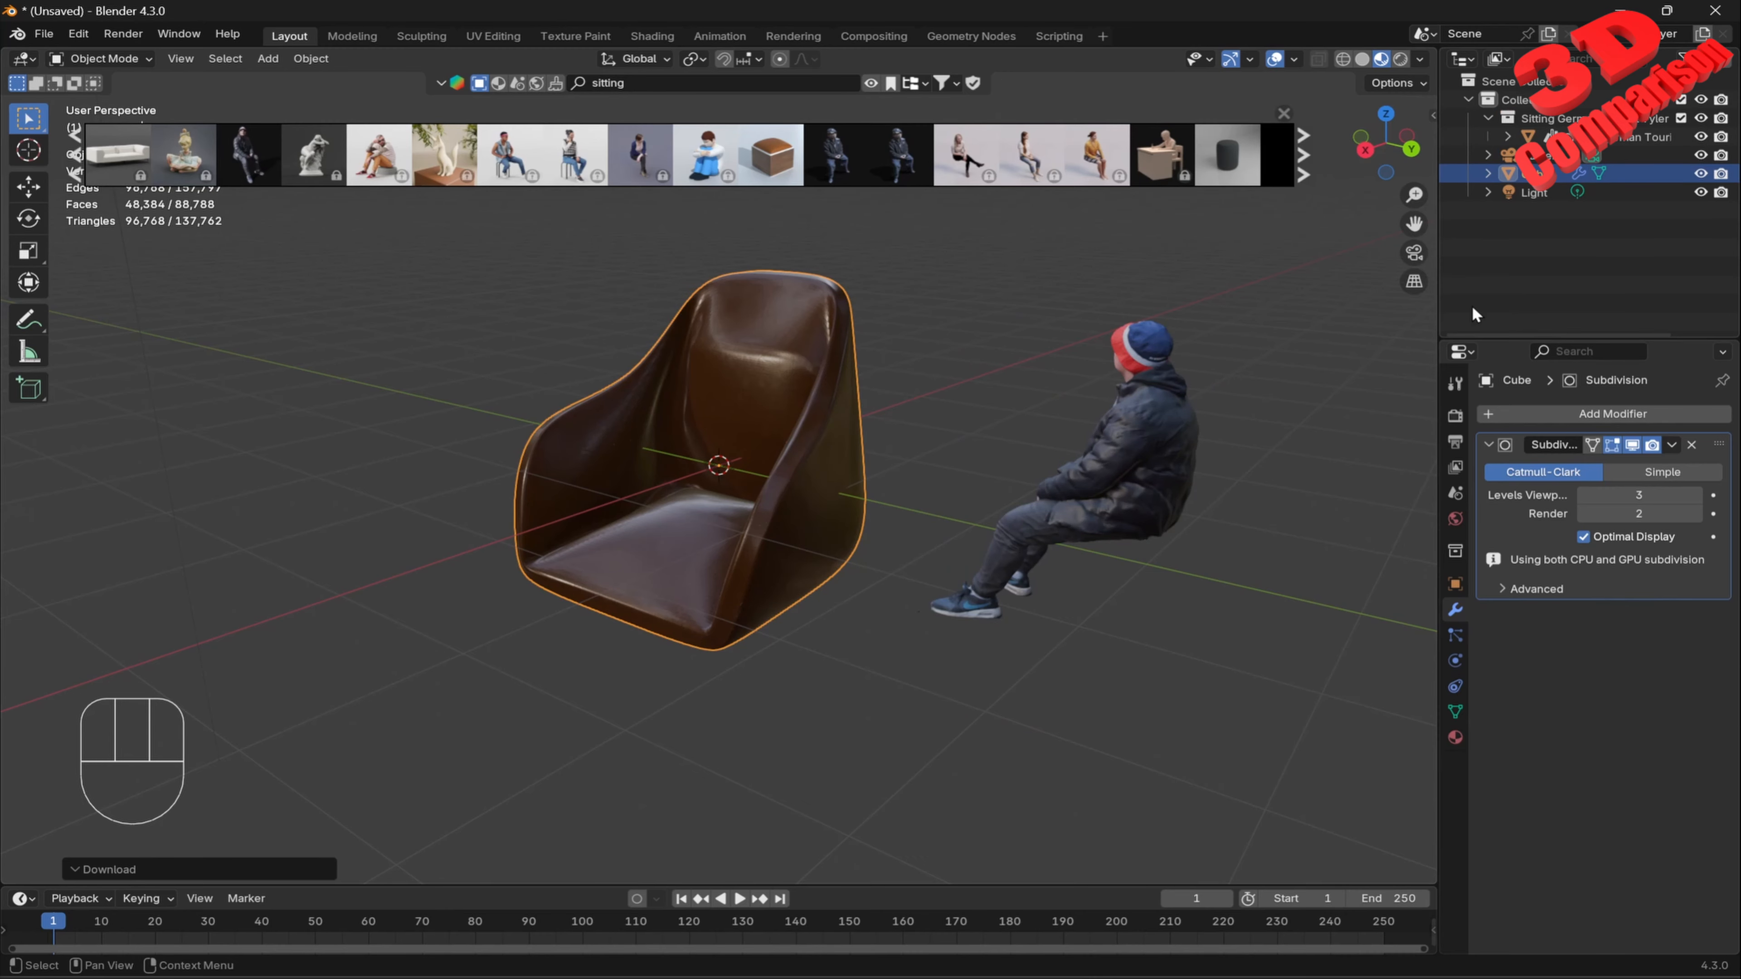
In top view, move the seated figure over the chair's seat, about -0.96 m in X and -3.02 m in Y.
click(1125, 455)
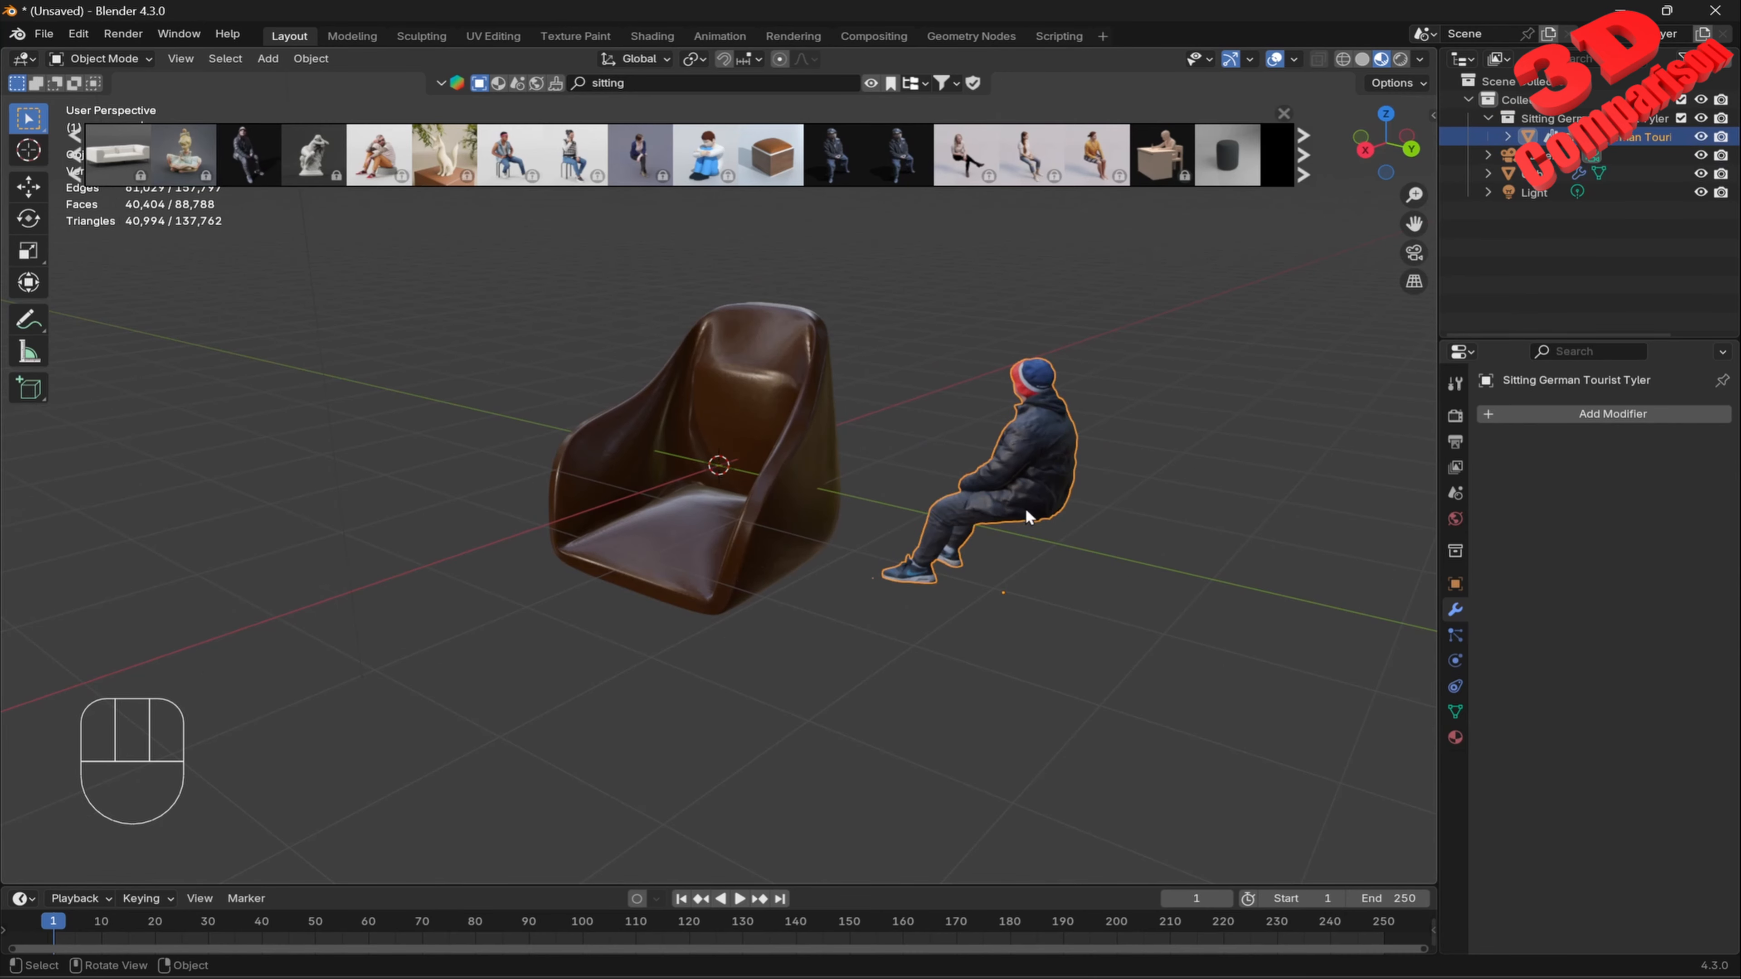
middle_drag(1025, 507, 1144, 642)
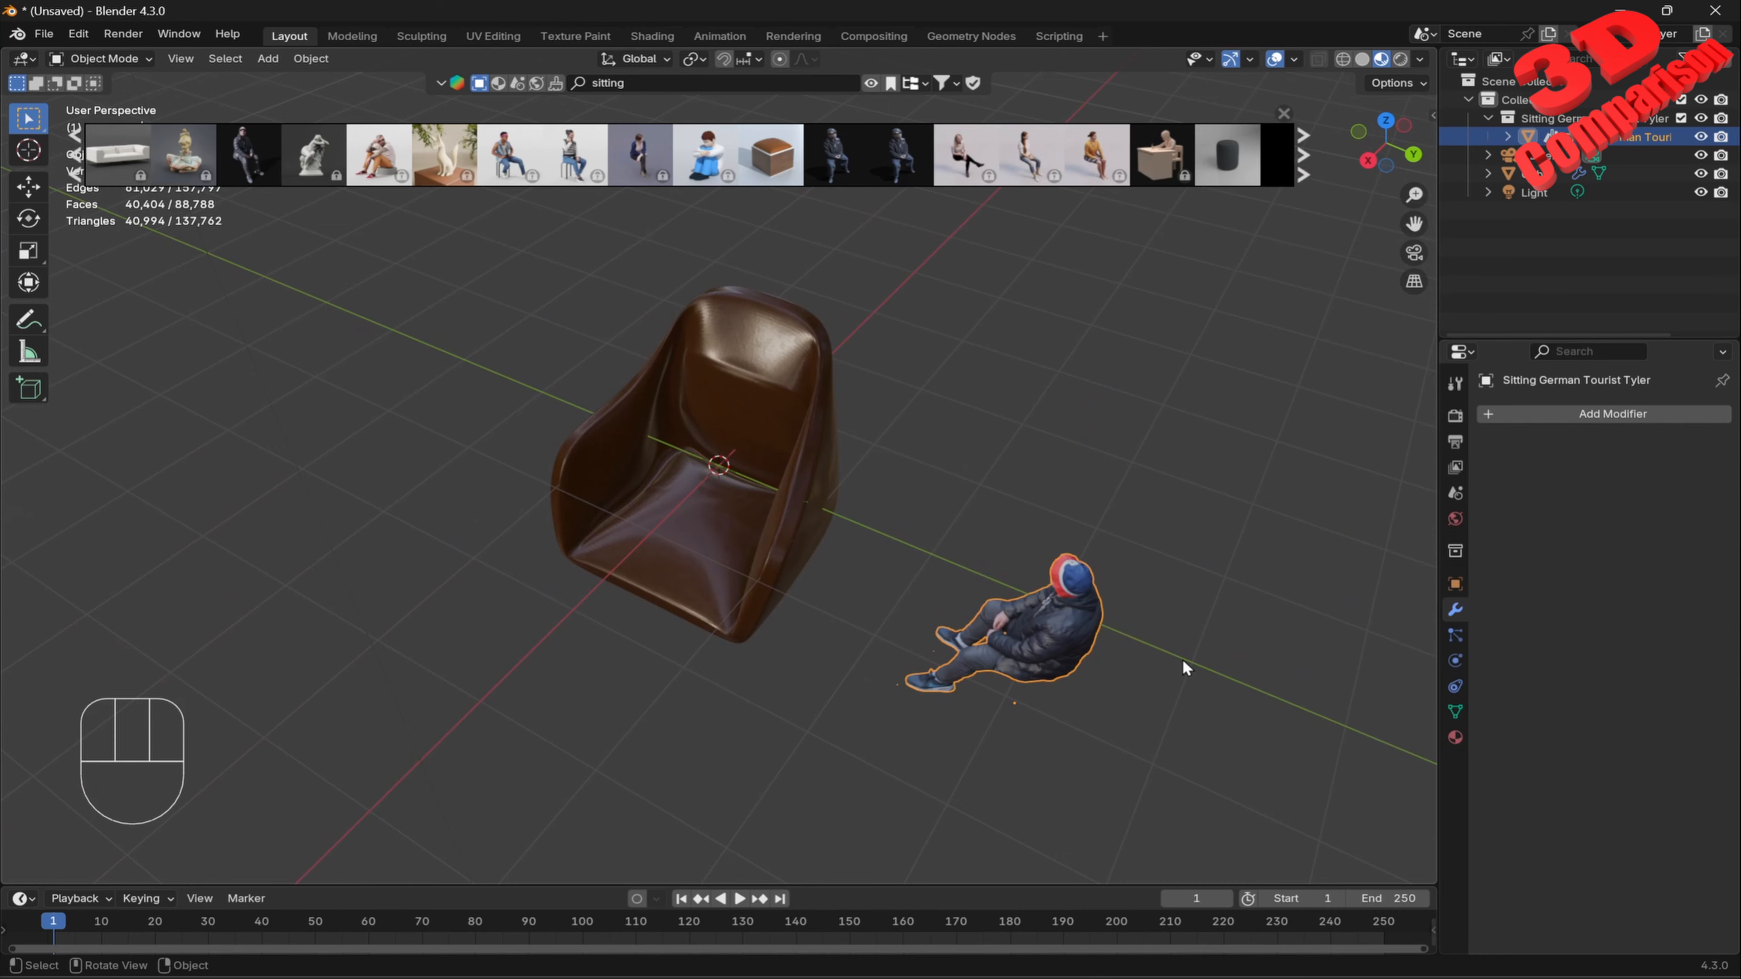
key(KP_7)
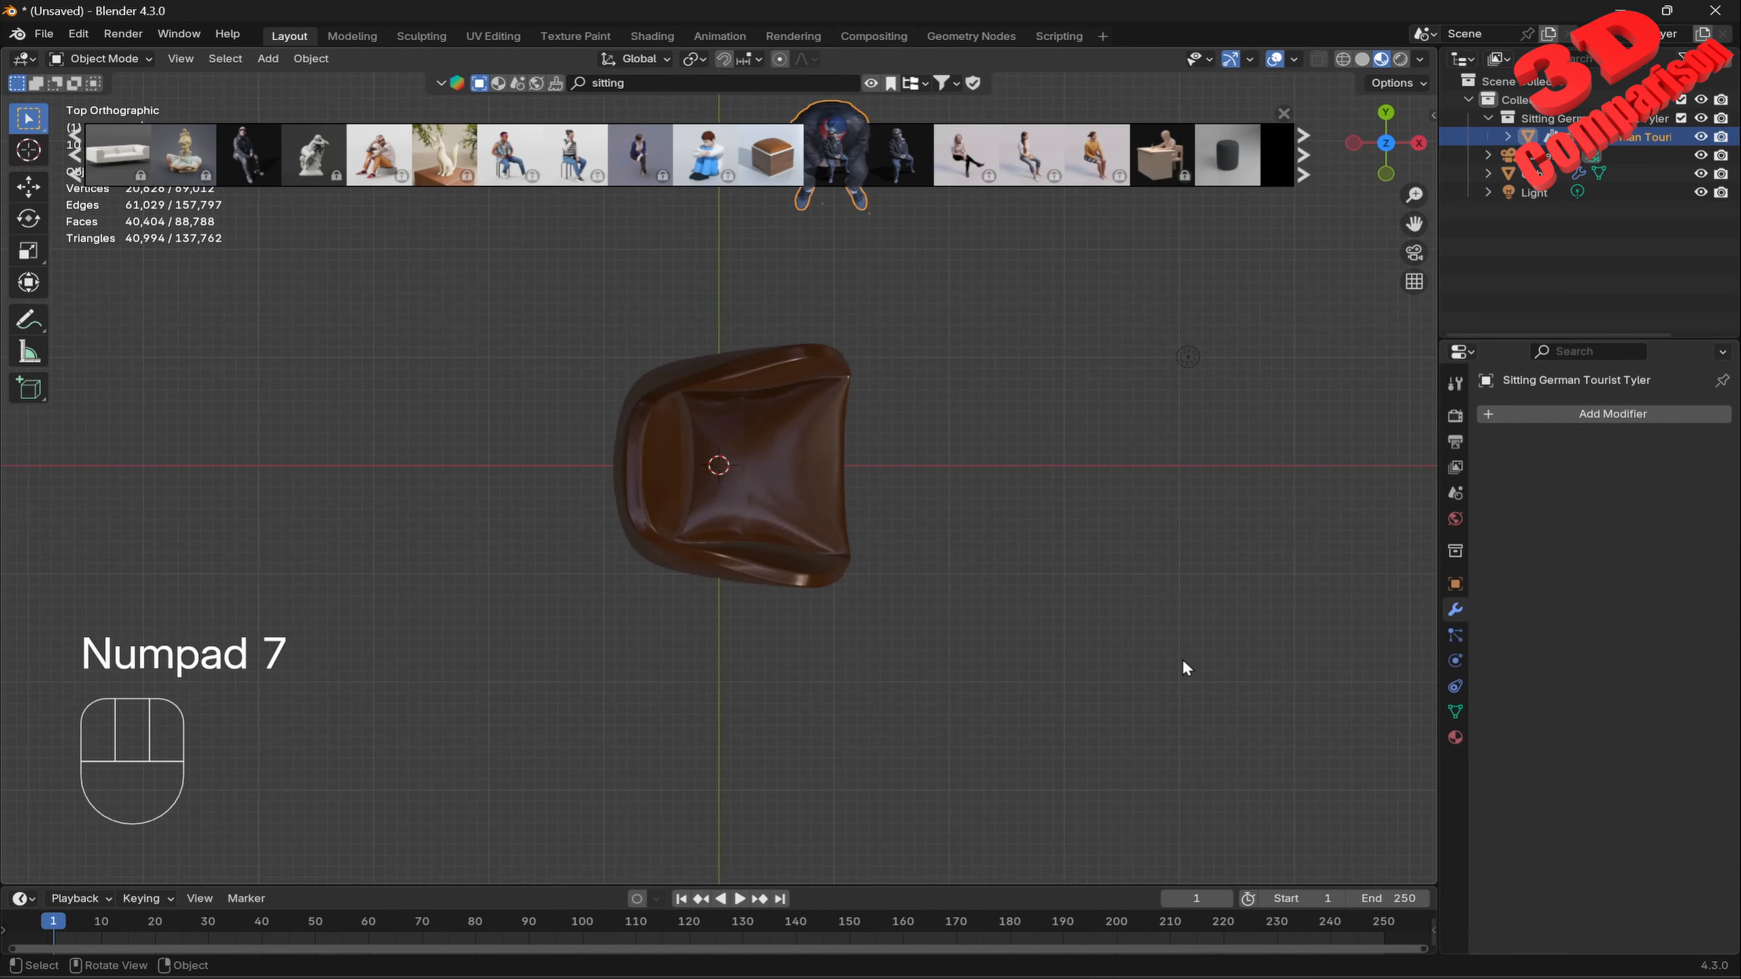
key(g)
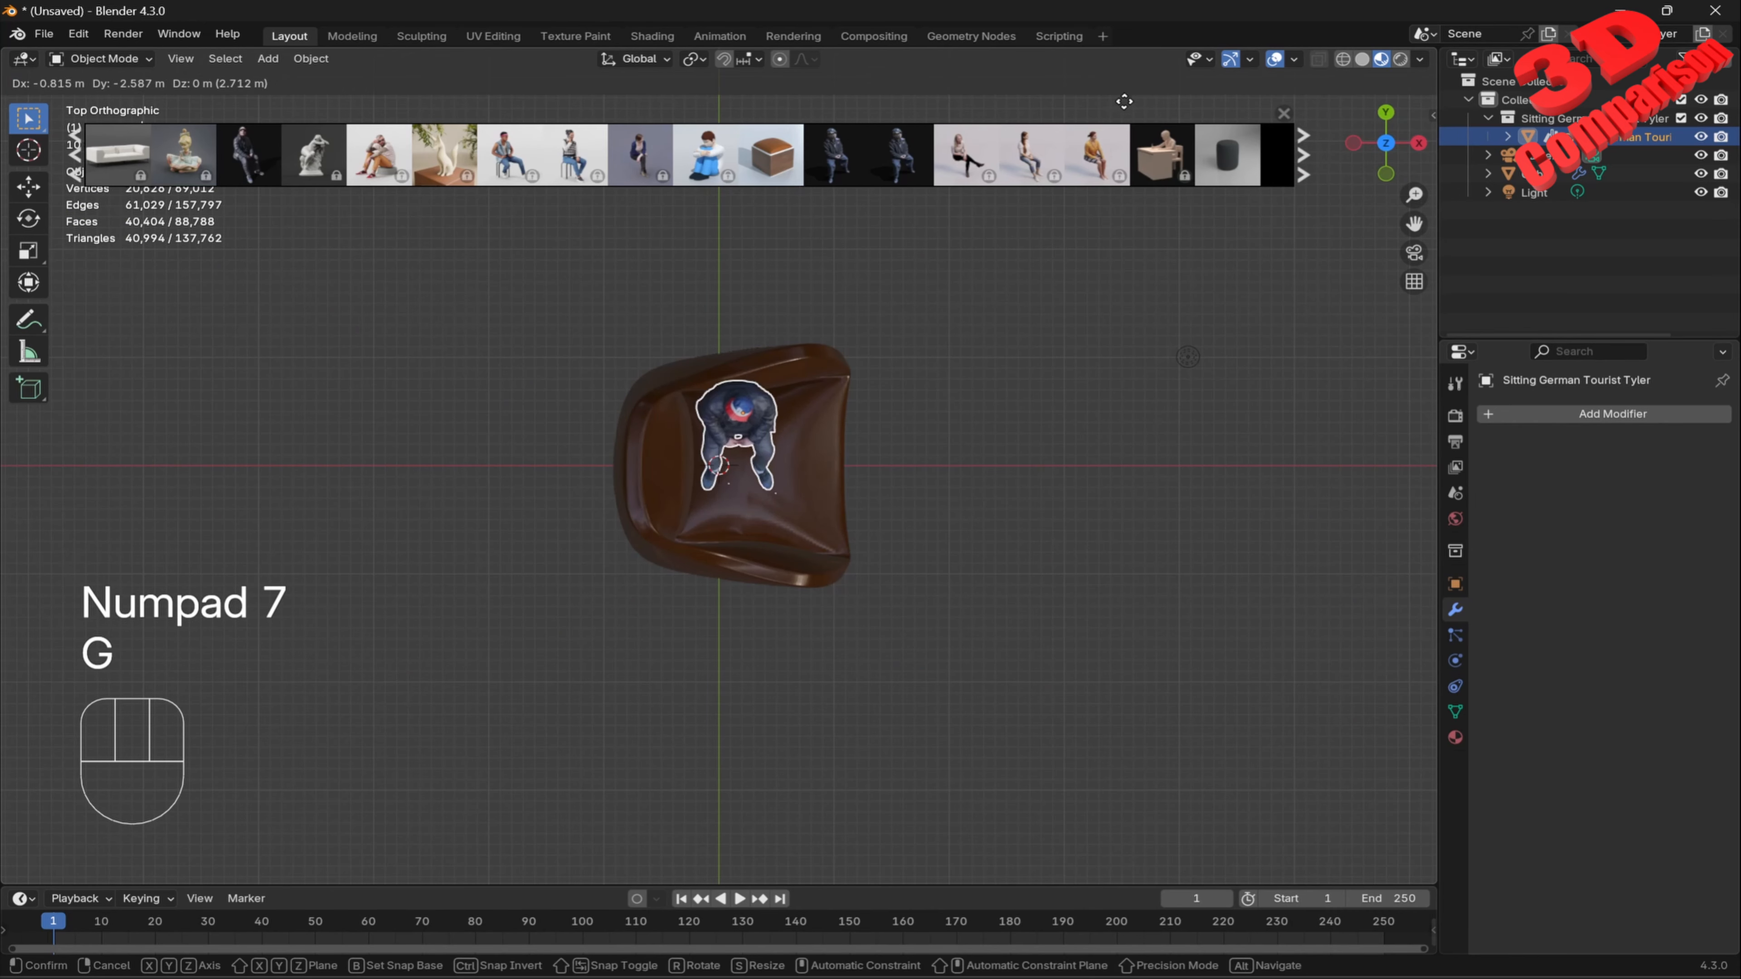
click(1109, 146)
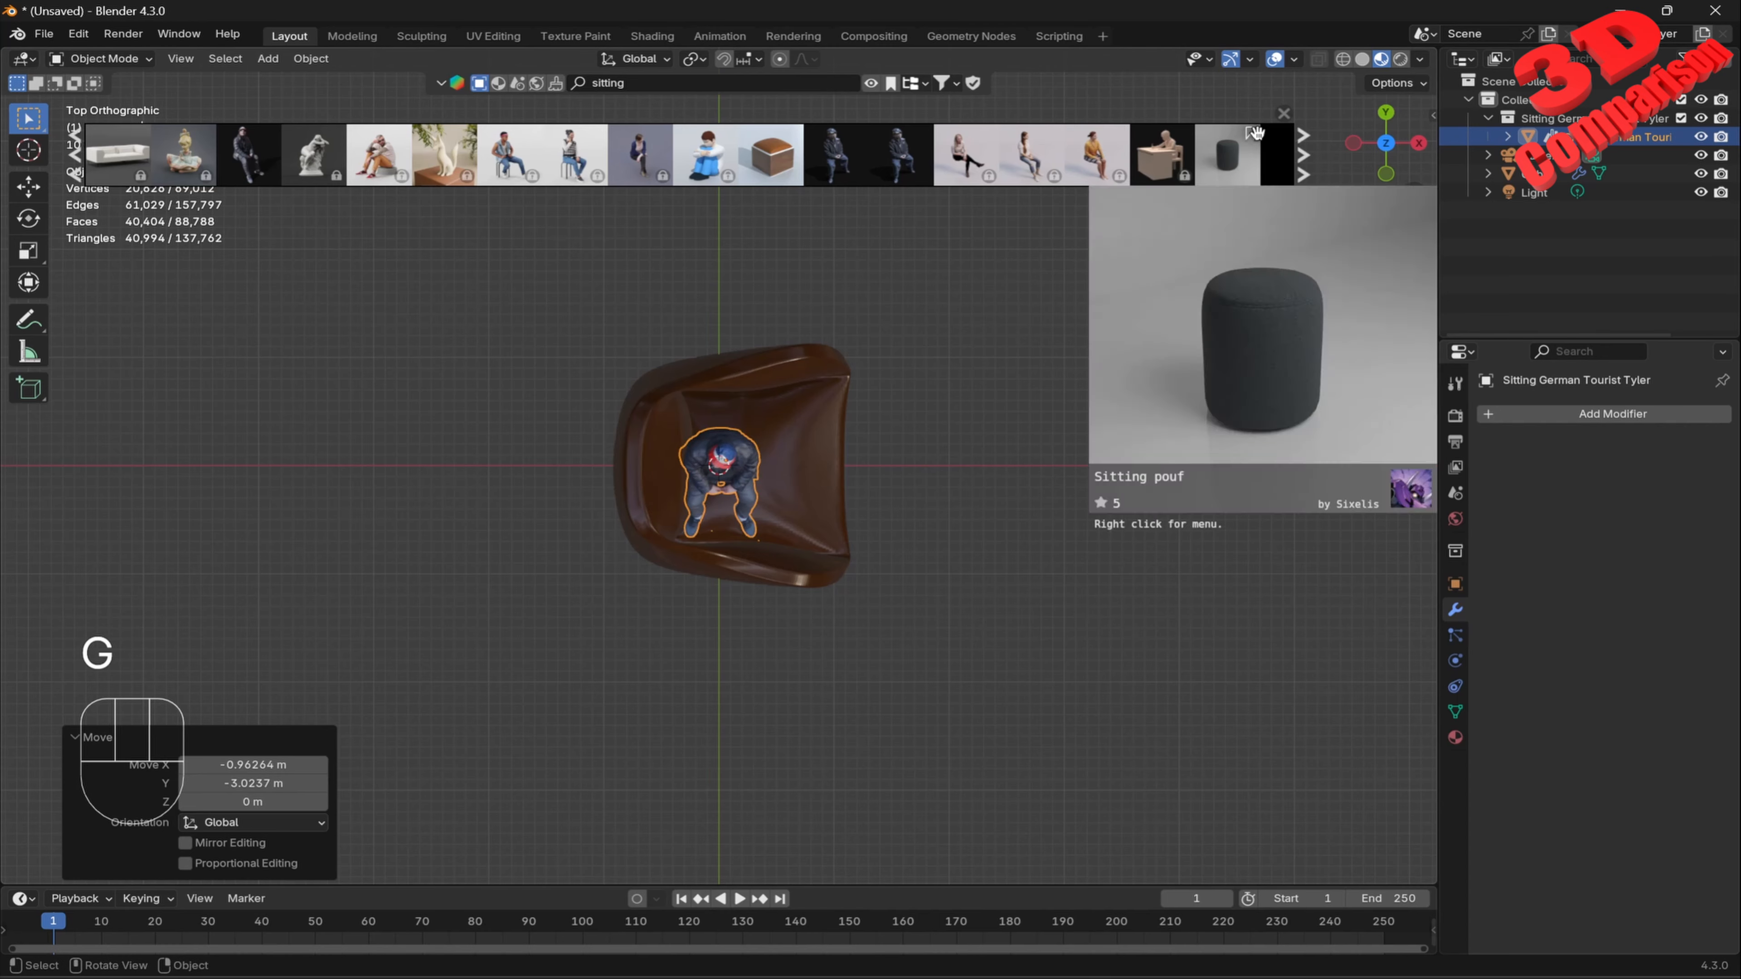
Rotate the seated figure 90° about the global Z axis so it faces the chair's open front.
middle_drag(1034, 388, 981, 415)
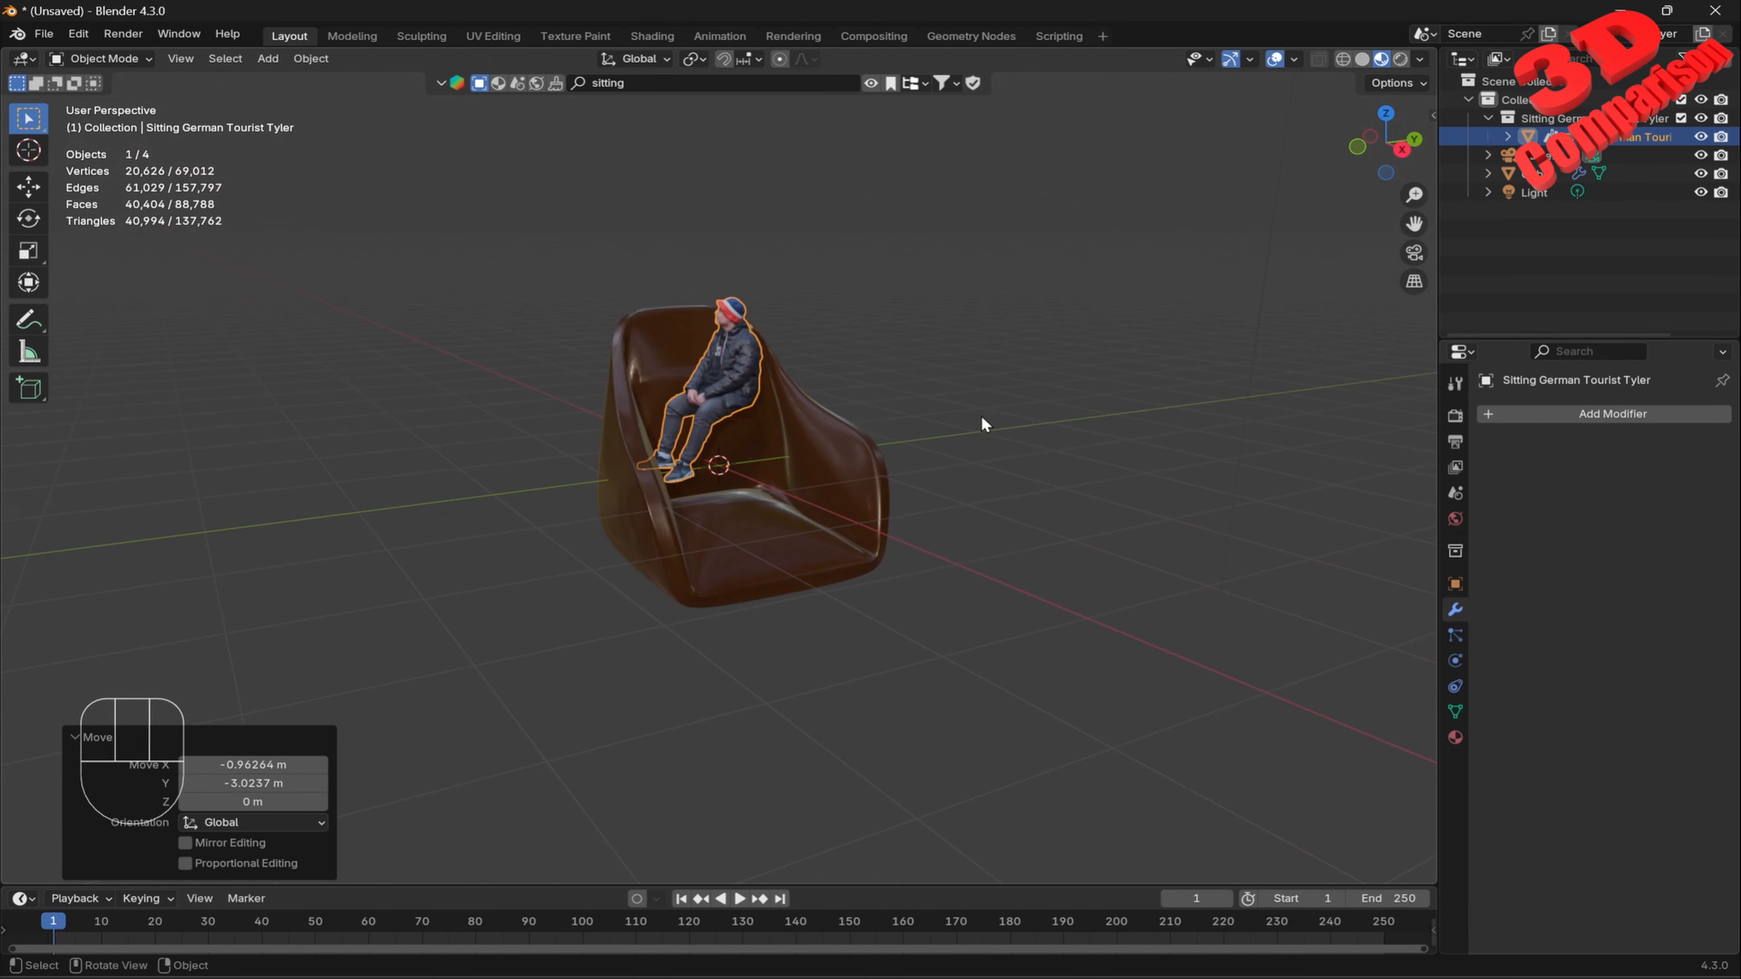
scroll(987, 432, up, 3)
middle_drag(872, 339, 941, 384)
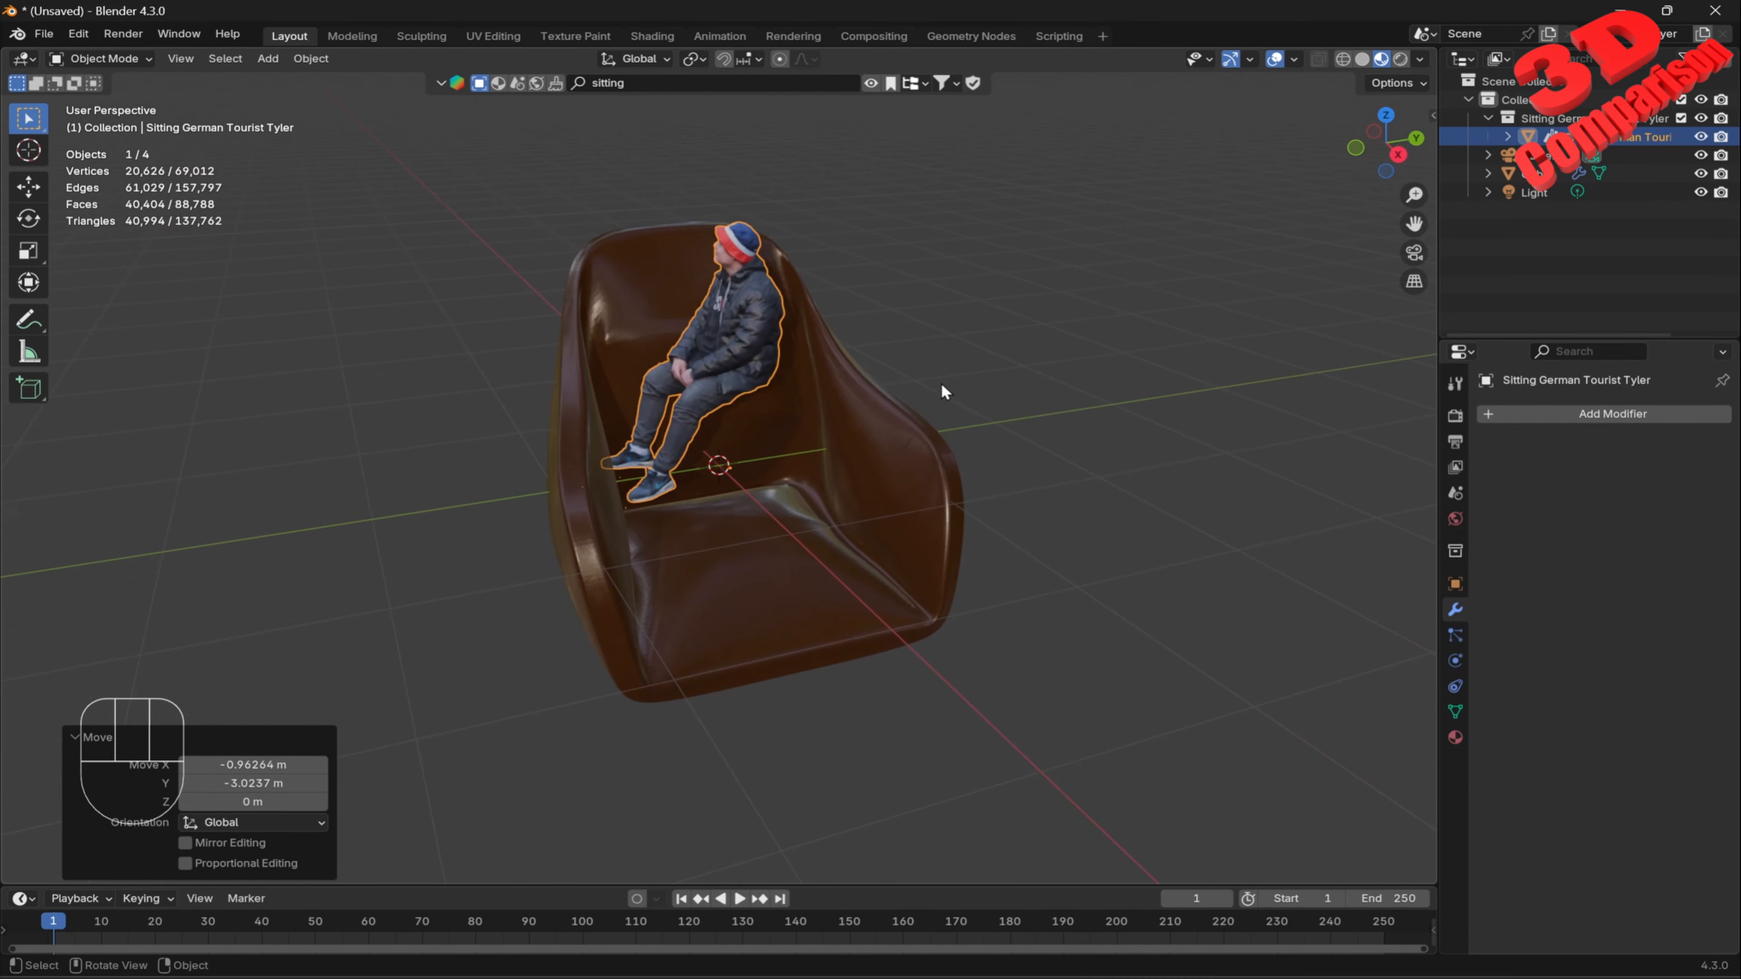
key(r)
key(z)
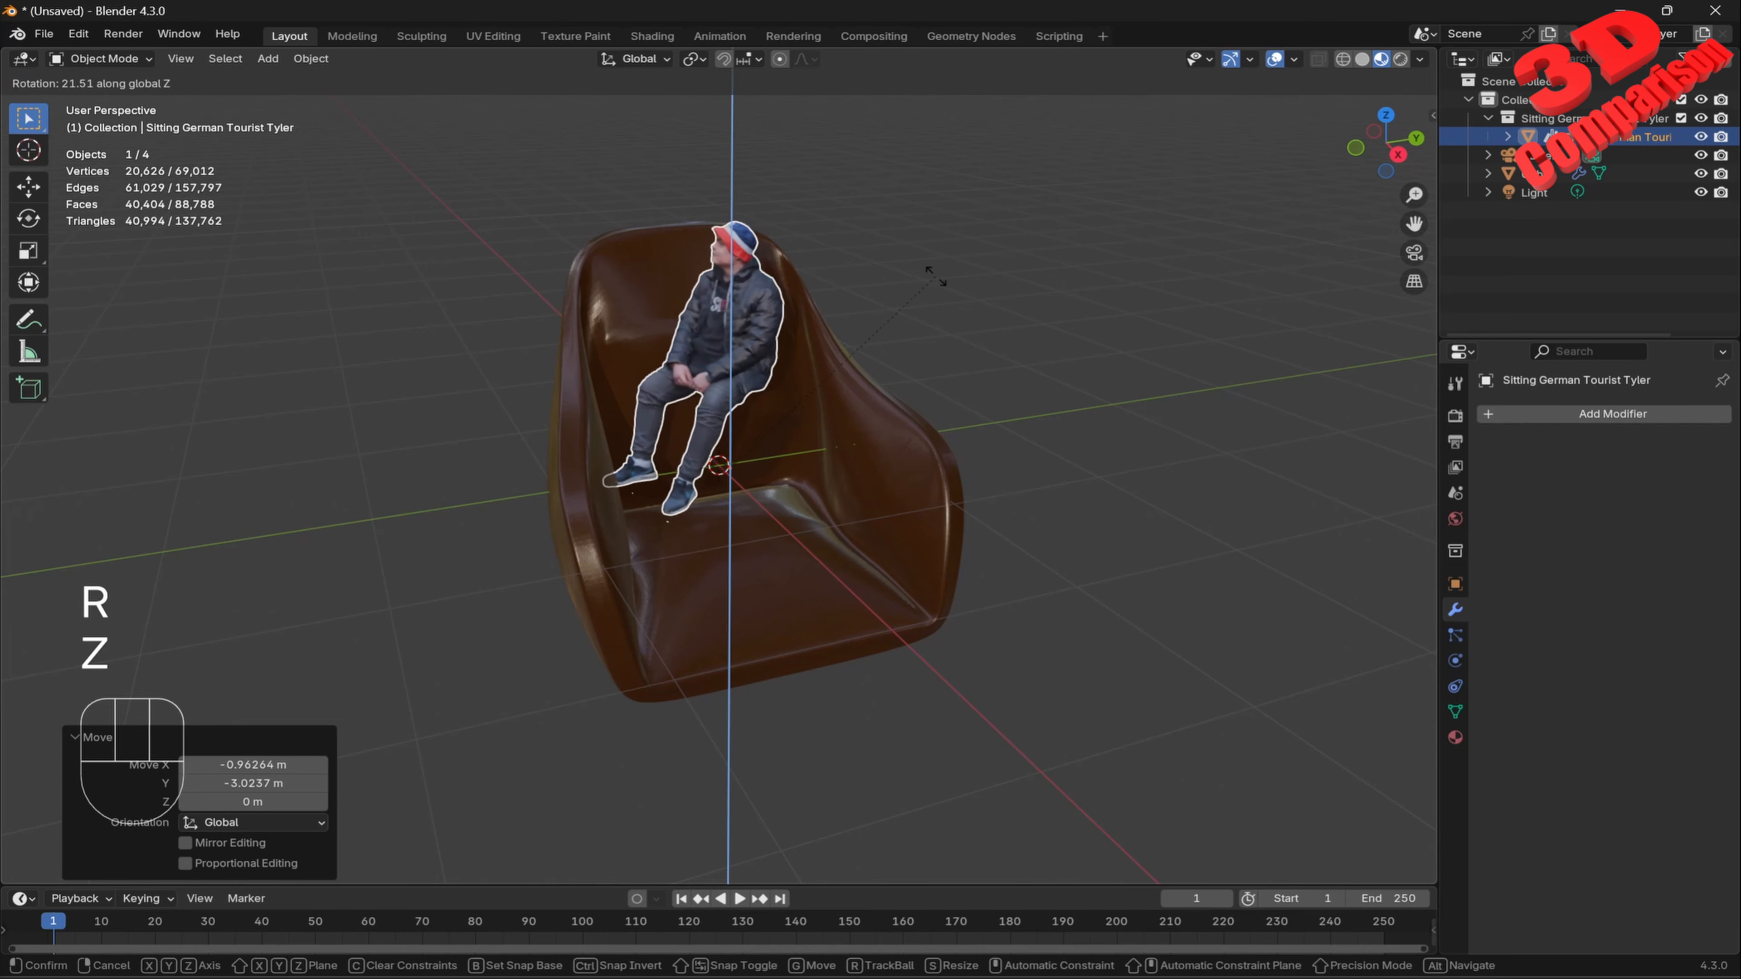
key(KP_9)
key(KP_0)
key(KP_Enter)
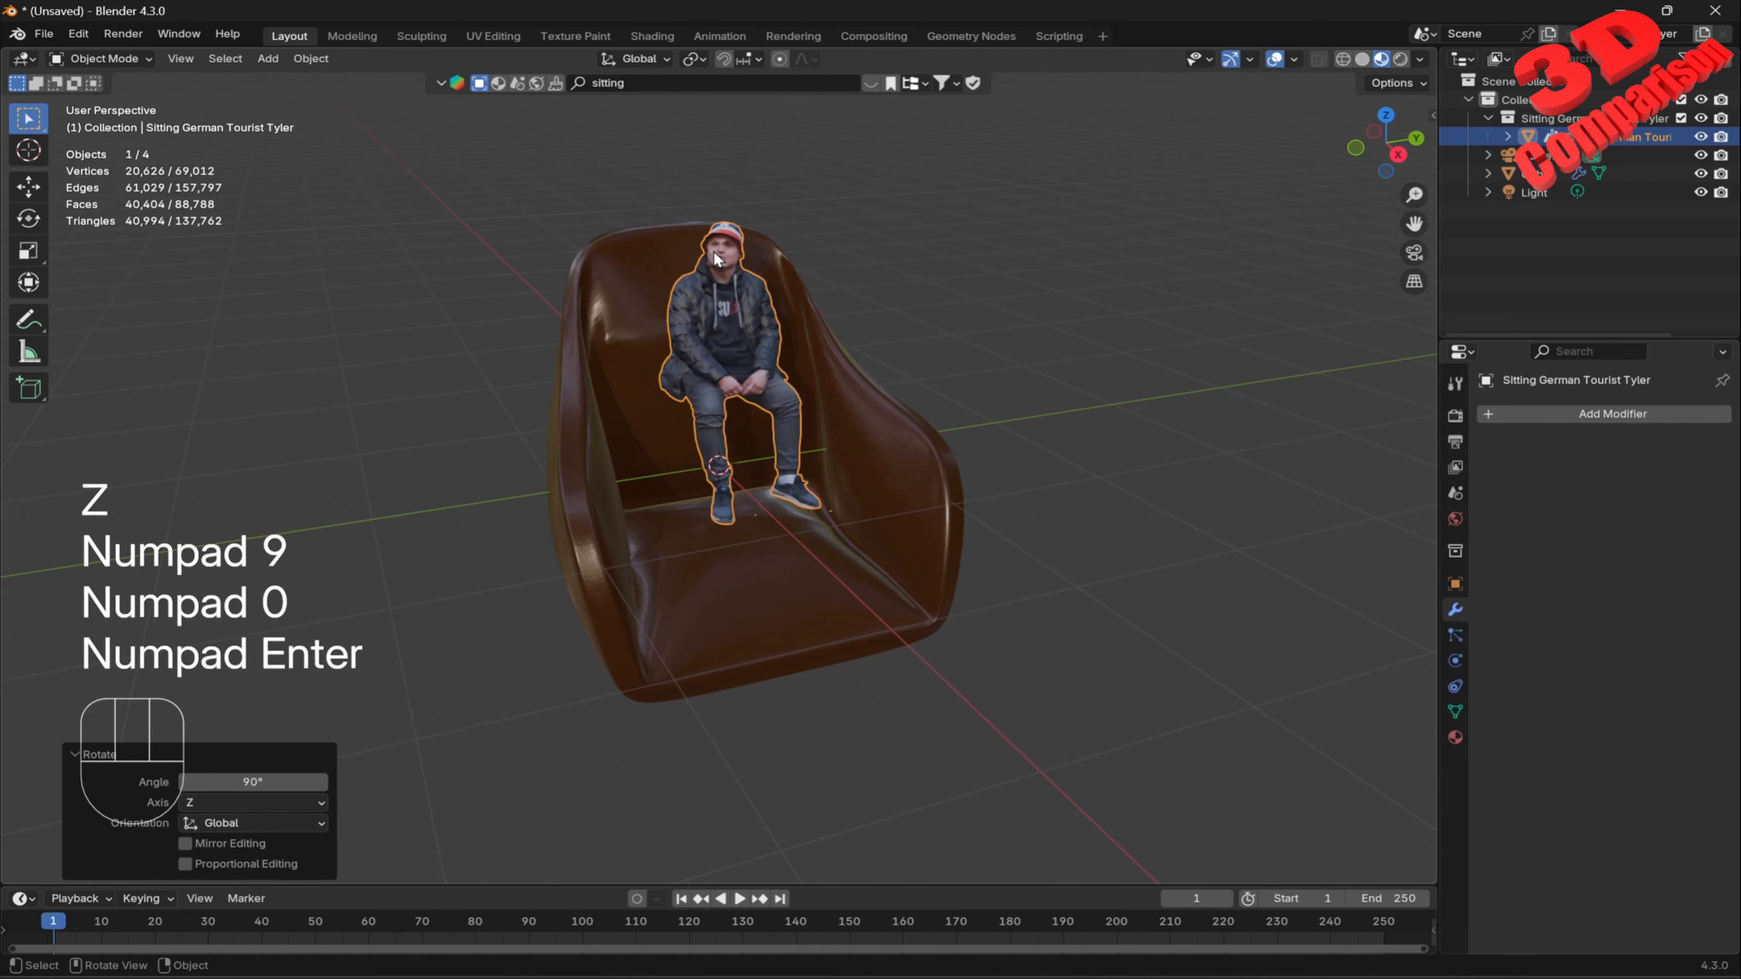
Scale the chair down by a factor of about 0.415 and raise it about 0.75 m in Z around the figure.
middle_drag(950, 550, 939, 500)
click(937, 501)
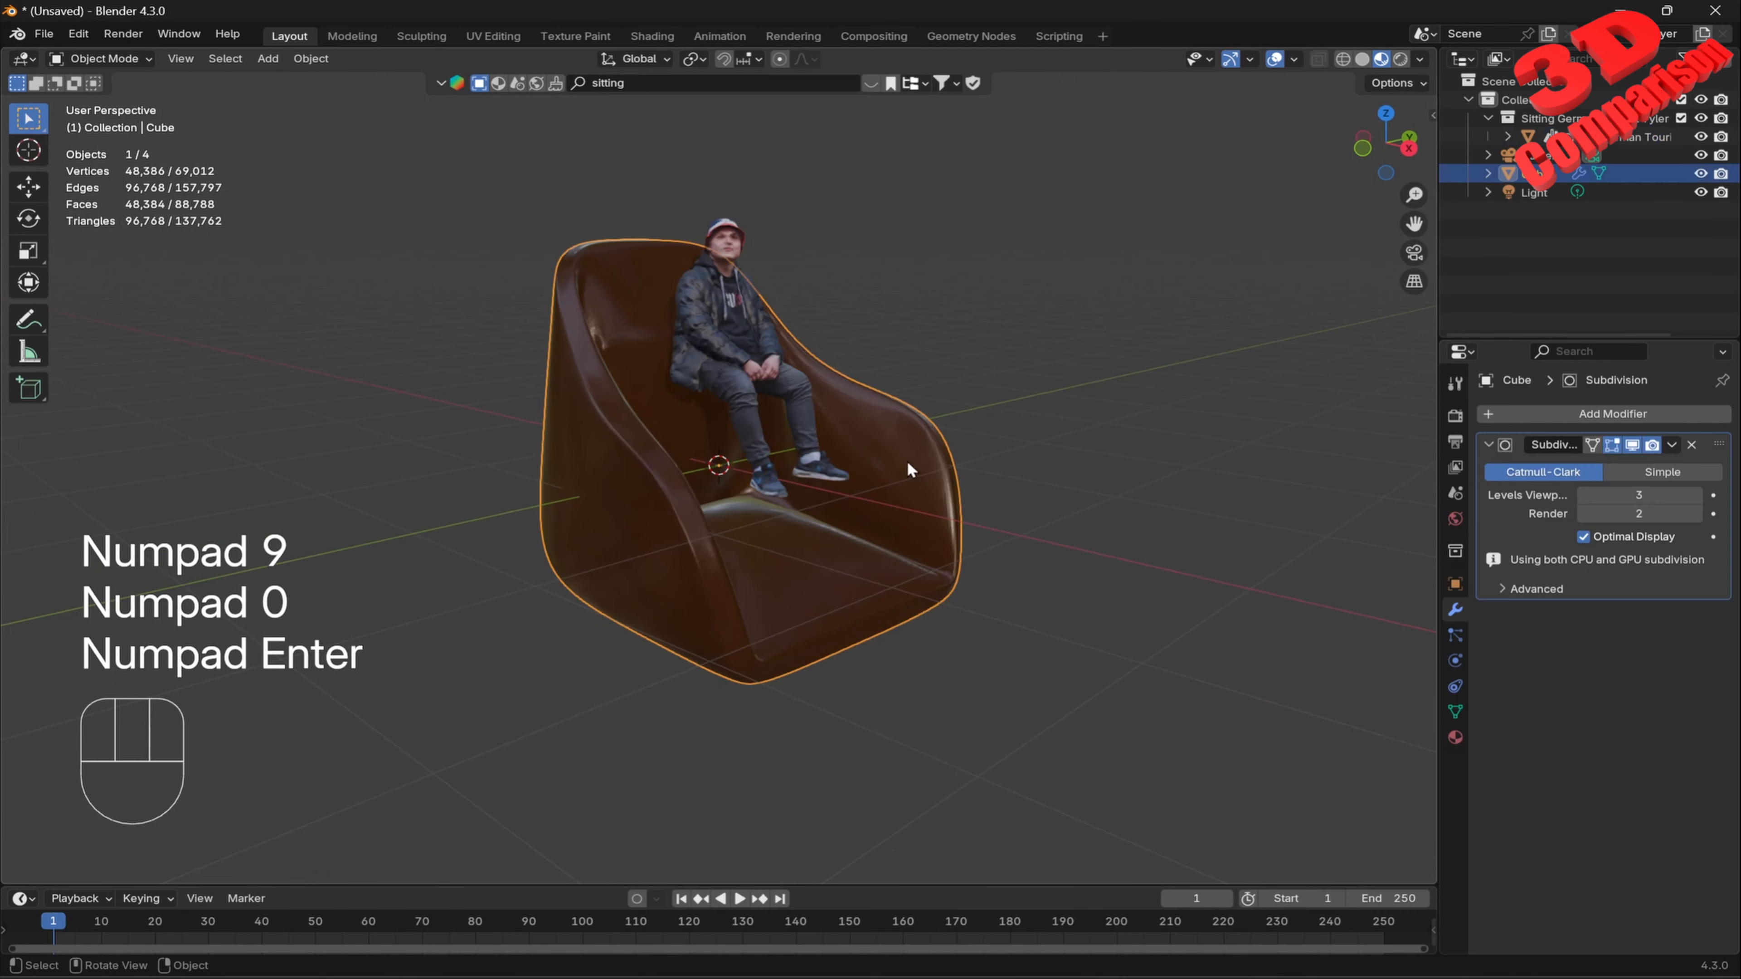
key(s)
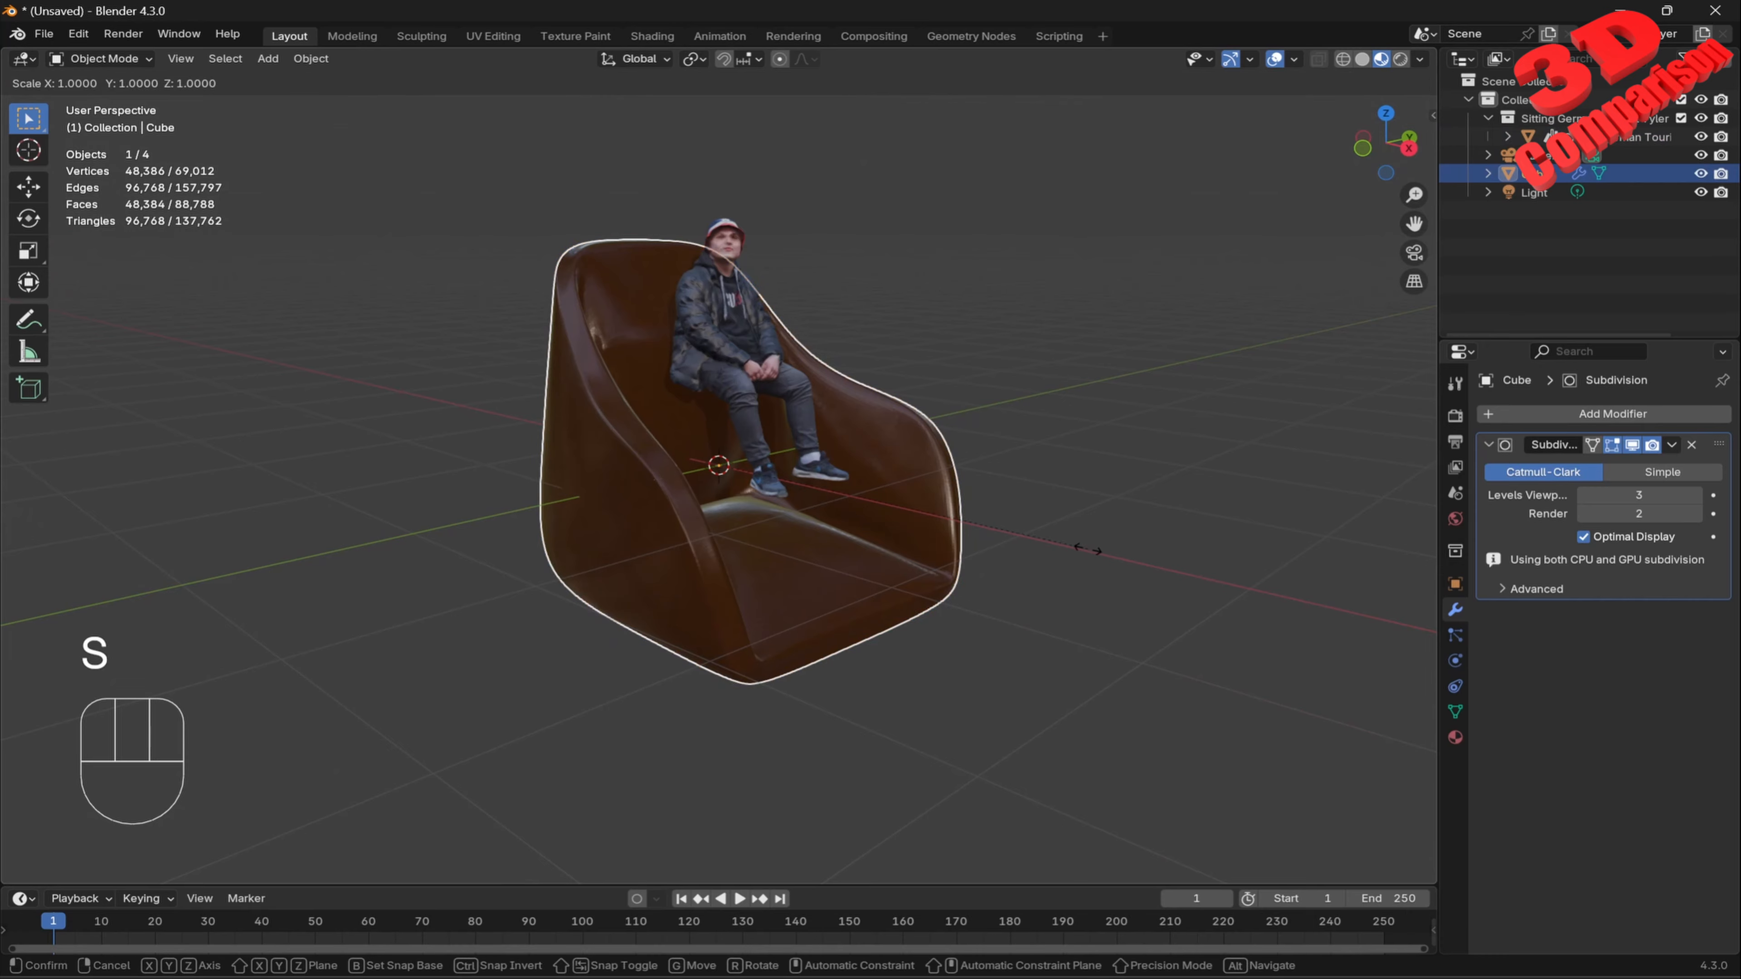
click(865, 403)
key(g)
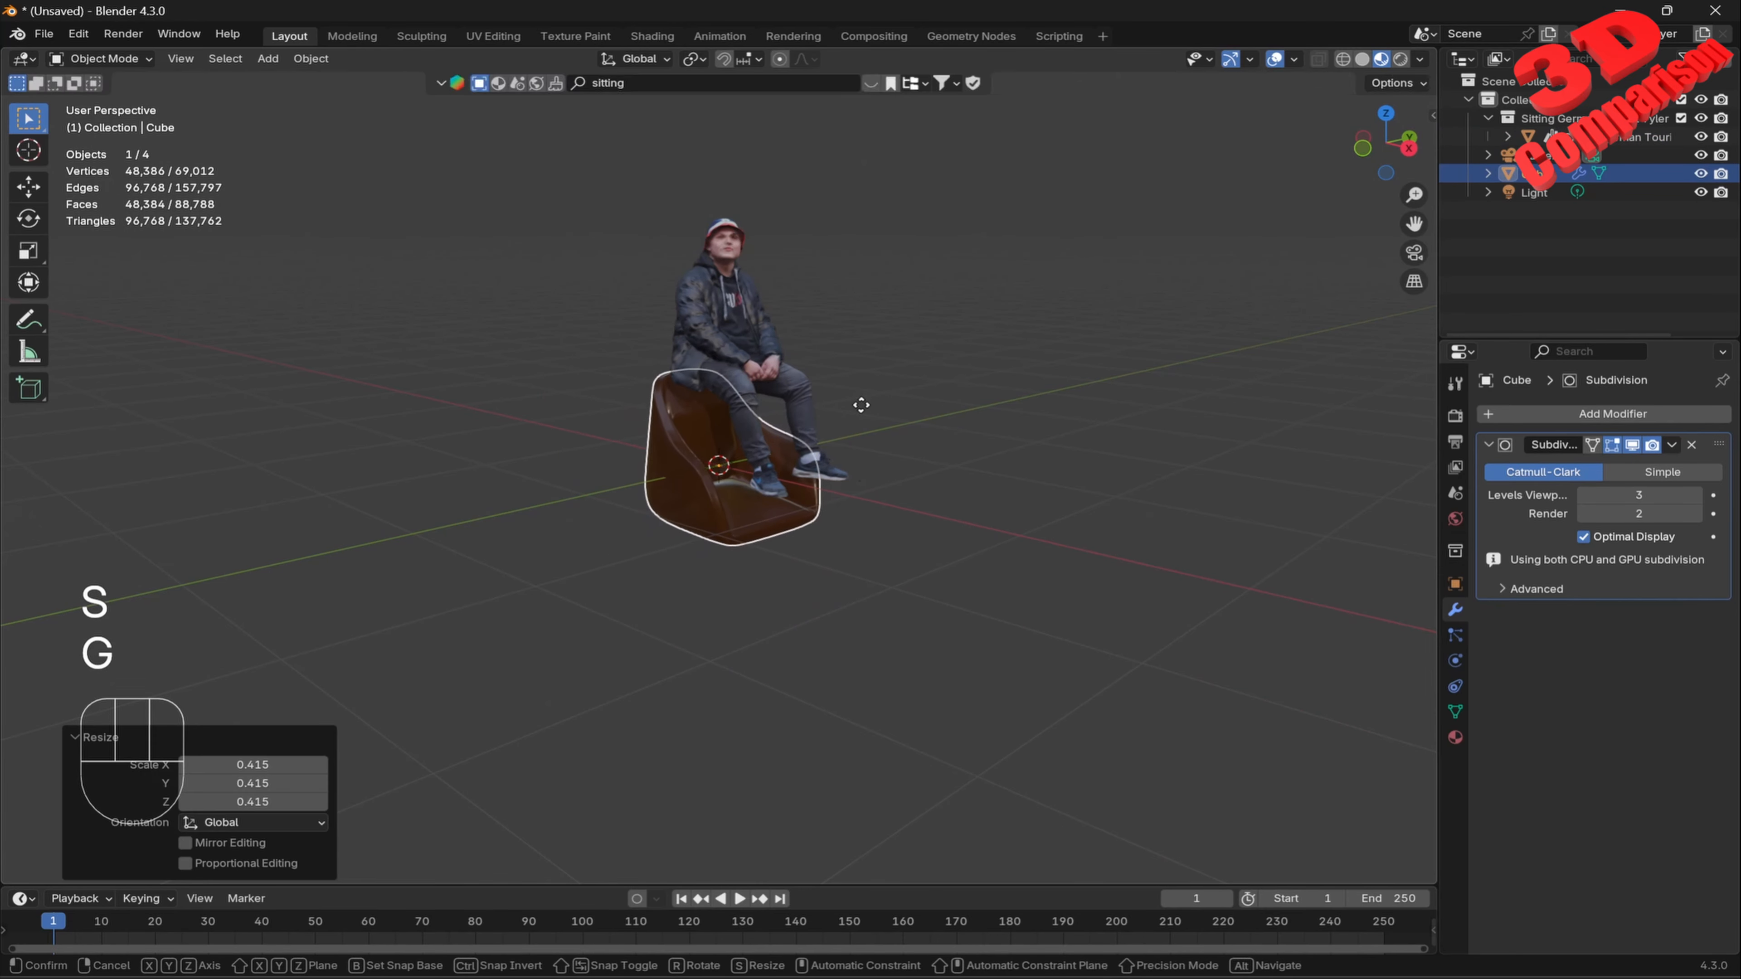
key(z)
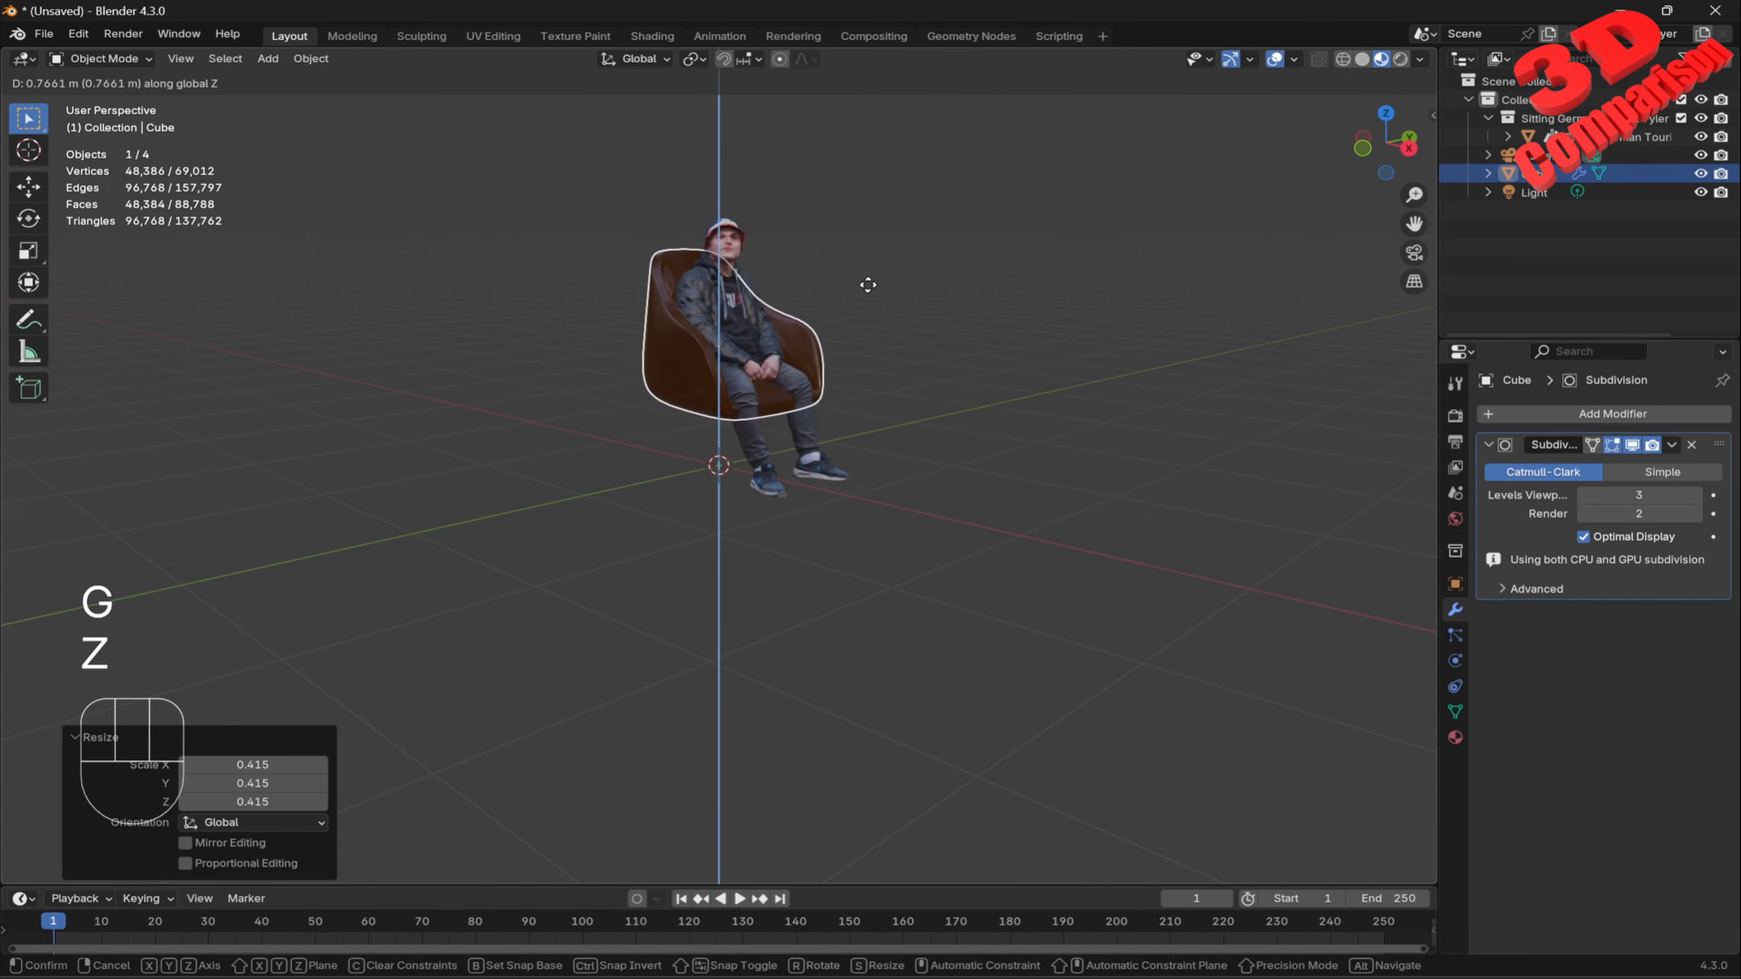
click(868, 309)
middle_drag(875, 350, 869, 452)
scroll(884, 483, up, 3)
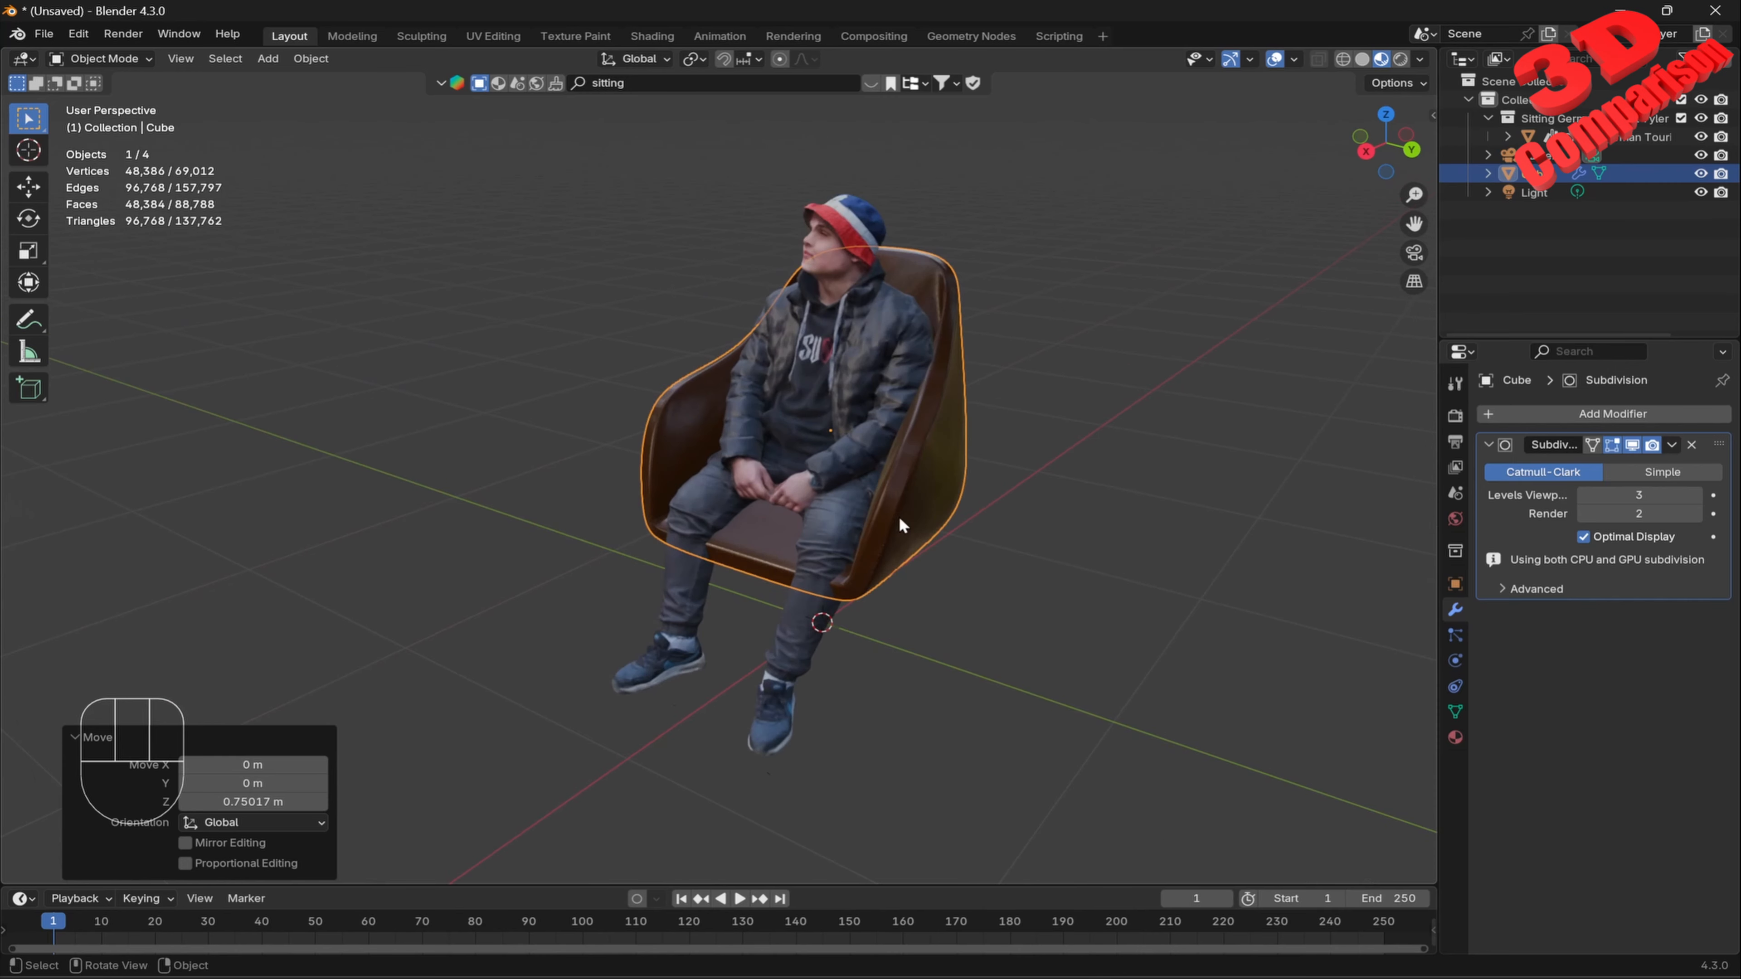
Shift the chair backward about 0.107 m along negative X so the figure sits properly inside it.
middle_drag(918, 535, 890, 494)
key(g)
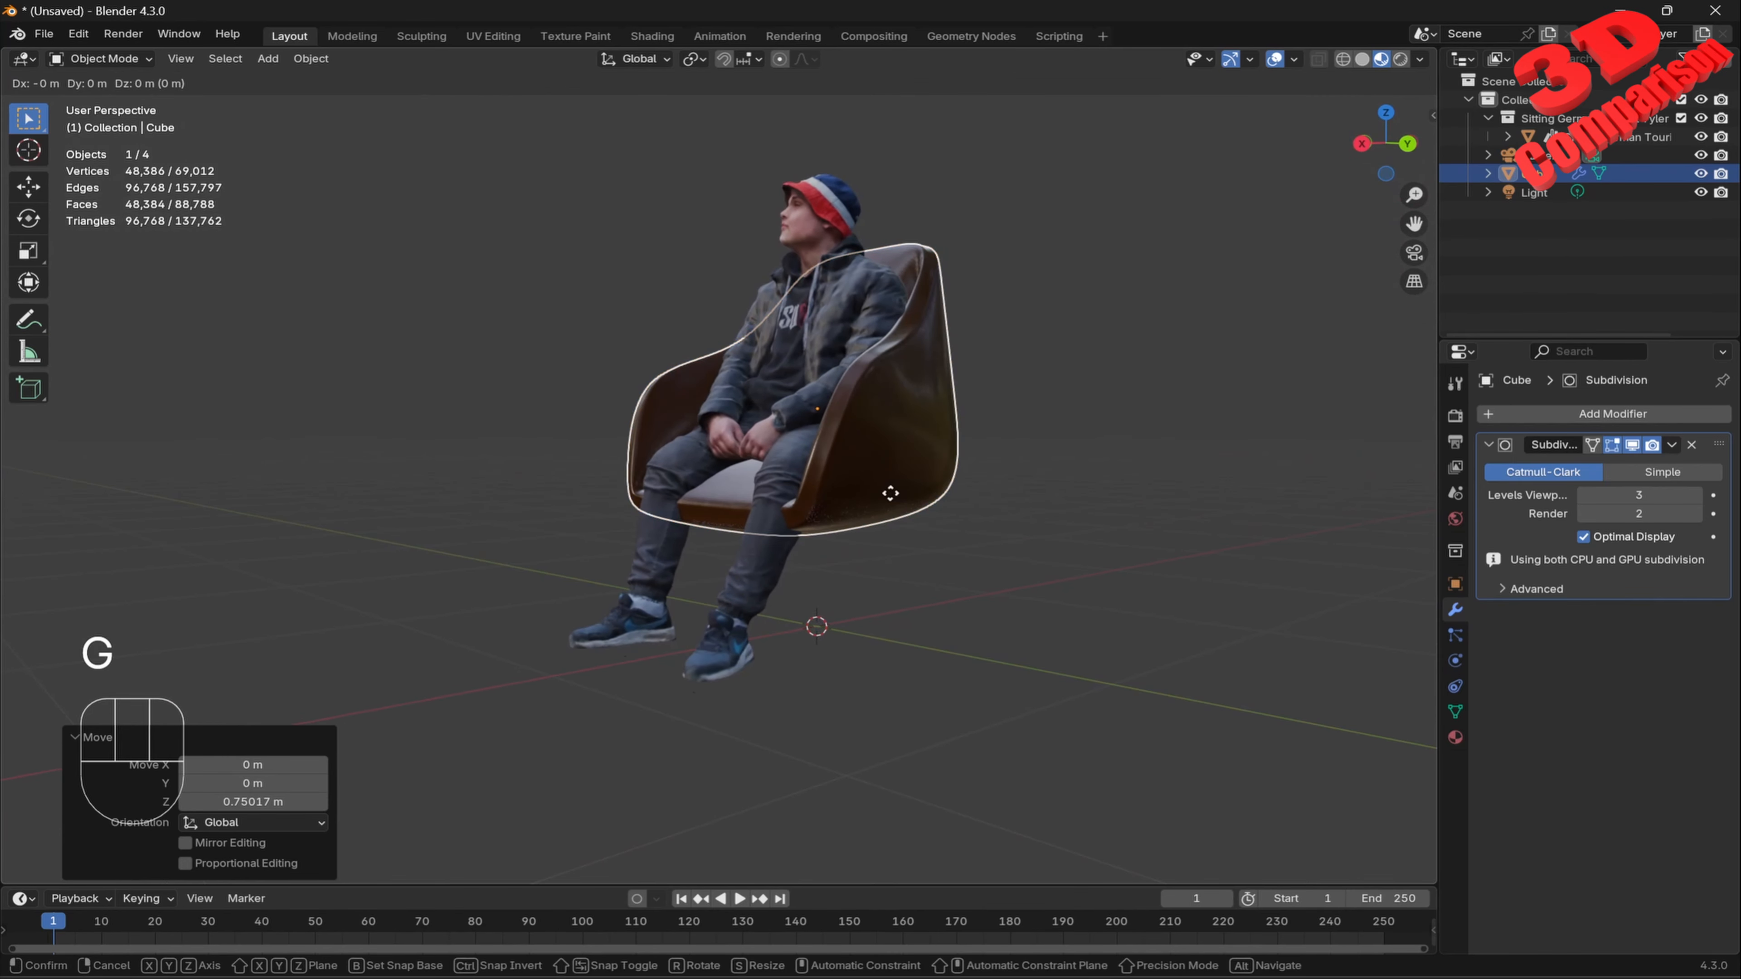
key(x)
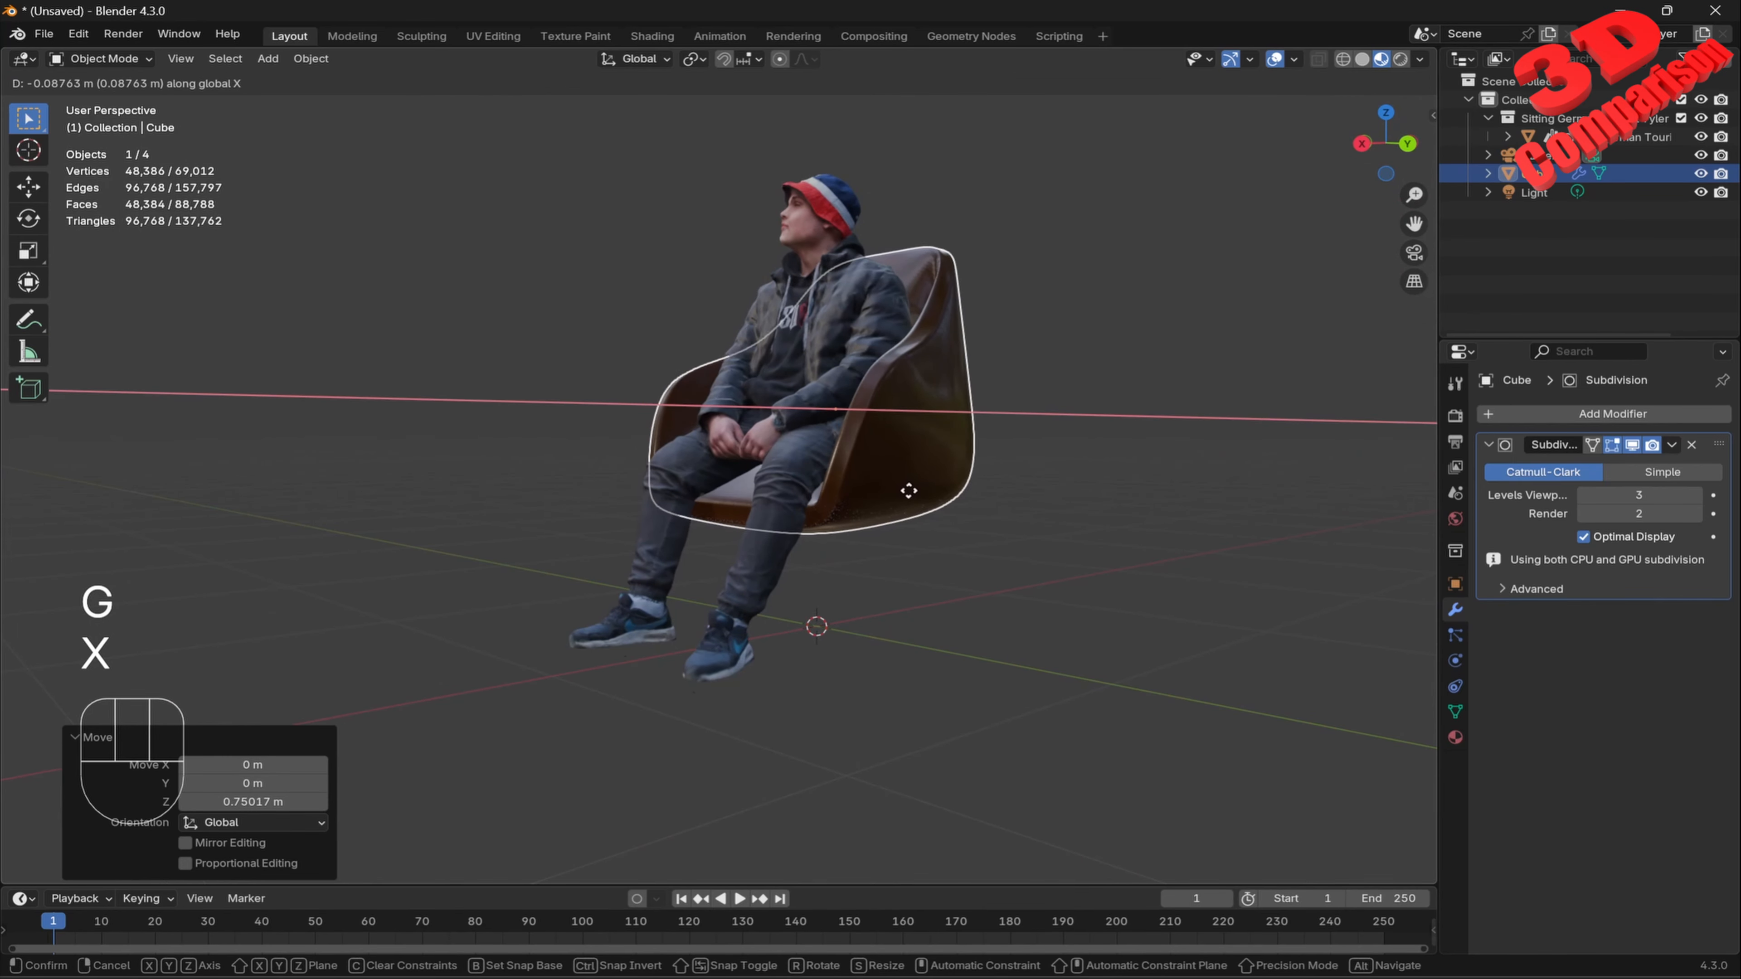
click(888, 500)
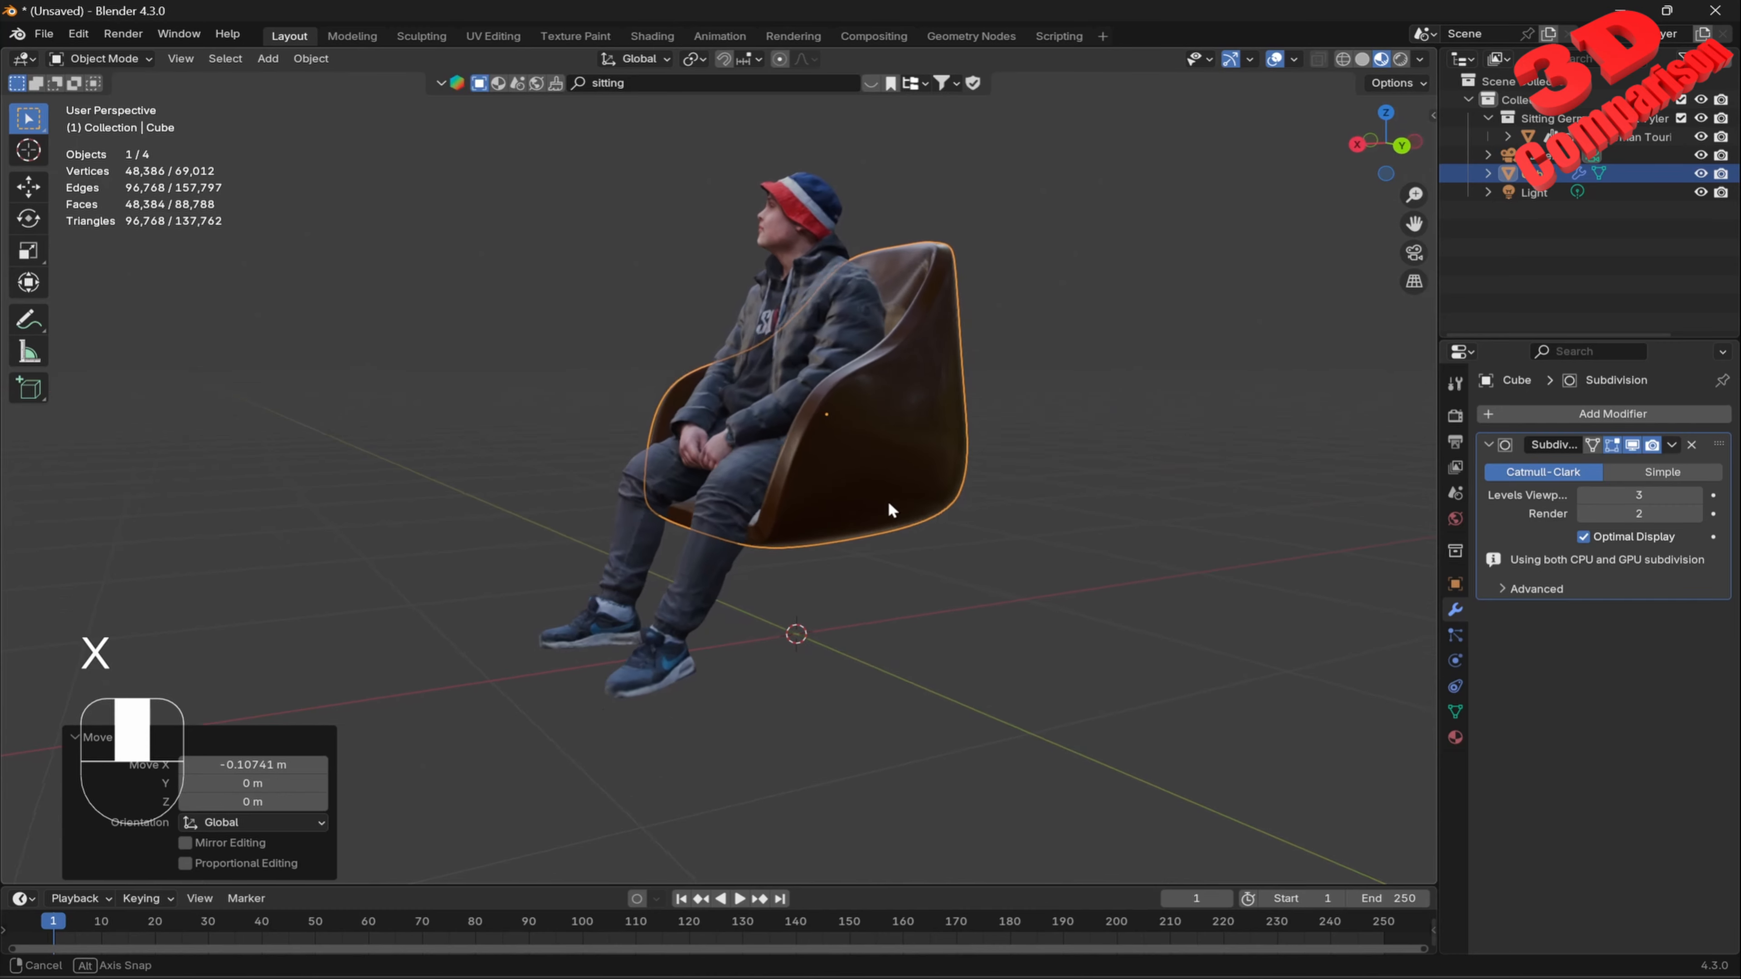
Lower the chair about 0.011 m in Z and nudge it slightly along X to fit under the figure.
scroll(743, 518, up, 3)
middle_drag(747, 528, 913, 581)
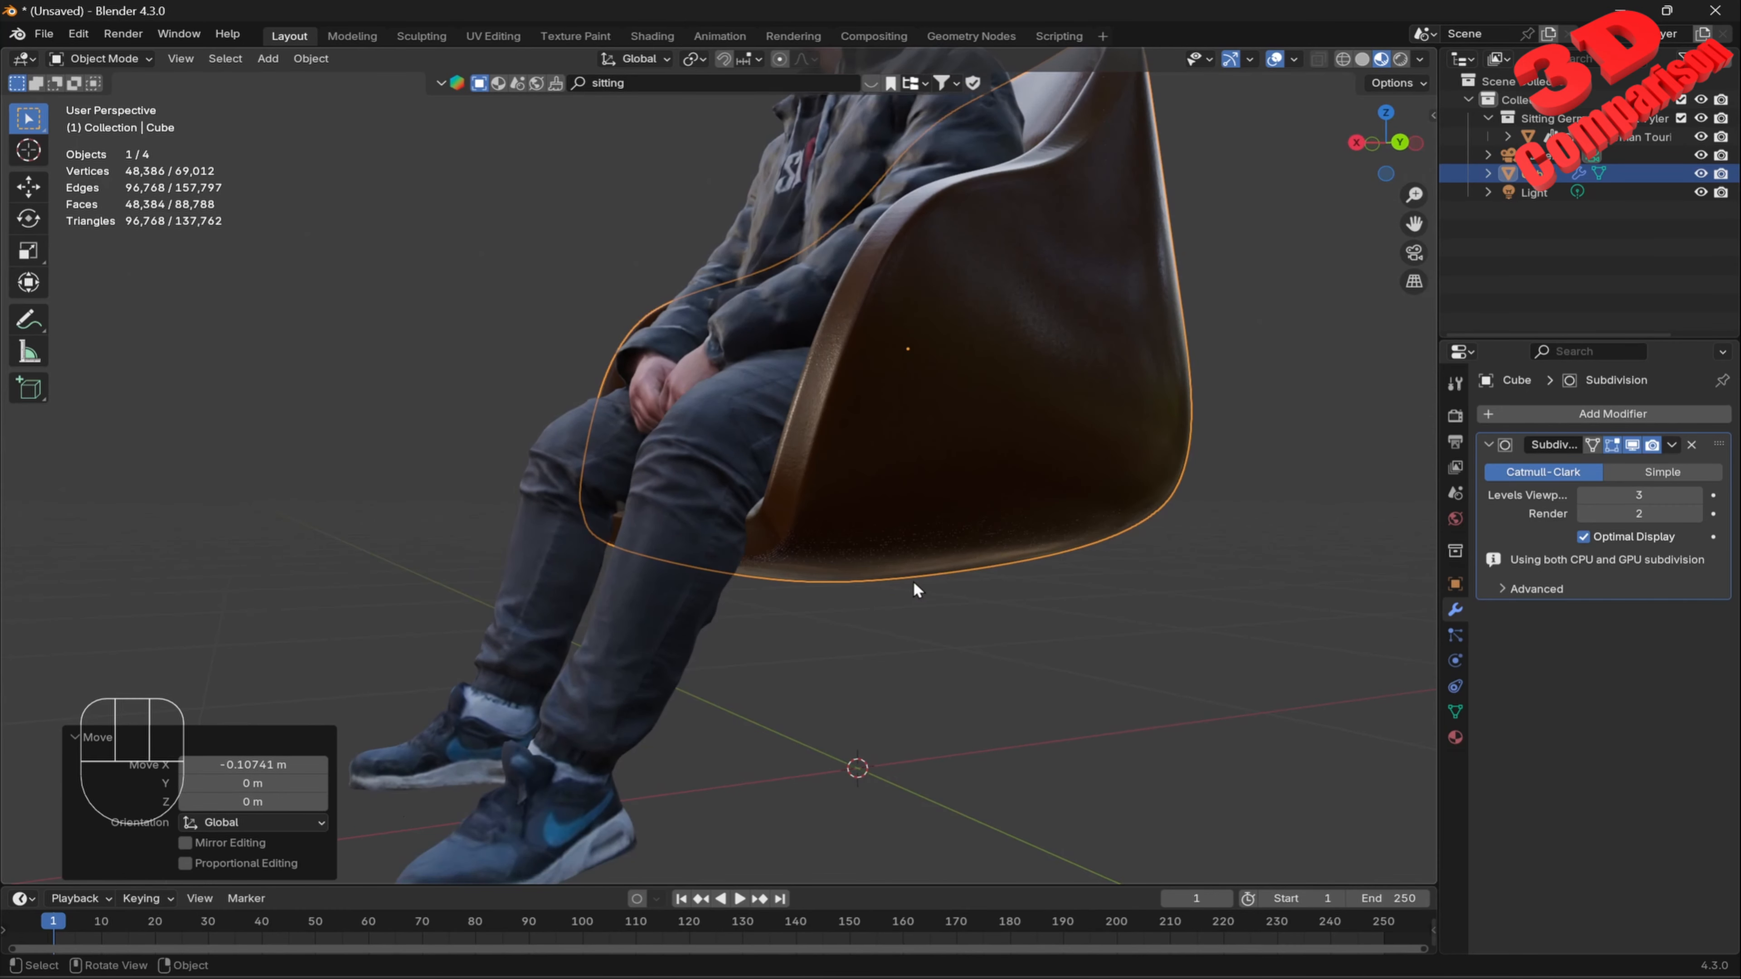
key(g)
key(z)
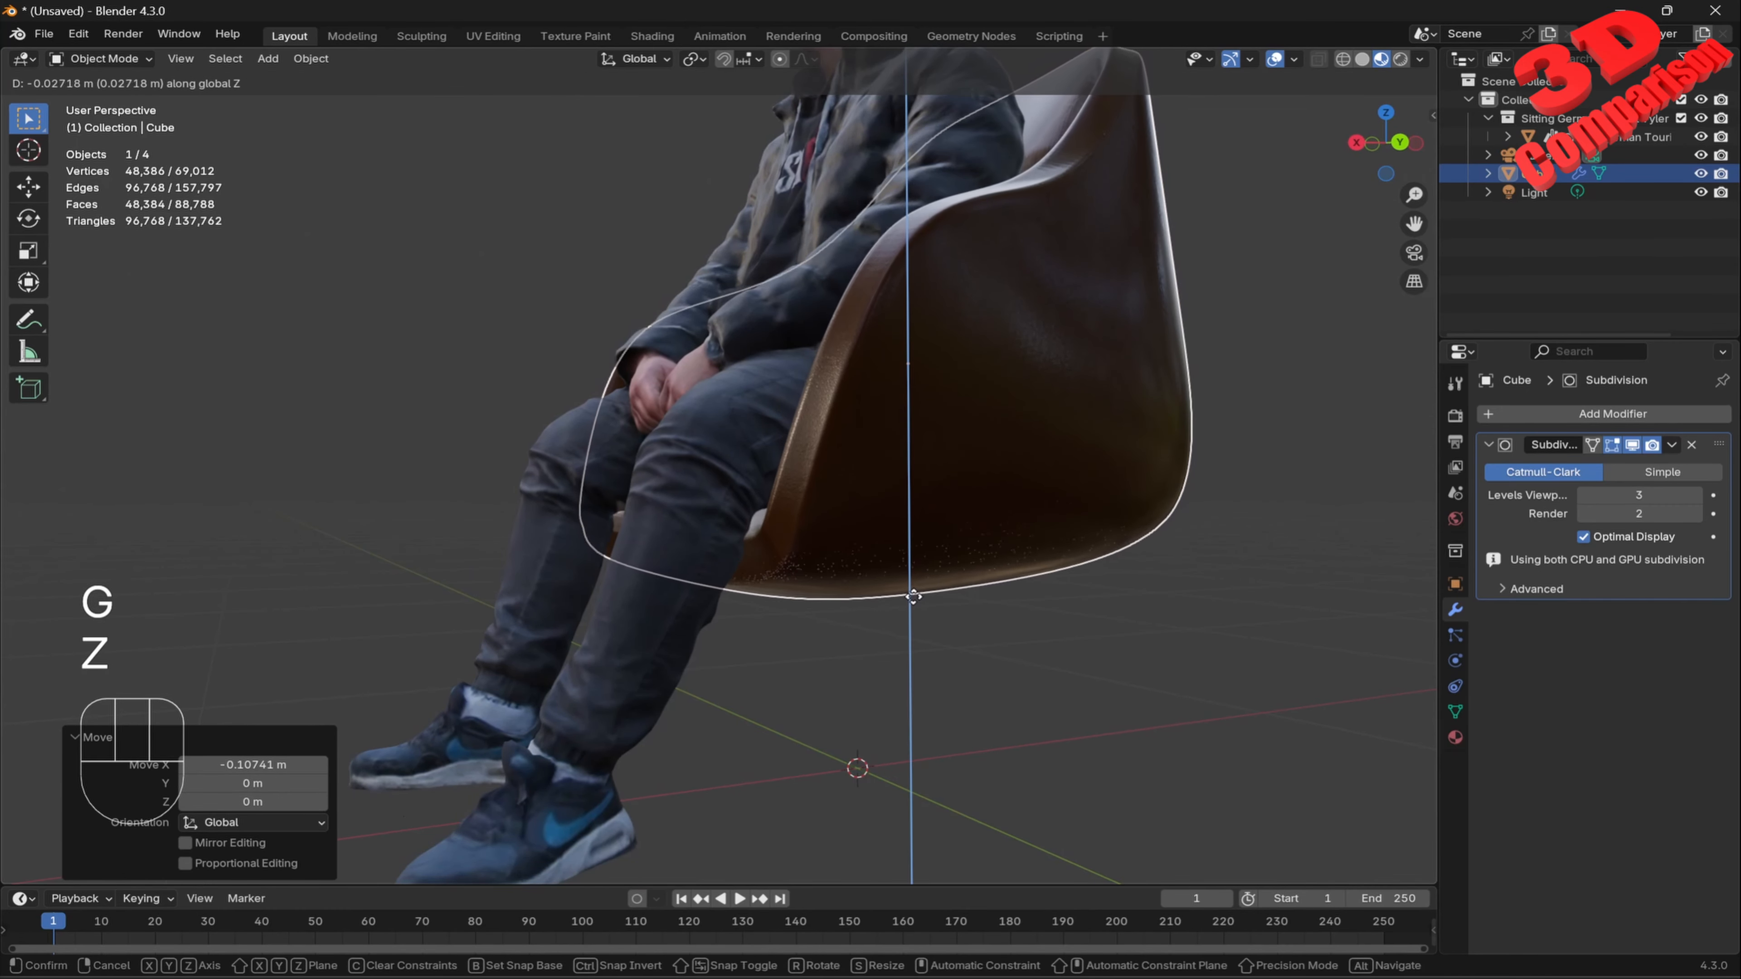
click(923, 586)
key(g)
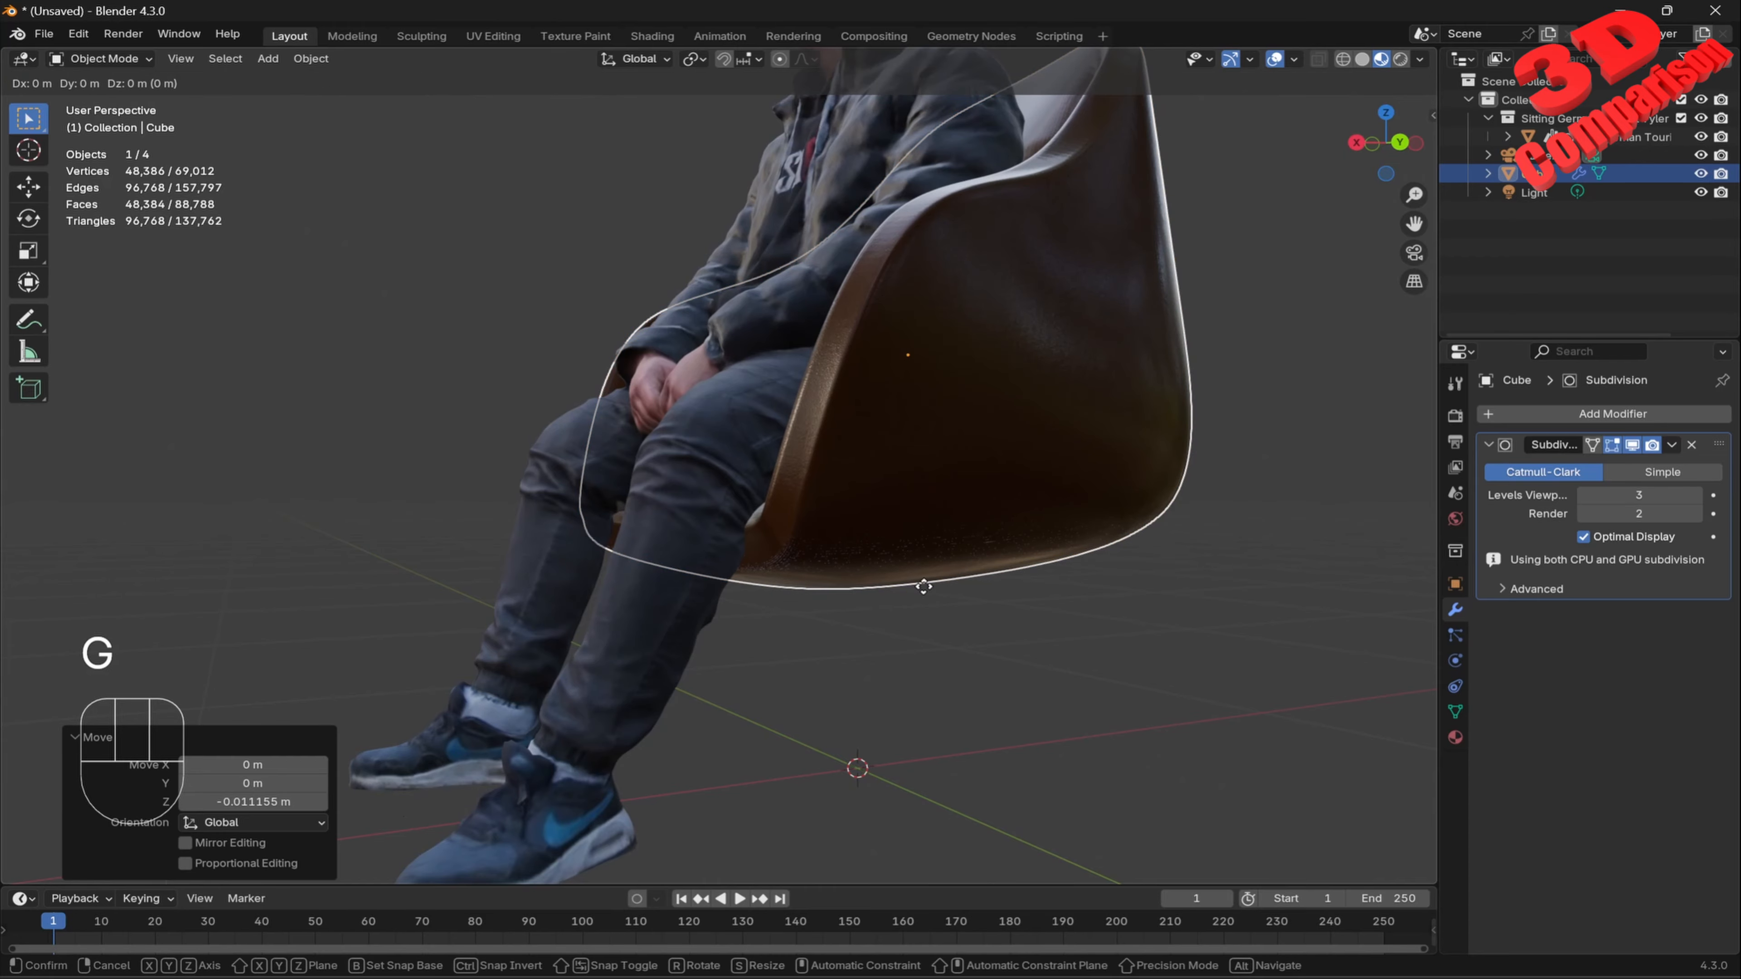
key(x)
click(931, 582)
middle_drag(926, 578, 920, 506)
click(979, 439)
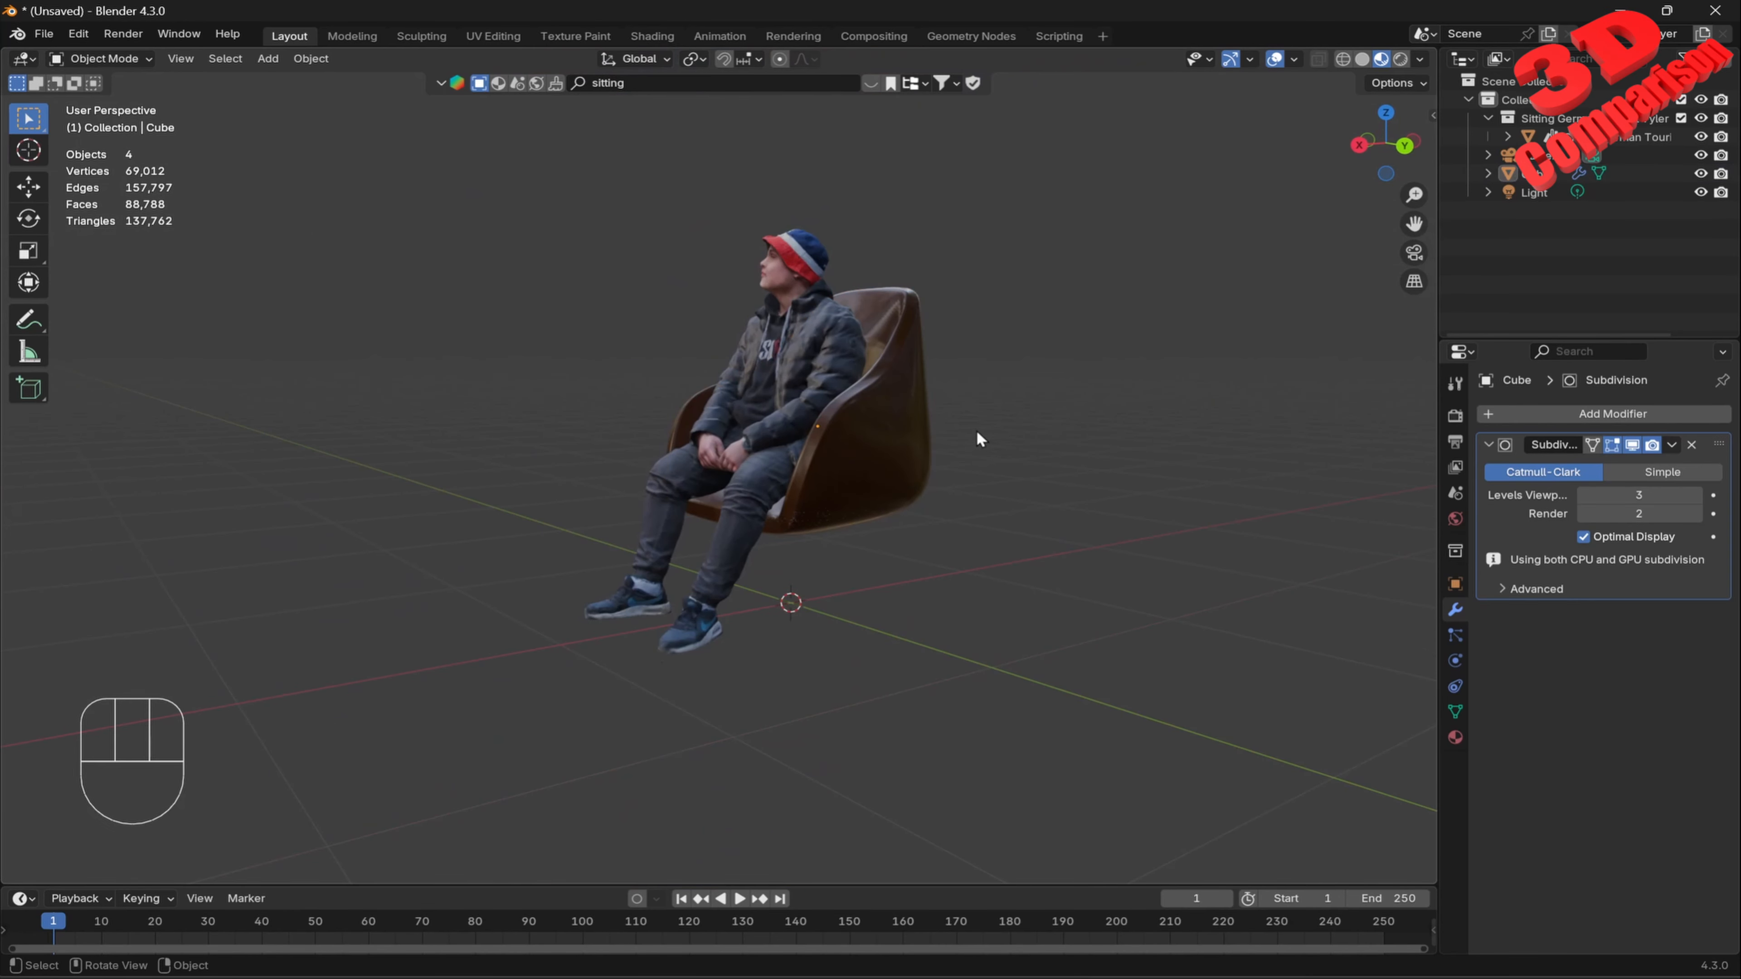
click(793, 339)
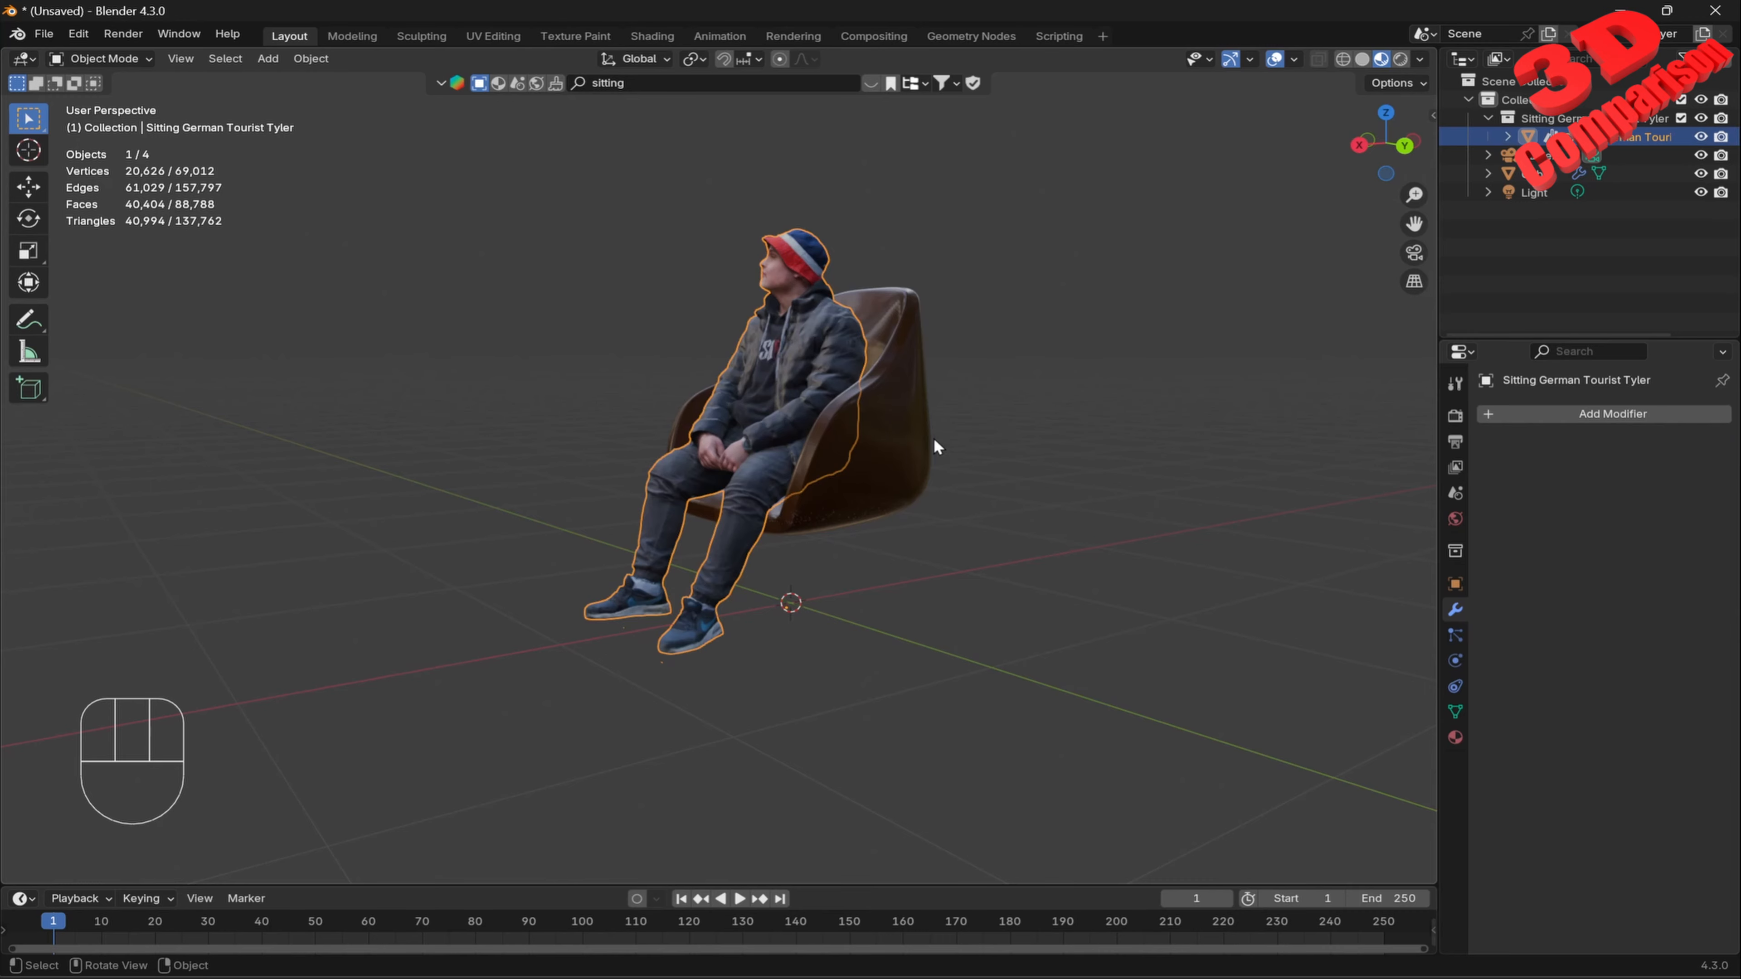
click(1039, 501)
Add a cylinder mesh at the origin under the chair and scale it by a factor of about 0.201.
middle_drag(1039, 500, 835, 552)
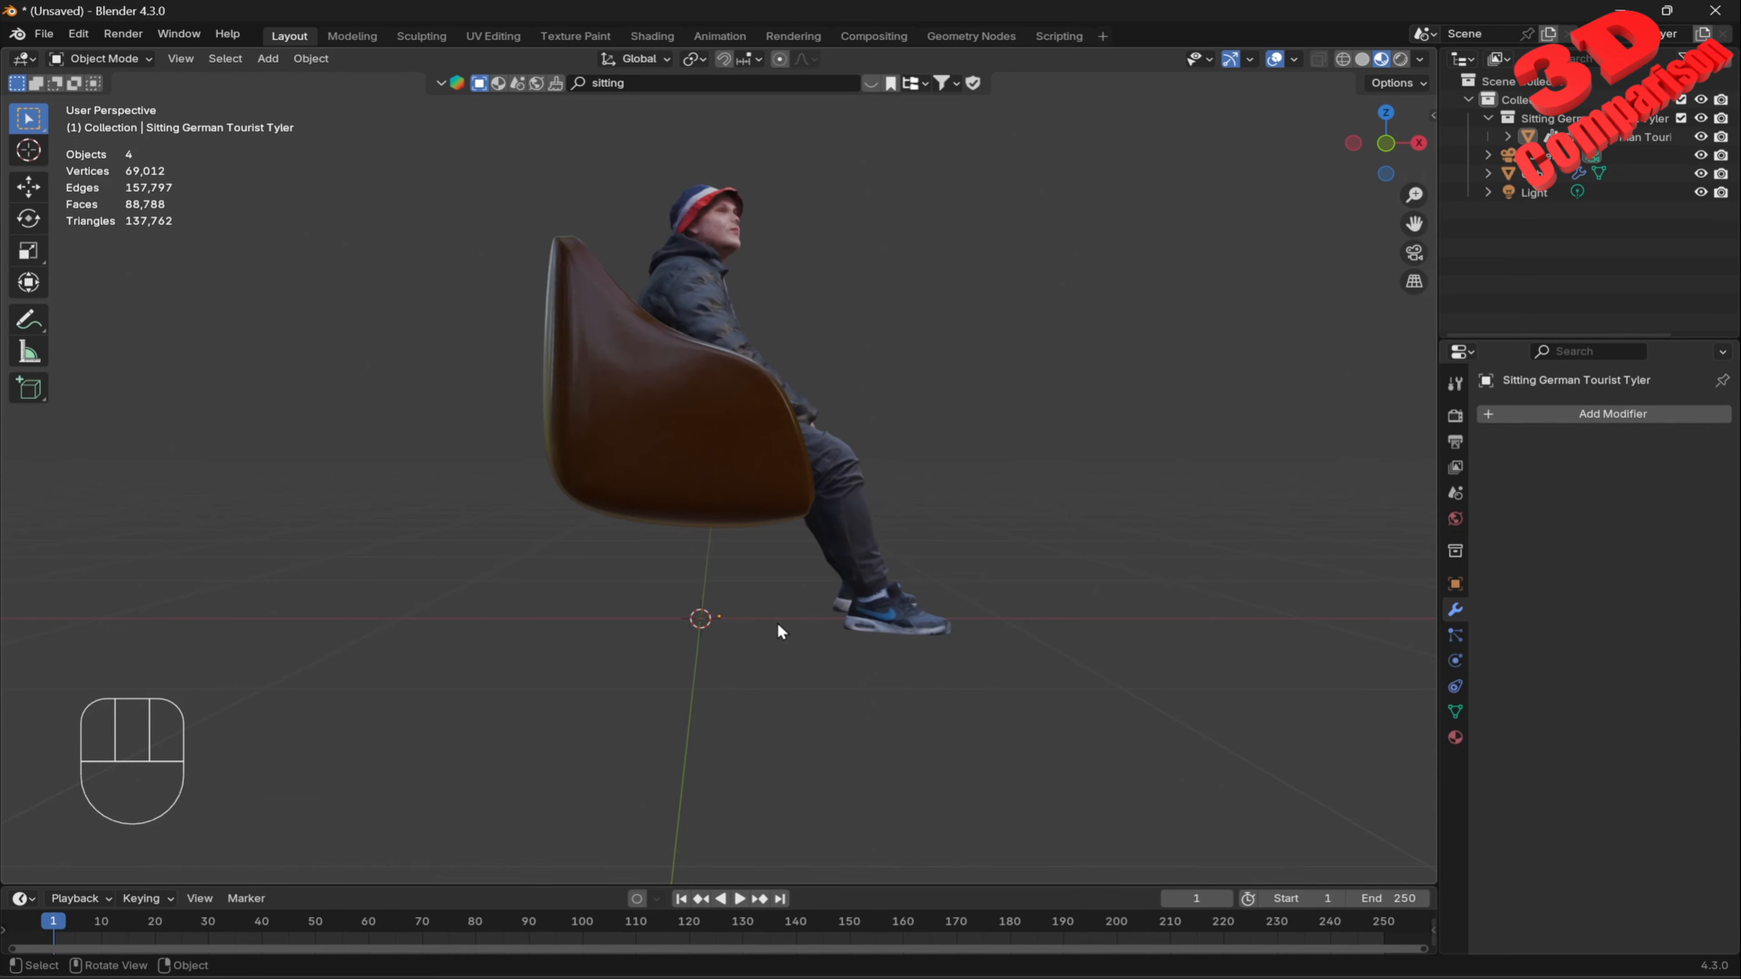
key(shift+a)
mouse_move(777, 622)
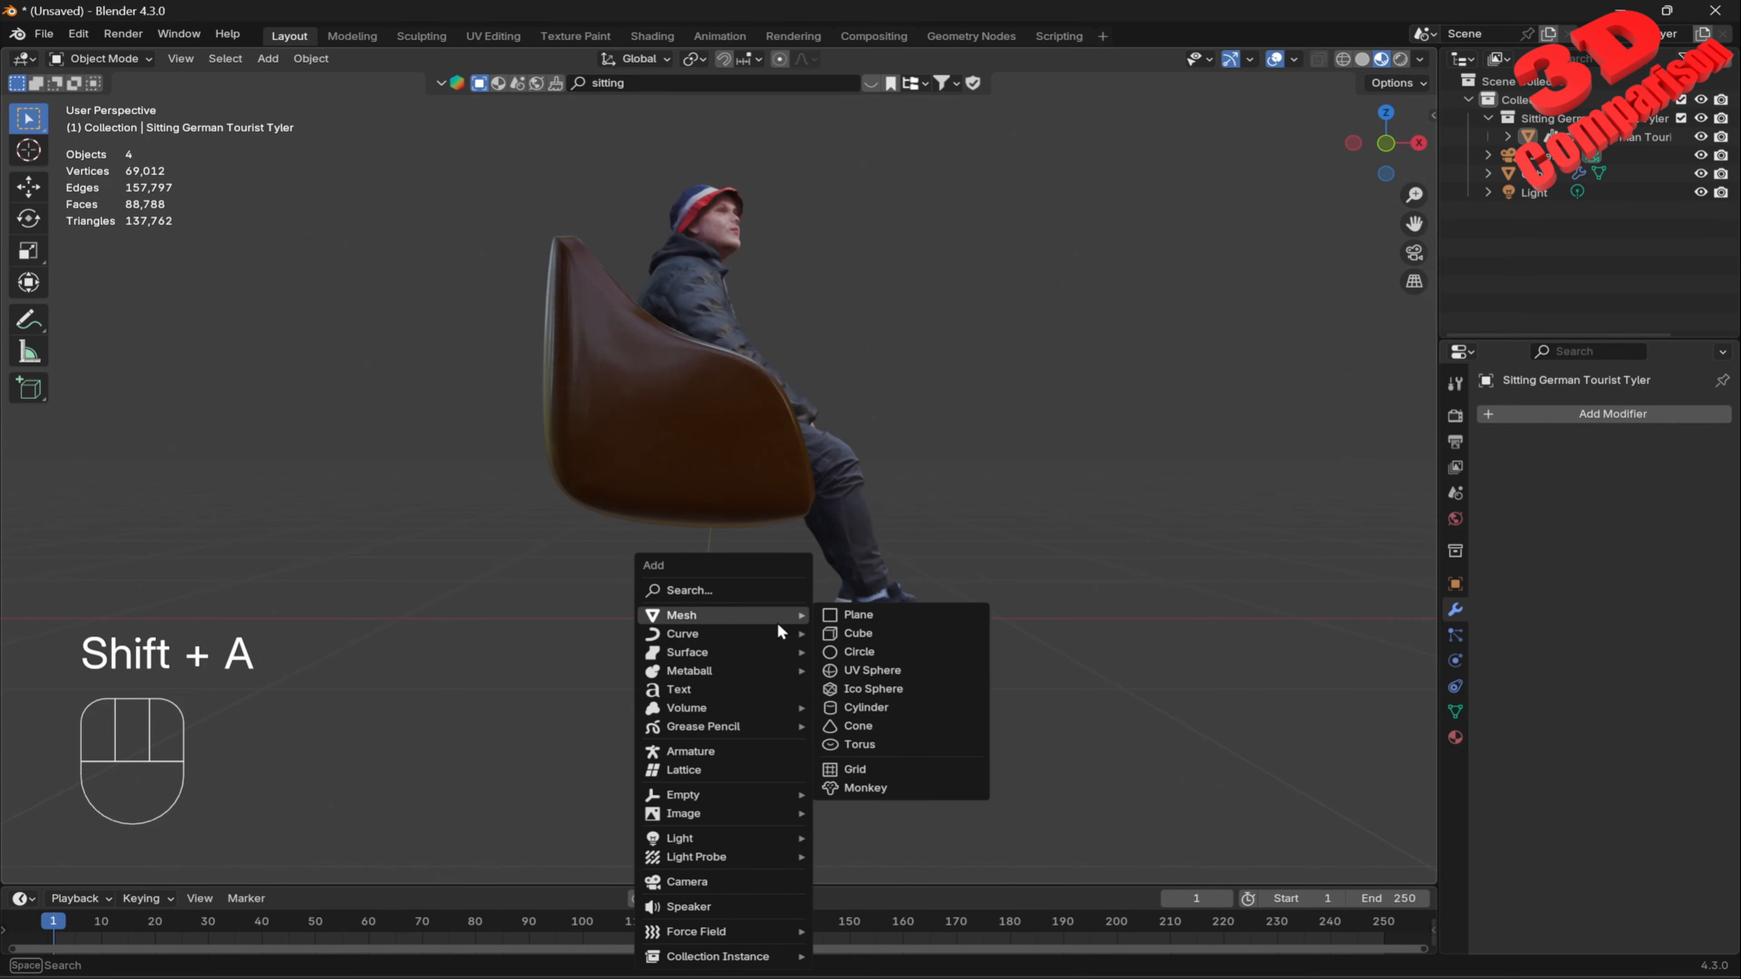
click(901, 706)
scroll(909, 531, down, 2)
middle_drag(909, 531, 935, 539)
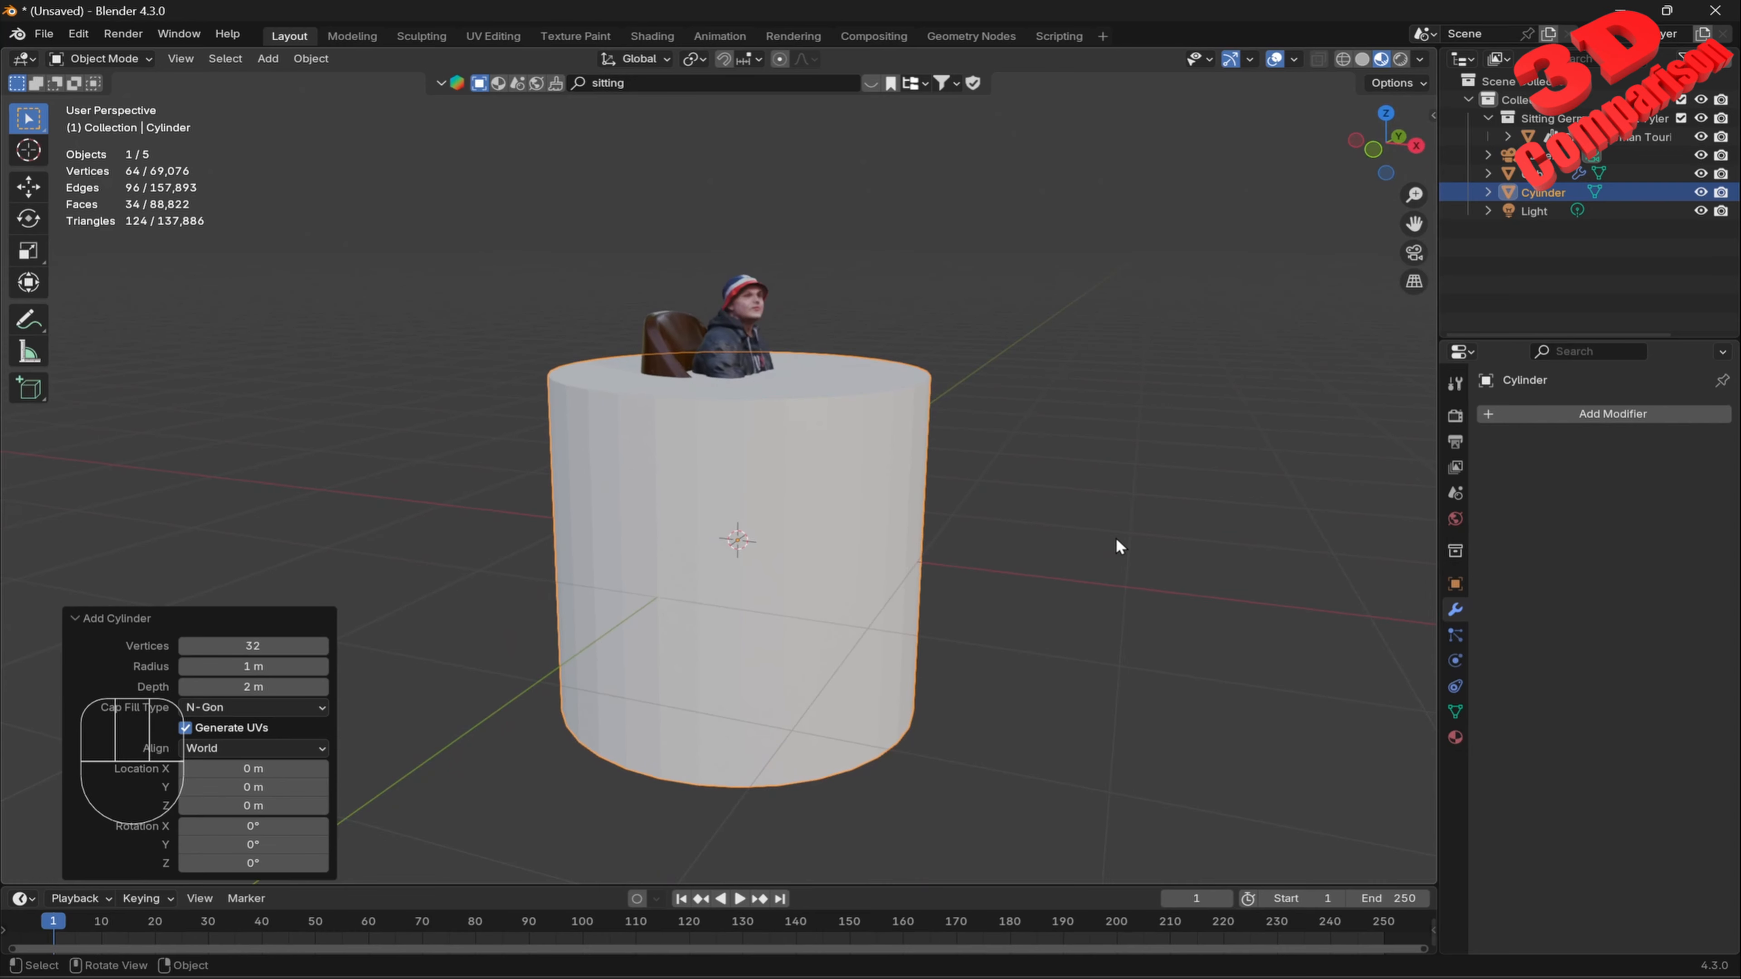
key(s)
click(822, 543)
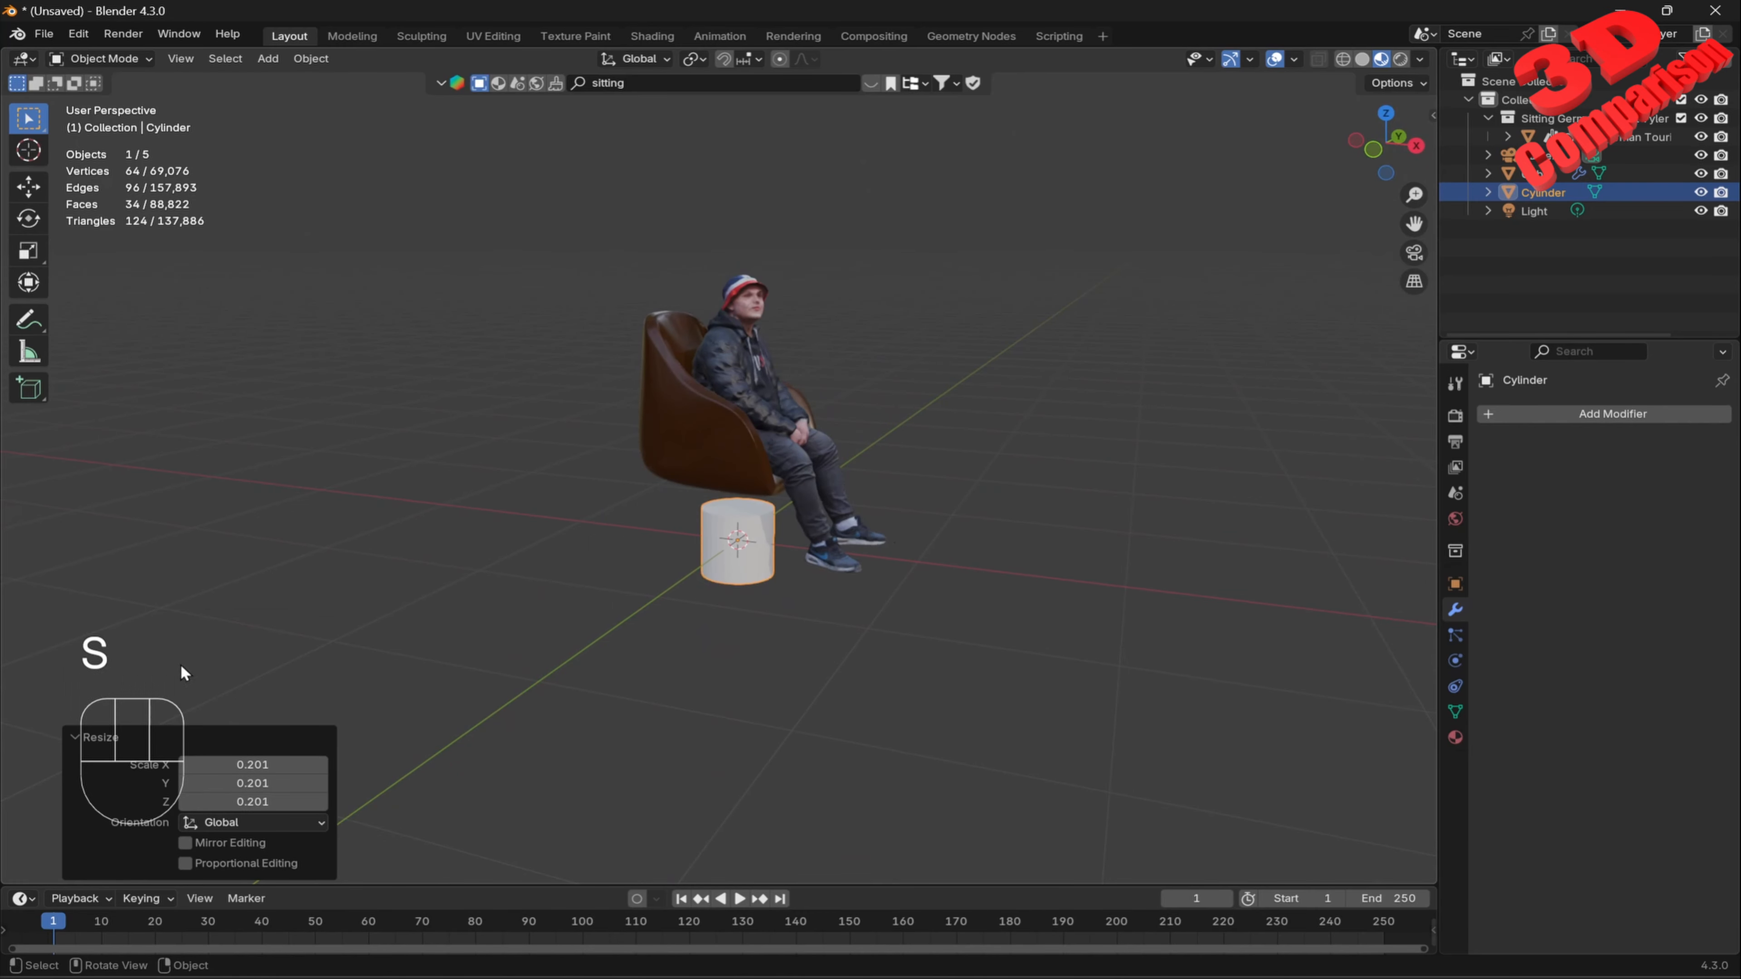
click(74, 736)
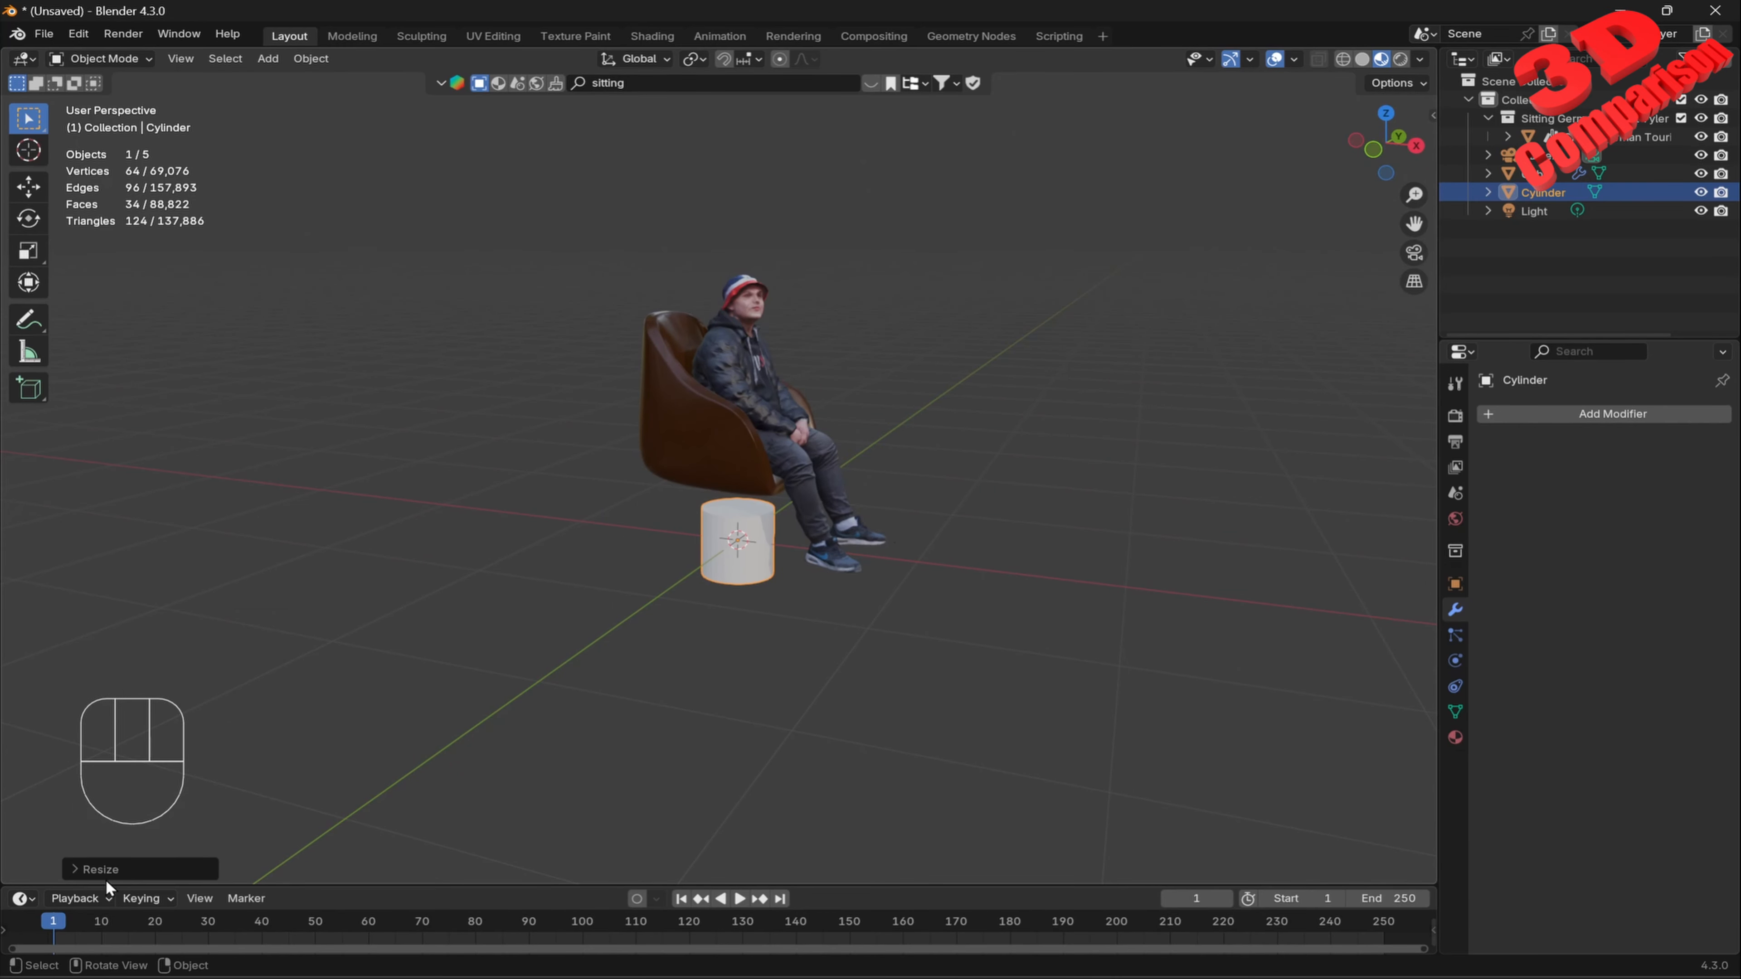
Shrink the cylinder further and raise it along Z until its upper end meets the chair's underside.
scroll(732, 599, up, 1)
scroll(732, 599, up, 2)
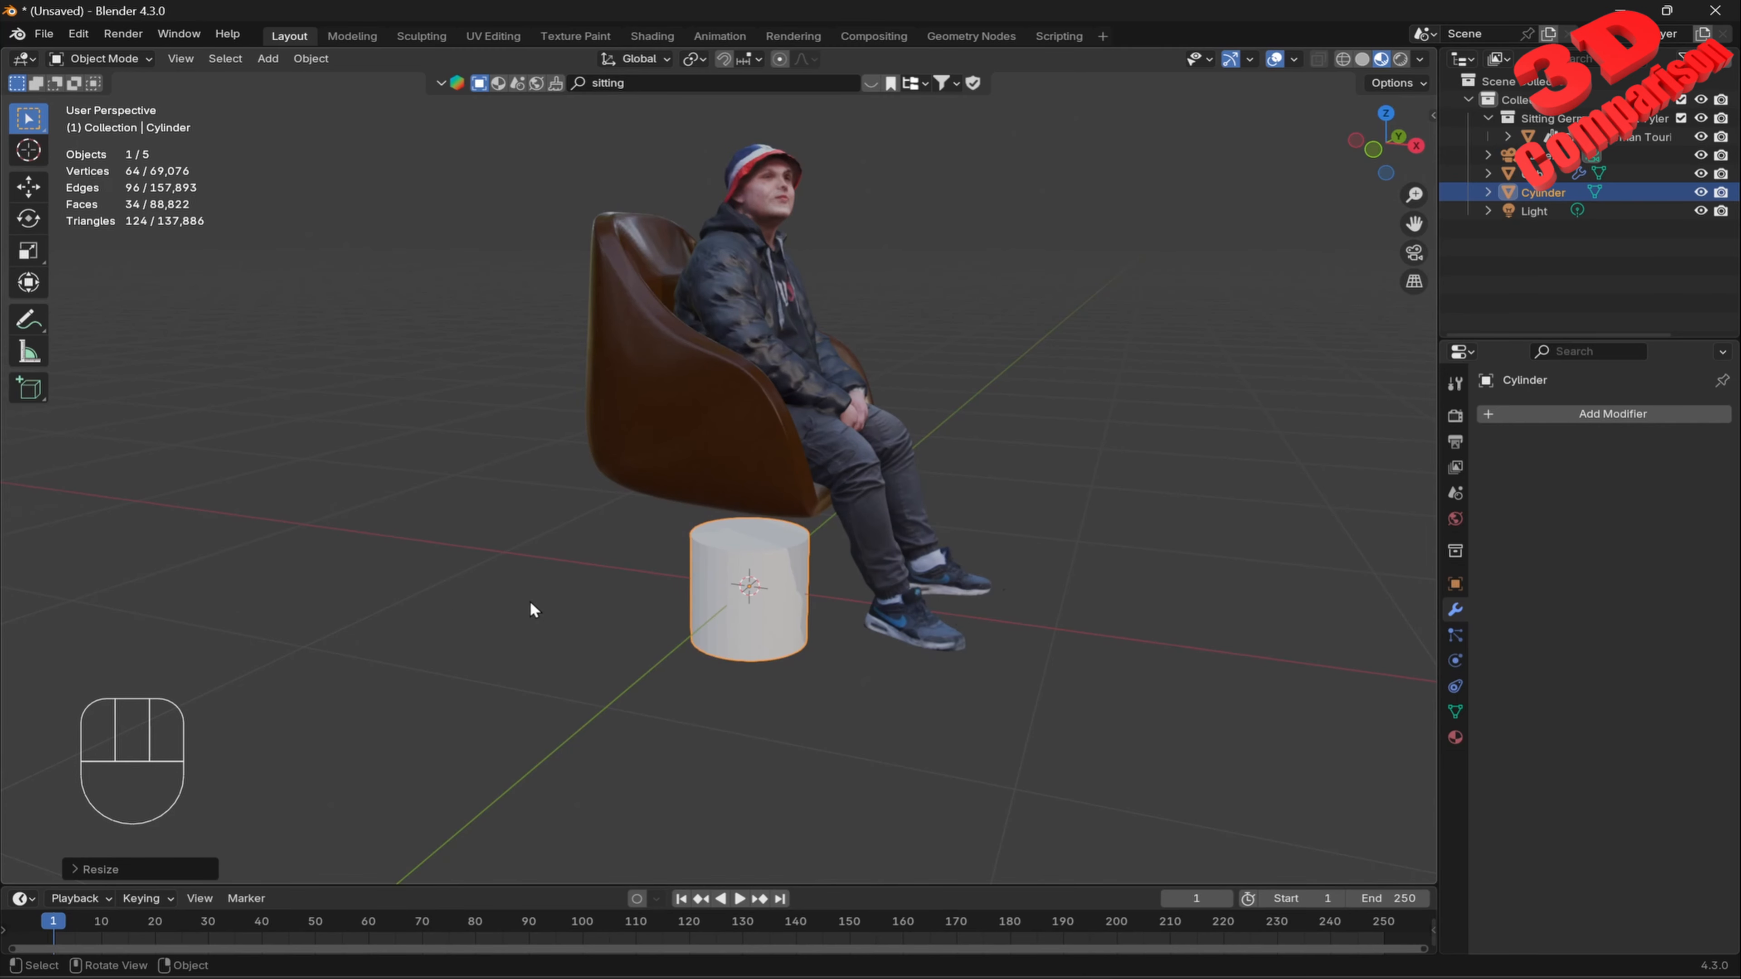
middle_drag(884, 657, 899, 617)
key(s)
click(819, 618)
key(z)
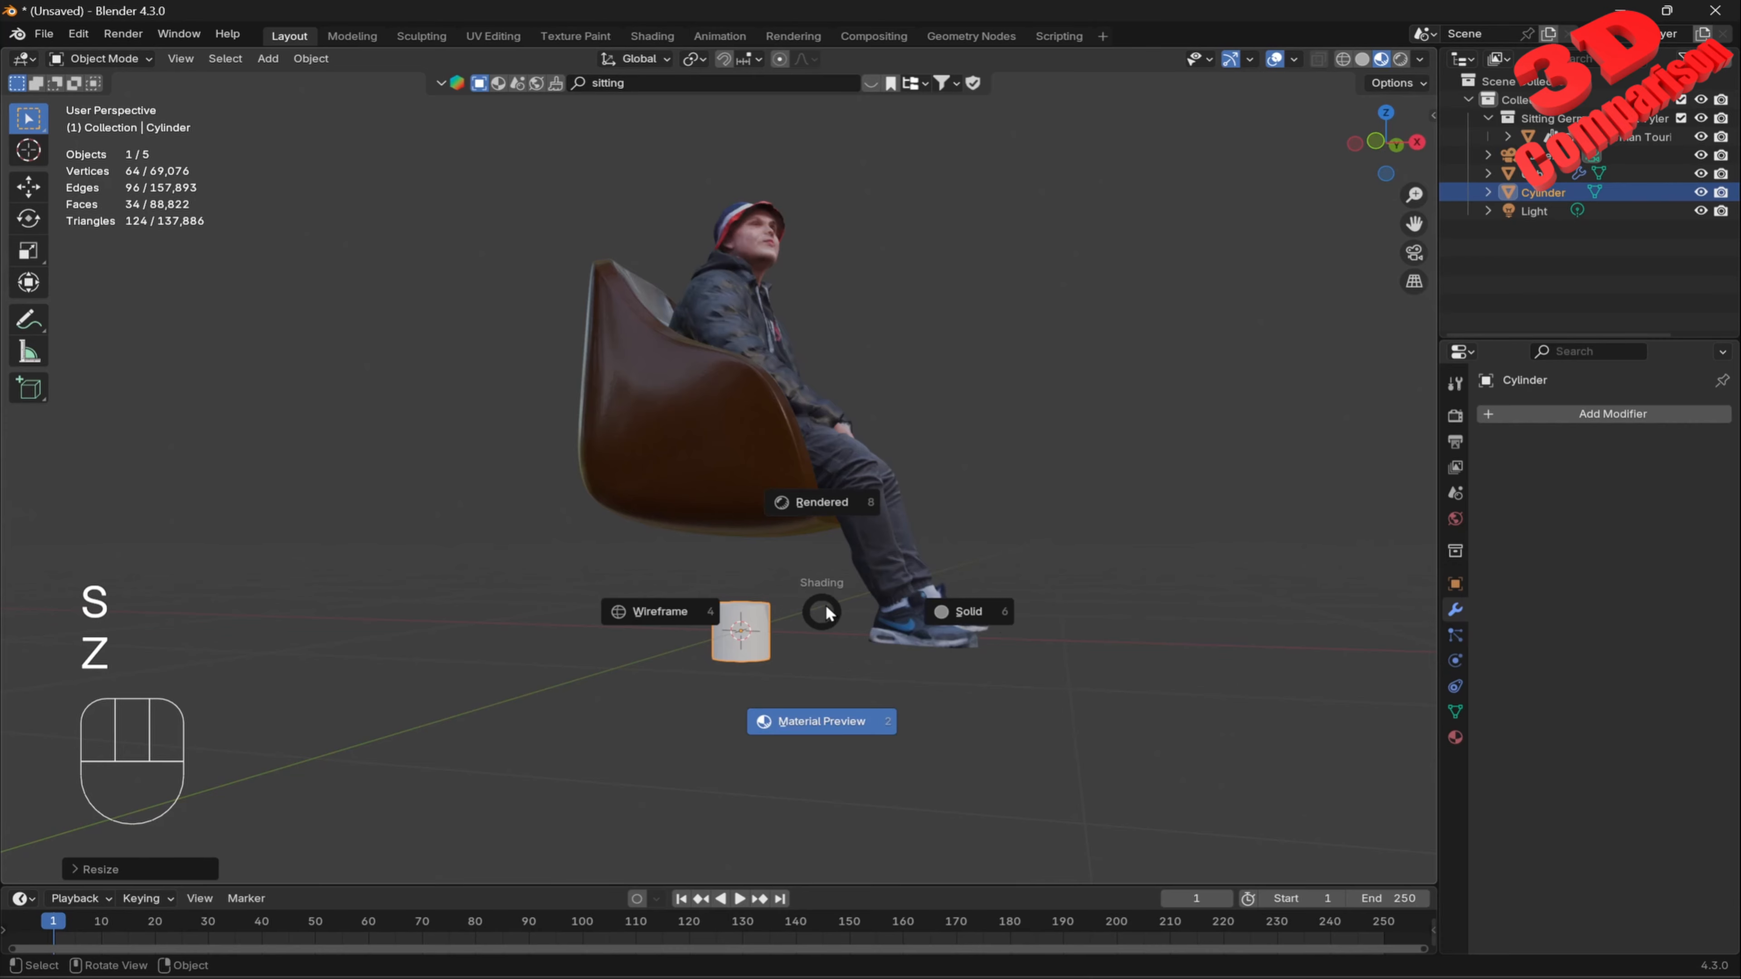
key(g)
key(z)
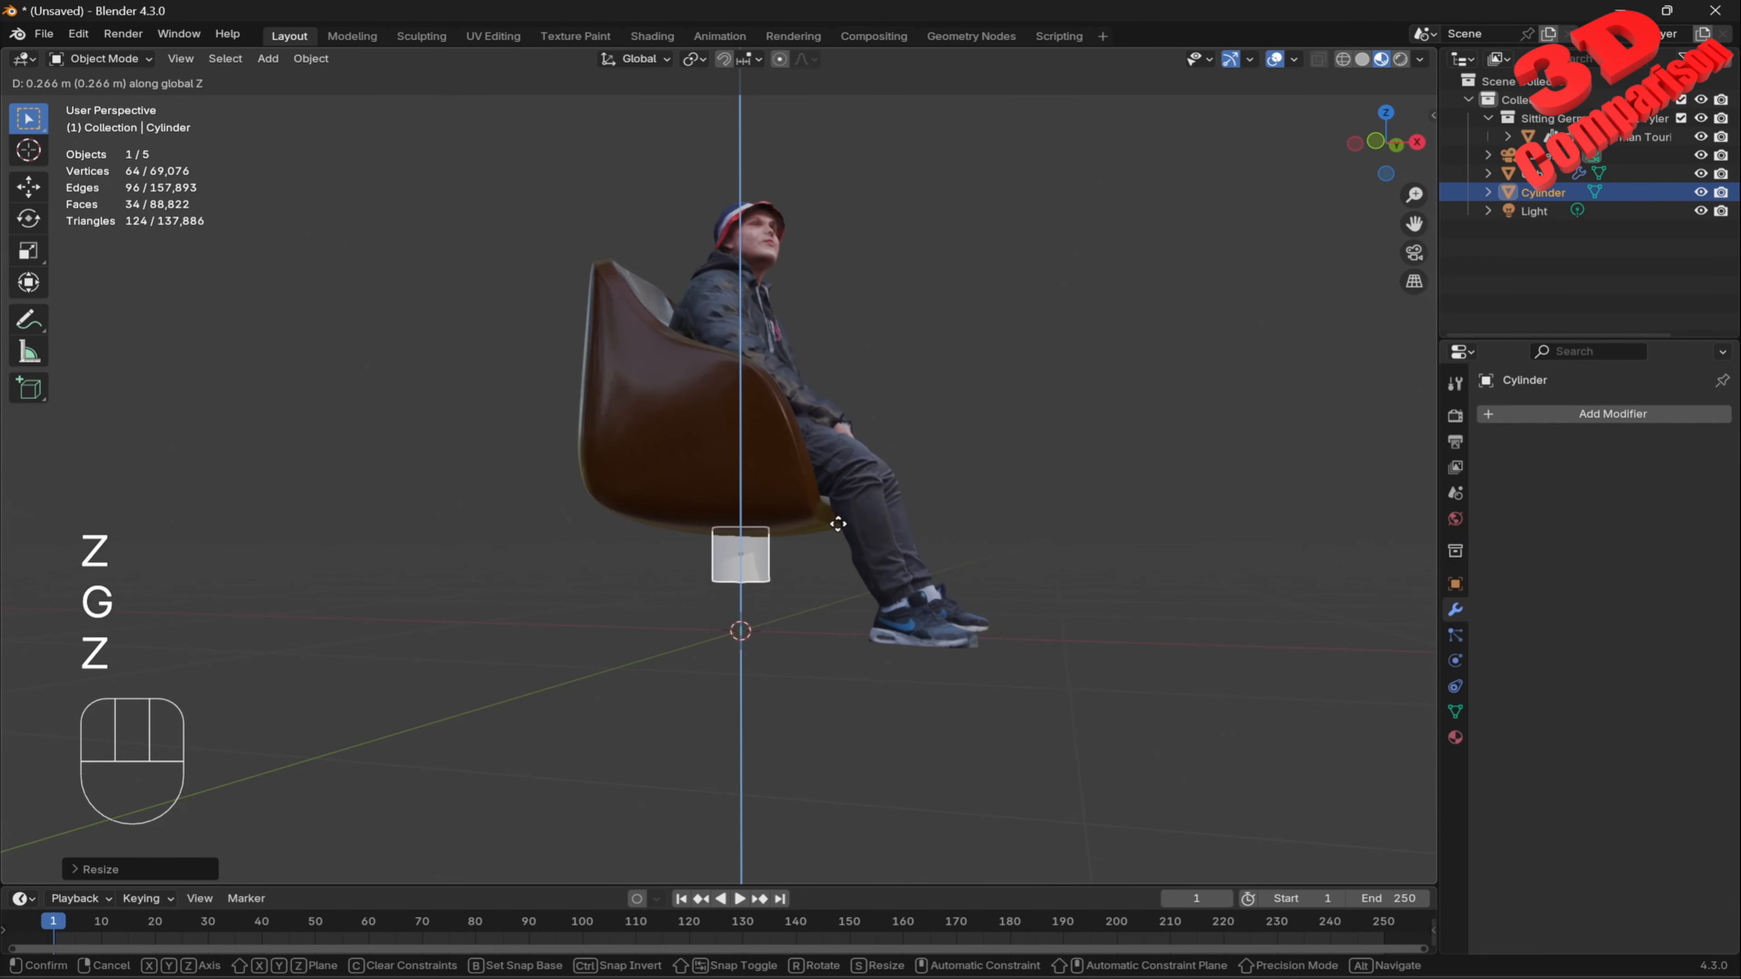
click(841, 520)
In Edit Mode, add one centred horizontal loop cut around the cylinder.
scroll(815, 586, up, 4)
middle_drag(815, 586, 775, 467)
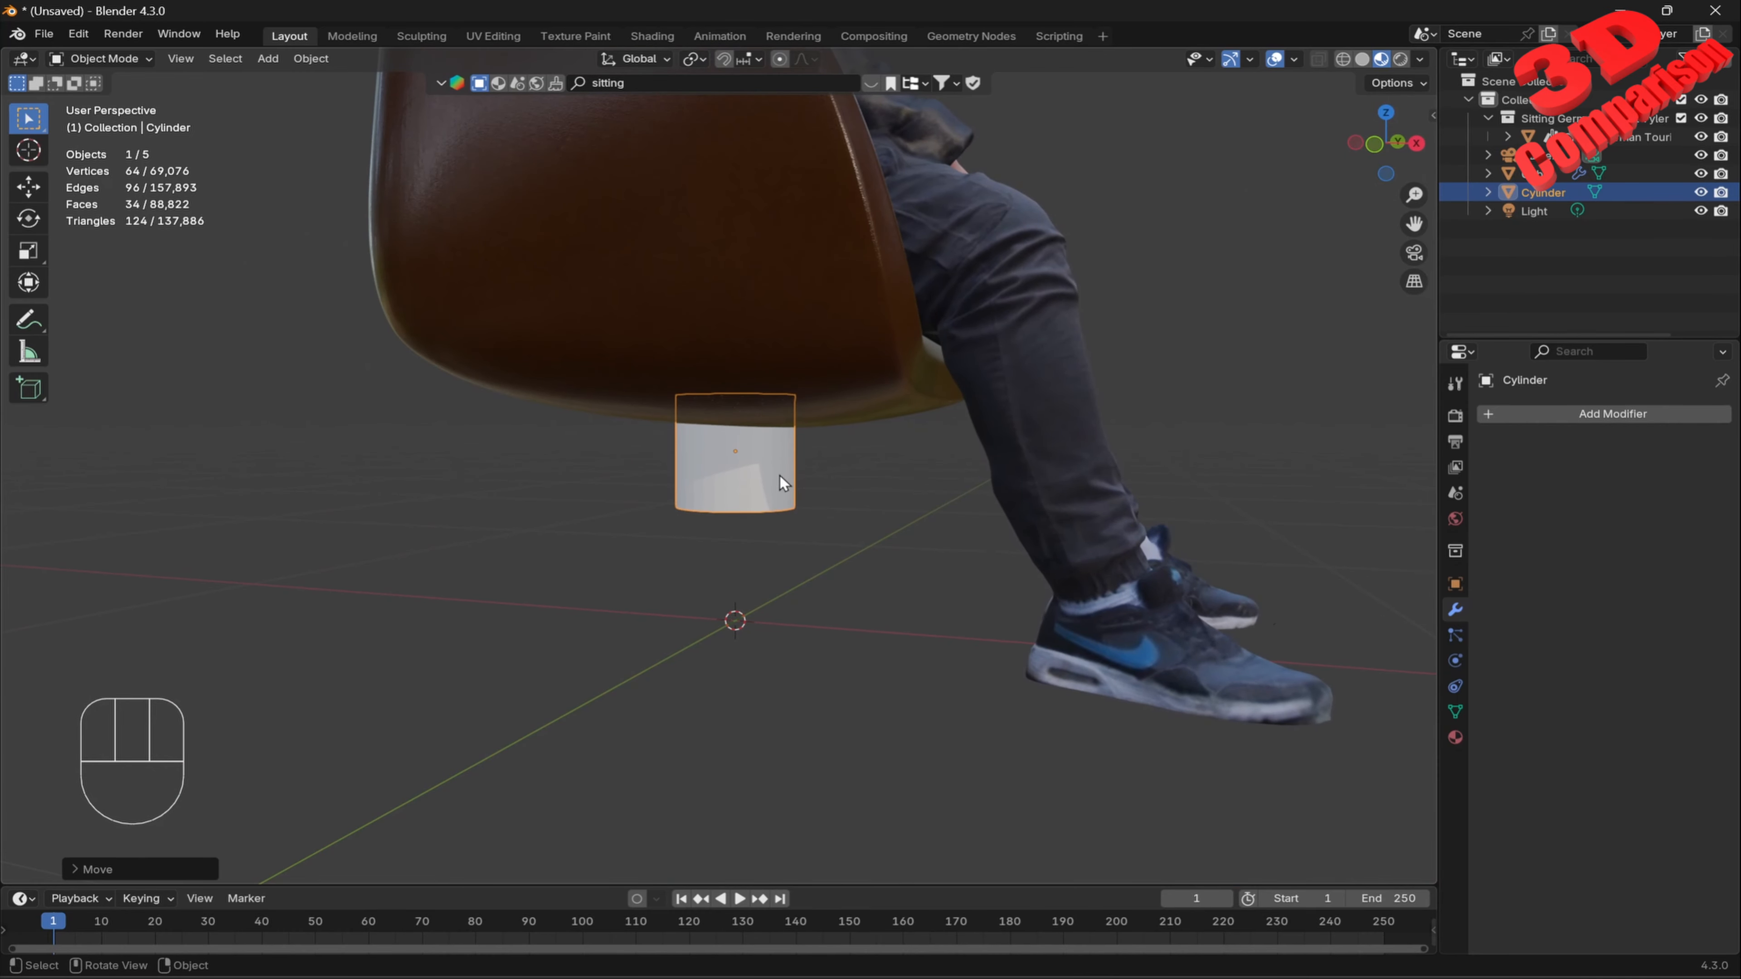
key(Tab)
key(ctrl+r)
click(778, 474)
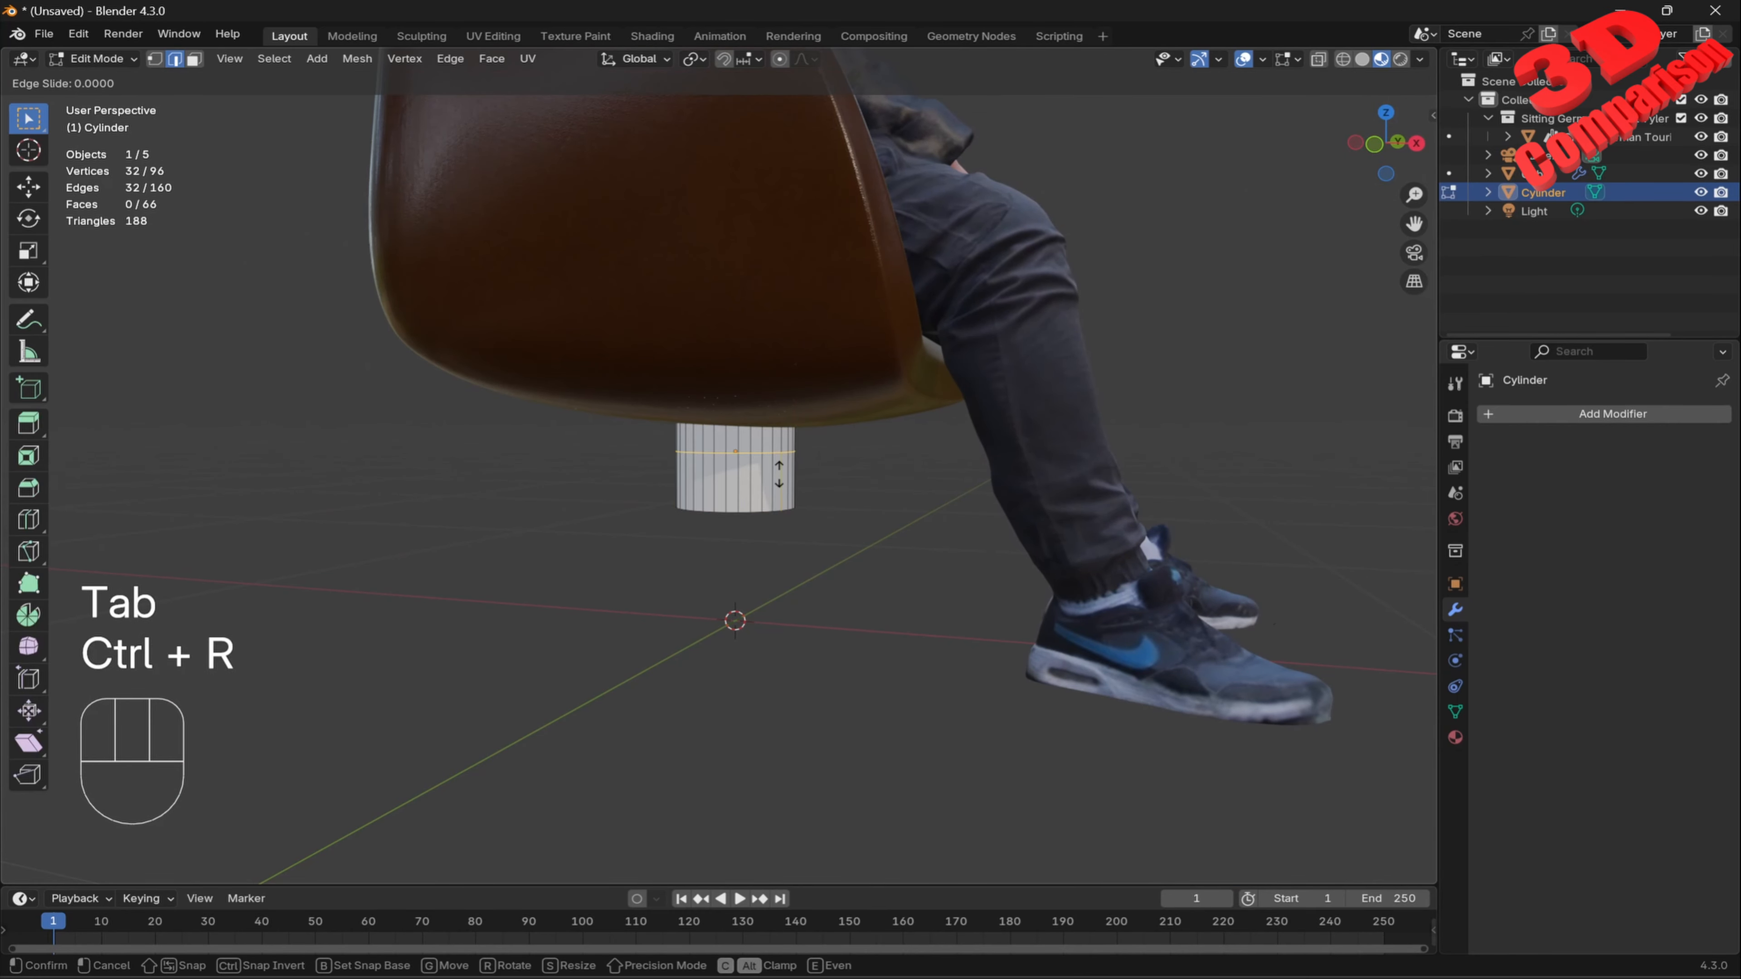
key(Escape)
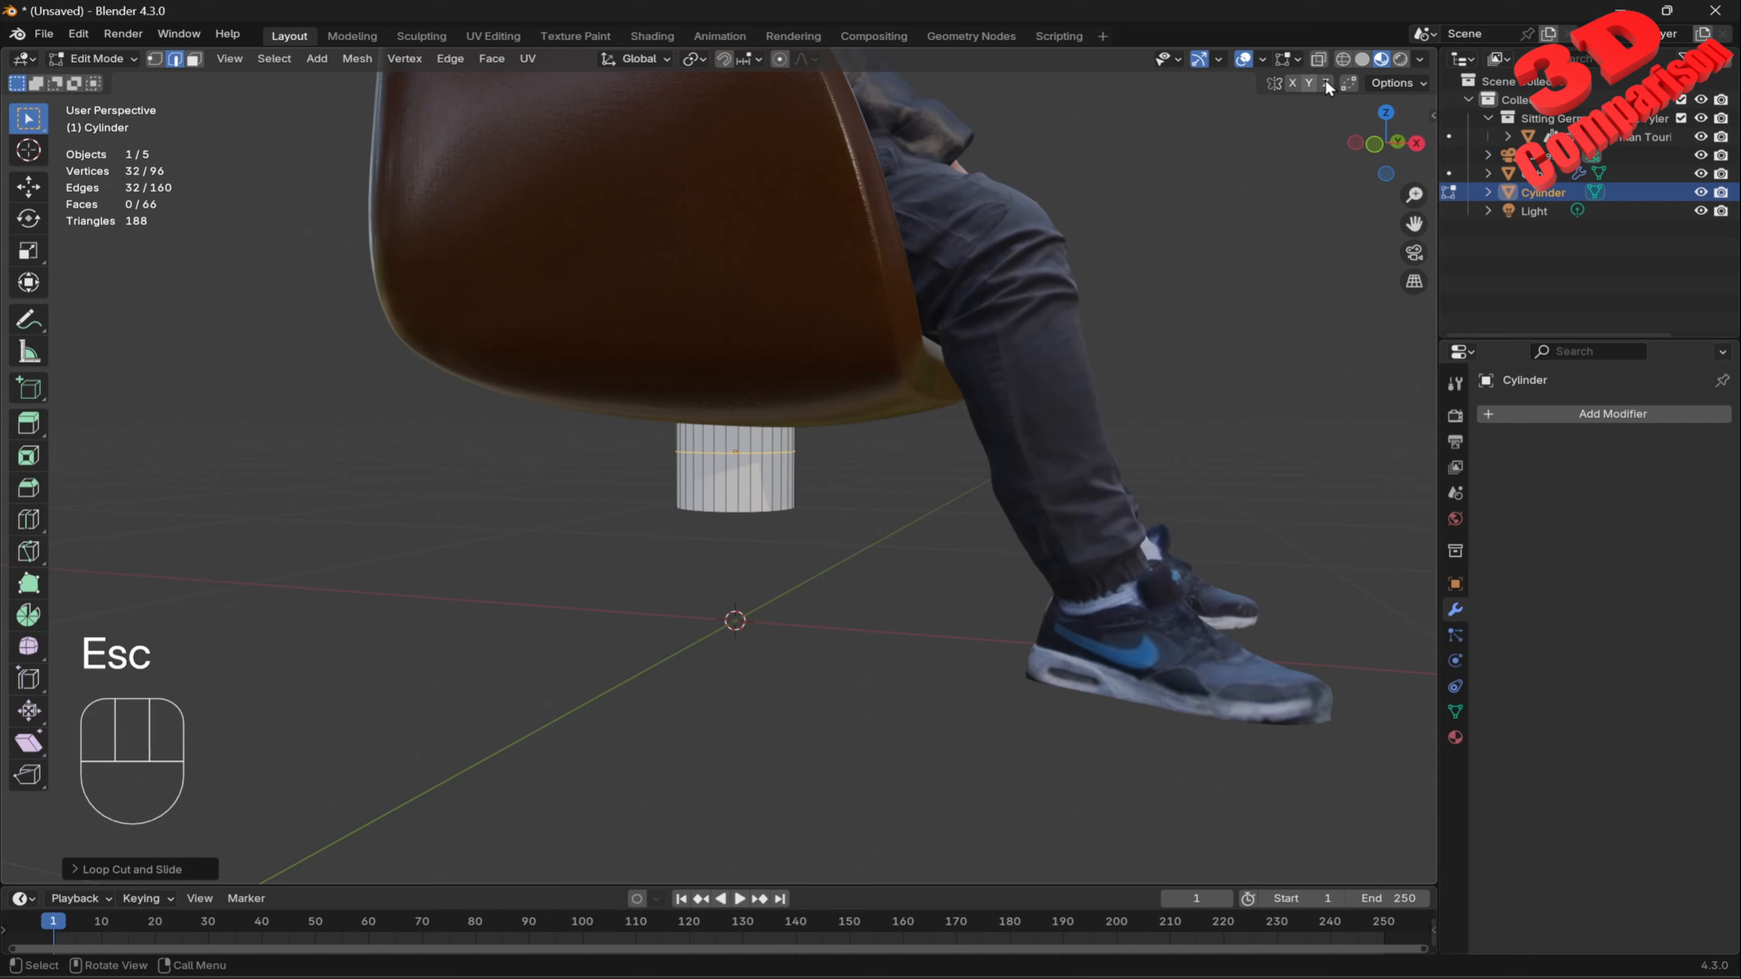
In wireframe shading and face selection, select the cylinder's bottom face and move it down along Z to lengthen the post.
click(1344, 61)
click(194, 59)
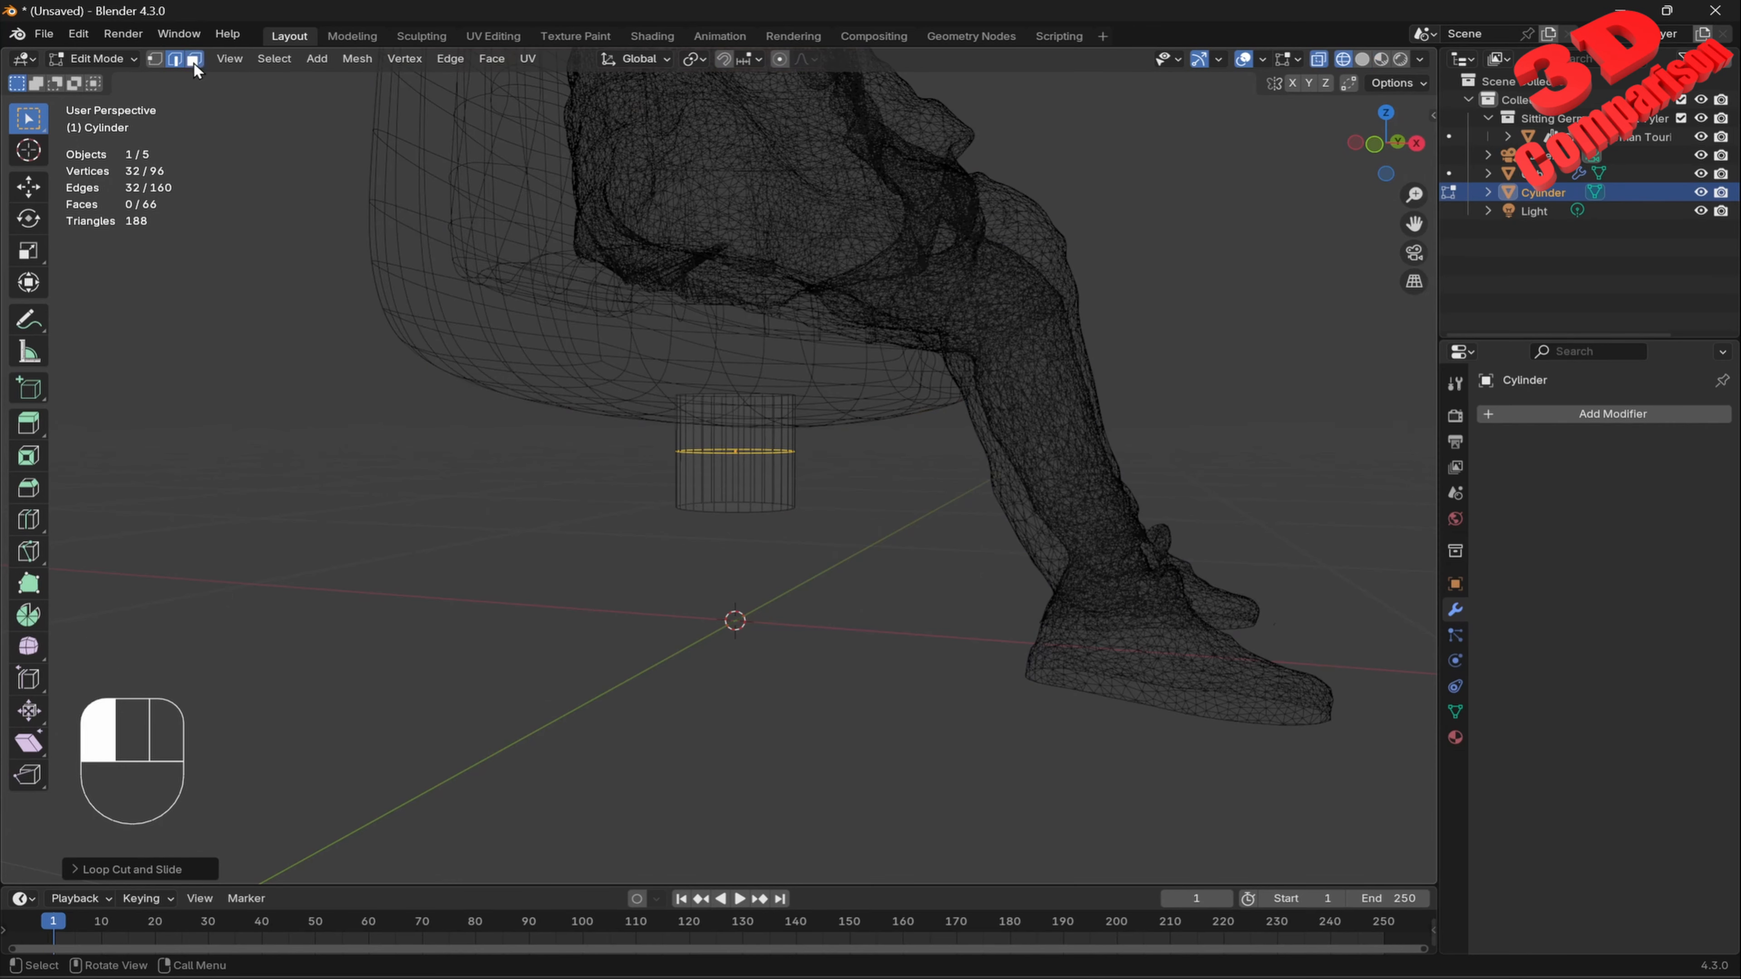
drag(629, 512, 864, 566)
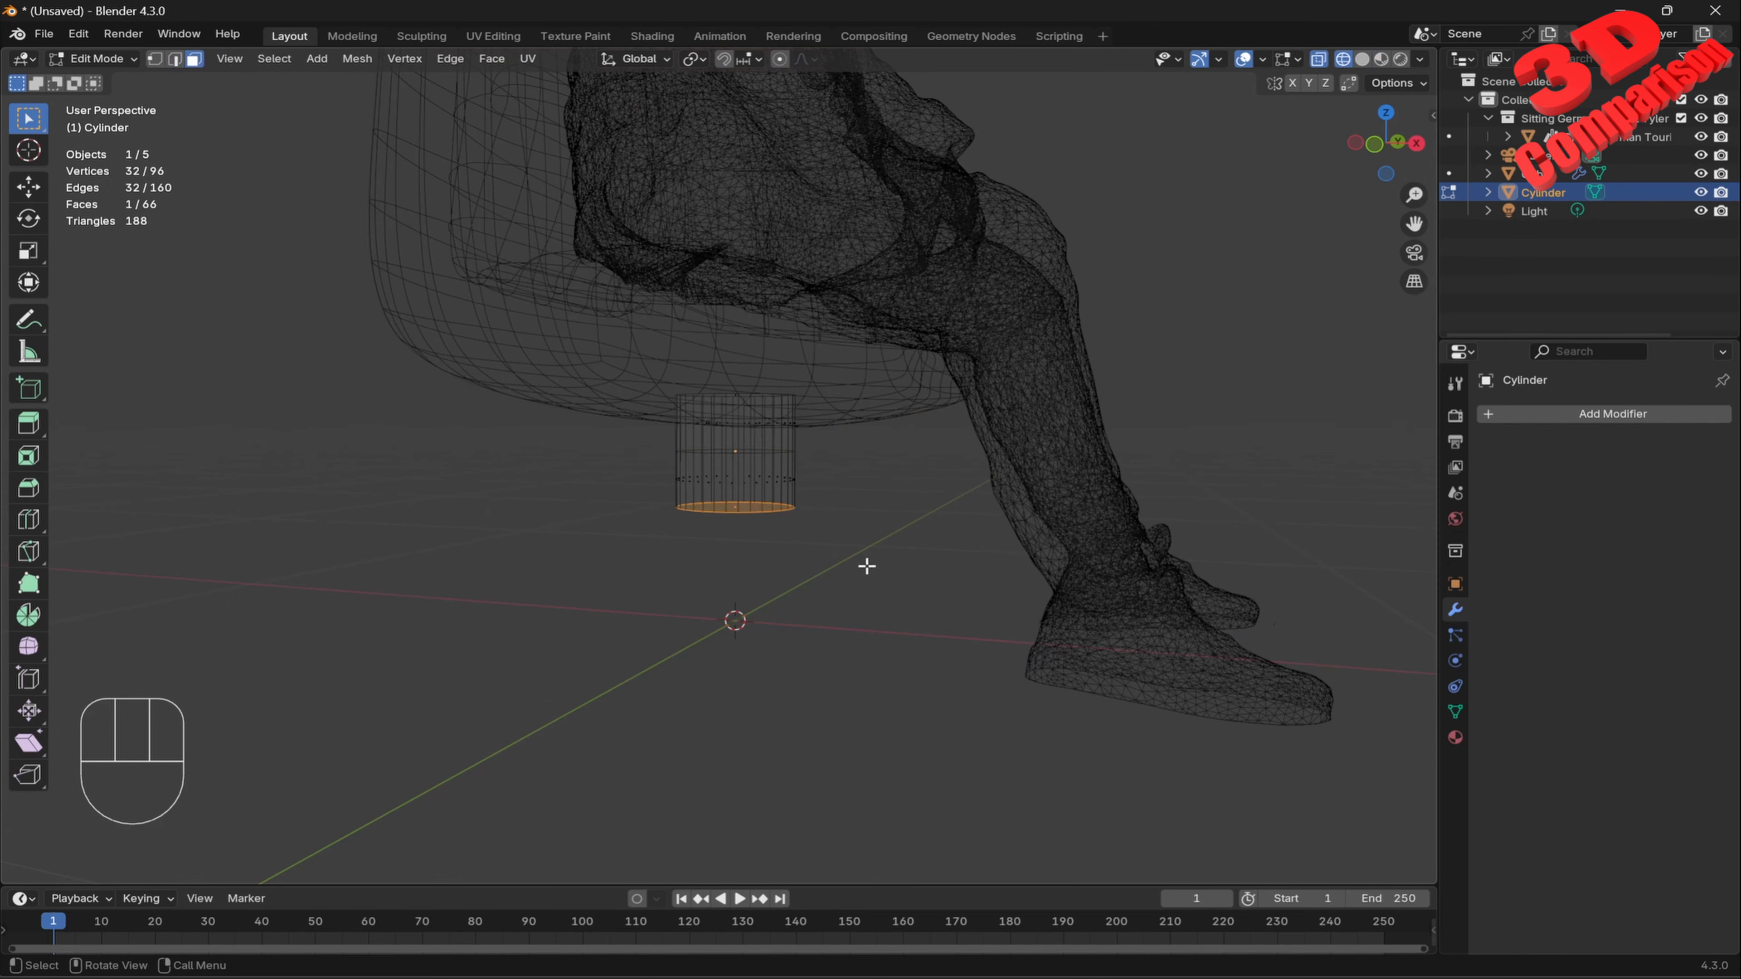
key(g)
key(z)
click(884, 597)
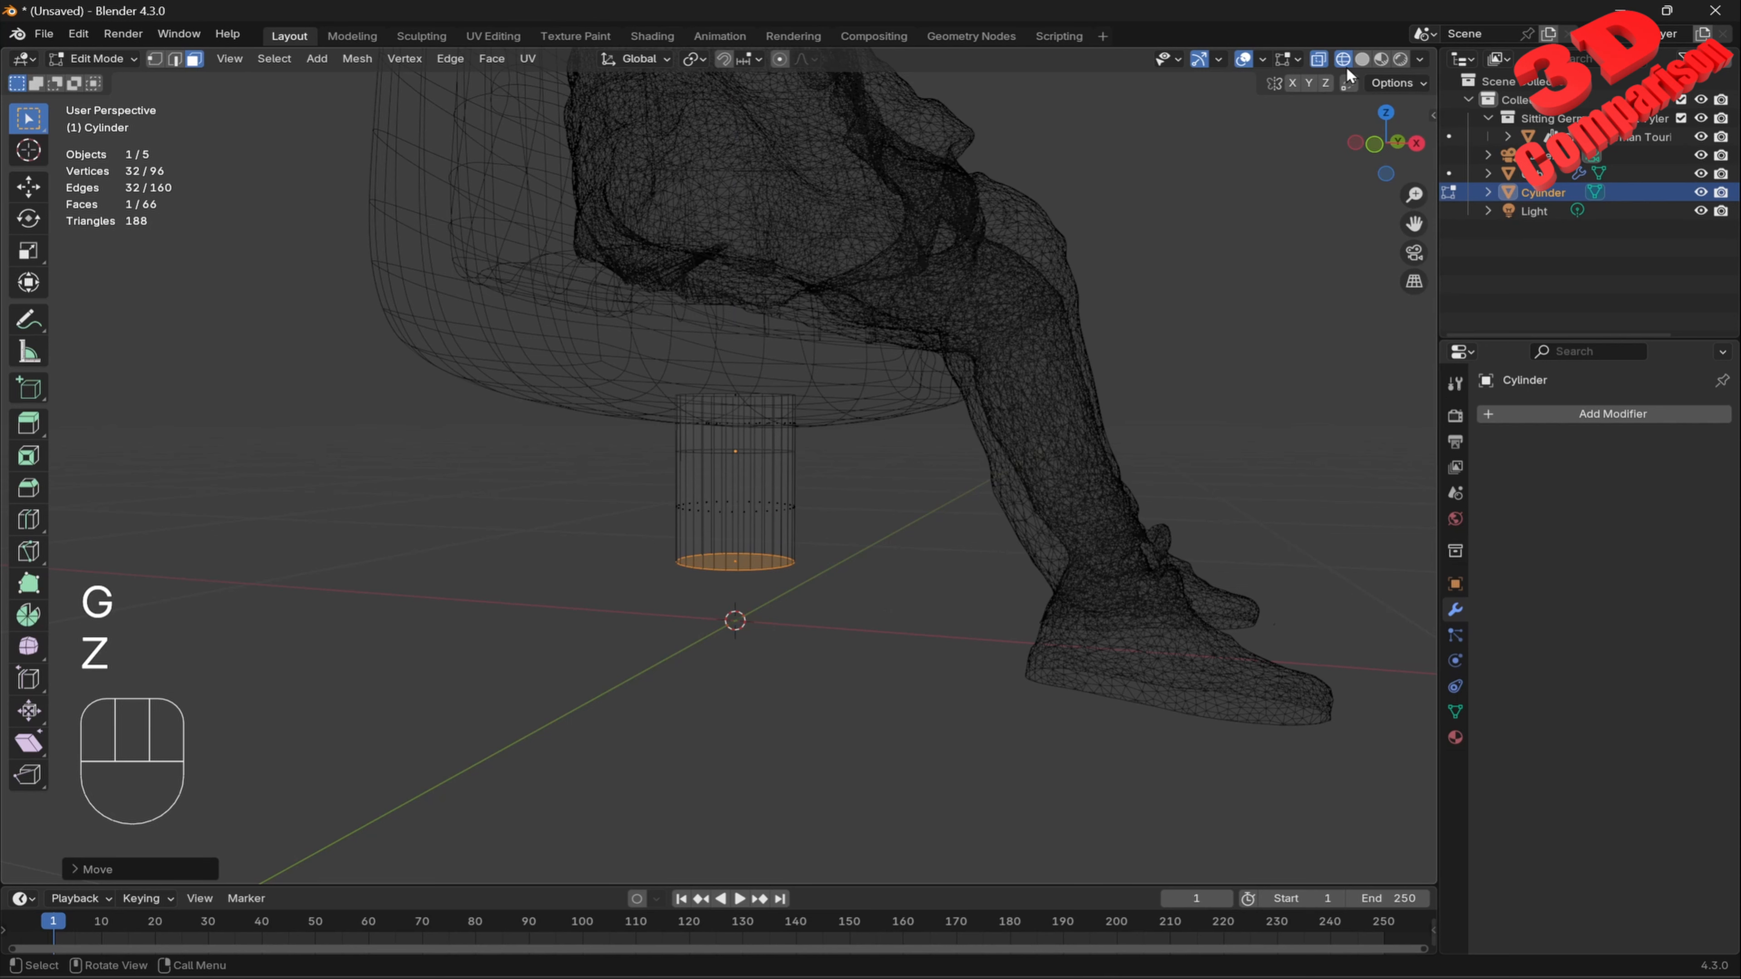
In solid shading, extrude the cylinder's bottom face about 0.04 m straight down along global Z, and deselect it.
click(1360, 60)
key(e)
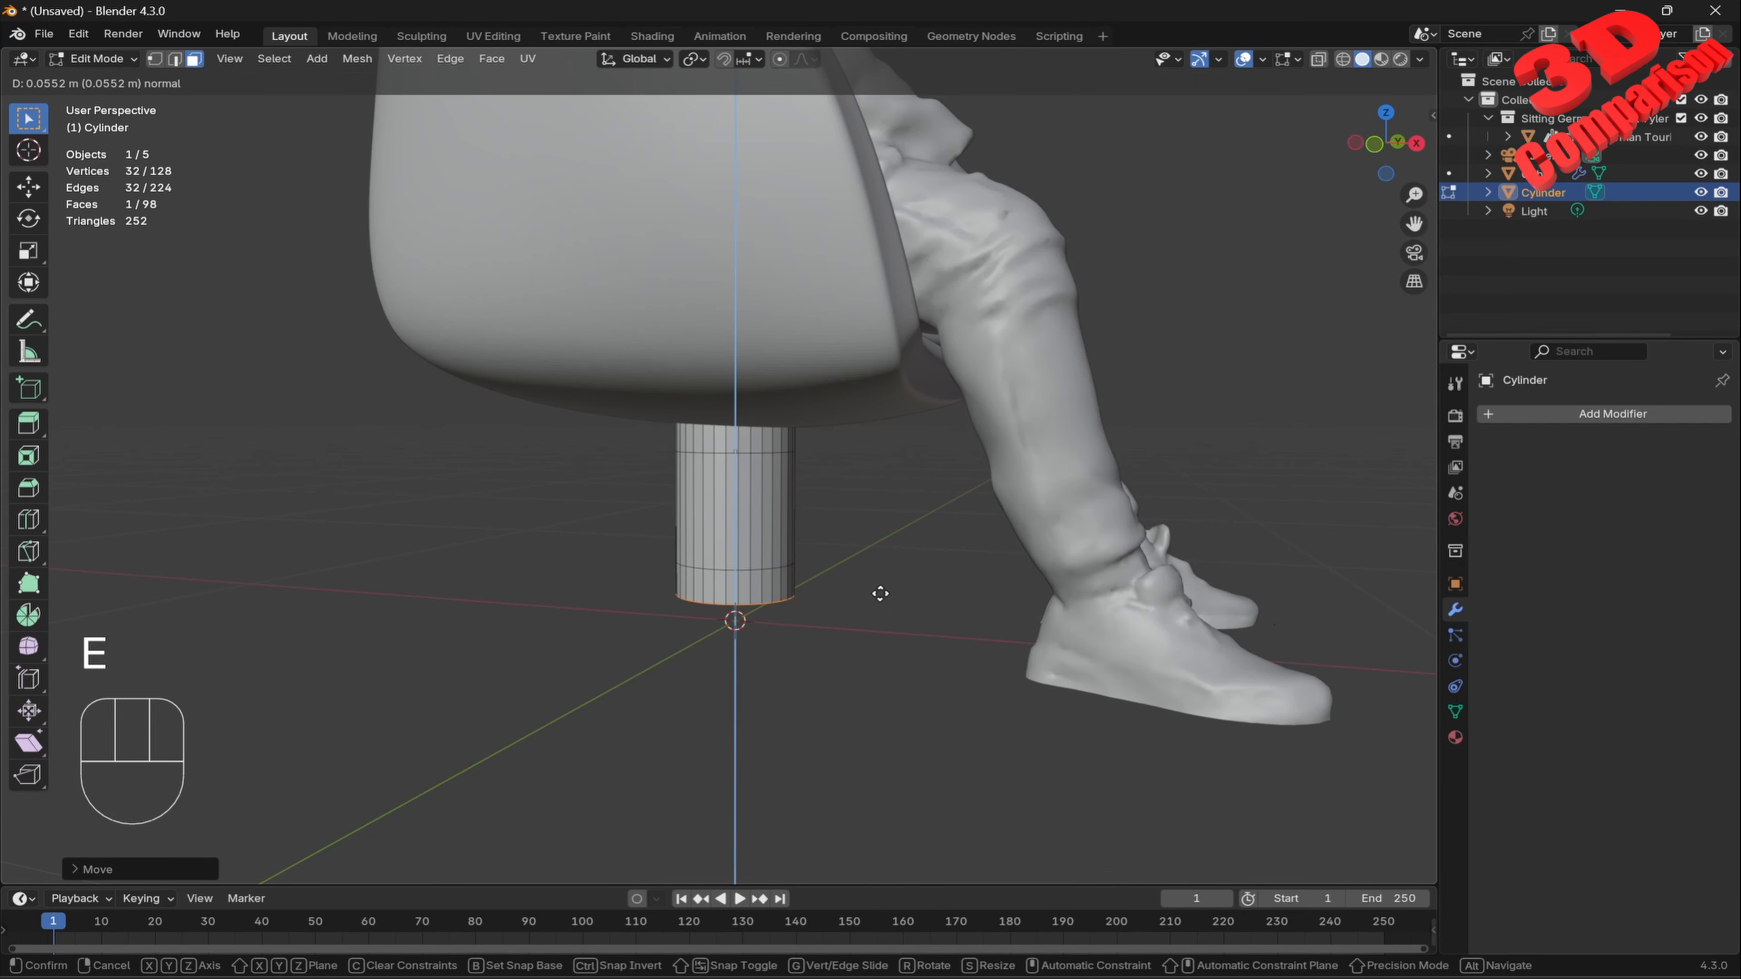
key(z)
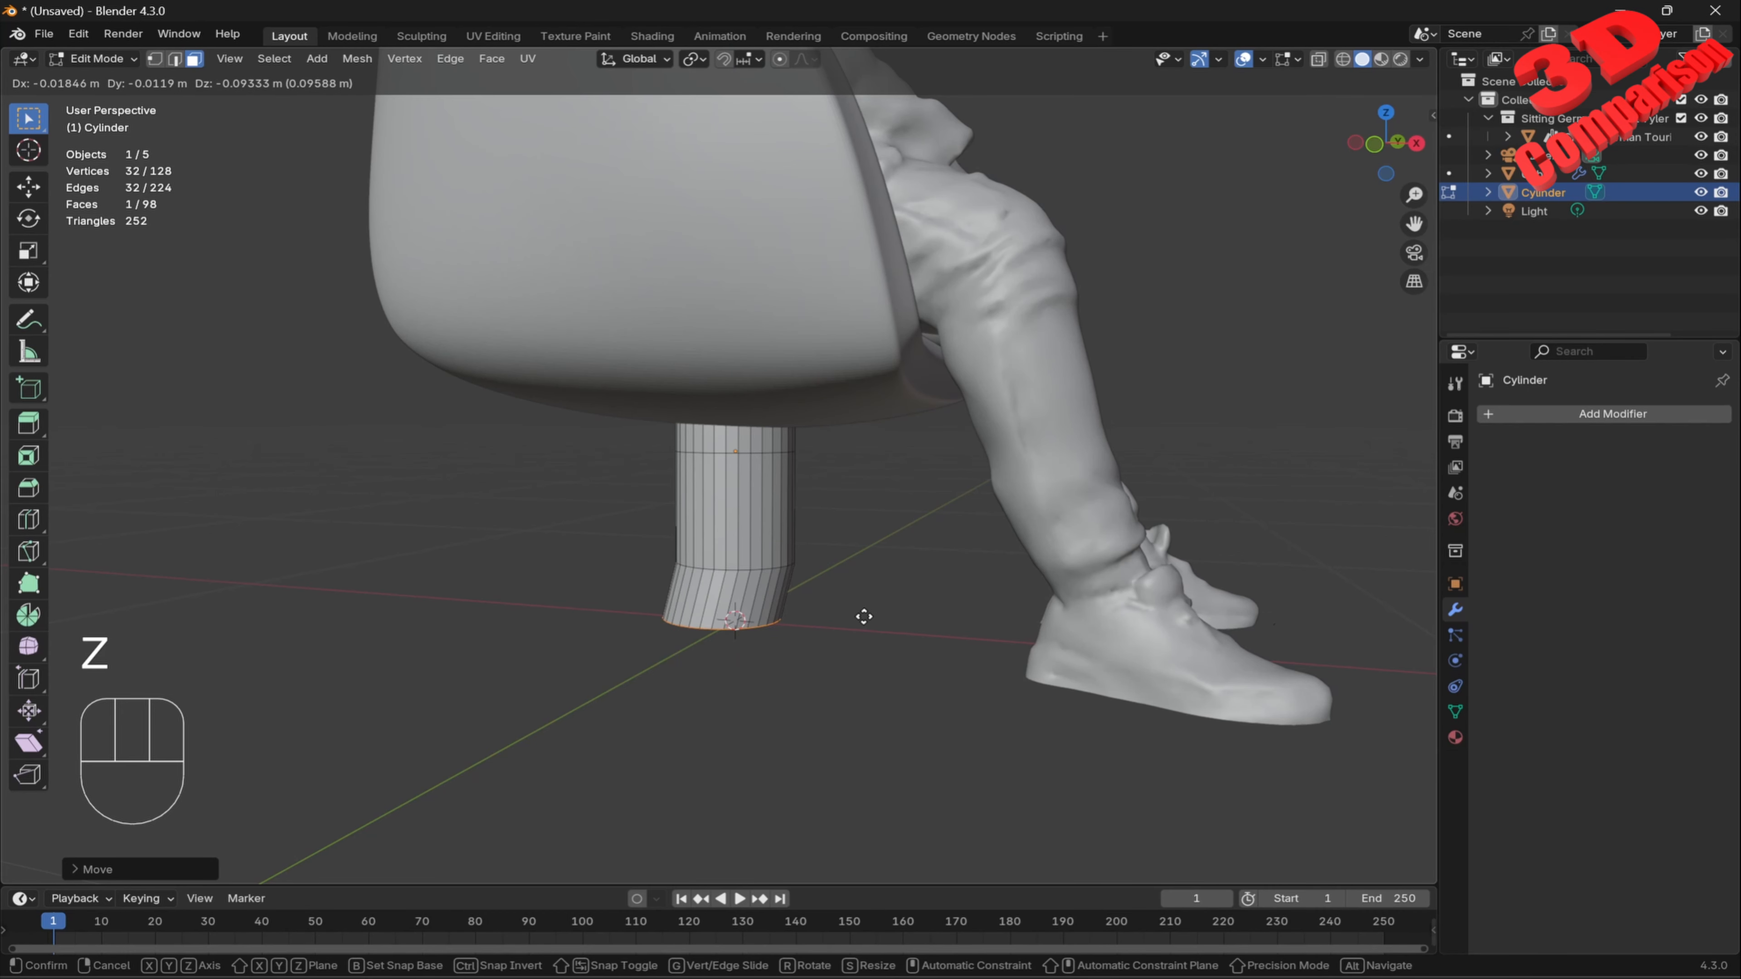
key(z)
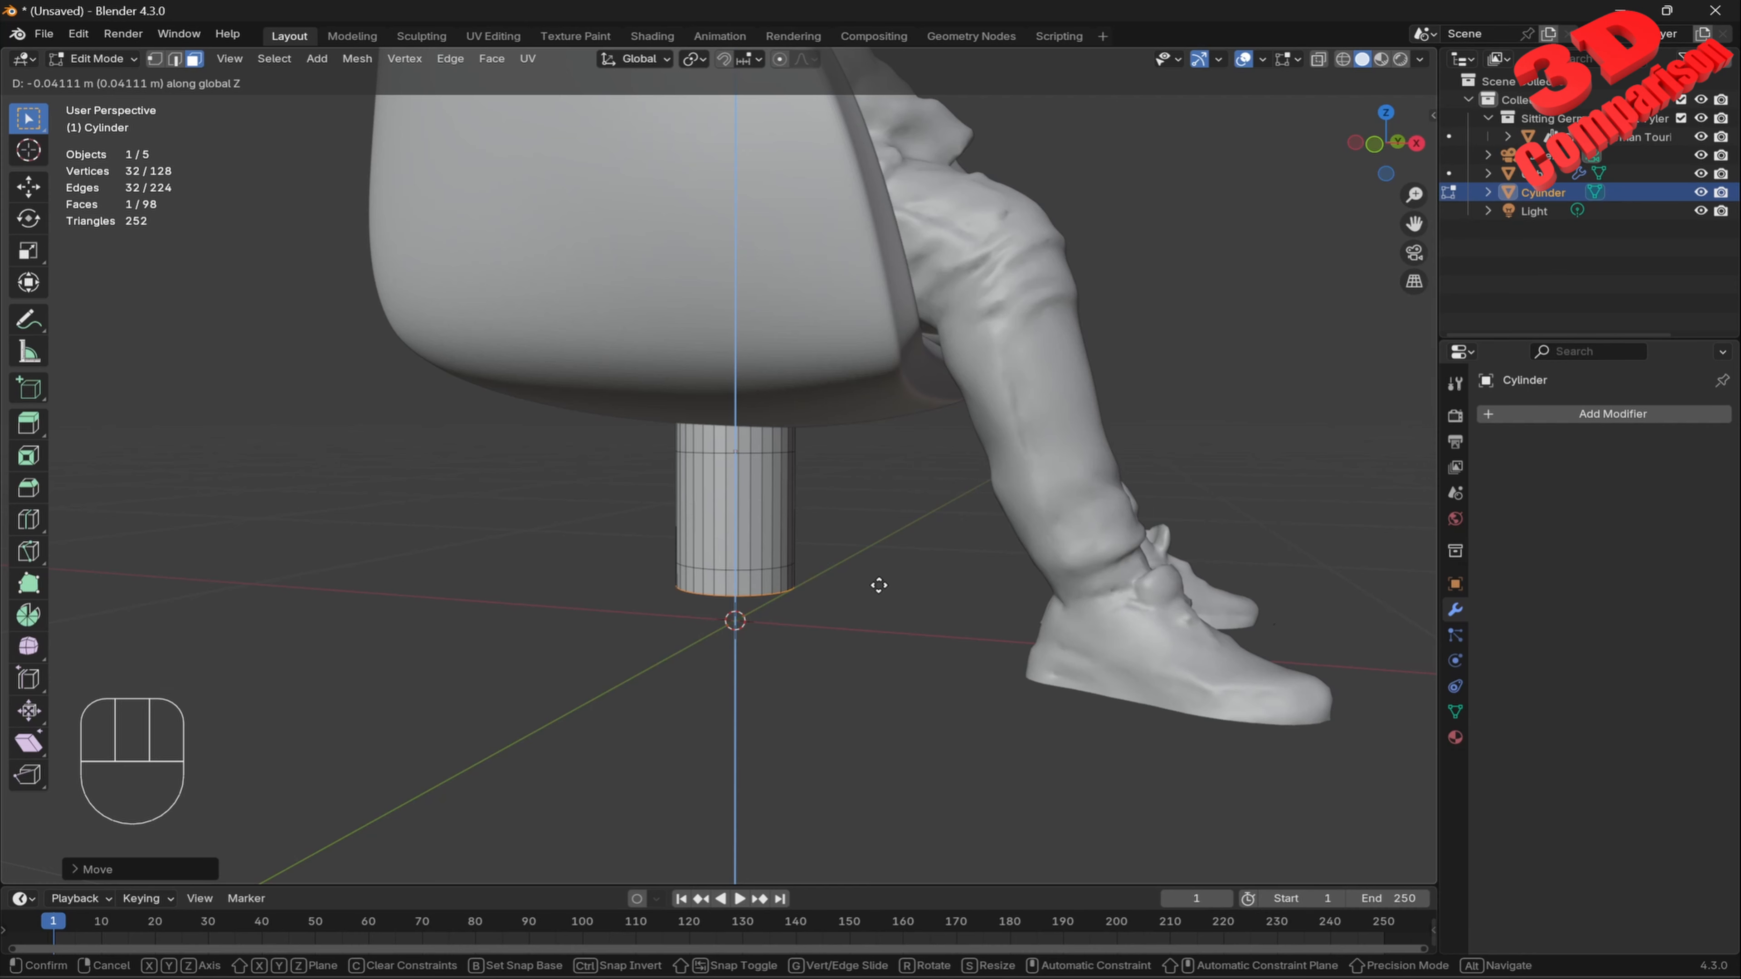
click(878, 584)
click(785, 653)
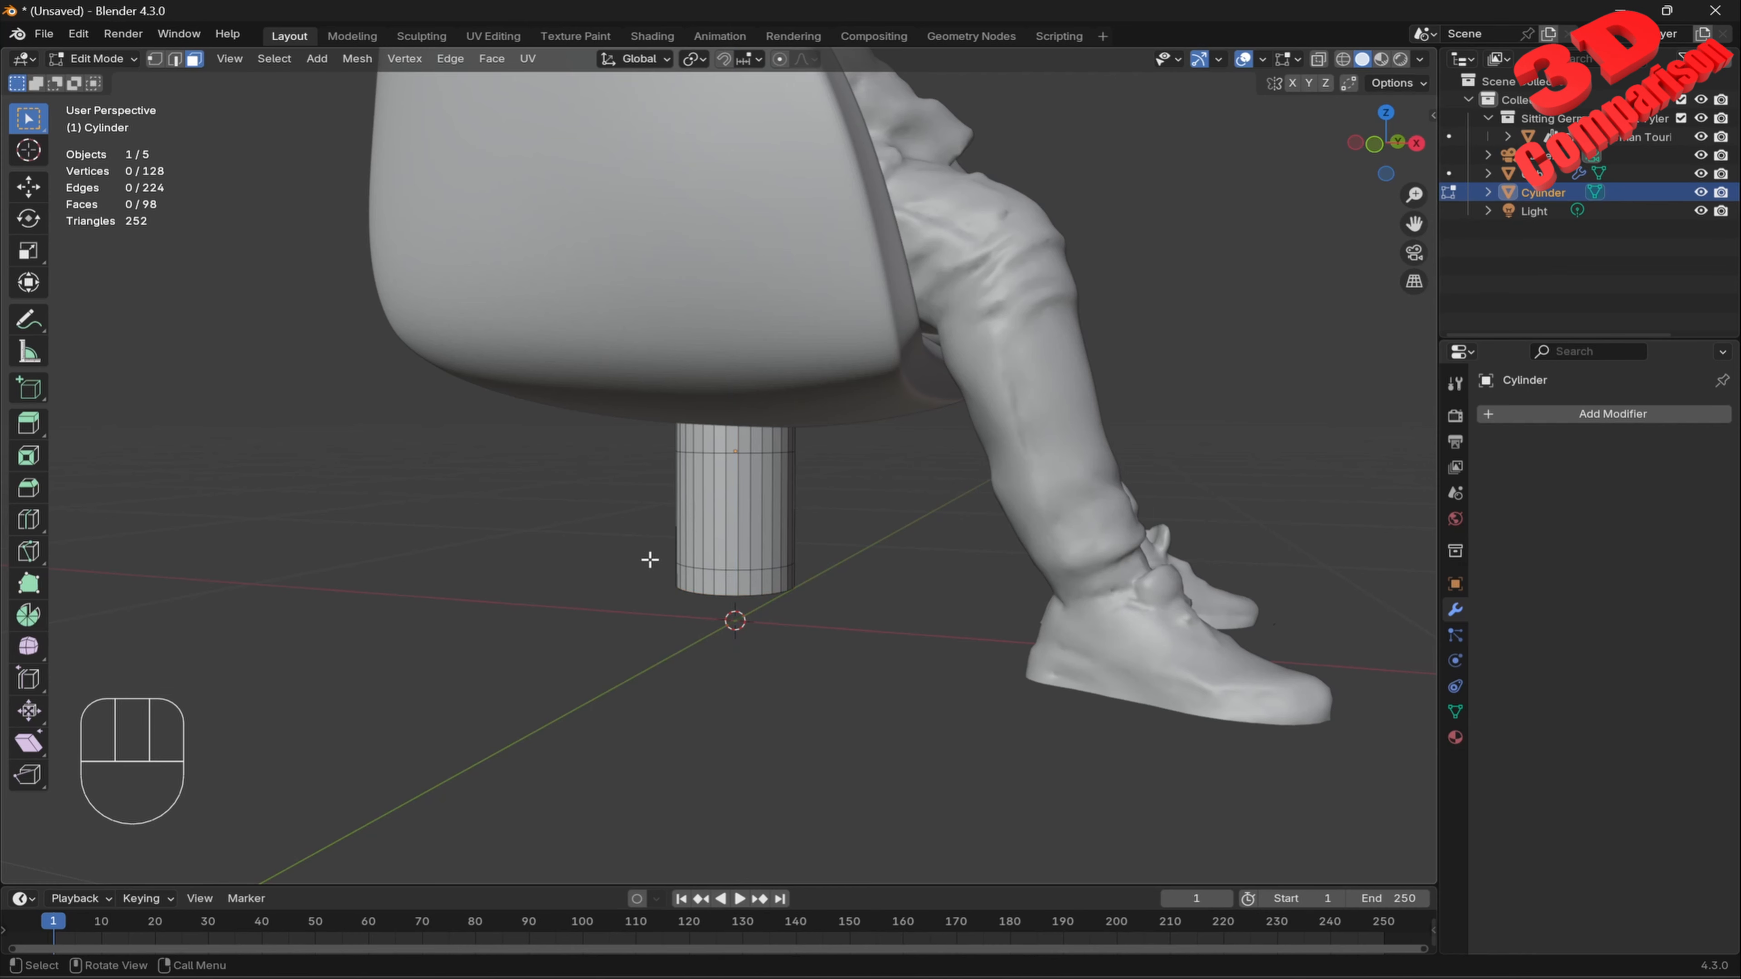
With X-ray on, select the cylinder's lowest band of faces, and scale it up in material preview to flare out the foot.
click(1316, 58)
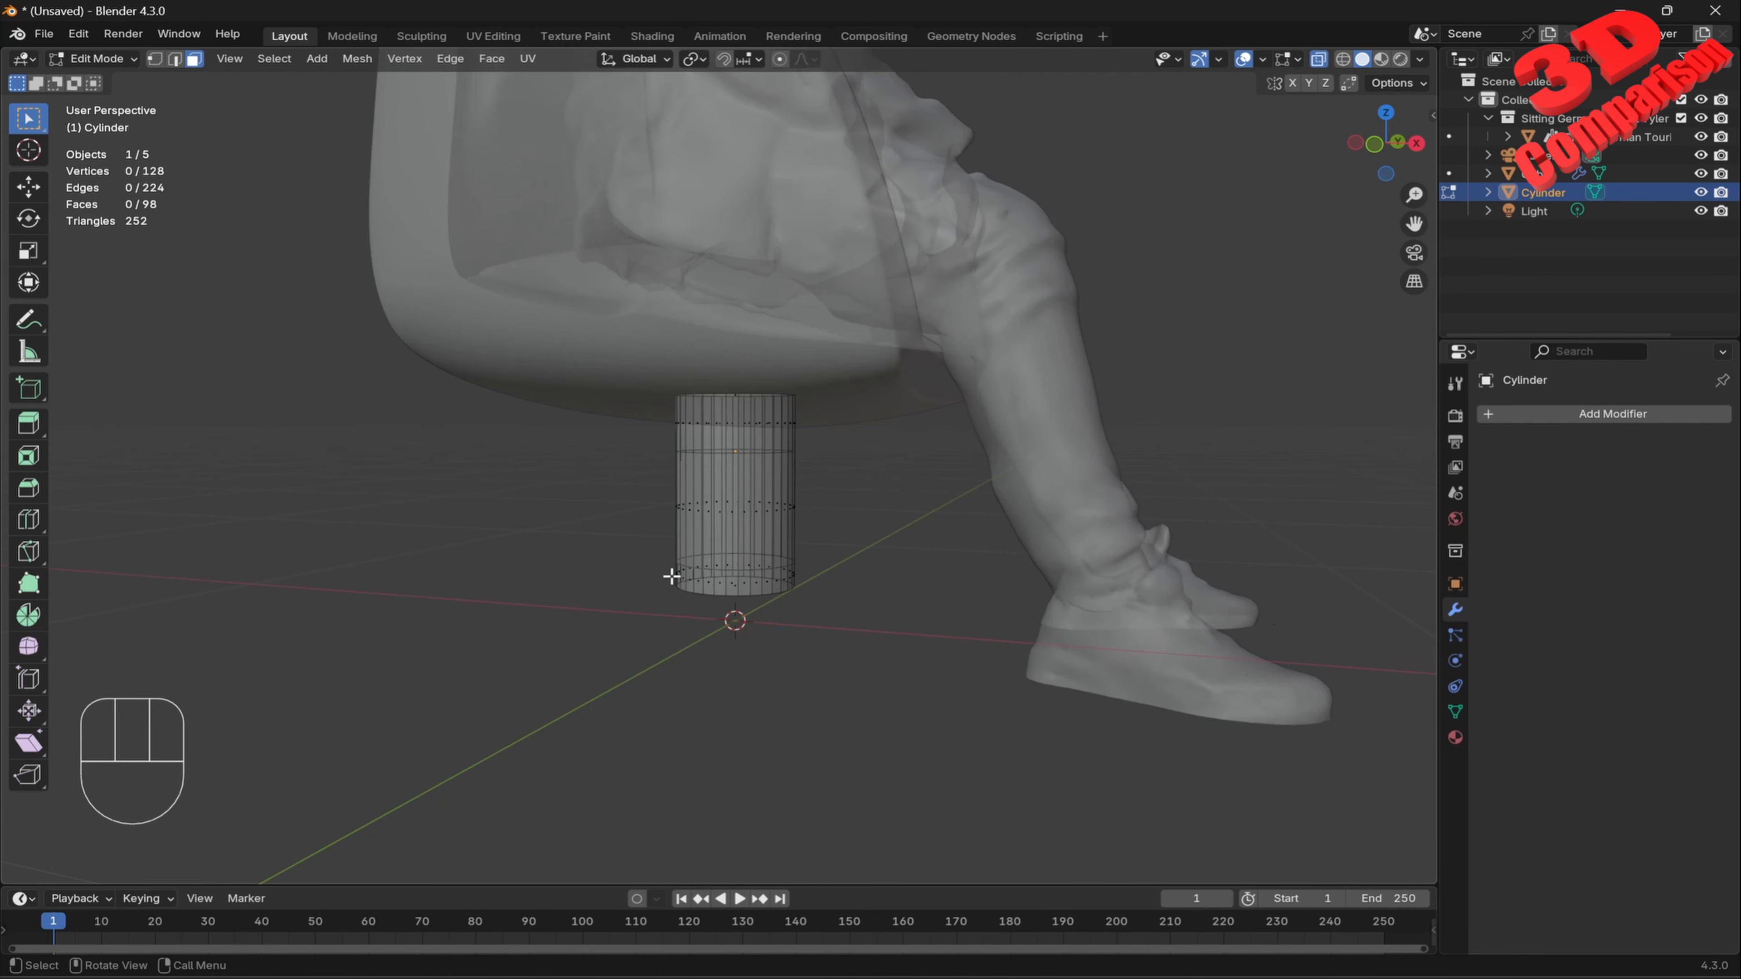
drag(560, 554, 901, 698)
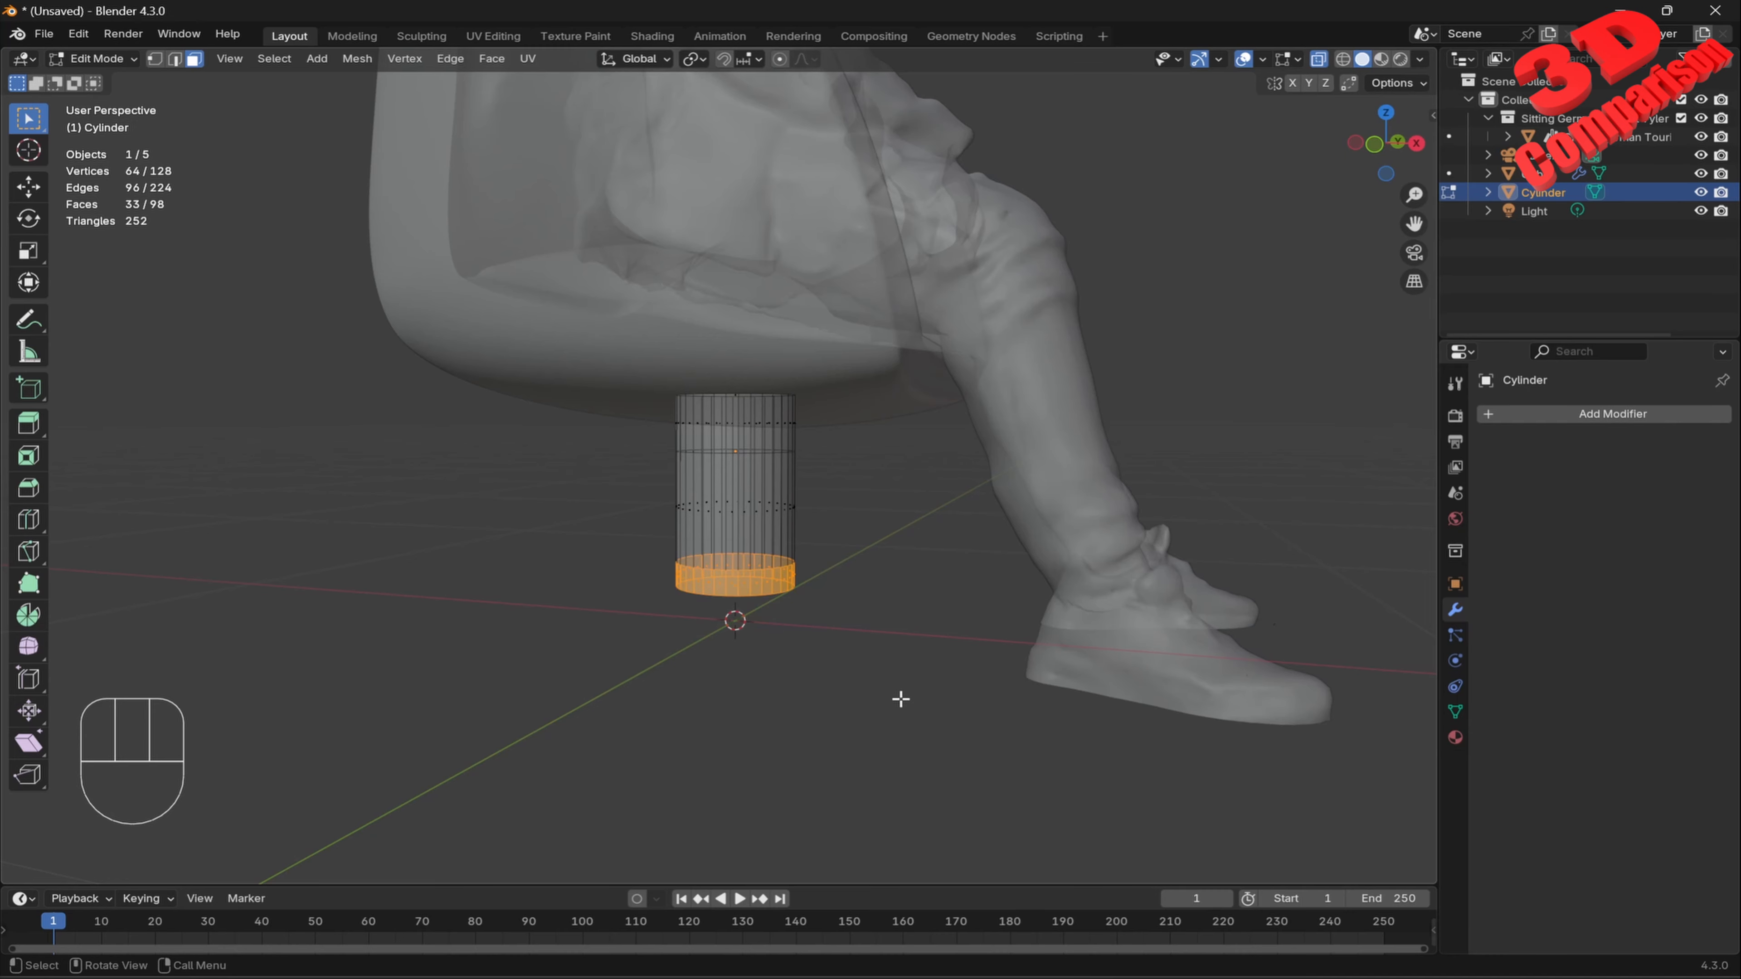
click(1345, 60)
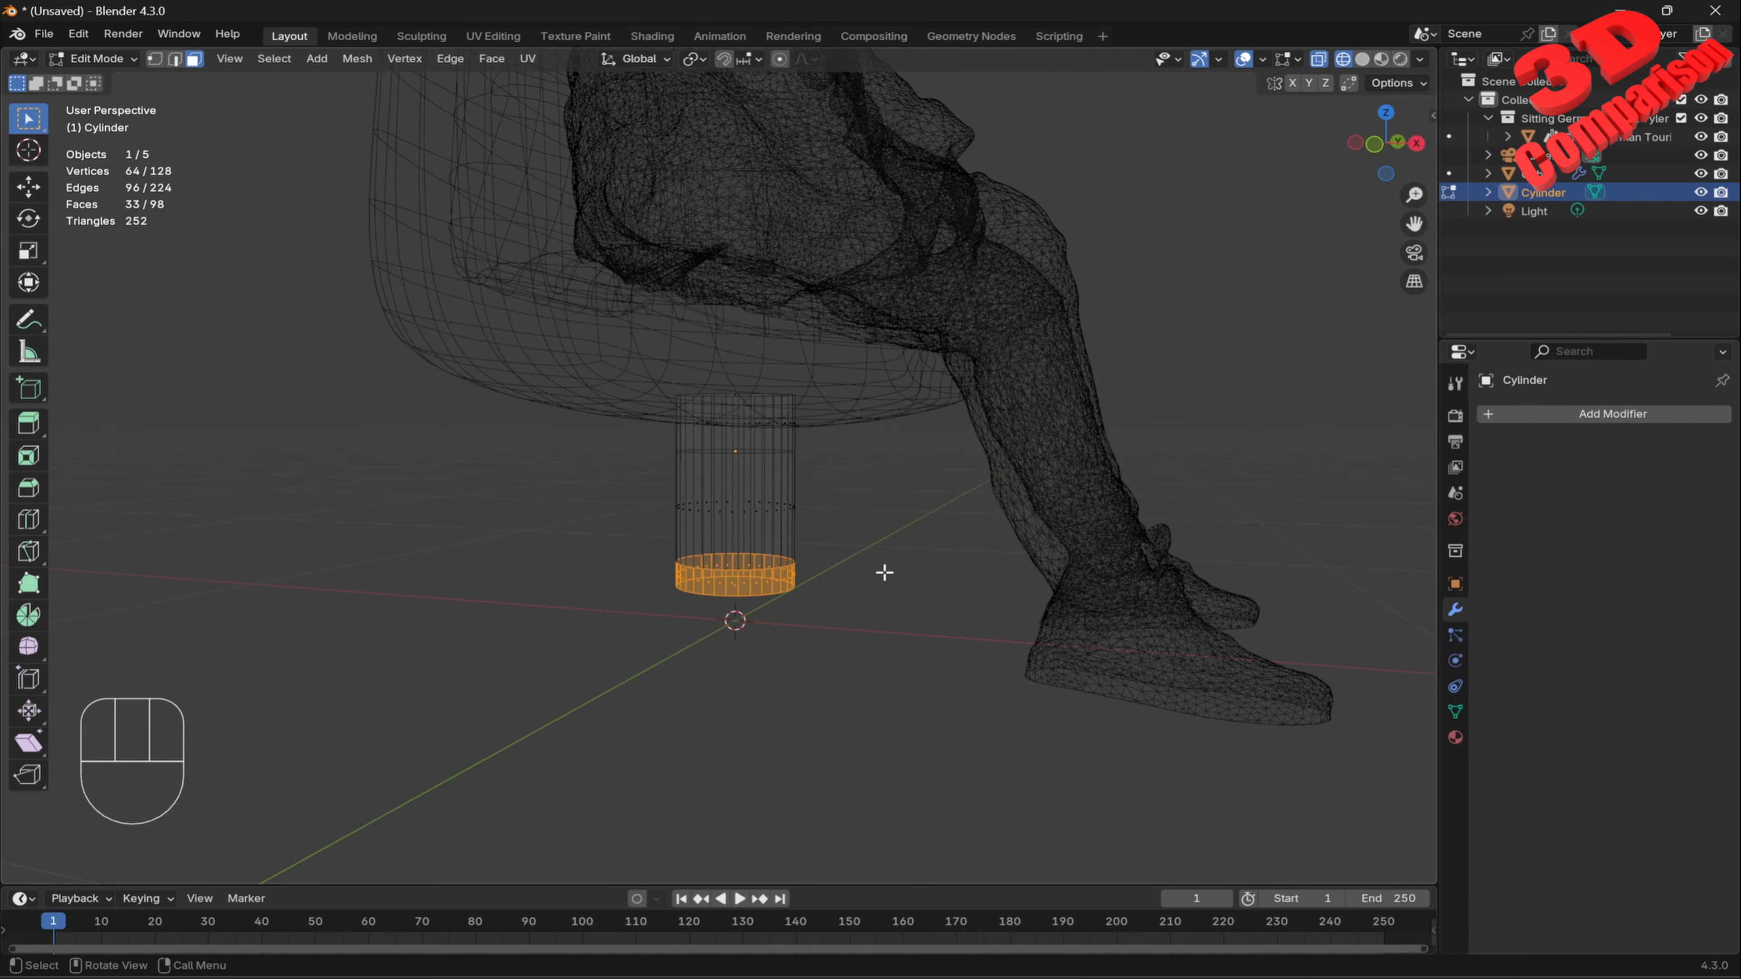
click(1364, 60)
click(1383, 59)
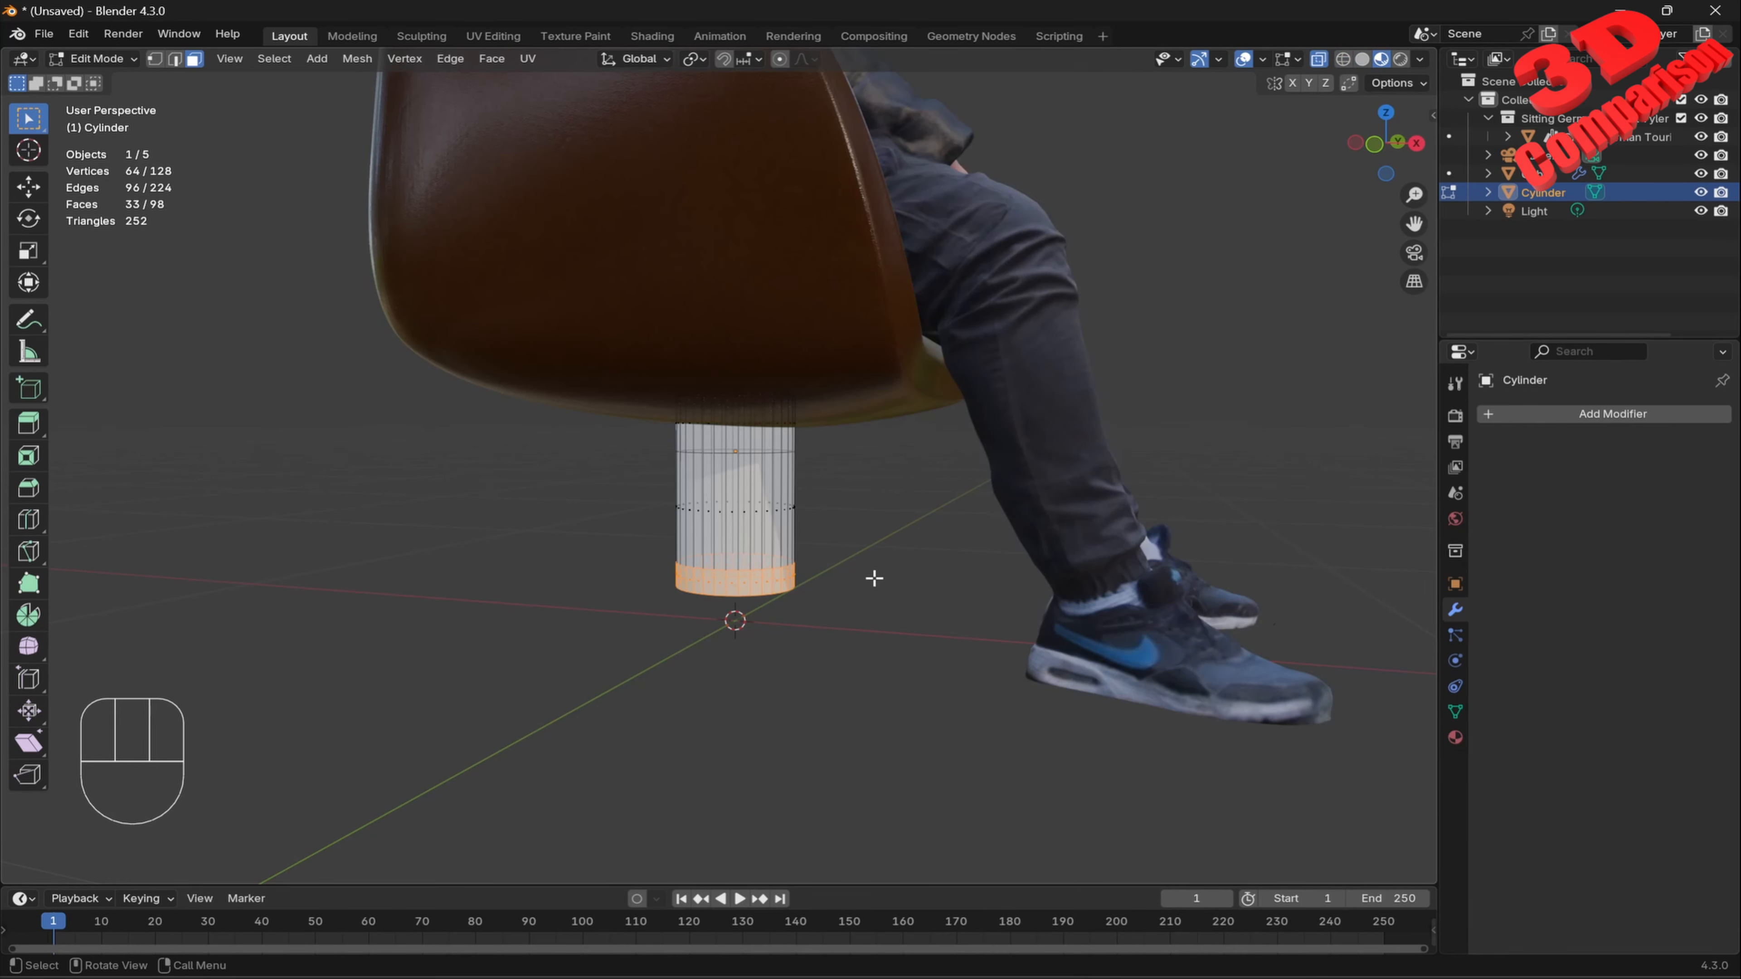
key(s)
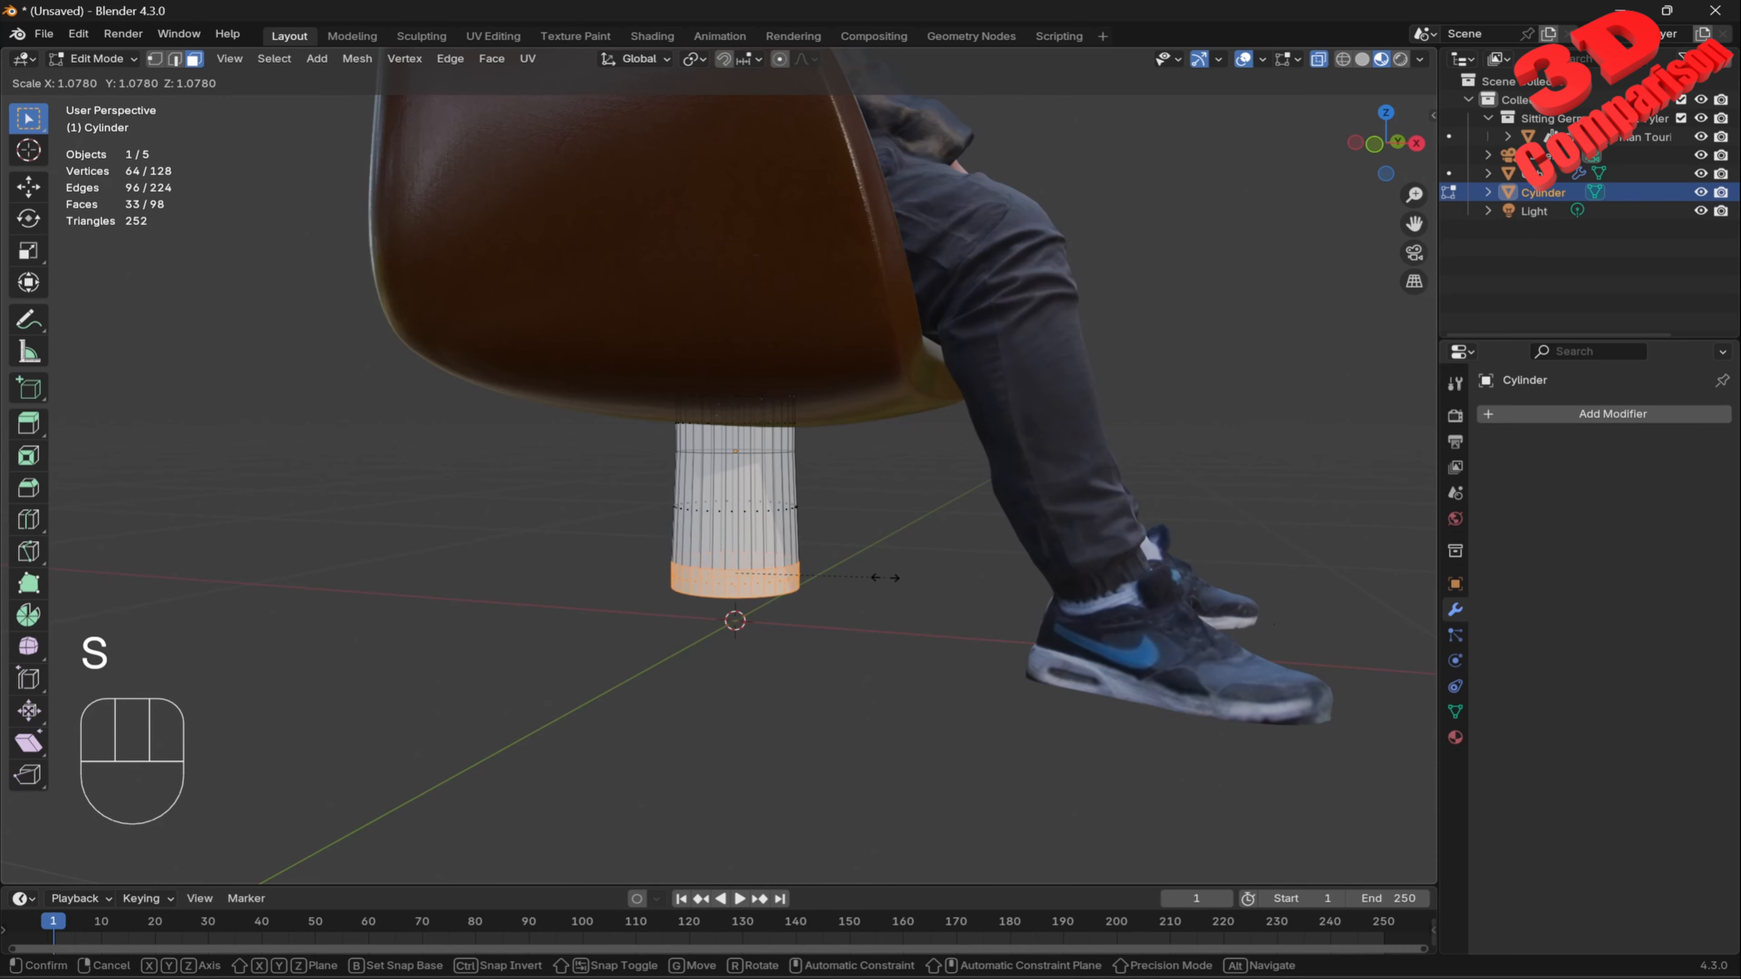
click(953, 570)
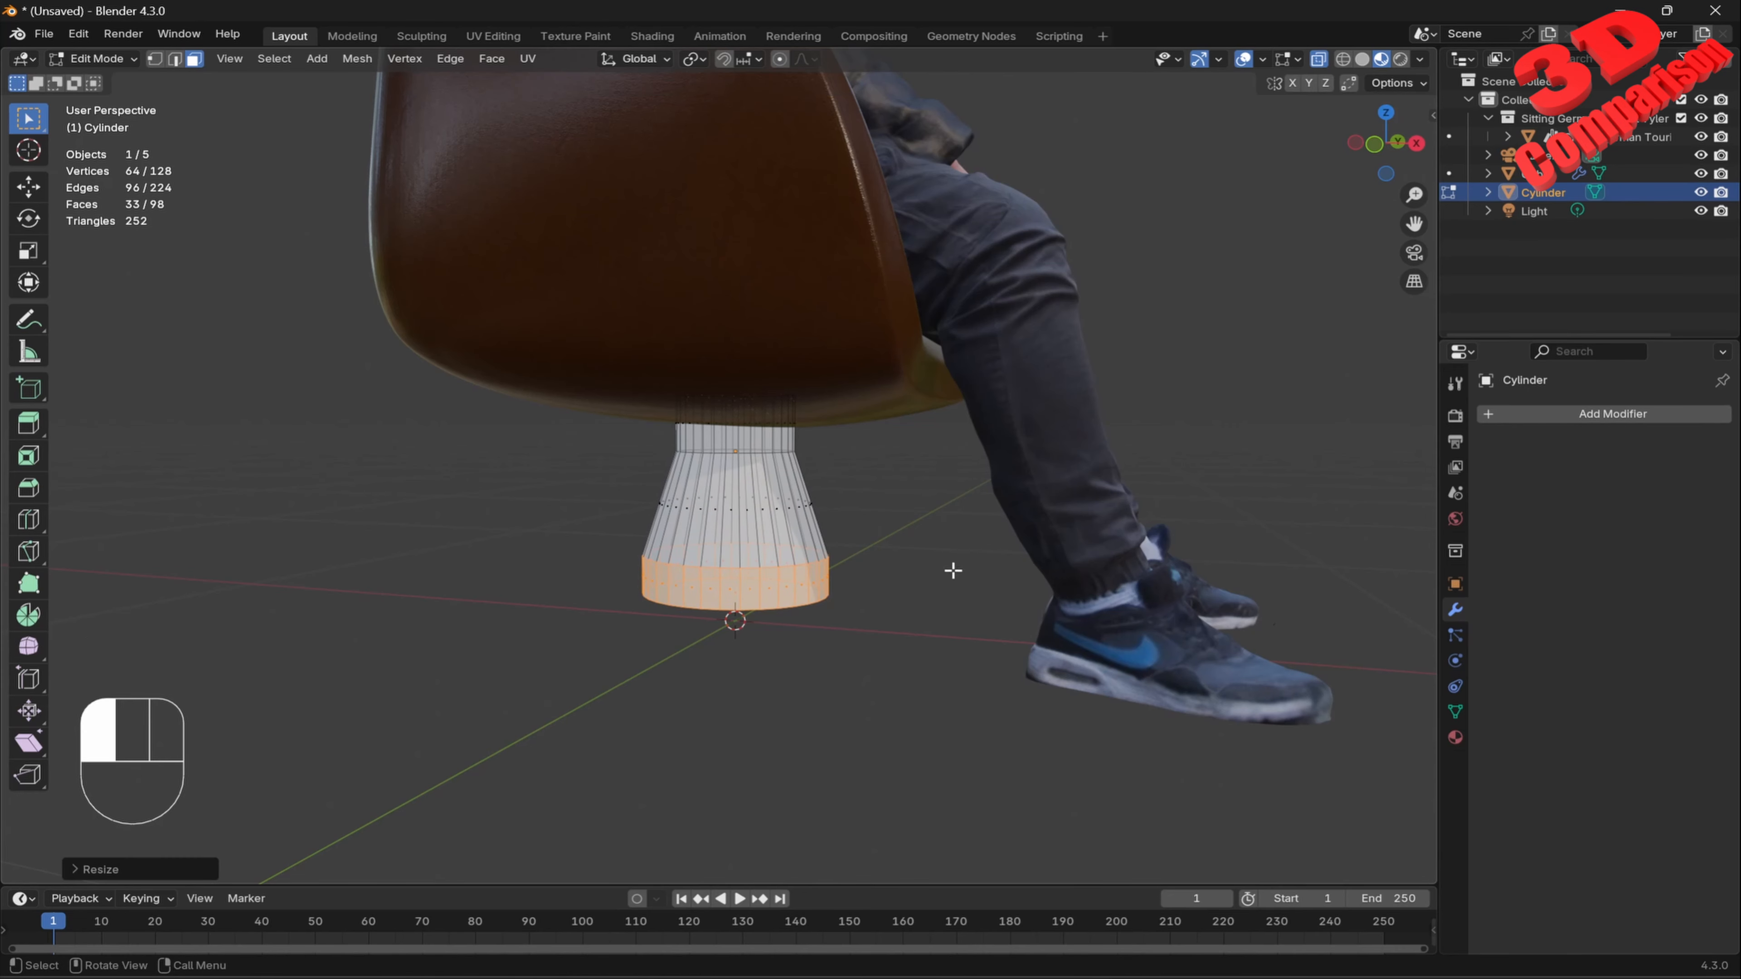
In edge selection, add one centred horizontal loop cut around the tapered section above the foot.
click(175, 58)
click(496, 524)
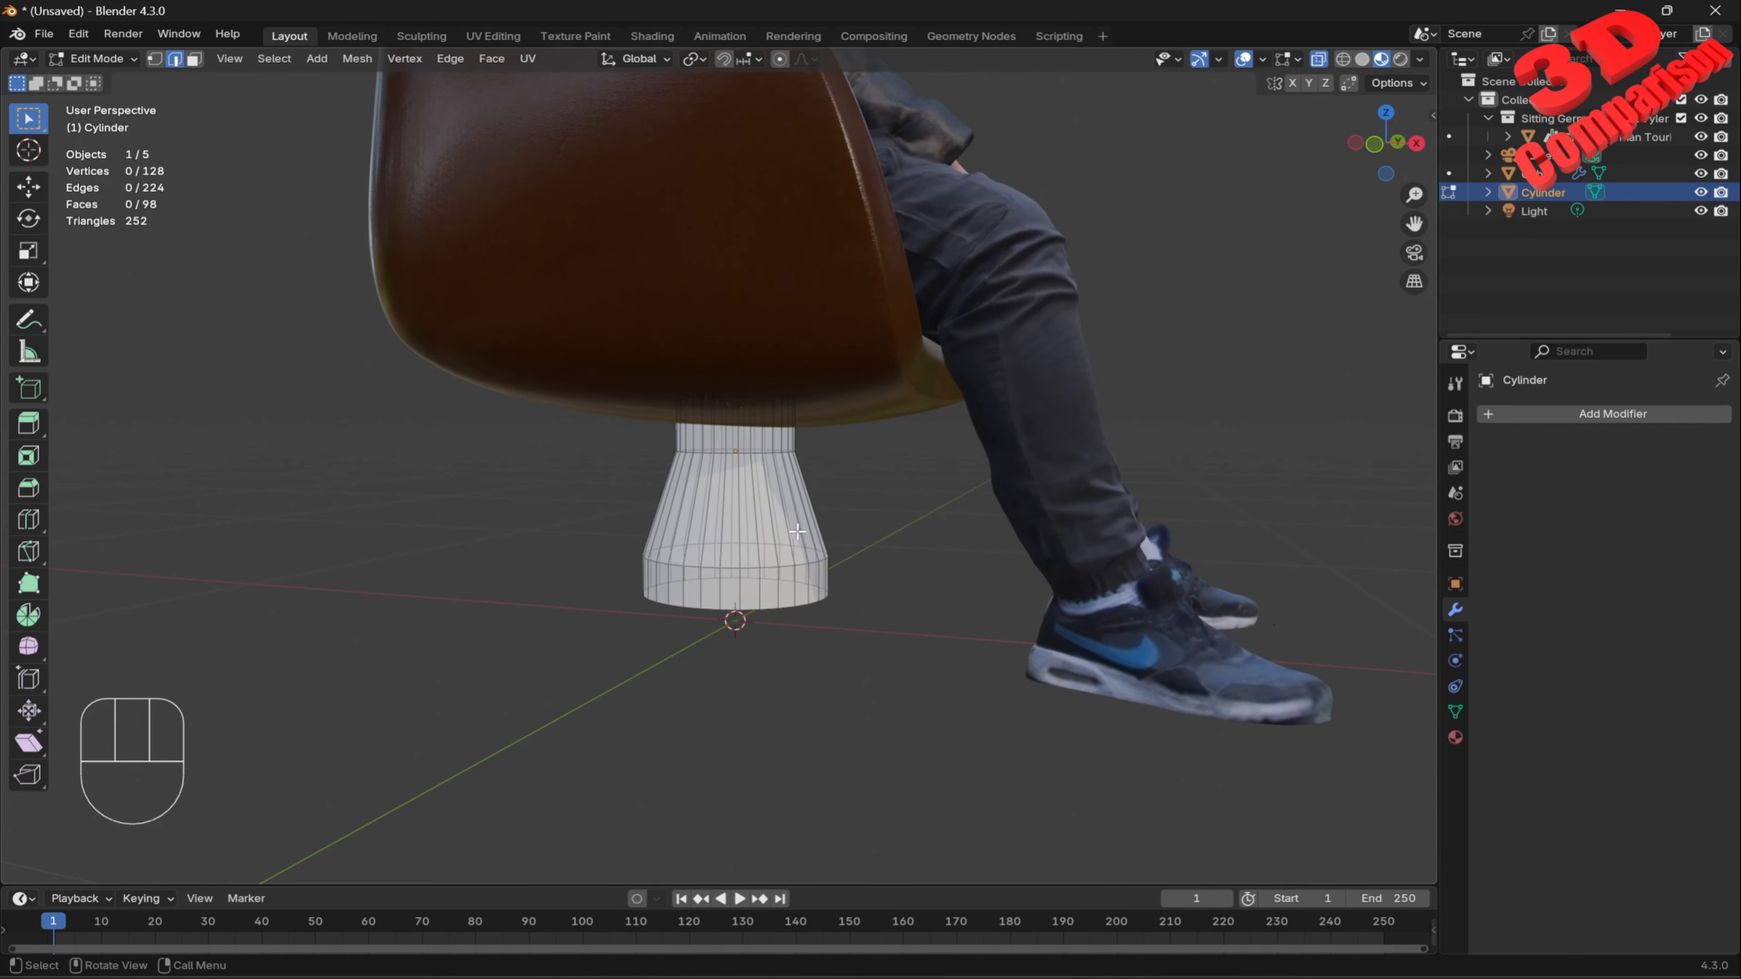
key(ctrl+r)
click(804, 509)
key(Escape)
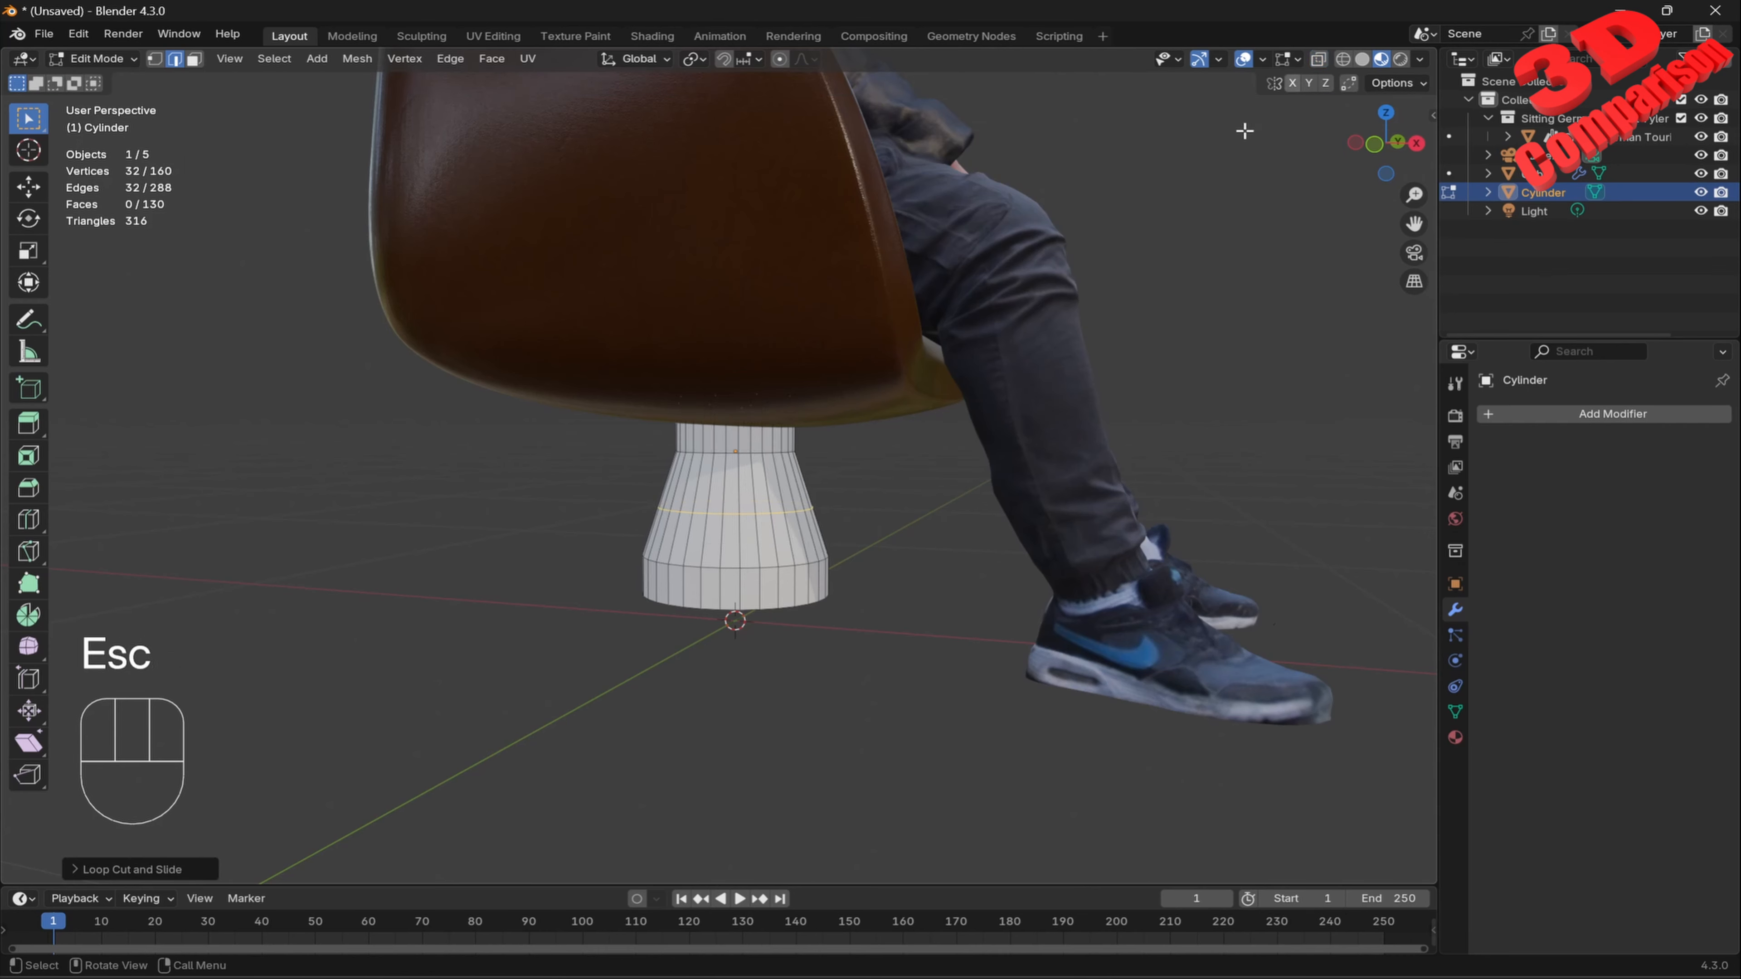
Select the edge loop in the middle of the tapered section and scale it down to about 0.46.
click(828, 510)
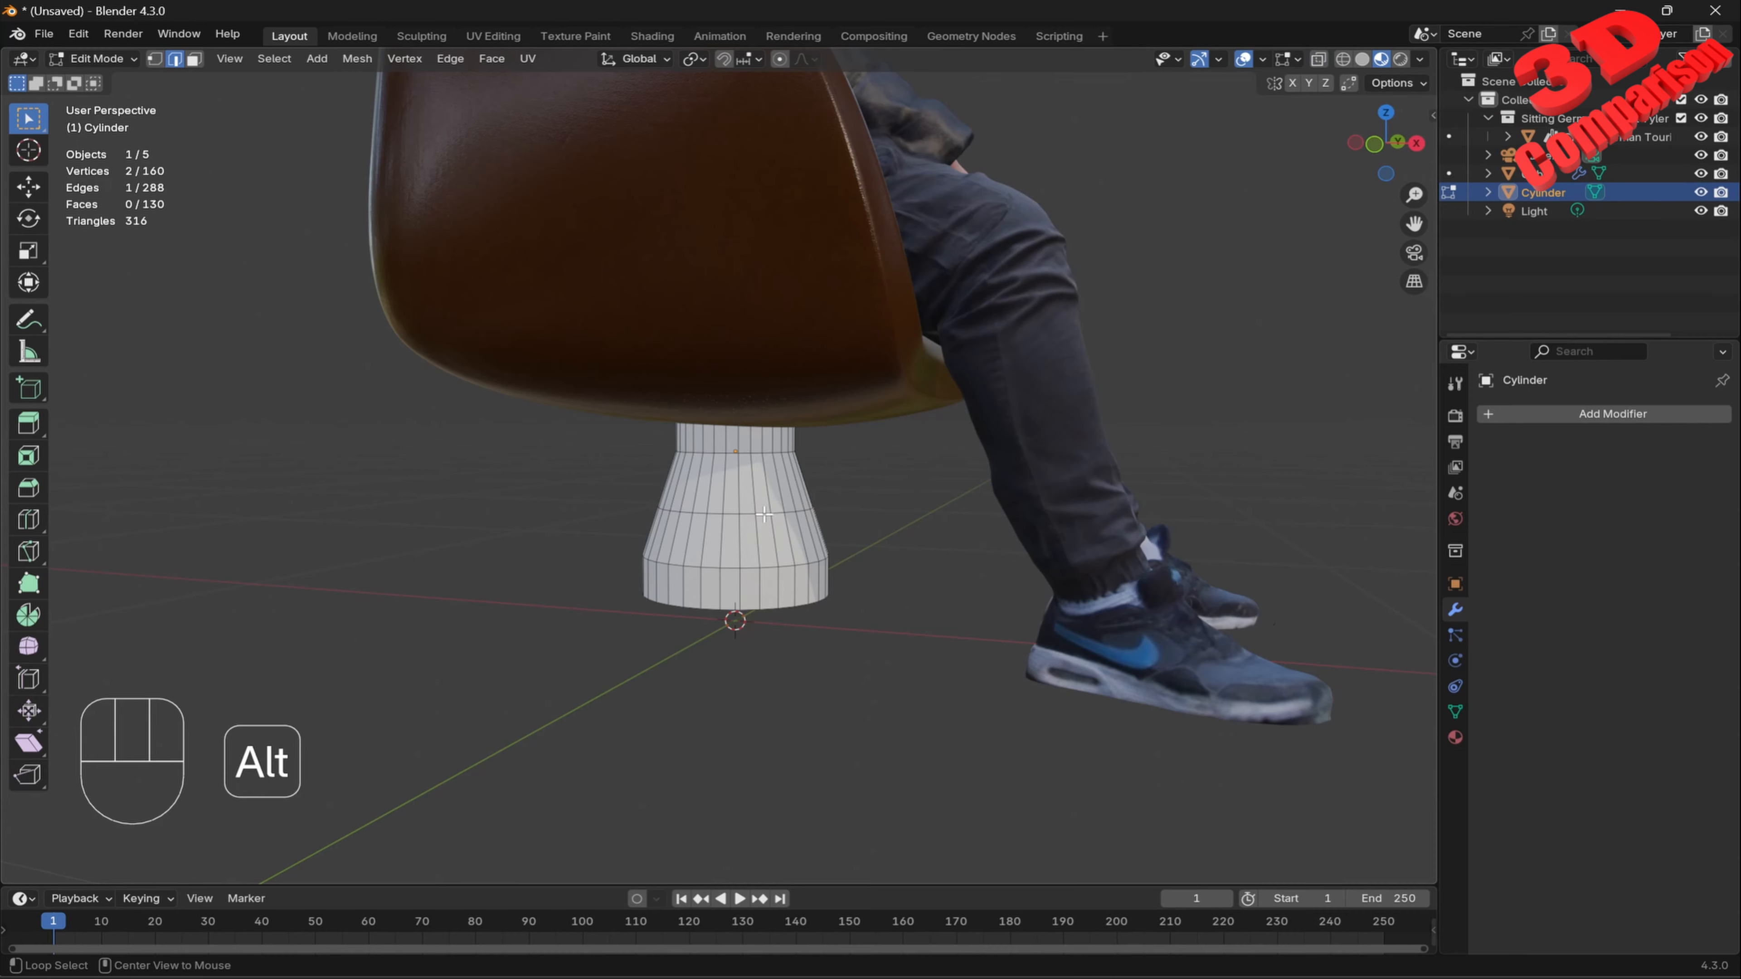
alt+click(764, 514)
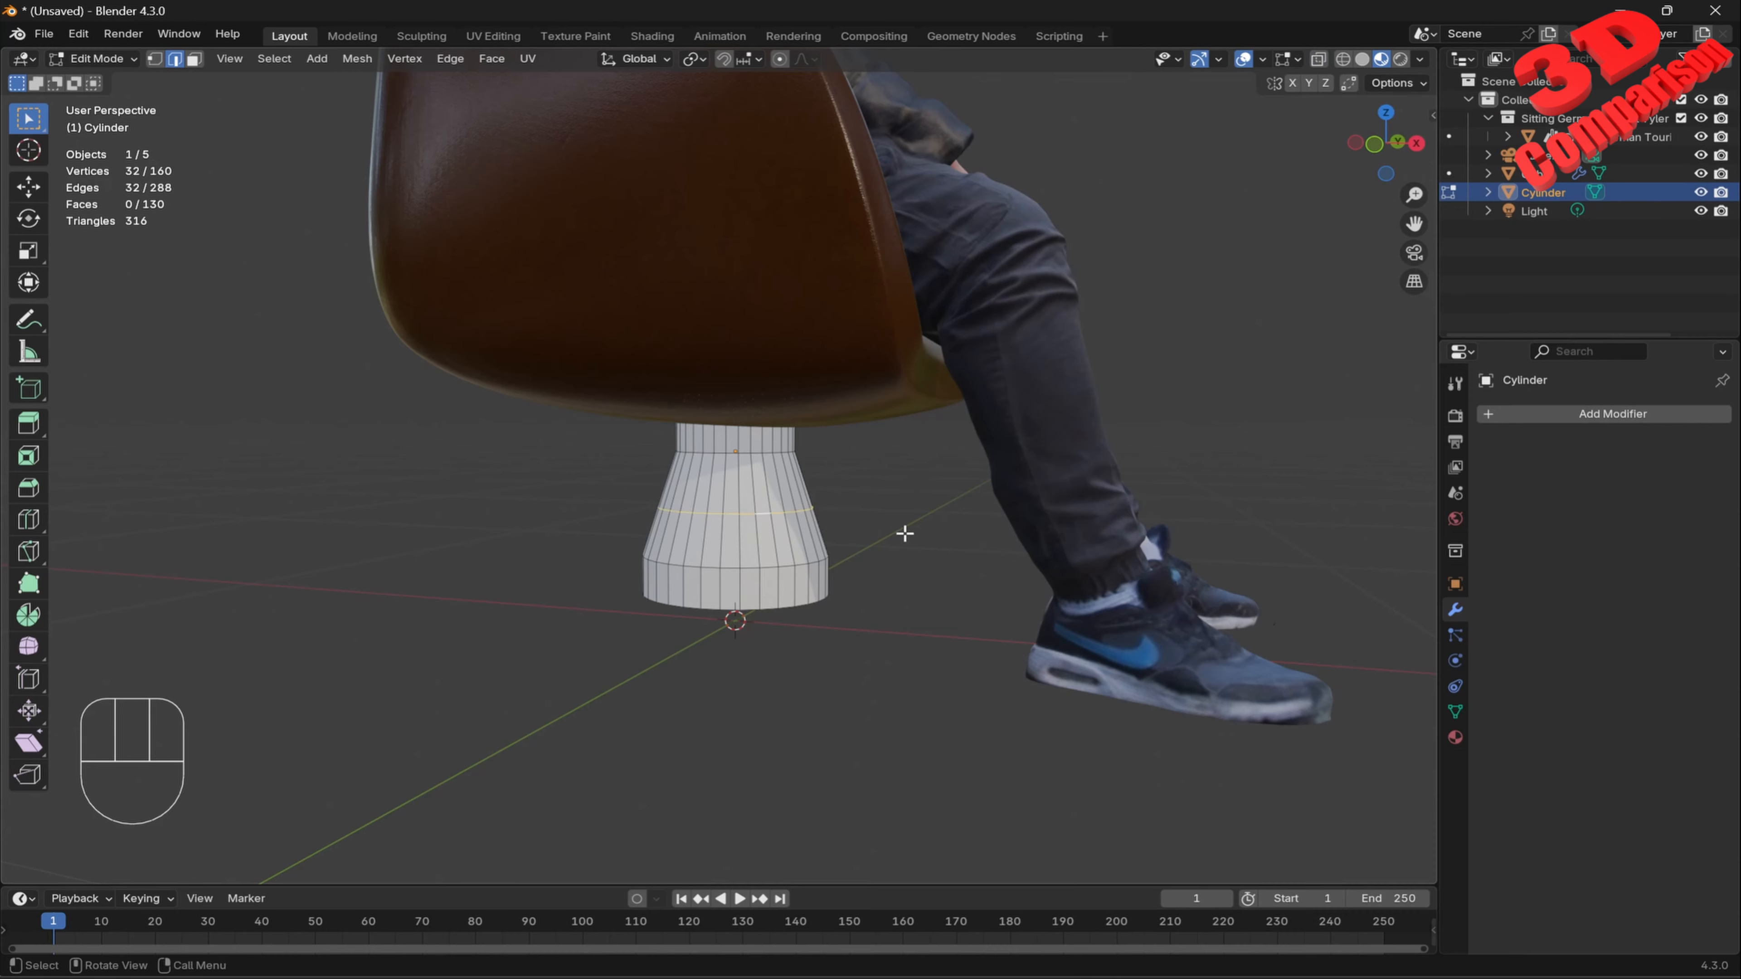
key(s)
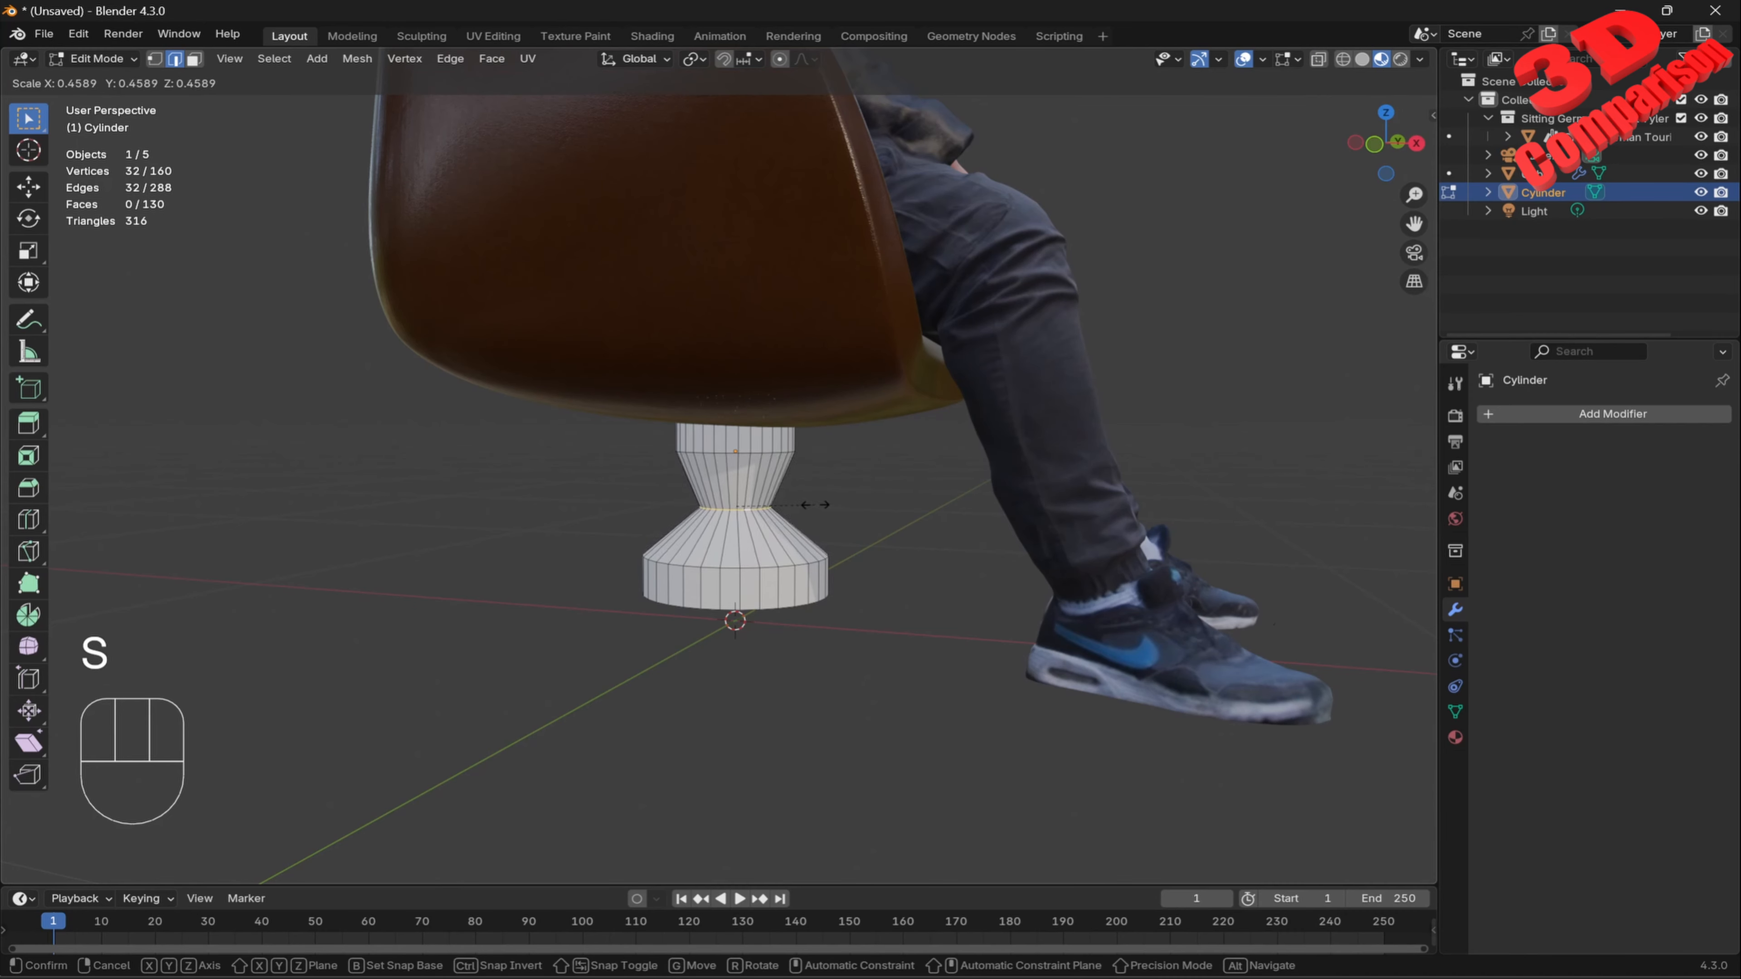
click(816, 505)
Select the edge loop just below the seat and scale it inward to form a narrow neck.
alt+click(755, 452)
key(s)
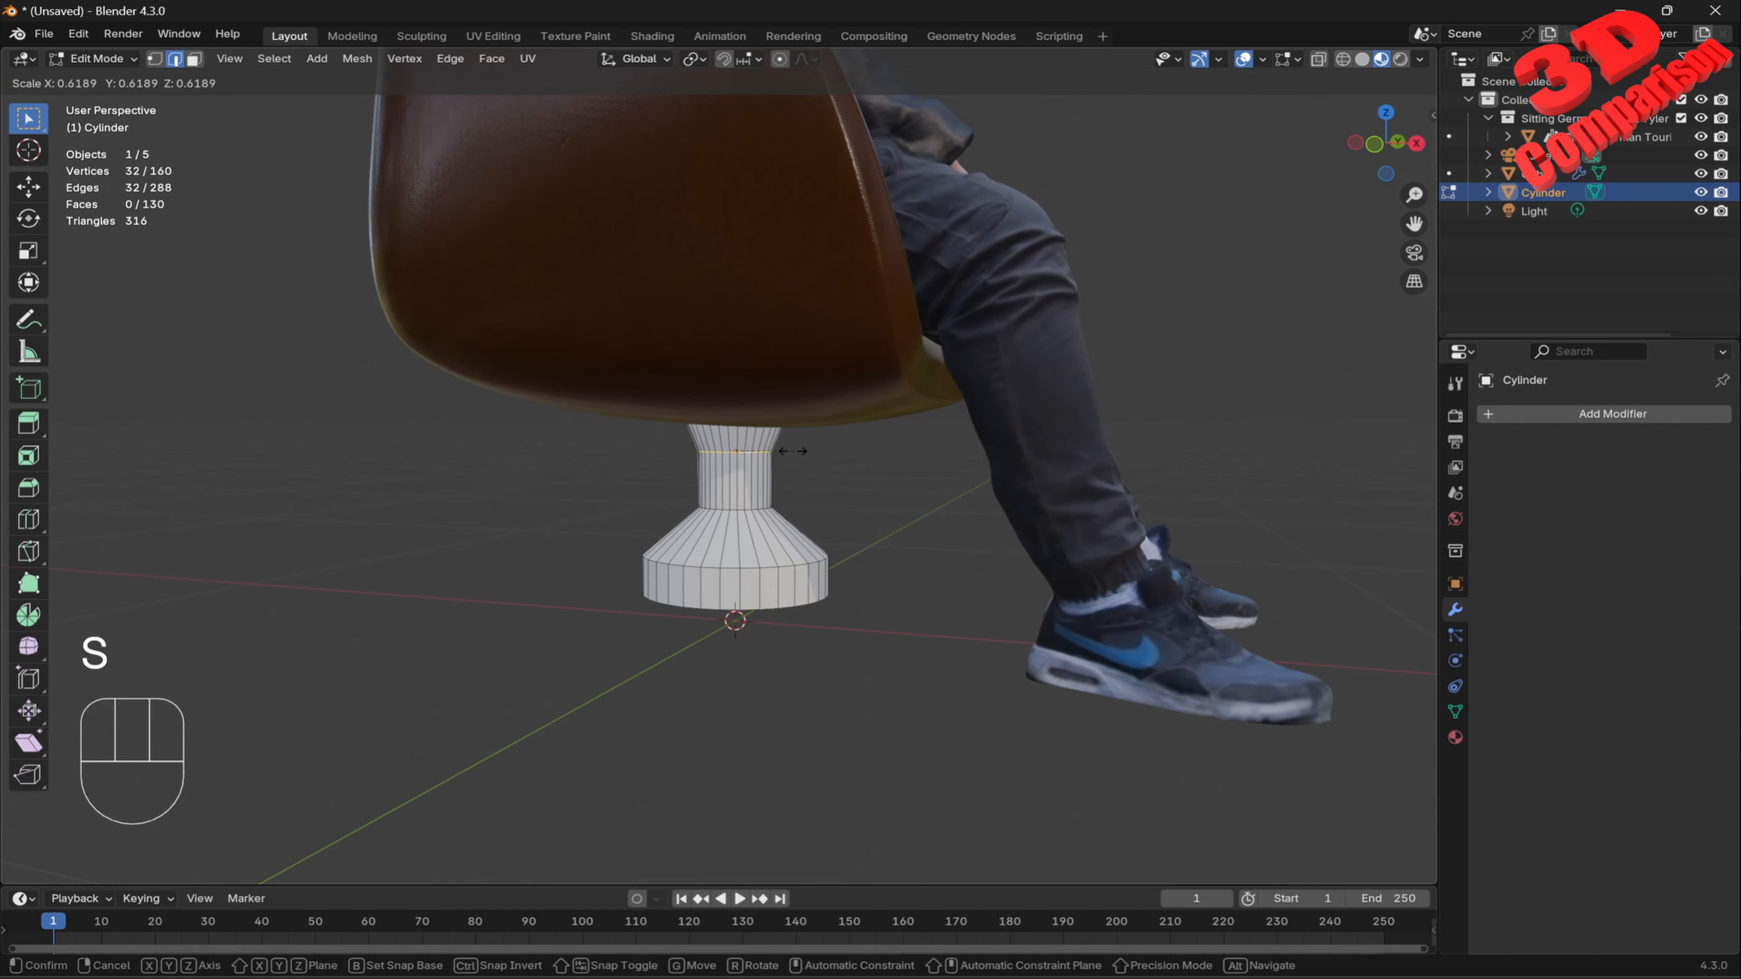
click(761, 449)
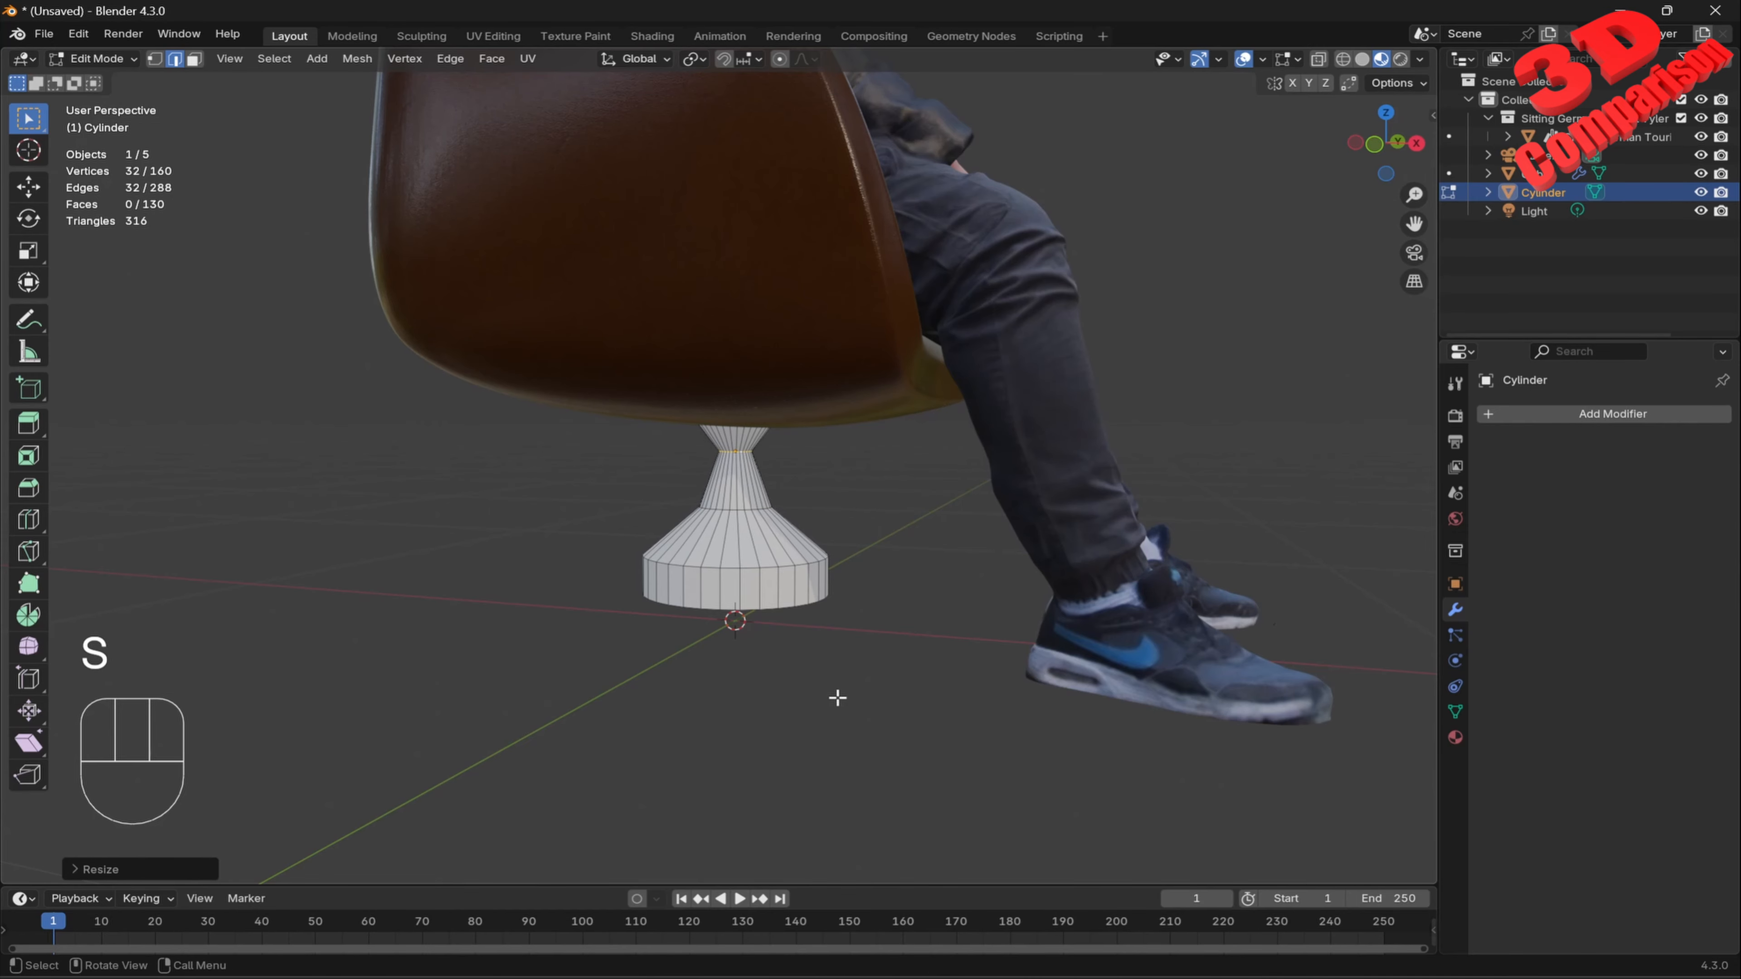
In front view with X-ray on, select the foot's band of faces, move it down about 0.047 m along Z to the floor, and deselect it.
key(KP_1)
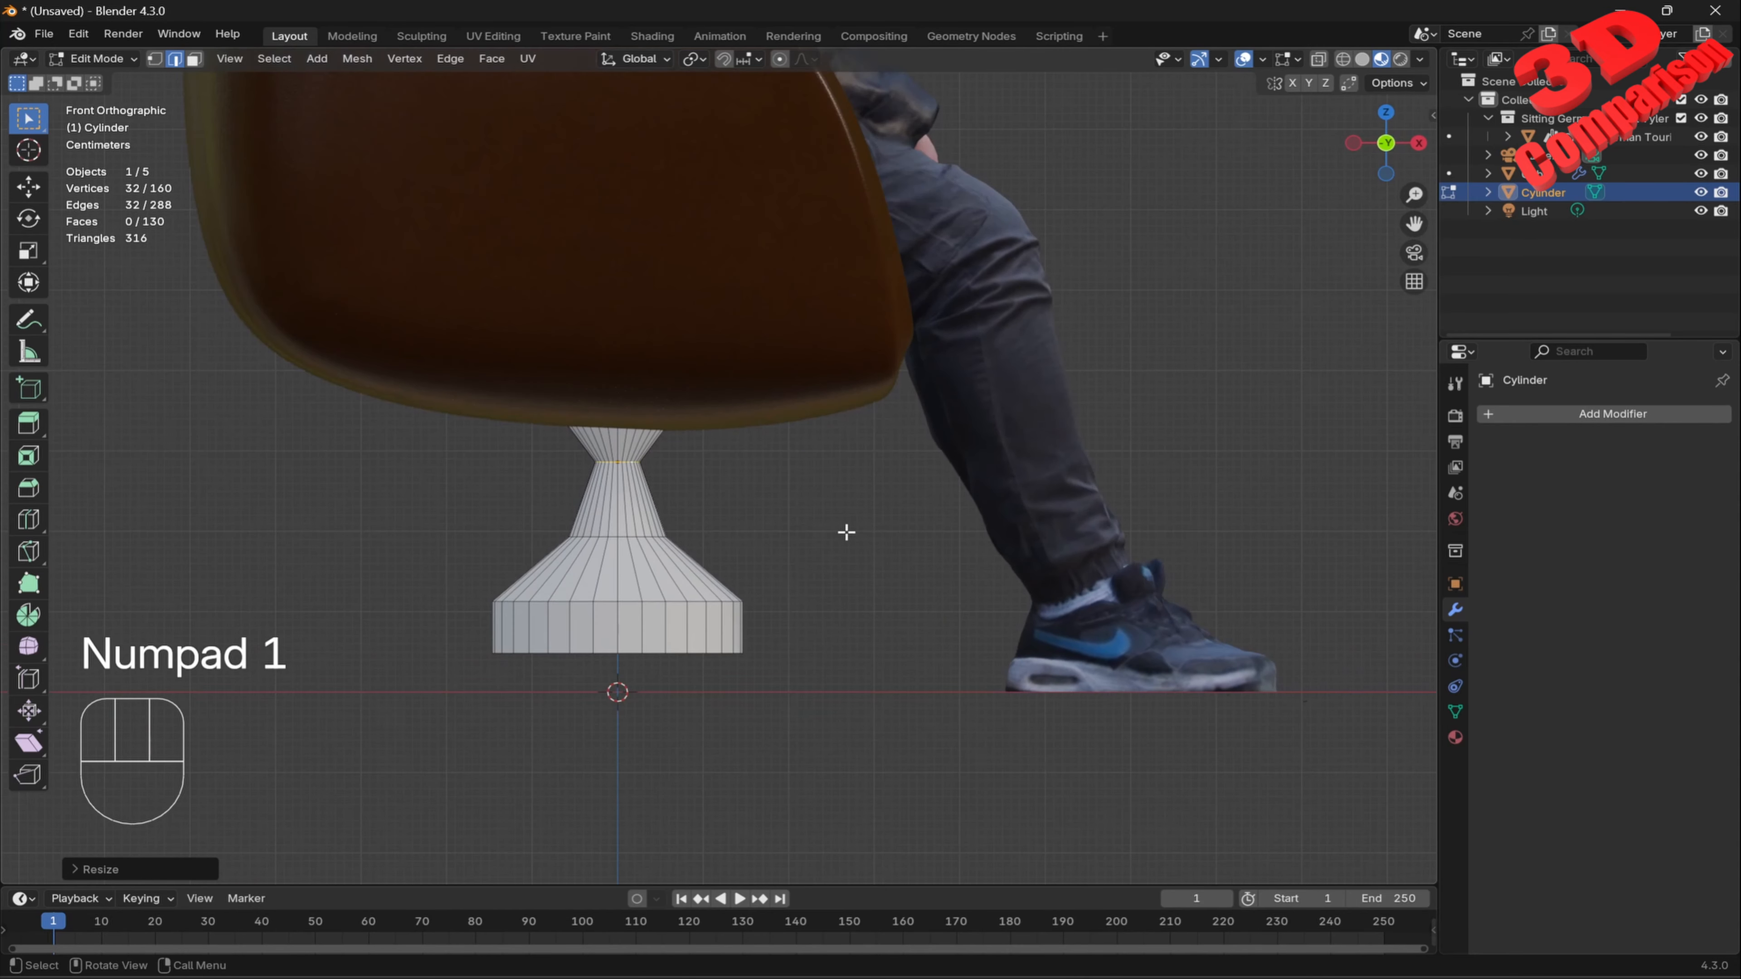
click(194, 58)
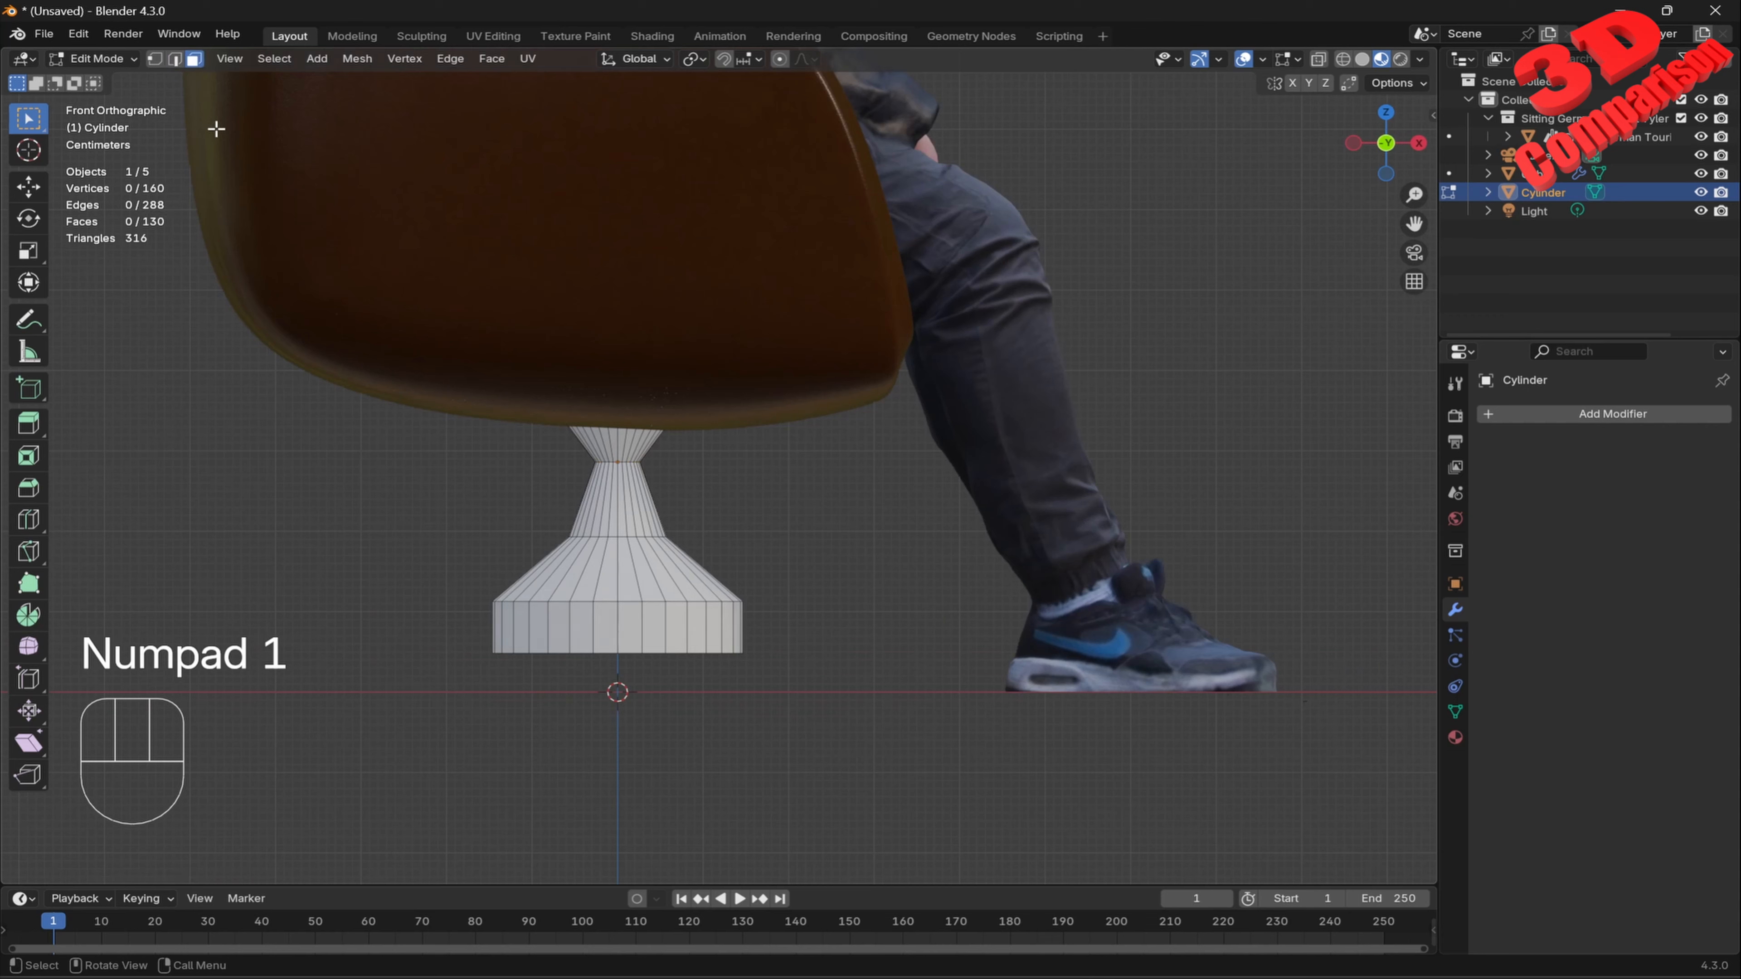
drag(439, 620, 795, 734)
click(866, 731)
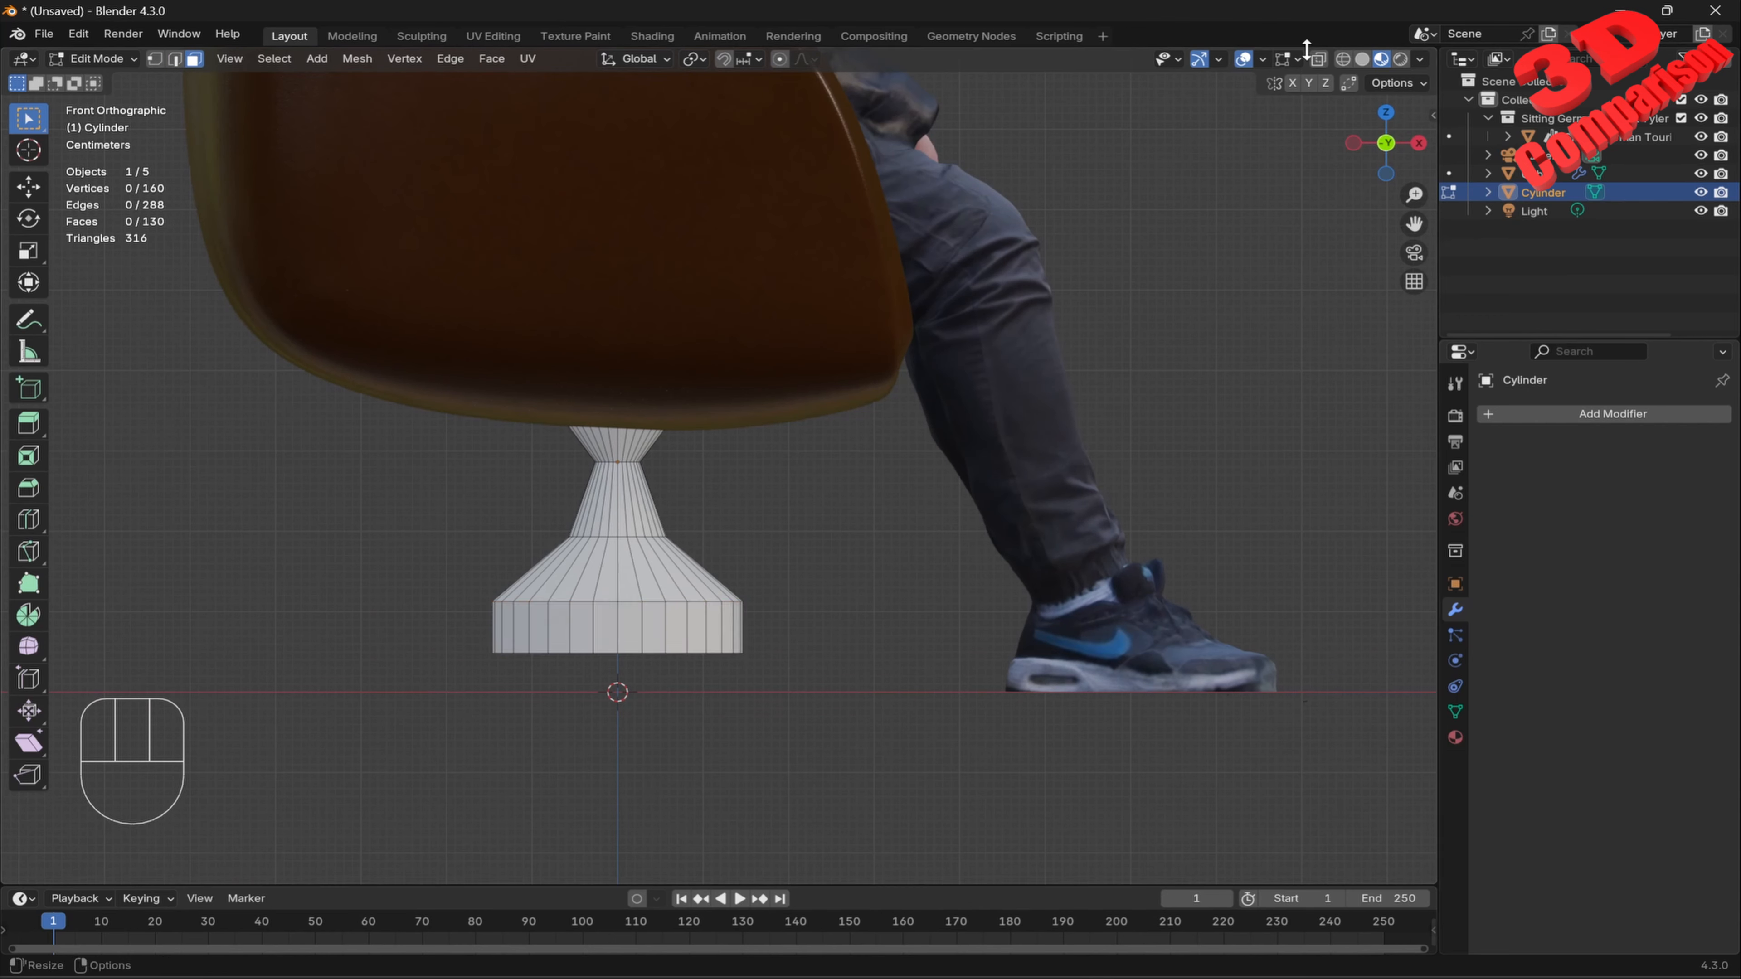
click(1318, 60)
drag(457, 607, 930, 732)
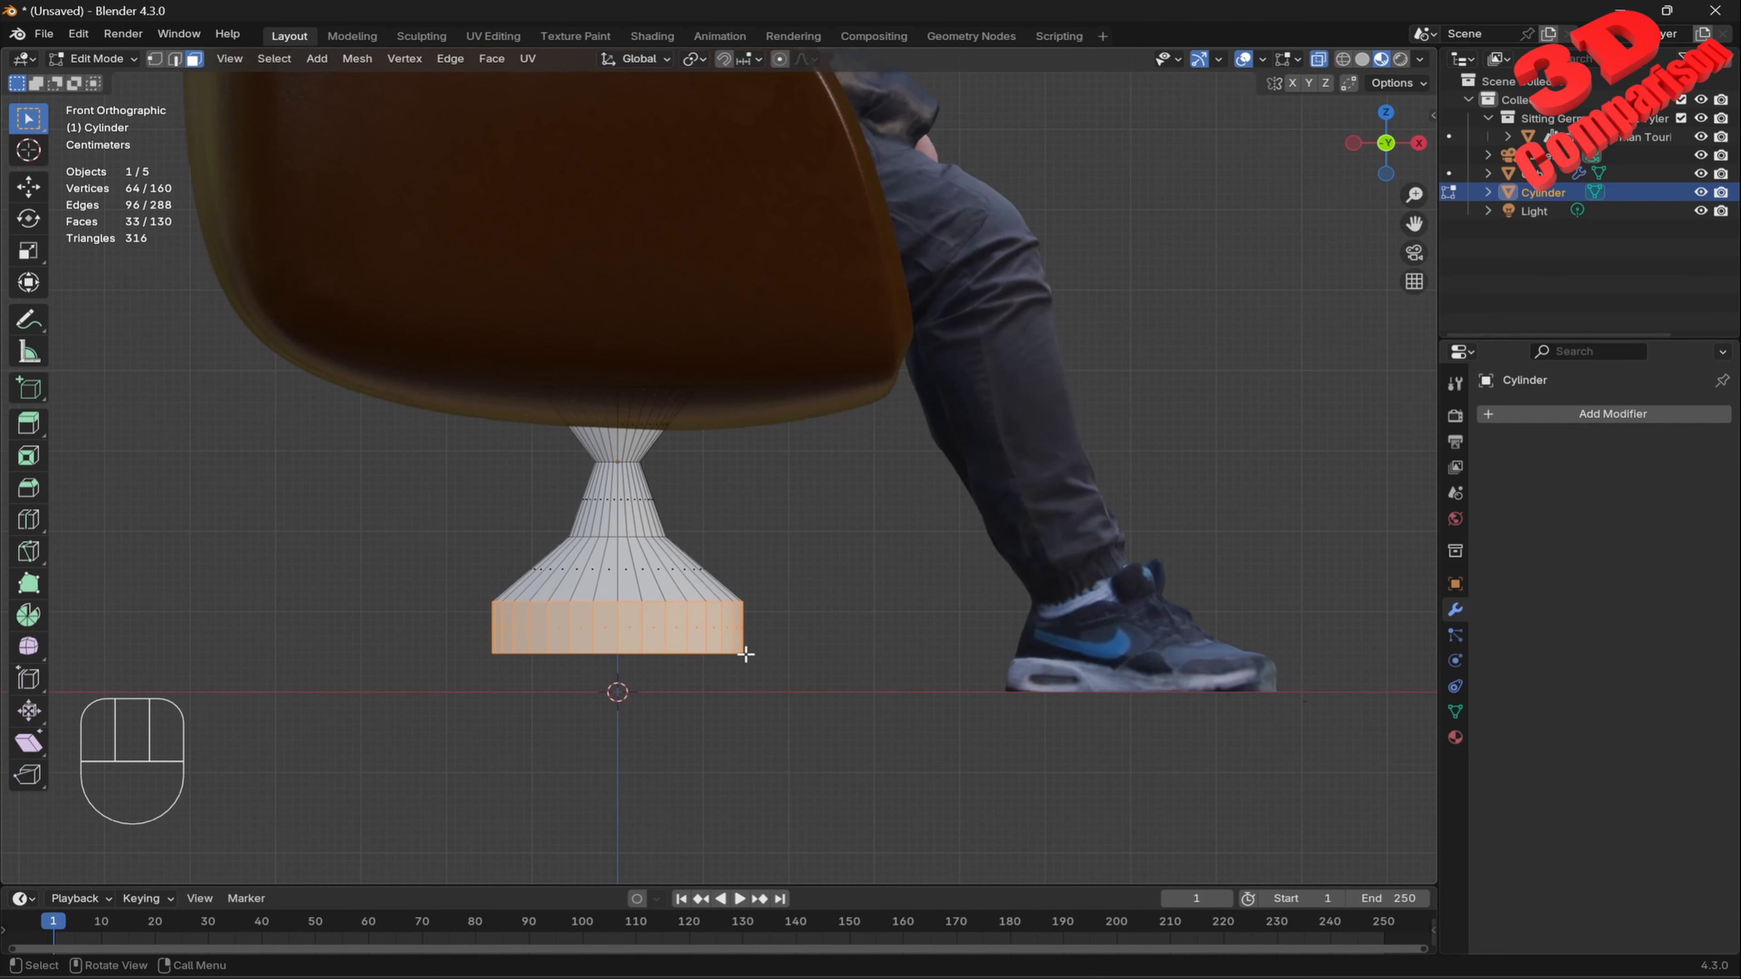
key(g)
key(z)
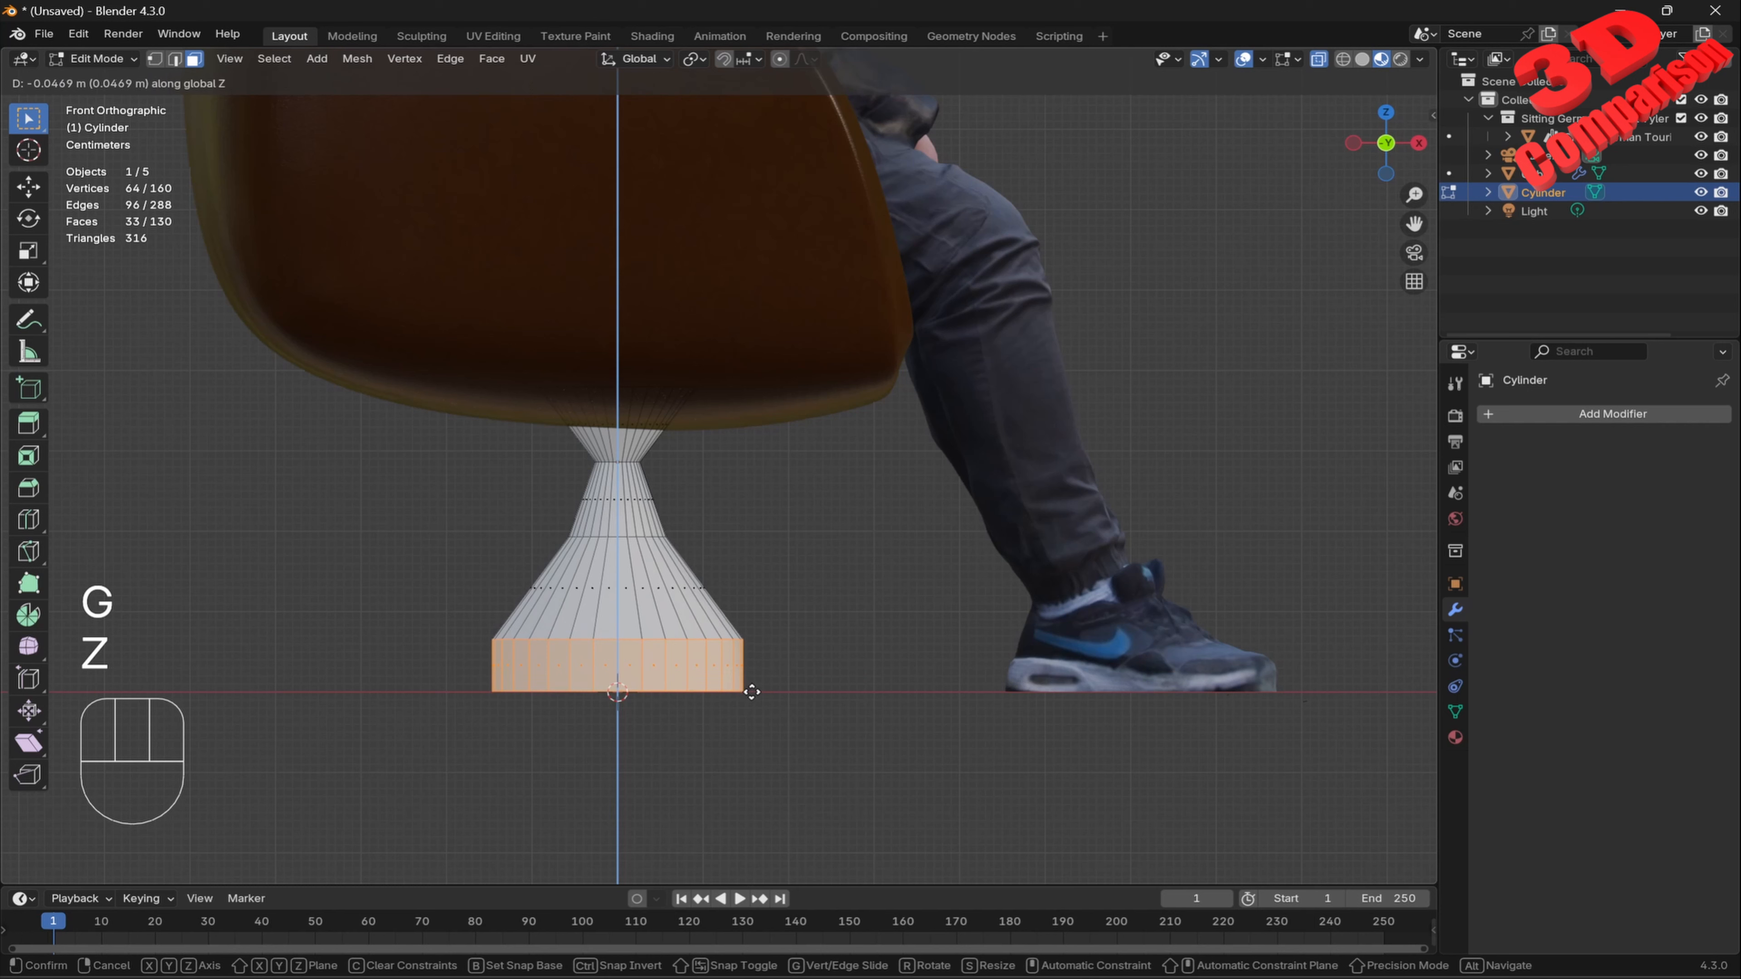
click(753, 691)
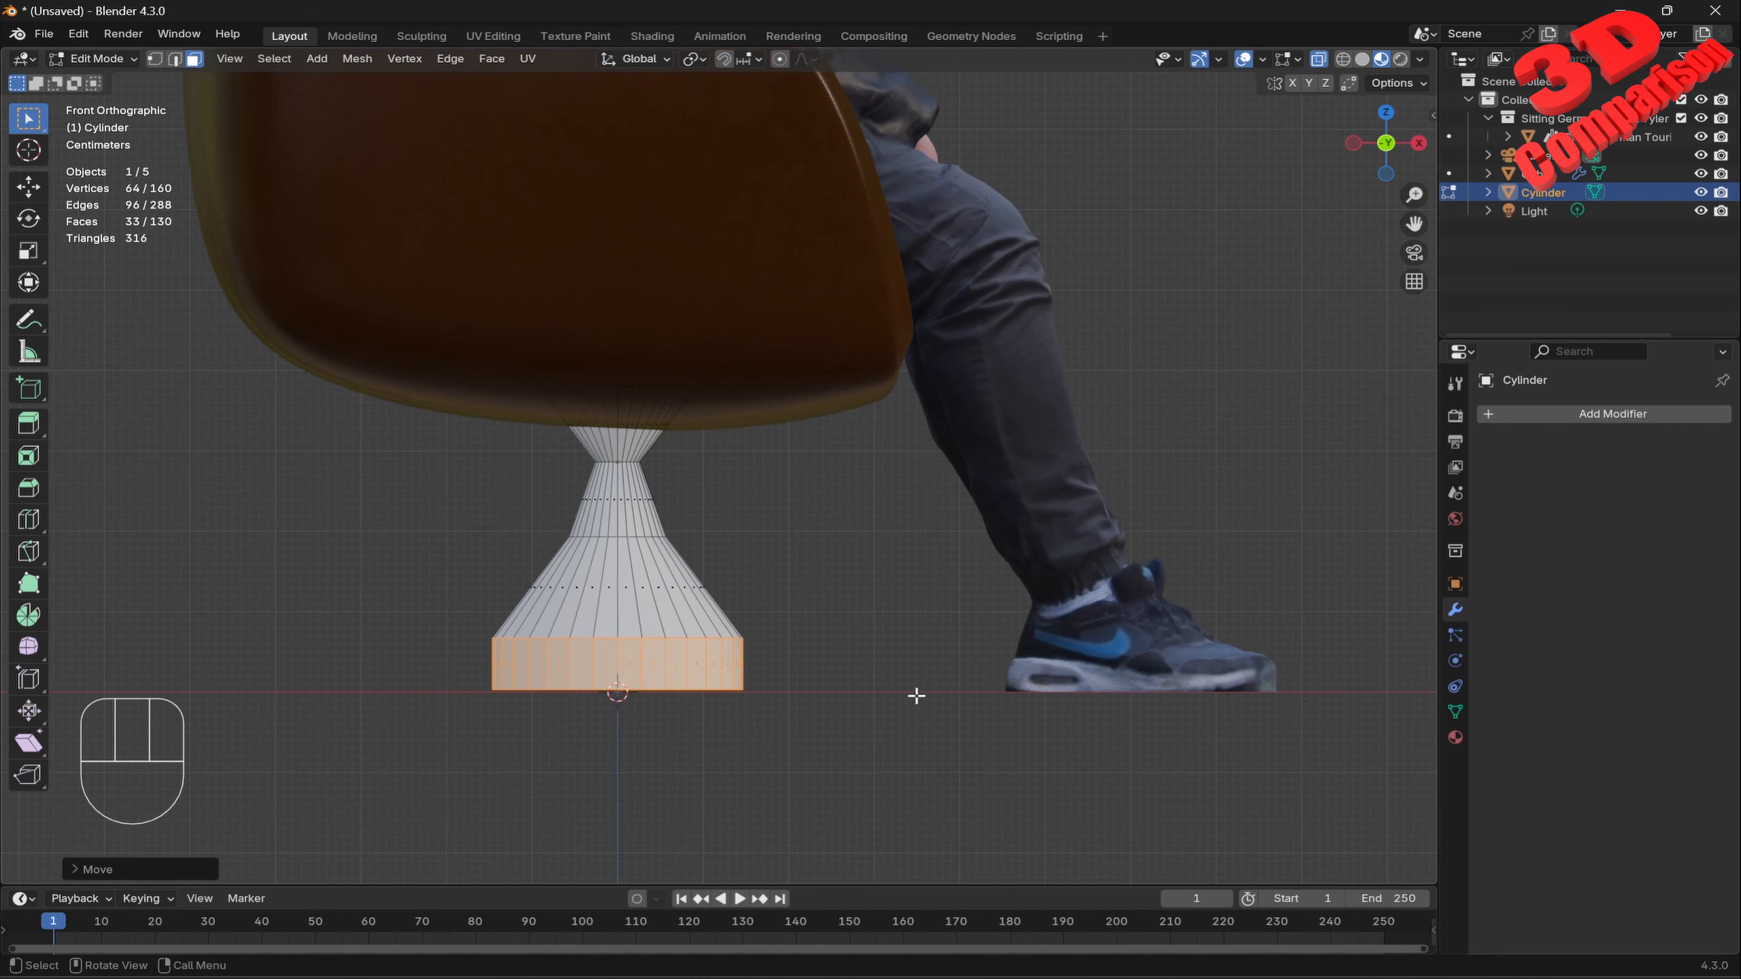
click(917, 696)
Select the foot's upper rim edge loop and move it down along Z to make the foot a thin disc.
click(174, 58)
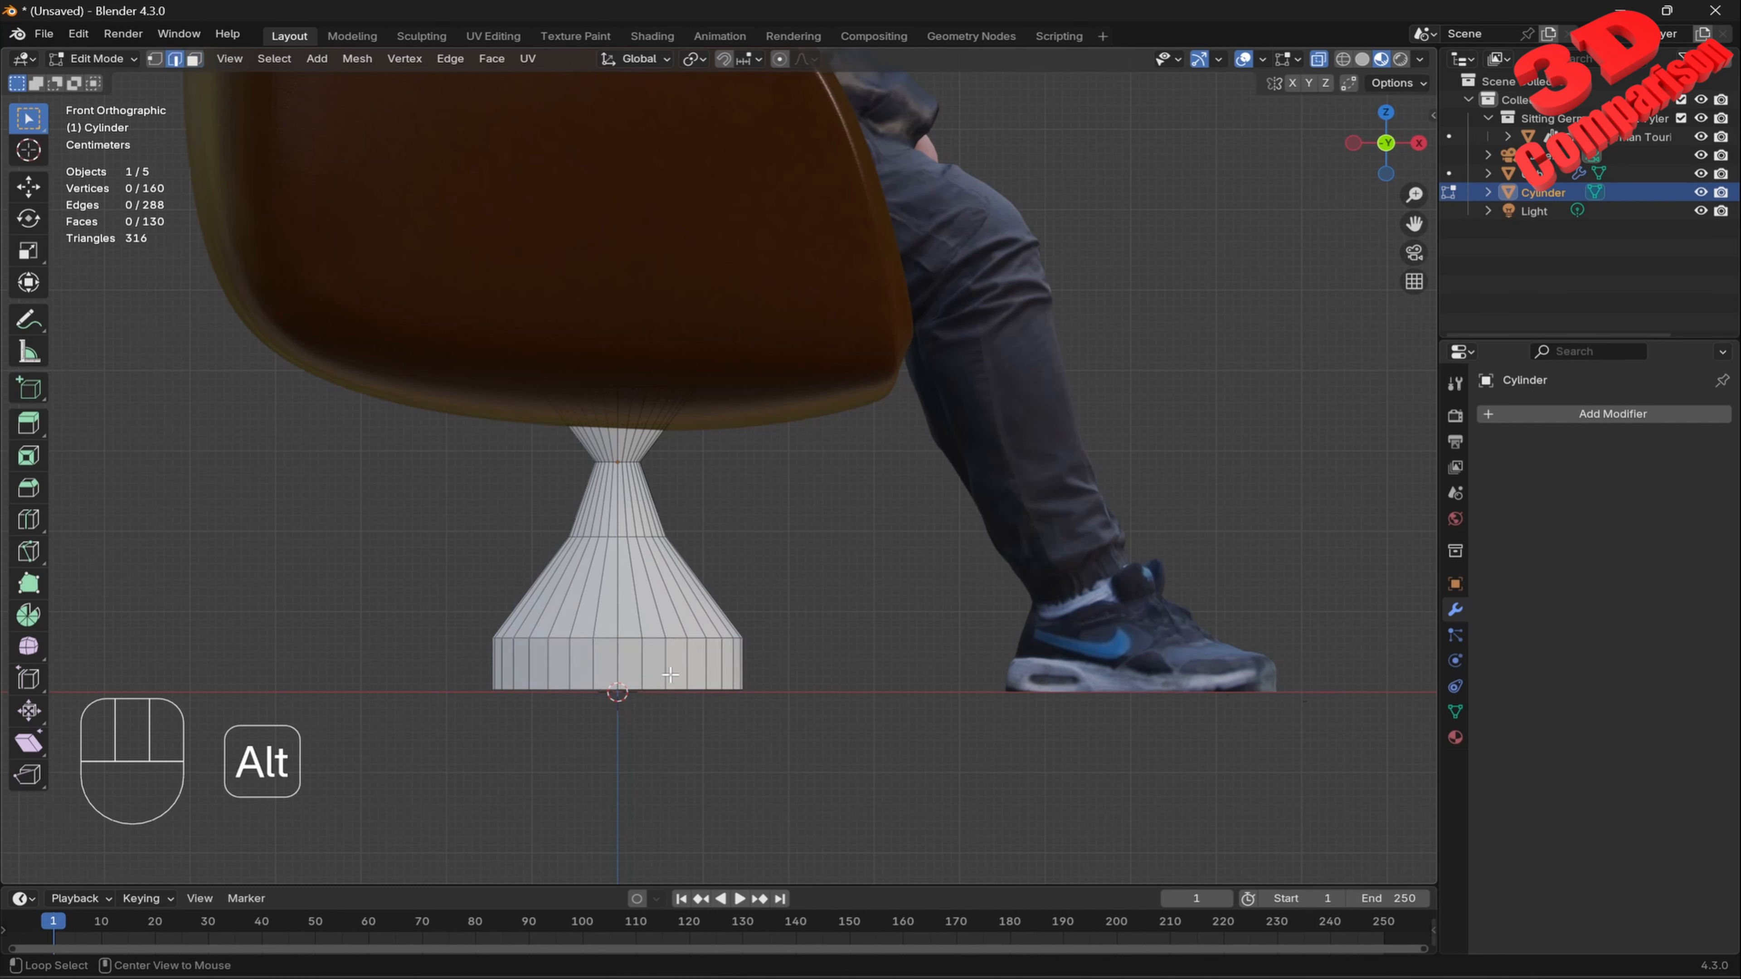
alt+click(656, 636)
key(g)
key(z)
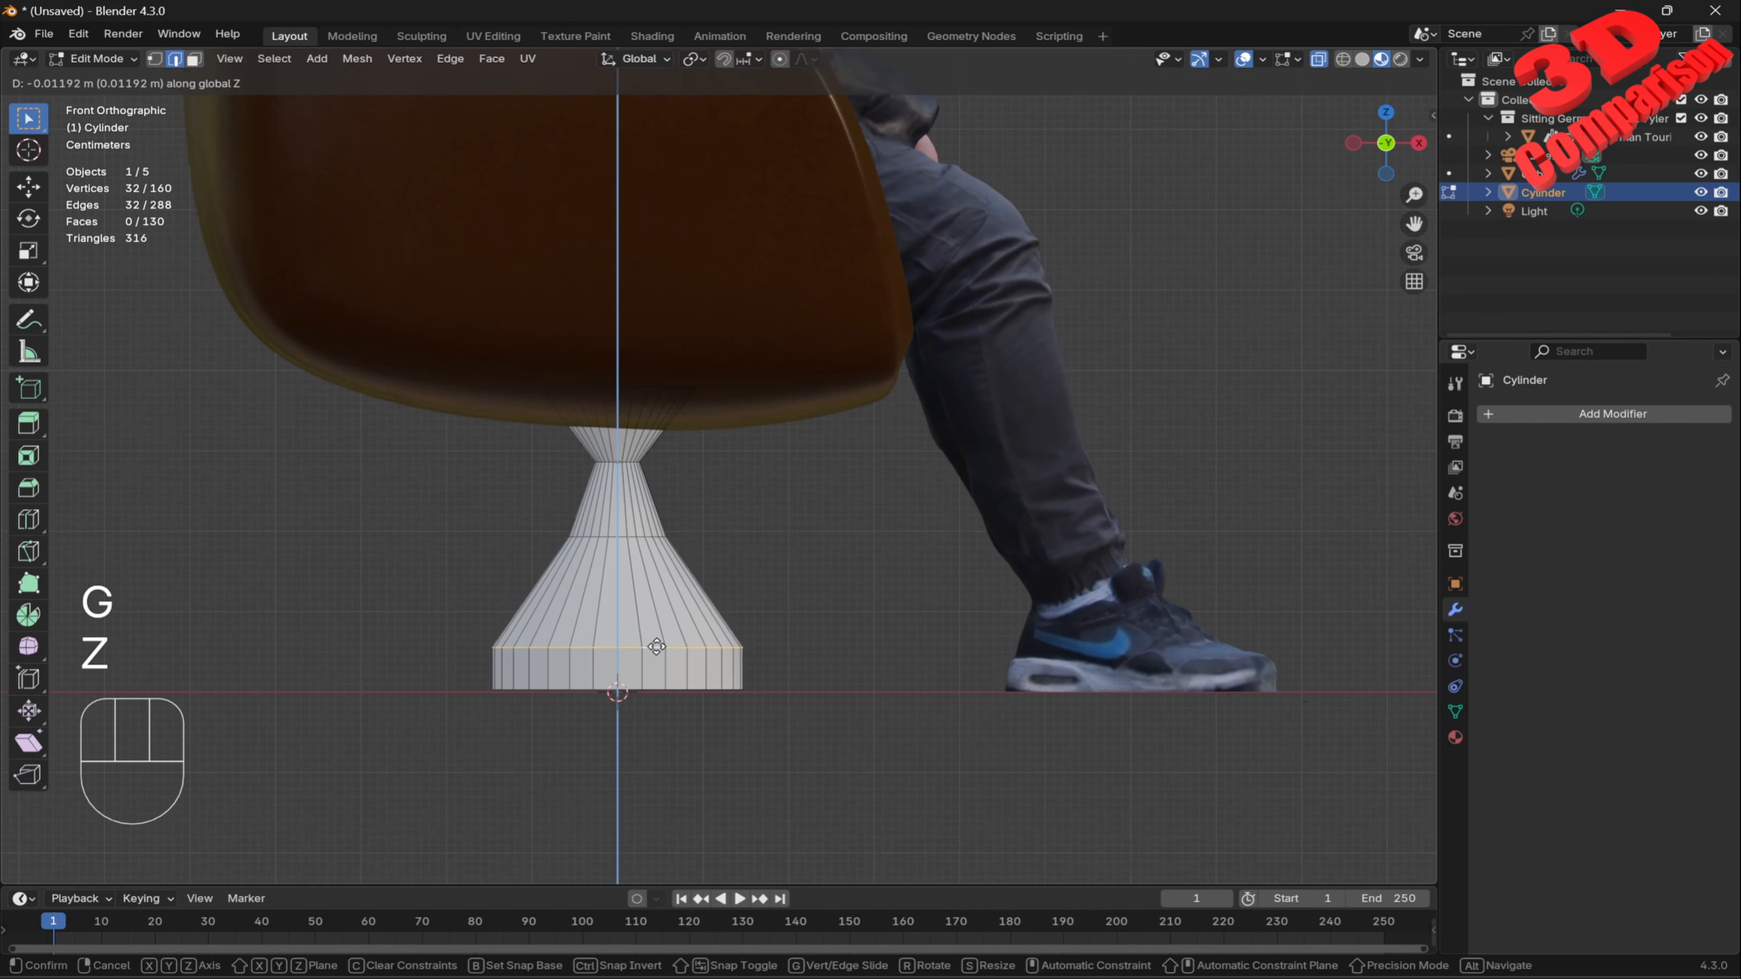
click(658, 670)
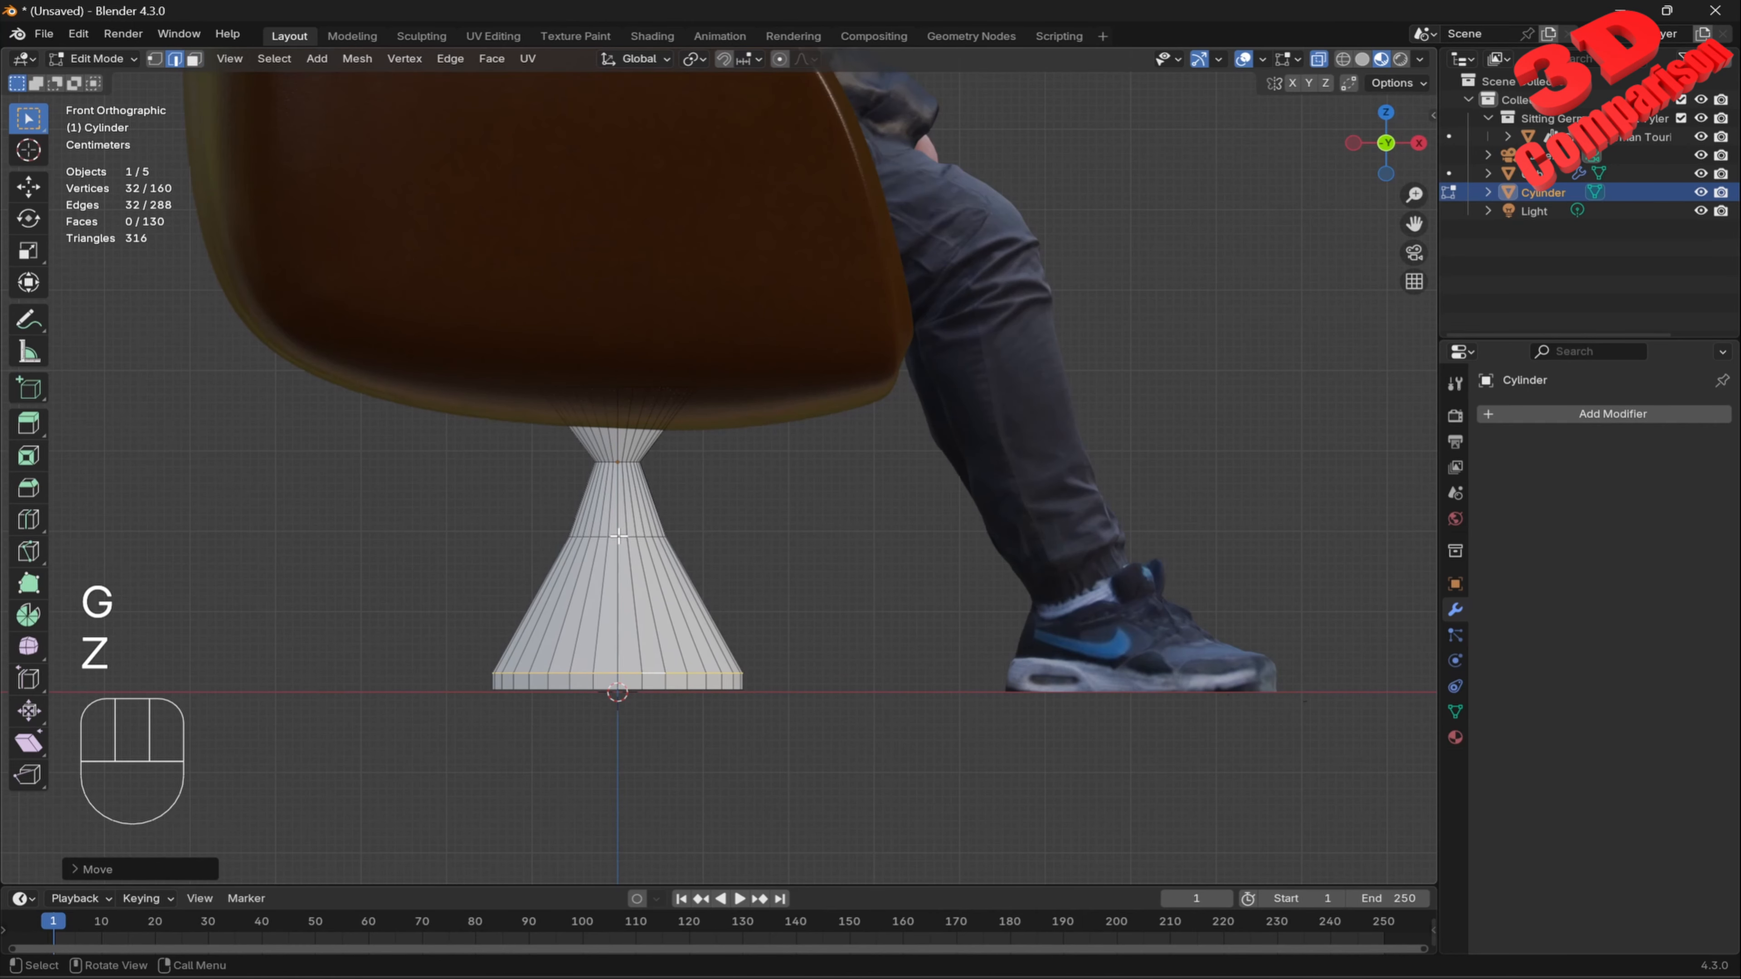
Select the post's middle edge loop, move it down along Z to just above the foot, and deselect it.
click(620, 538)
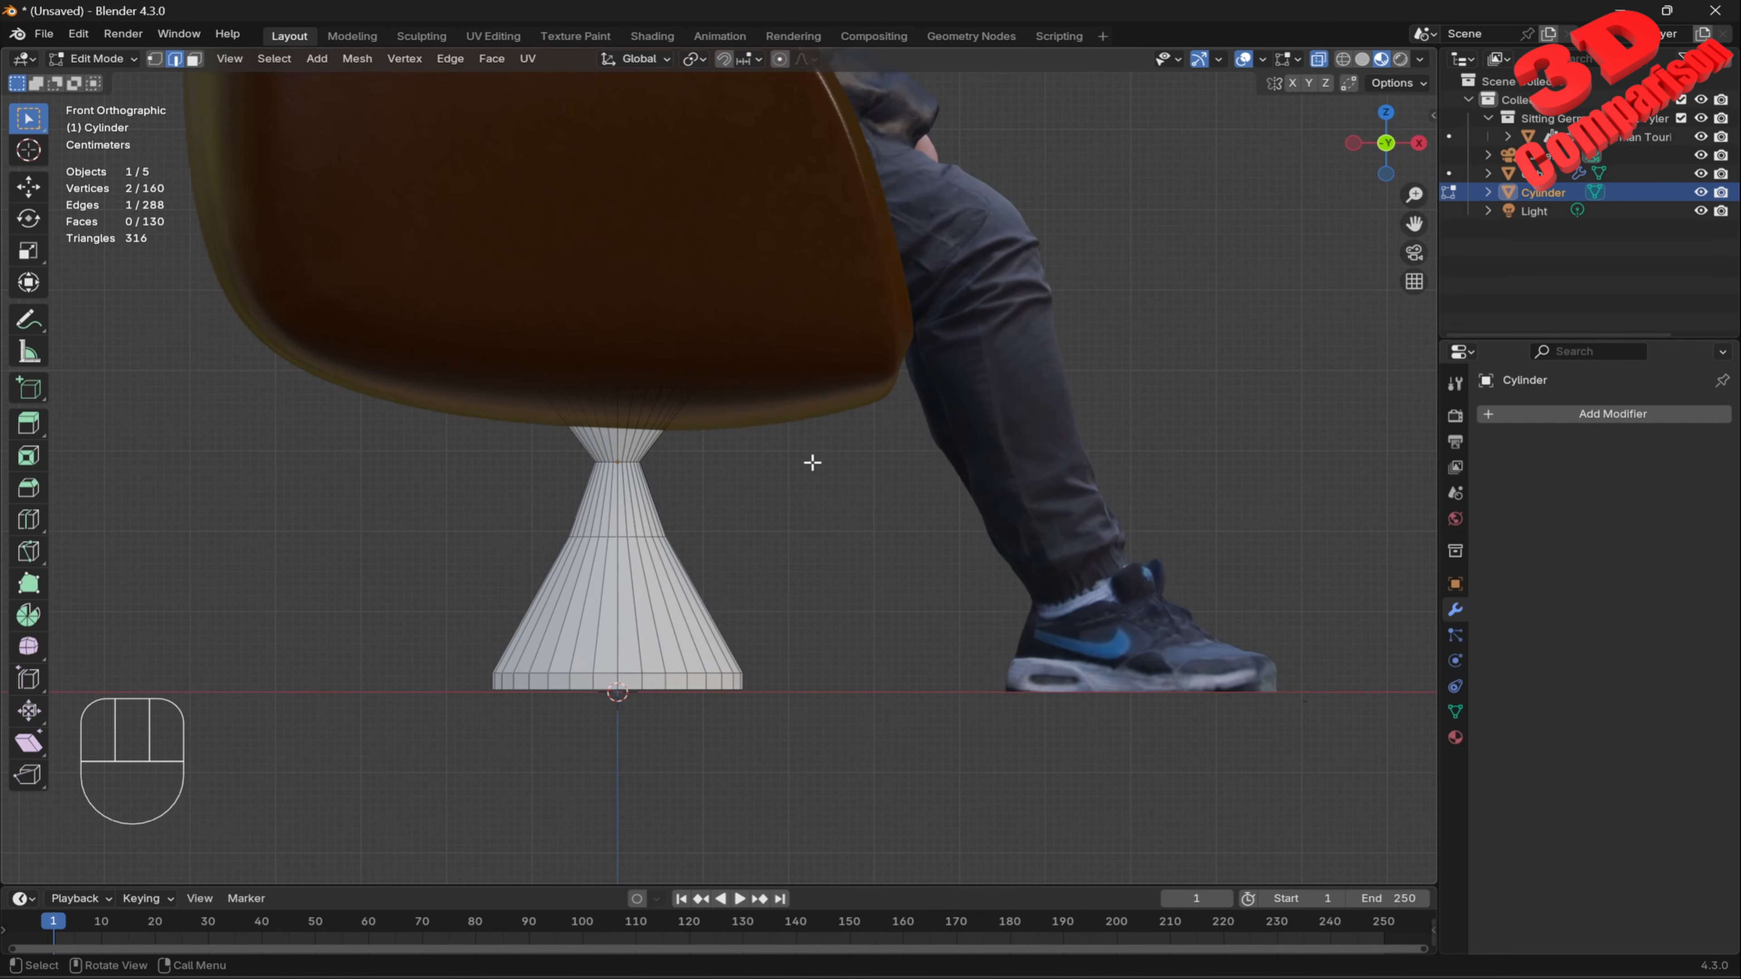
middle_drag(812, 463, 757, 495)
key(alt)
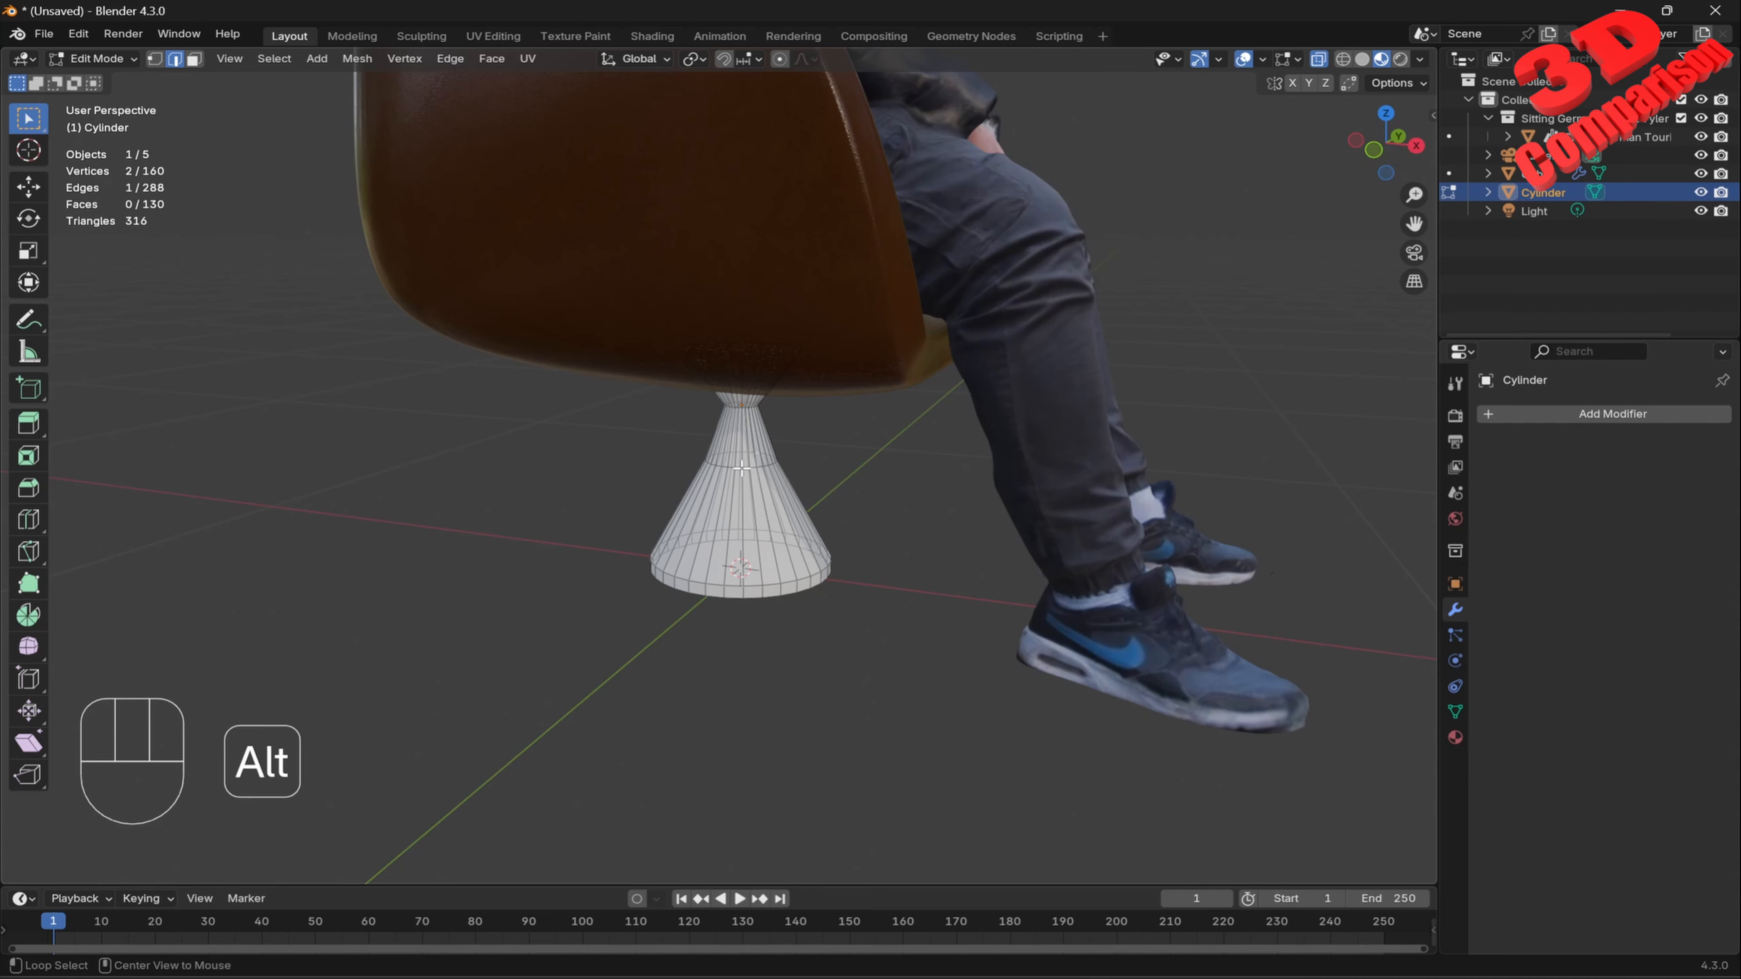
alt+click(742, 468)
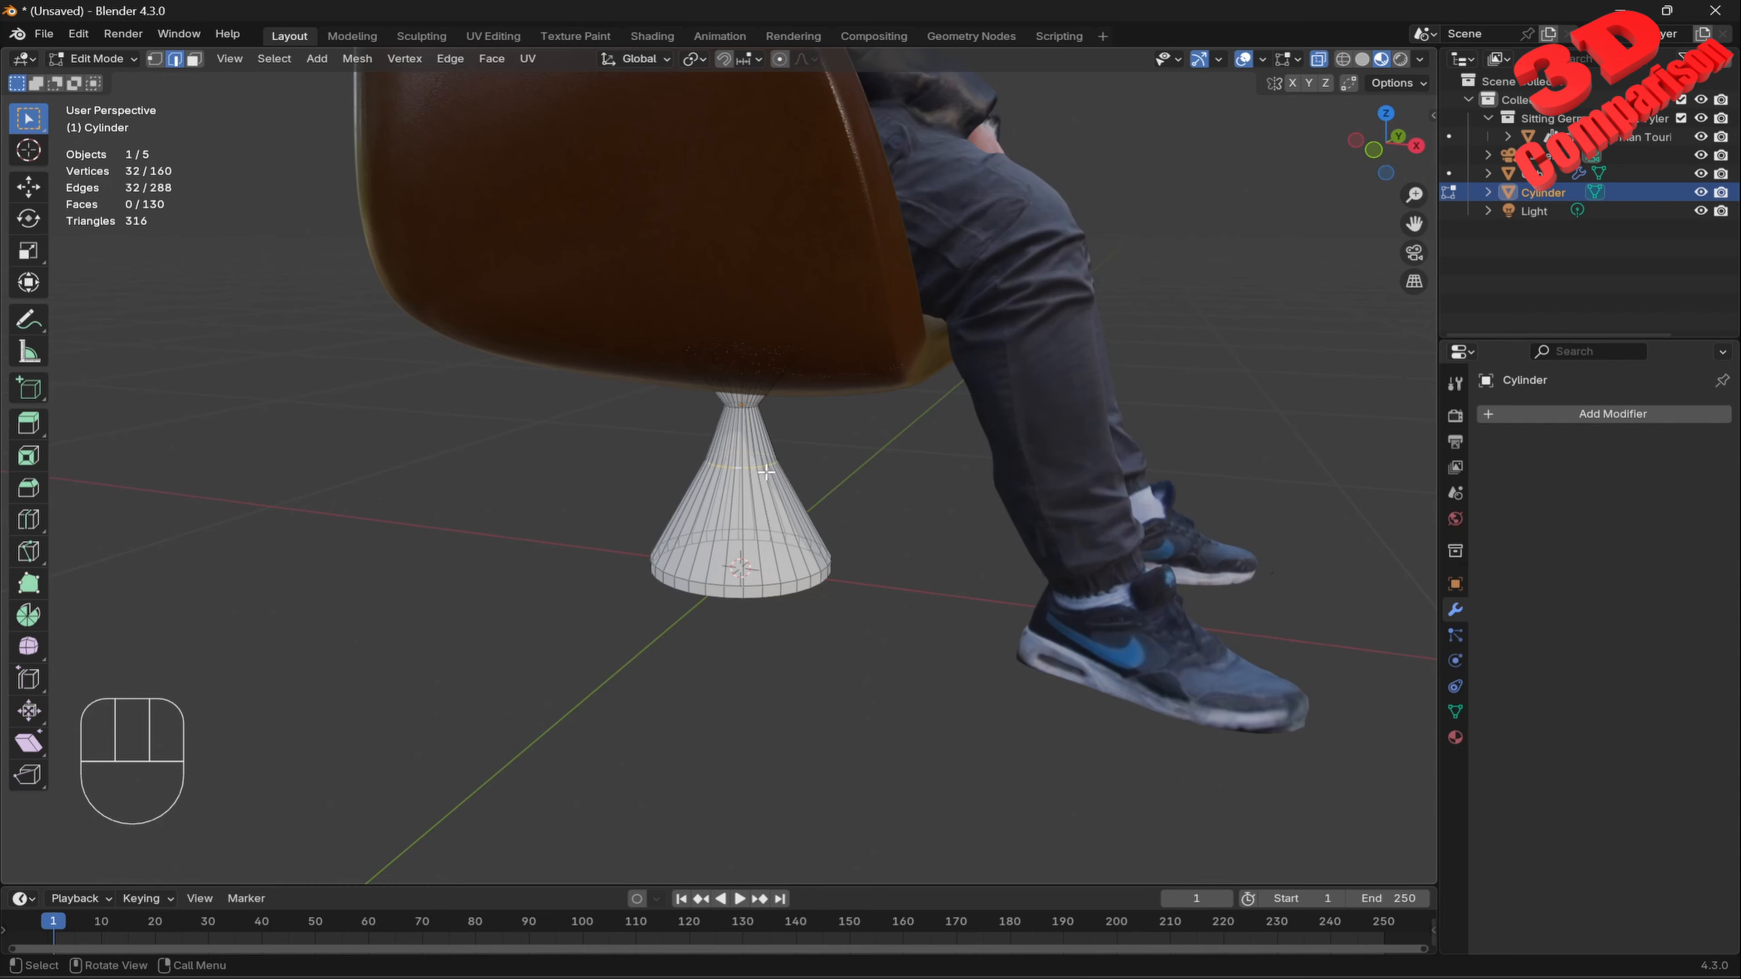
key(g)
key(z)
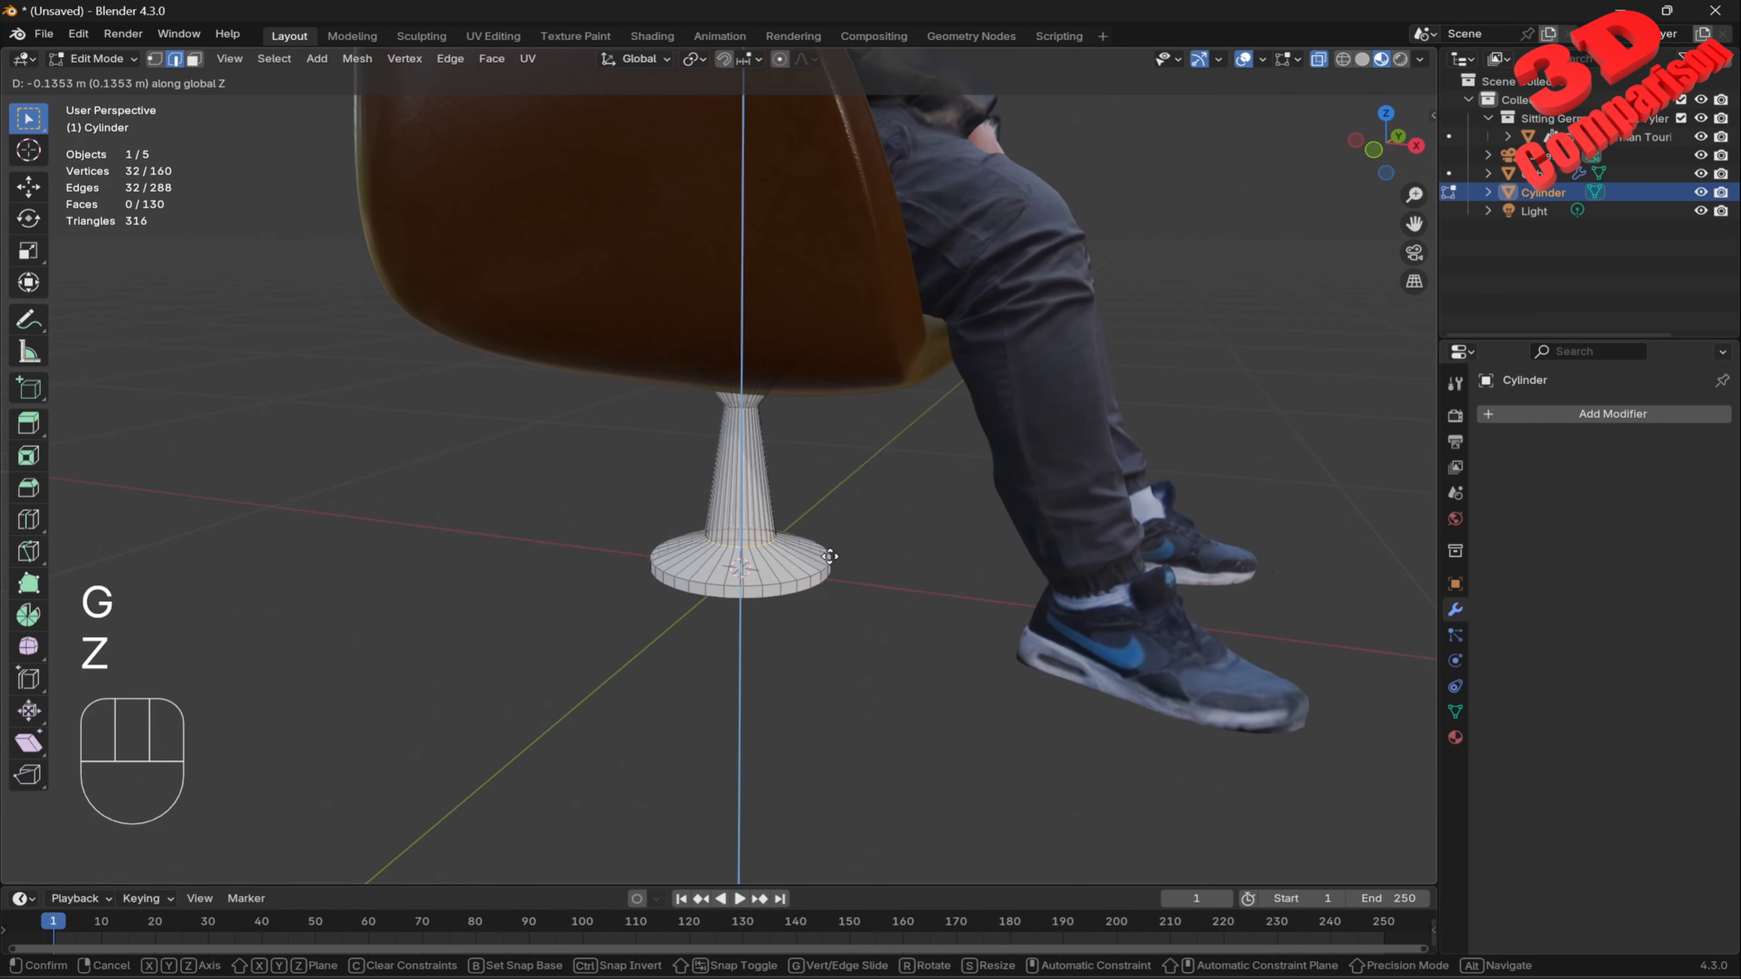
click(849, 538)
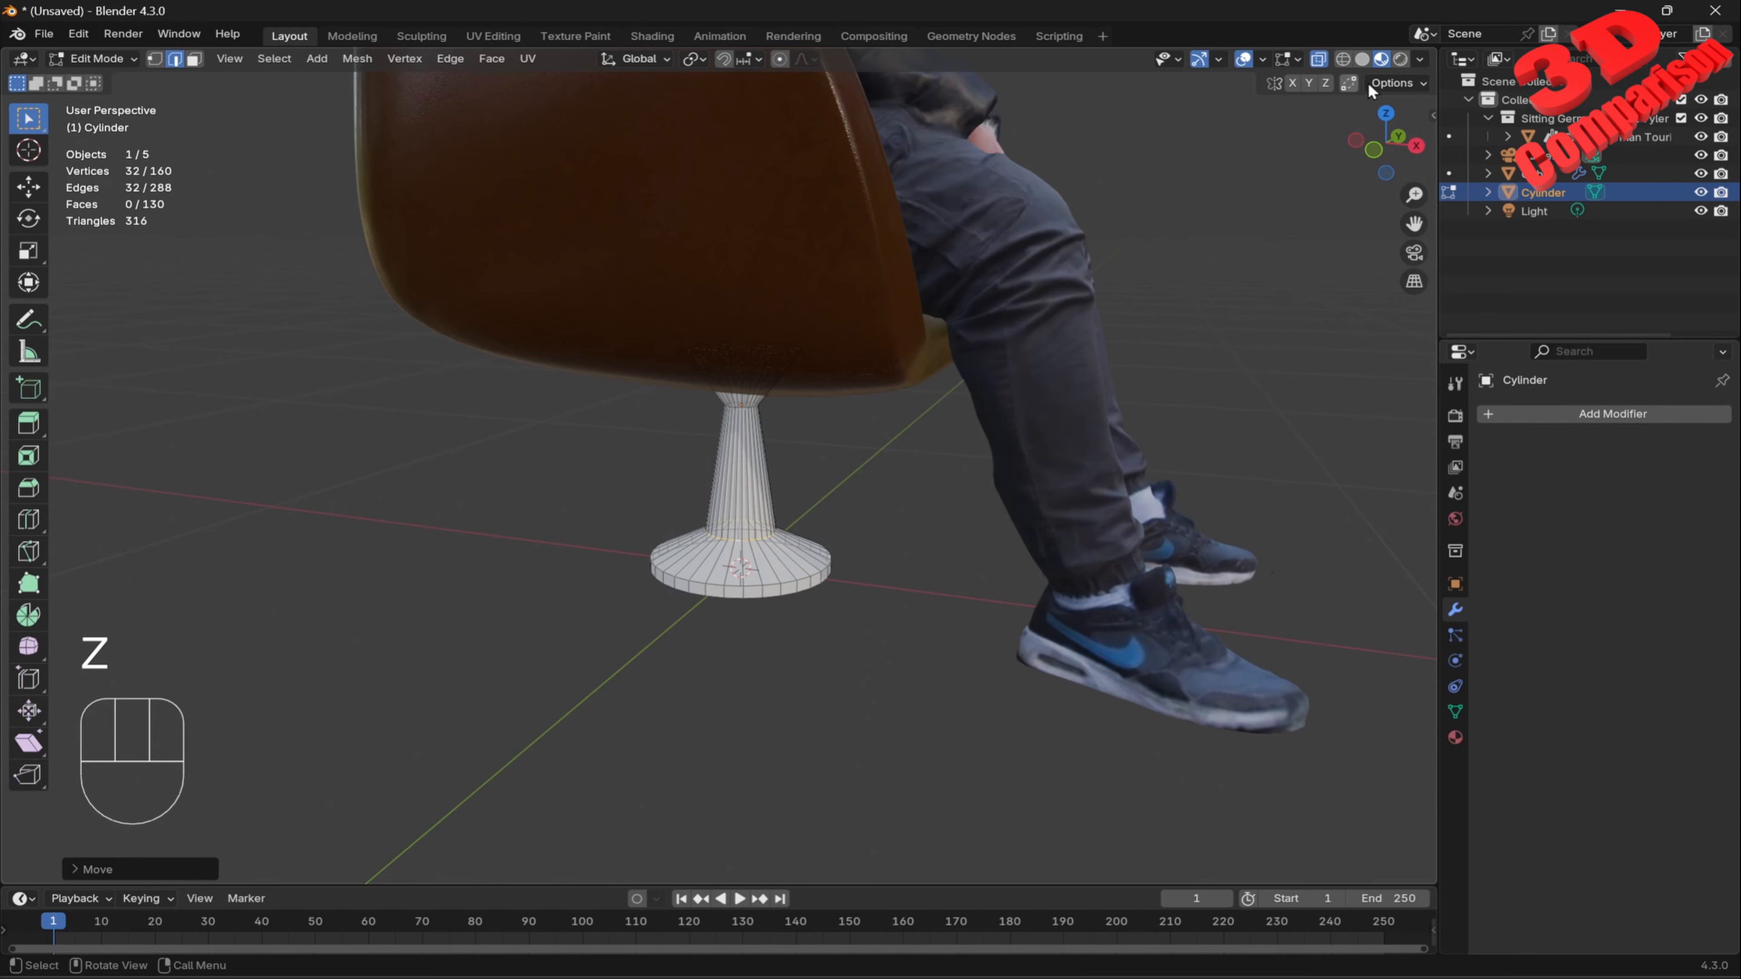
click(883, 523)
Turn off X-ray, return to Object Mode in material preview, and apply Shade Auto Smooth to the pedestal.
click(1362, 58)
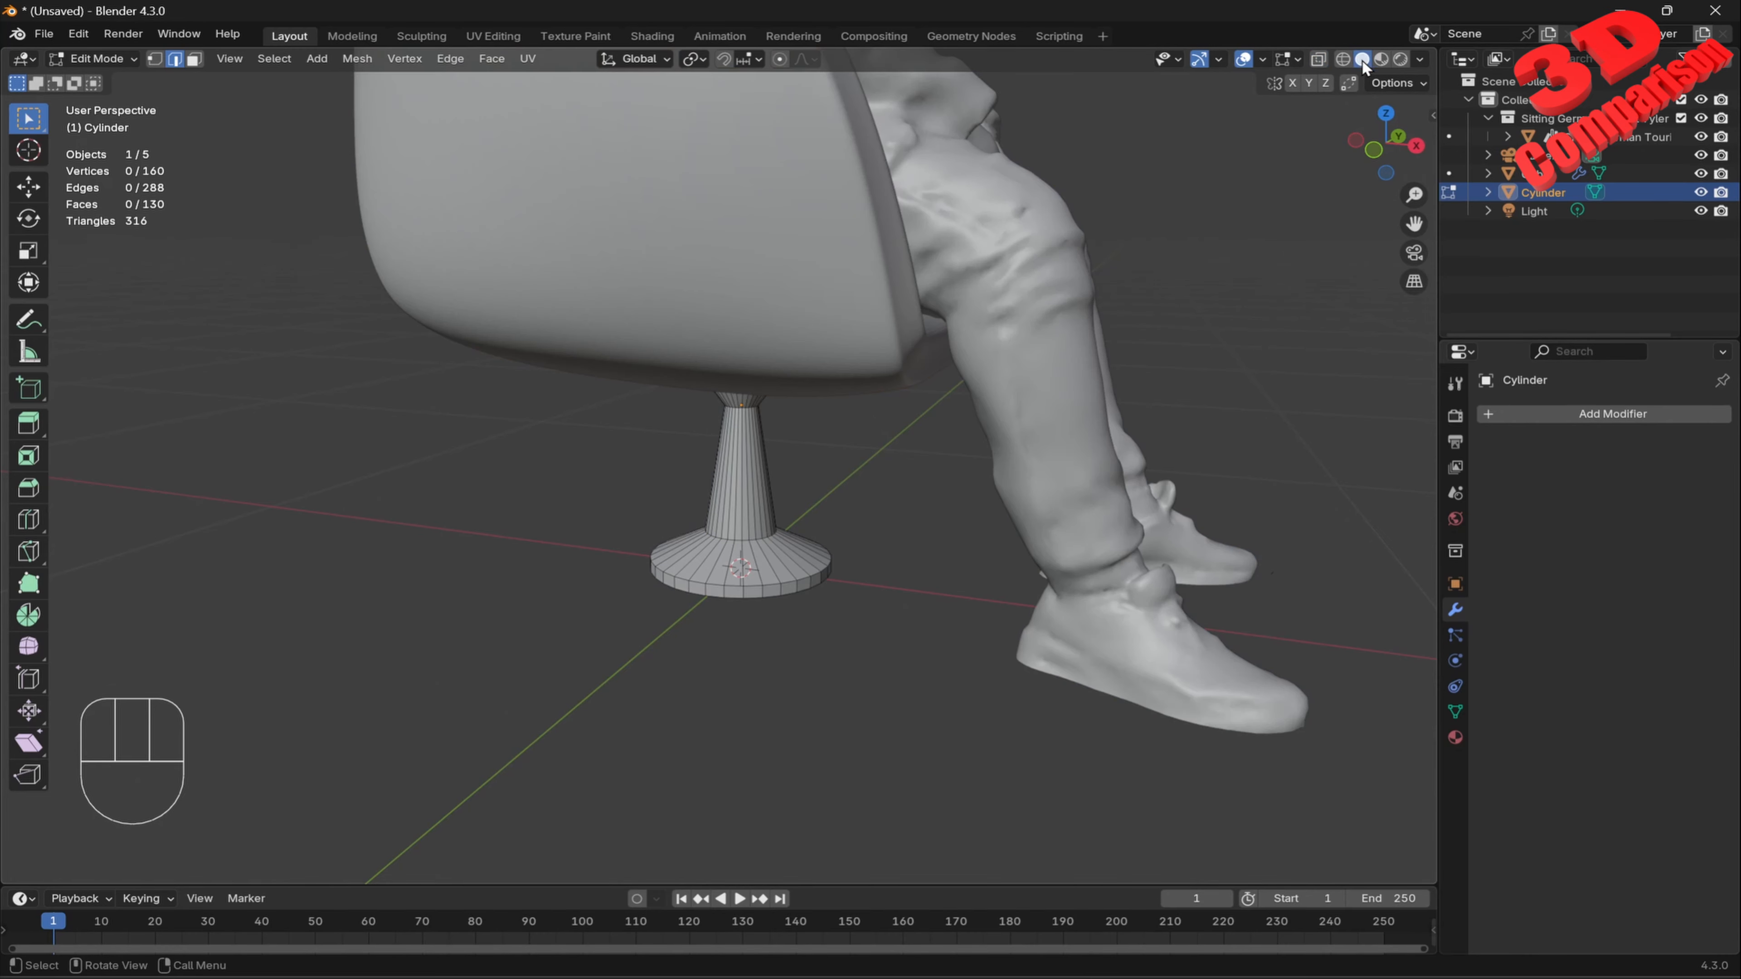
mouse_move(1010, 412)
middle_down()
mouse_move(796, 447)
mouse_move(902, 441)
mouse_move(807, 532)
middle_up()
click(1381, 59)
key(Tab)
scroll(788, 545, up, 5)
scroll(766, 563, up, 1)
right_click(695, 568)
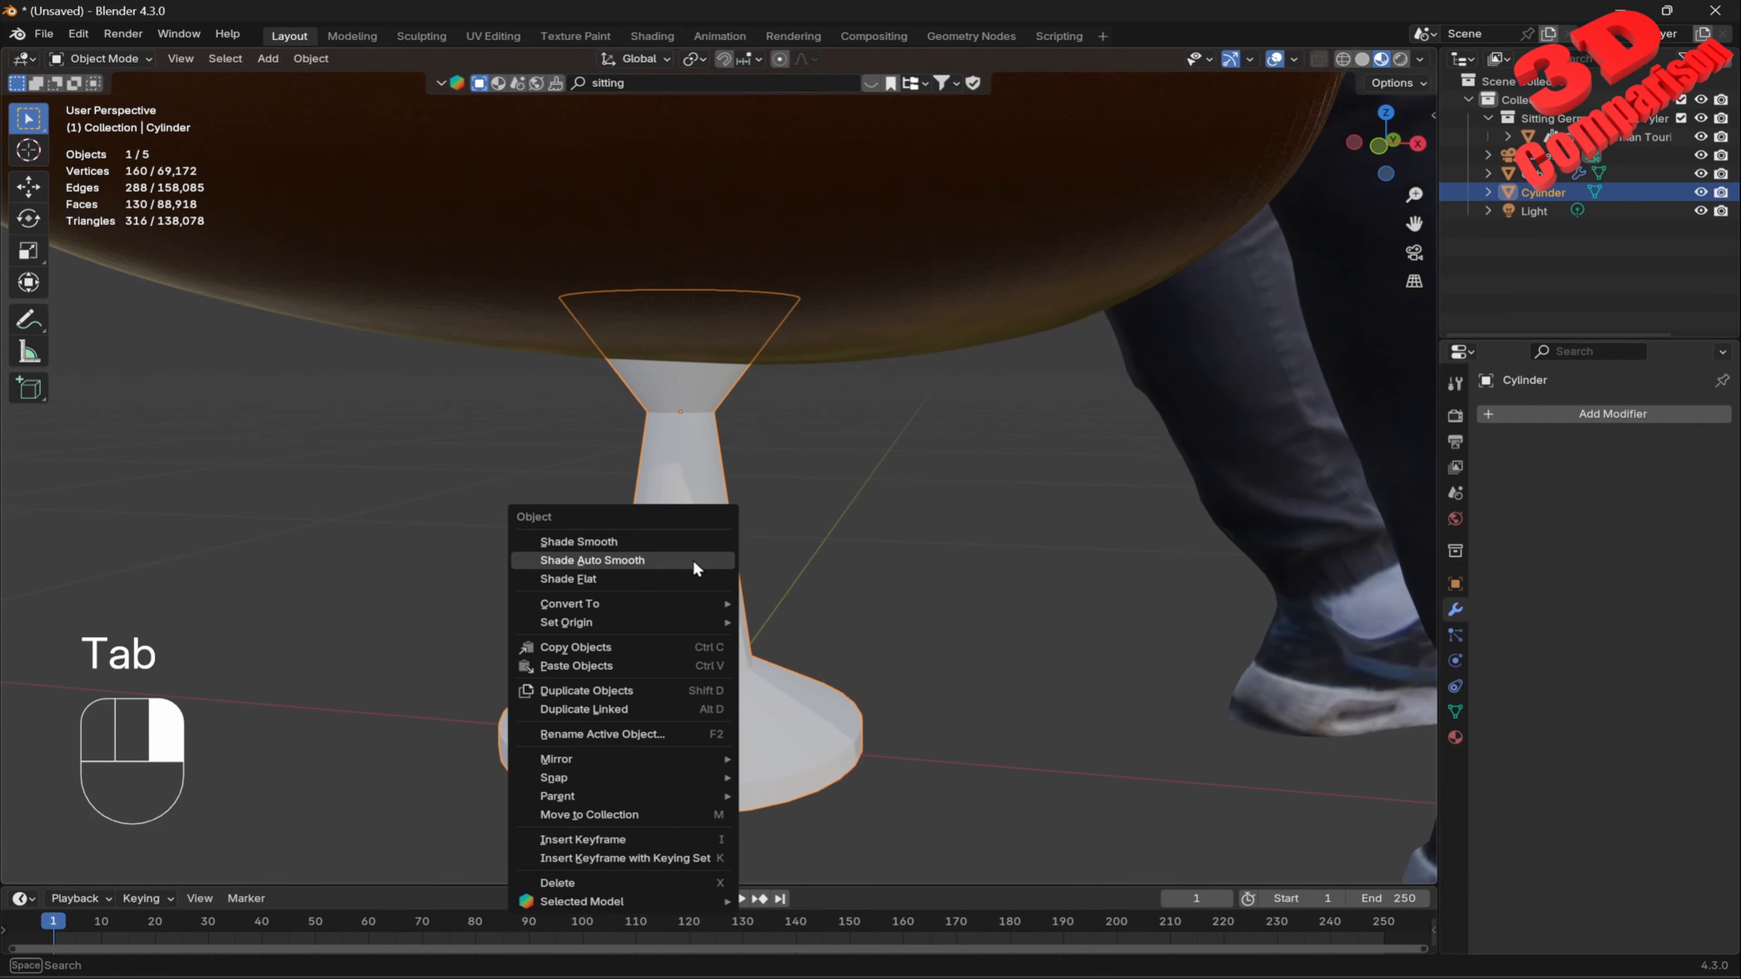
click(674, 560)
scroll(883, 591, down, 5)
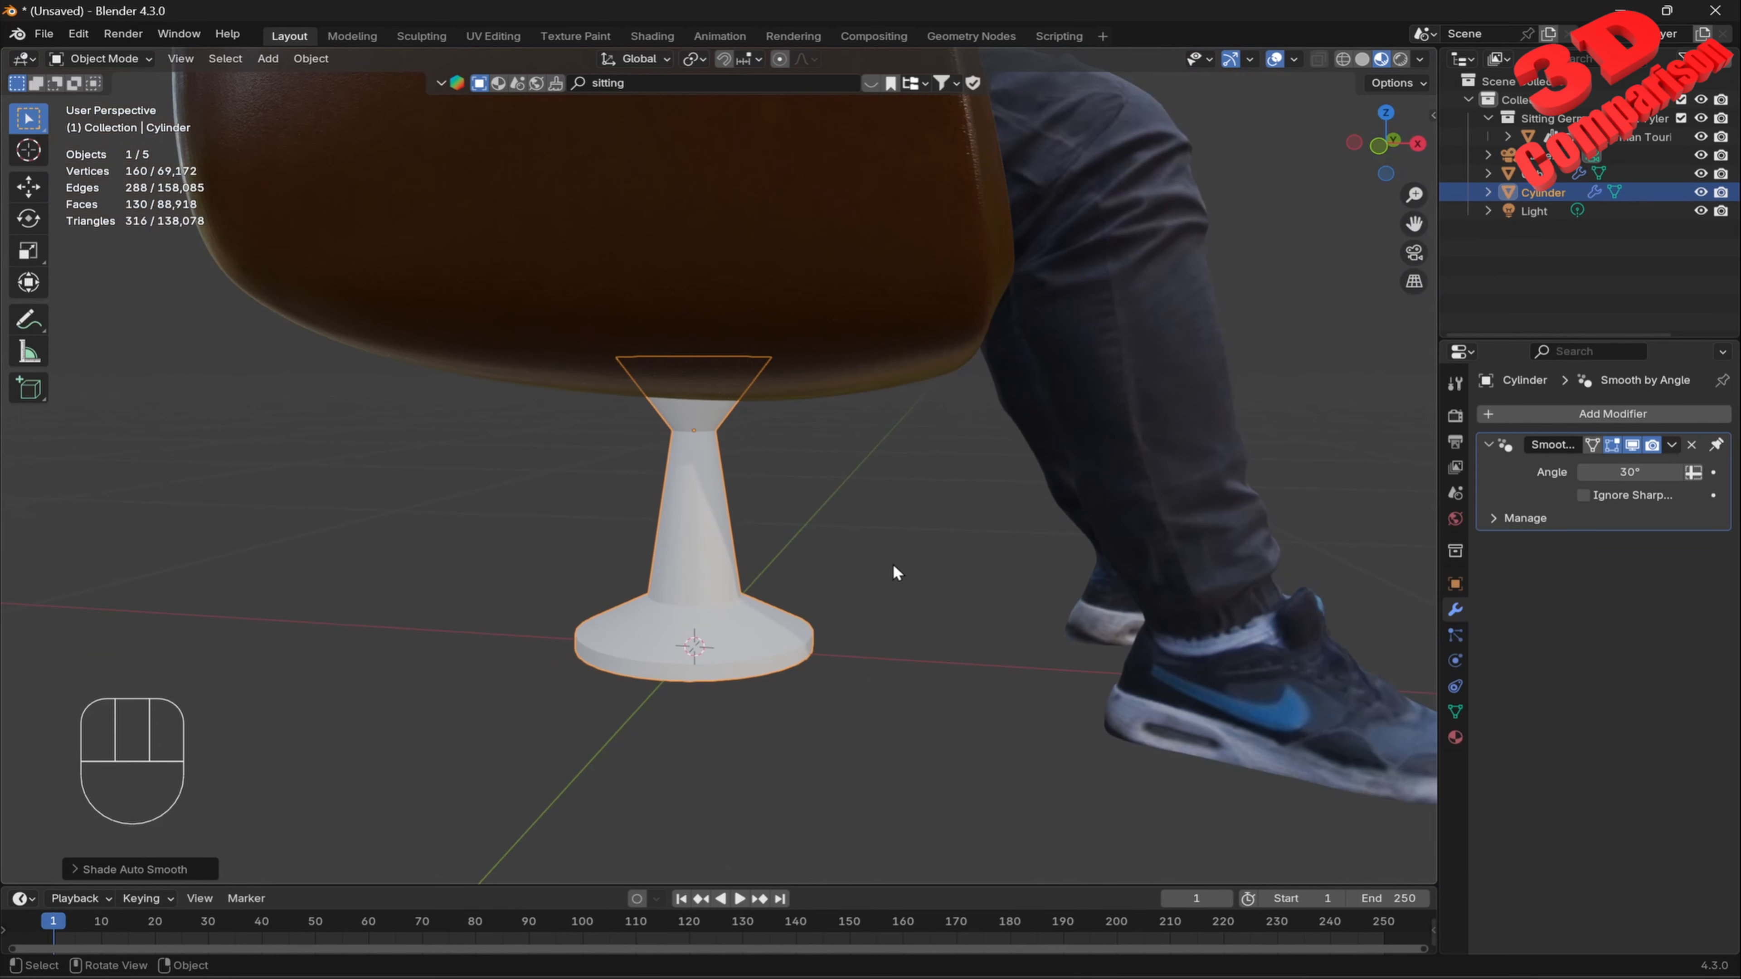
Try a level 2 subdivision surface on the pedestal and undo it.
scroll(850, 543, up, 2)
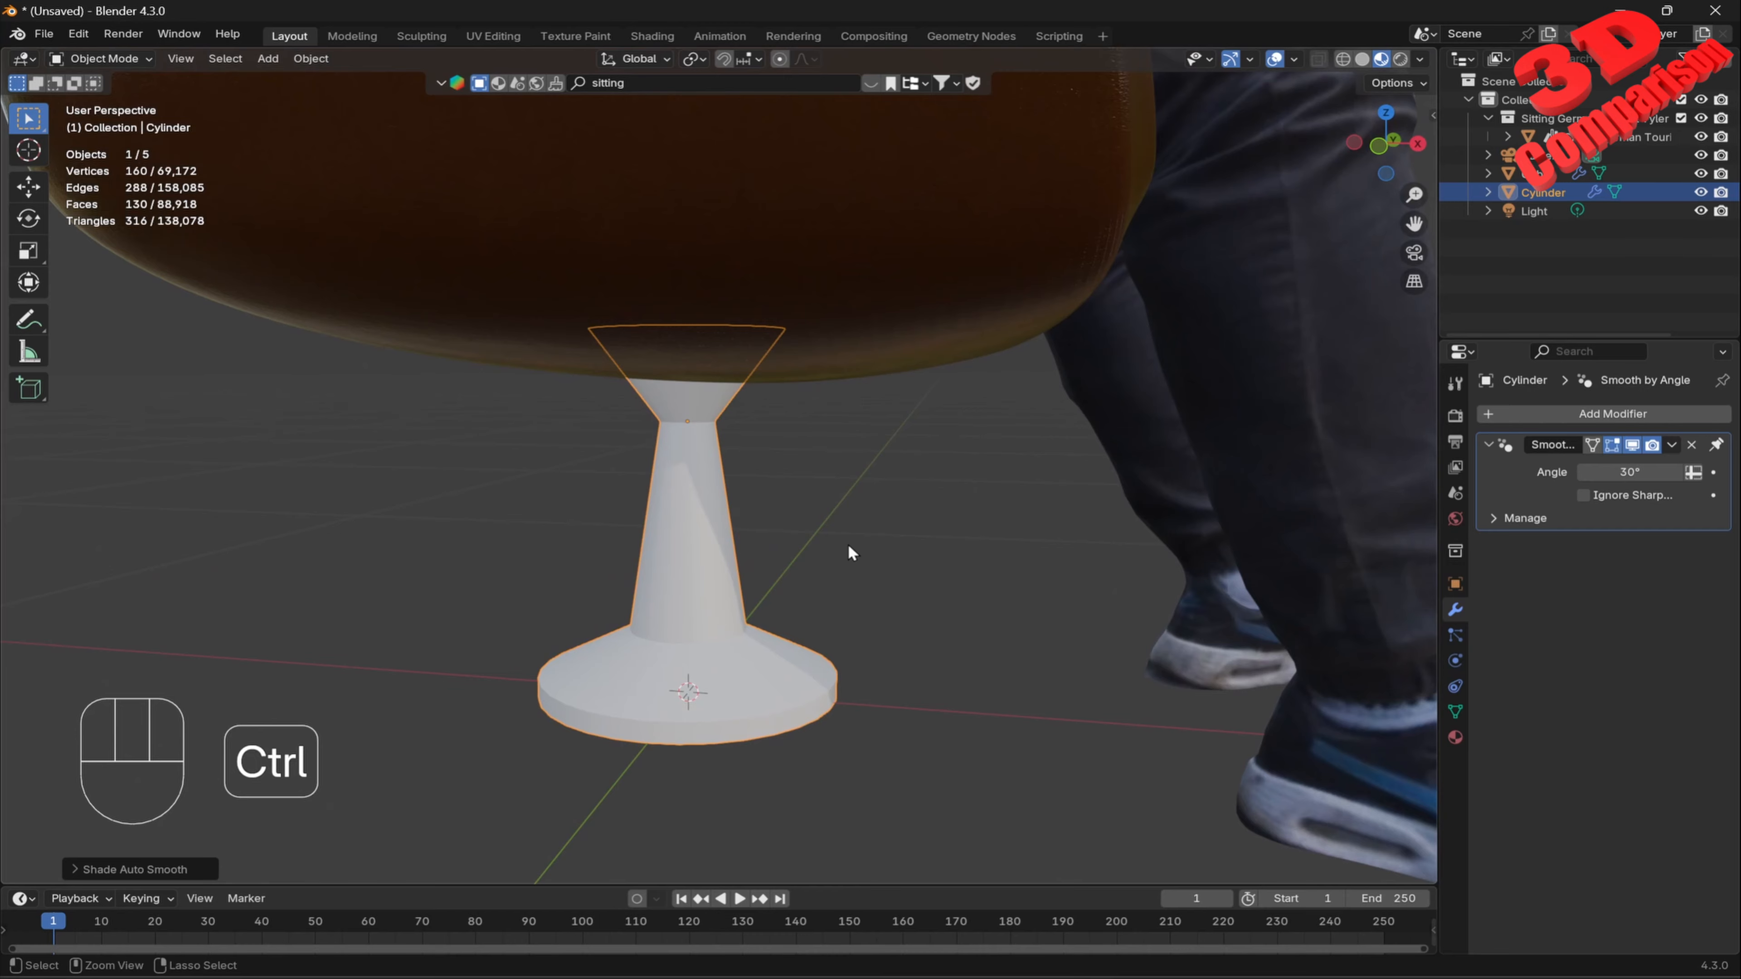
key(ctrl+2)
middle_drag(750, 649, 678, 700)
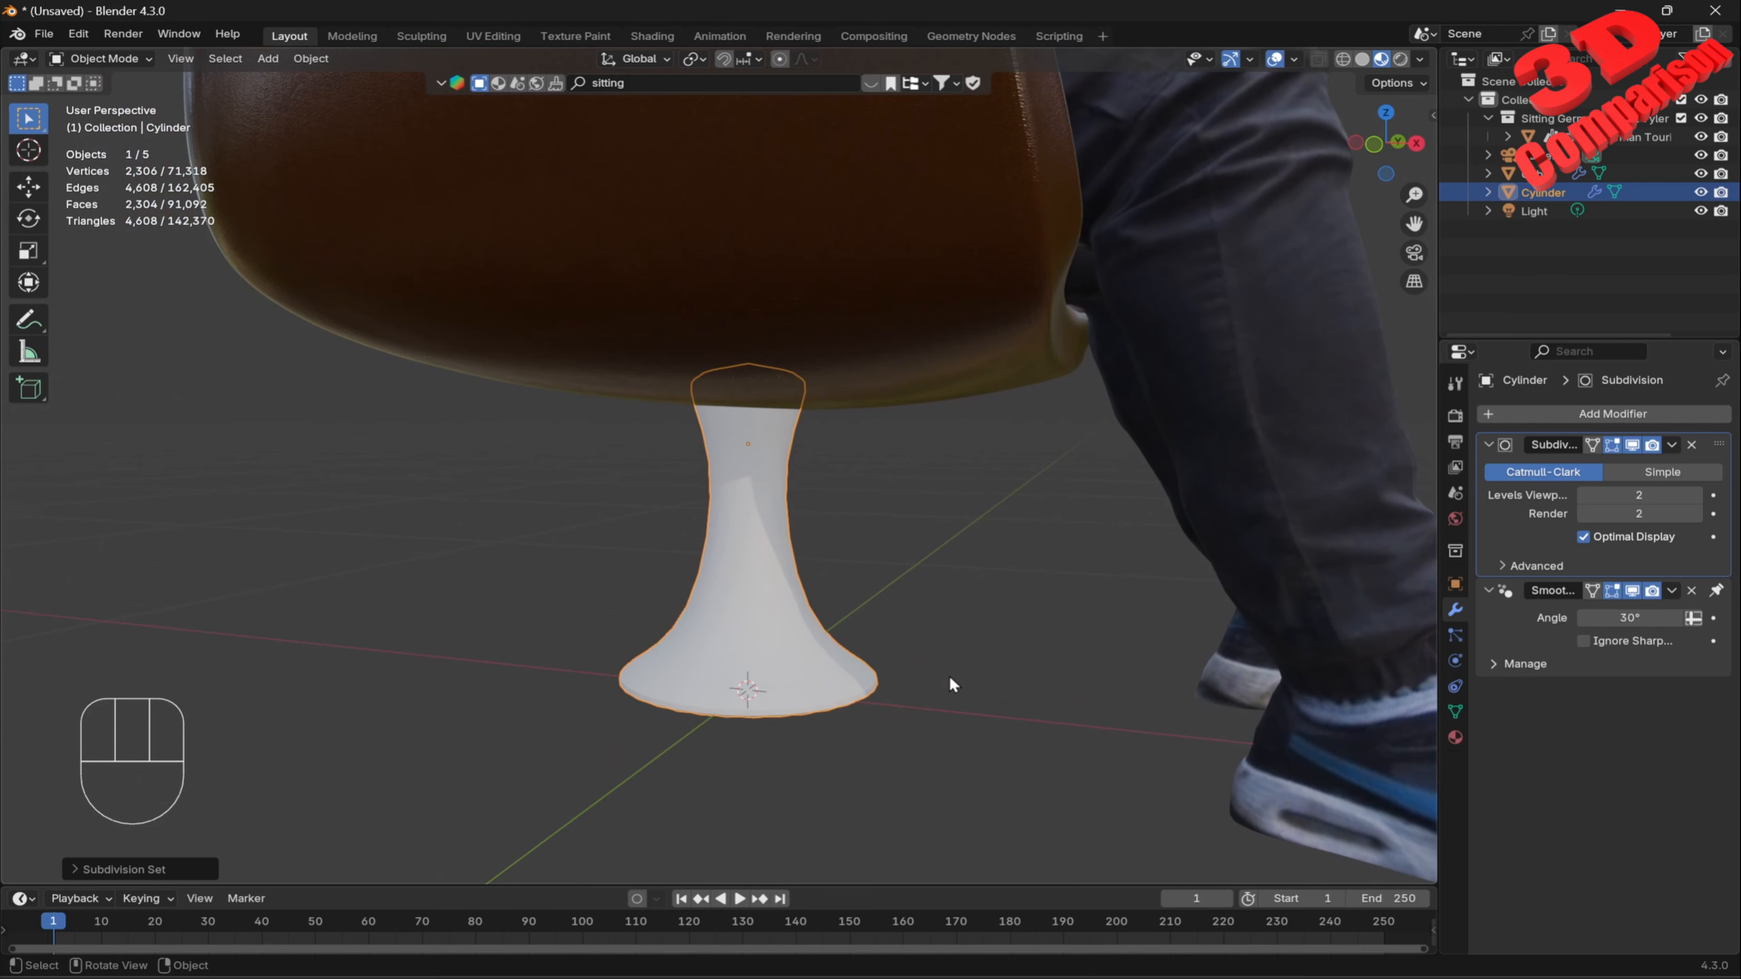
key(ctrl+z)
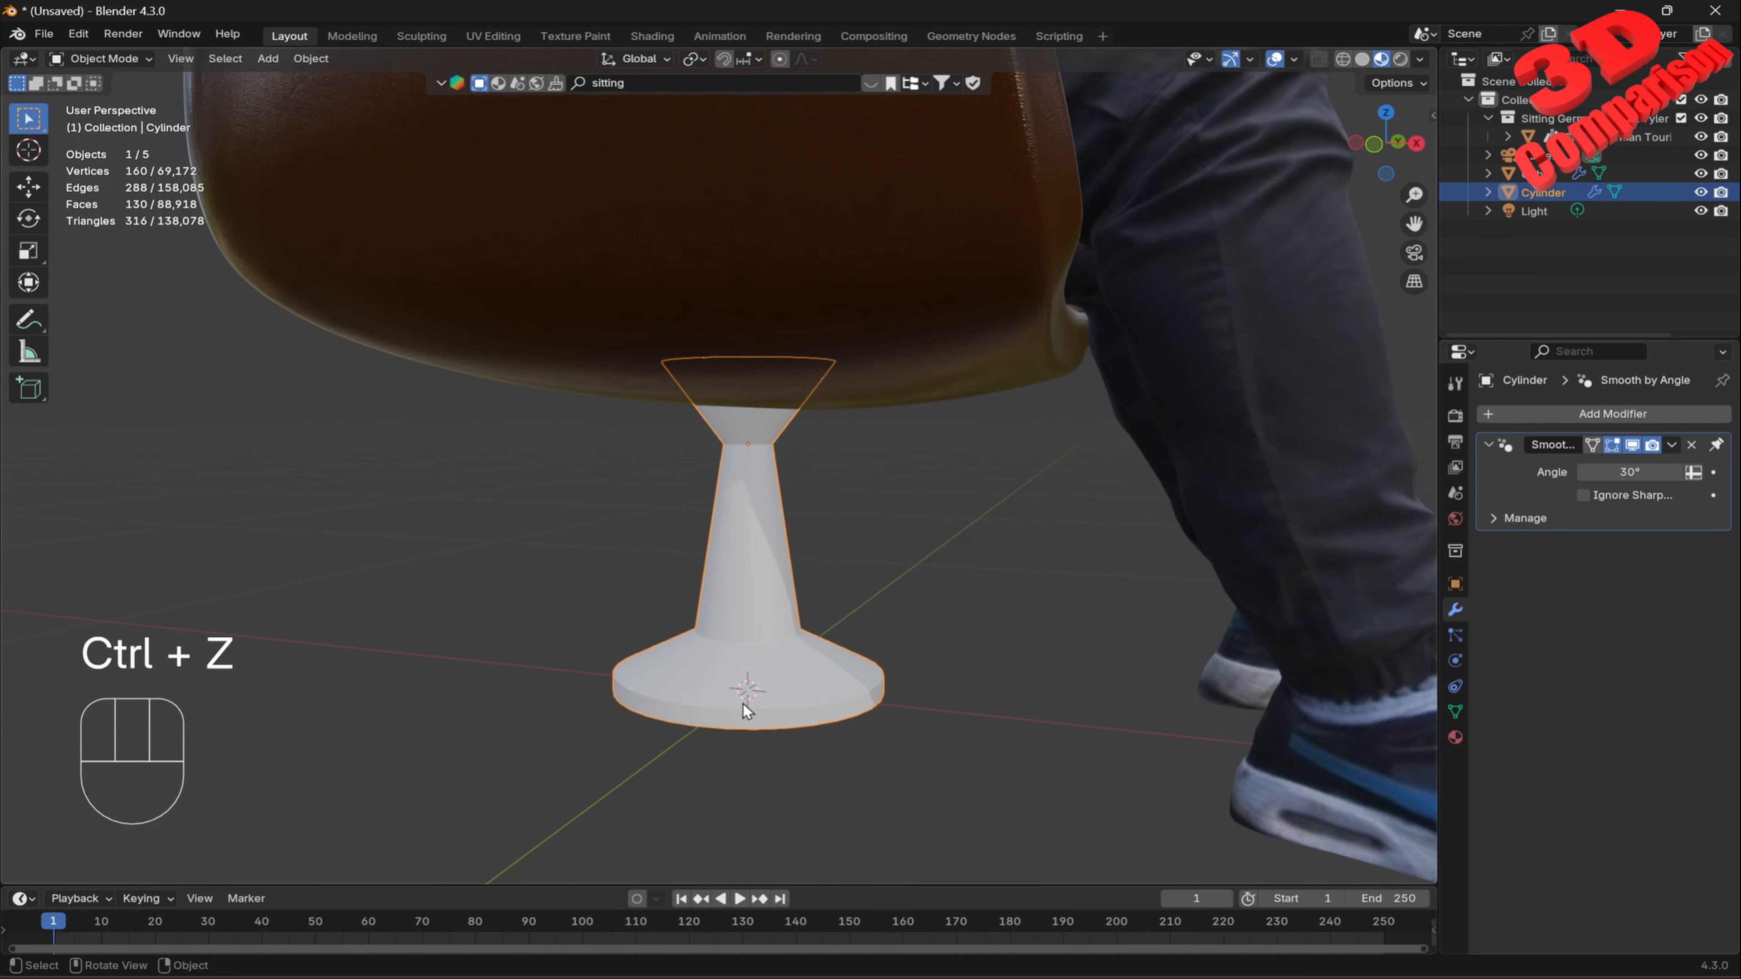
Add two supporting edge loops around the pedestal foot's side, one near its lower edge and one near its upper rim.
key(Tab)
key(ctrl+r)
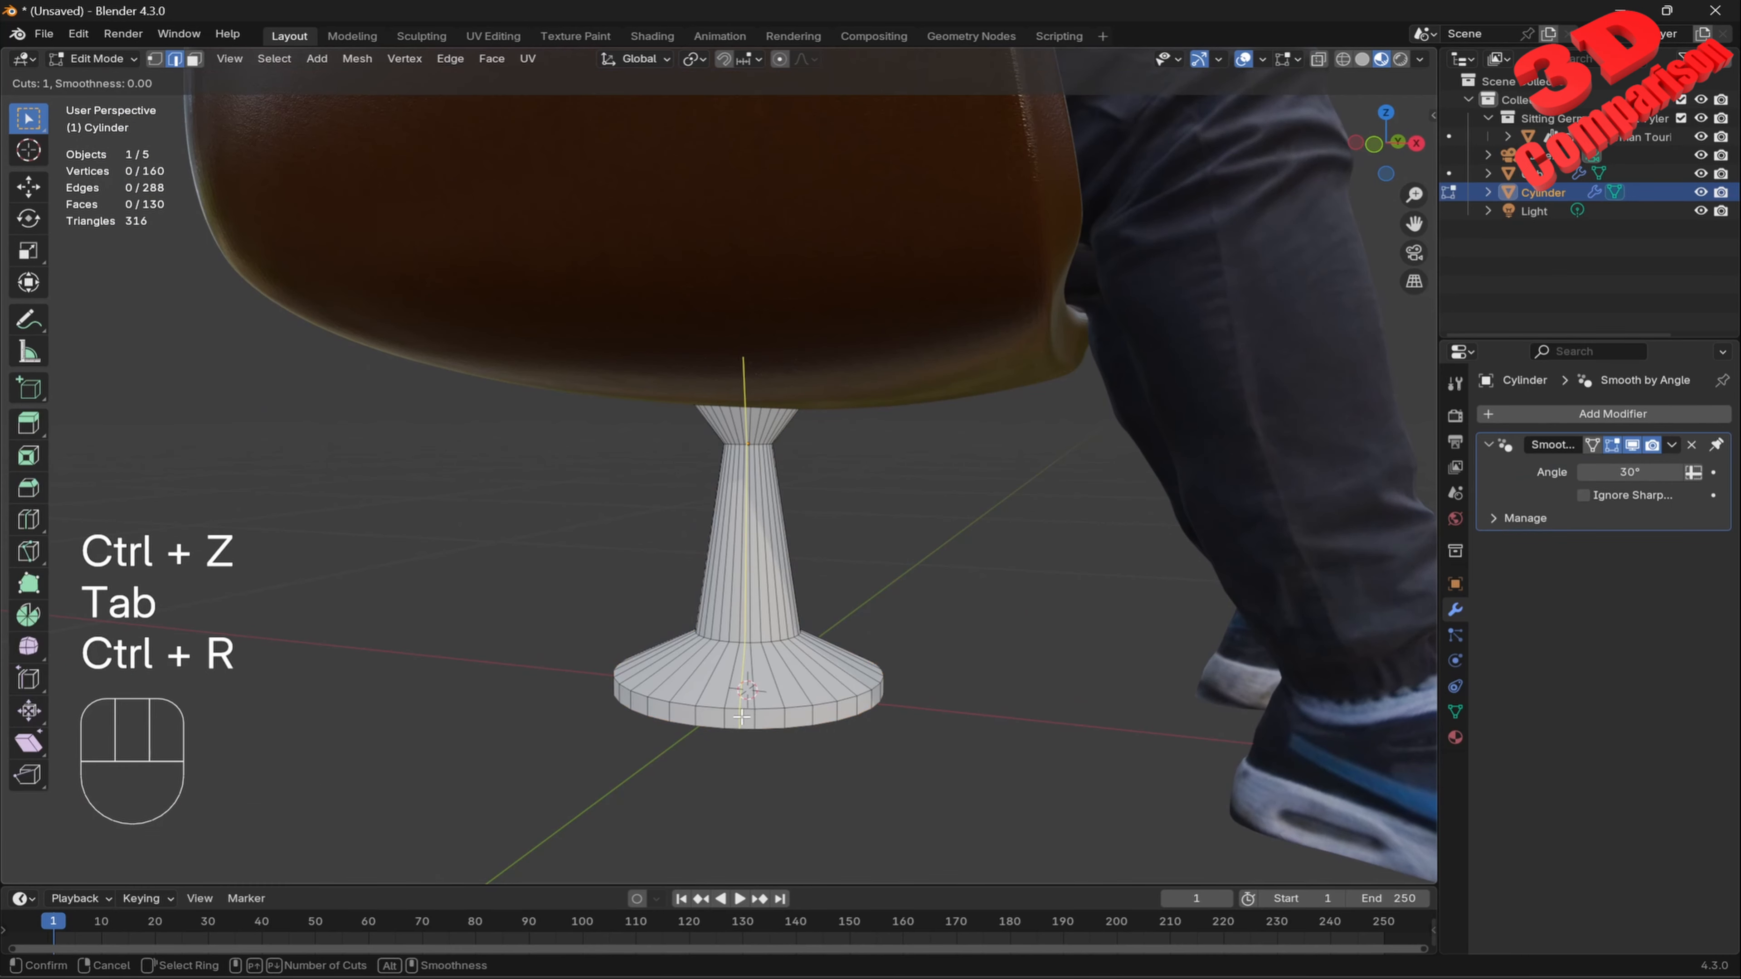
click(733, 717)
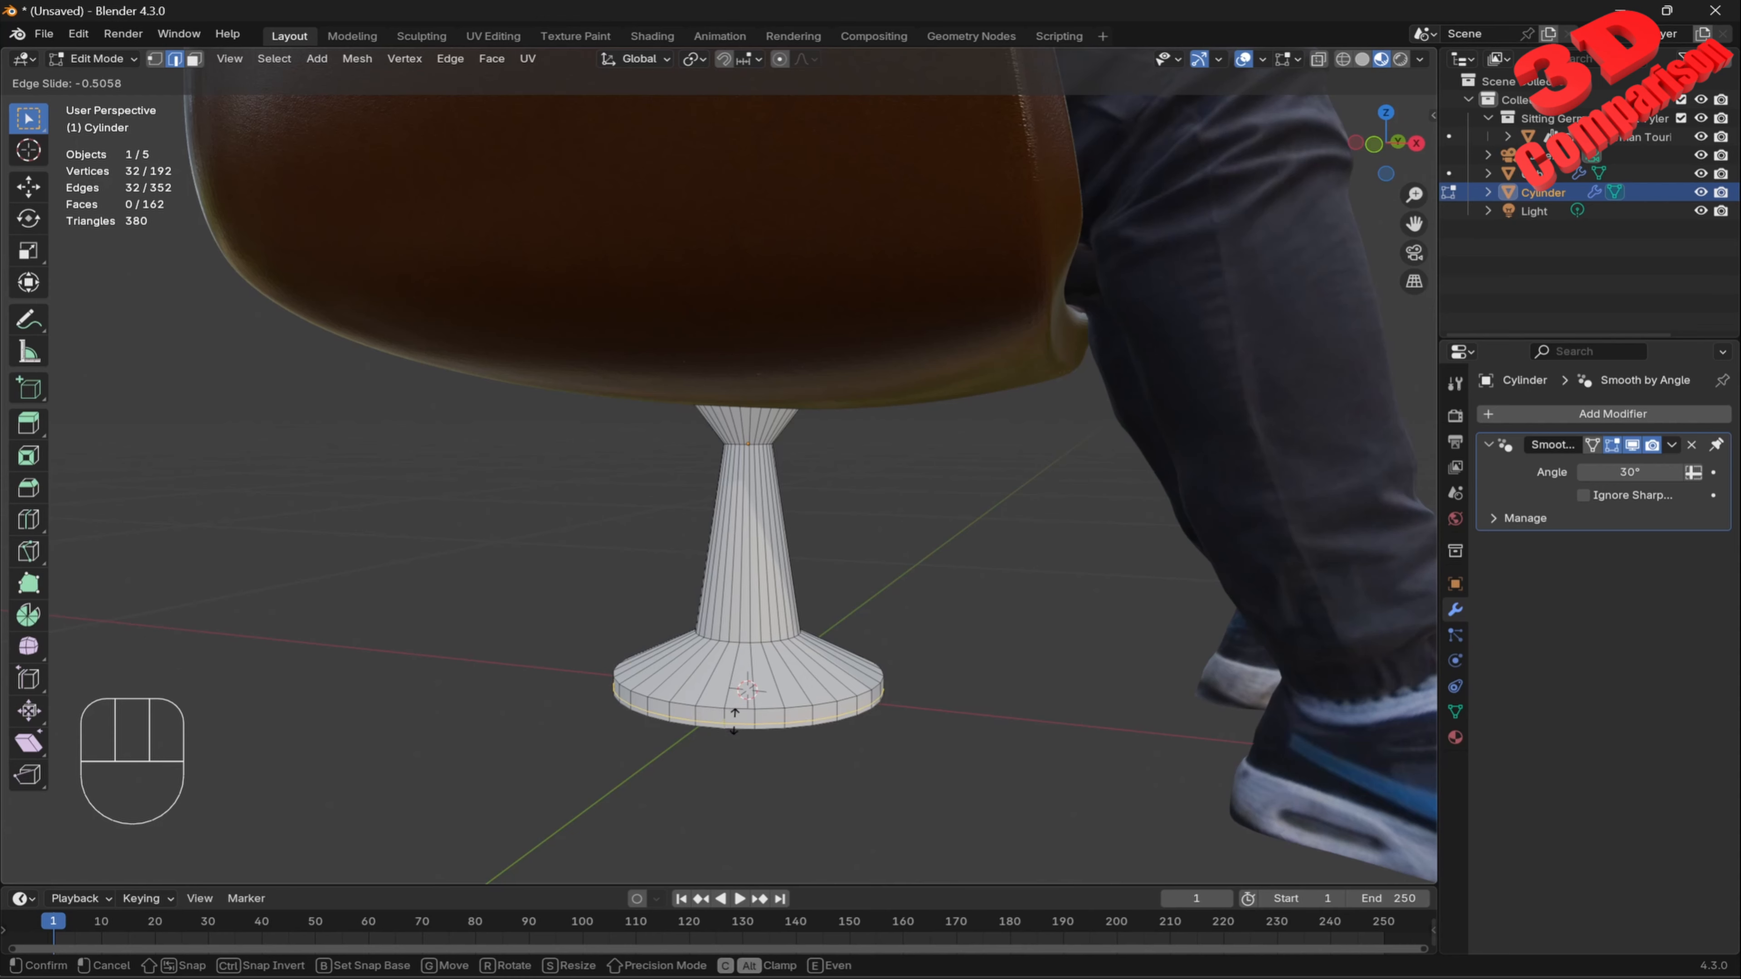
click(736, 724)
key(ctrl+r)
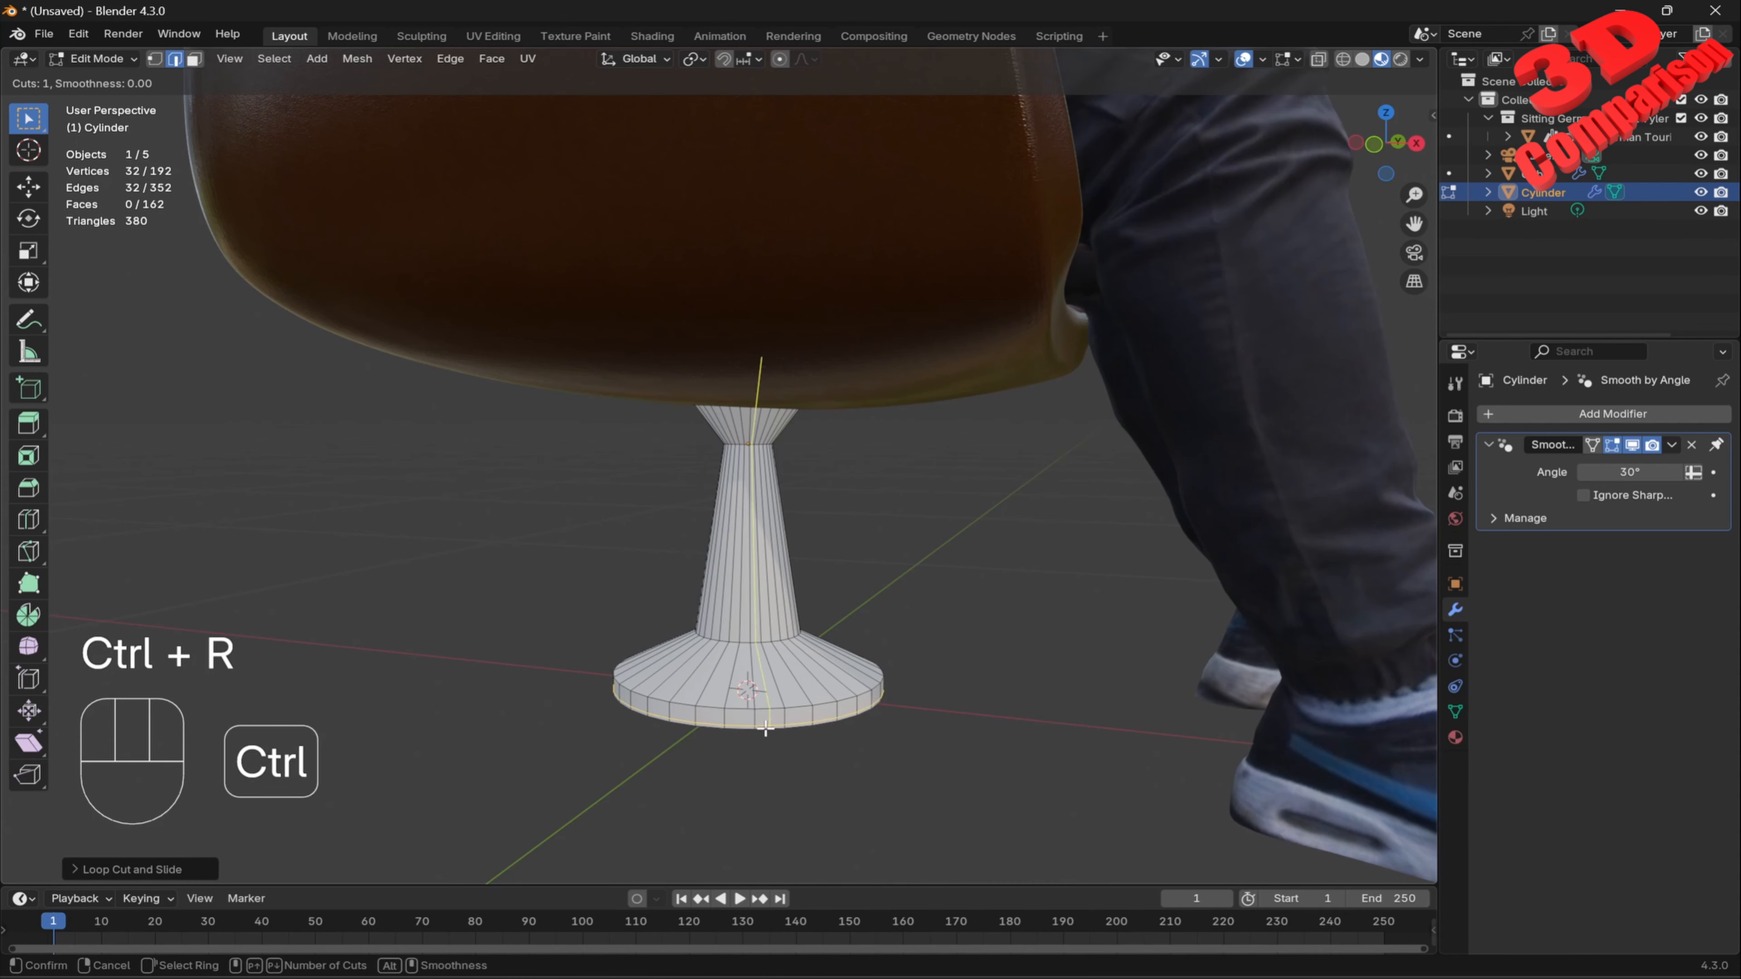
click(750, 719)
click(749, 713)
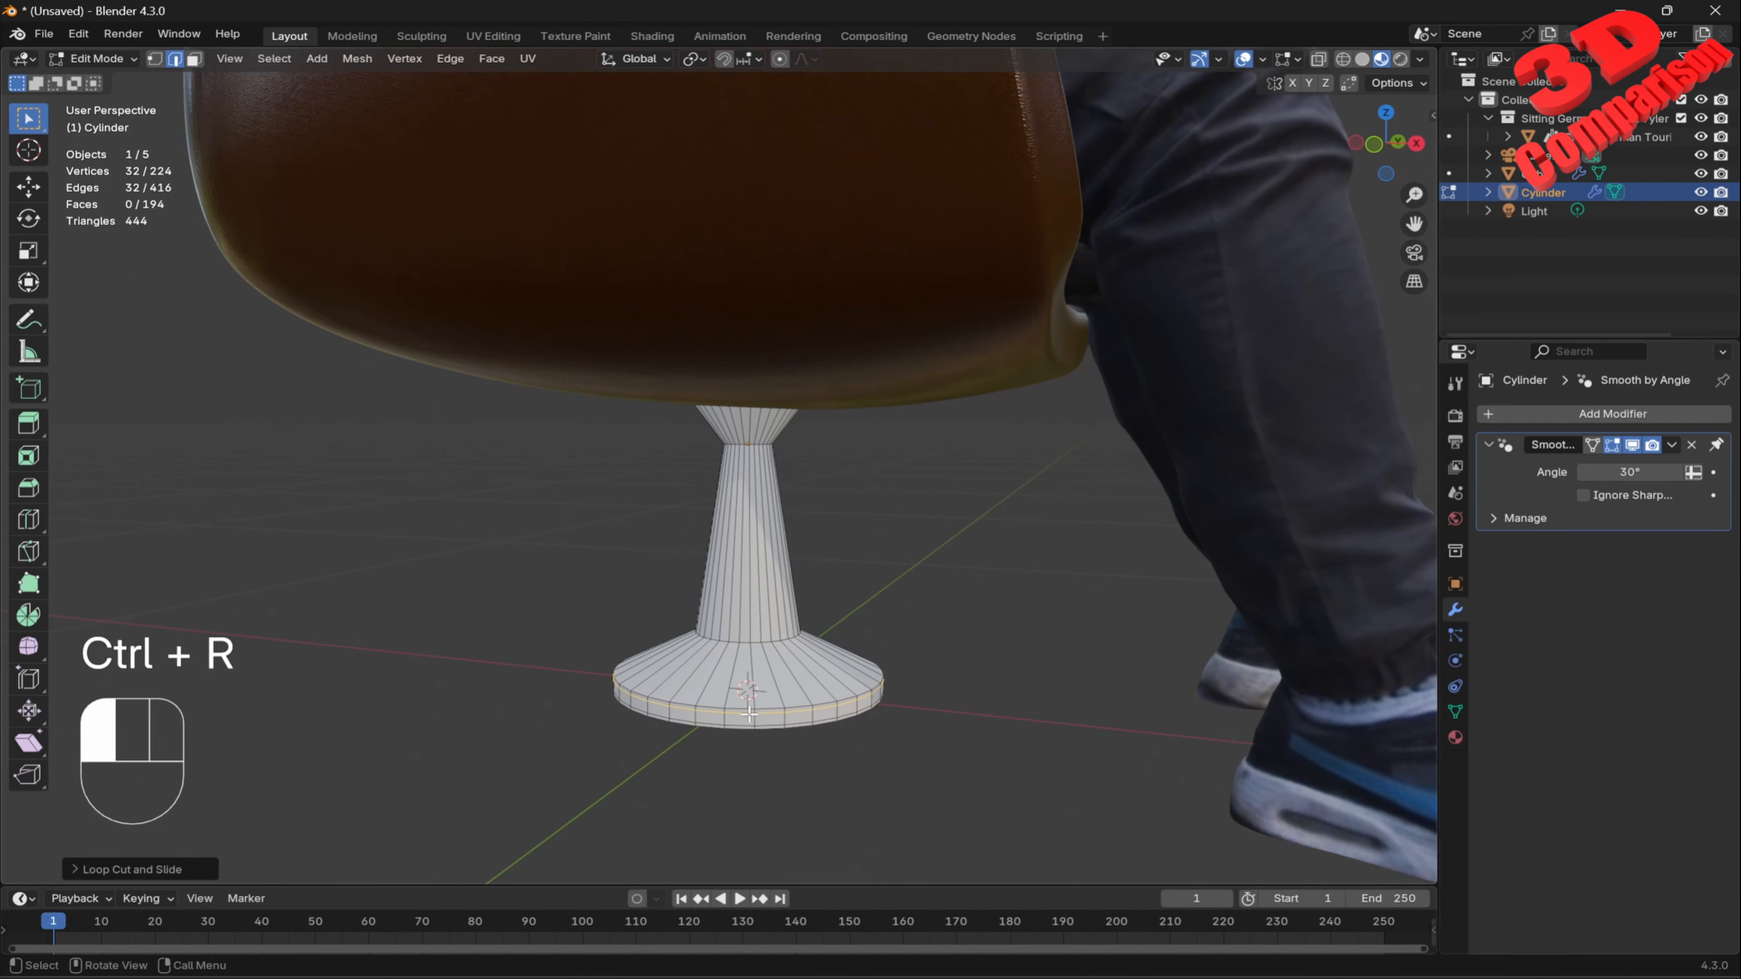
Return to Object Mode, add a level 2 subdivision surface to the pedestal, and set its type to Simple.
key(Tab)
key(ctrl+2)
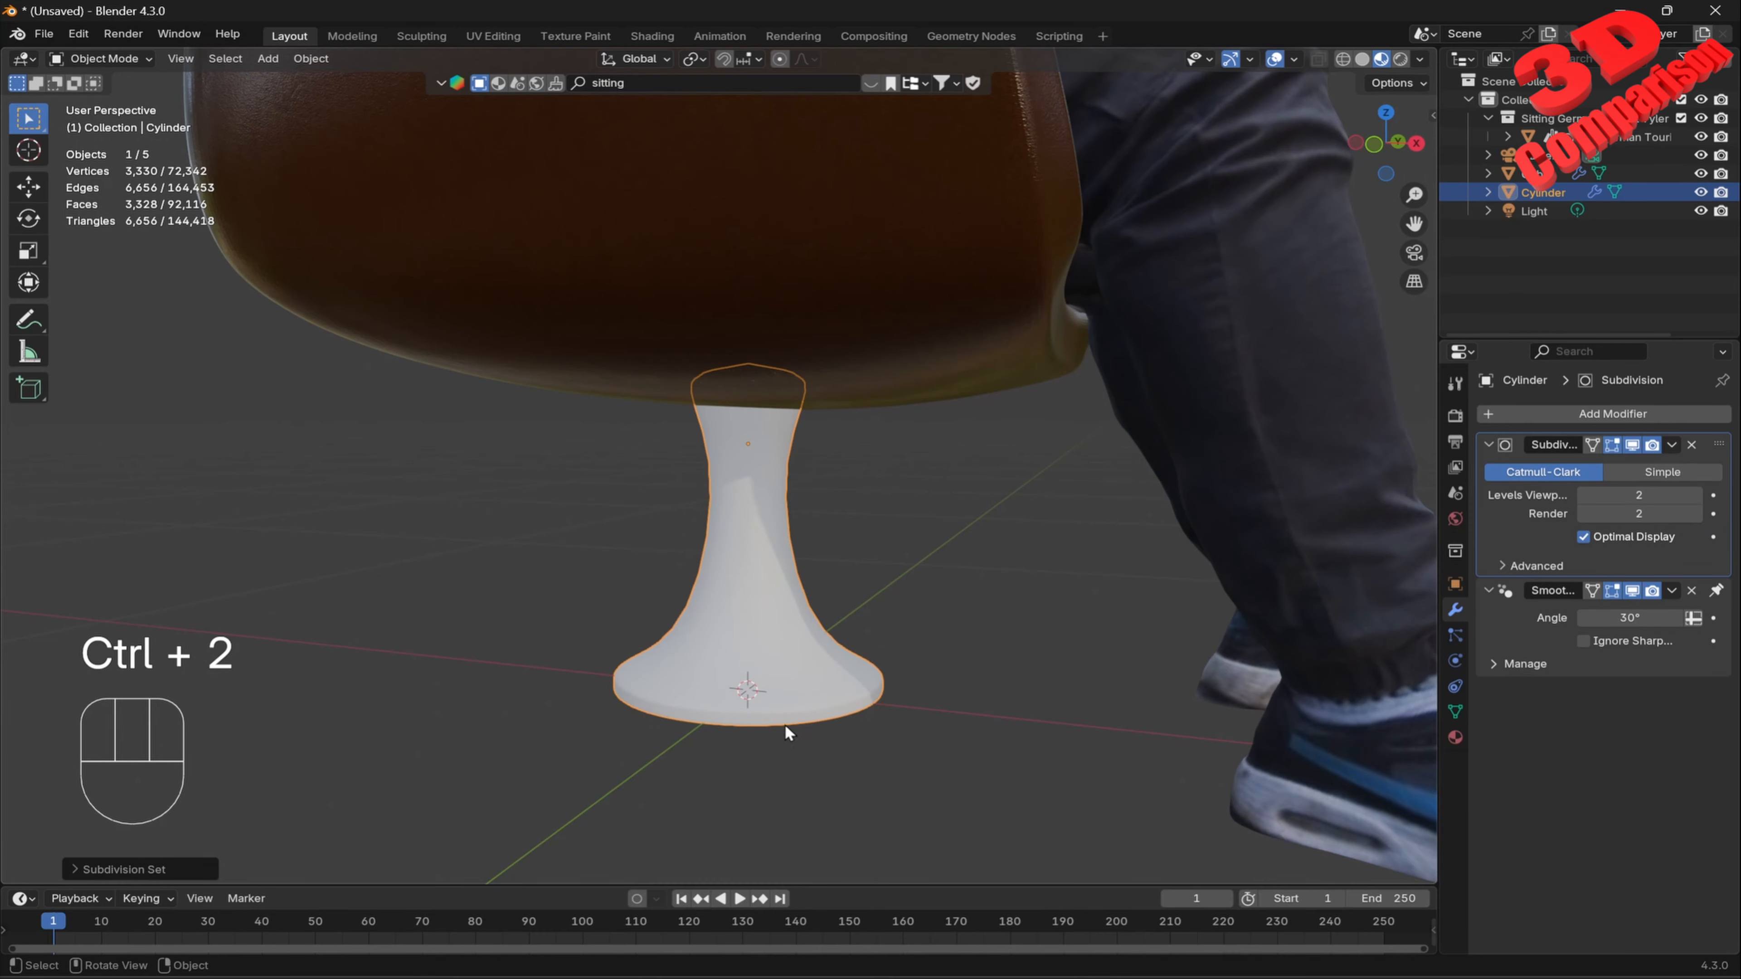
middle_drag(785, 727, 982, 591)
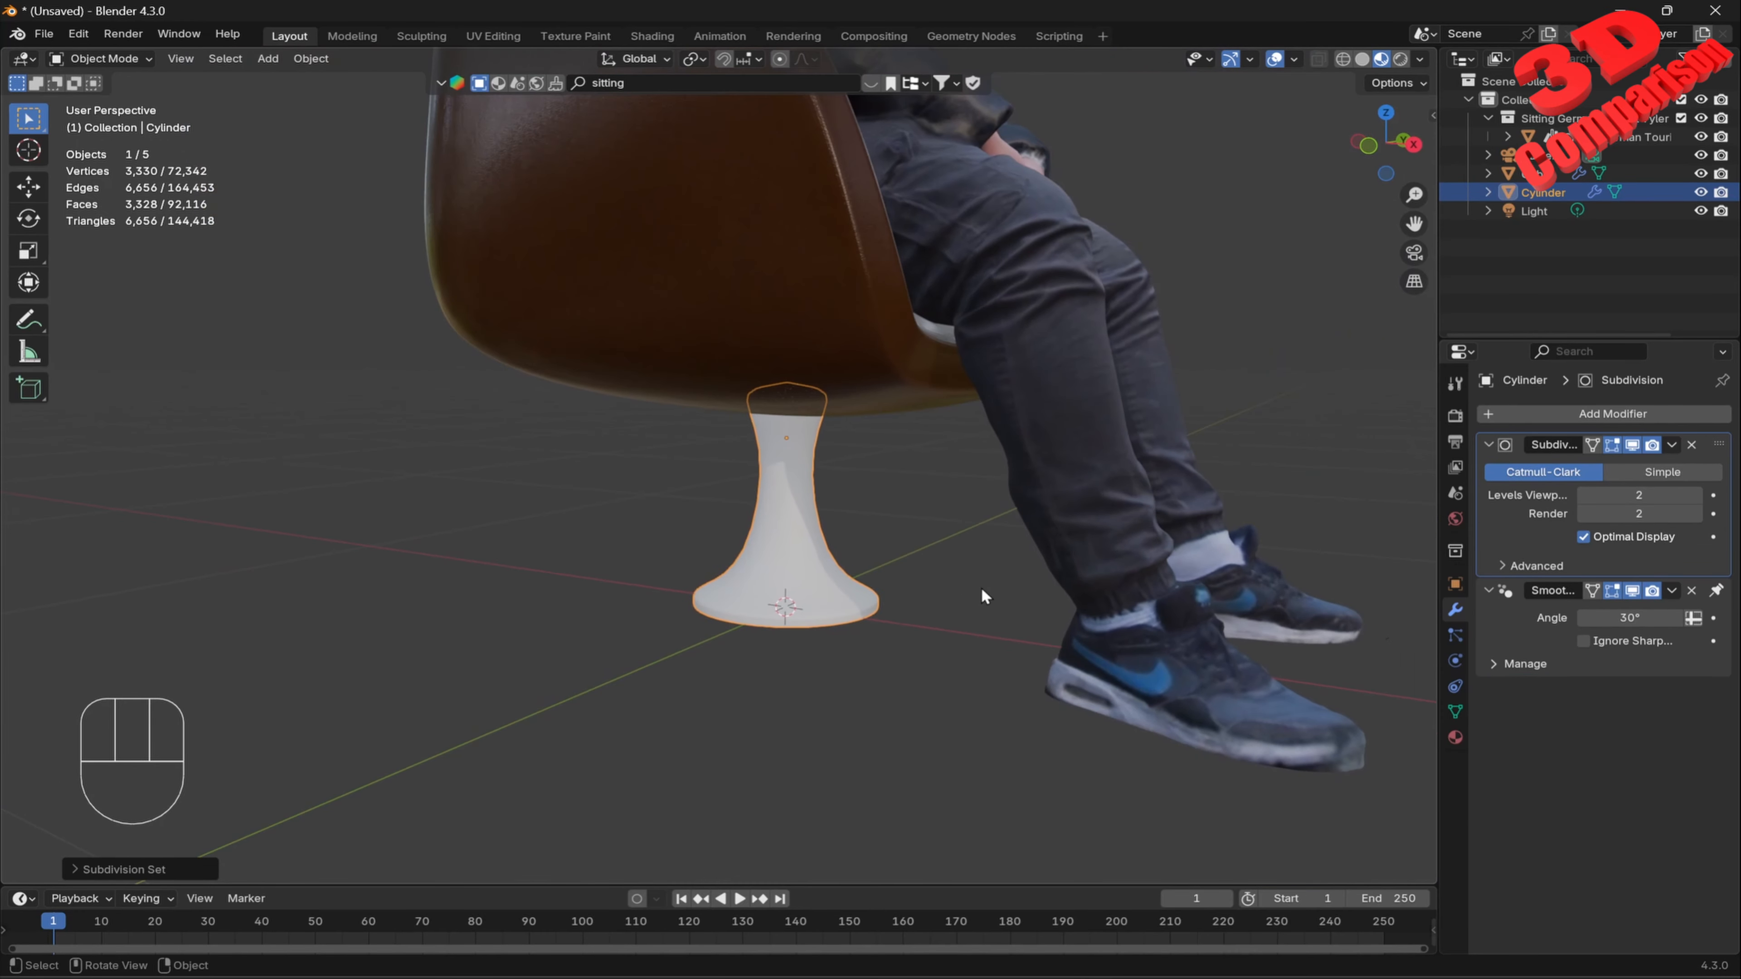
click(1672, 471)
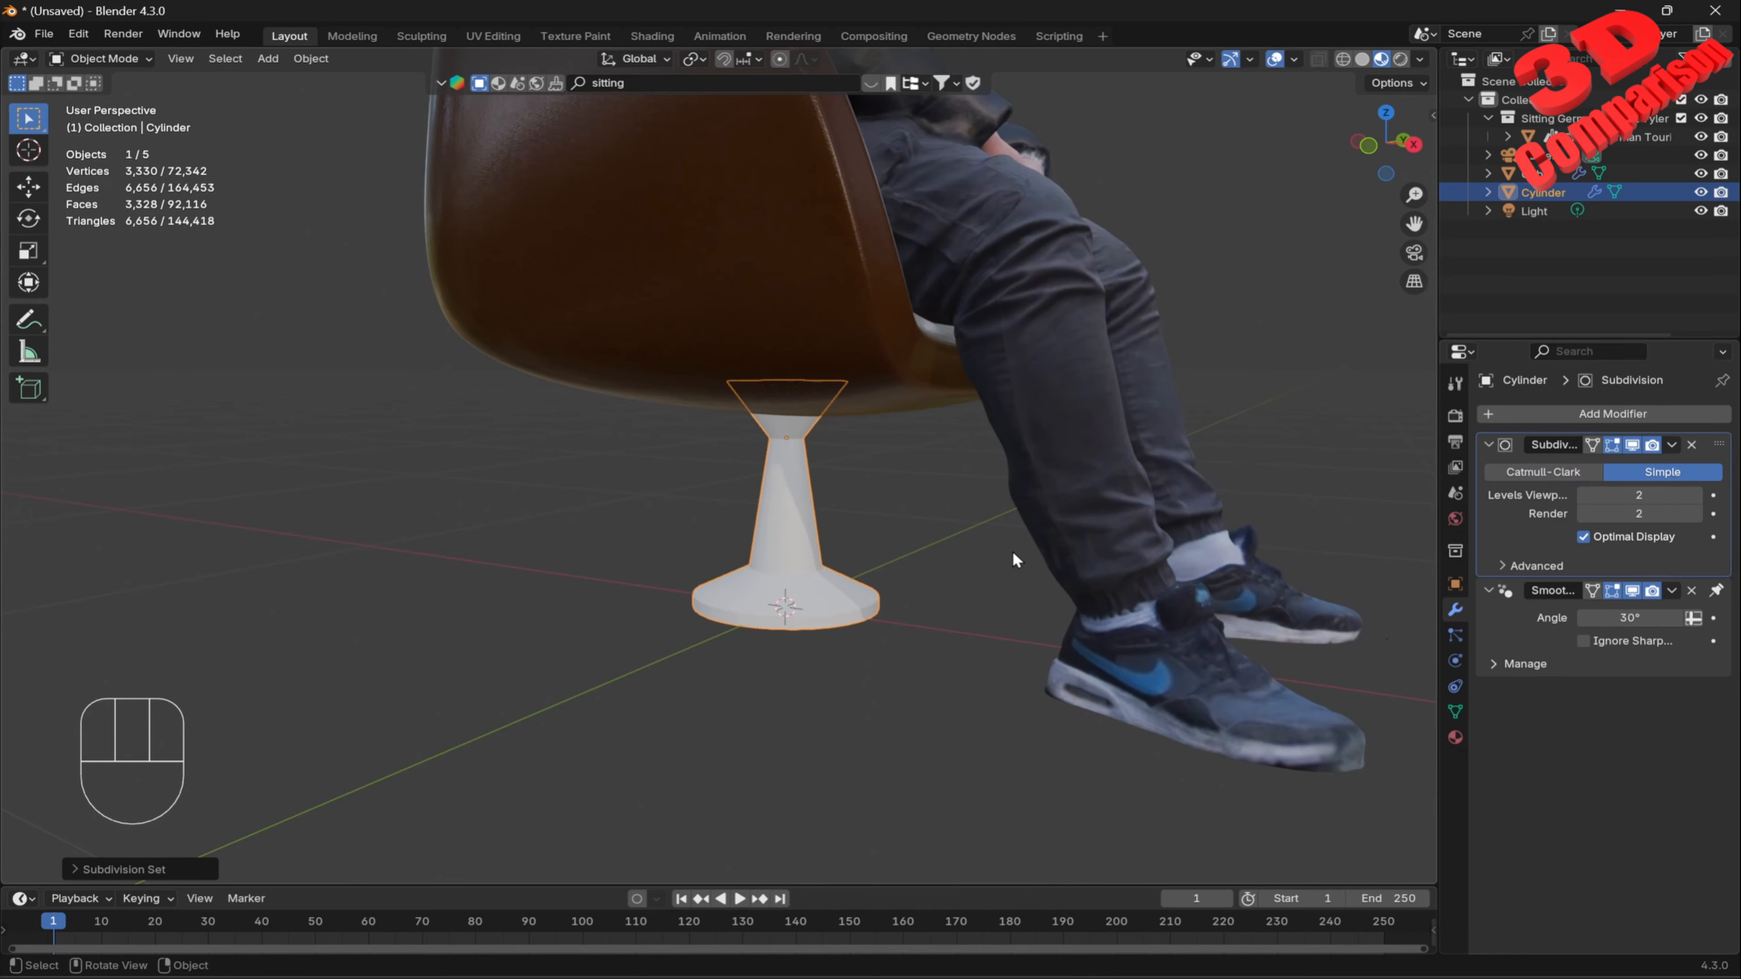
scroll(1130, 559, up, 3)
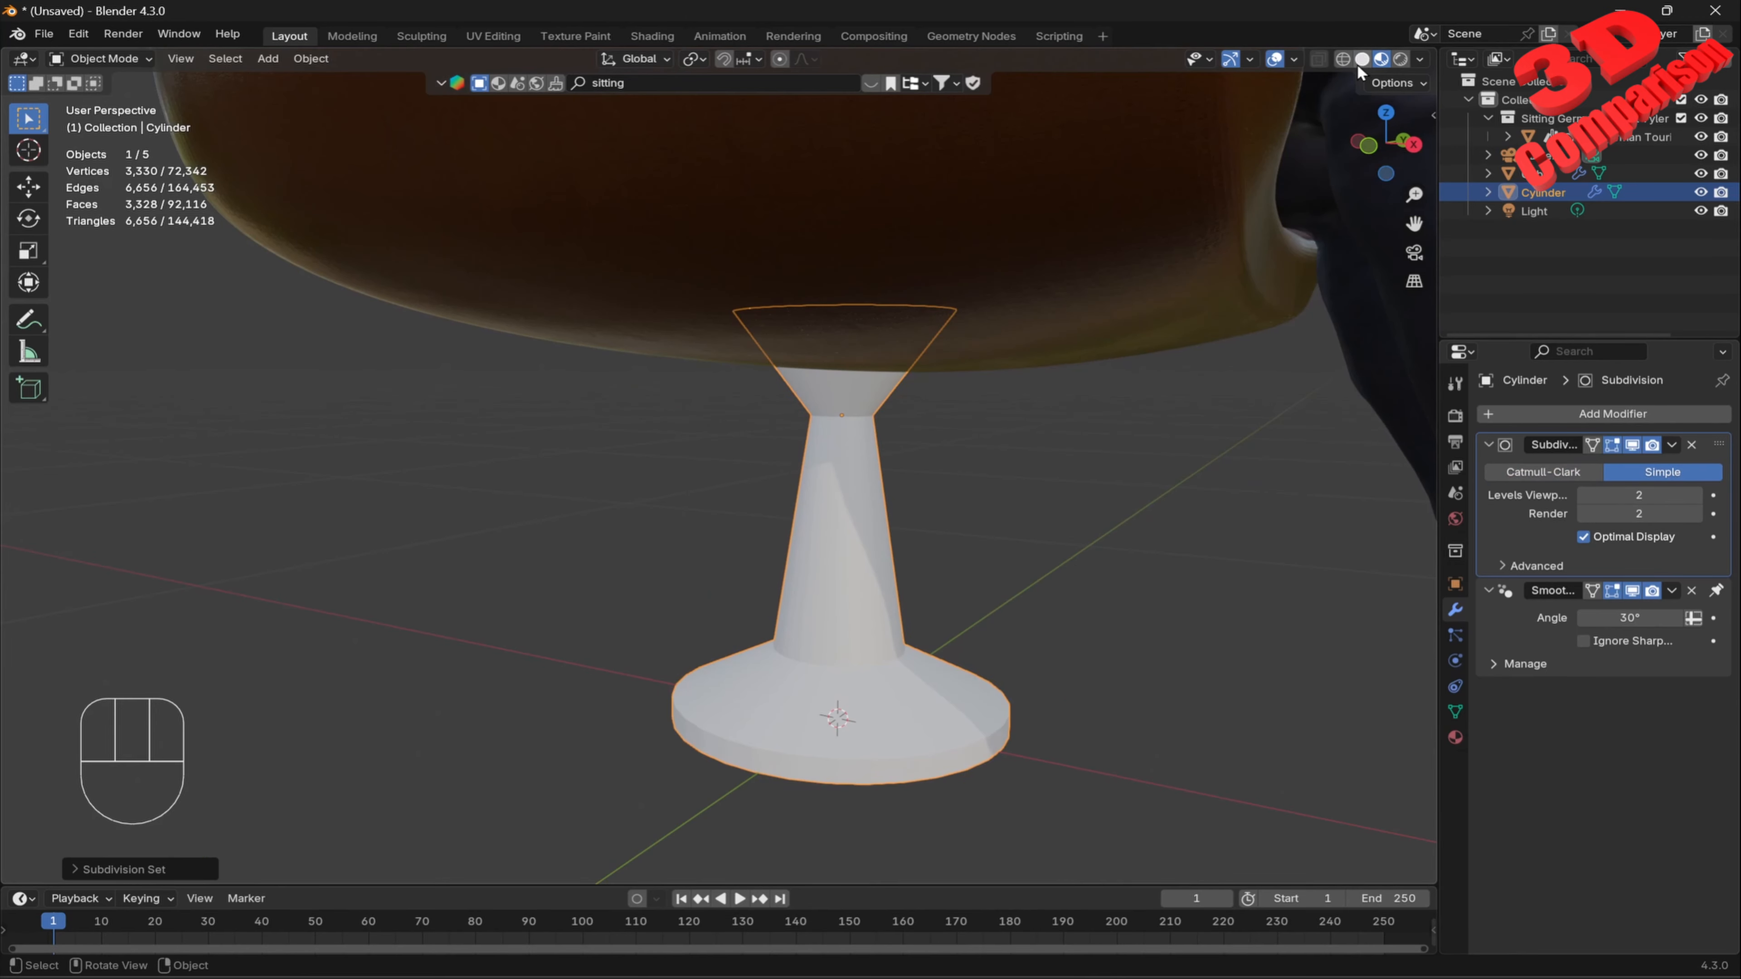
Compare Catmull-Clark and Simple subdivision on the pedestal in wireframe, keep Simple, and return to material preview.
click(1344, 60)
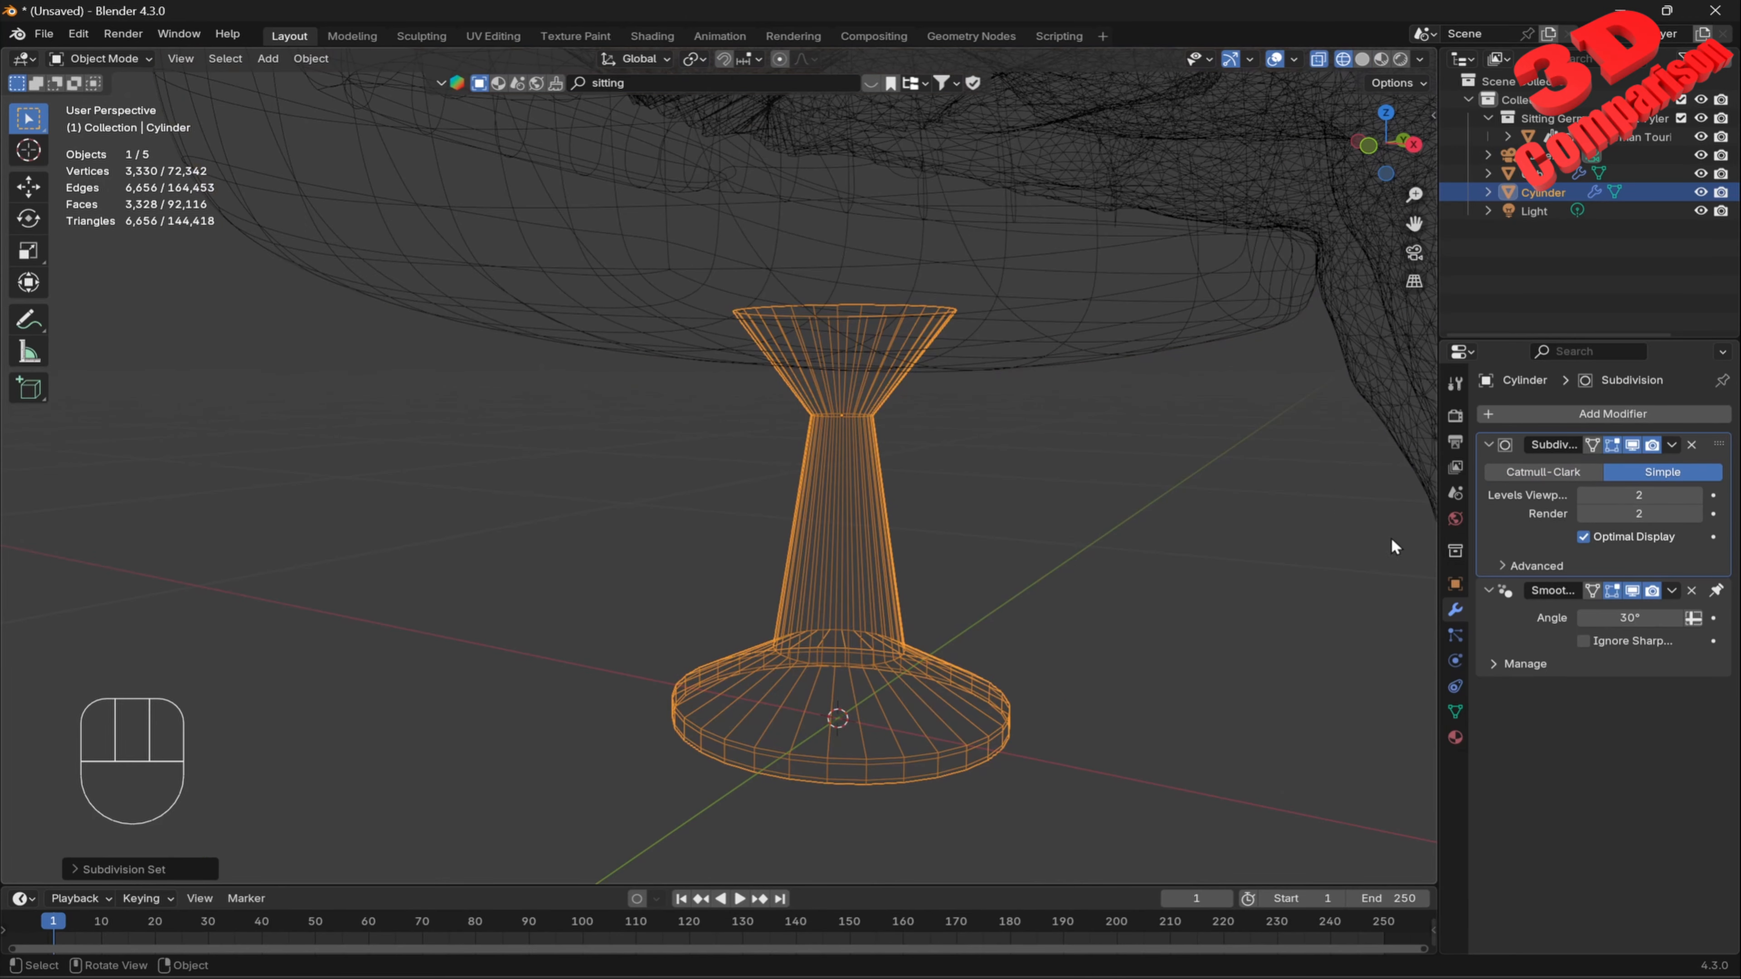
click(1560, 471)
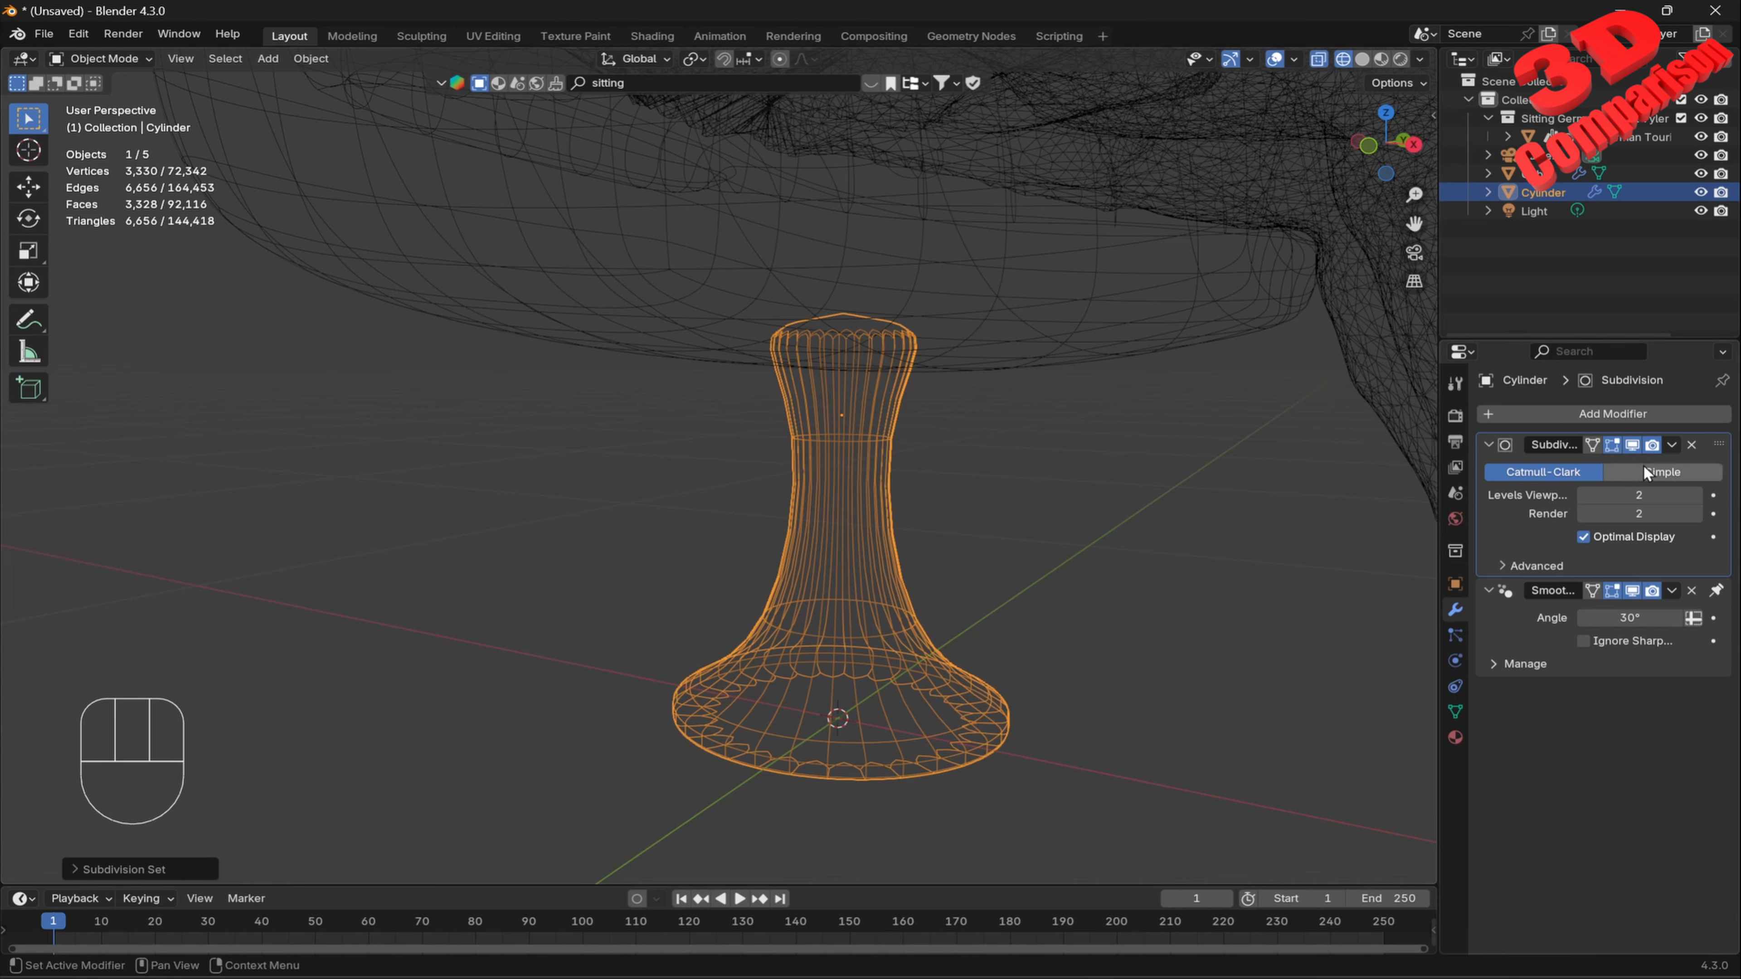
click(1663, 472)
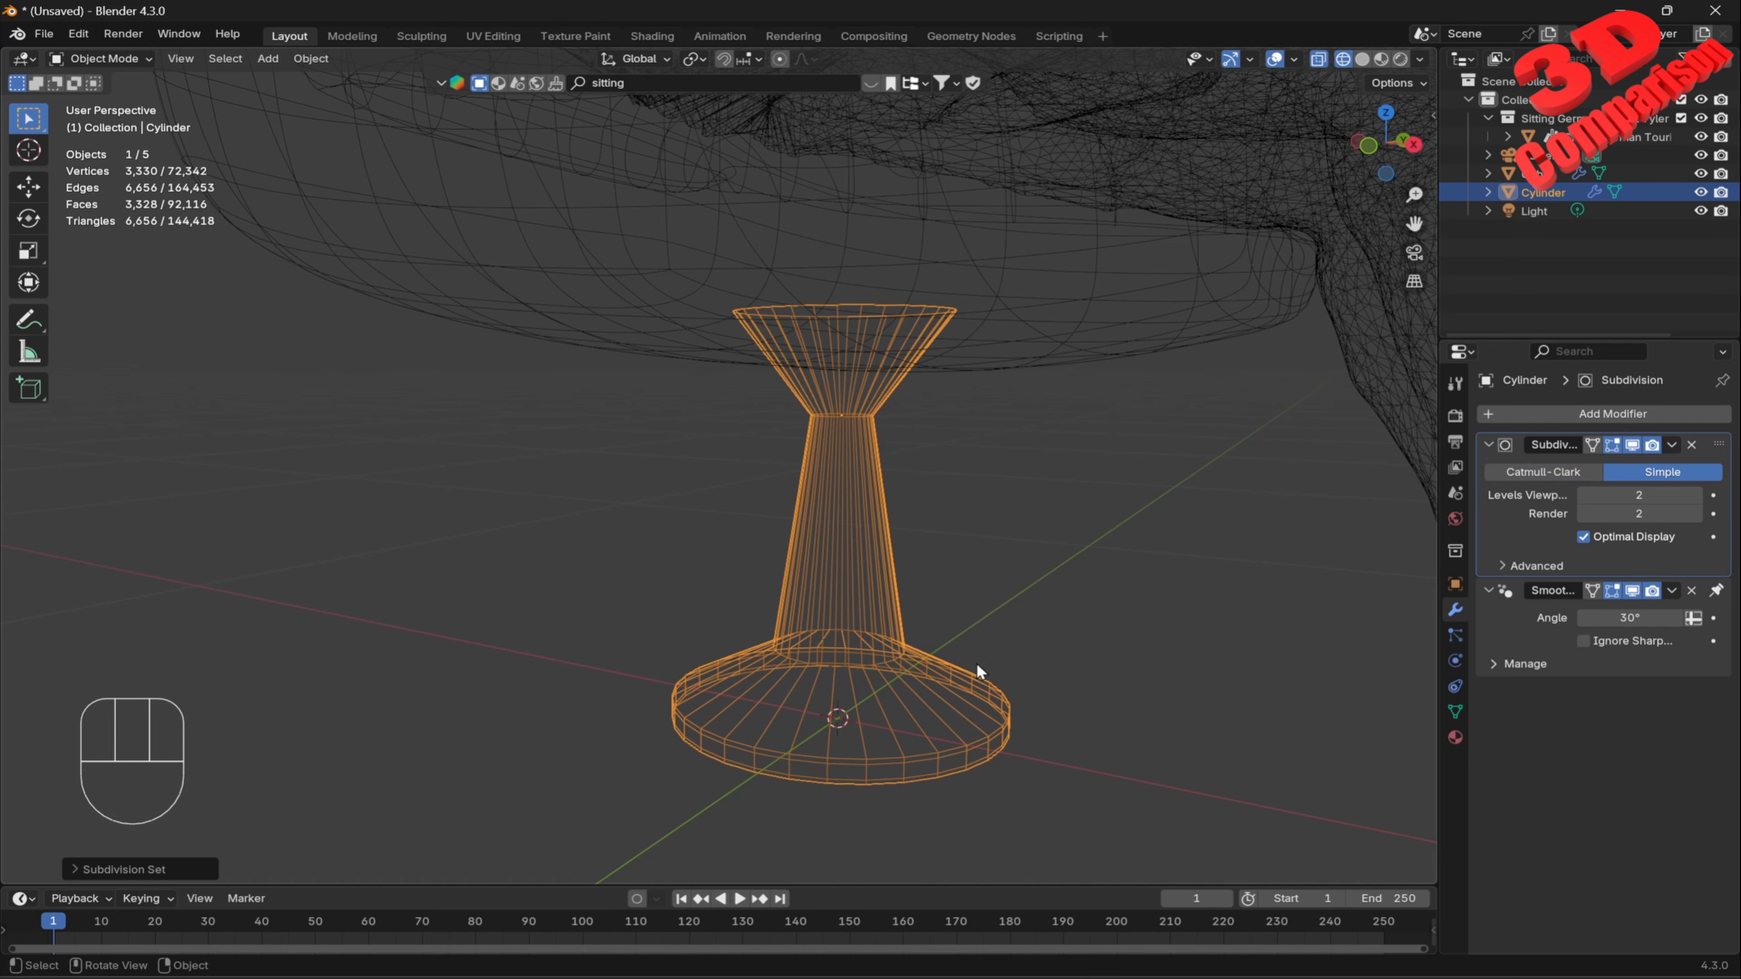
key(Tab)
key(Tab)
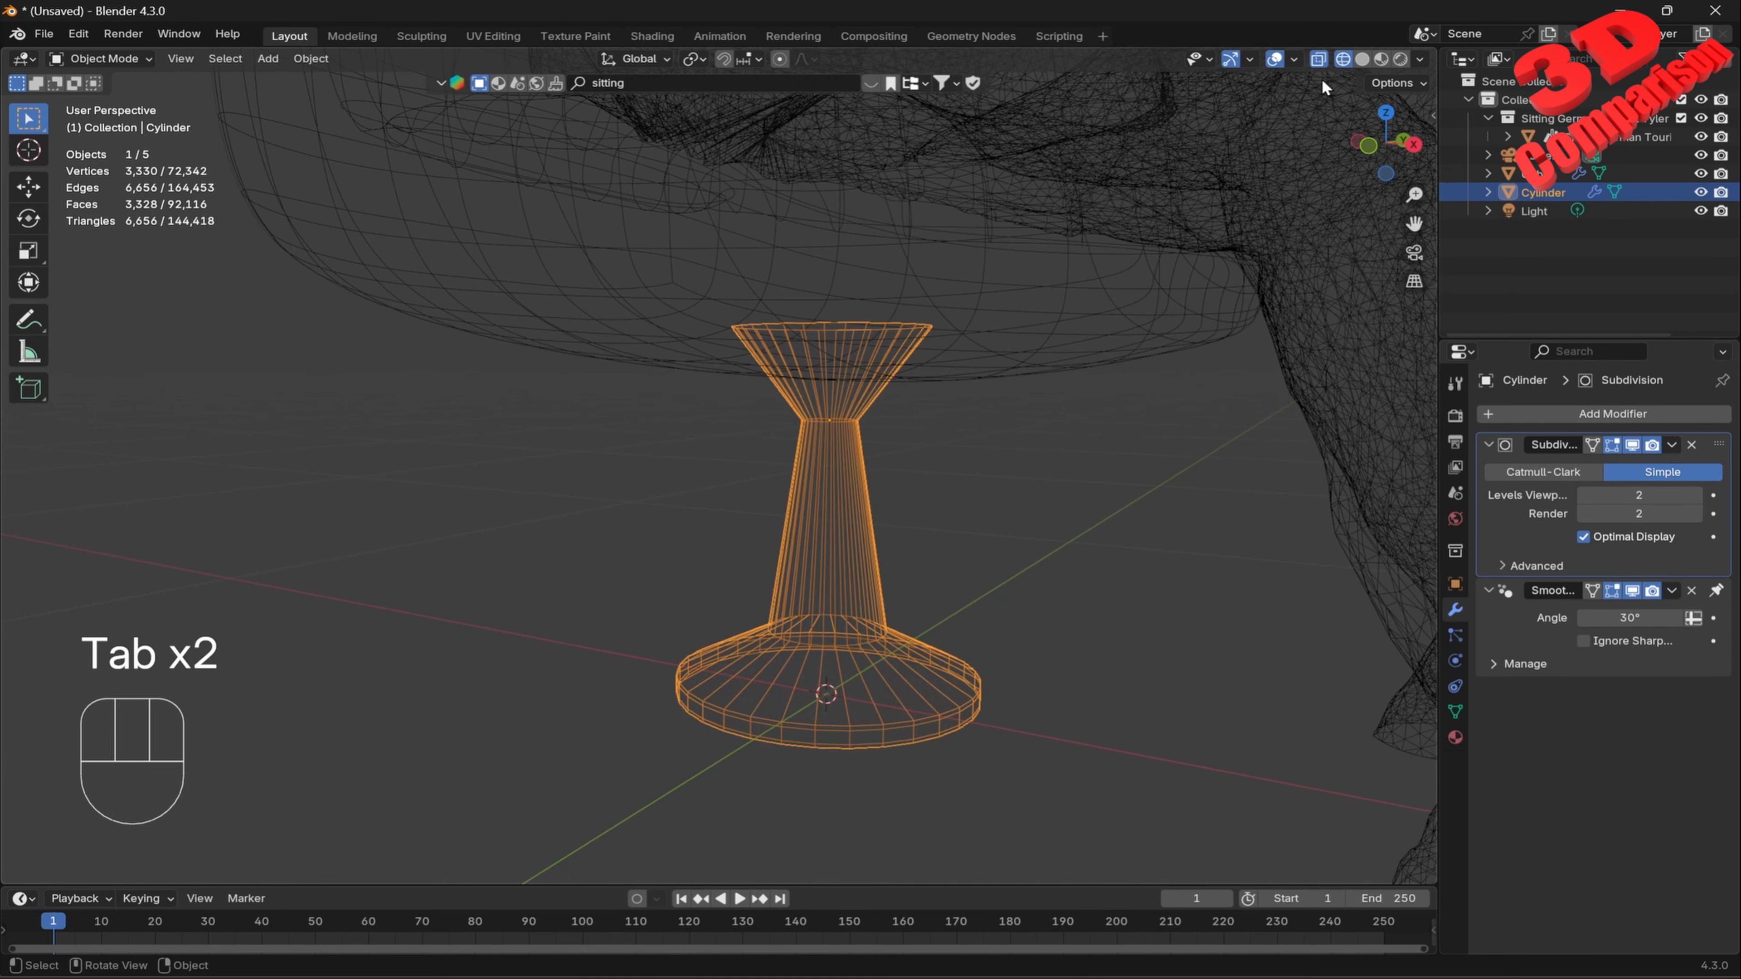
click(1381, 59)
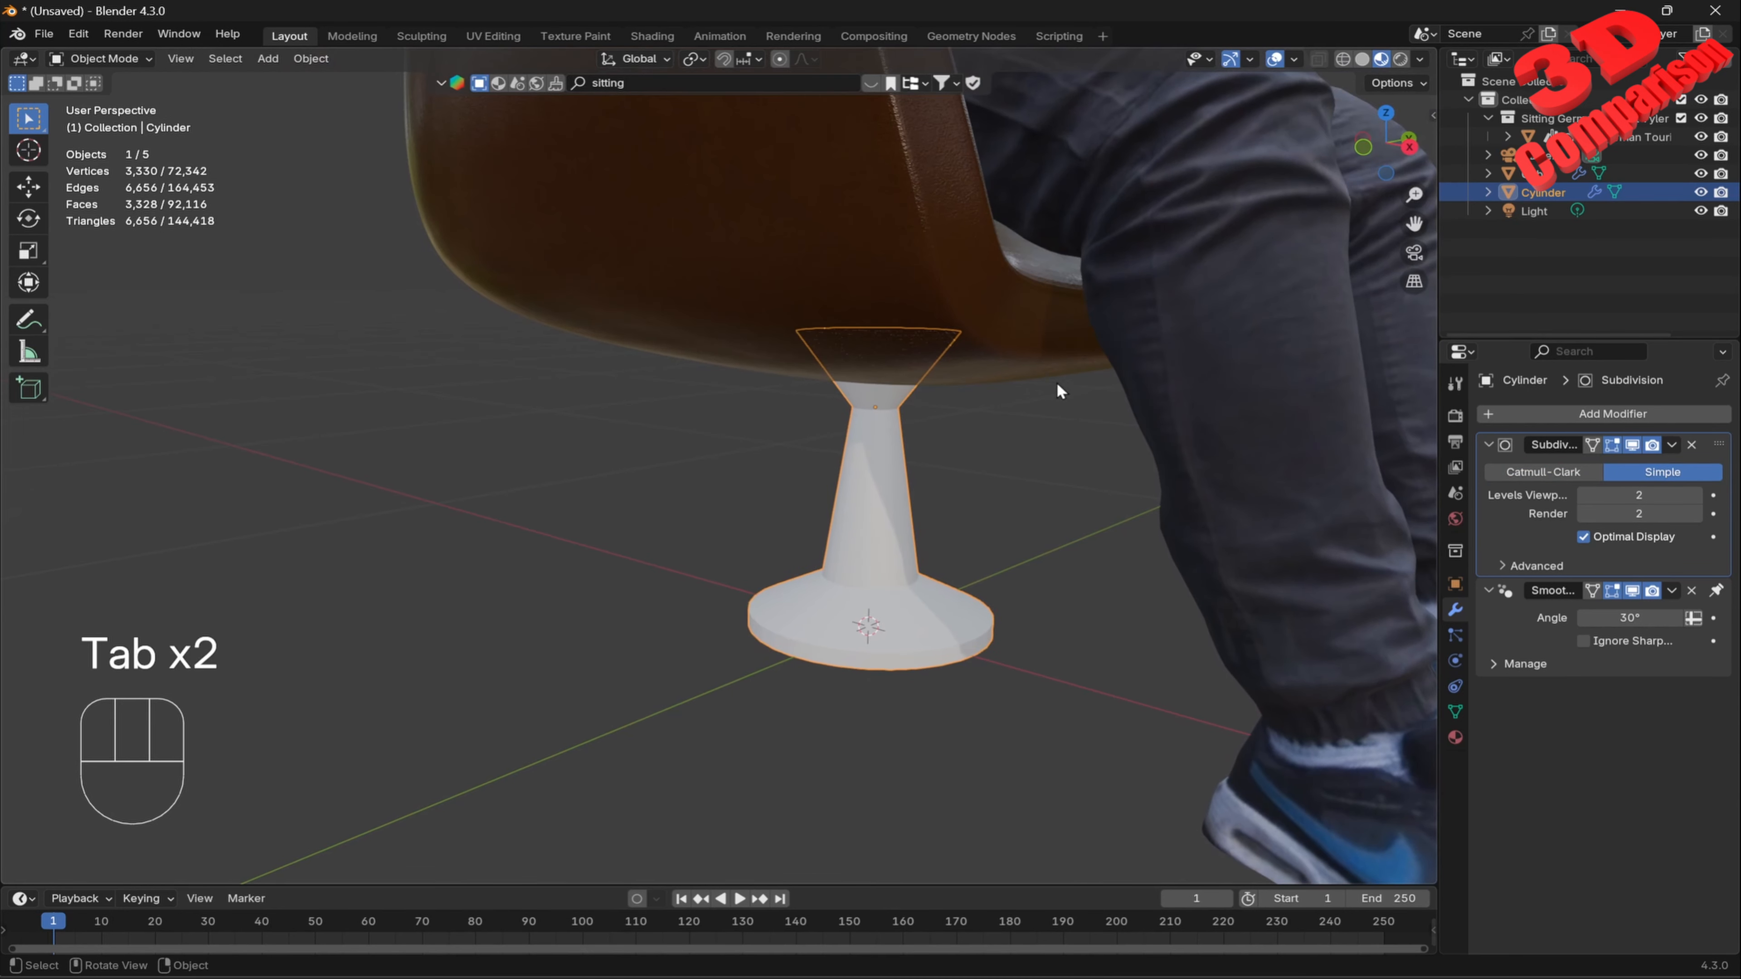
Search the BlenderKit materials for "metal" and apply the smooth silver "metal" material to the pedestal.
click(499, 83)
click(642, 80)
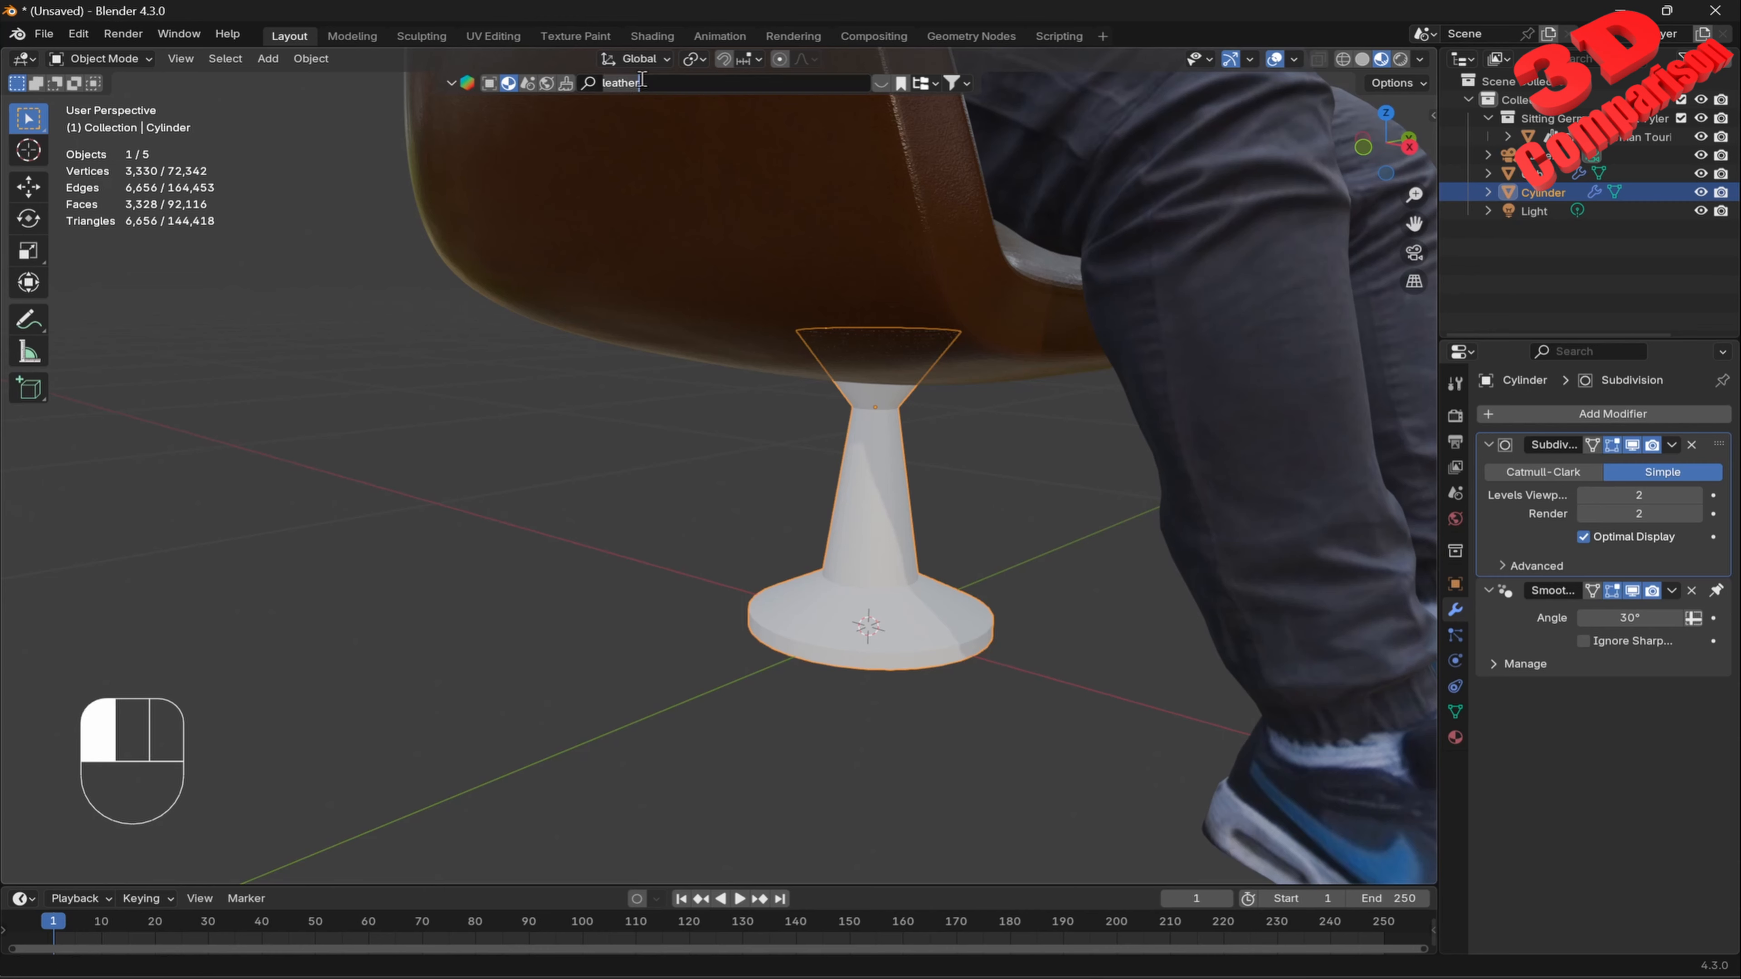
text(metal)
key(Return)
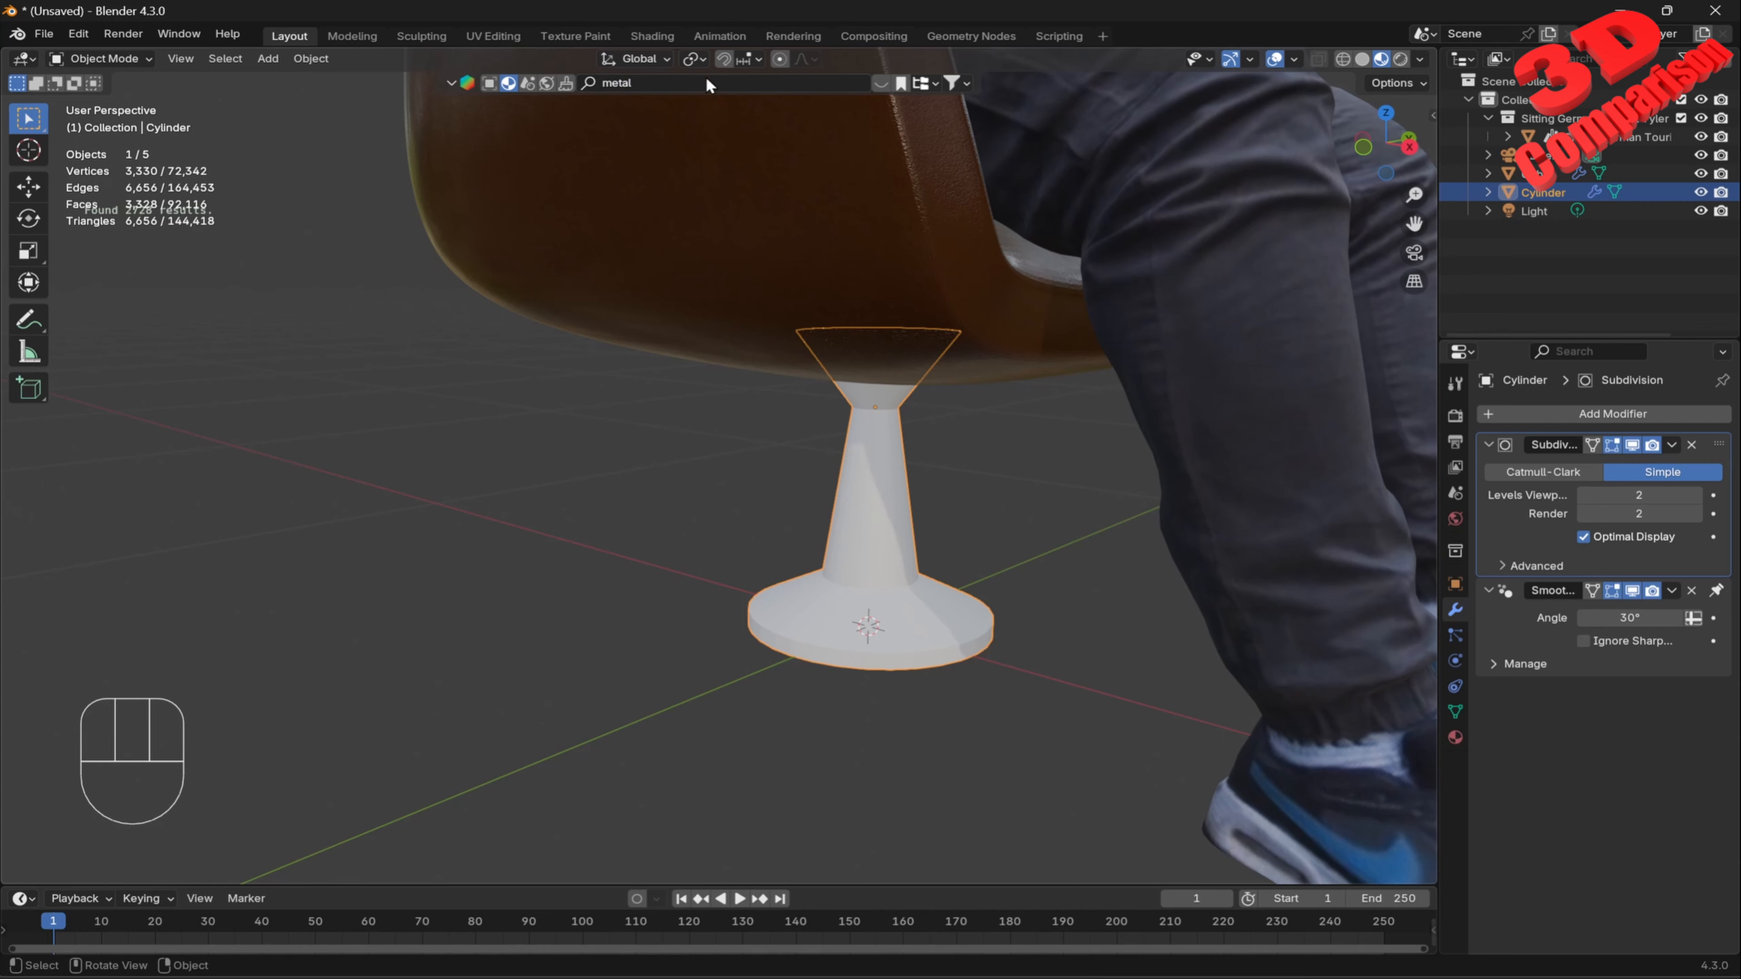
click(883, 82)
mouse_move(781, 180)
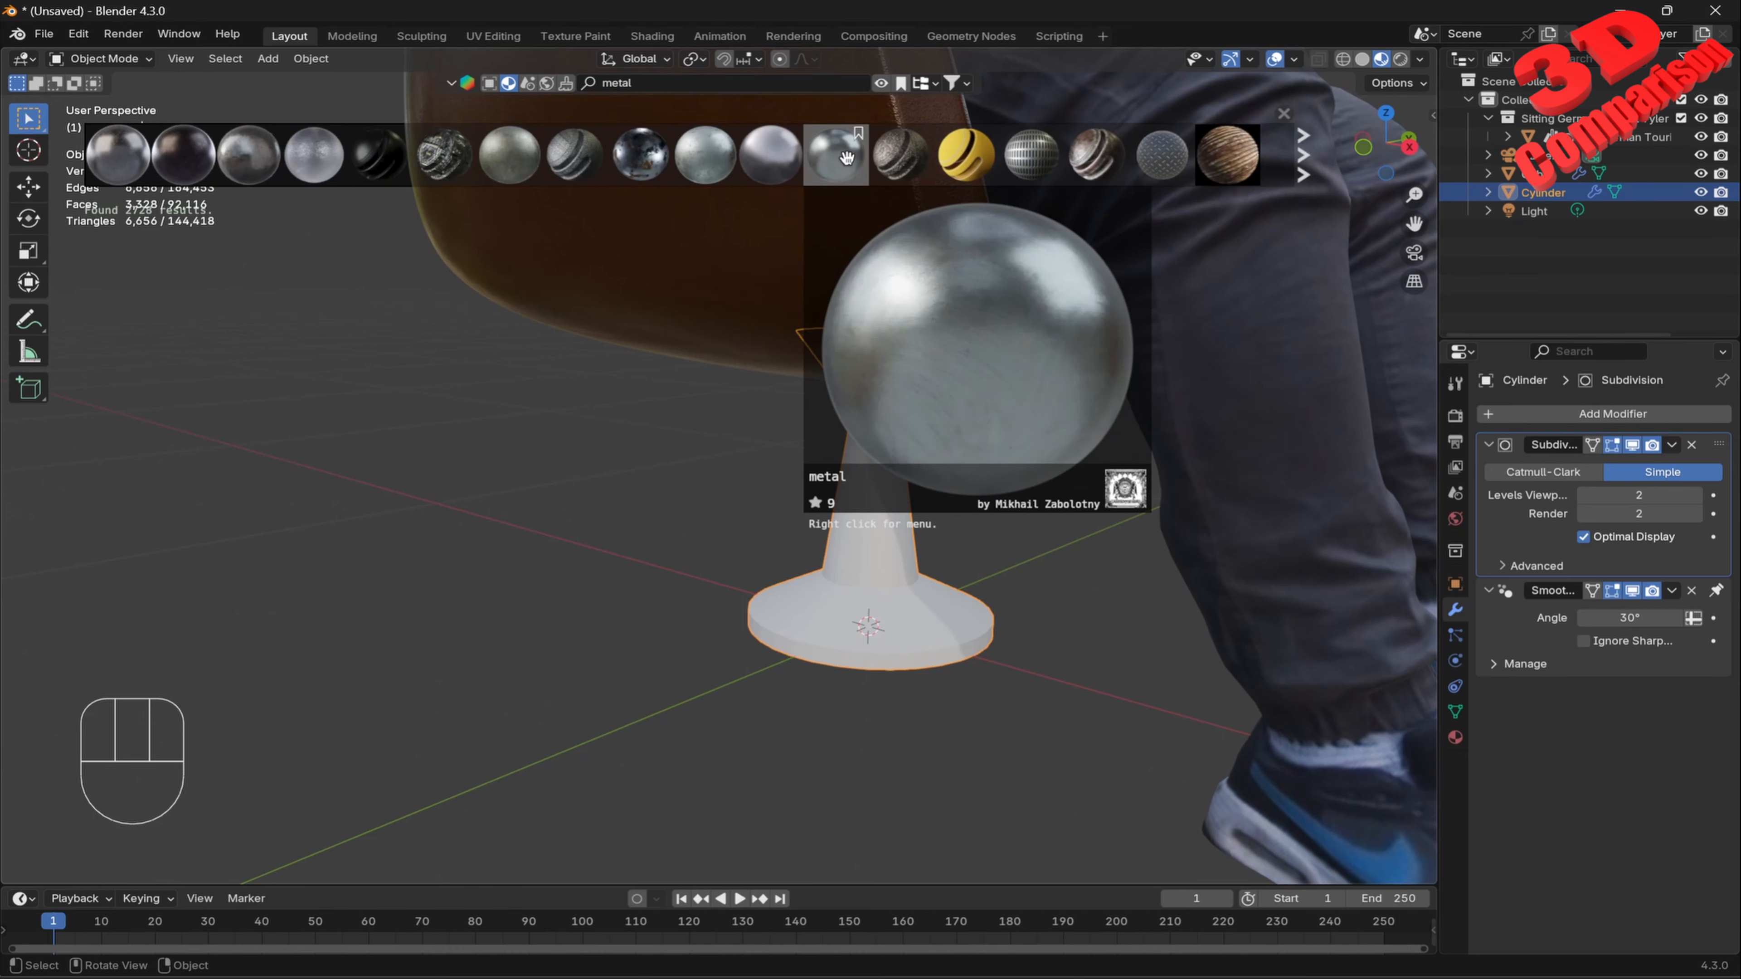
drag(847, 161, 881, 473)
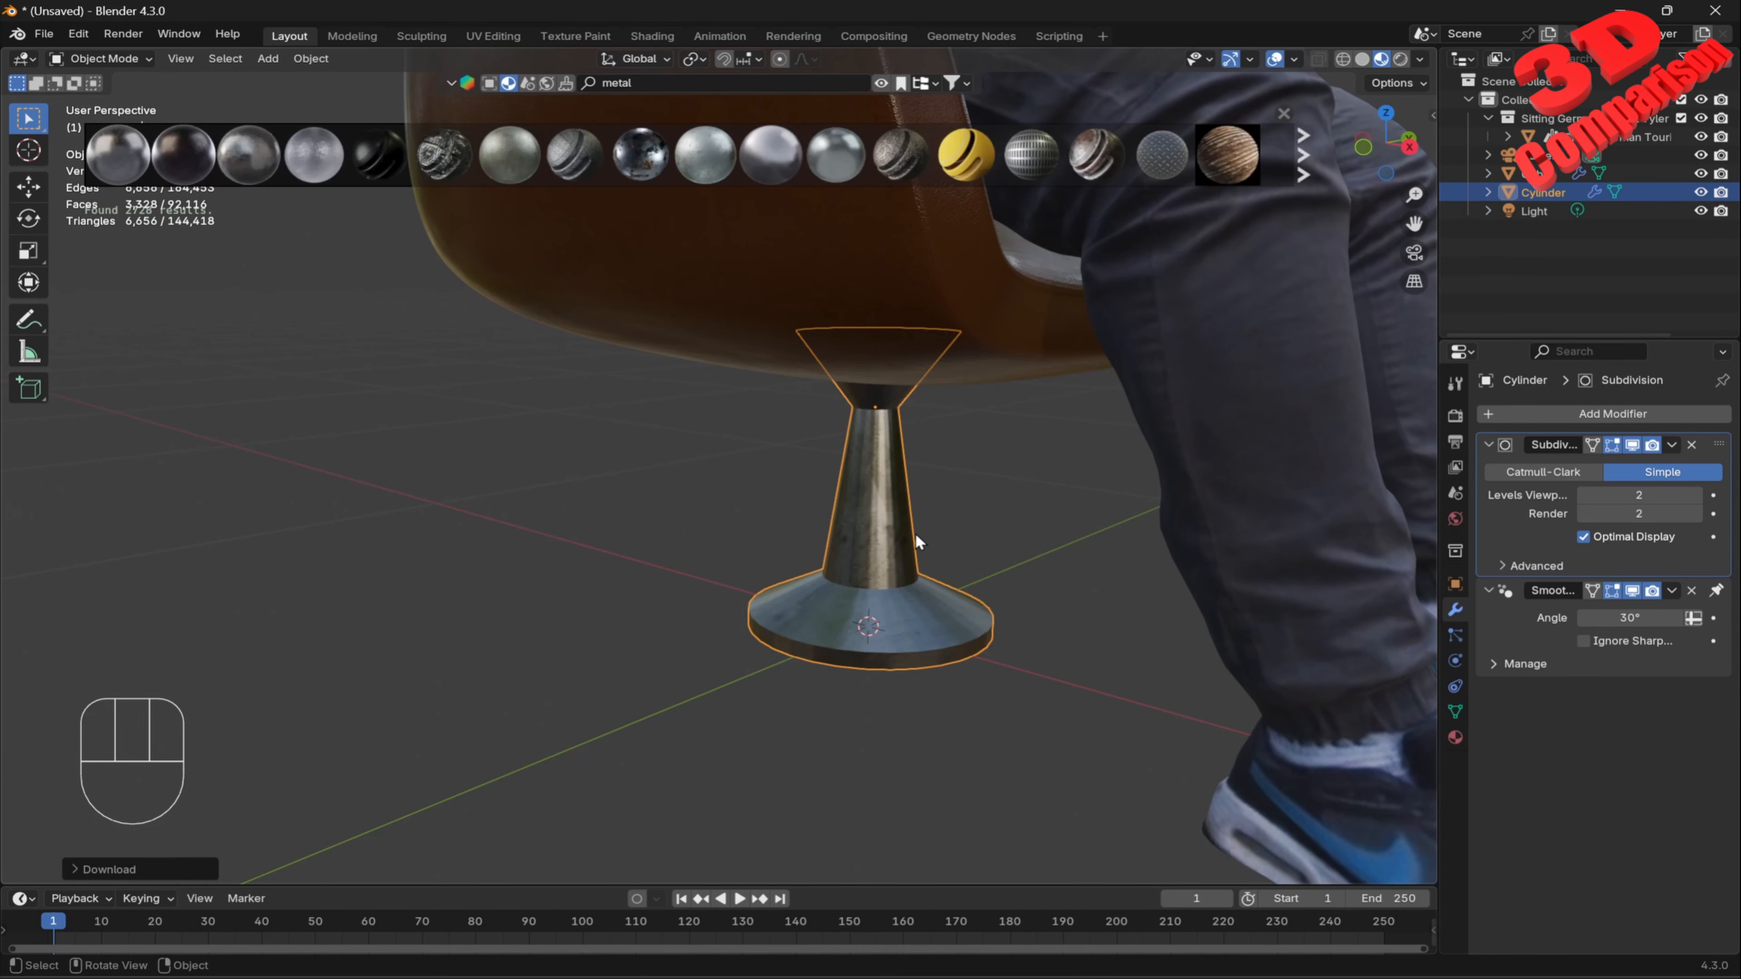
Deselect the pedestal, close the material results, and frame the whole chair with the seated figure.
scroll(918, 533, down, 3)
scroll(1173, 452, down, 2)
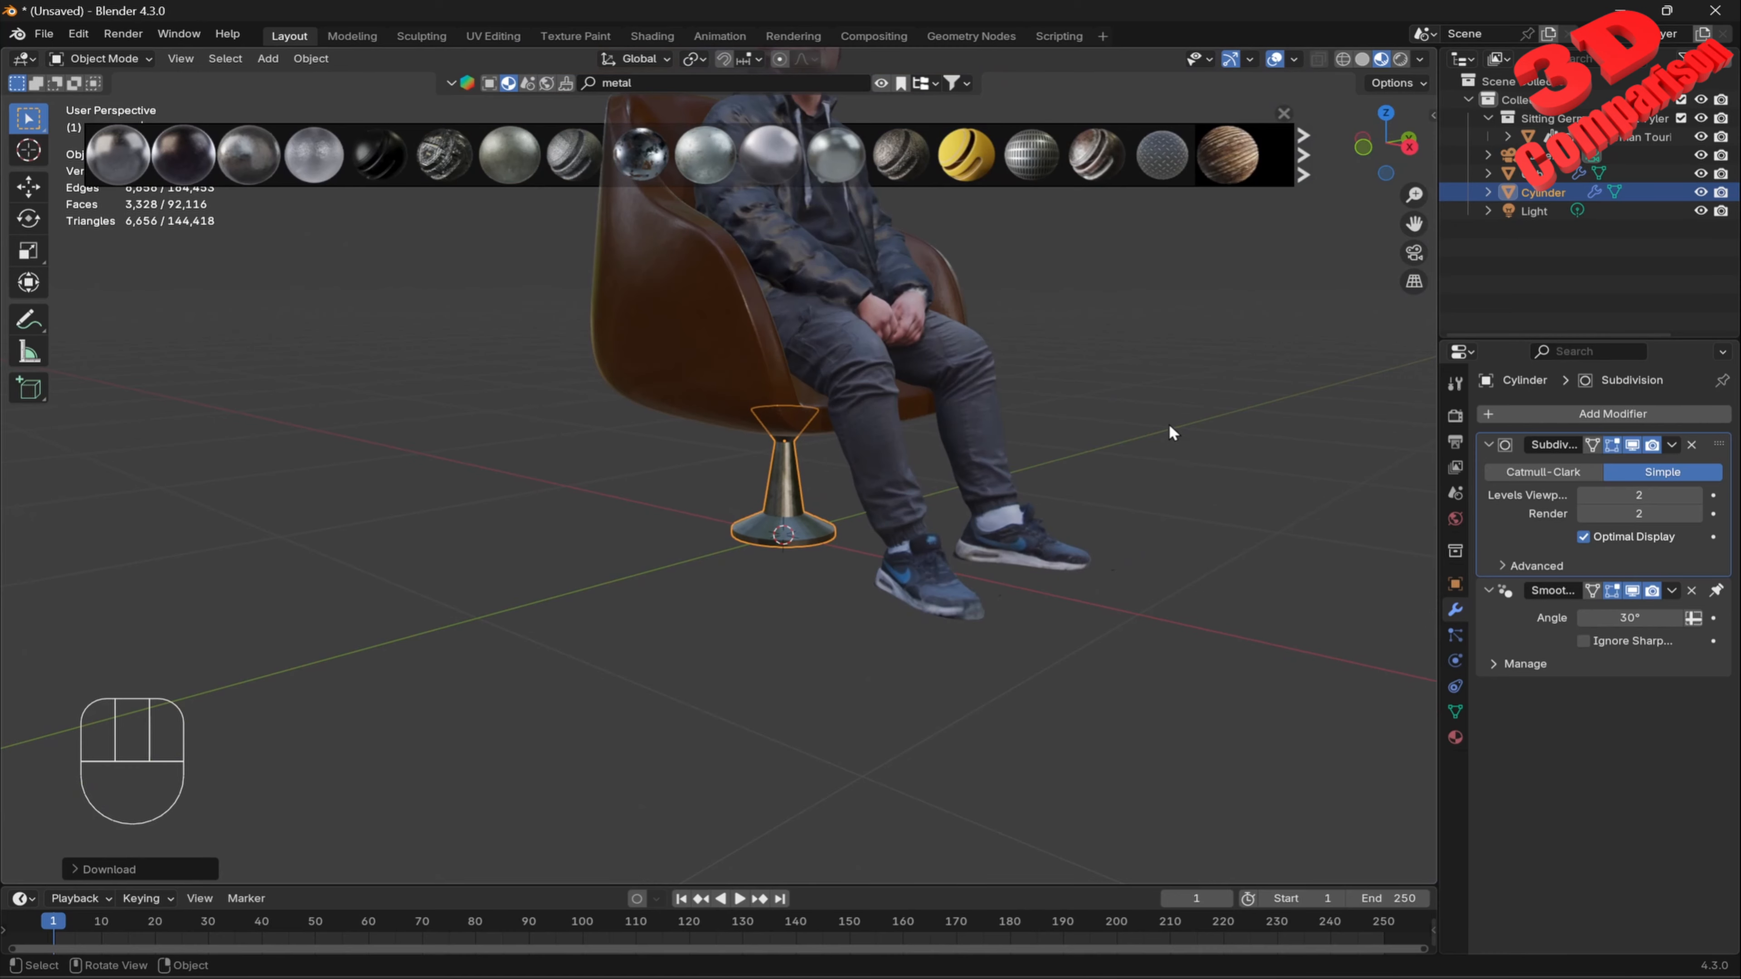
click(1173, 429)
middle_drag(1178, 432, 1138, 436)
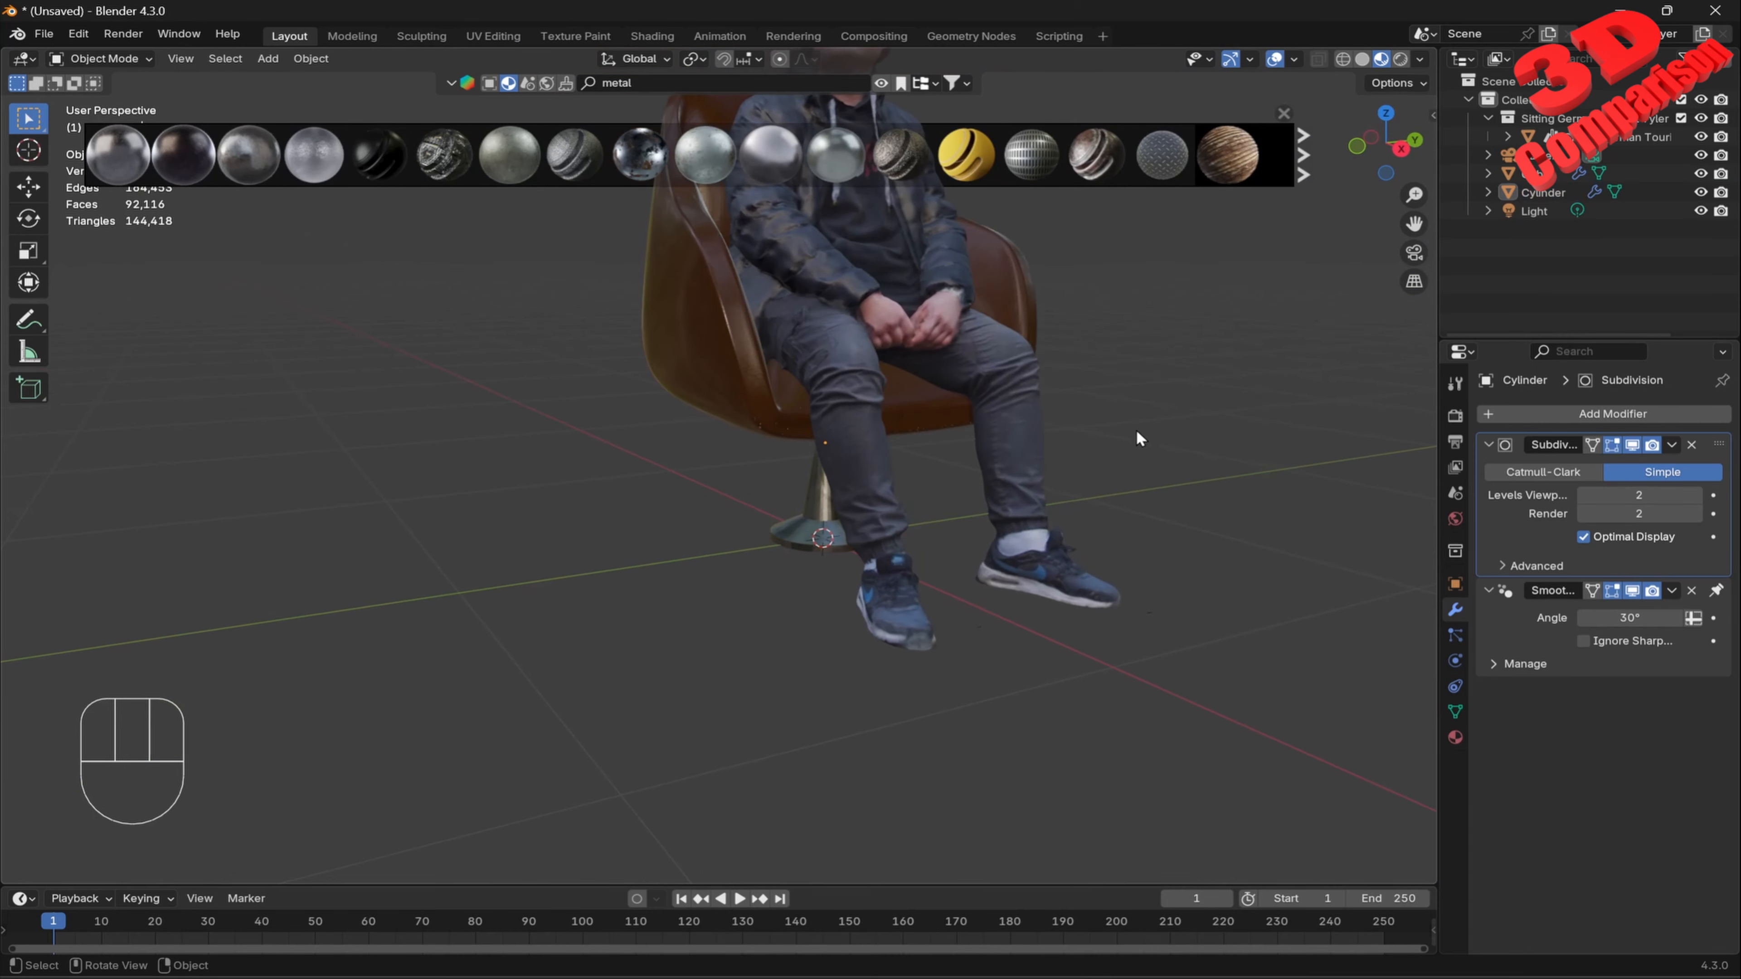
click(1287, 116)
shift+middle_drag(1212, 381, 1117, 538)
scroll(1066, 500, down, 2)
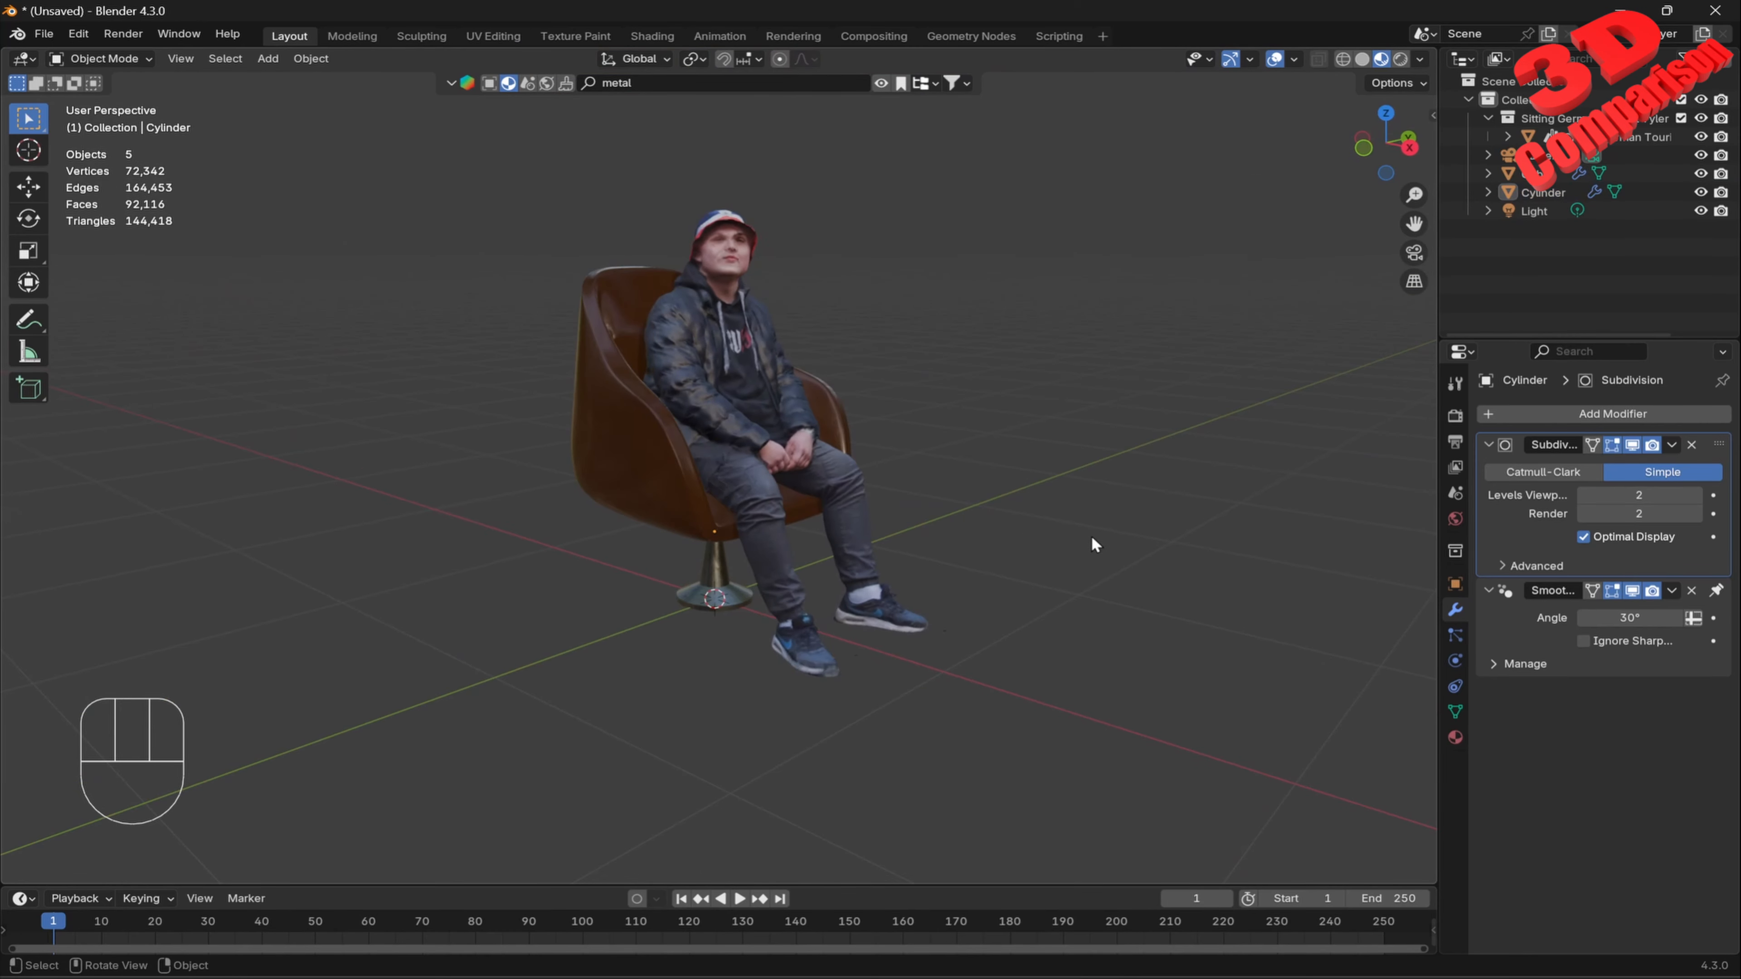
Enlarge the timeline, turn on Auto Keying, and key the leather seat's current rotation at frame 1.
drag(964, 886, 984, 737)
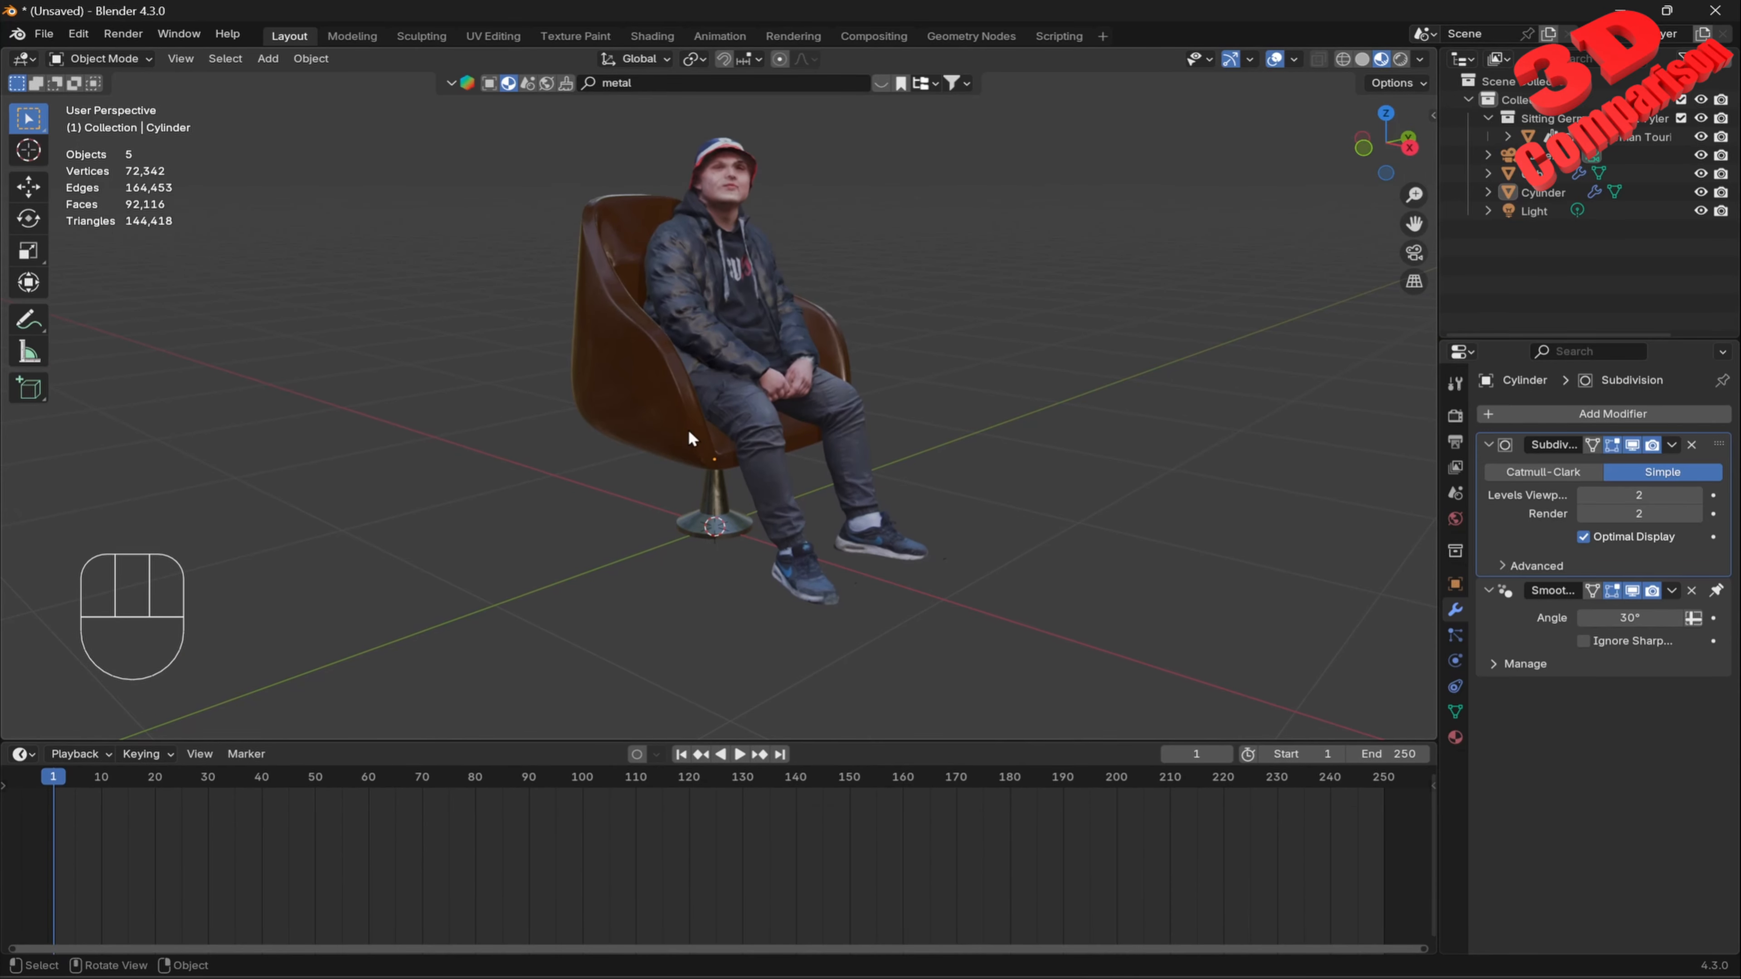
click(665, 416)
middle_drag(716, 619, 682, 450)
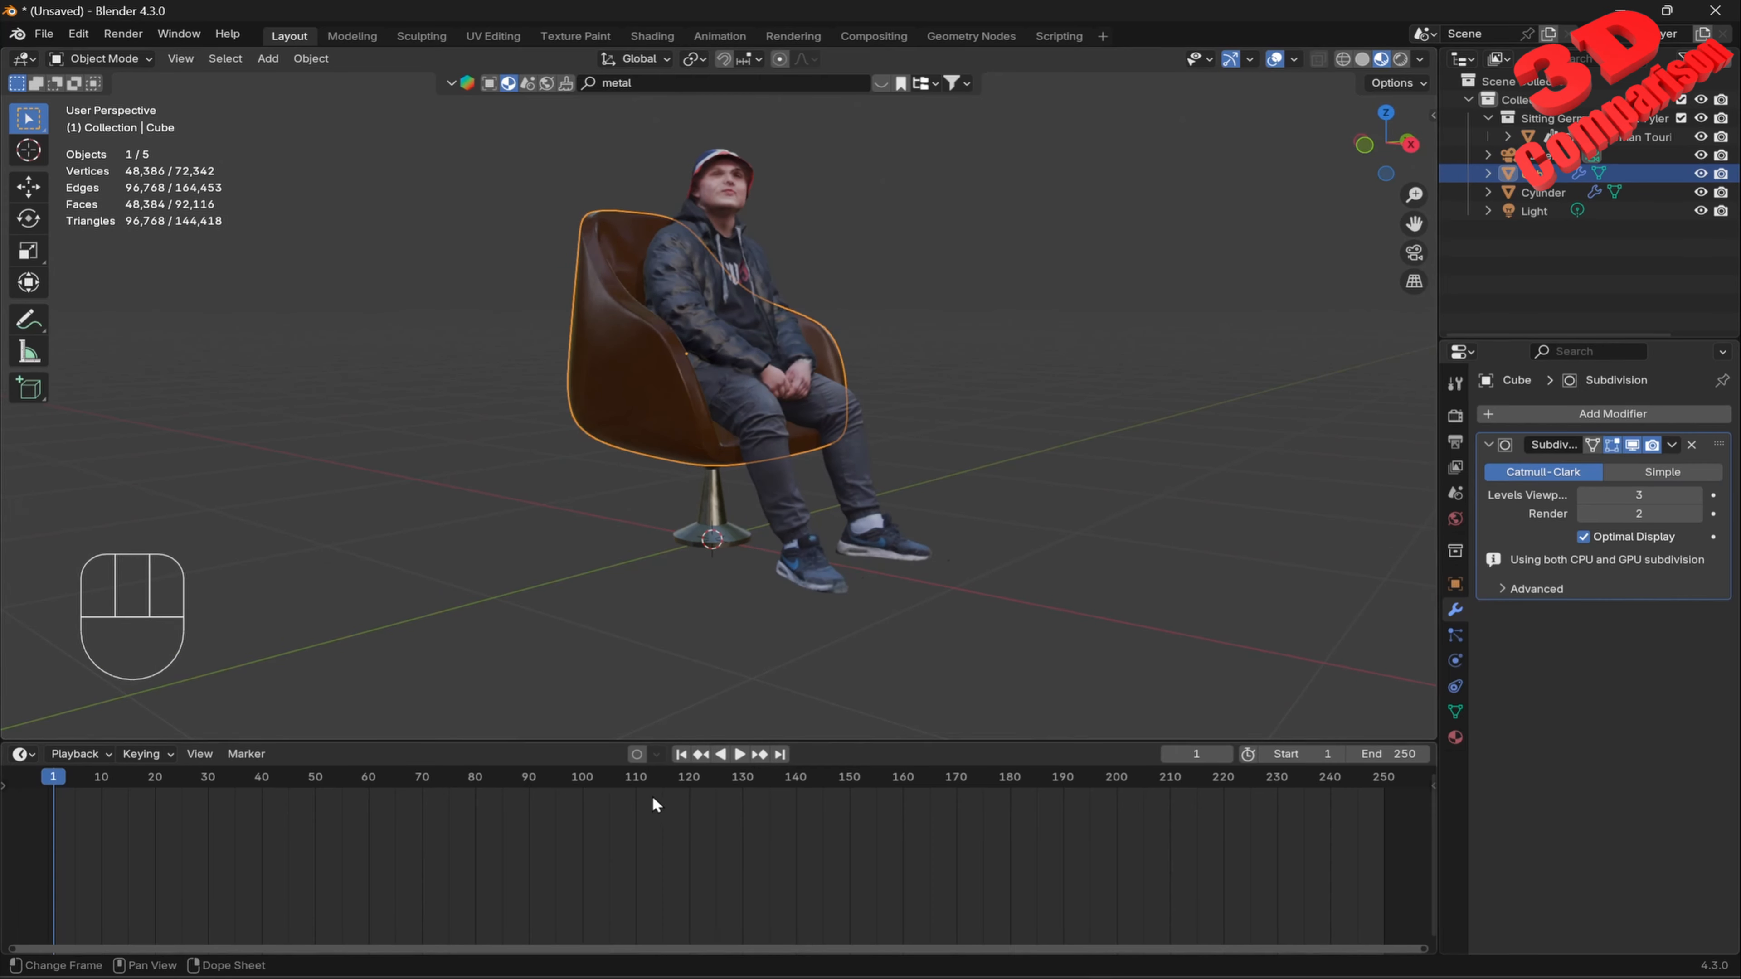
click(637, 755)
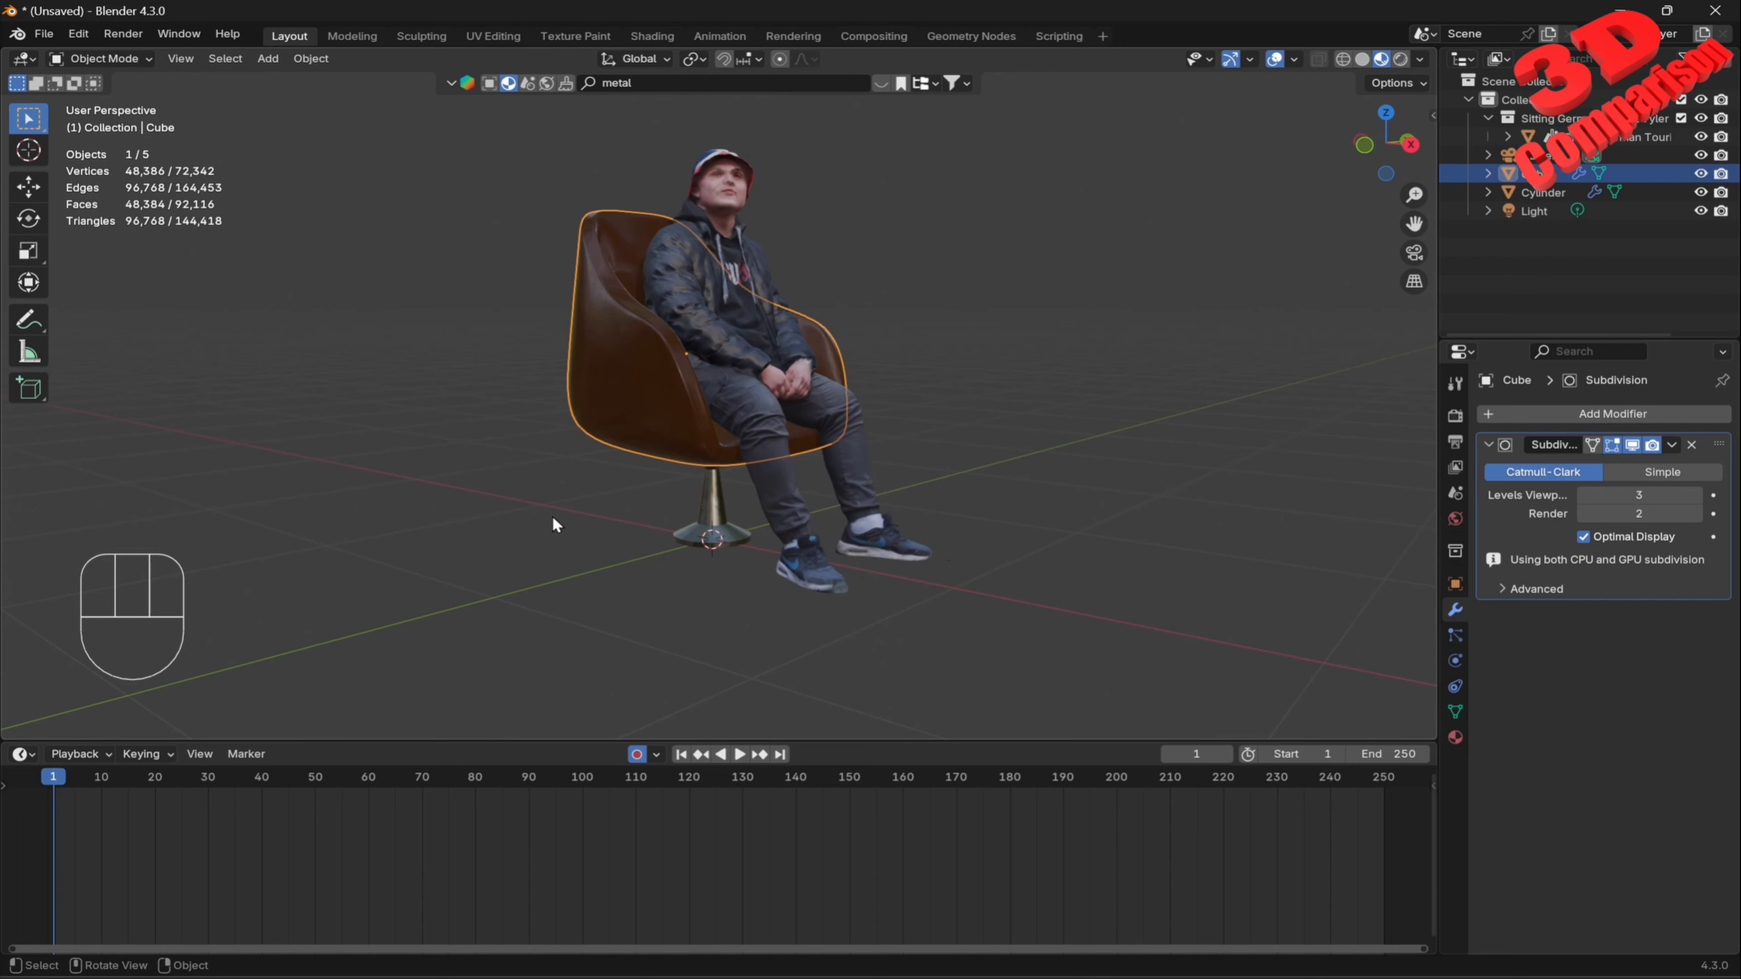
key(r)
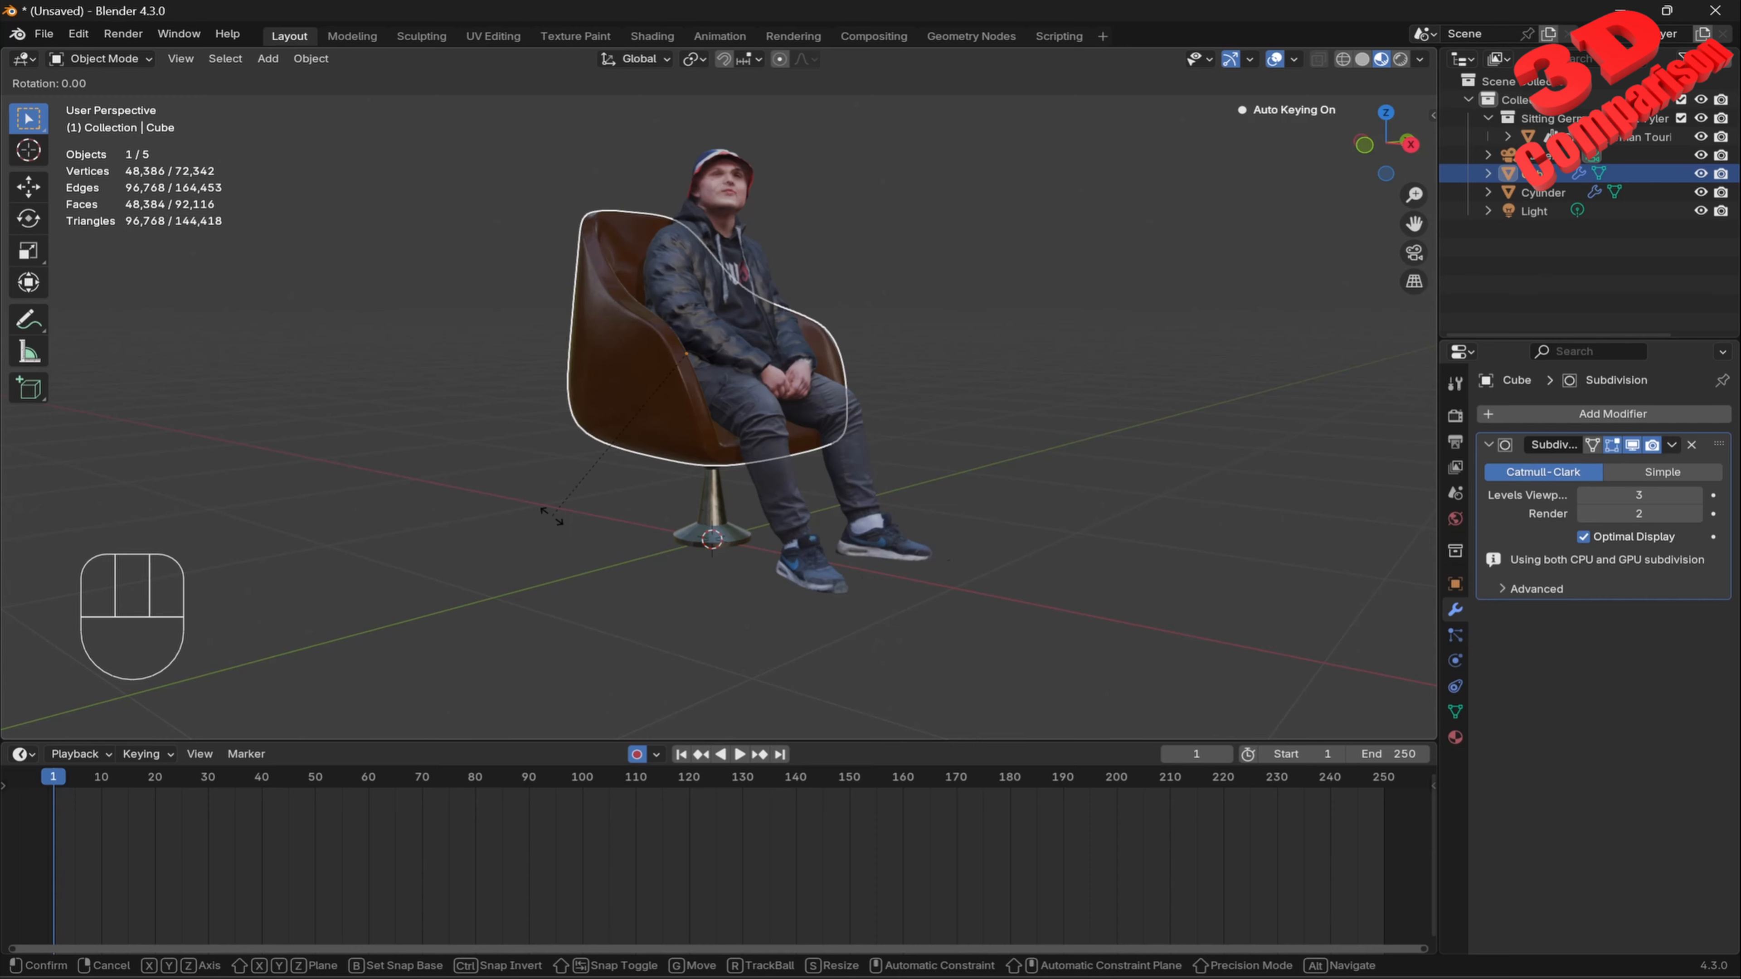
key(KP_Enter)
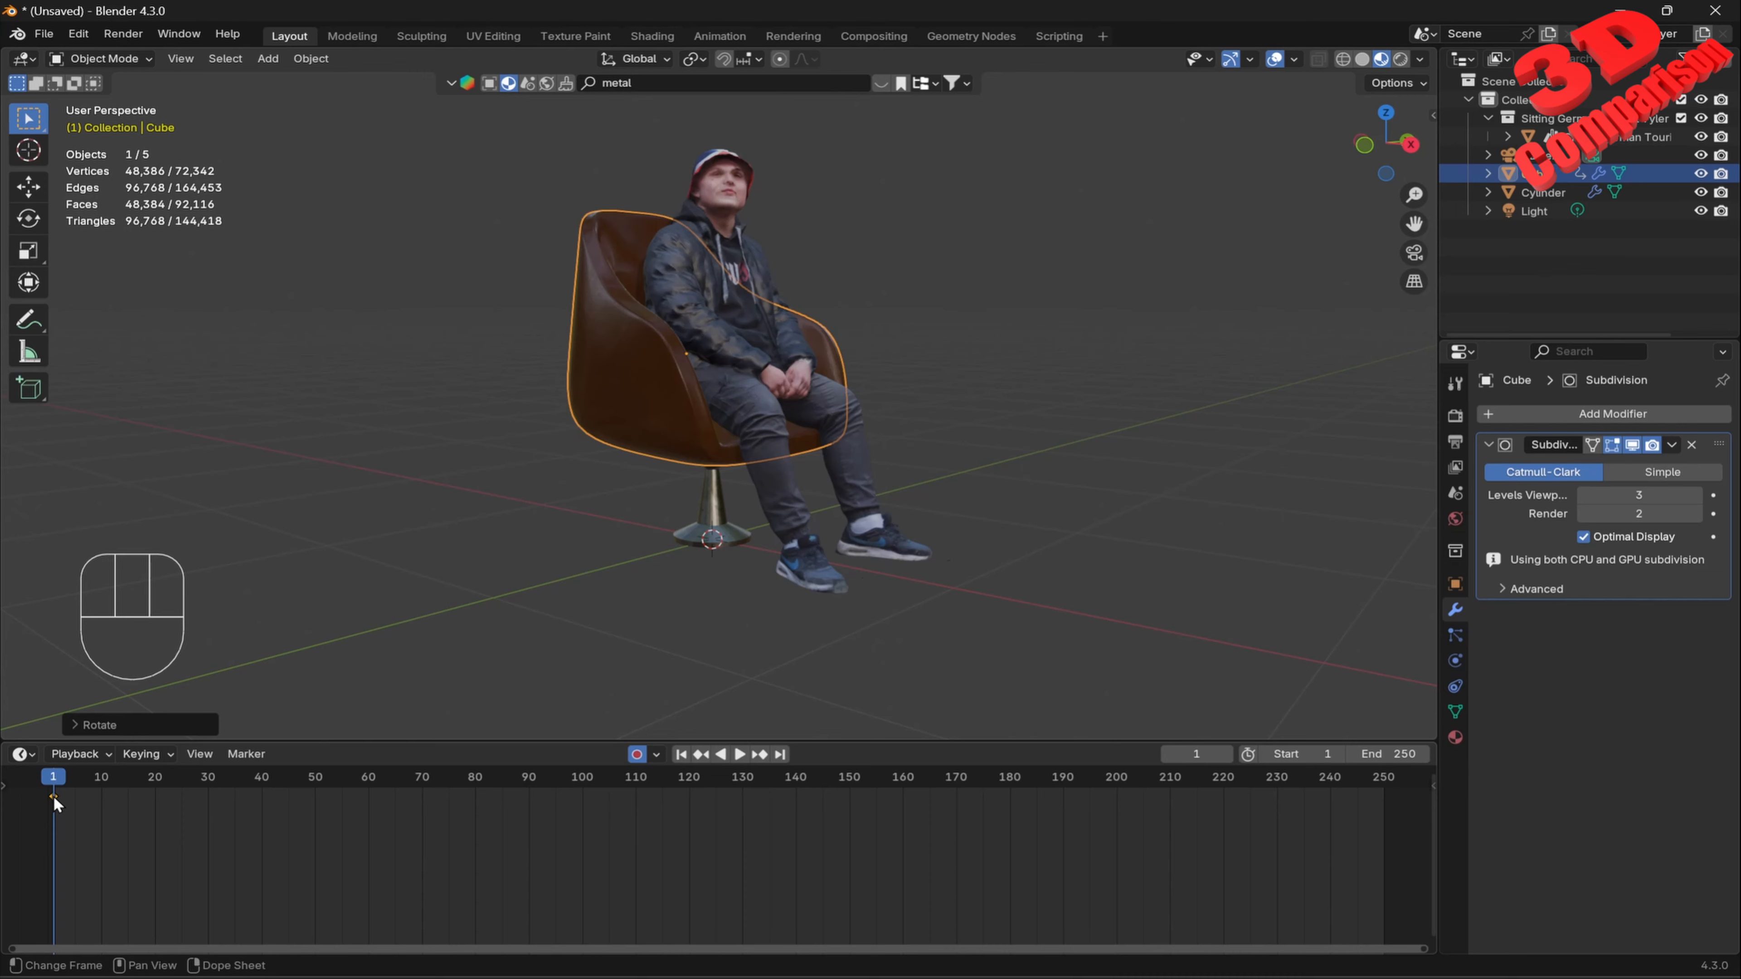
Key a 360° rotation of the leather seat about the Z axis at frame 150 and turn off Auto Keying.
key(space)
drag(344, 799, 851, 827)
key(space)
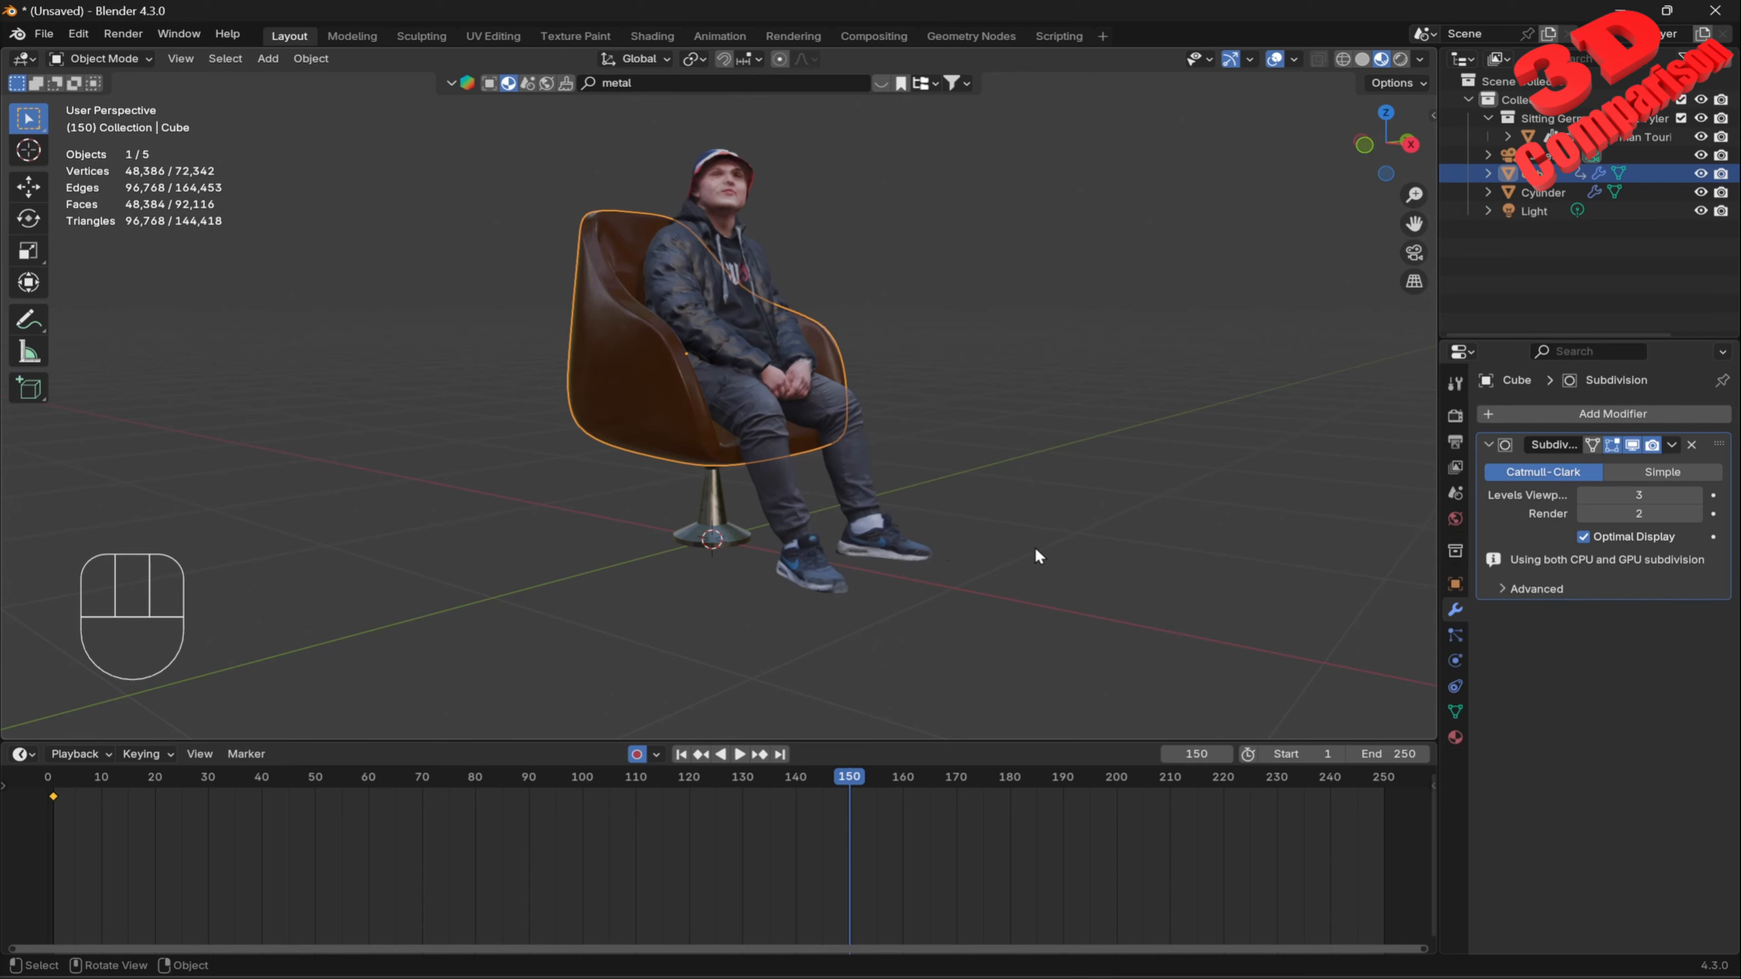
key(r)
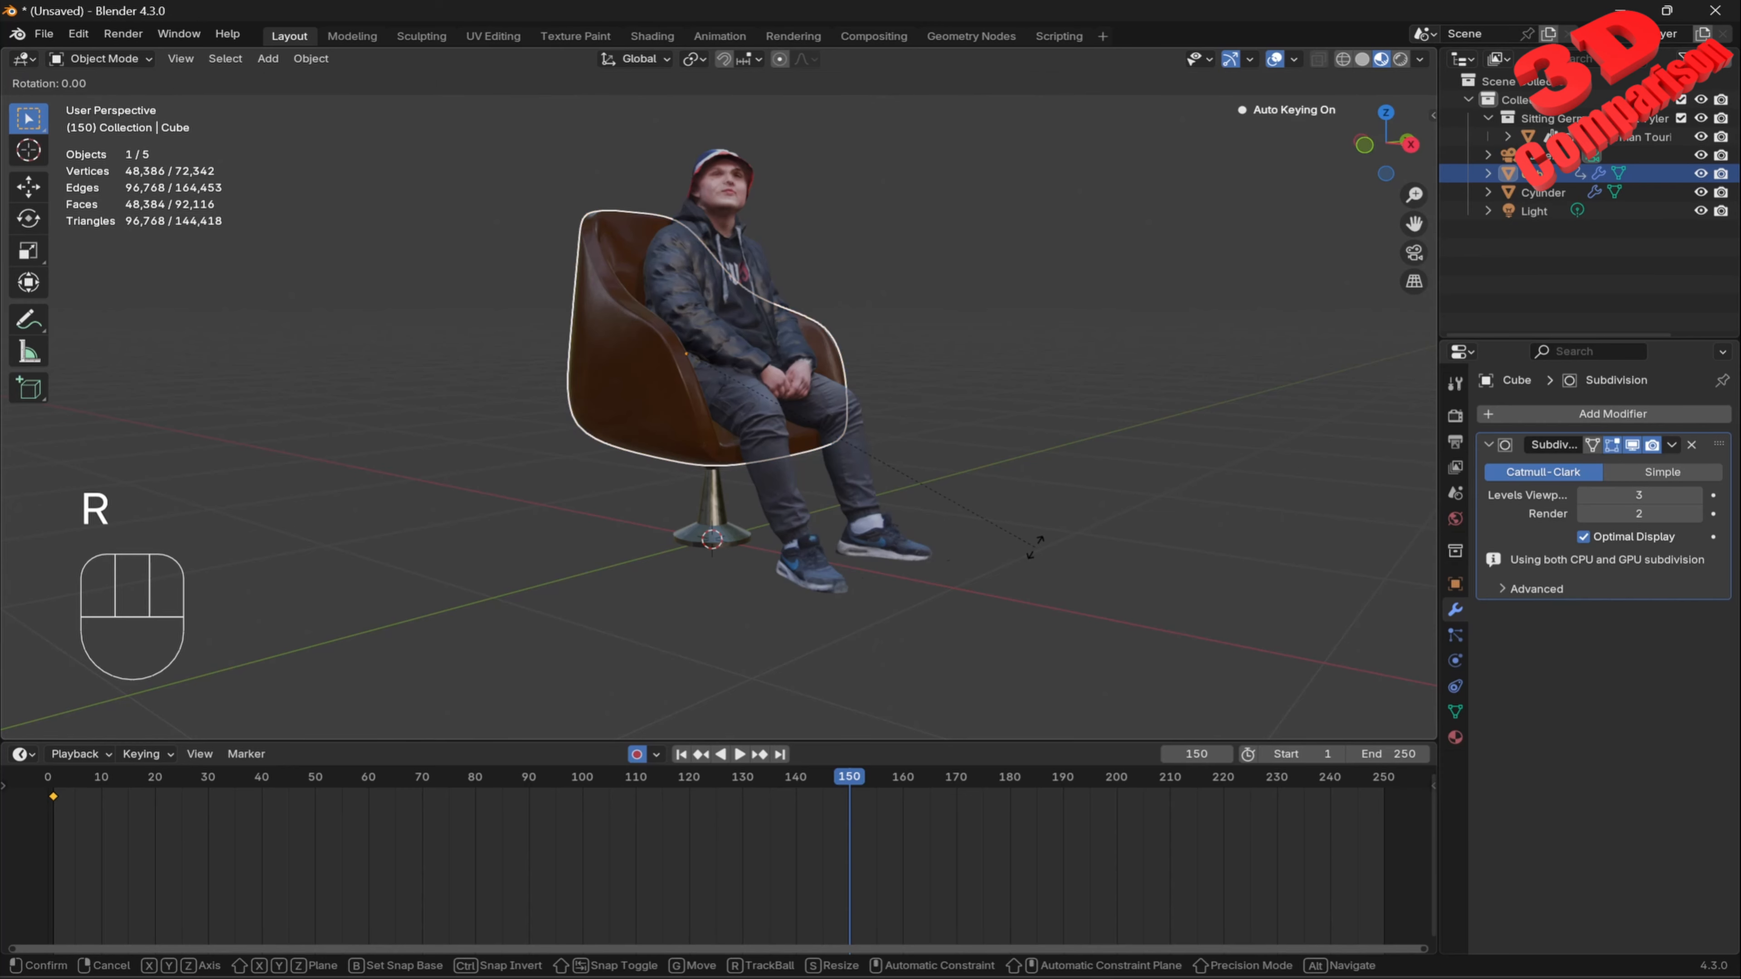
key(z)
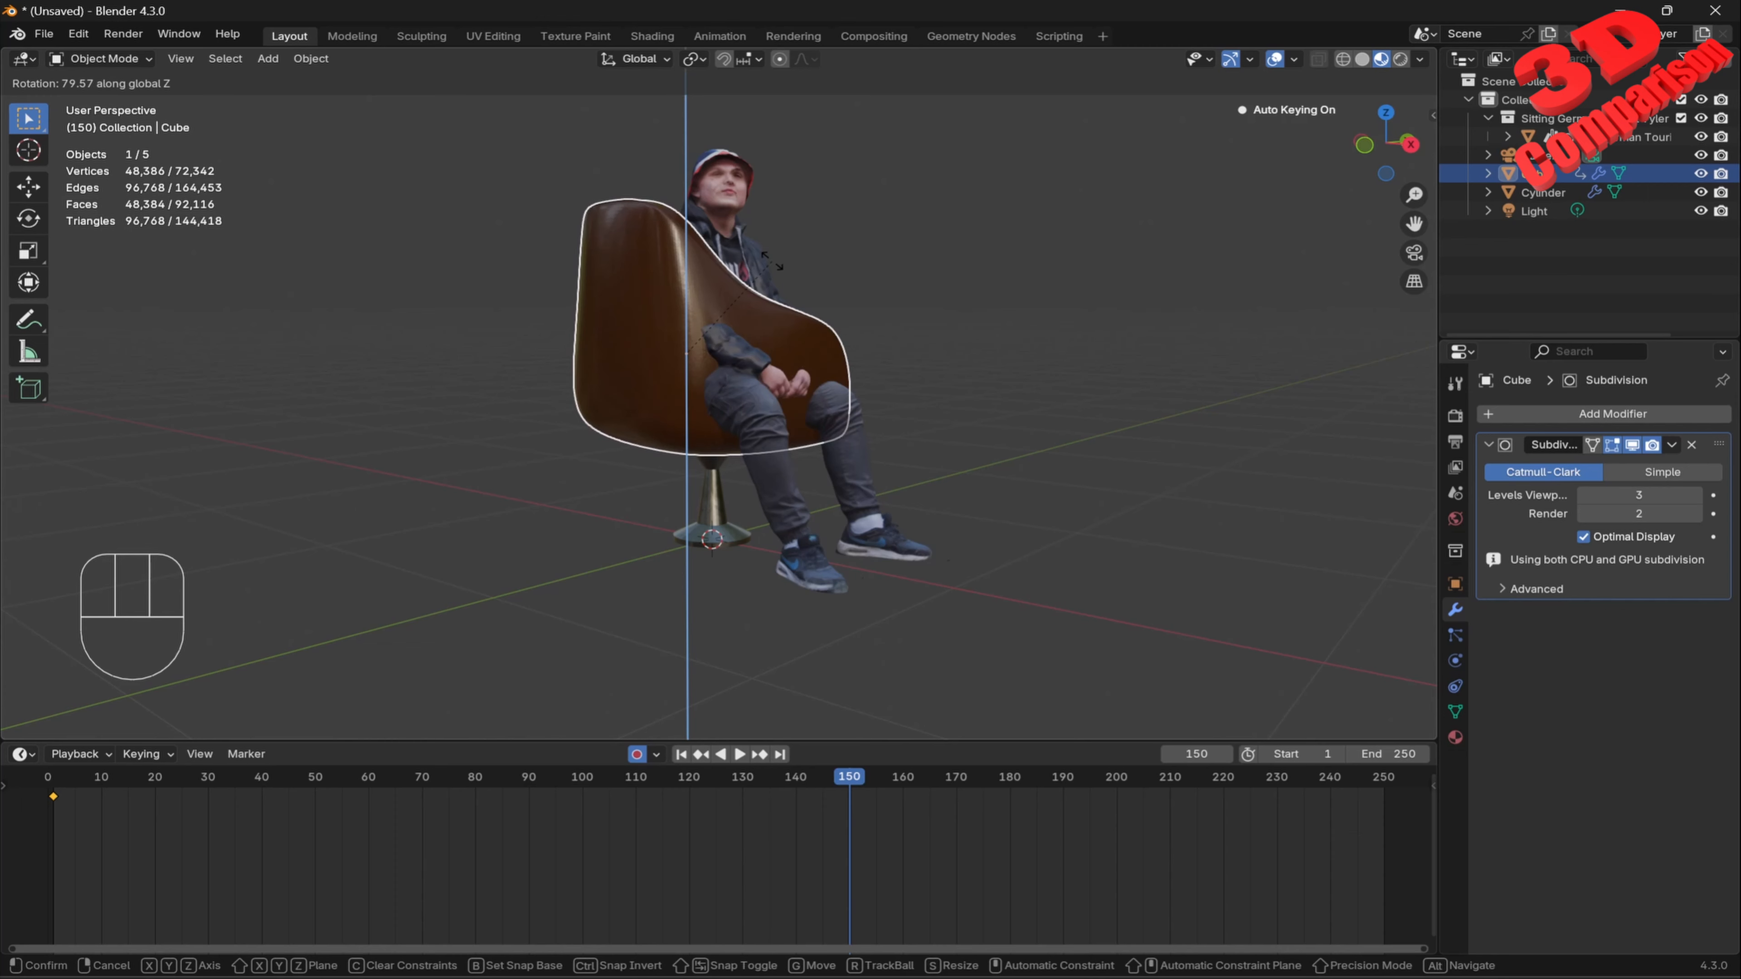
text(360)
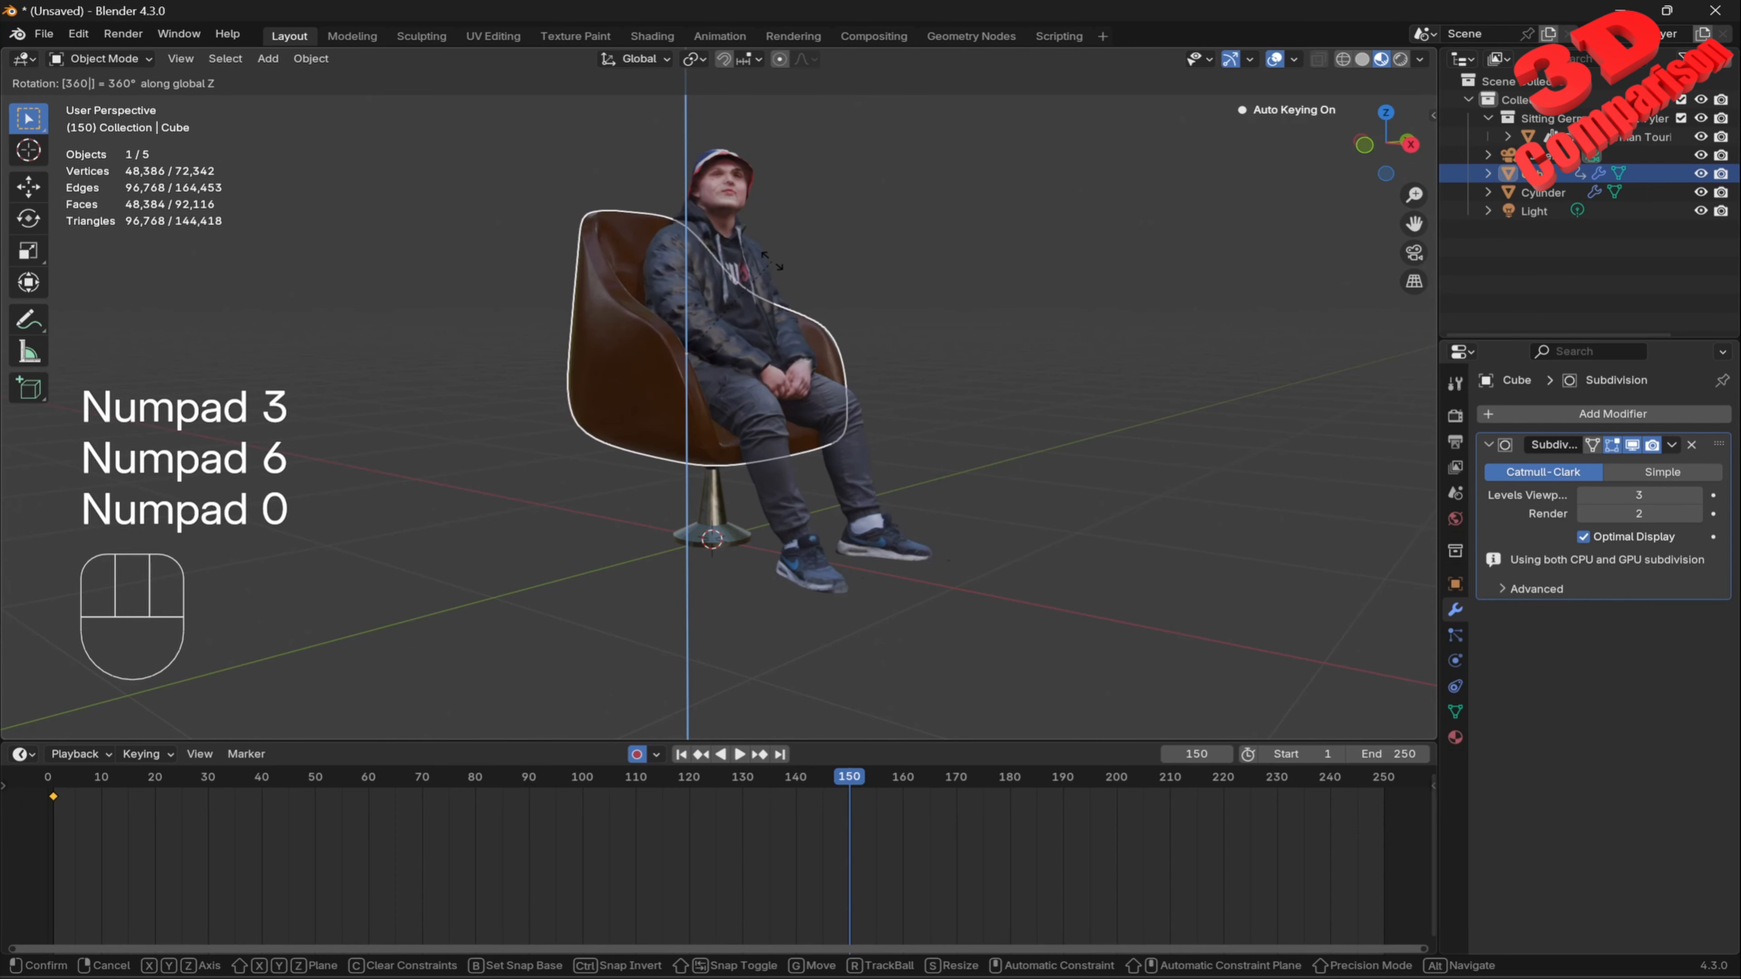
key(KP_Enter)
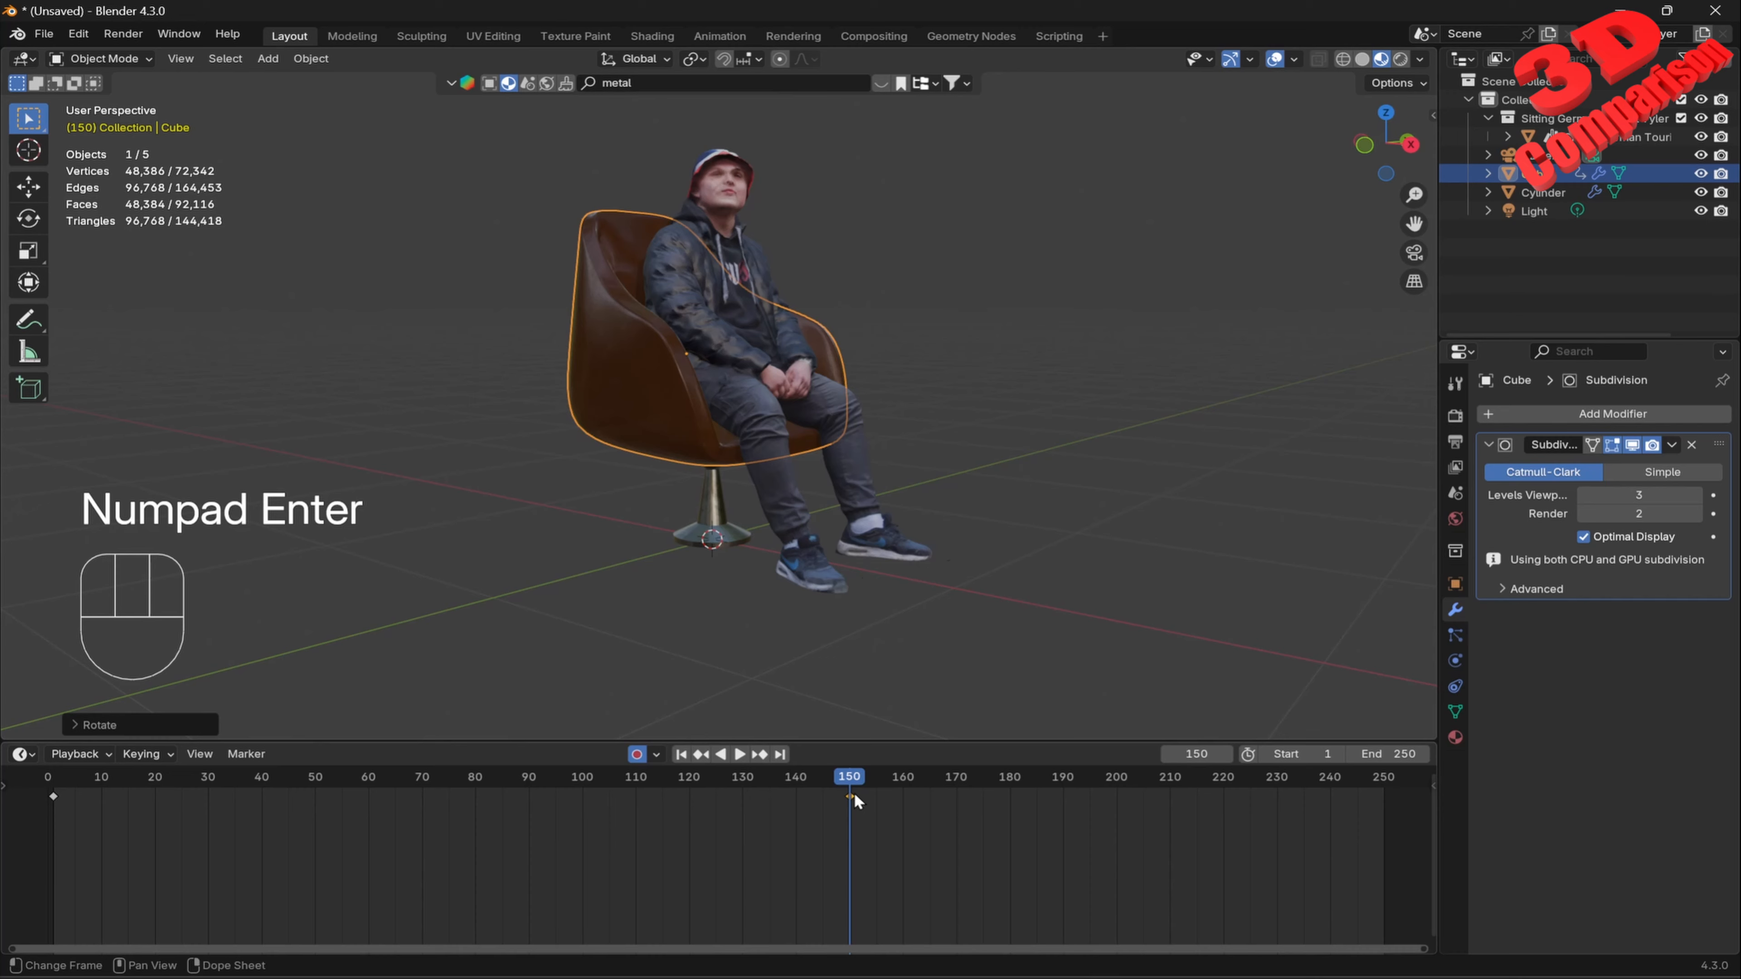
click(636, 754)
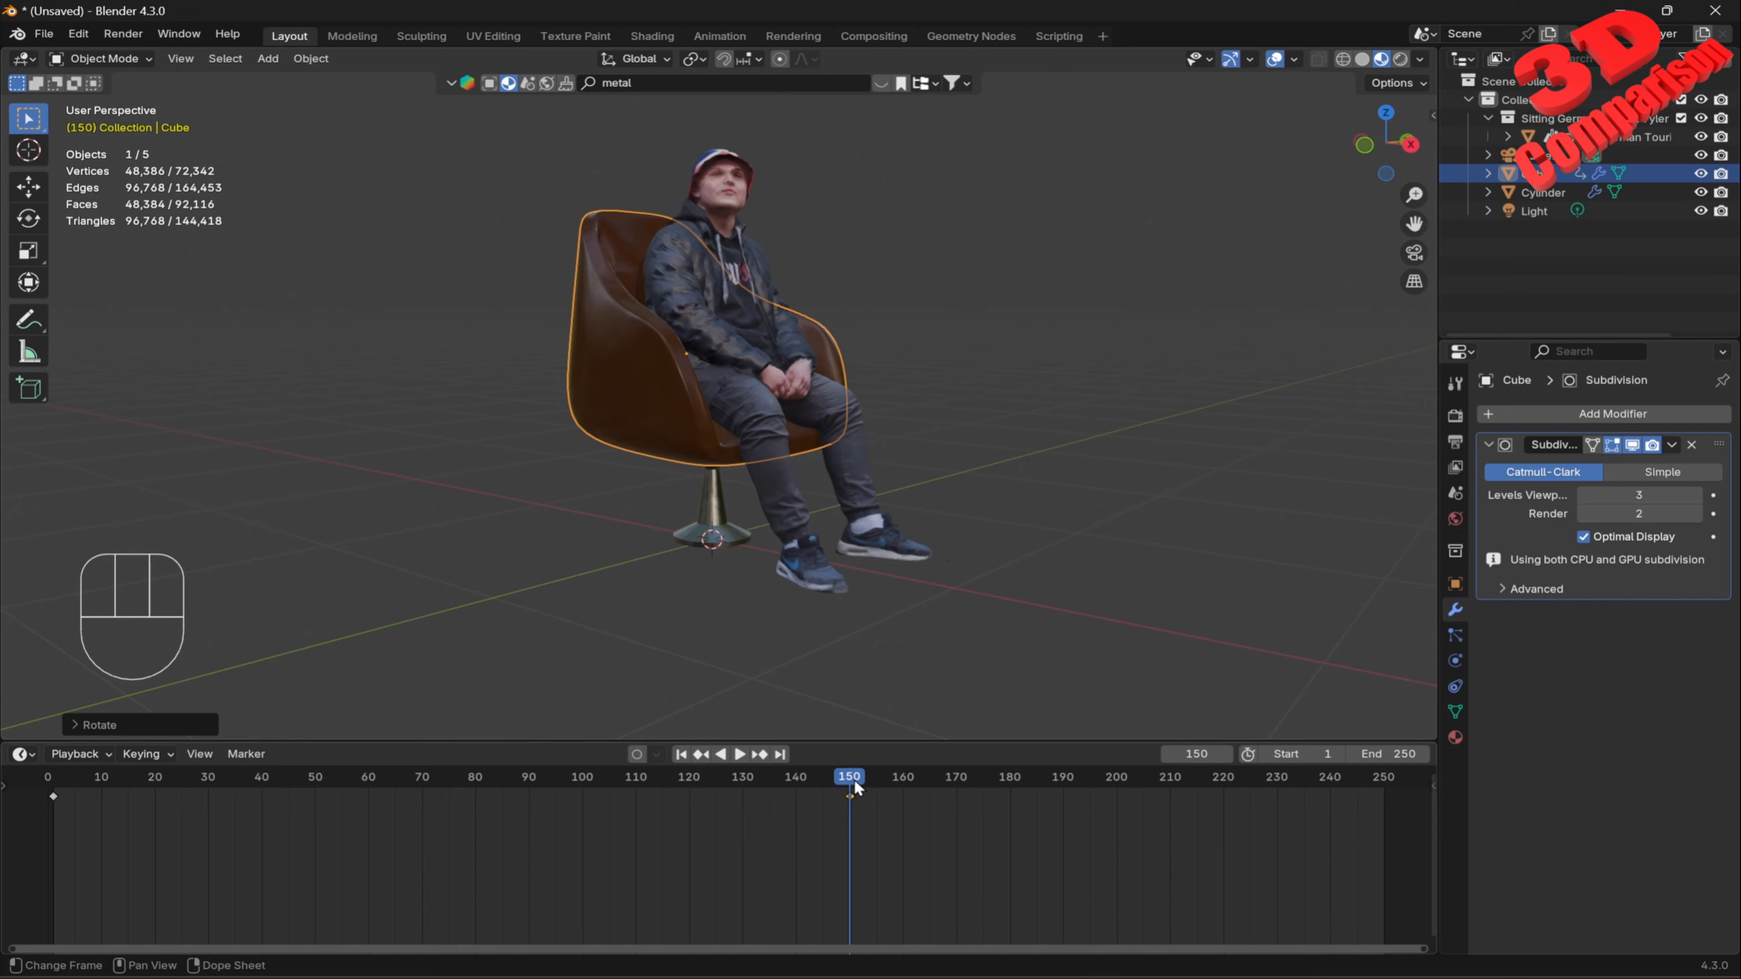
Play the seat's rotation animation from the beginning of the timeline to check the full turn.
drag(854, 778, 47, 790)
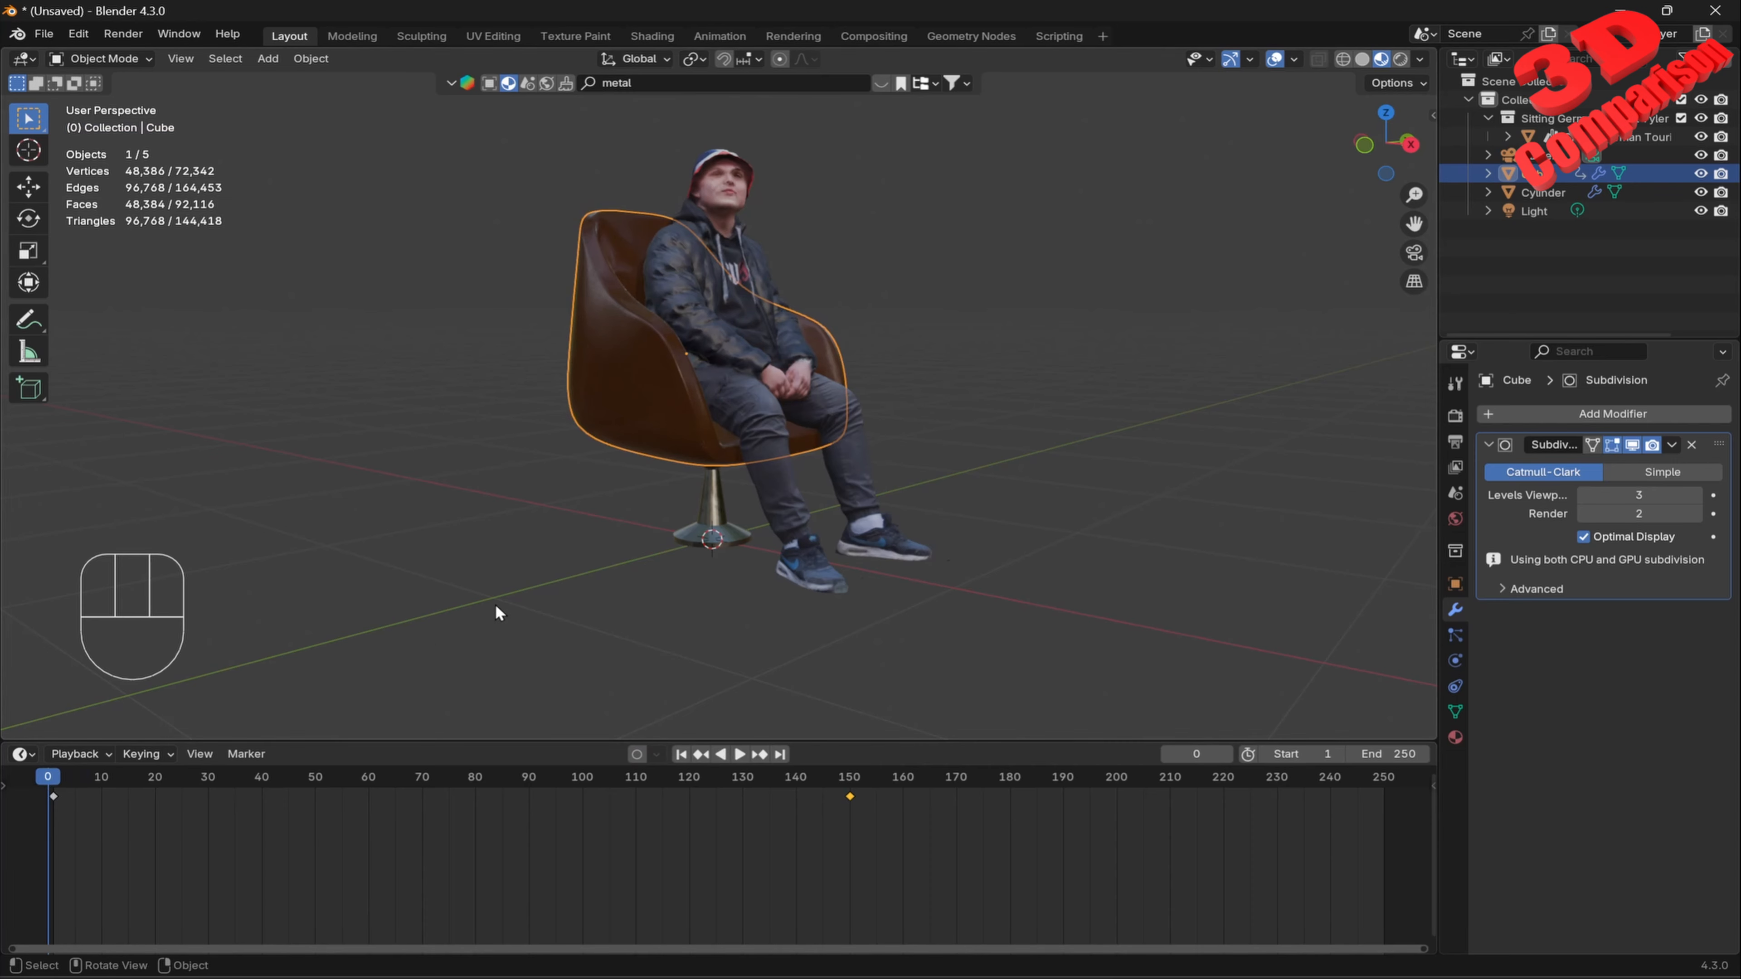
key(space)
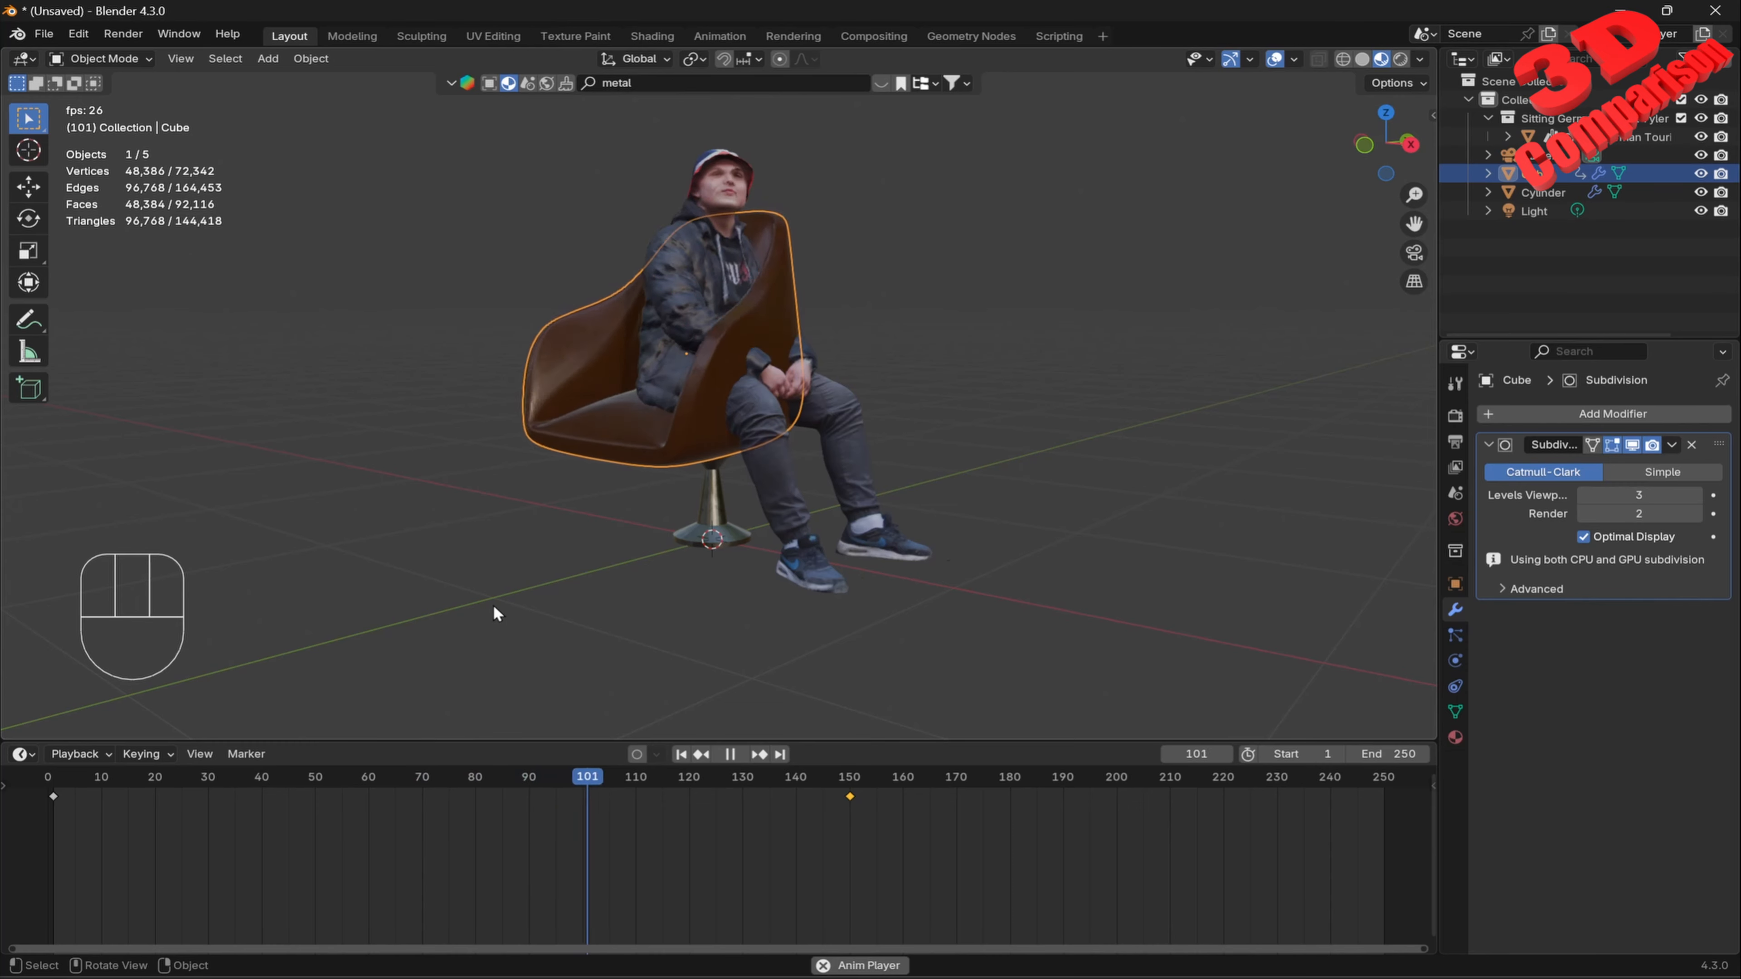
key(space)
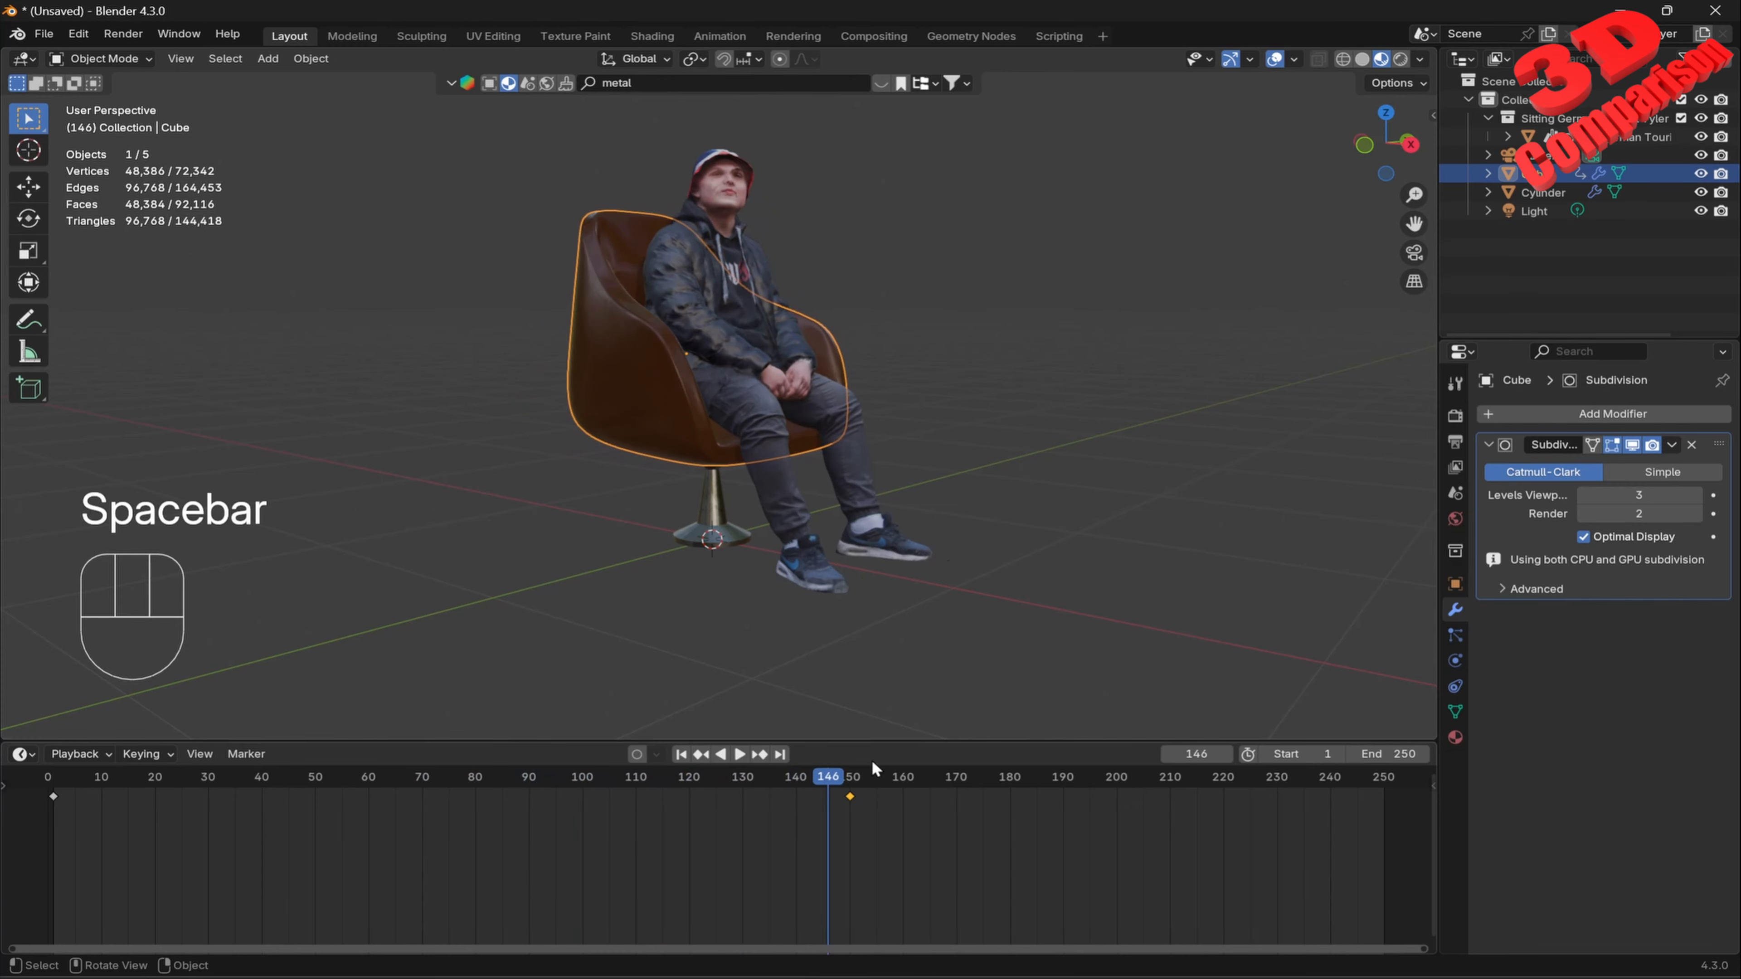
Return to frame 1 and parent the seated figure to the leather seat using Object (Keep Transform).
drag(834, 778, 54, 798)
click(711, 231)
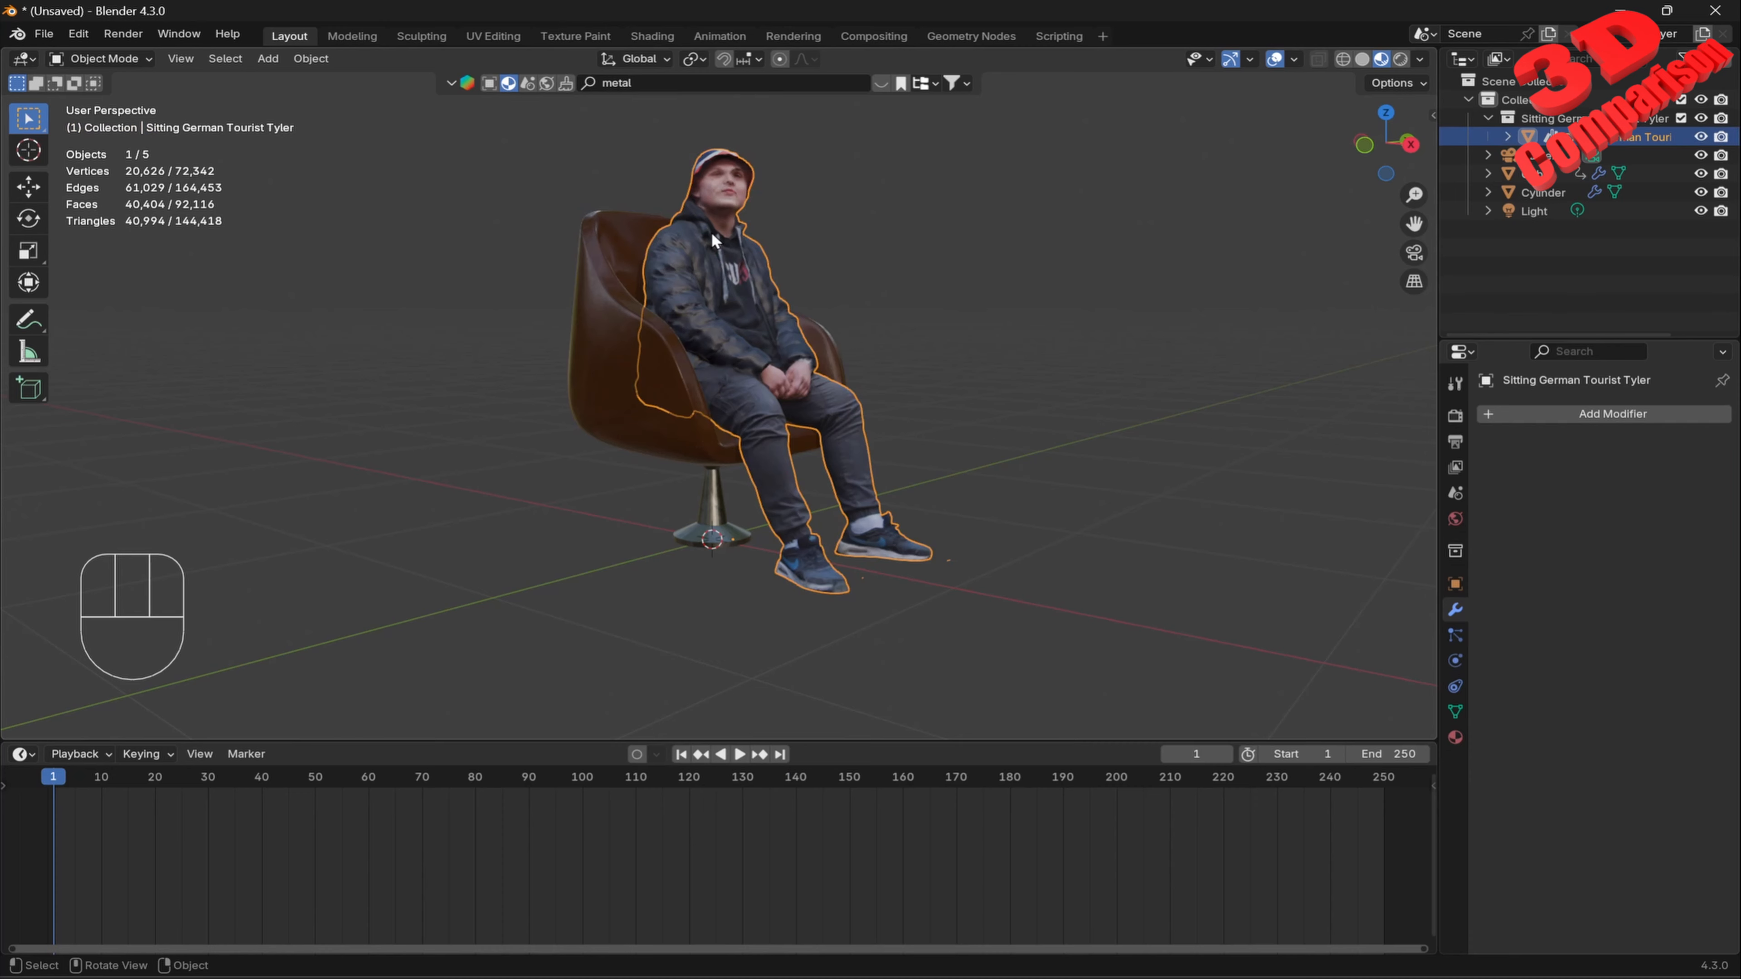
shift+click(623, 344)
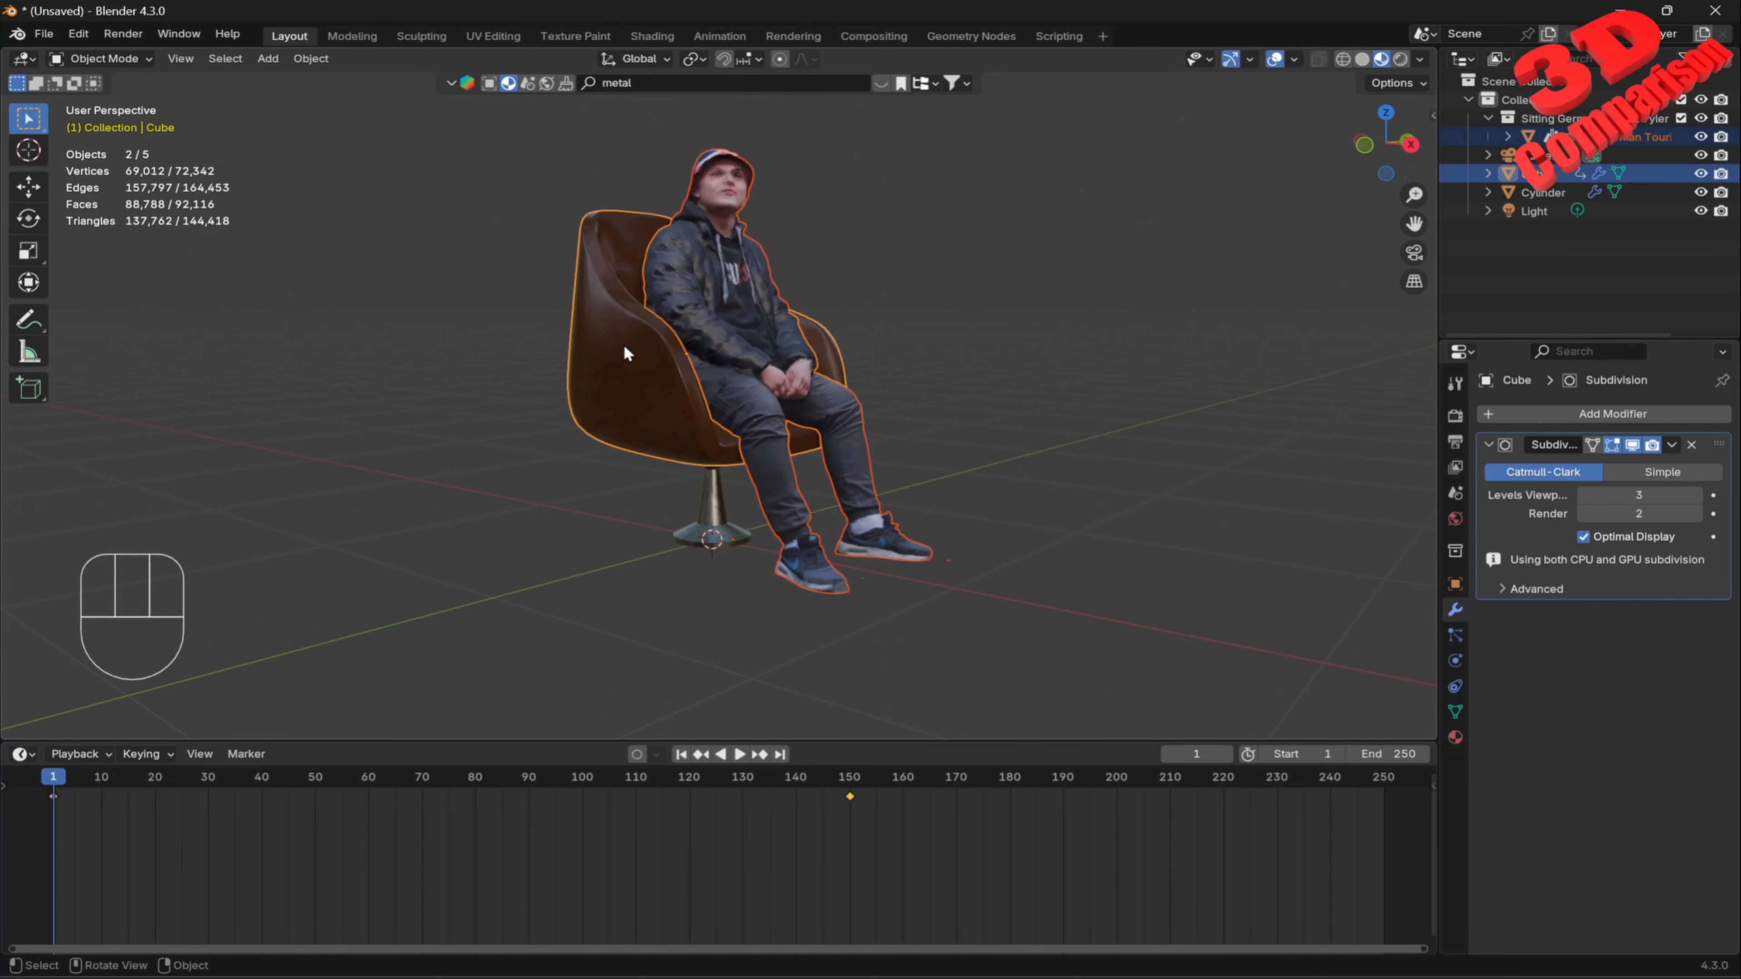
key(ctrl+p)
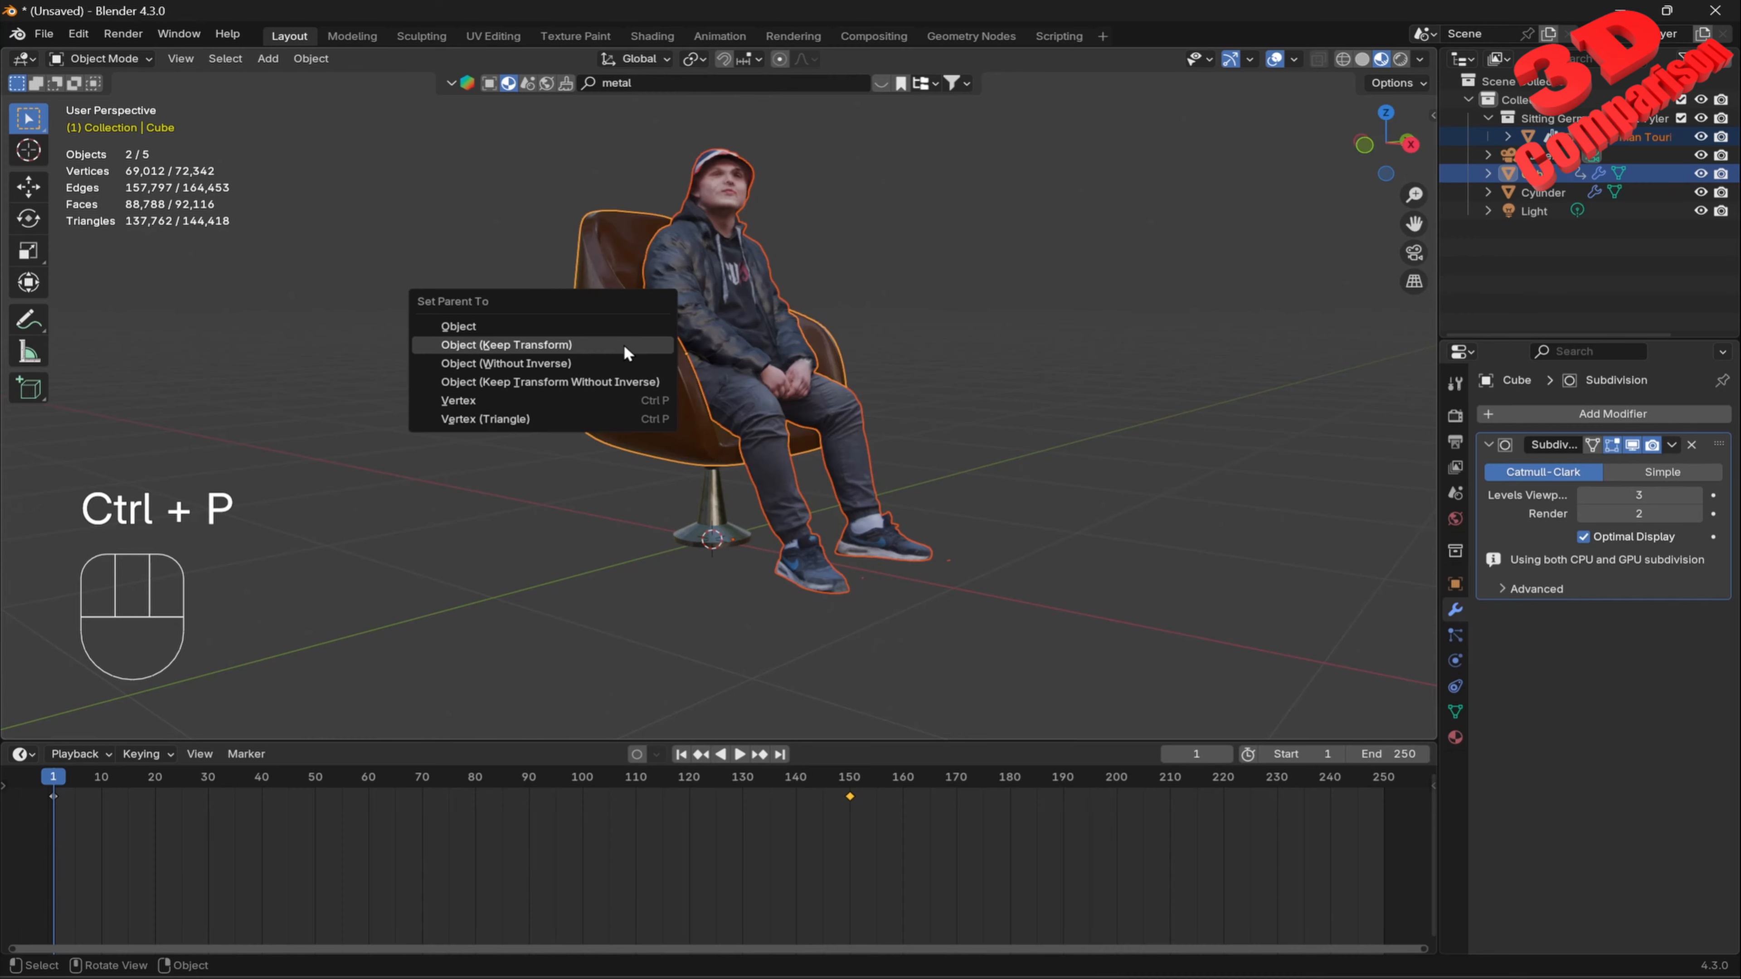
click(623, 344)
click(963, 332)
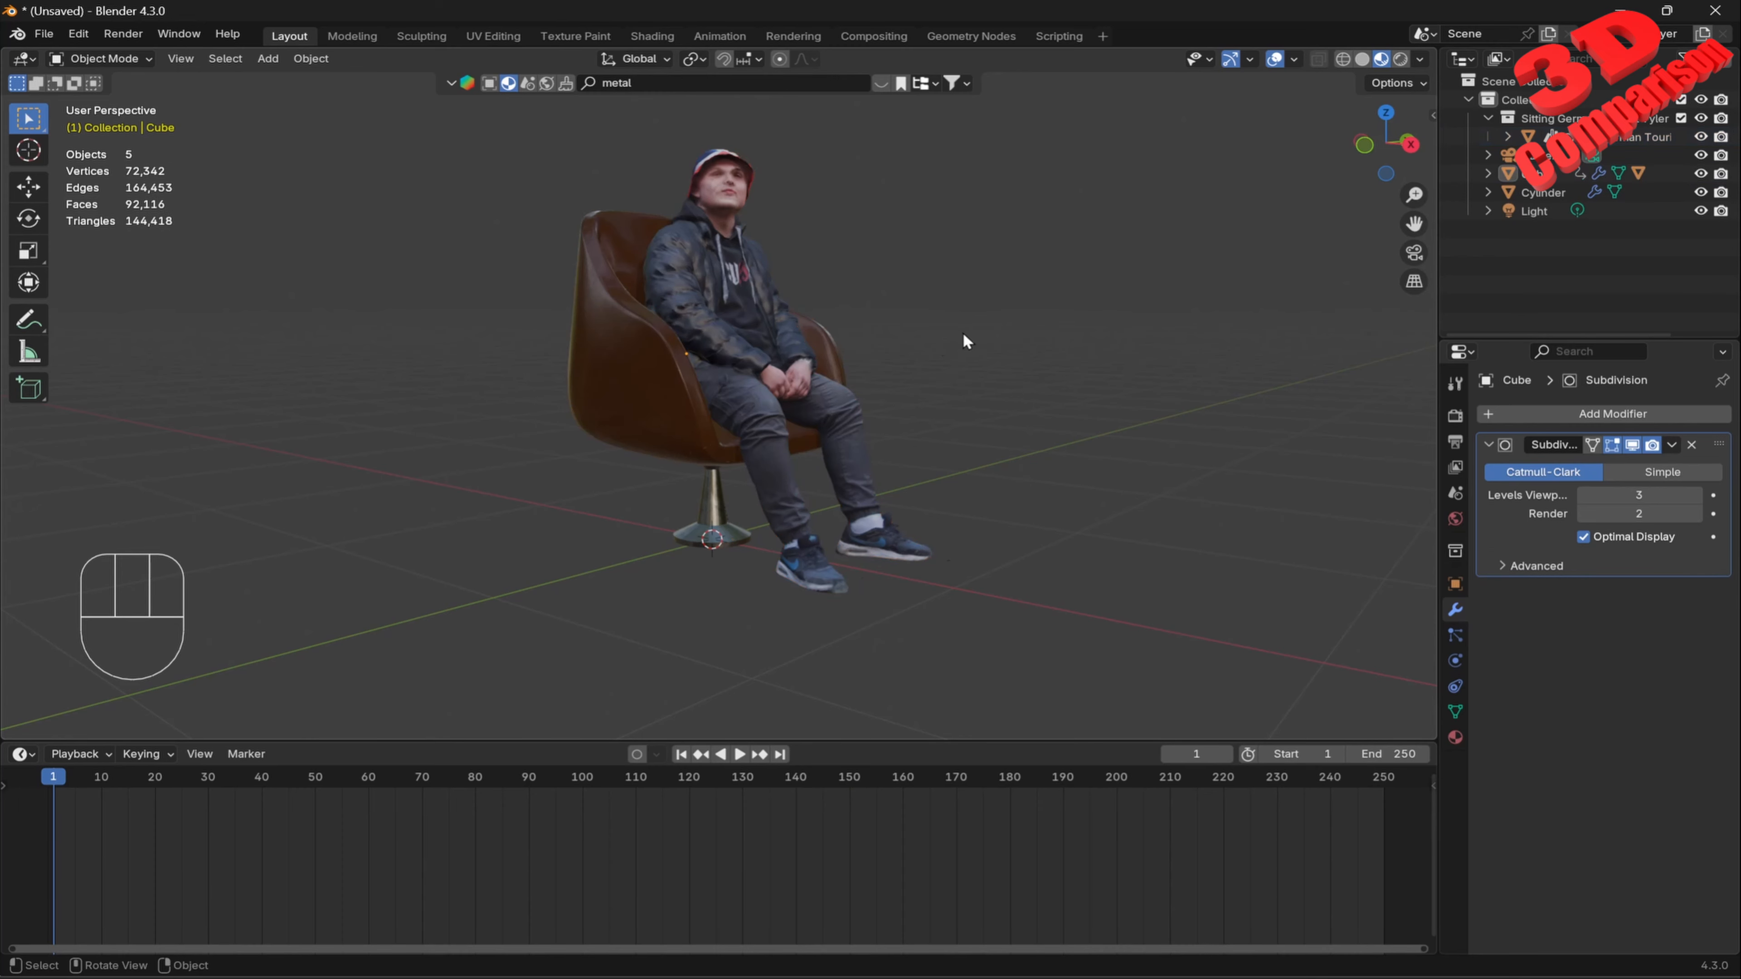
Play the animation from a higher front view to check that the figure turns with the seat.
middle_drag(920, 350, 883, 402)
key(space)
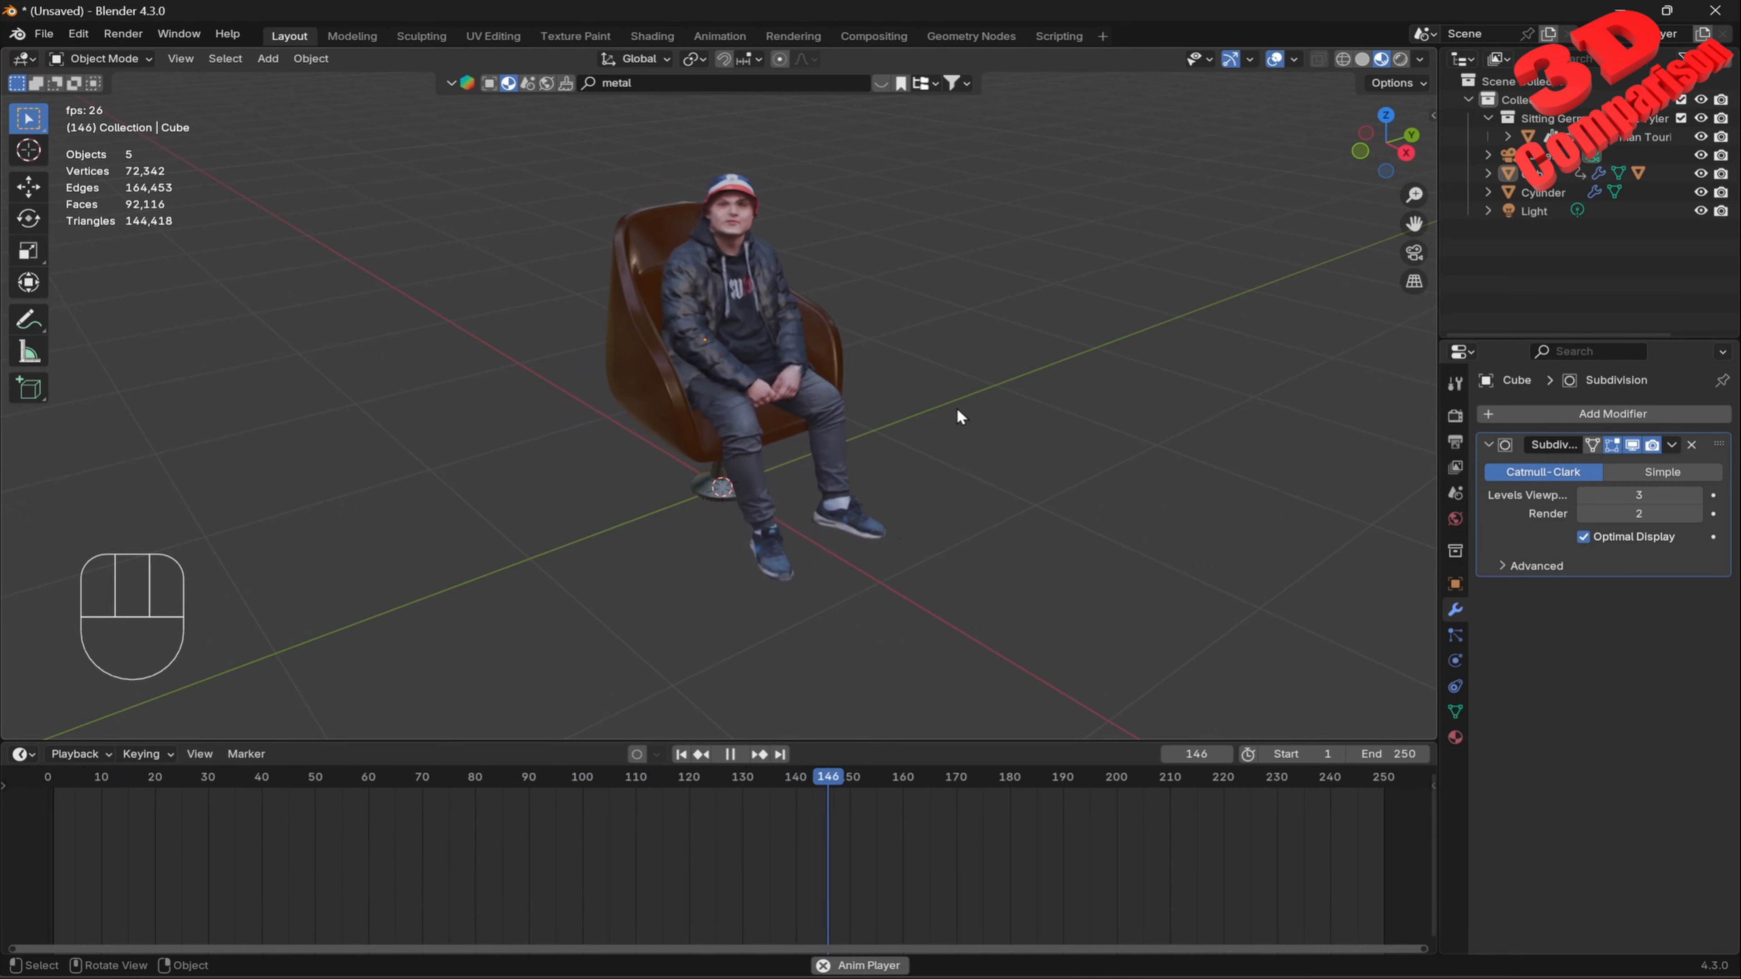
key(space)
Move the leather seat's end rotation keyframe to frame 30 and play the faster spin from the start.
drag(959, 783, 847, 778)
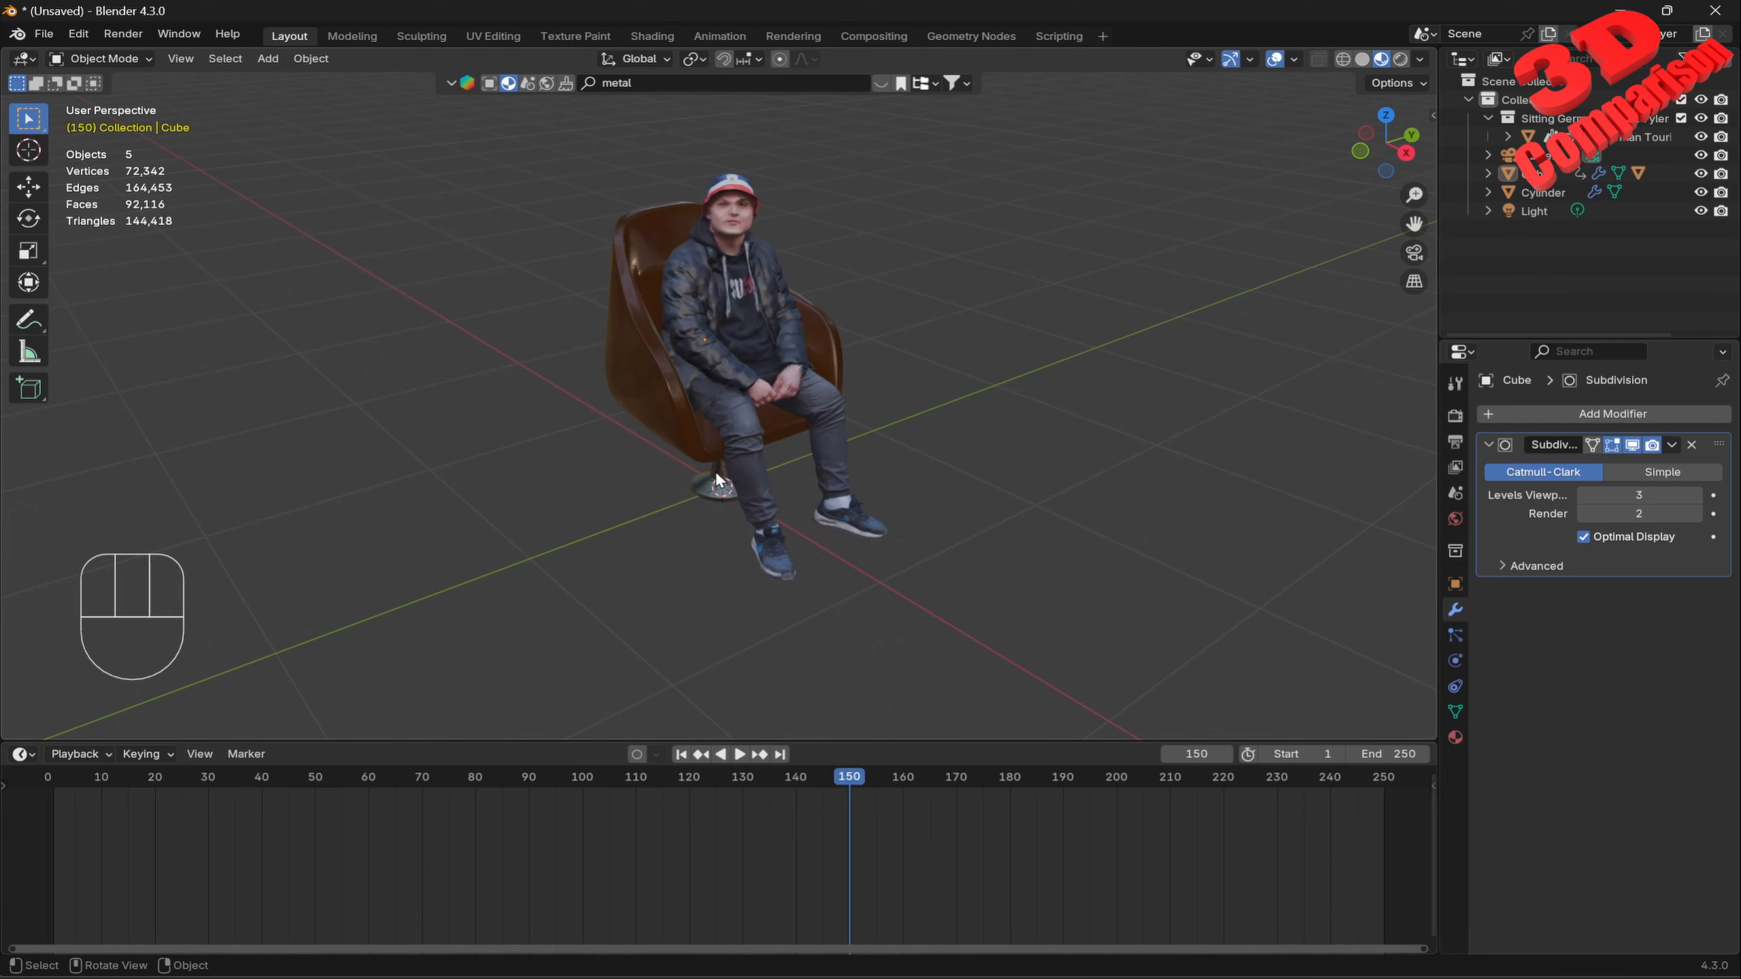
click(685, 427)
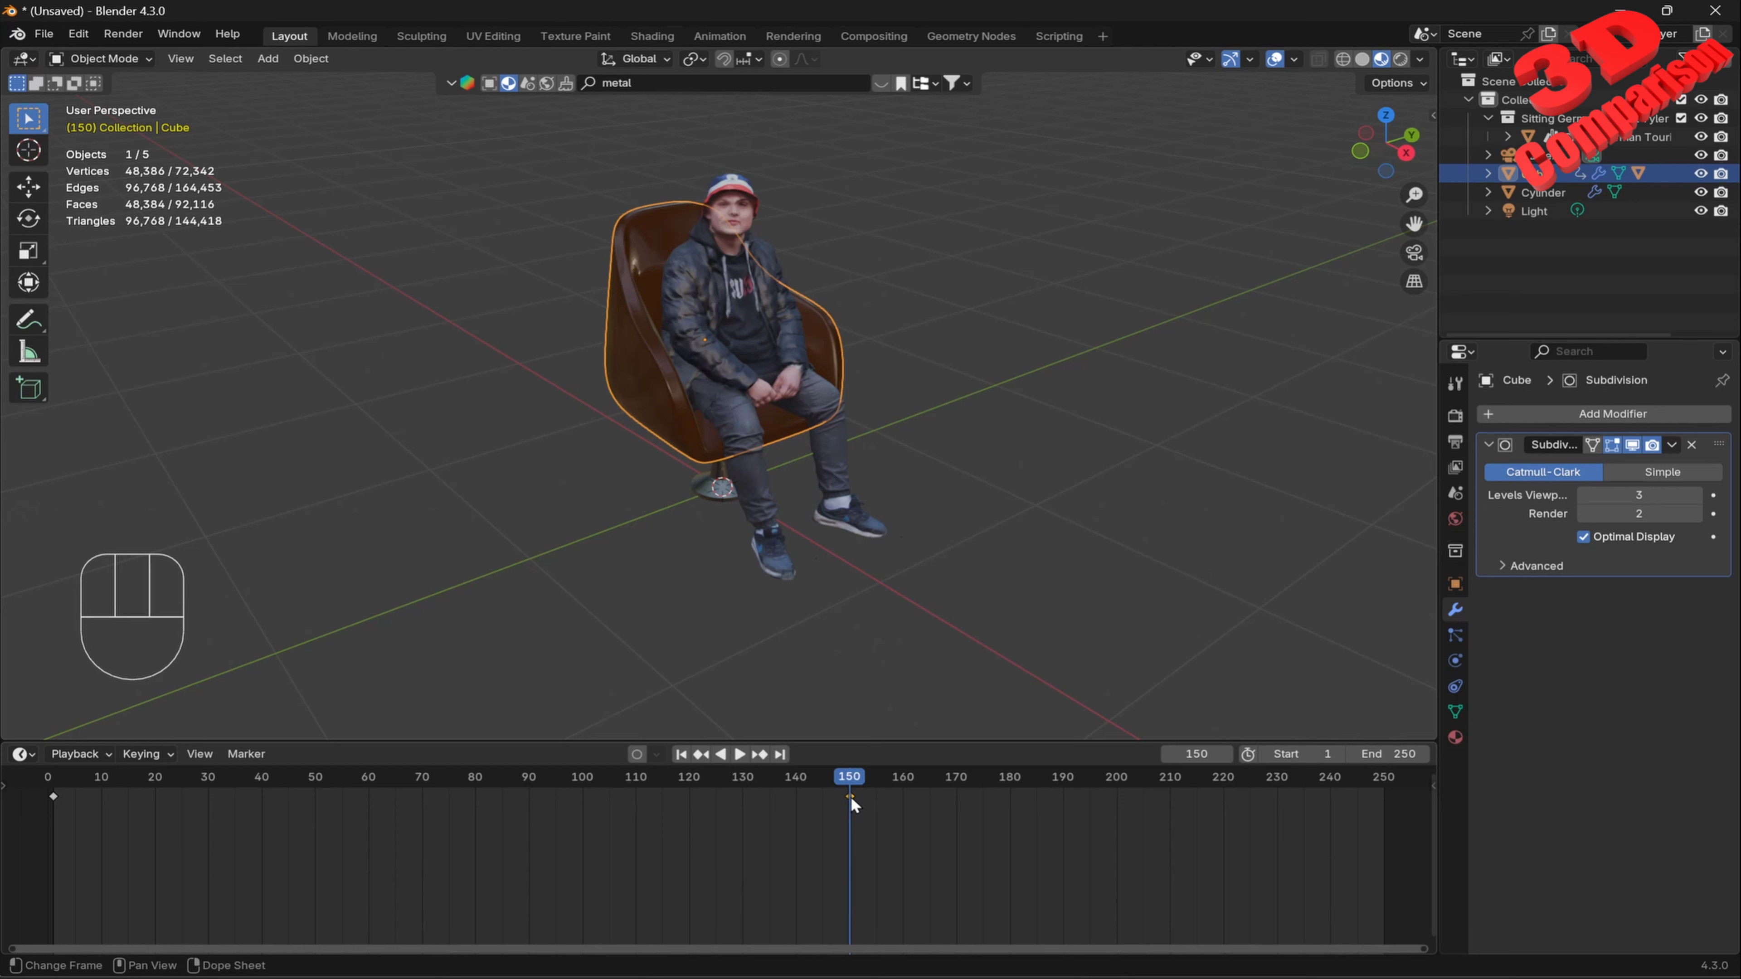
drag(850, 796, 208, 805)
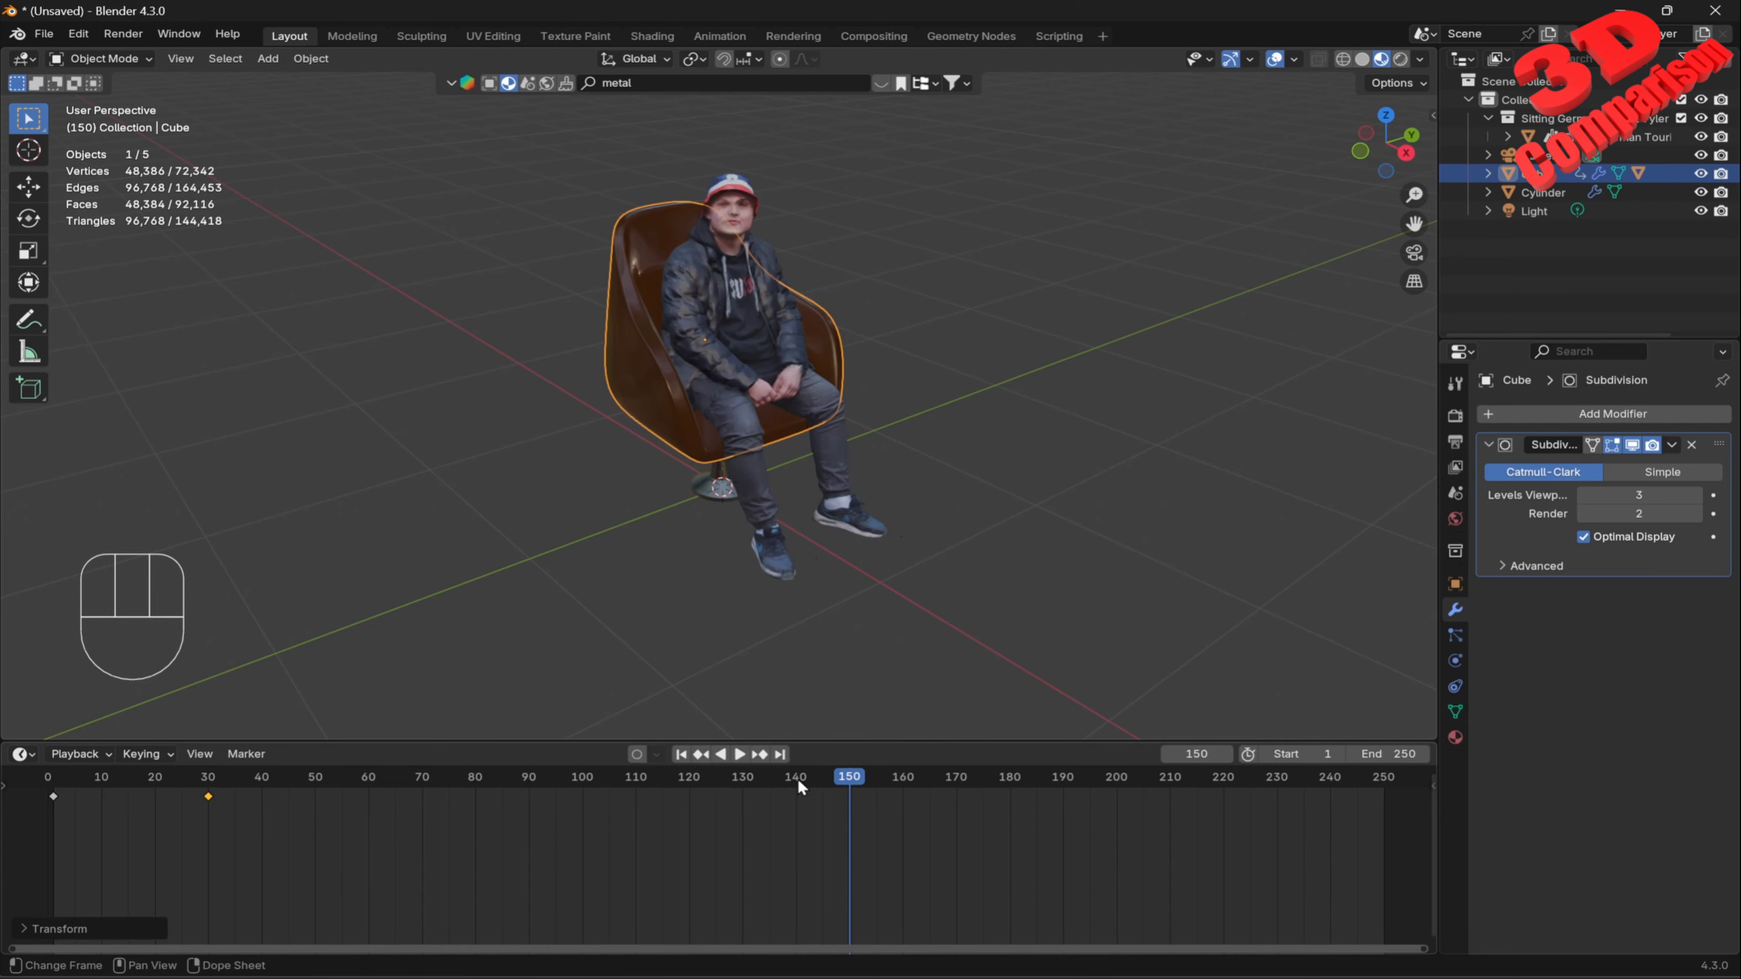
drag(848, 788, 43, 790)
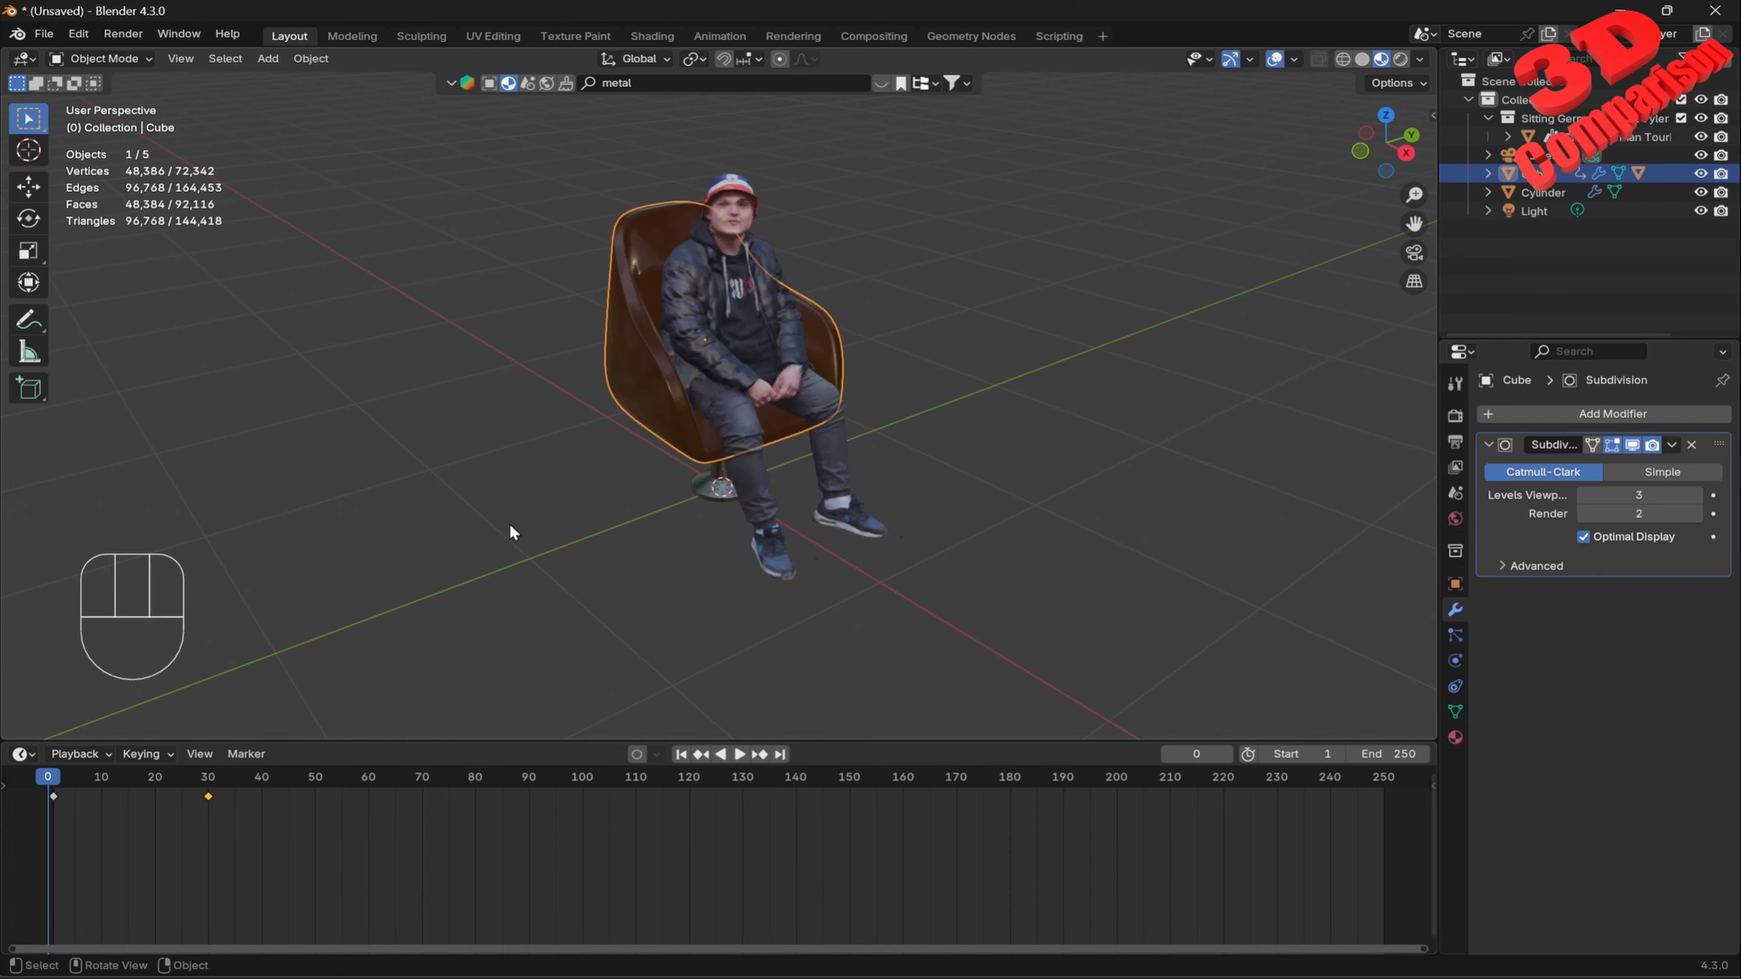
key(space)
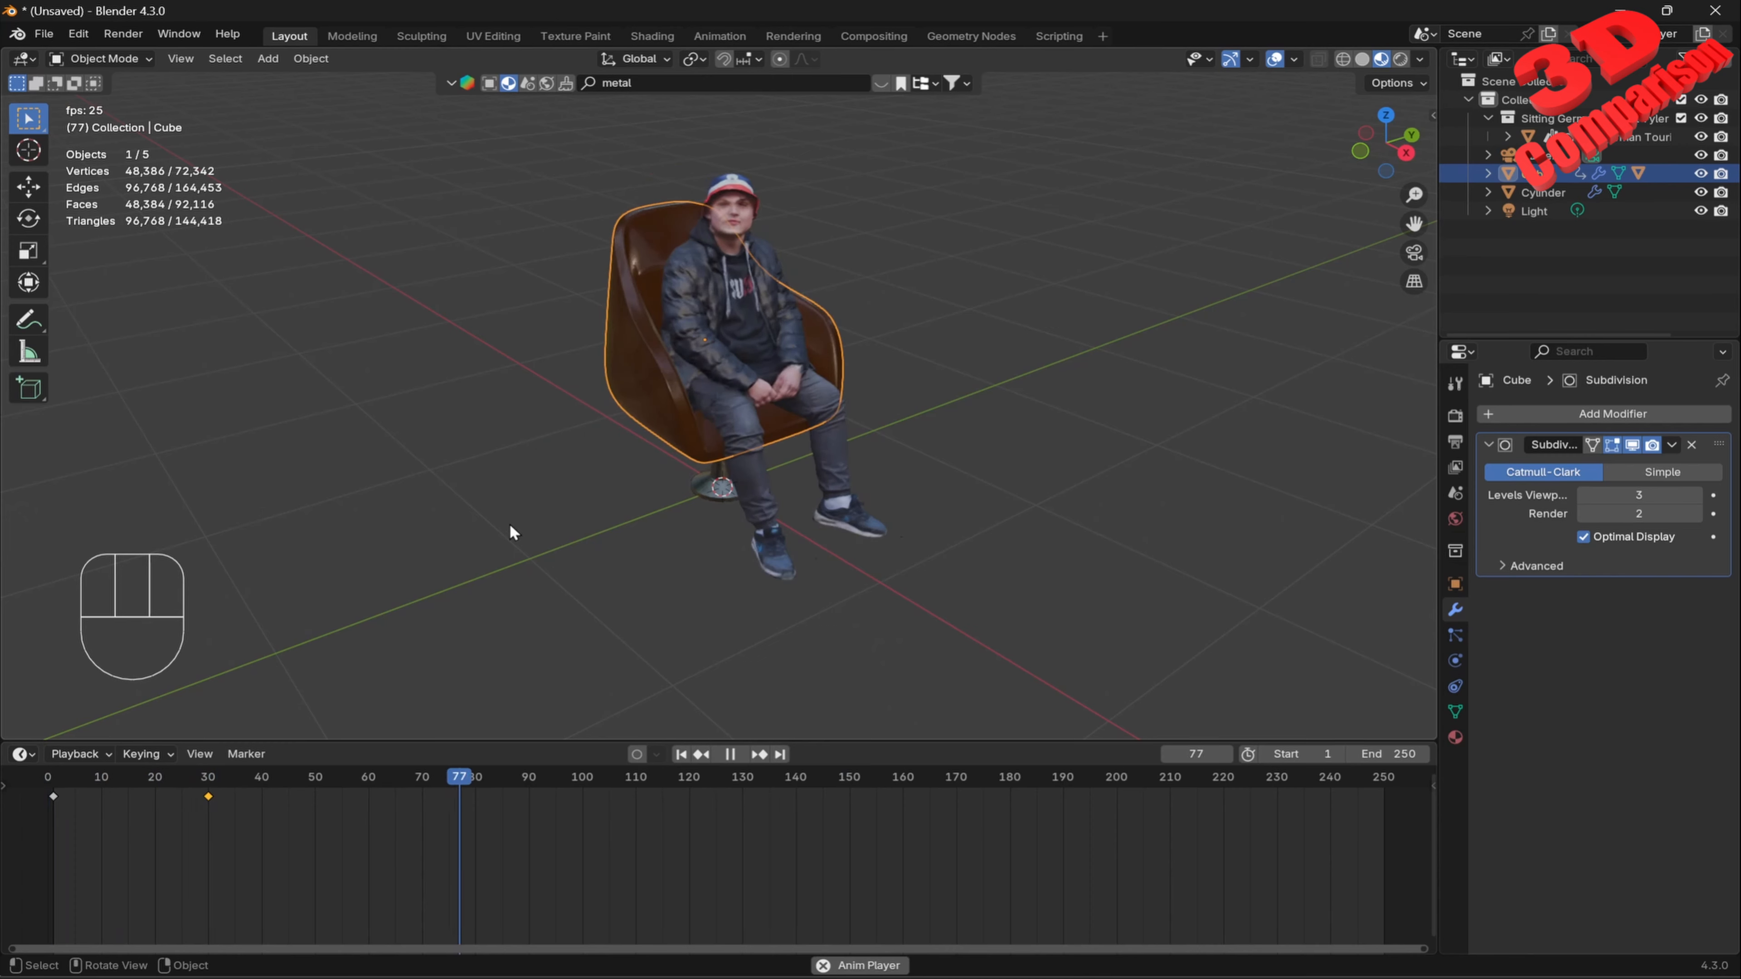
key(space)
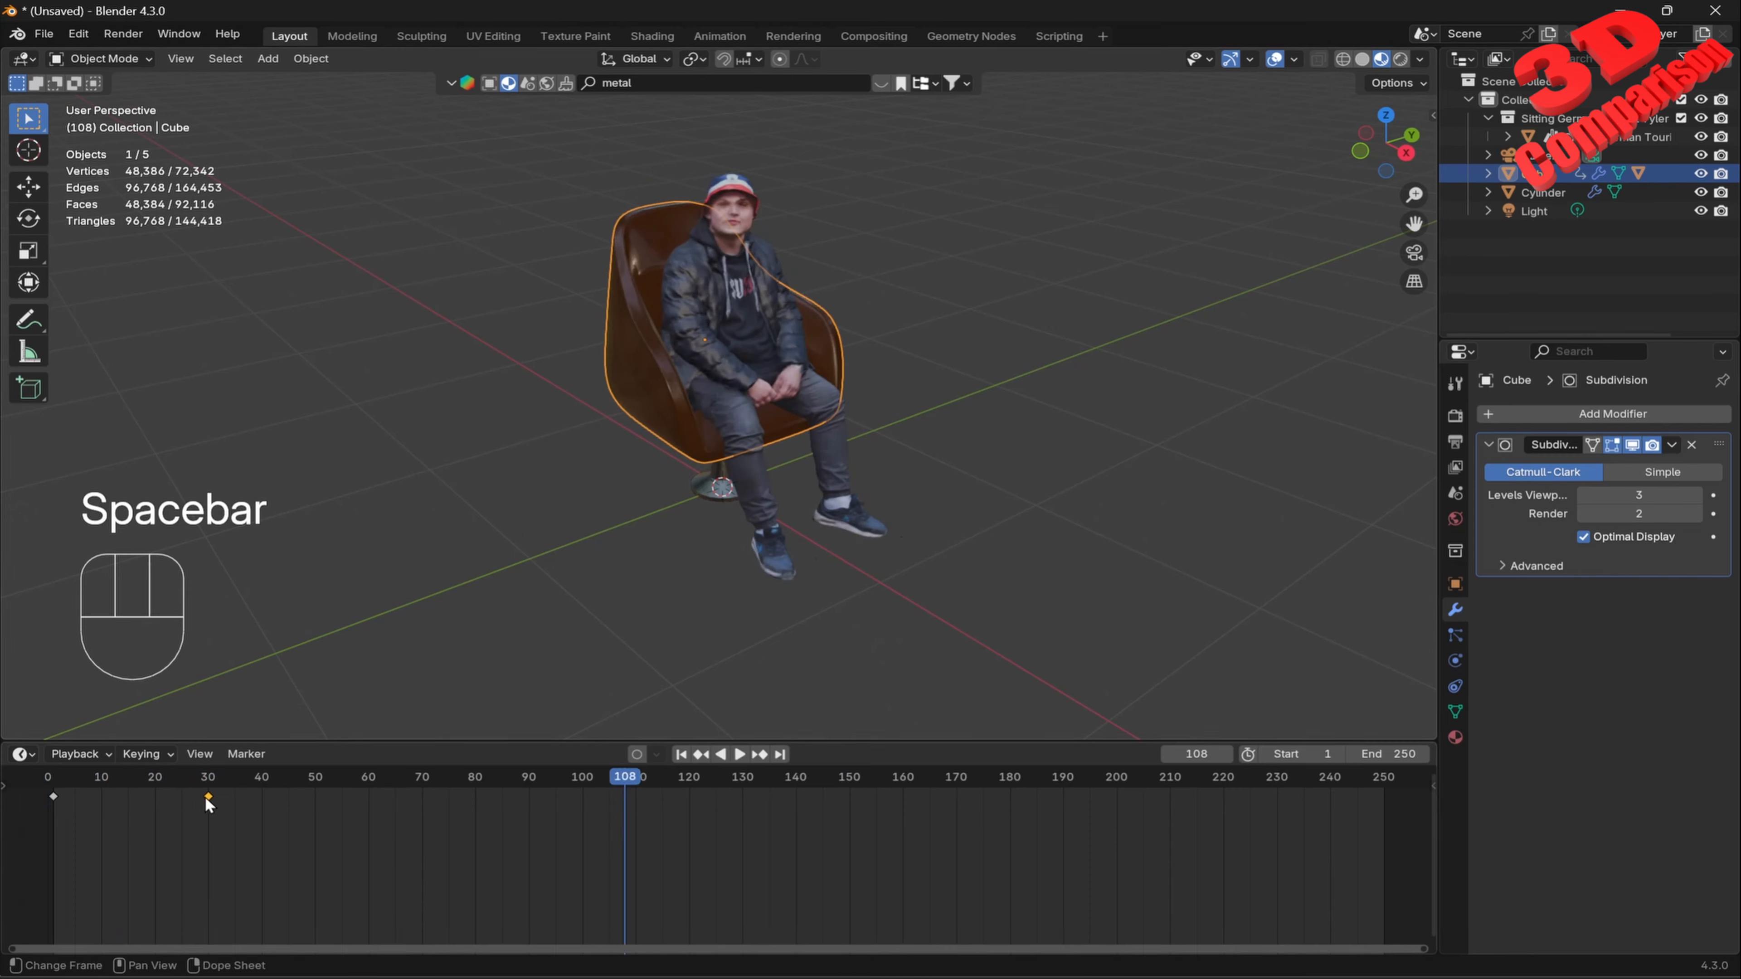
Move the leather seat's end rotation keyframe to frame 249 and play the slower spin from the start.
drag(208, 796, 1385, 810)
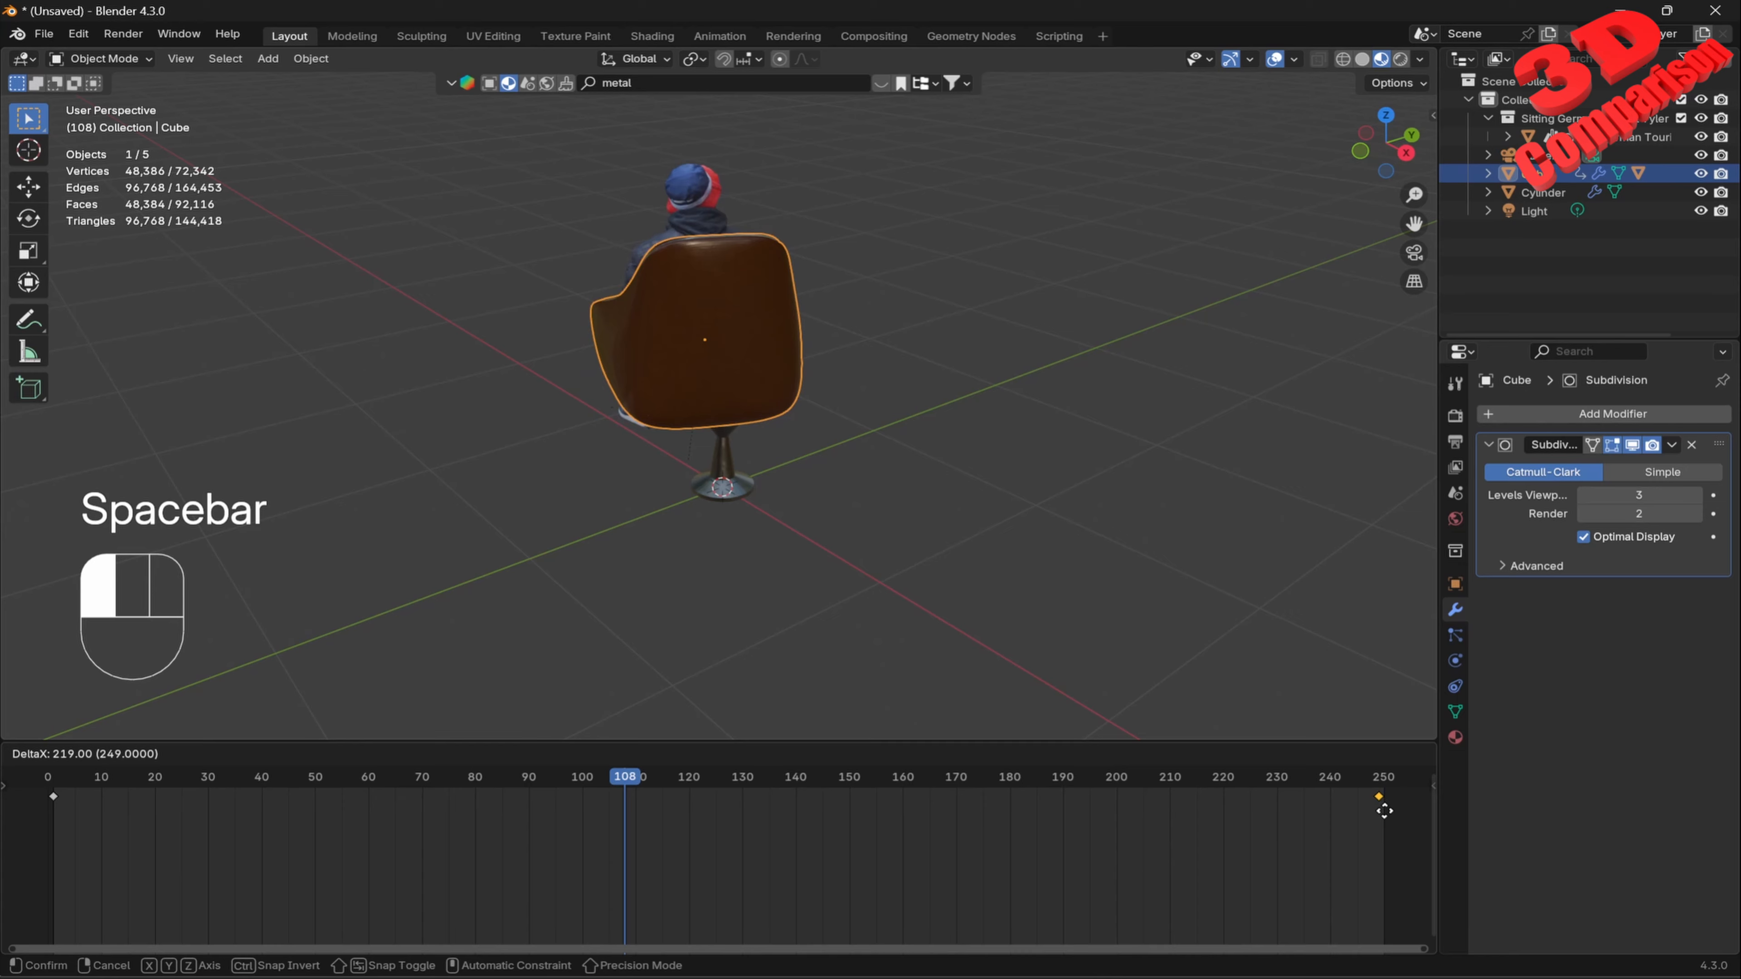
drag(625, 780, 51, 811)
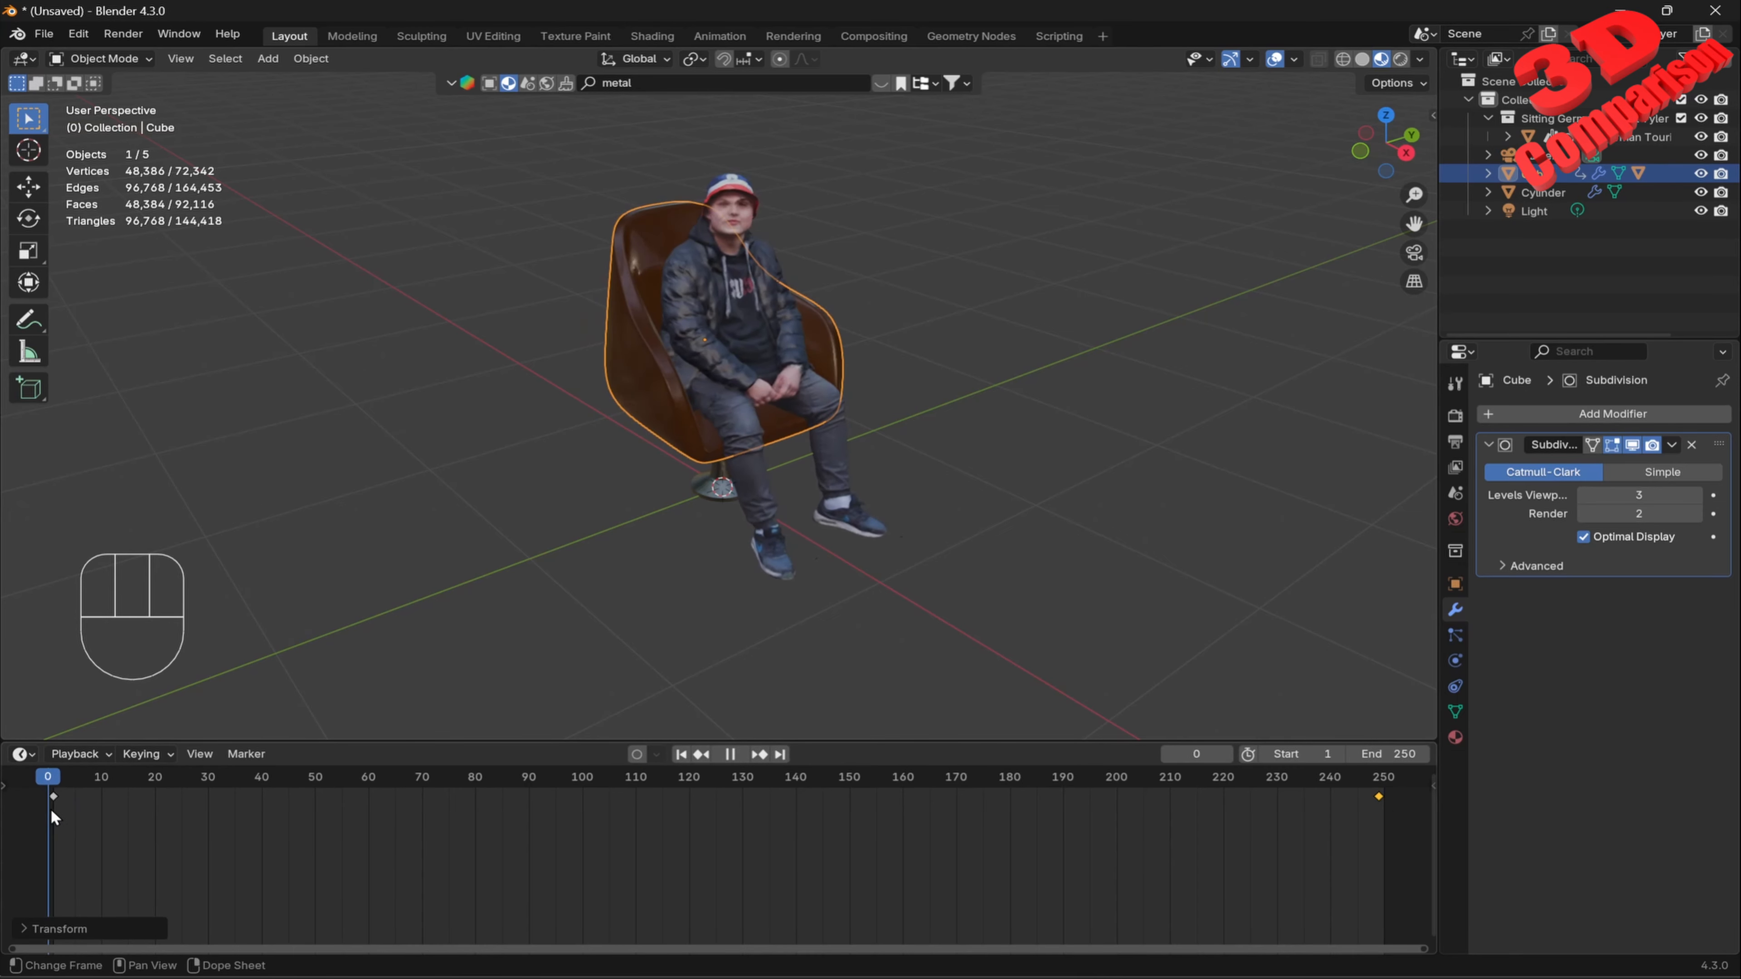
key(space)
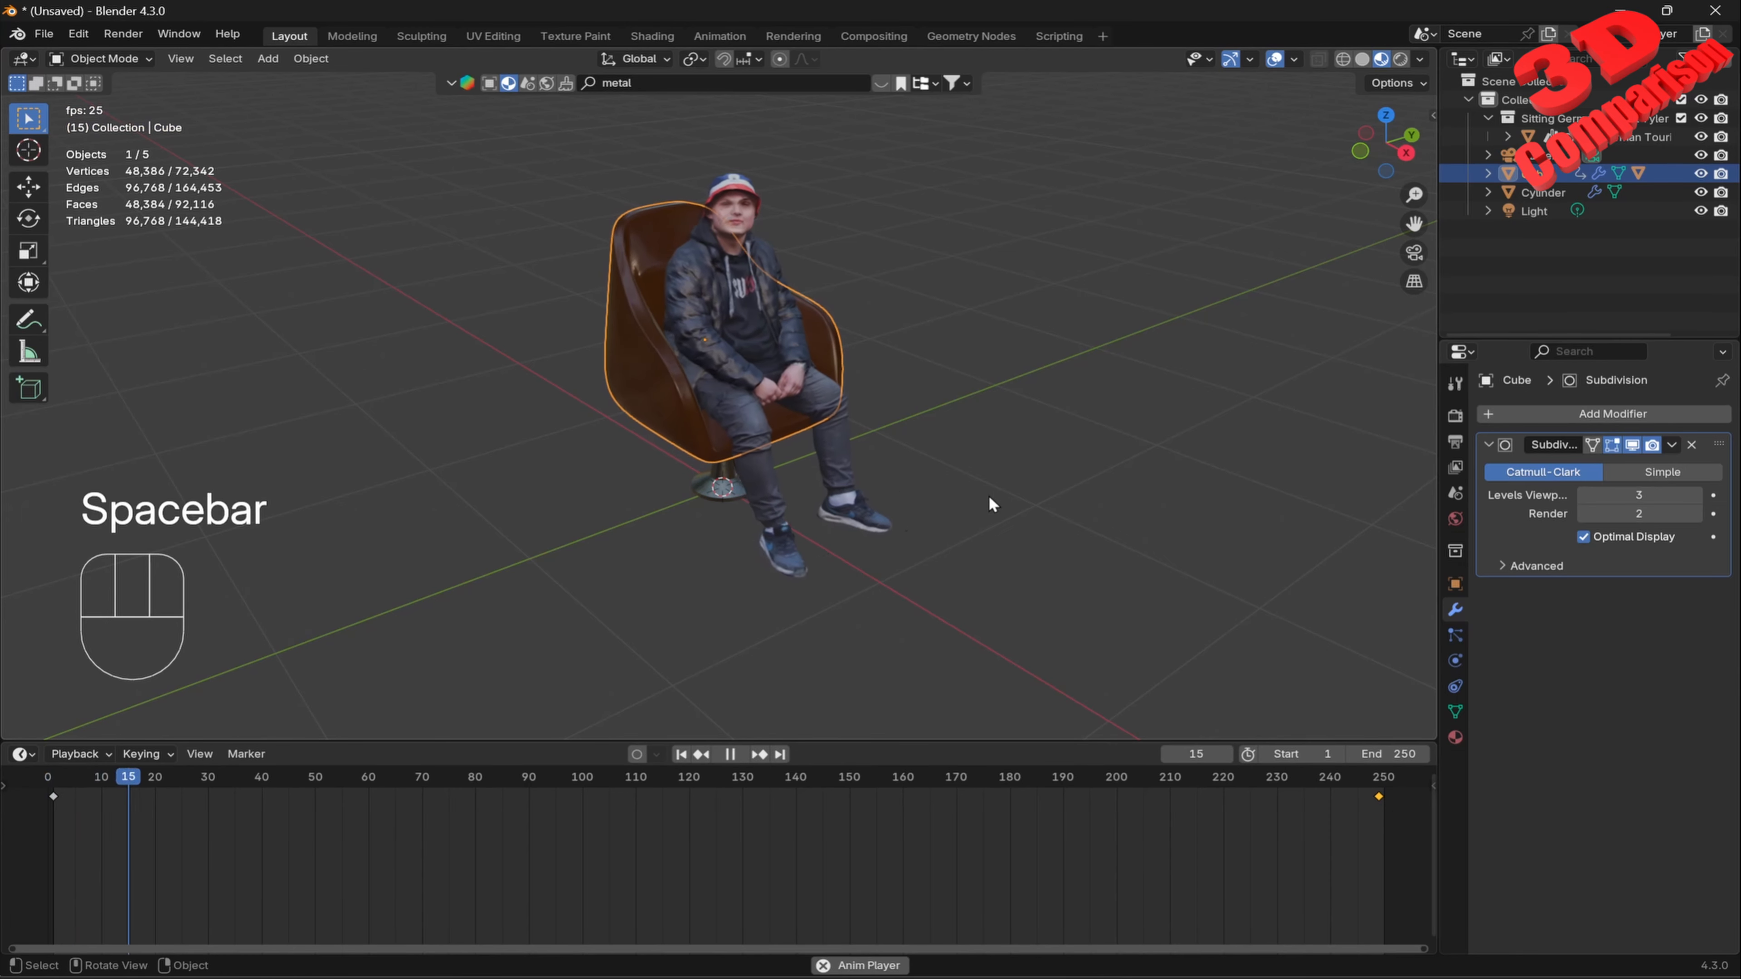